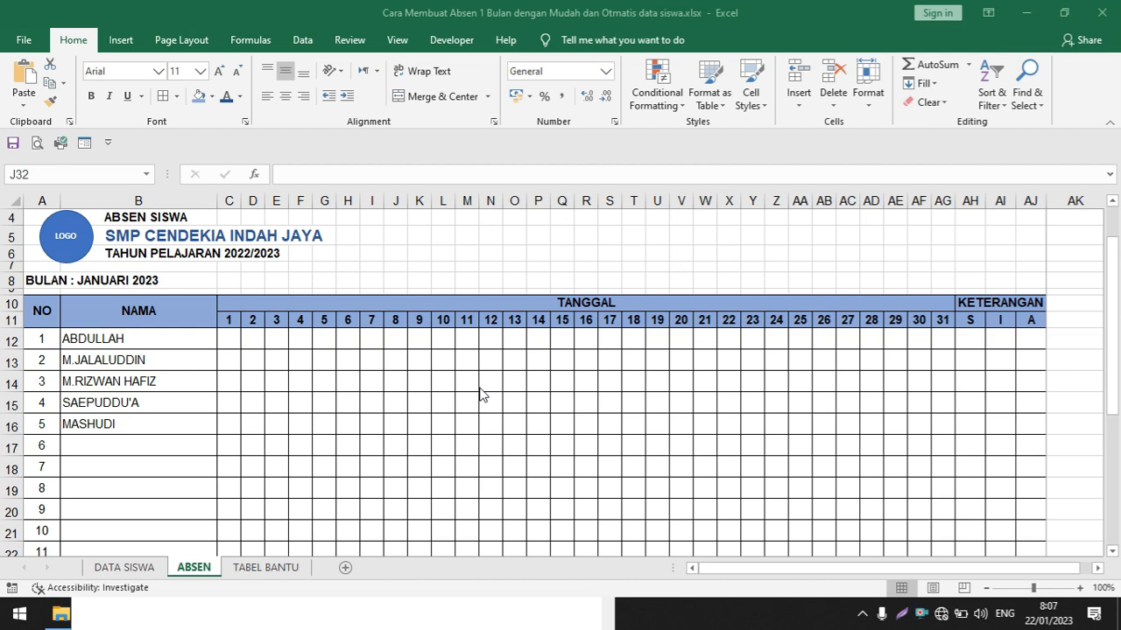
# Review the workbook's sheets and, on ABSEN, examine the class selector, the student name list and the month heading
pyautogui.click(480, 394)
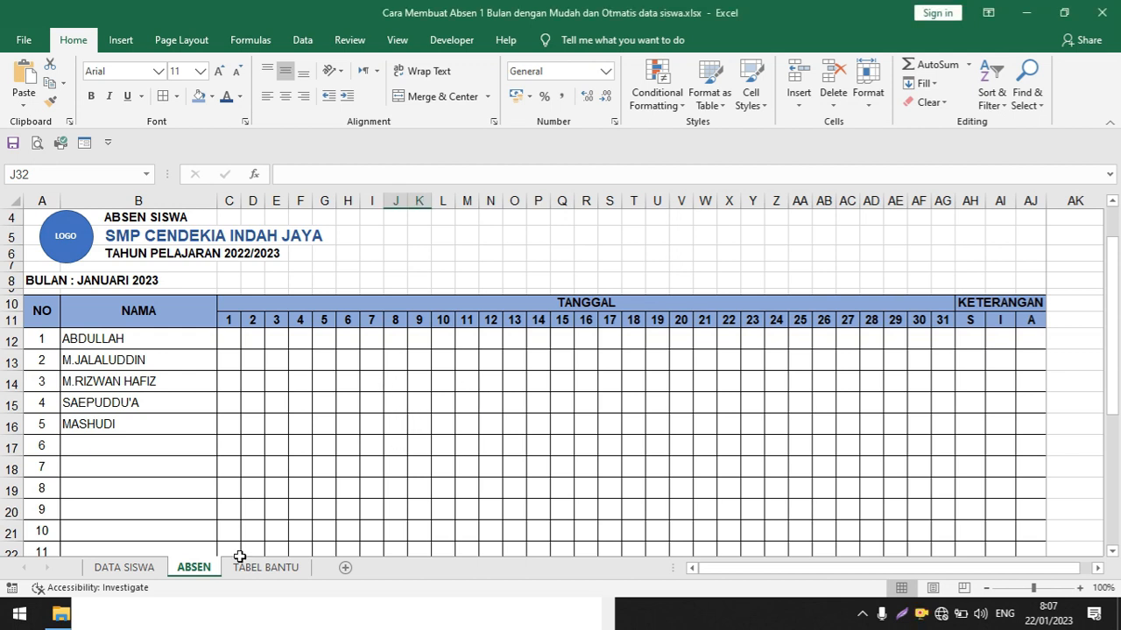
pyautogui.click(125, 569)
pyautogui.click(188, 567)
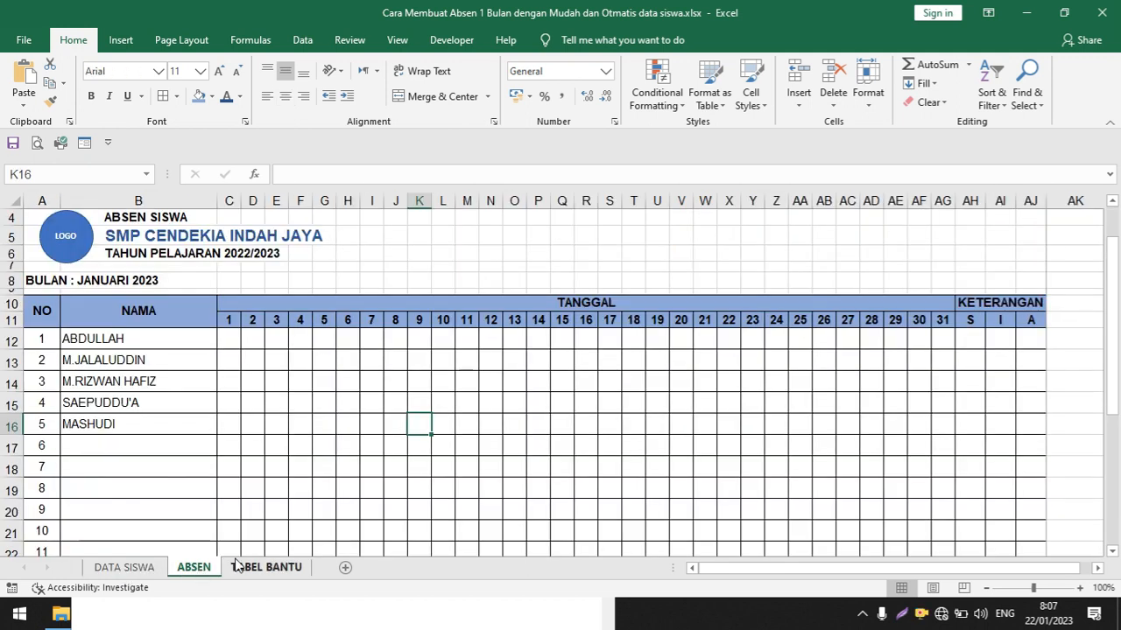
pyautogui.click(238, 567)
pyautogui.click(189, 569)
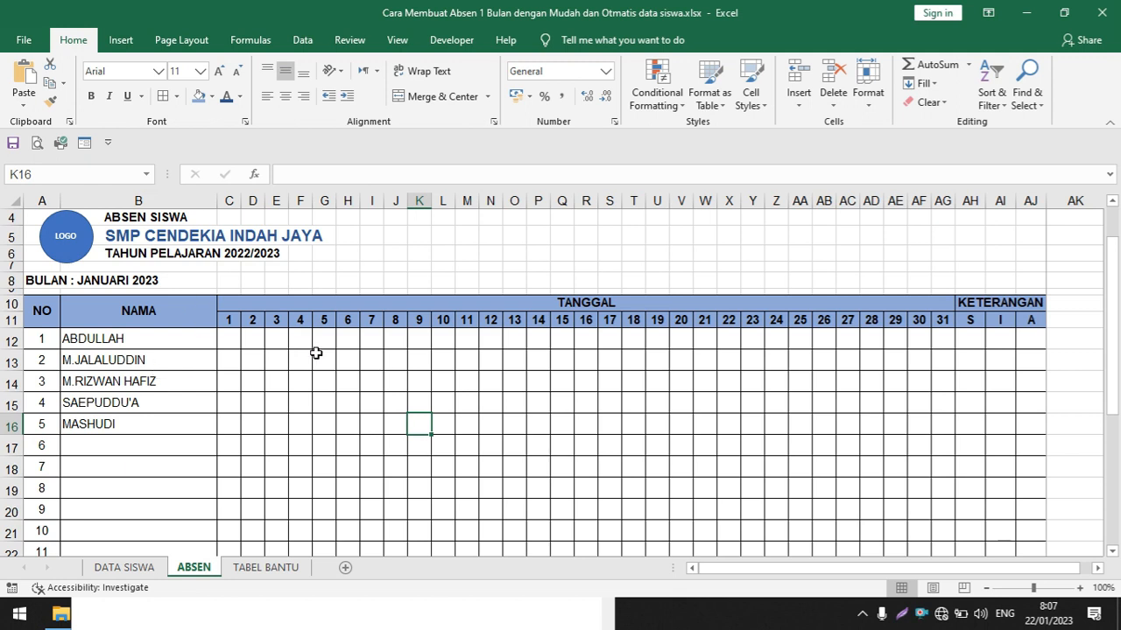
pyautogui.scroll(1, 317, 354)
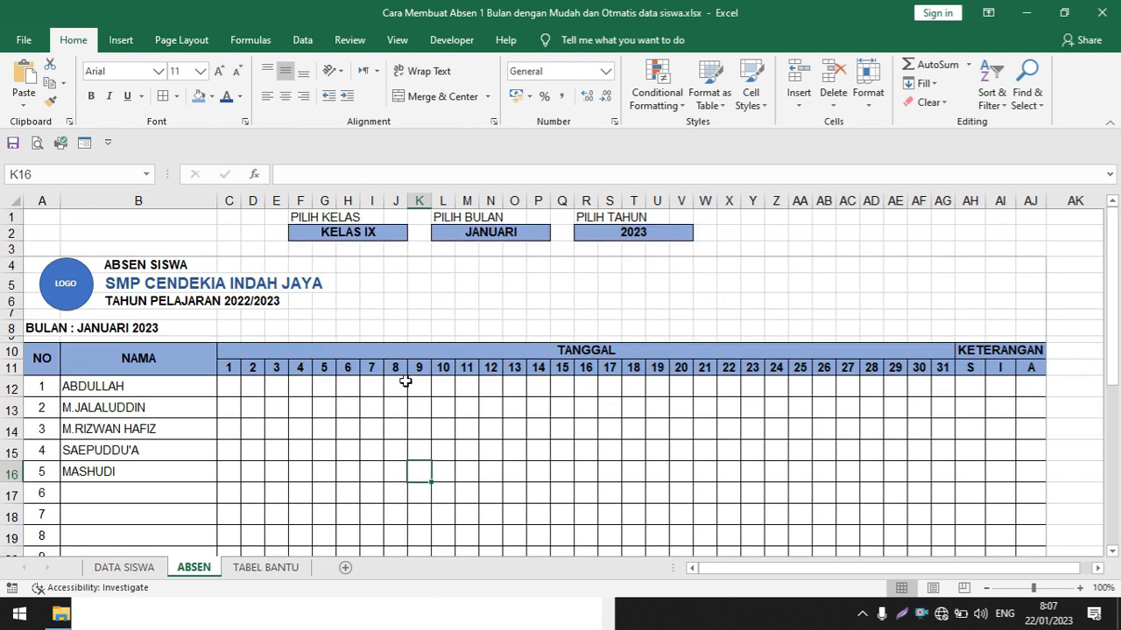
pyautogui.click(388, 234)
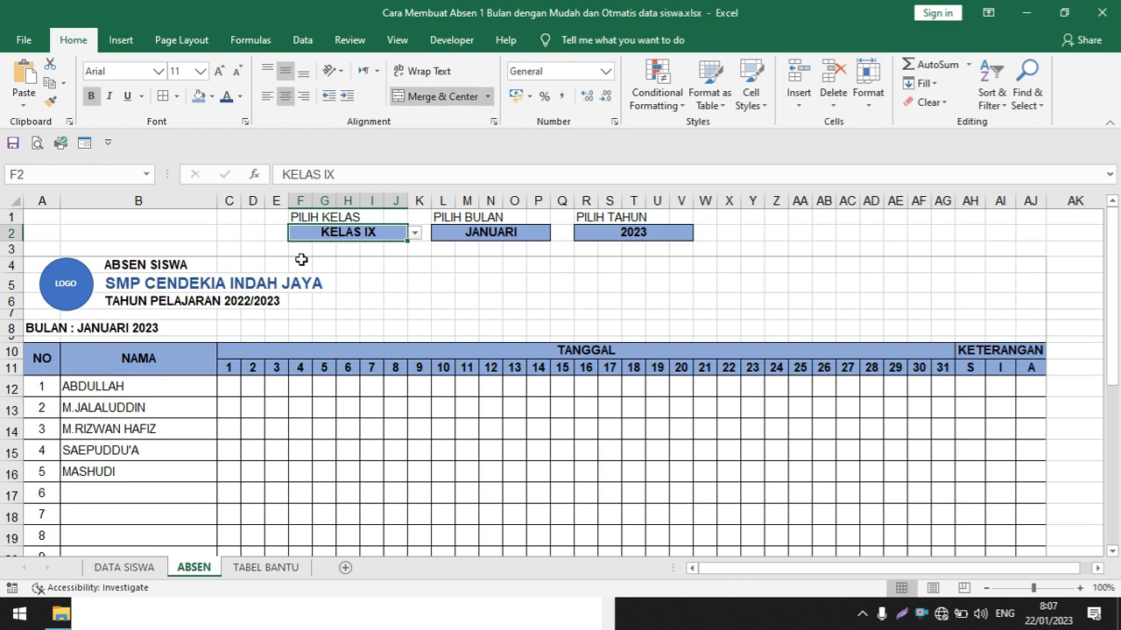
pyautogui.scroll(-1, 405, 416)
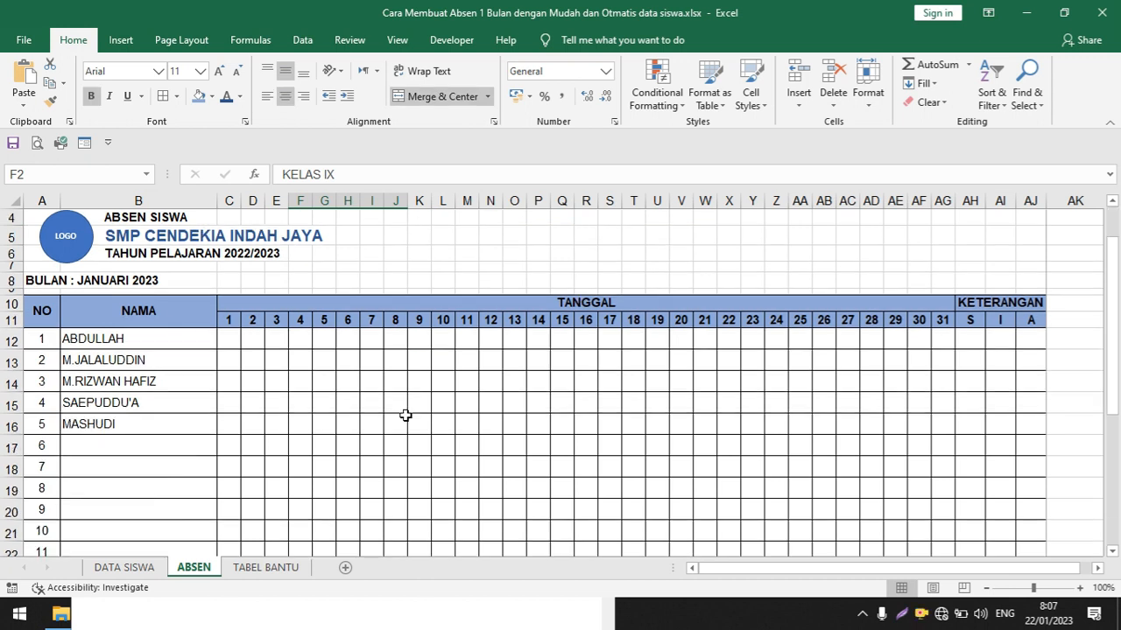
pyautogui.click(405, 416)
pyautogui.scroll(1, 244, 326)
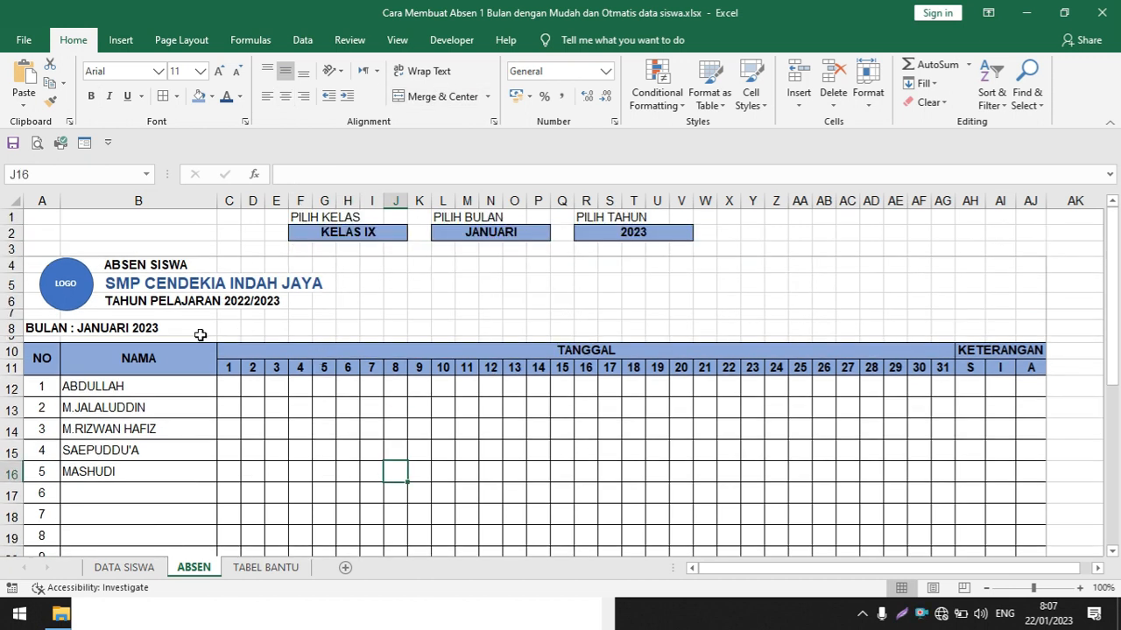
pyautogui.moveTo(88, 387); pyautogui.dragTo(92, 408)
pyautogui.moveTo(99, 473); pyautogui.dragTo(95, 477)
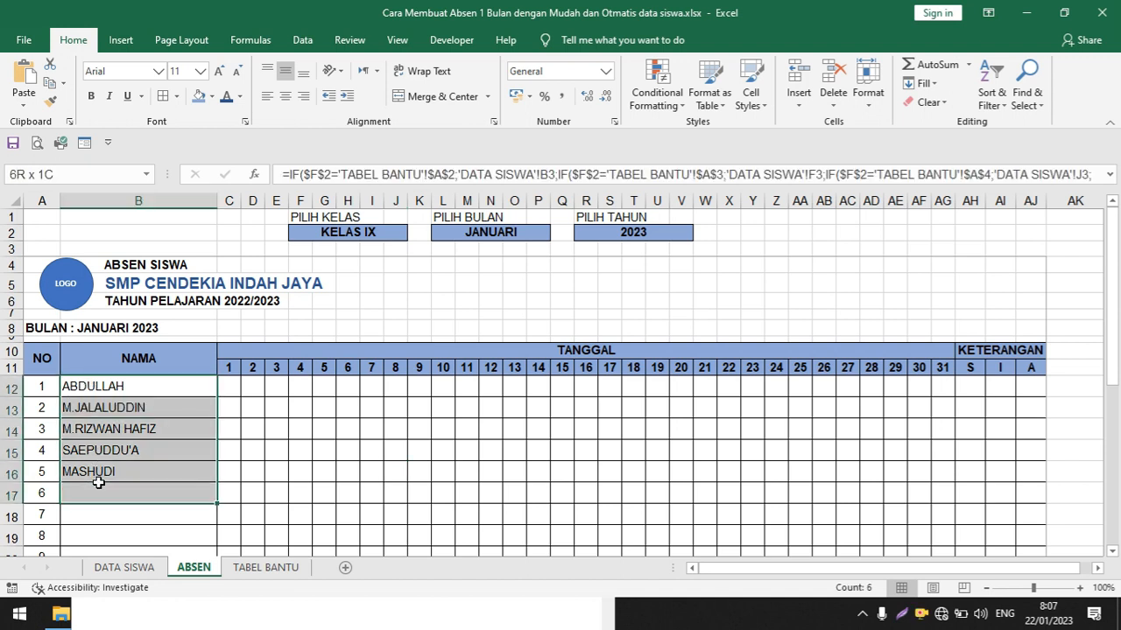
pyautogui.click(103, 328)
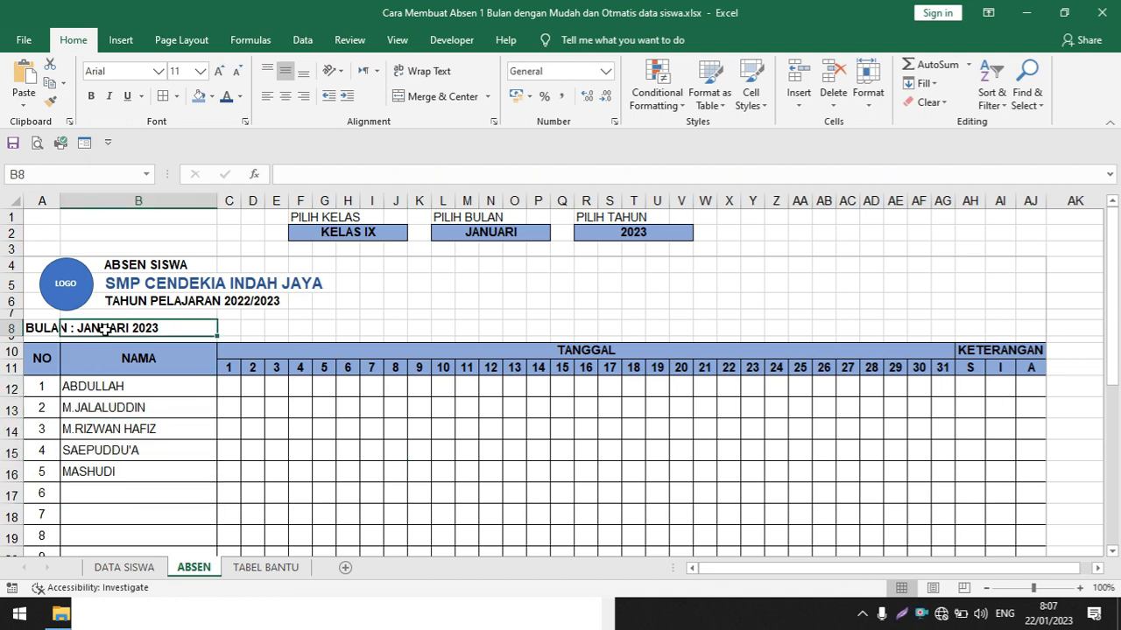
pyautogui.click(343, 286)
# Set PILIH KELAS on the ABSEN sheet to KELAS VII and check the student names in the NAMA column
pyautogui.click(349, 234)
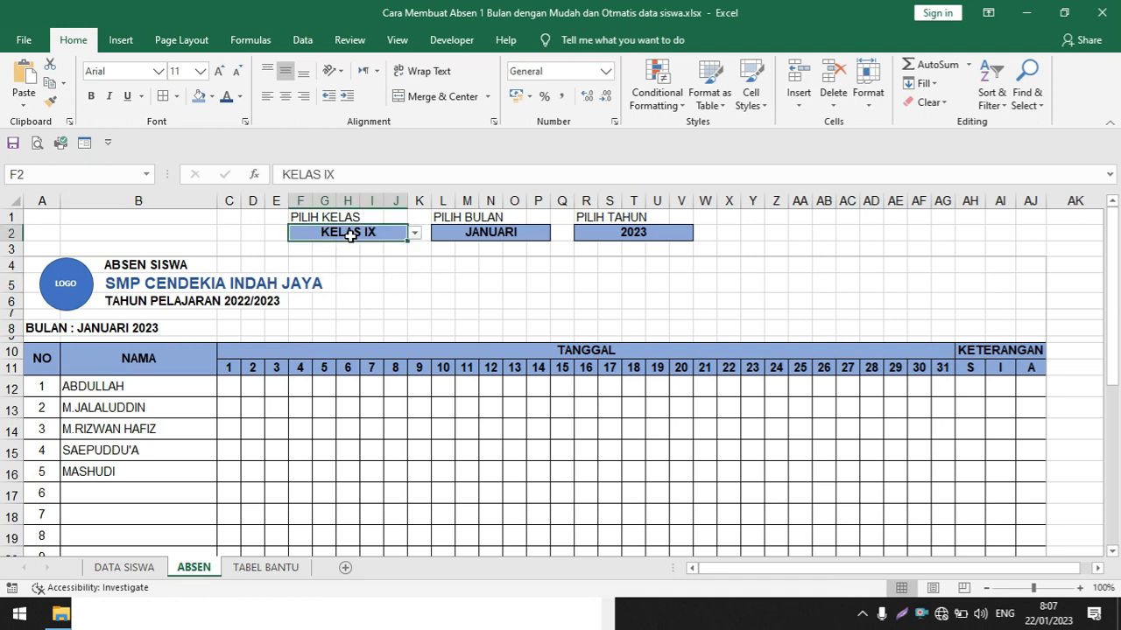
pyautogui.click(414, 234)
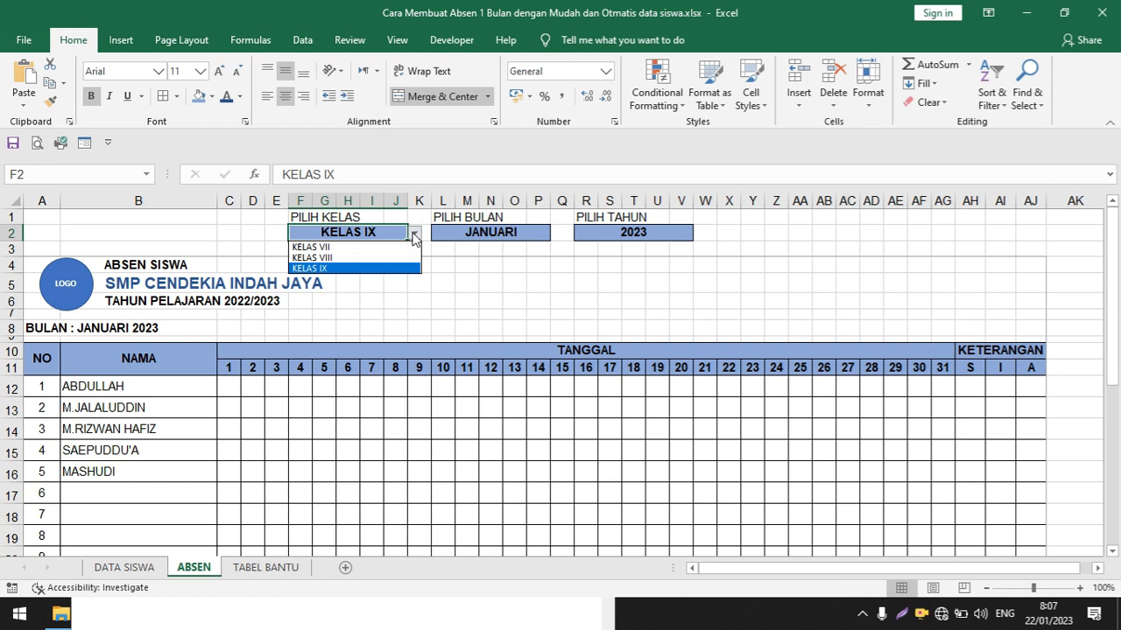
pyautogui.click(363, 268)
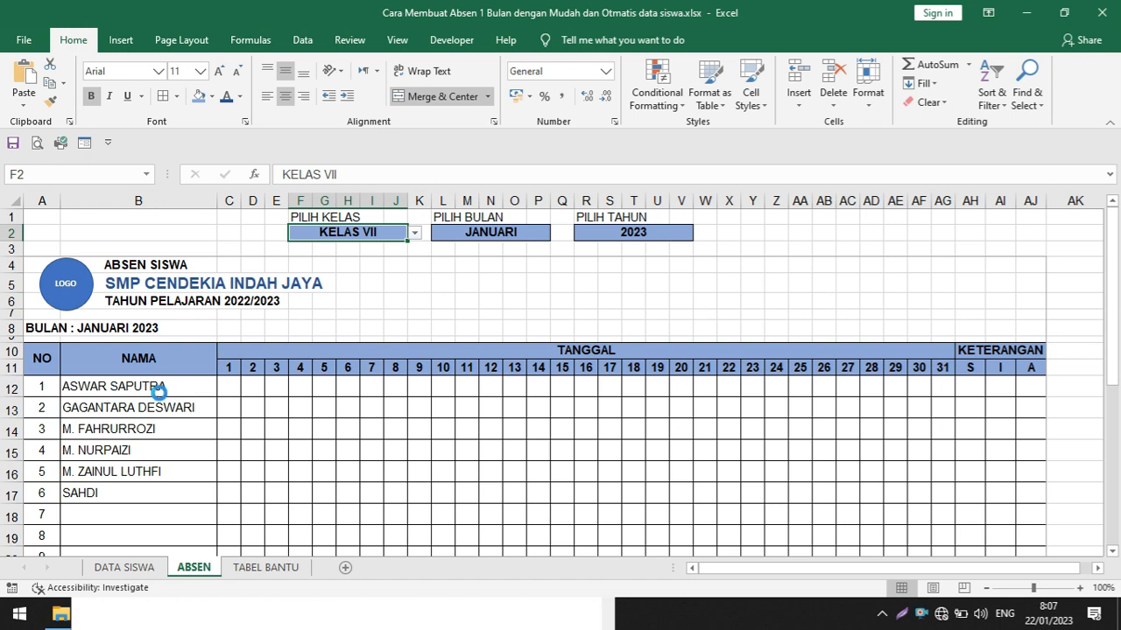
pyautogui.scroll(3, 158, 393)
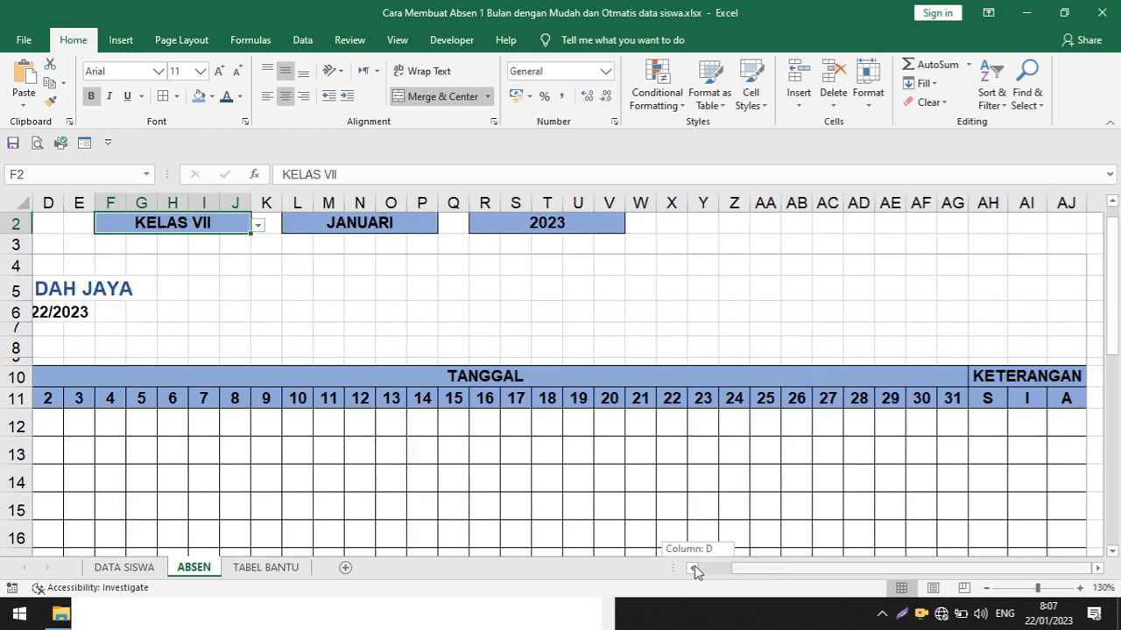
pyautogui.moveTo(695, 565); pyautogui.dragTo(691, 566)
pyautogui.click(260, 421)
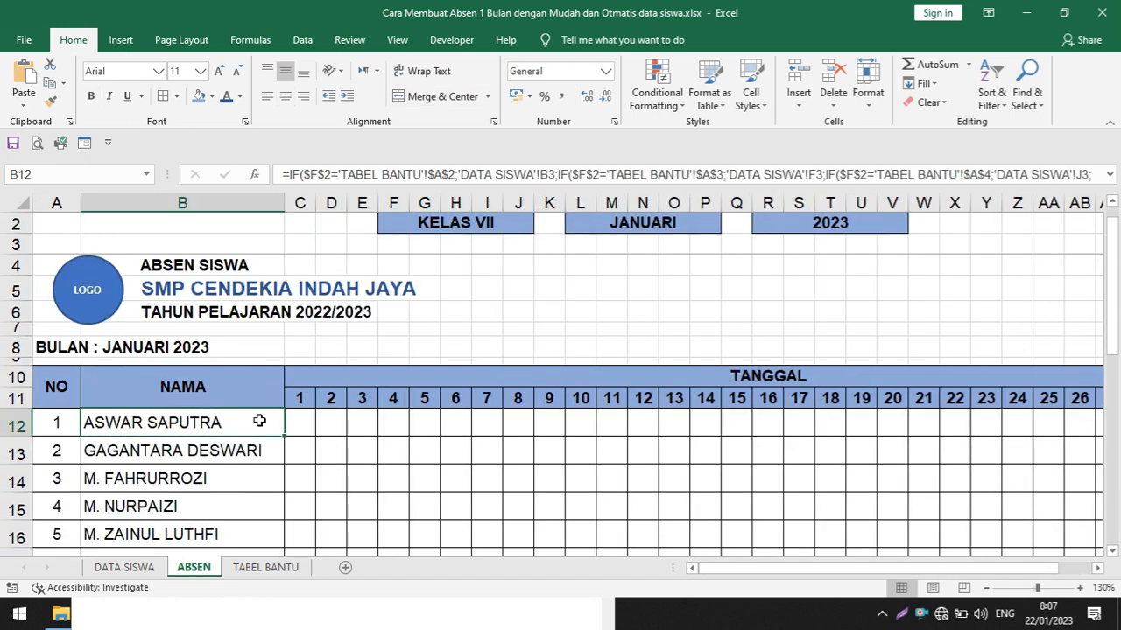
pyautogui.scroll(-1, 259, 421)
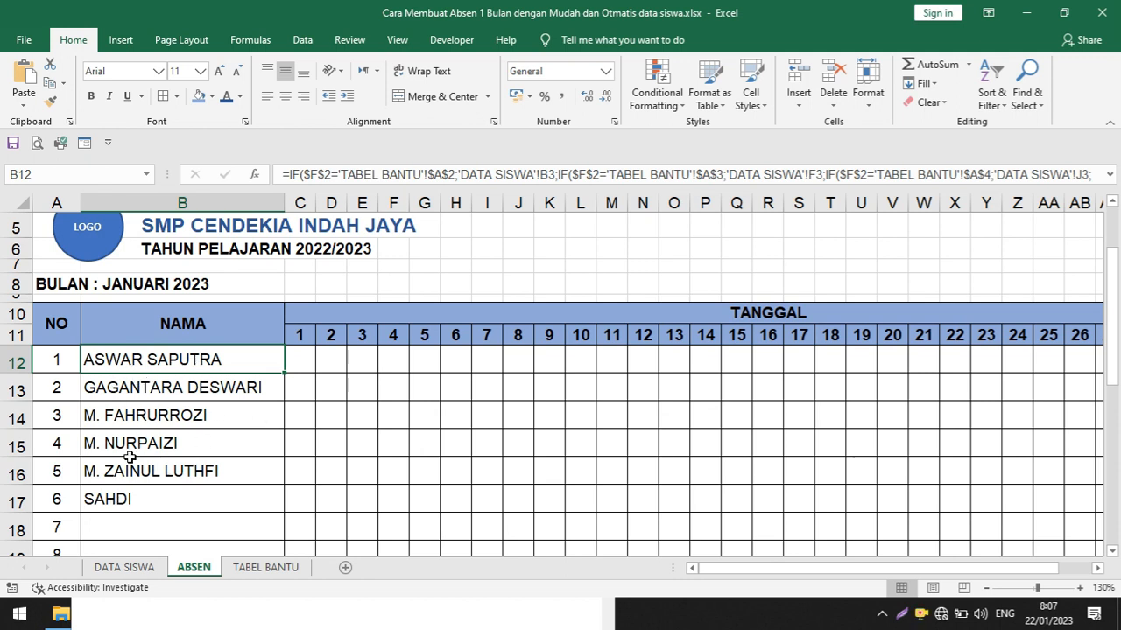
# Switch PILIH KELAS to KELAS VIII and select the student names in the NAMA column to check them
pyautogui.scroll(2, 413, 366)
pyautogui.click(506, 252)
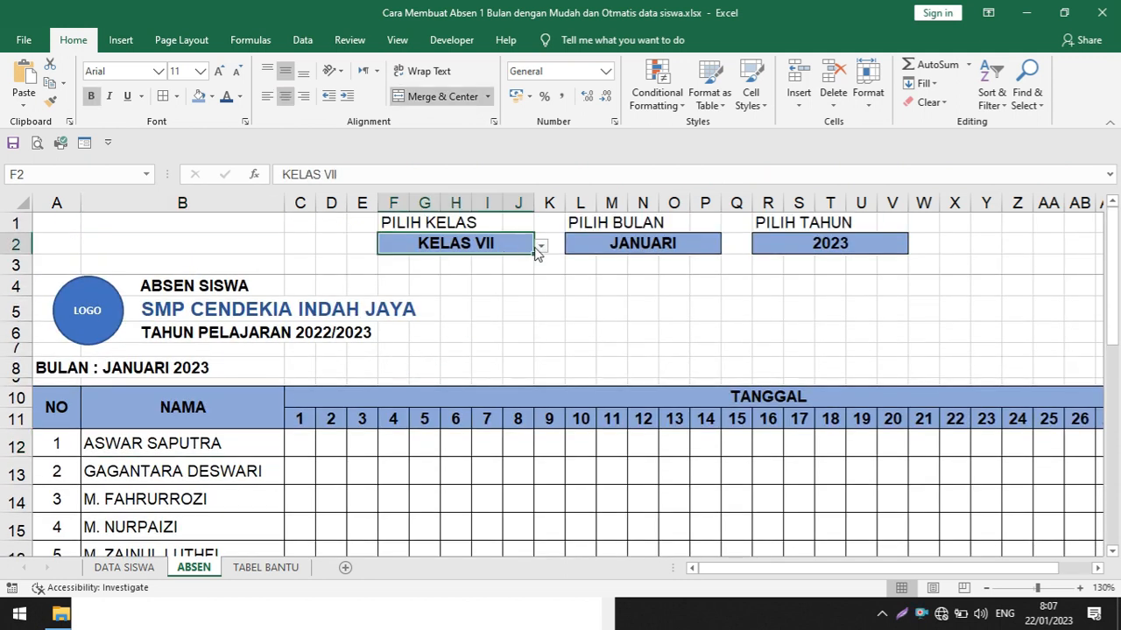
pyautogui.click(542, 249)
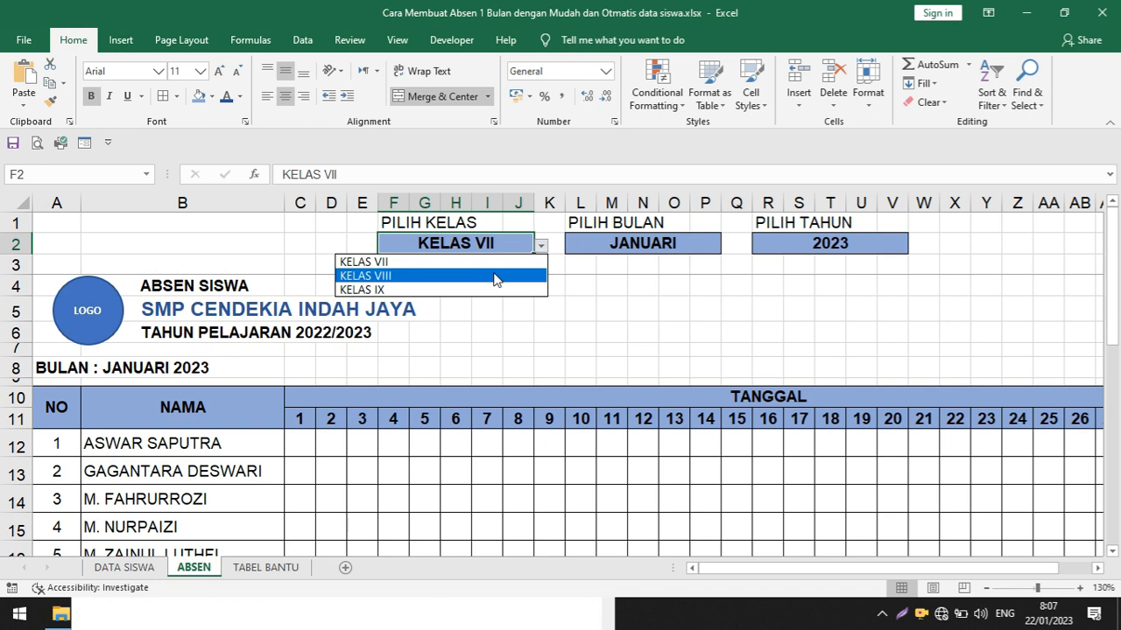
pyautogui.click(492, 276)
pyautogui.scroll(-2, 263, 398)
pyautogui.moveTo(174, 316); pyautogui.dragTo(181, 451)
# Set PILIH KELAS to KELAS IX and select the student names in the NAMA column to check them
pyautogui.scroll(1, 372, 427)
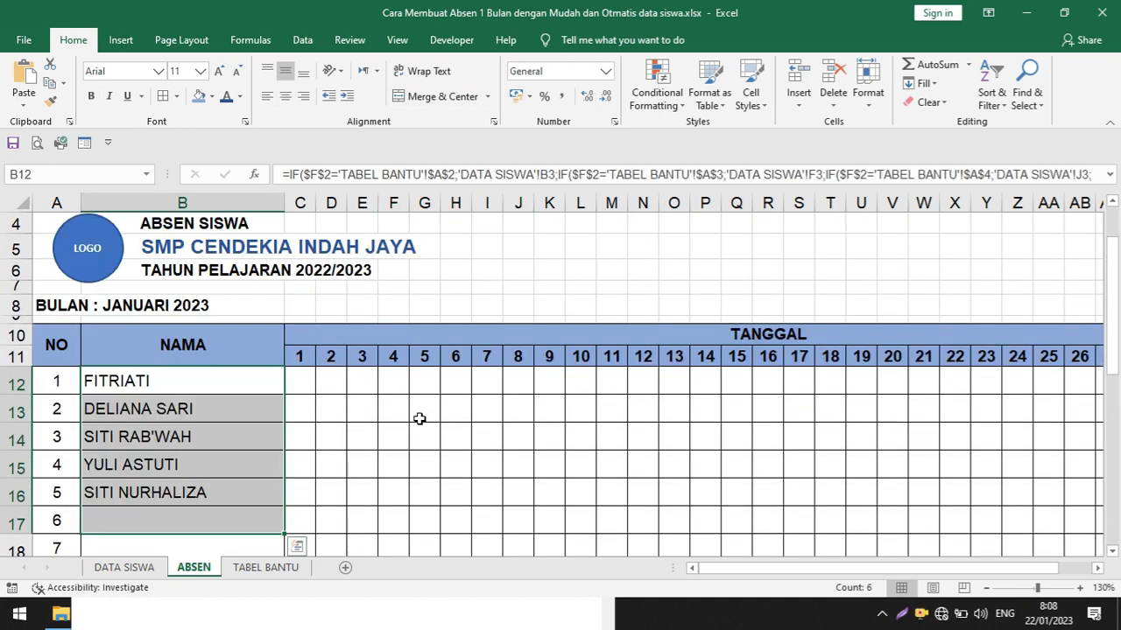
pyautogui.scroll(1, 504, 336)
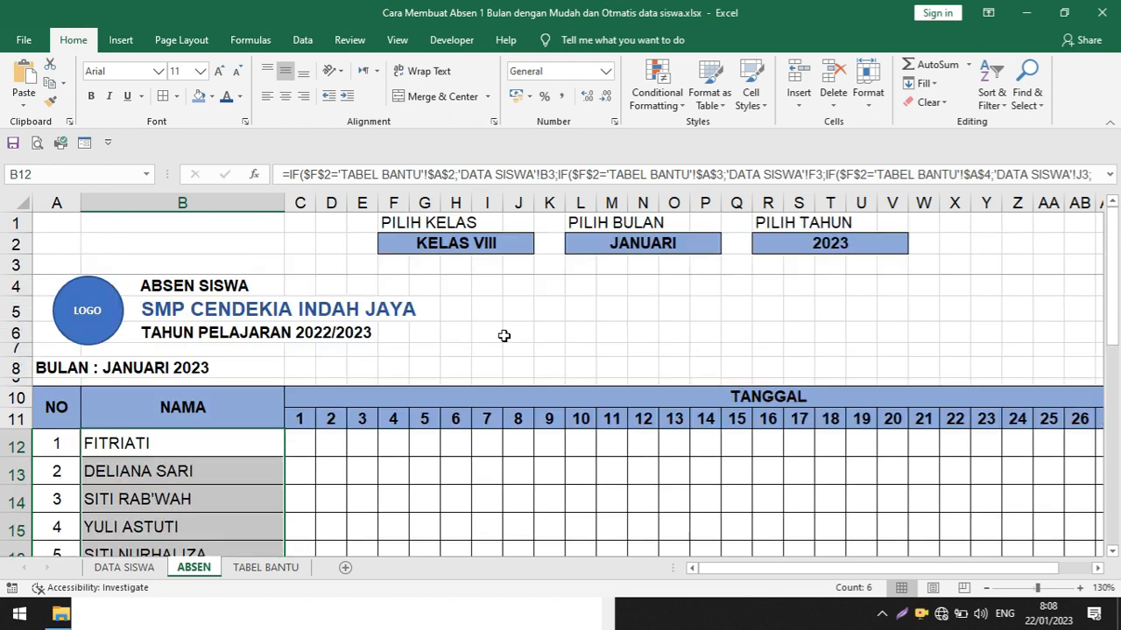
pyautogui.click(524, 245)
pyautogui.click(541, 247)
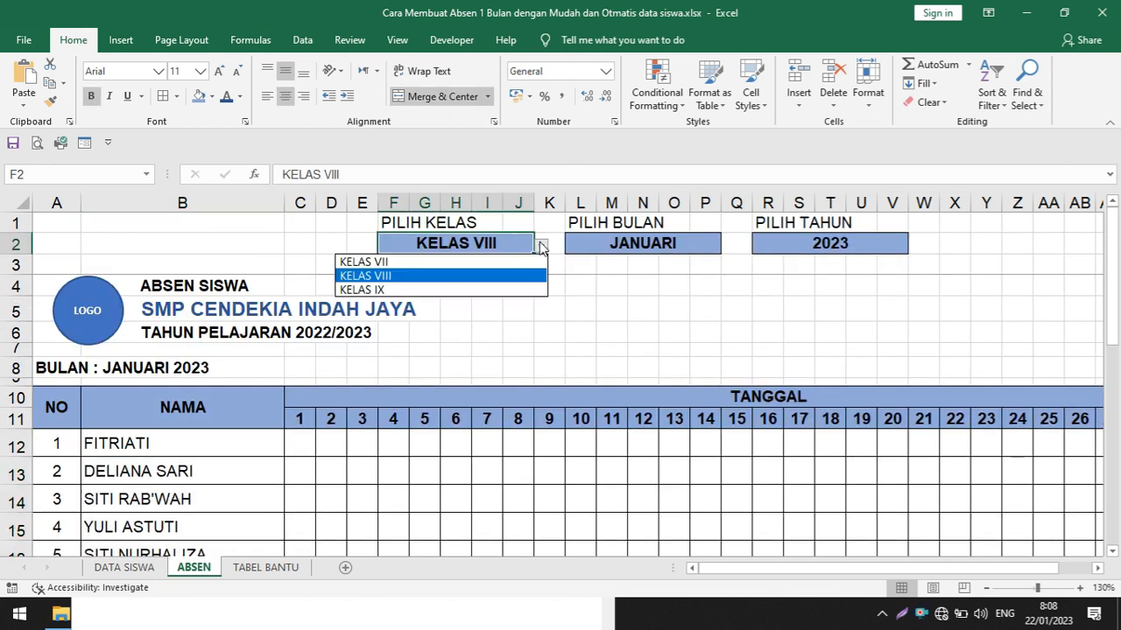
pyautogui.click(467, 290)
pyautogui.scroll(-1, 410, 331)
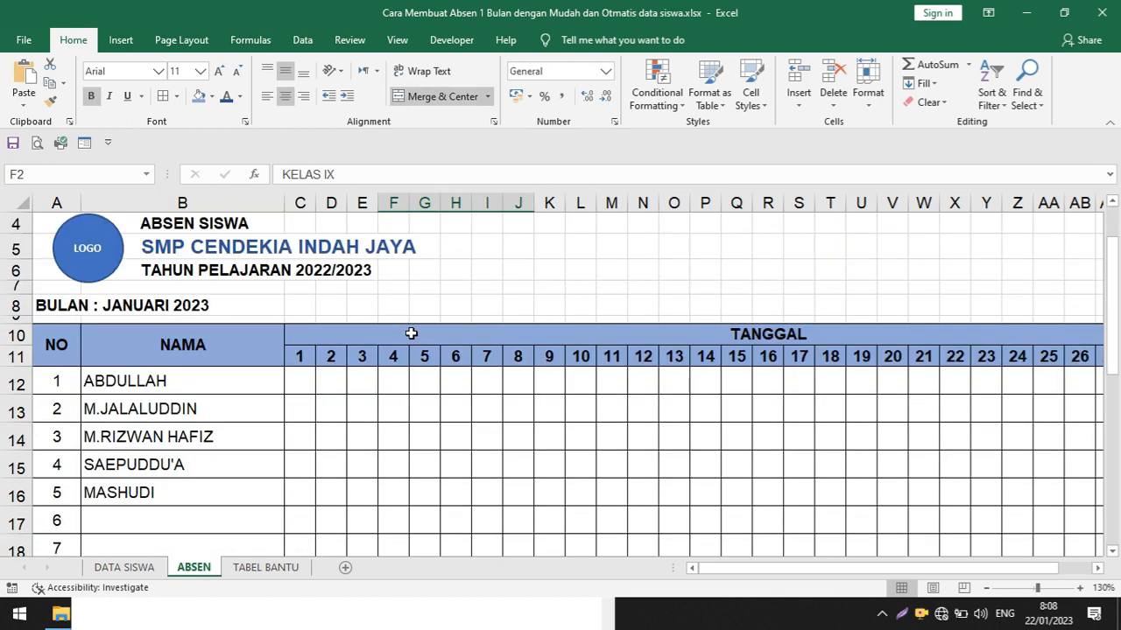
pyautogui.moveTo(147, 381); pyautogui.dragTo(153, 495)
# Inspect the BULAN heading in row 8 and set PILIH BULAN to FEBRUARI
pyautogui.scroll(1, 417, 461)
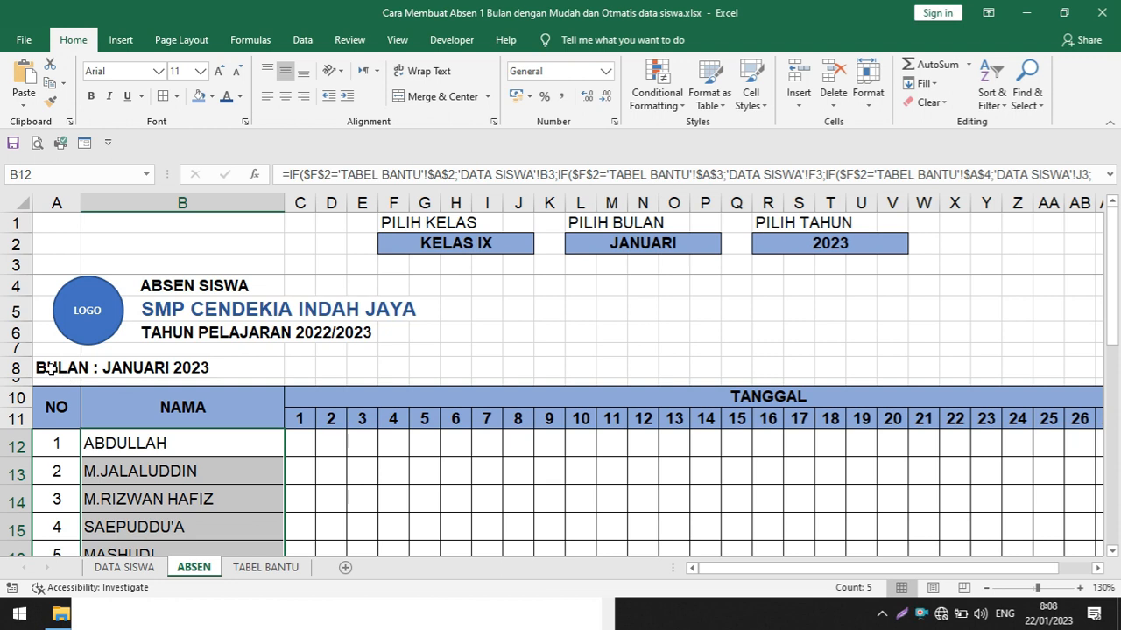
pyautogui.moveTo(50, 369); pyautogui.dragTo(102, 365)
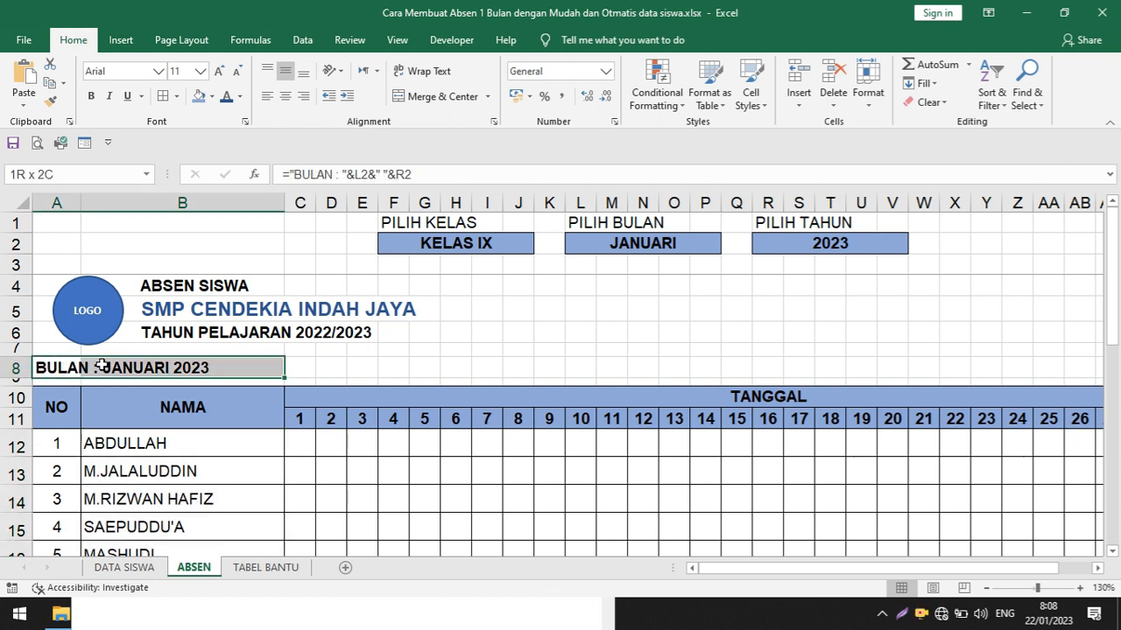
pyautogui.click(257, 363)
pyautogui.click(74, 372)
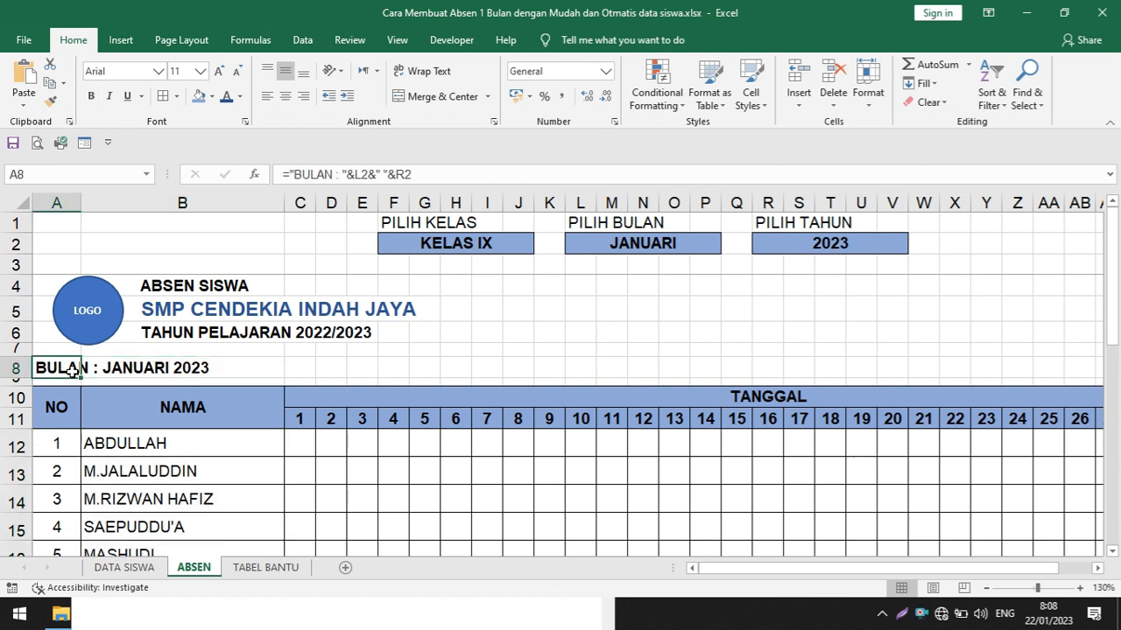
pyautogui.click(144, 366)
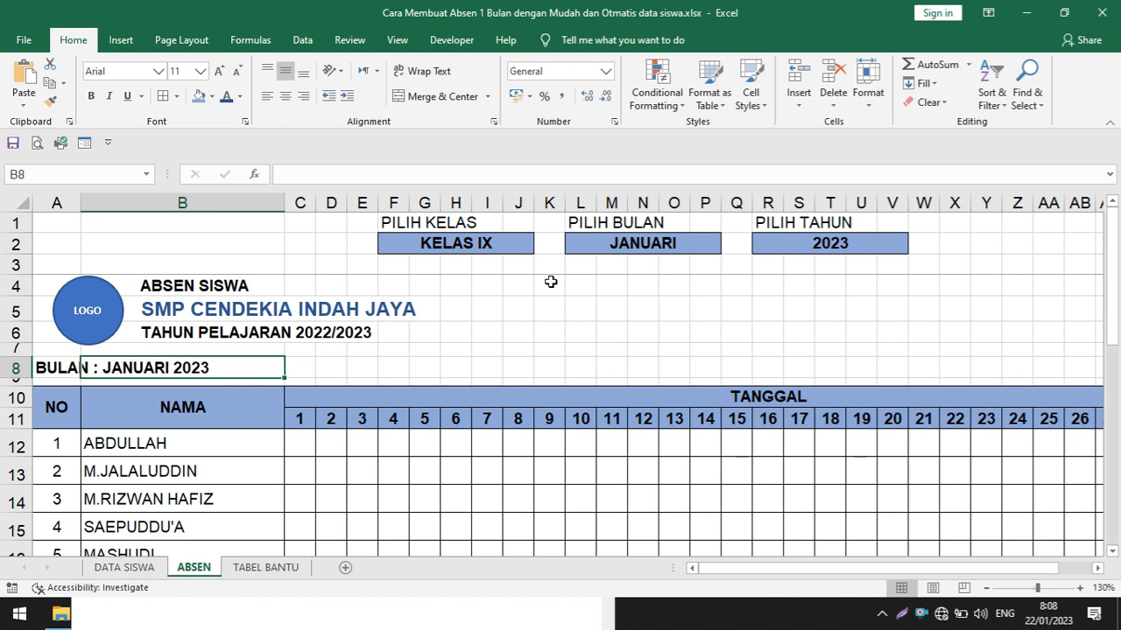
pyautogui.click(686, 242)
pyautogui.click(727, 246)
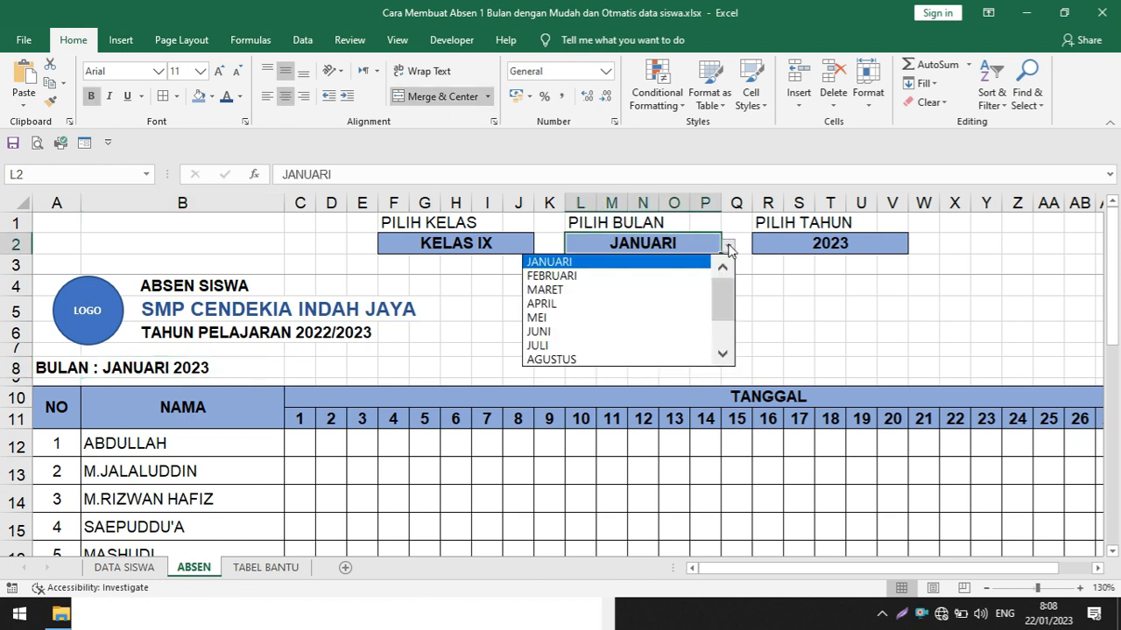
pyautogui.click(659, 277)
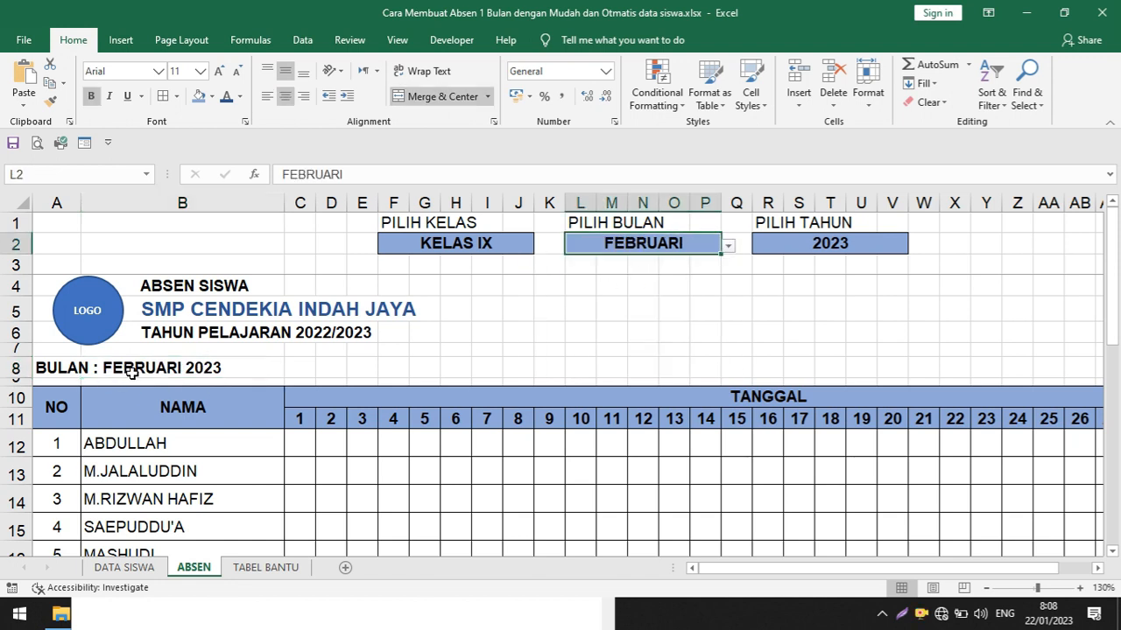
# Set PILIH TAHUN to 2024 for the attendance sheet
pyautogui.click(870, 243)
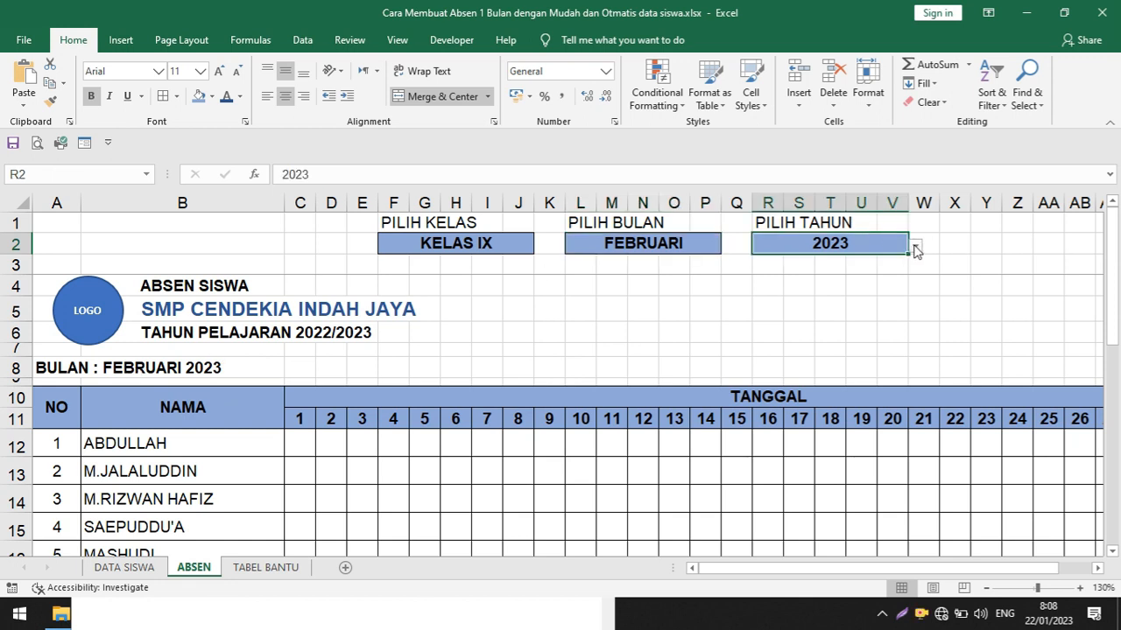
pyautogui.click(915, 248)
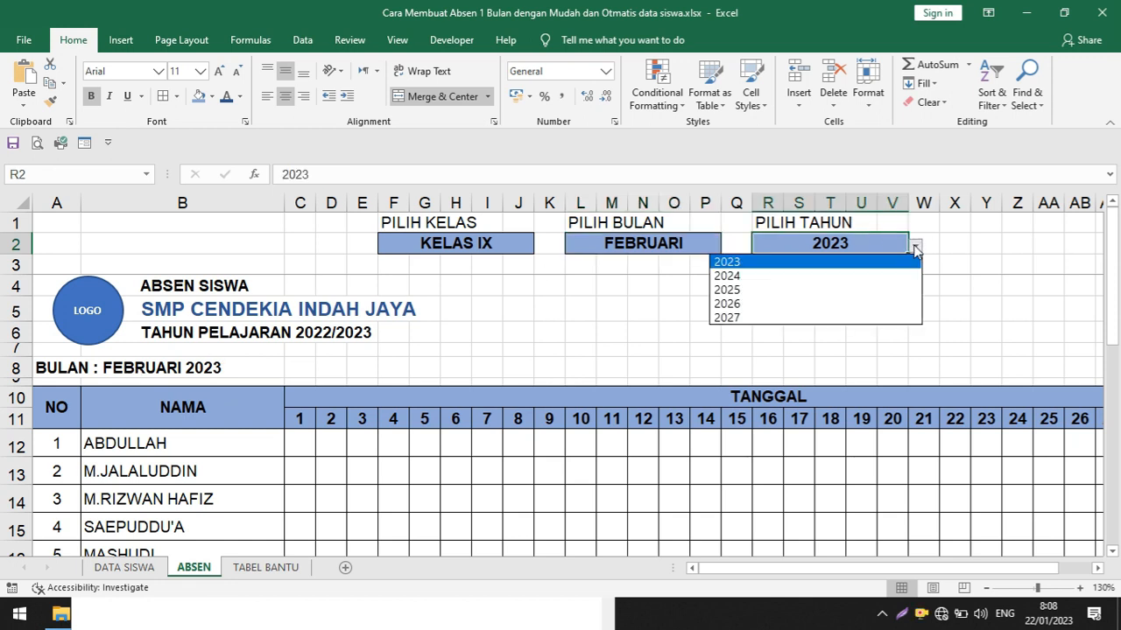
pyautogui.click(802, 276)
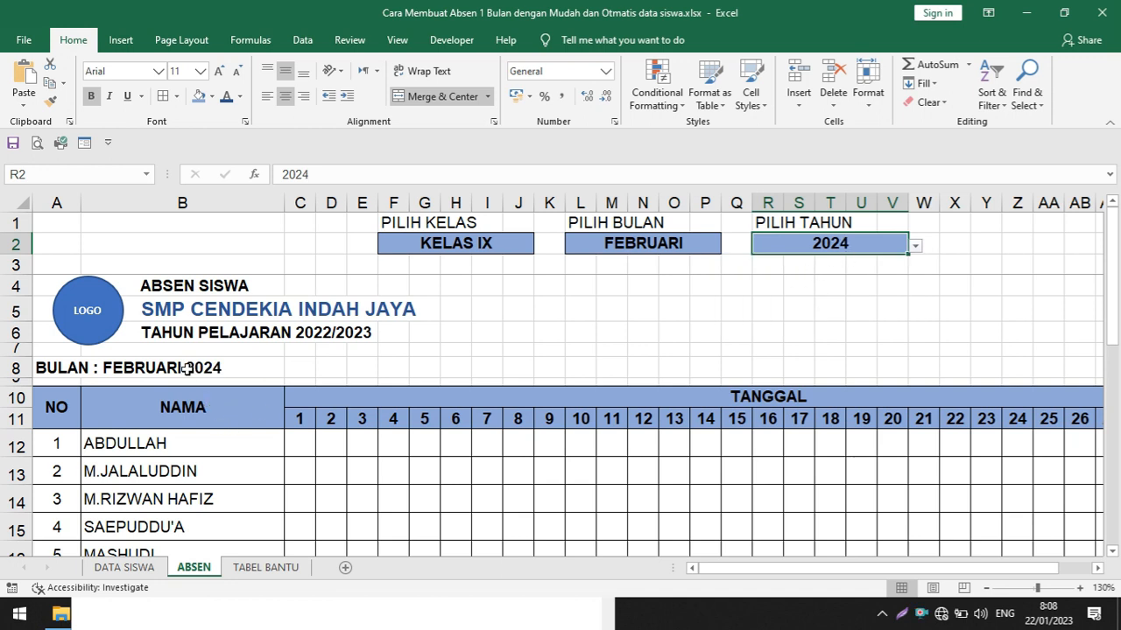
# Examine the date line in AF28 above the principal's signature, then return to the attendance table's heading and student names
pyautogui.moveTo(1116, 312); pyautogui.dragTo(1116, 429)
pyautogui.moveTo(930, 566); pyautogui.dragTo(964, 567)
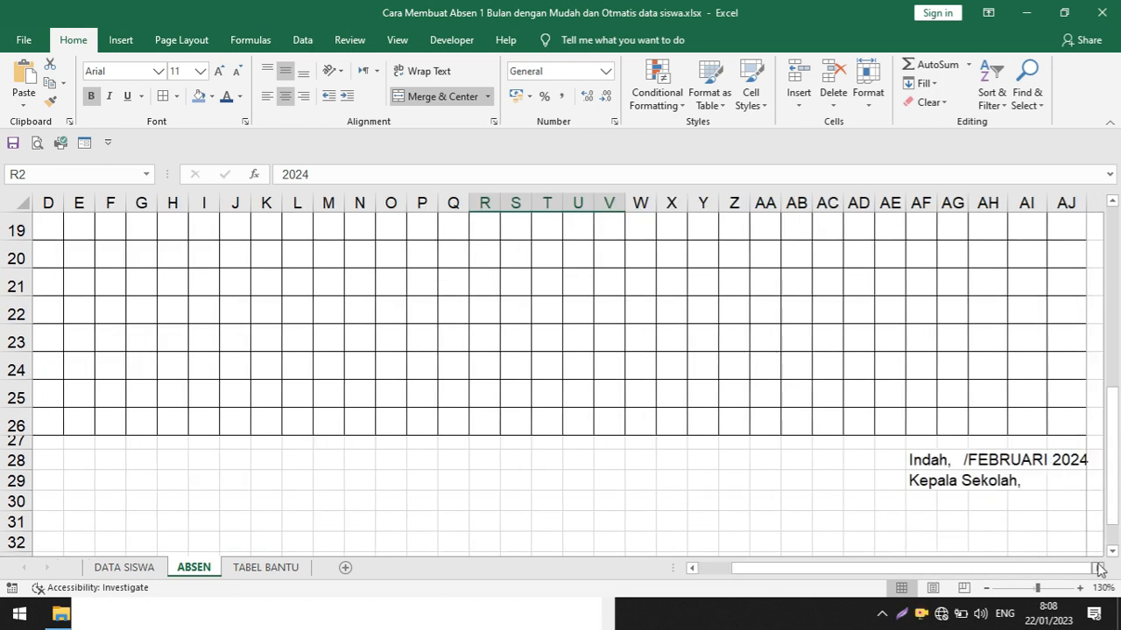
pyautogui.moveTo(1099, 568); pyautogui.dragTo(1098, 569)
pyautogui.scroll(-1, 916, 433)
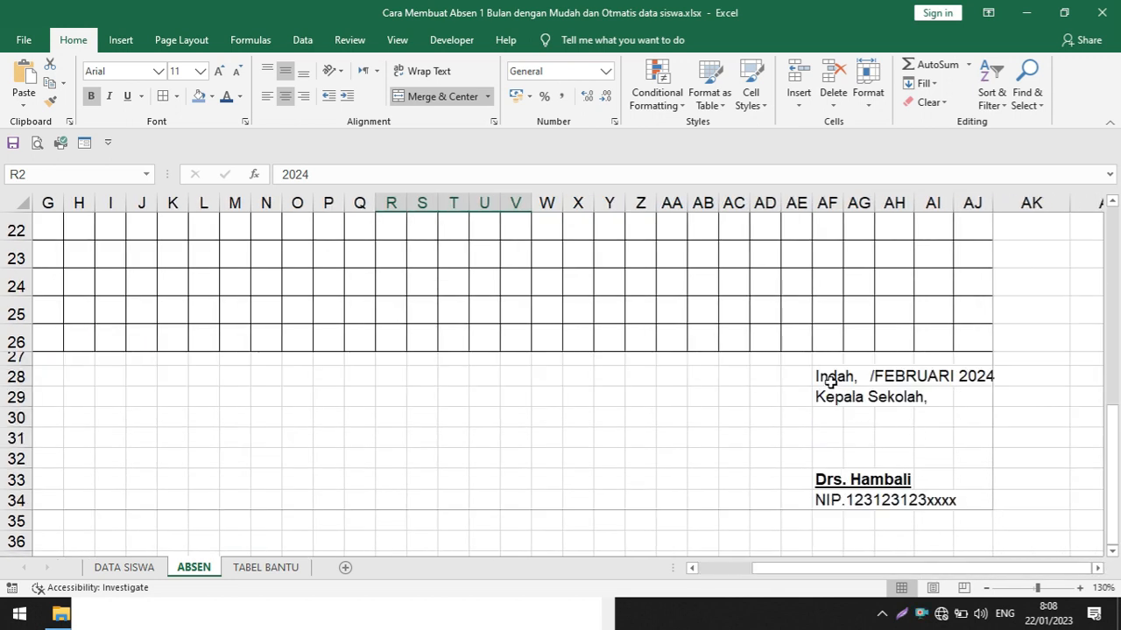
pyautogui.moveTo(830, 382); pyautogui.dragTo(967, 376)
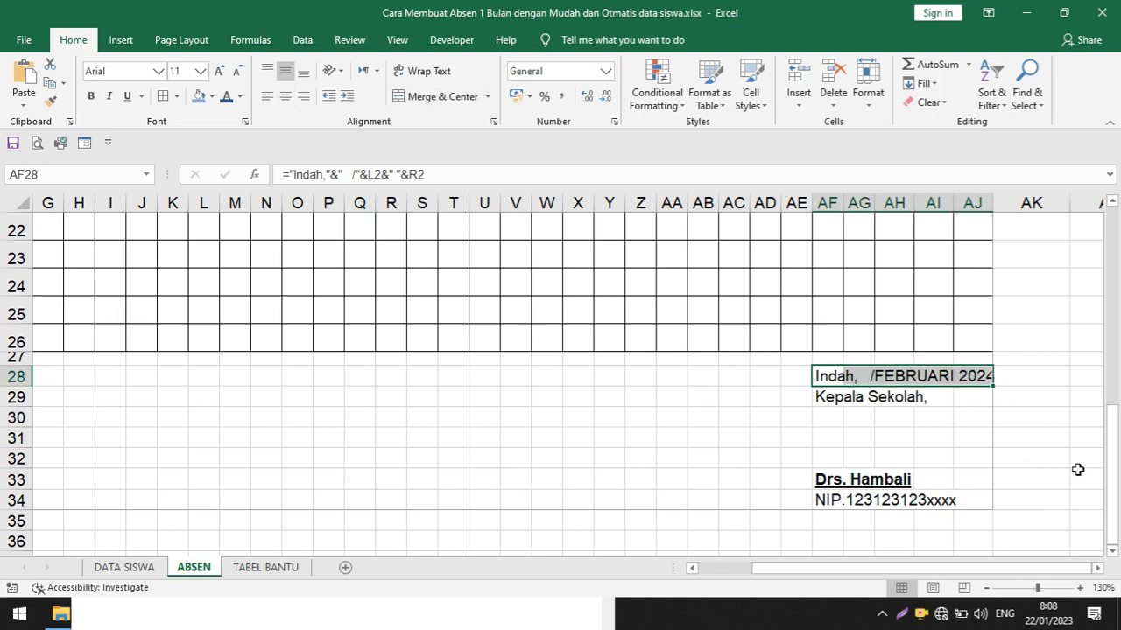
pyautogui.moveTo(1110, 438); pyautogui.dragTo(1109, 433)
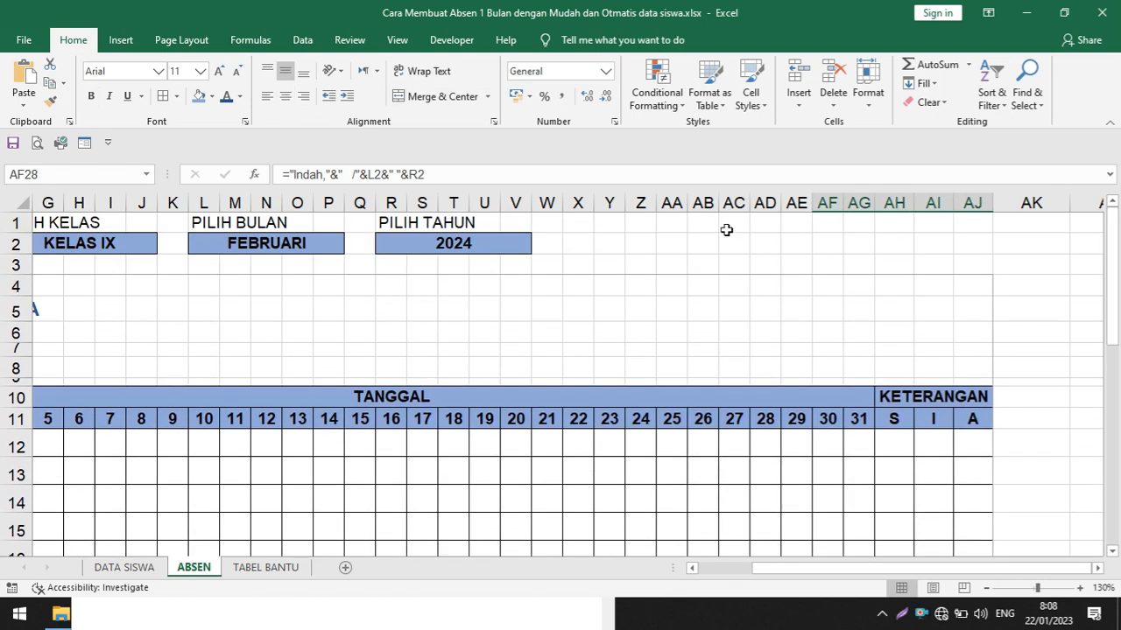
pyautogui.moveTo(871, 570); pyautogui.dragTo(805, 573)
pyautogui.scroll(-1, 430, 287)
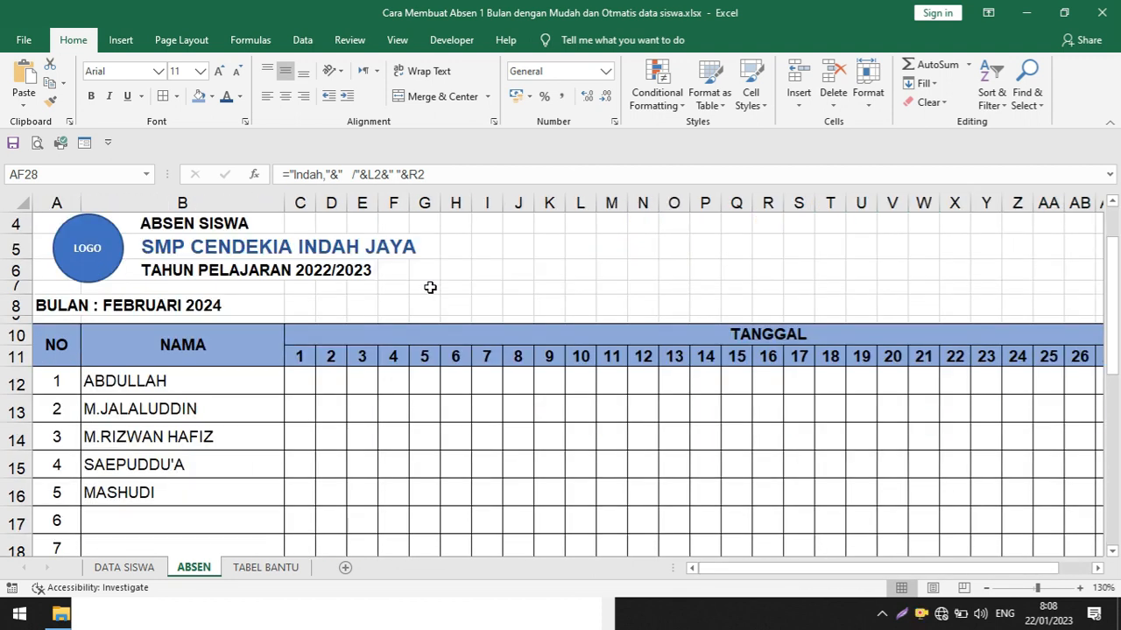
# Look through the ABSEN attendance table down its numbered student rows, then return to the class, month and year selectors
pyautogui.scroll(-2, 454, 300)
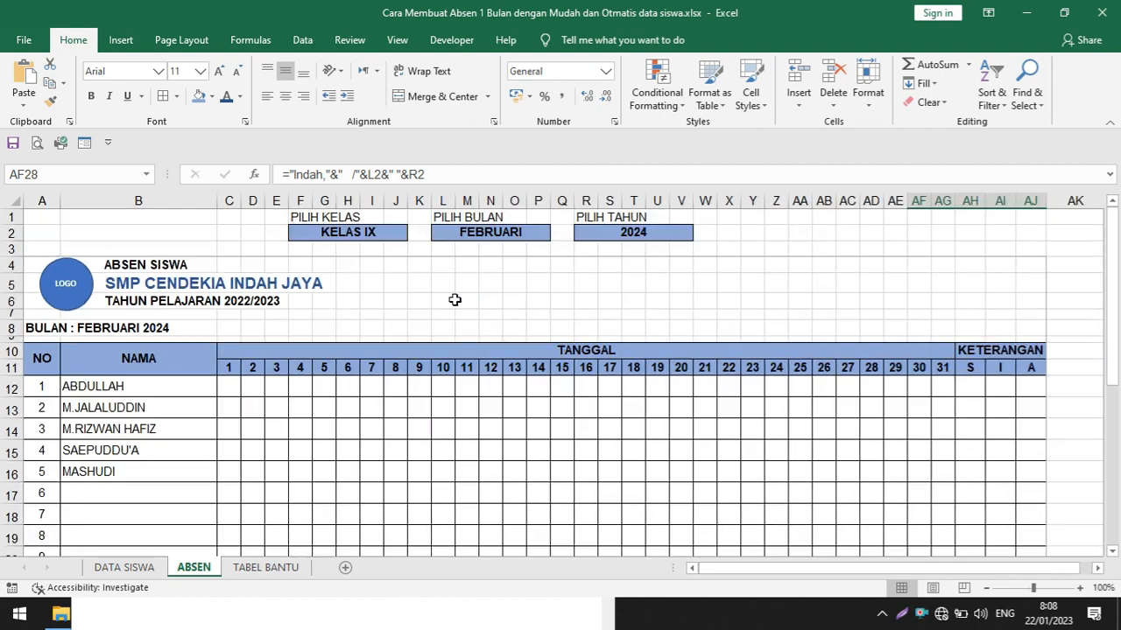
pyautogui.scroll(-1, 496, 315)
pyautogui.scroll(-1, 495, 319)
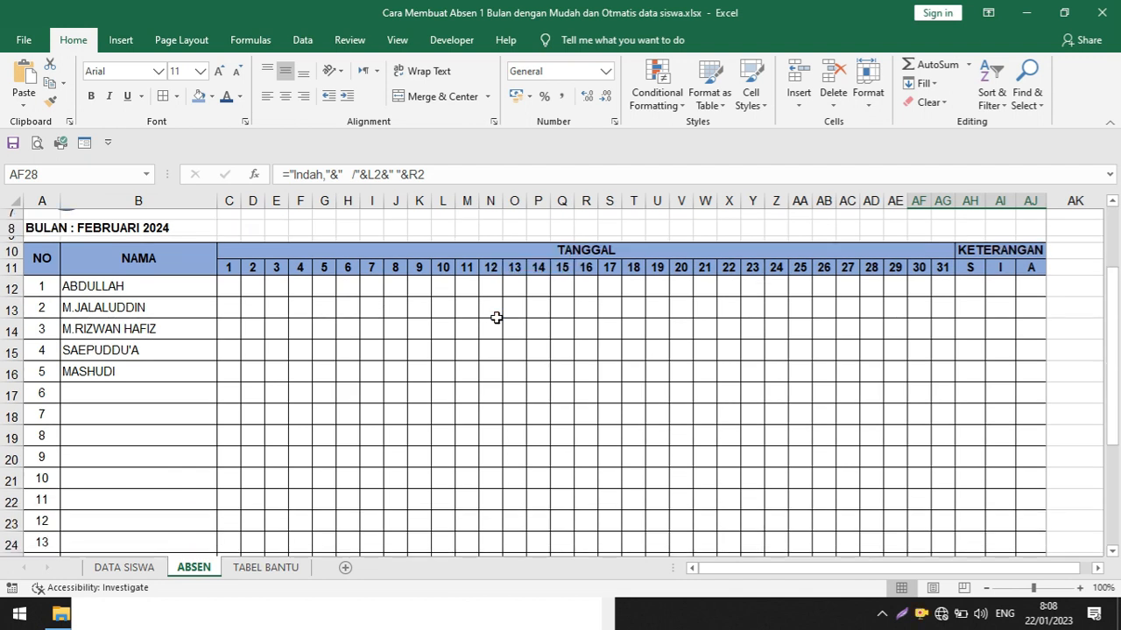
pyautogui.scroll(-1, 496, 318)
pyautogui.scroll(-2, 497, 319)
pyautogui.scroll(2, 499, 320)
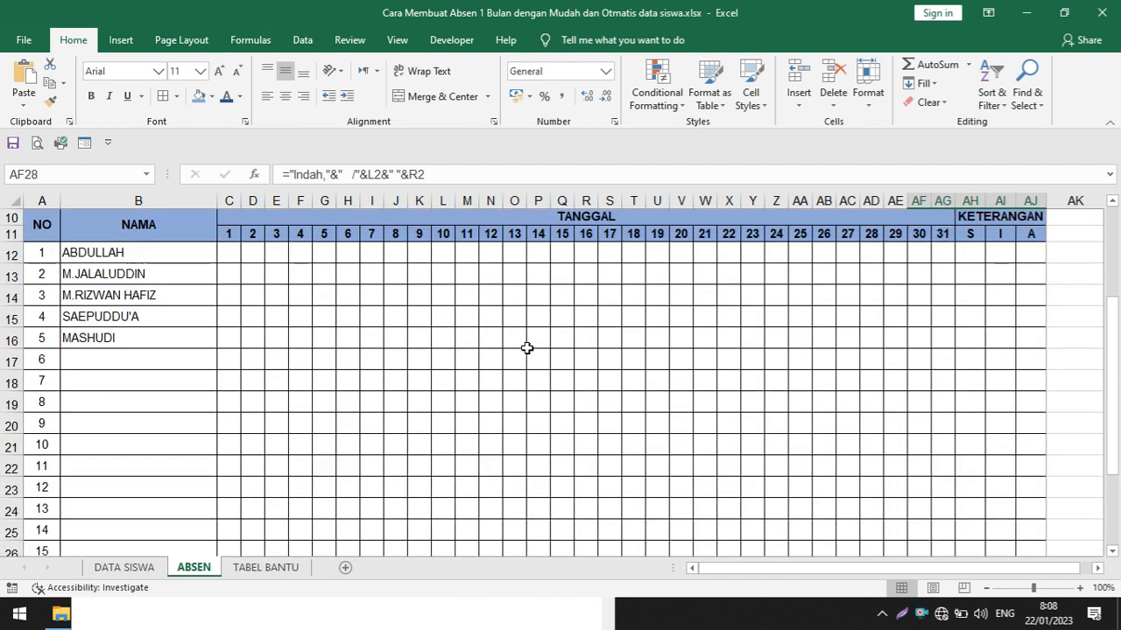
pyautogui.click(527, 346)
pyautogui.scroll(3, 455, 347)
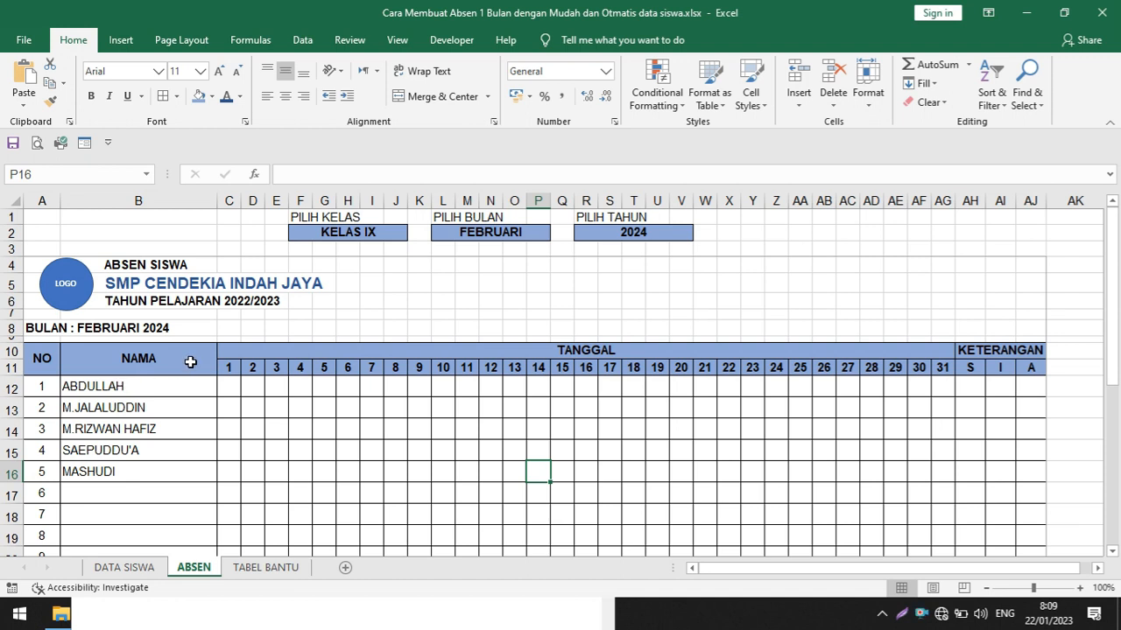
# Examine the student lists for KELAS VII, KELAS VIII and KELAS IX in the DATA SISWA sheet
pyautogui.click(132, 571)
pyautogui.moveTo(60, 281); pyautogui.dragTo(308, 379)
pyautogui.click(352, 444)
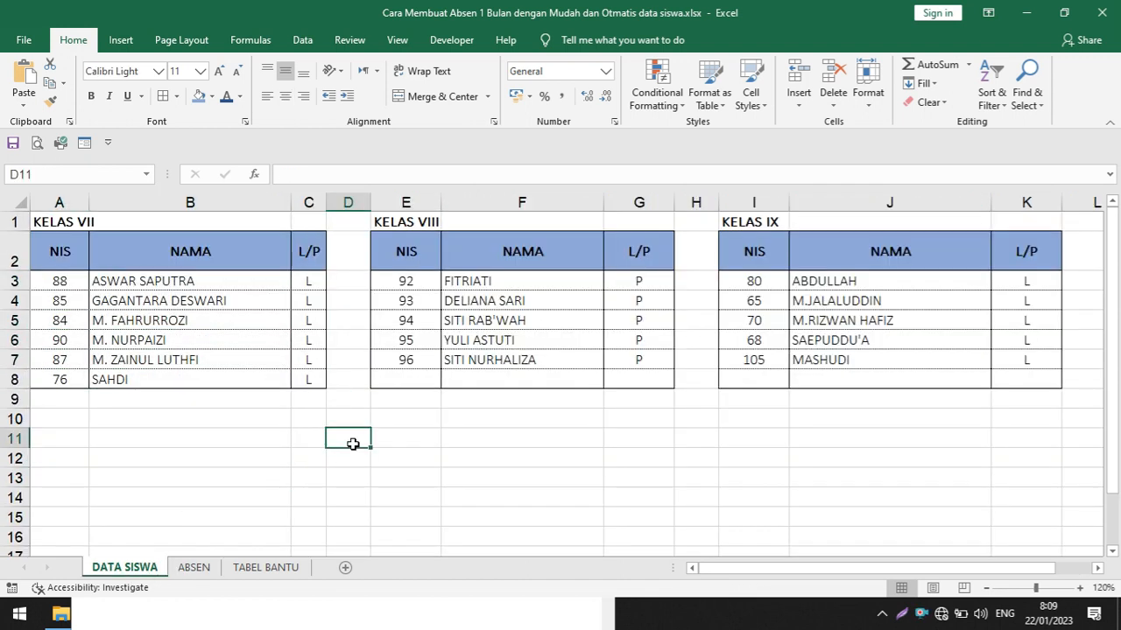
pyautogui.moveTo(127, 279); pyautogui.dragTo(137, 378)
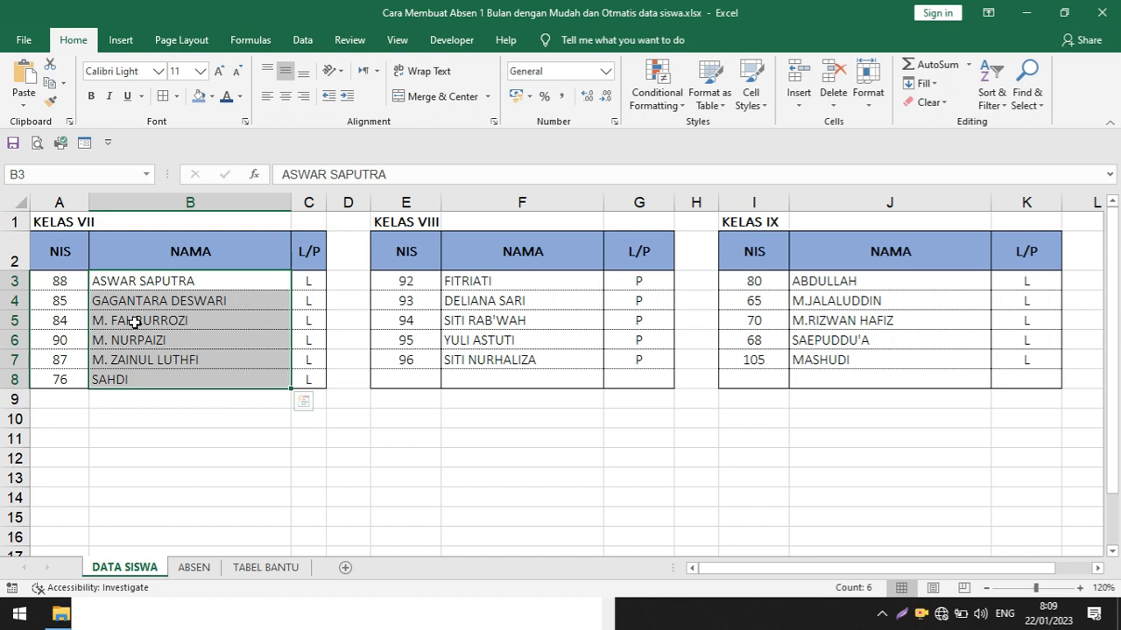
pyautogui.moveTo(494, 282); pyautogui.dragTo(506, 360)
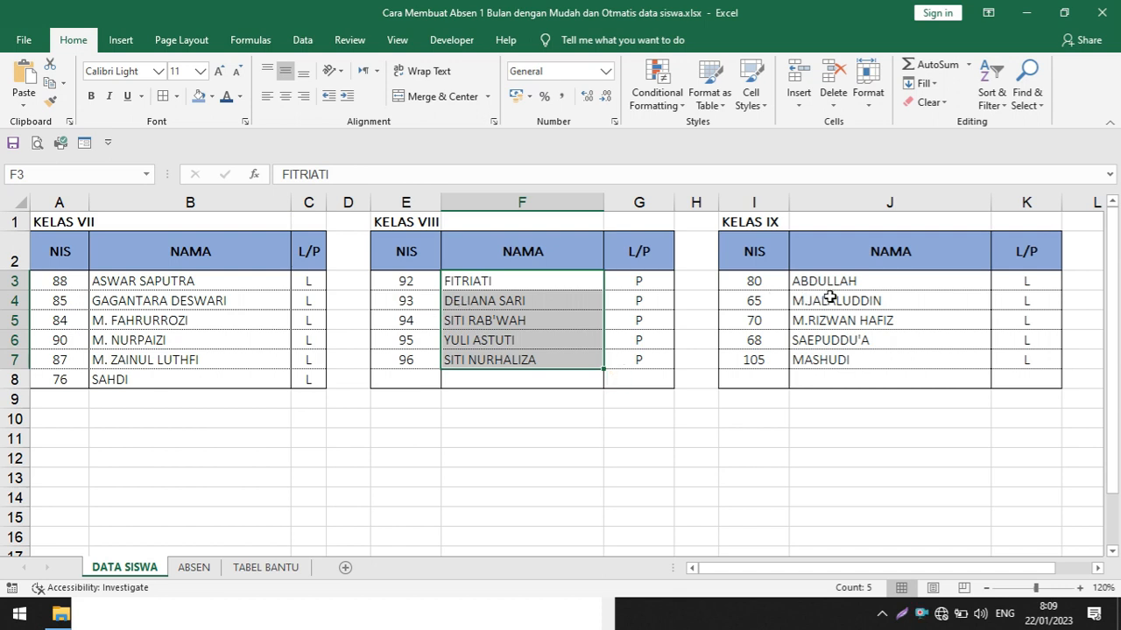
pyautogui.click(451, 319)
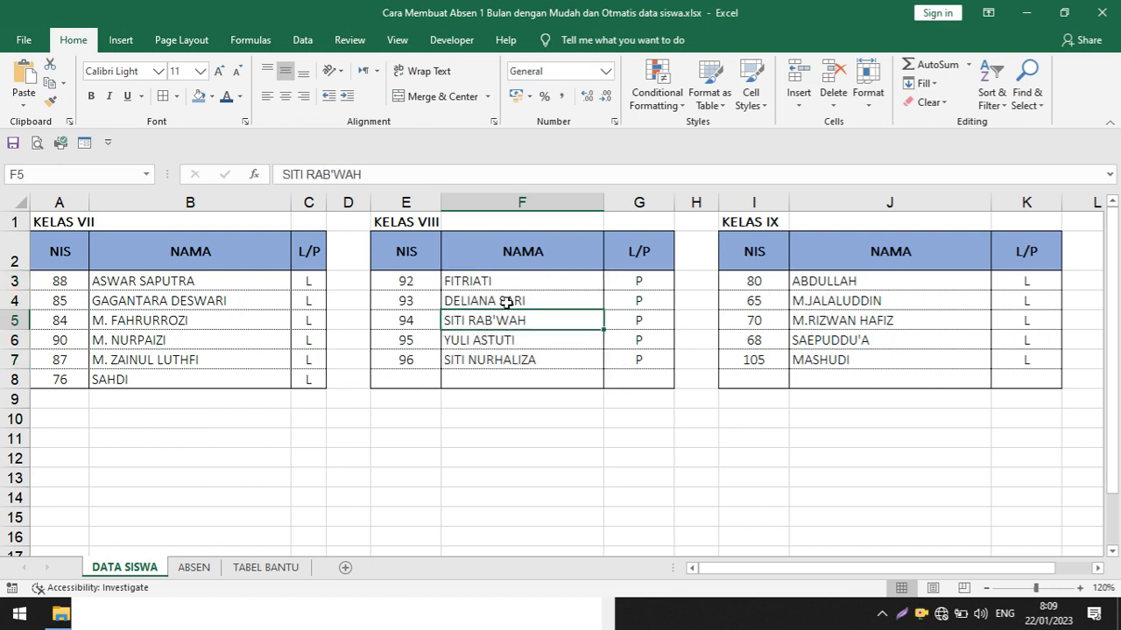
pyautogui.moveTo(800, 281); pyautogui.dragTo(1009, 374)
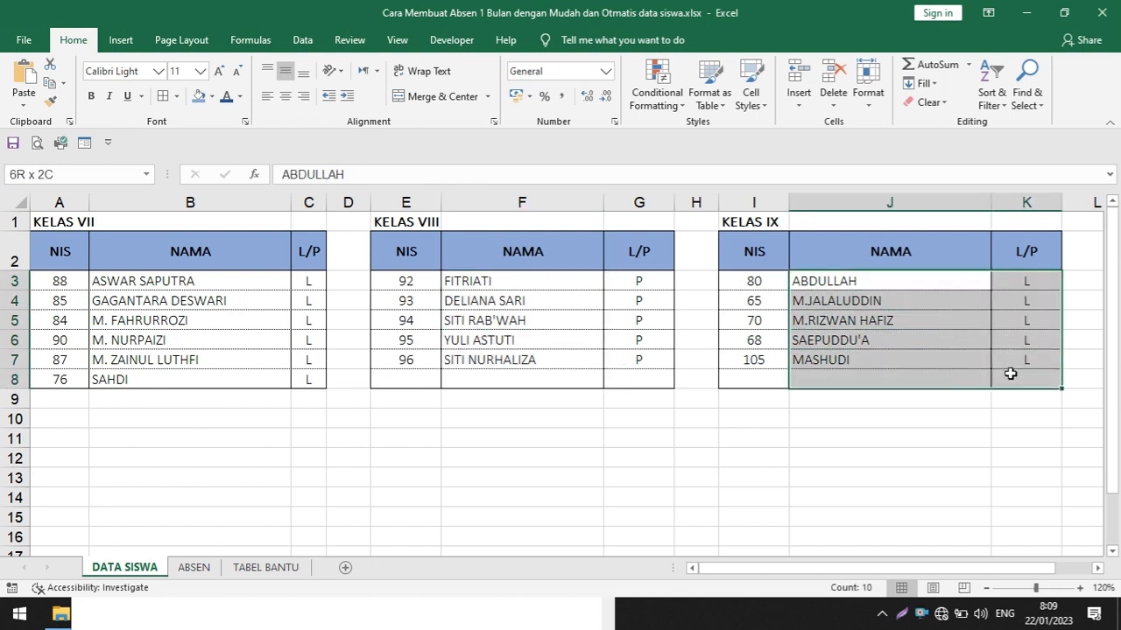
pyautogui.click(739, 325)
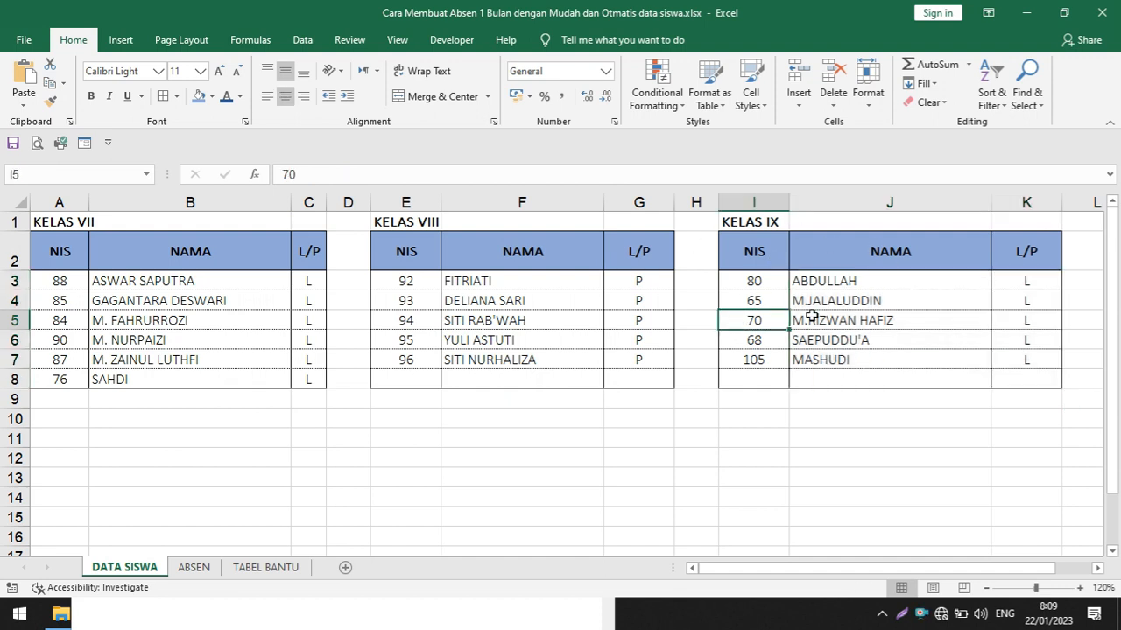
# Review the ABSEN sheet from its heading to the Kepala Sekolah signature block, then return to the selectors
pyautogui.click(194, 568)
pyautogui.scroll(-1, 580, 372)
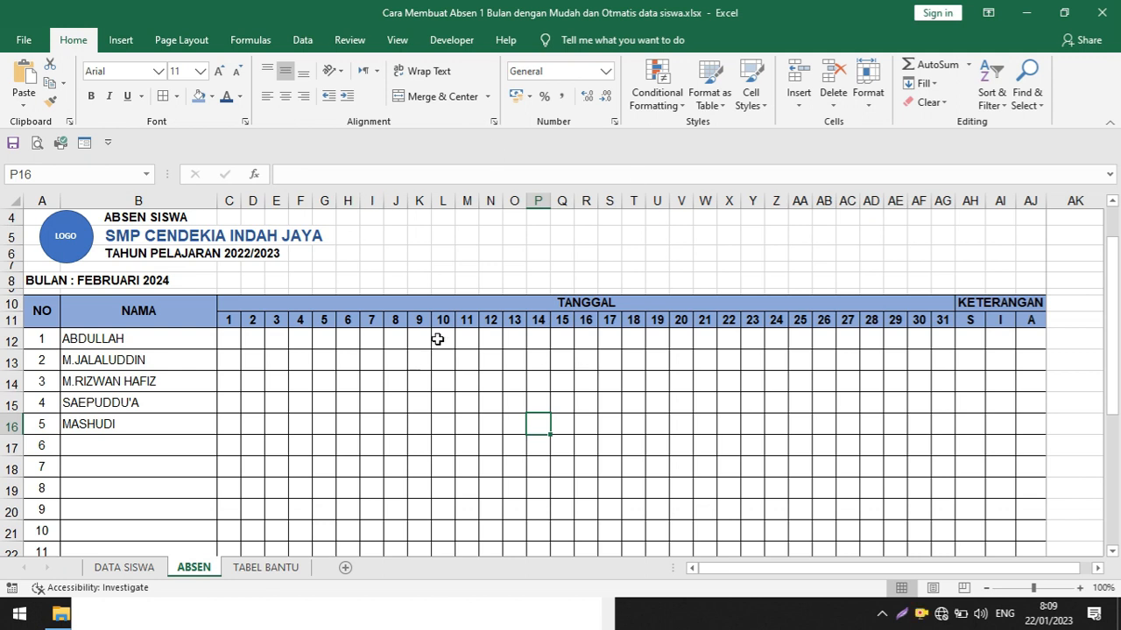
pyautogui.scroll(-3, 486, 364)
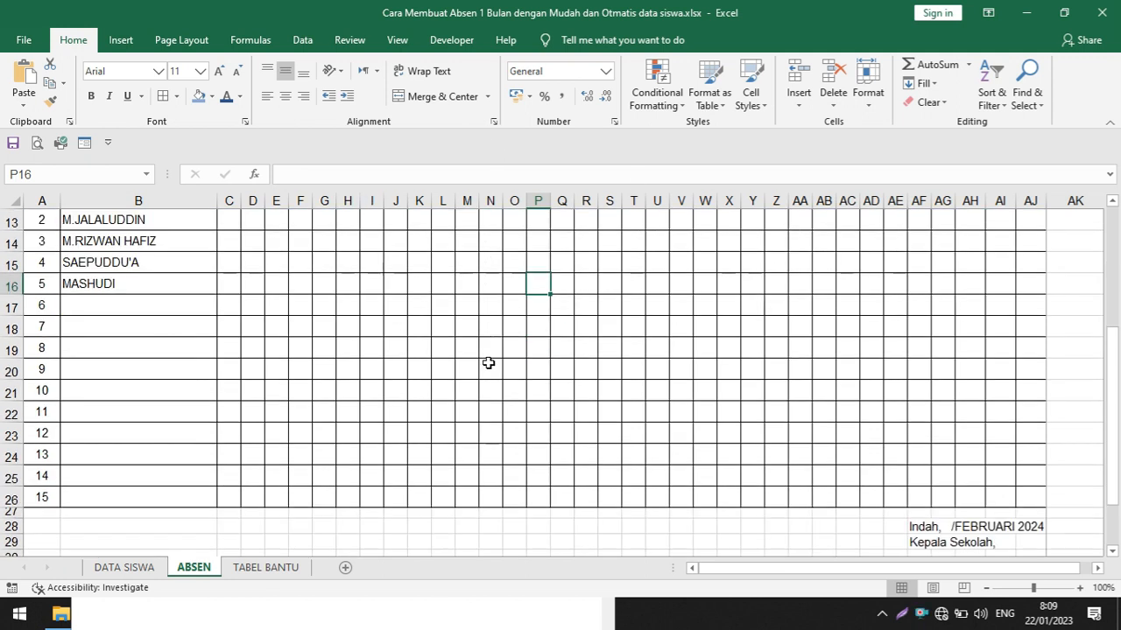
pyautogui.scroll(3, 495, 362)
pyautogui.scroll(1, 498, 362)
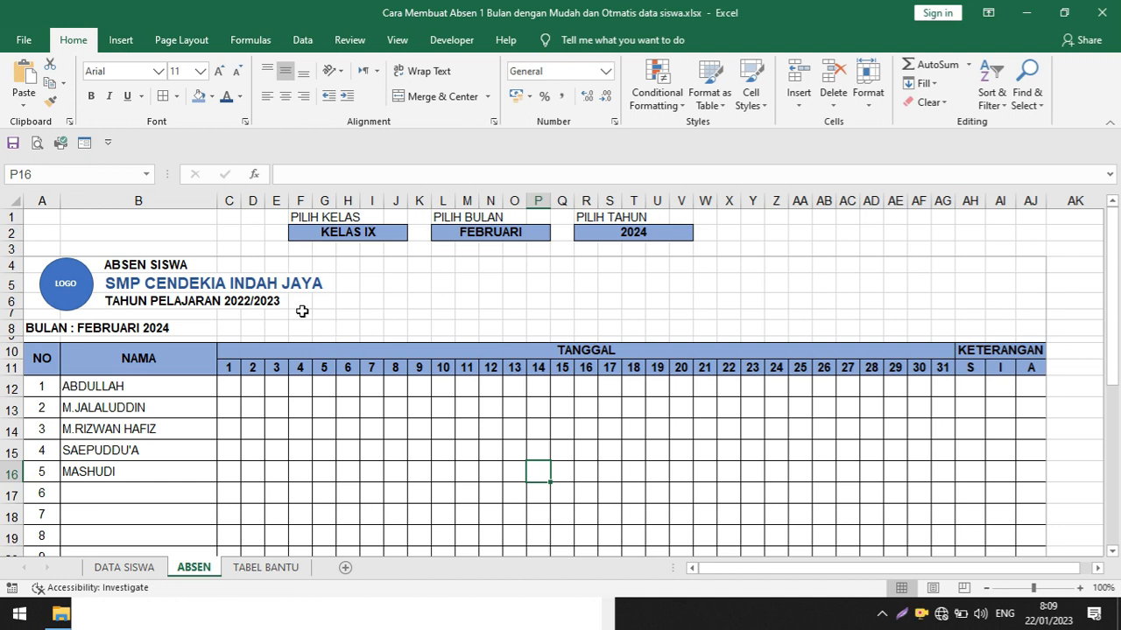
# Set PILIH BULAN to JANUARI and check the attendance table's month heading
pyautogui.click(506, 233)
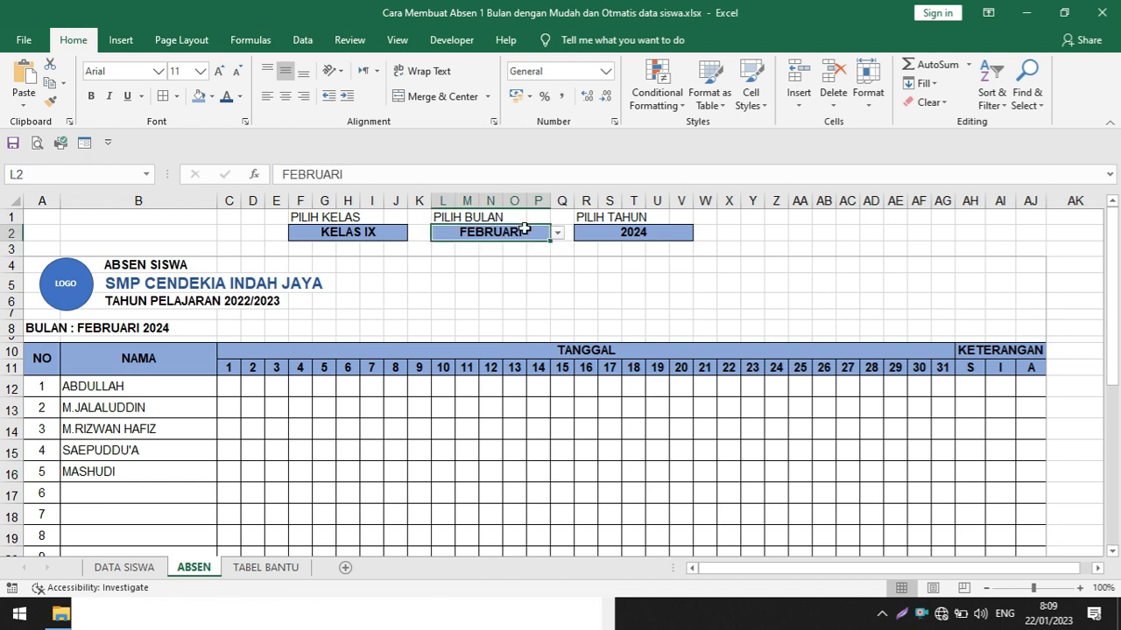
pyautogui.click(558, 234)
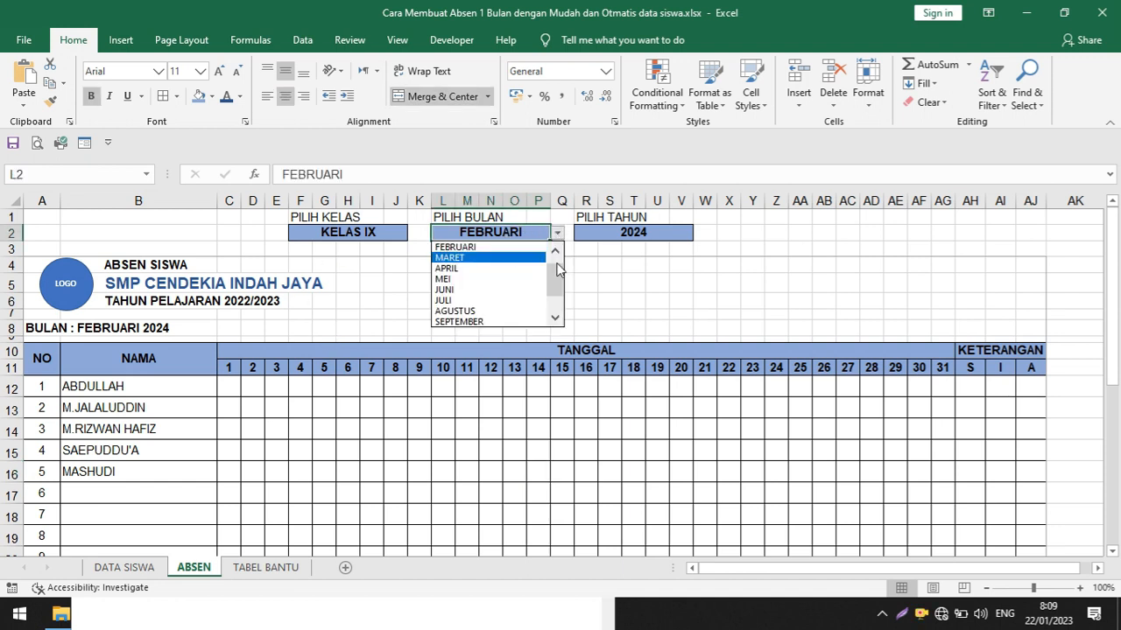
pyautogui.moveTo(556, 270); pyautogui.dragTo(556, 251)
pyautogui.click(502, 249)
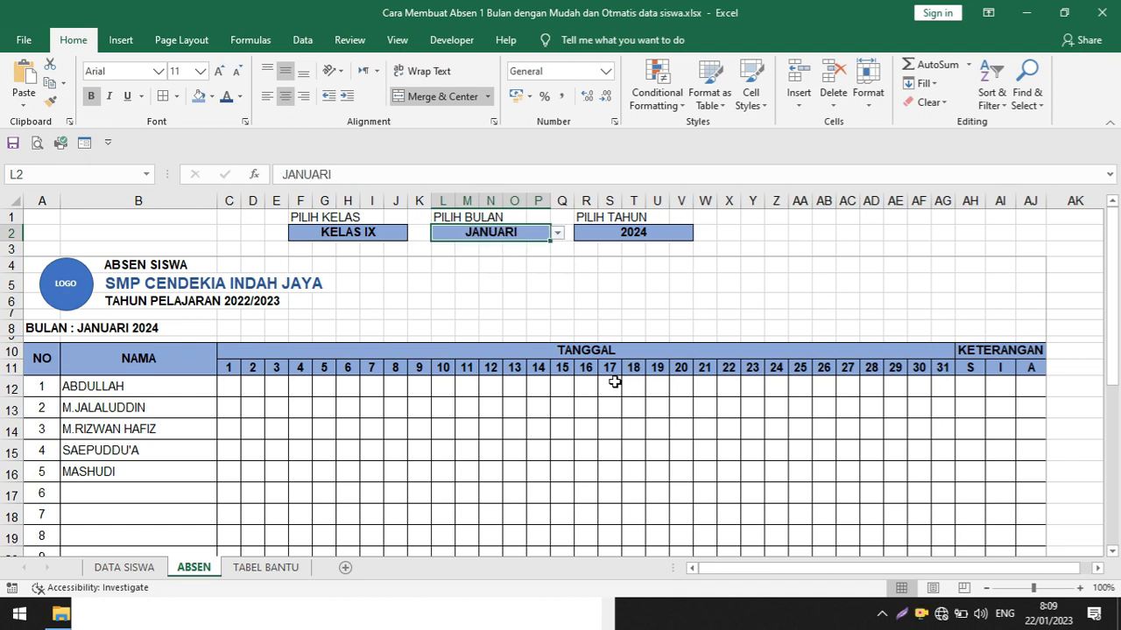
pyautogui.scroll(-2, 615, 382)
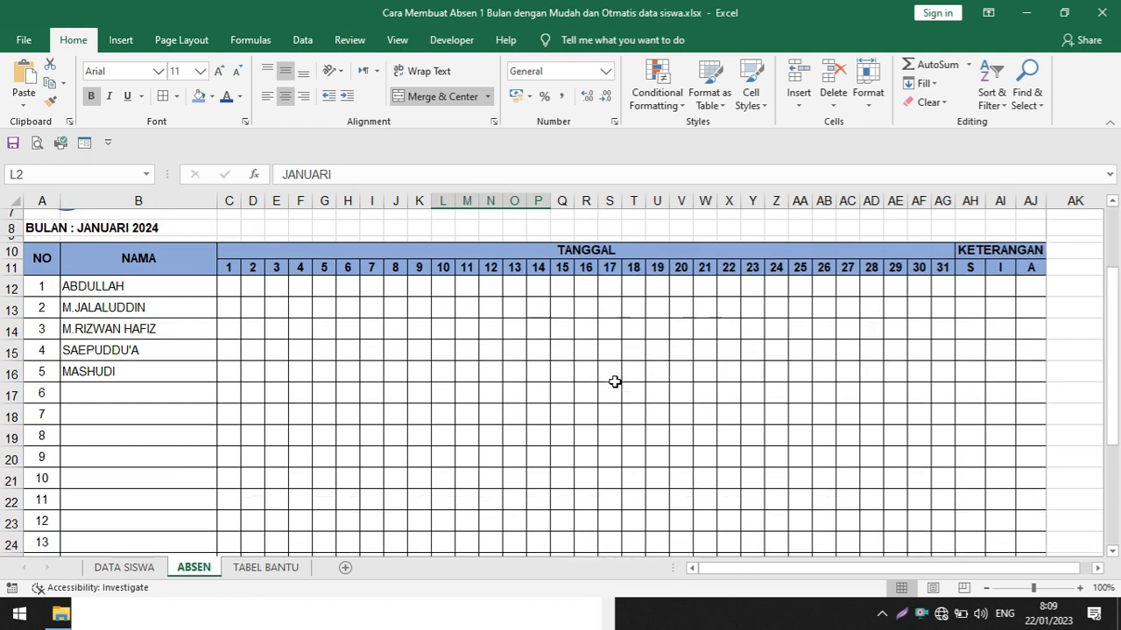
# Inspect the class, month and year lists in columns A to C of the TABEL BANTU sheet
pyautogui.click(292, 569)
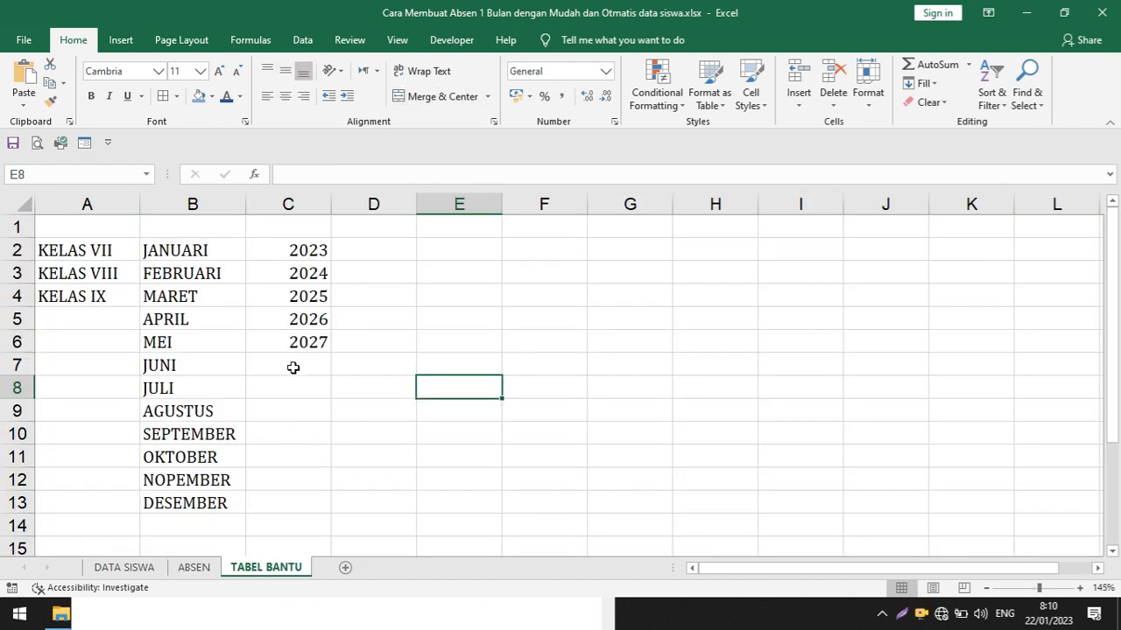
pyautogui.moveTo(58, 227); pyautogui.dragTo(62, 289)
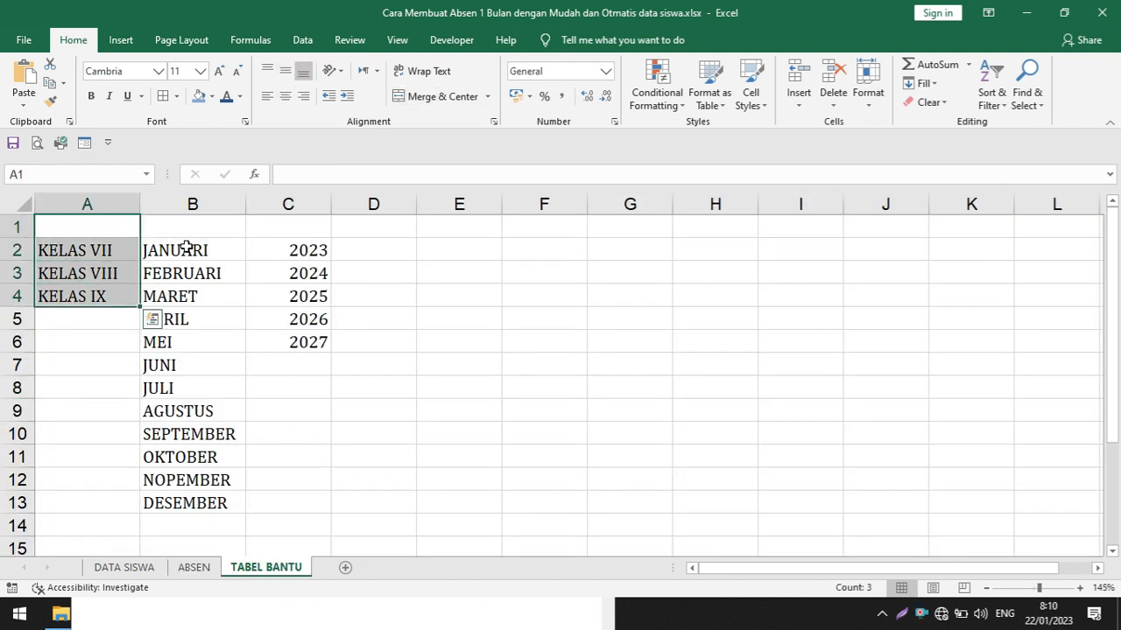
pyautogui.moveTo(198, 230); pyautogui.dragTo(206, 502)
pyautogui.moveTo(295, 235); pyautogui.dragTo(305, 368)
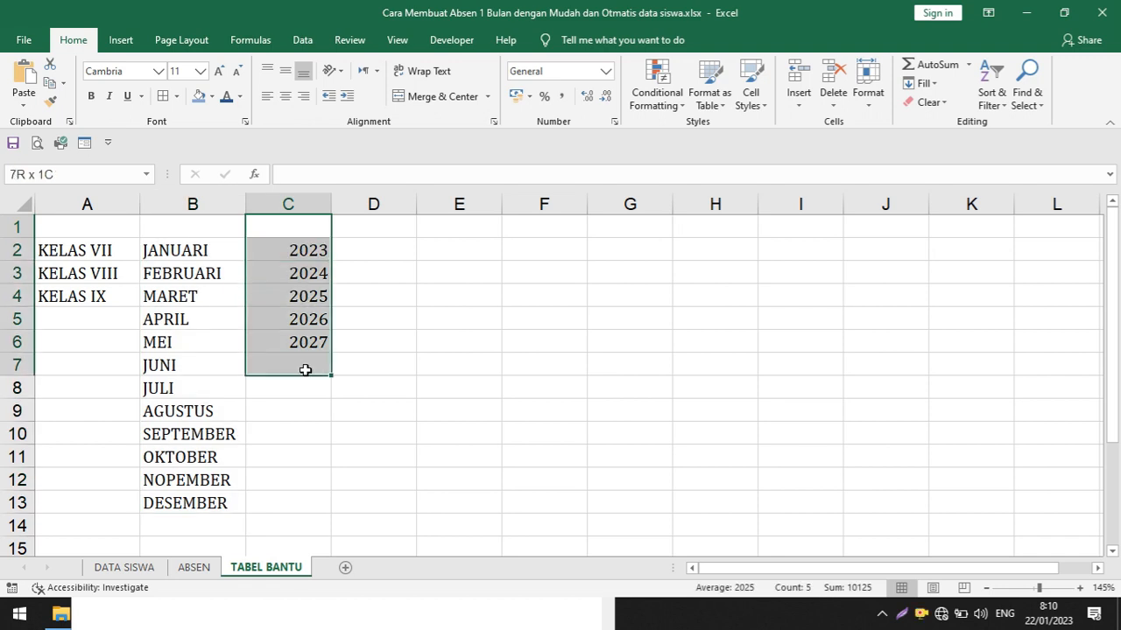
pyautogui.click(169, 382)
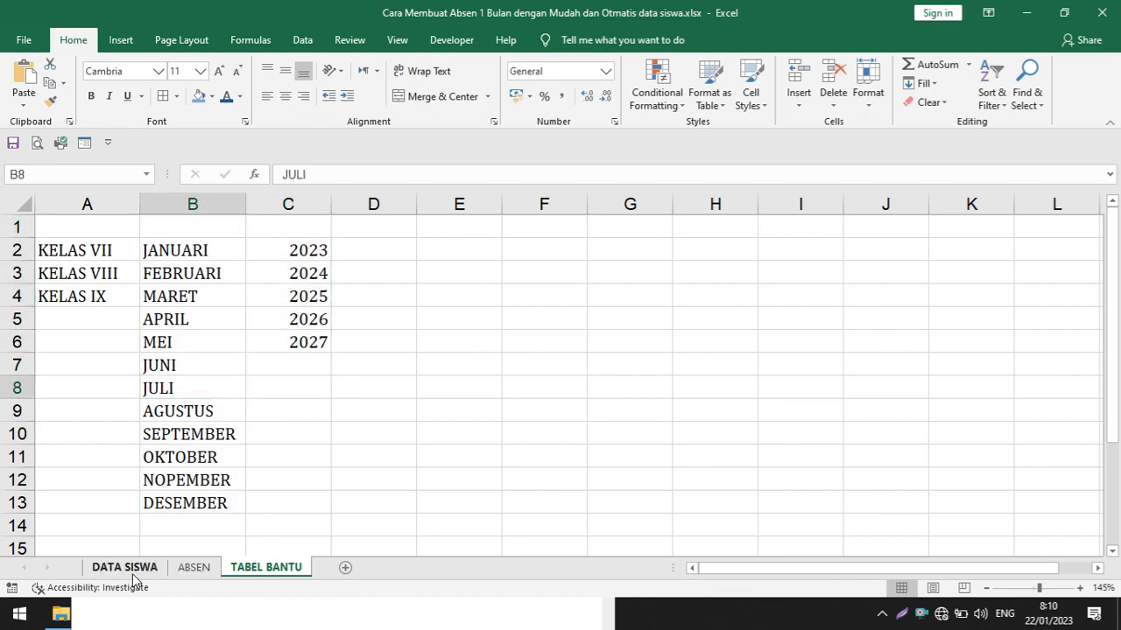
# Set PILIH BULAN to JUNI in the ABSEN sheet and compare the selectors with the TABEL BANTU lists
pyautogui.click(194, 568)
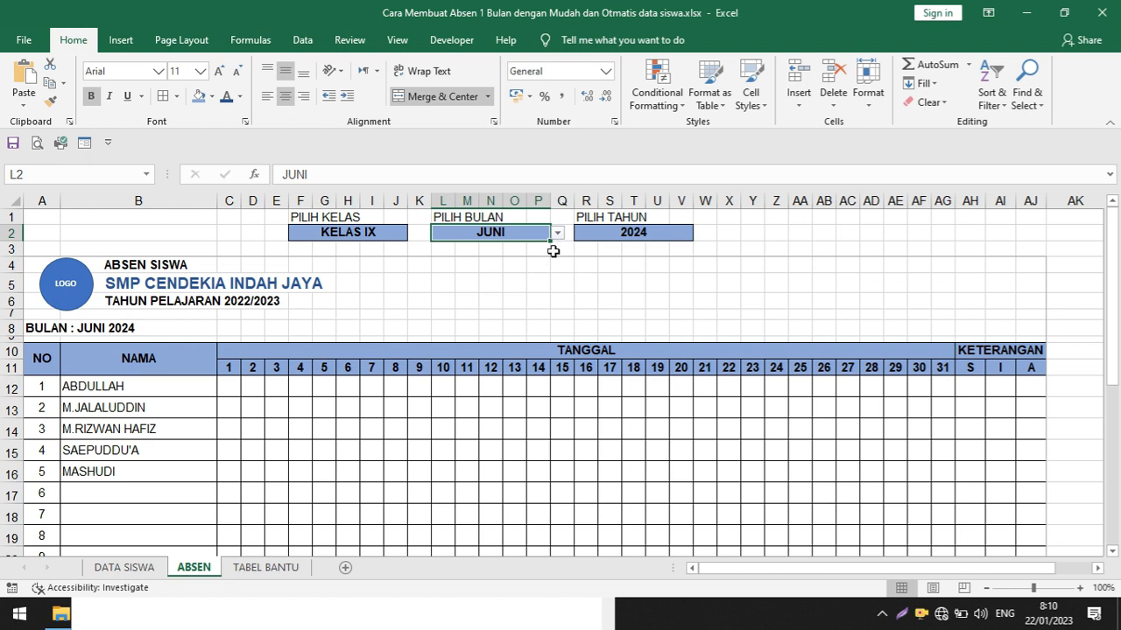
pyautogui.click(266, 567)
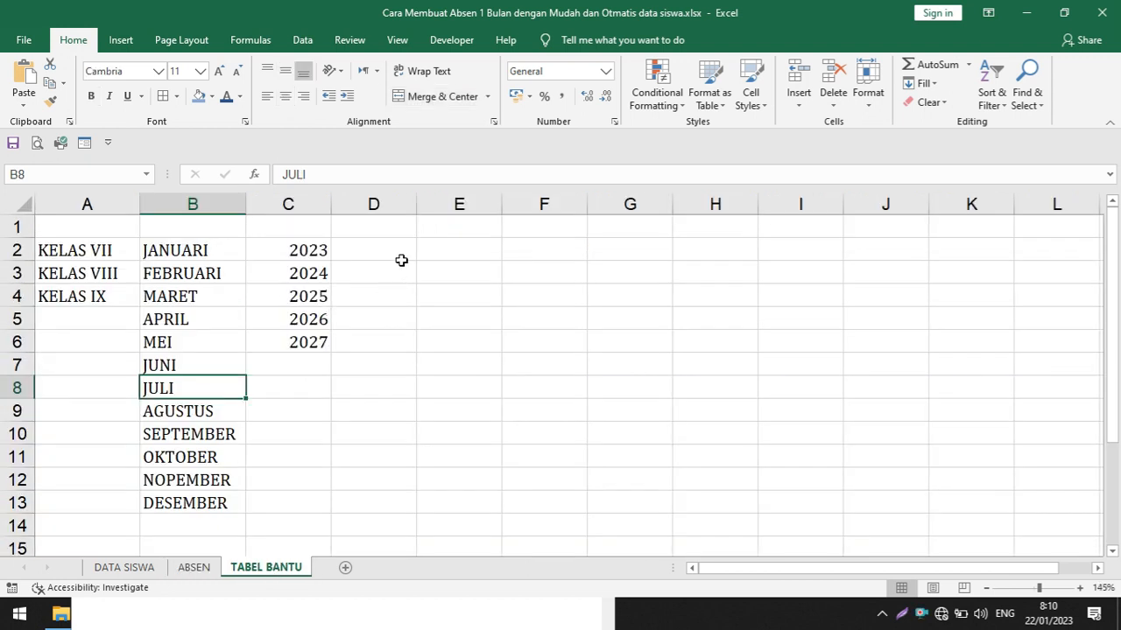
pyautogui.click(193, 567)
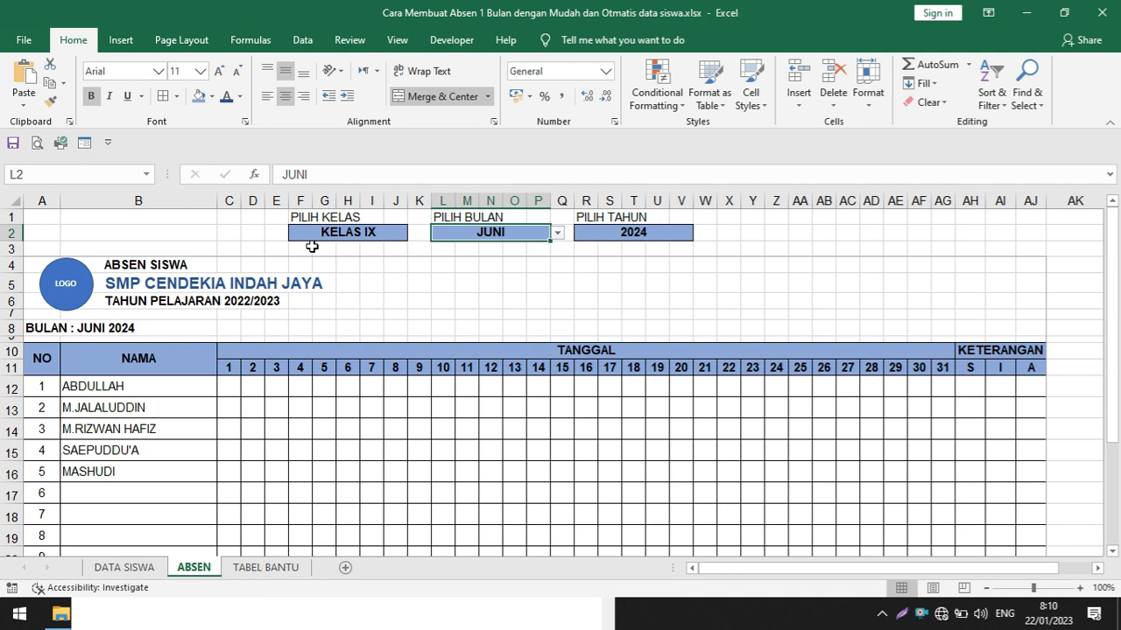
pyautogui.click(266, 567)
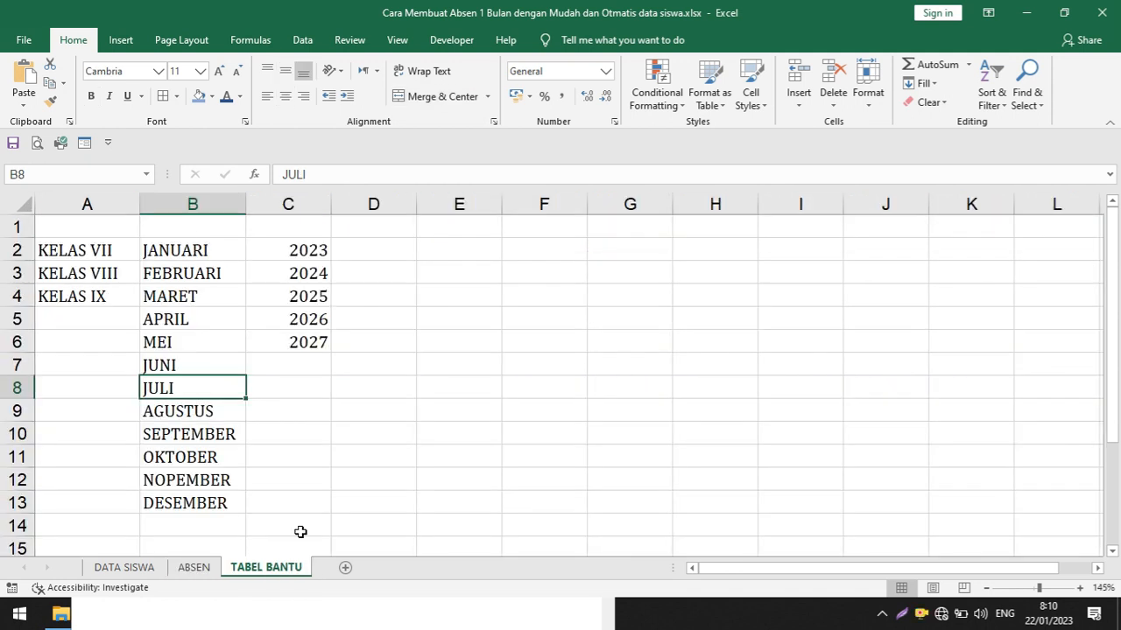
pyautogui.click(419, 372)
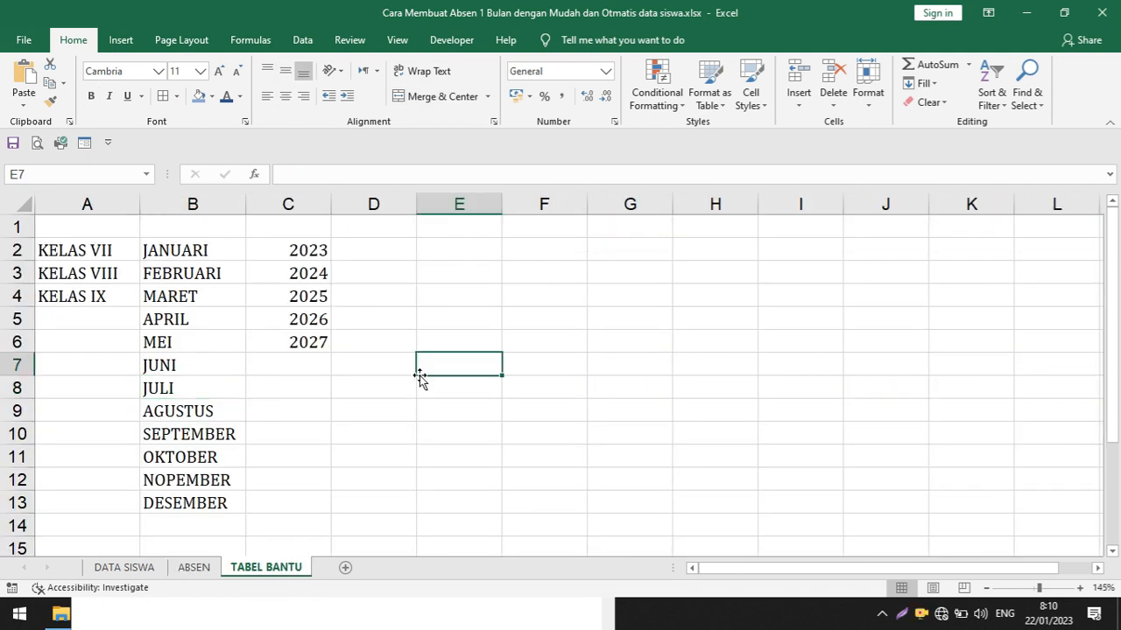
# Examine the empty columns beyond the KETERANGAN section in ABSEN, then return to the TABEL BANTU helper lists
pyautogui.click(195, 567)
pyautogui.moveTo(736, 567); pyautogui.dragTo(759, 570)
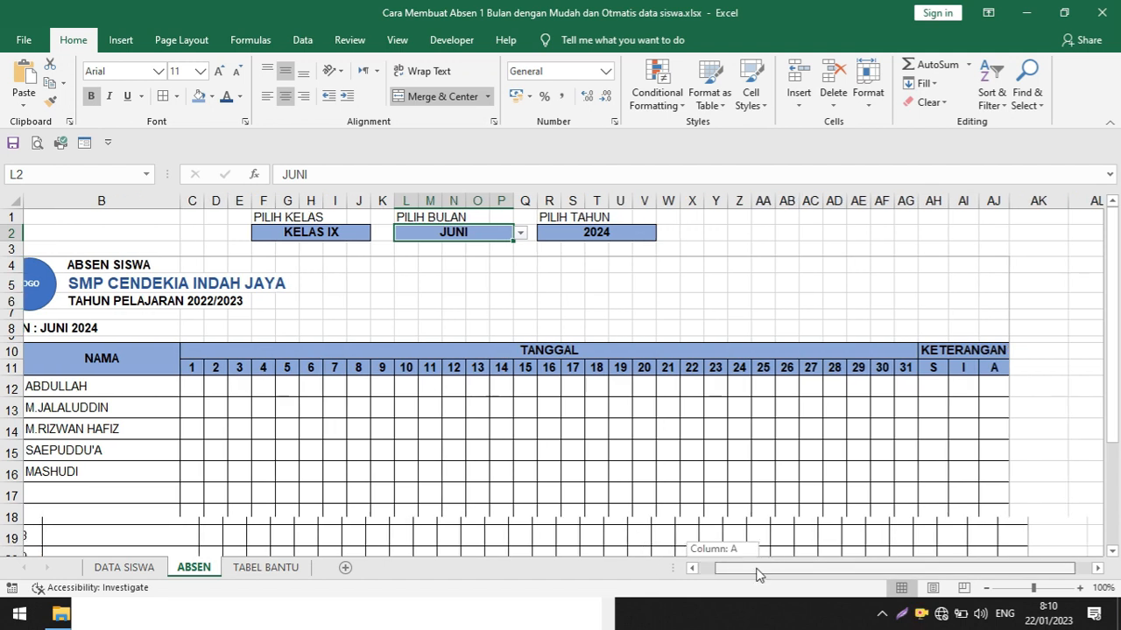
pyautogui.click(1100, 568)
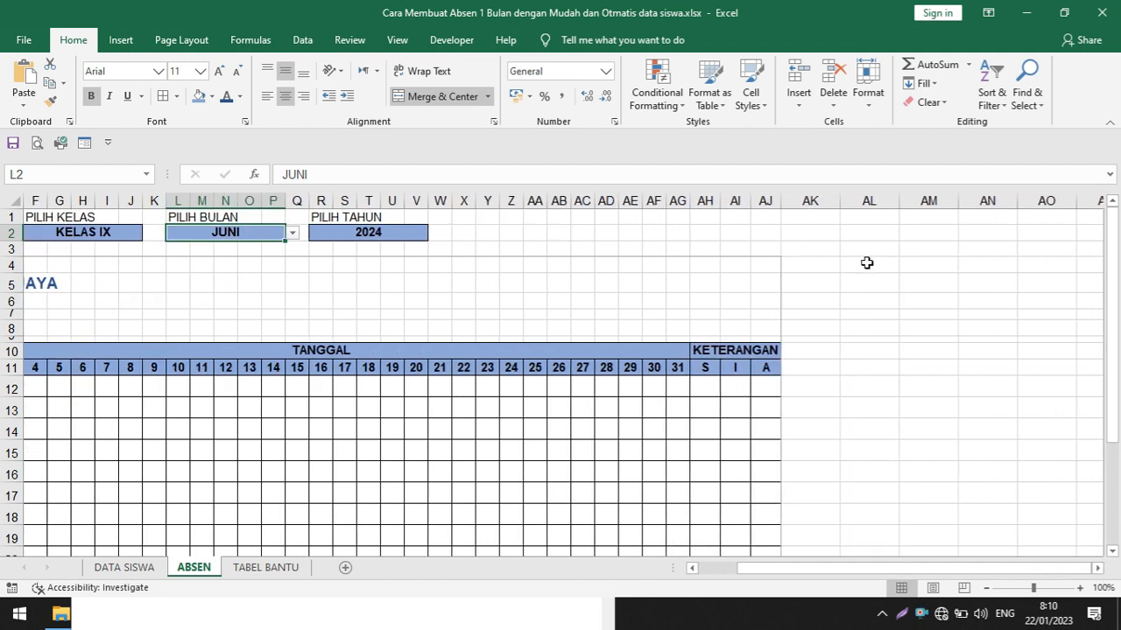
pyautogui.click(250, 569)
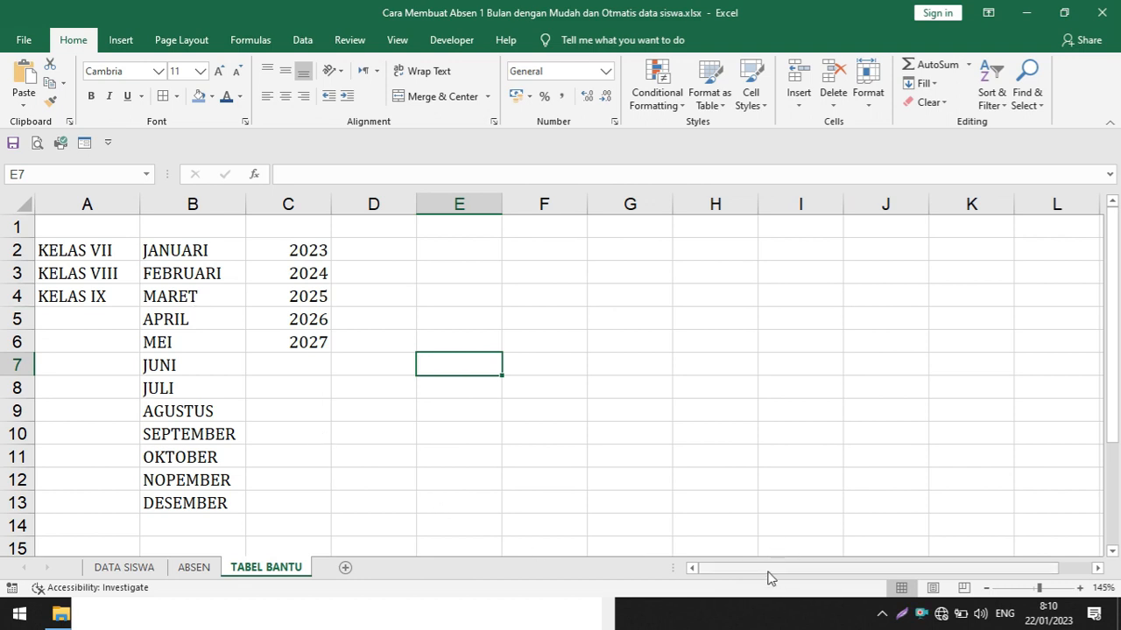
pyautogui.moveTo(765, 572); pyautogui.dragTo(702, 573)
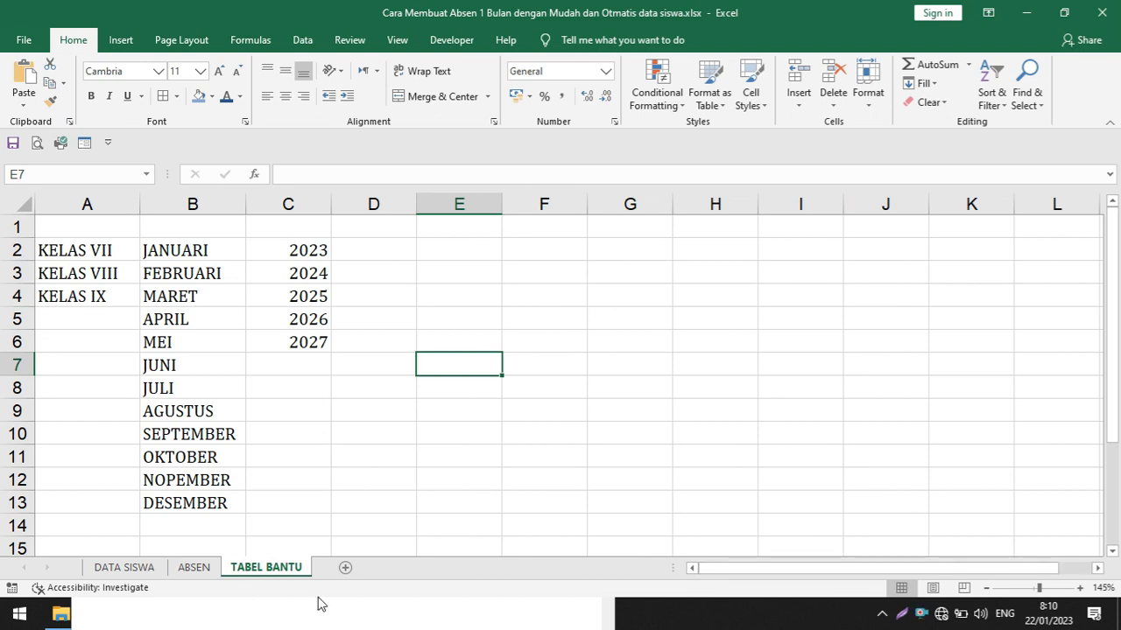
# Check the KELAS VII and KELAS VIII student records and the KELAS IX names in DATA SISWA, then return to ABSEN
pyautogui.click(121, 569)
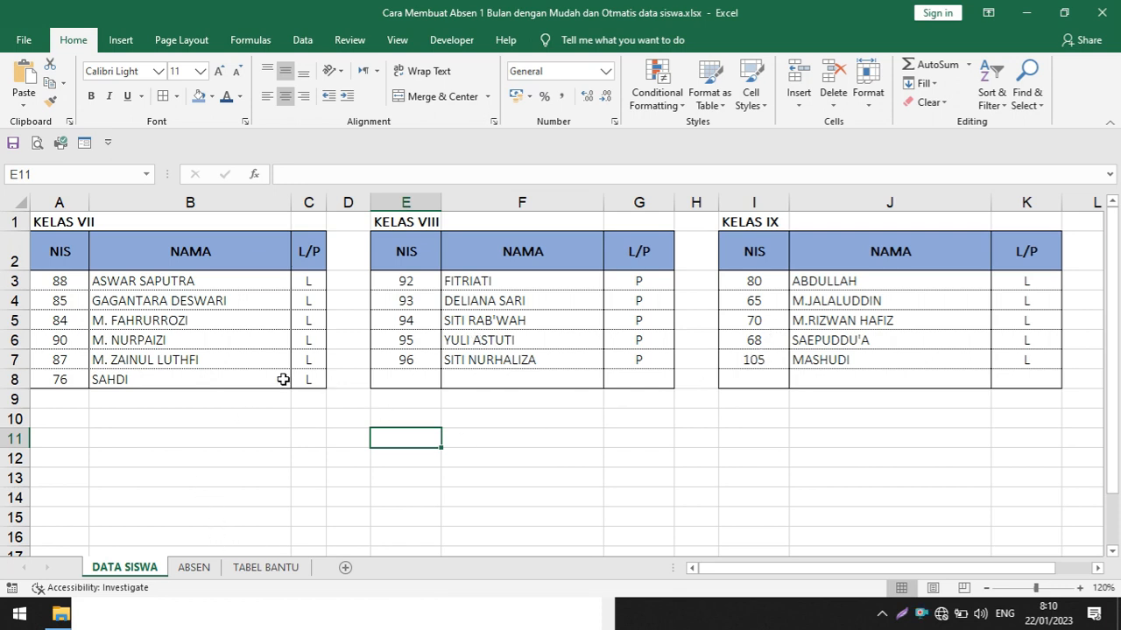
pyautogui.moveTo(58, 284); pyautogui.dragTo(301, 379)
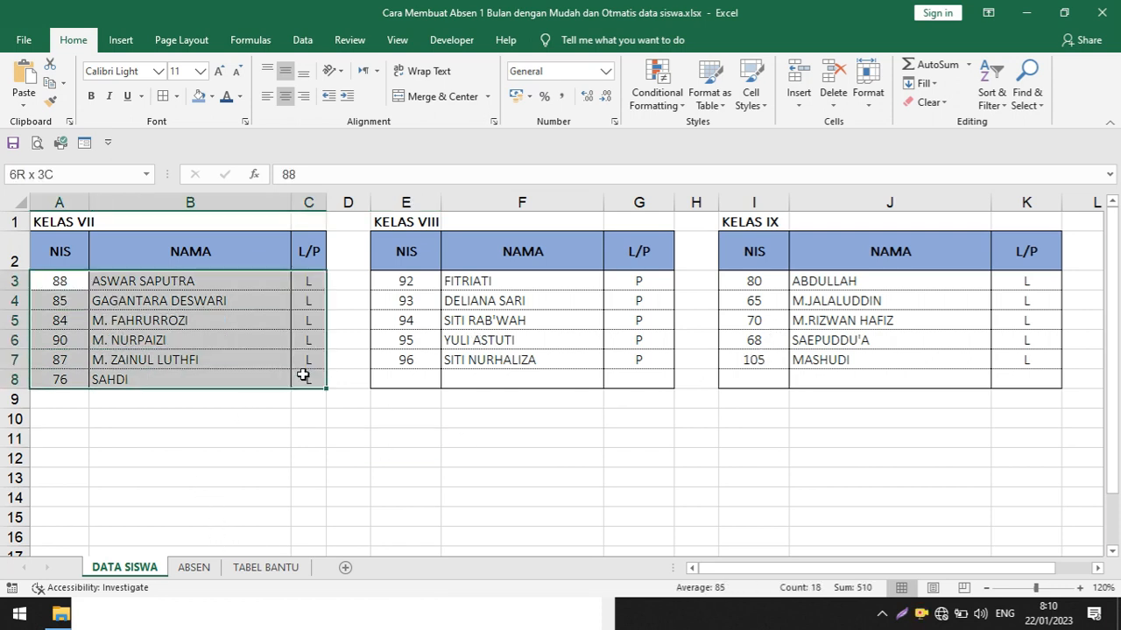
pyautogui.click(408, 282)
pyautogui.moveTo(409, 281); pyautogui.dragTo(638, 358)
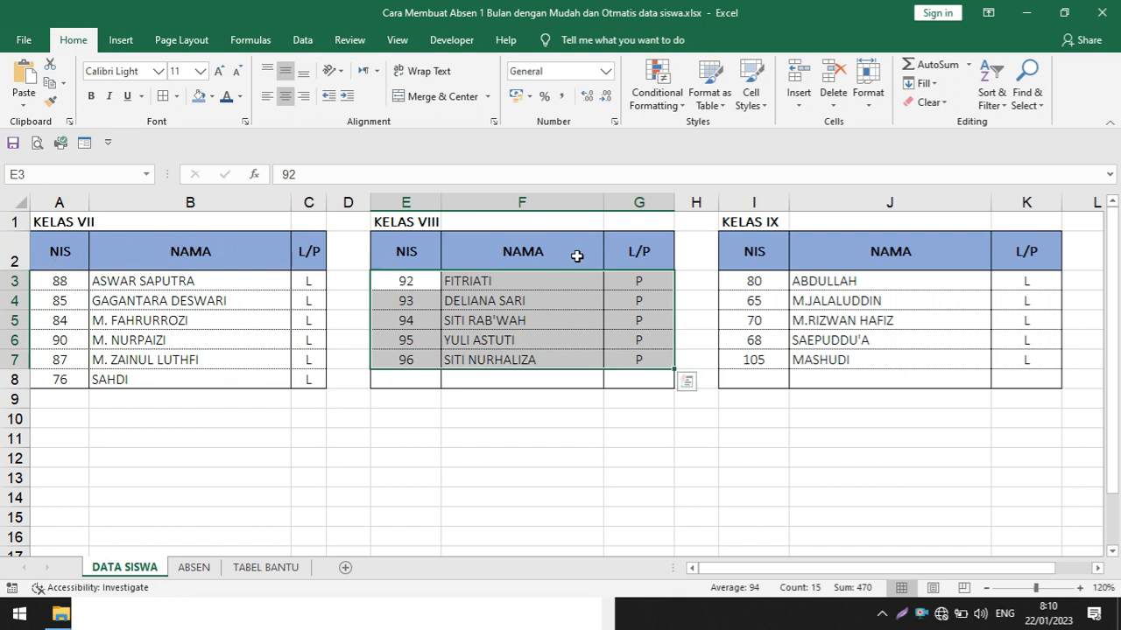
pyautogui.click(888, 320)
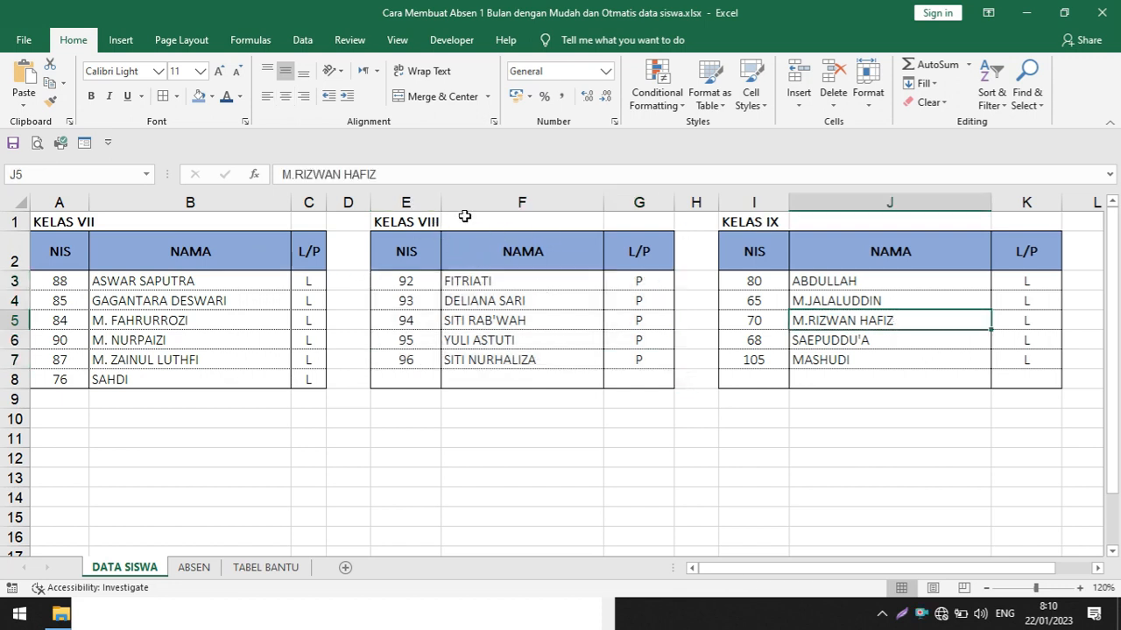
pyautogui.click(189, 567)
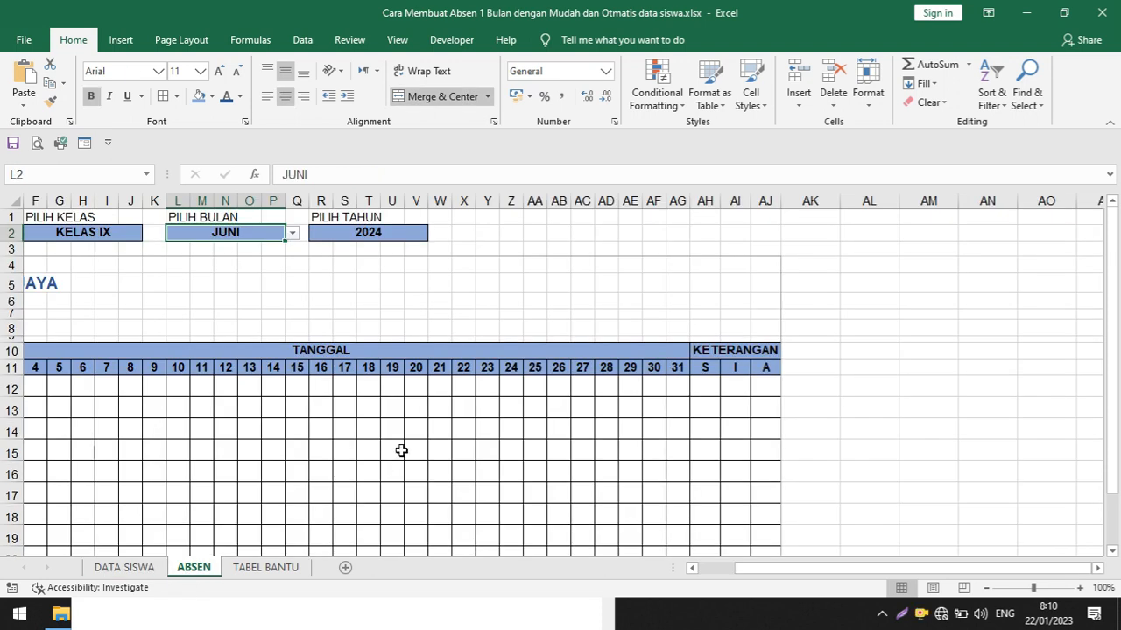
# Set PILIH KELAS to KELAS VII in the ABSEN sheet after reviewing the attendance table down to its signature block
pyautogui.scroll(-1, 417, 437)
pyautogui.moveTo(740, 568); pyautogui.dragTo(622, 565)
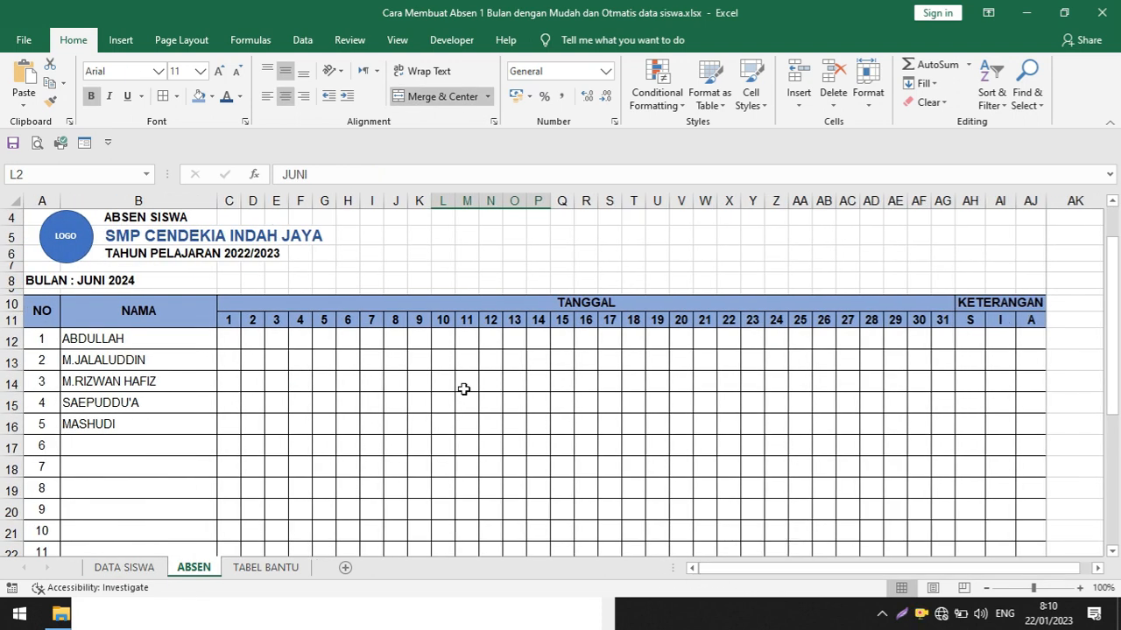
pyautogui.scroll(-4, 463, 389)
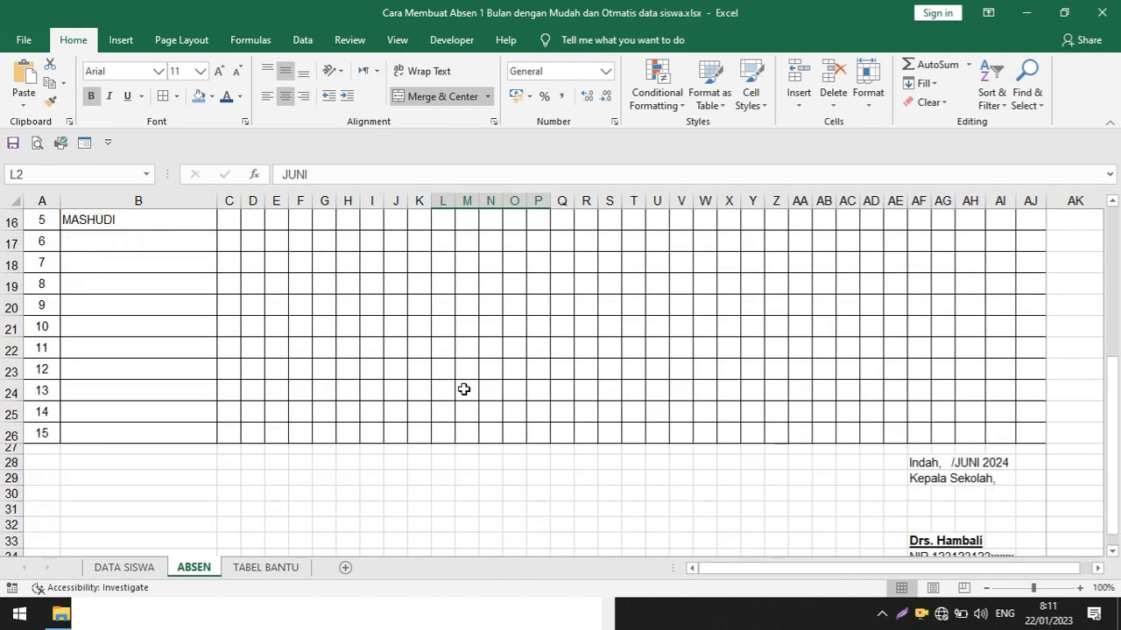
pyautogui.scroll(3, 463, 389)
pyautogui.scroll(2, 463, 388)
pyautogui.click(392, 234)
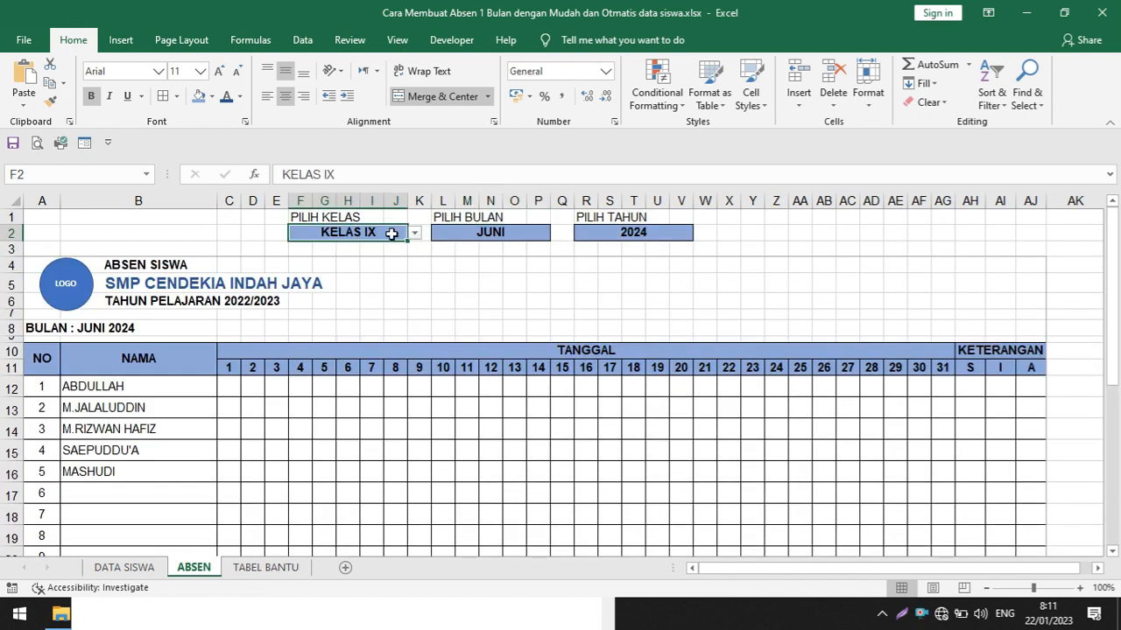
pyautogui.click(415, 236)
pyautogui.click(399, 247)
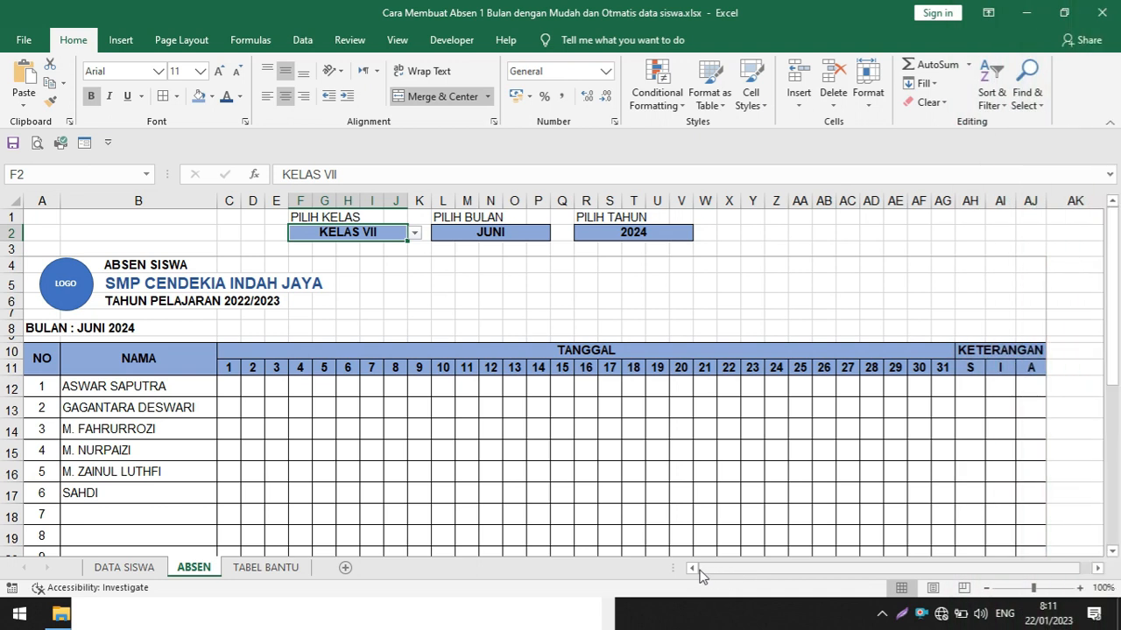
# Review the finished workbook's DATA SISWA, ABSEN and TABEL BANTU sheets, then return to DATA SISWA
pyautogui.moveTo(674, 571); pyautogui.dragTo(497, 571)
pyautogui.click(133, 569)
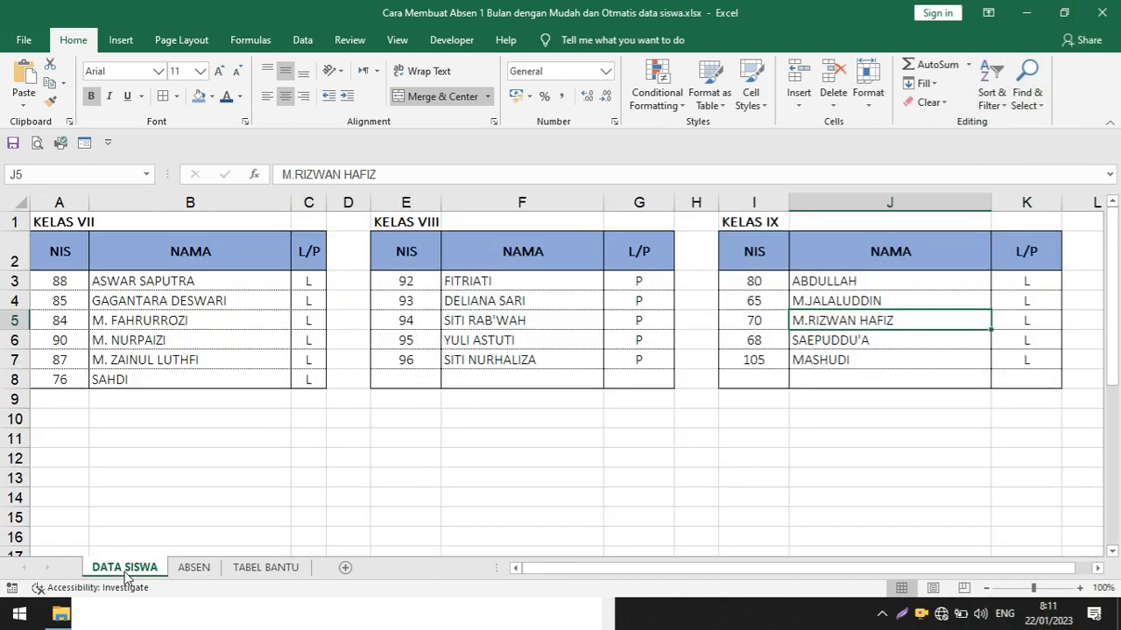
pyautogui.click(194, 569)
pyautogui.click(263, 568)
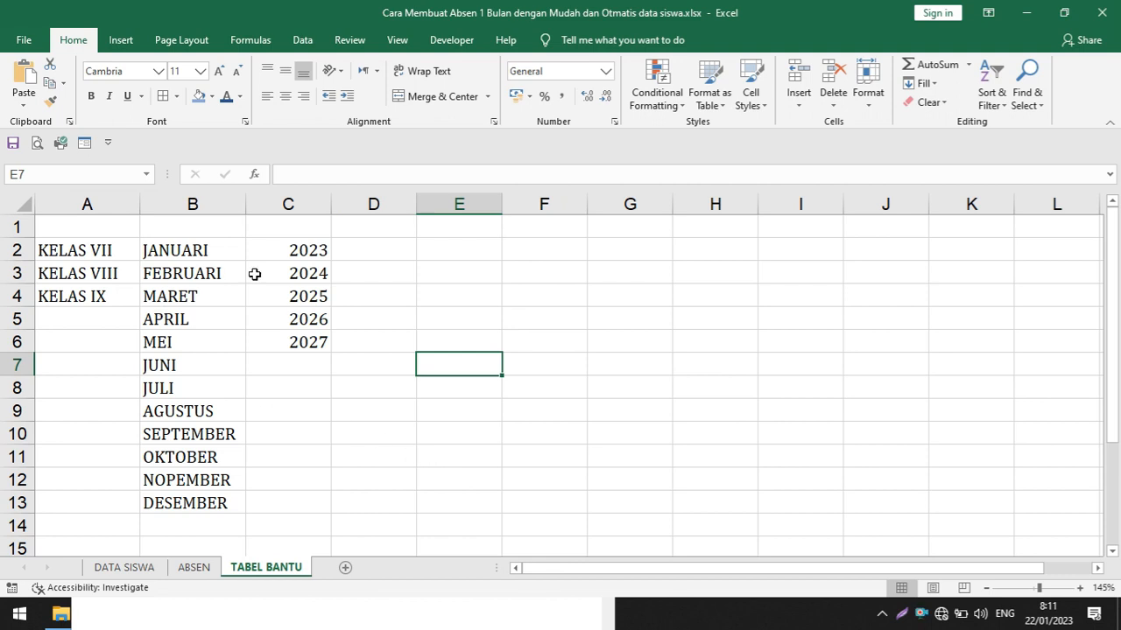
pyautogui.click(195, 570)
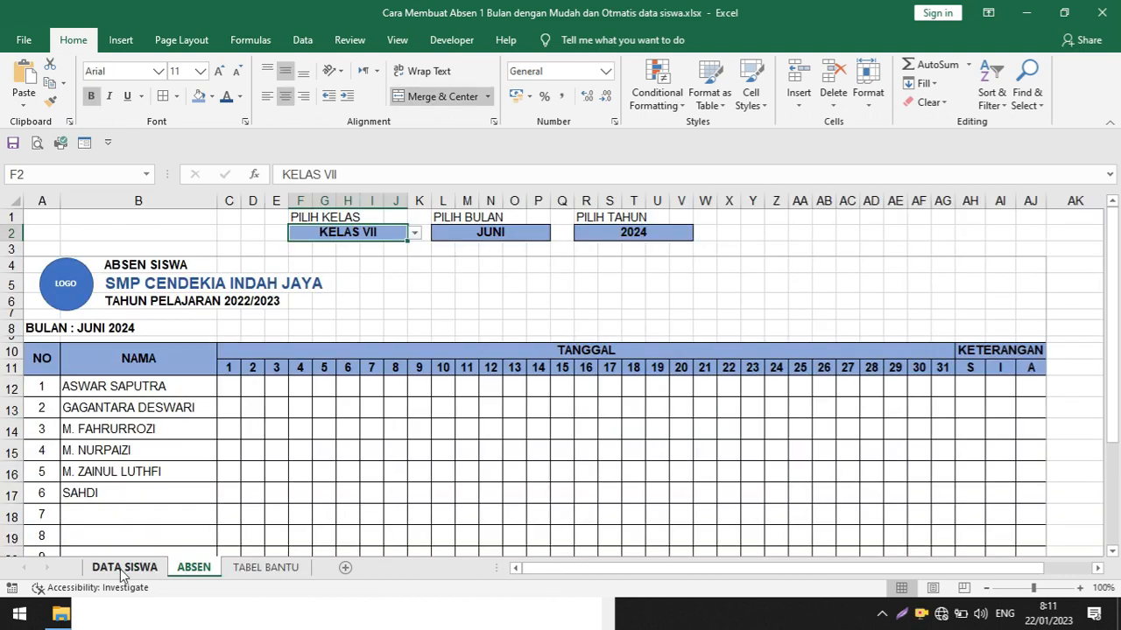
pyautogui.click(131, 569)
pyautogui.click(192, 567)
pyautogui.click(258, 567)
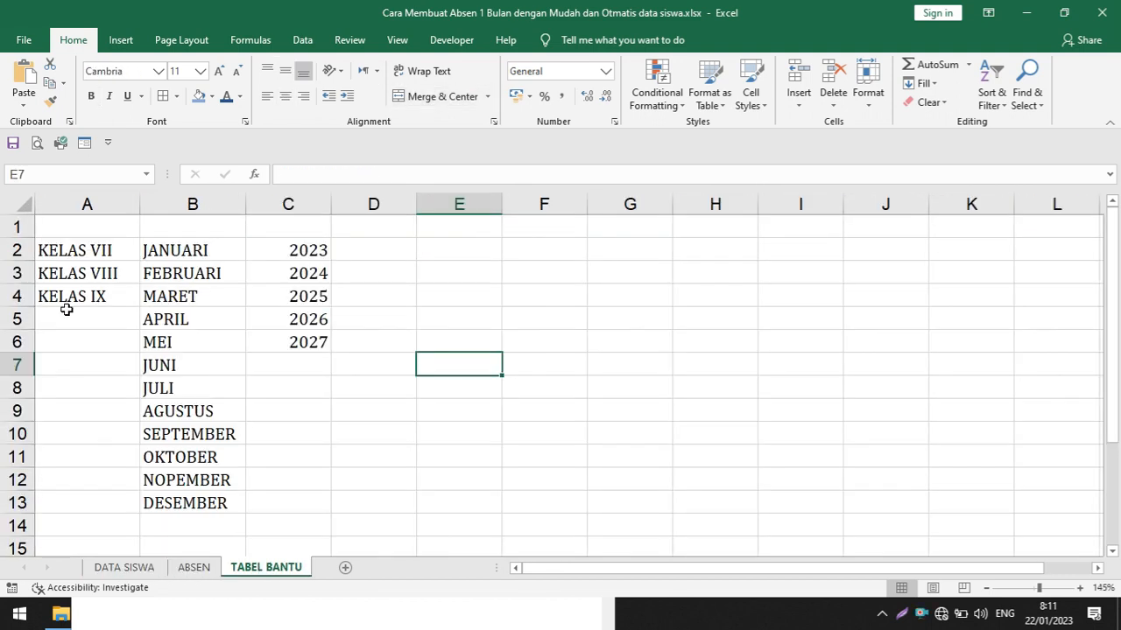
pyautogui.click(124, 567)
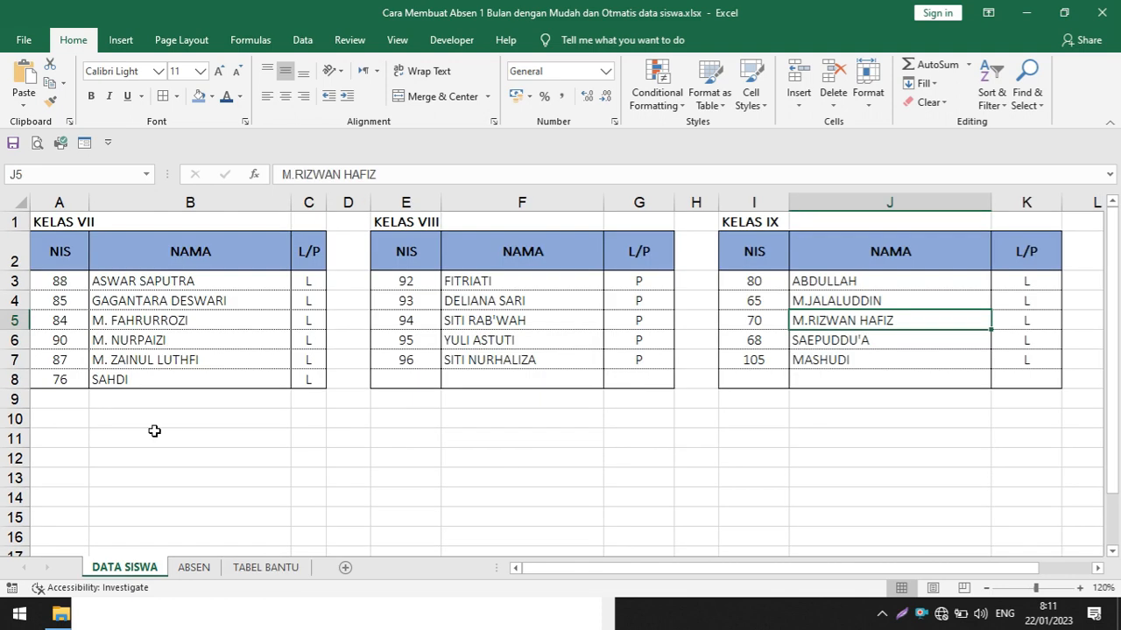
# Create a new blank workbook for rebuilding the attendance file
pyautogui.click(23, 39)
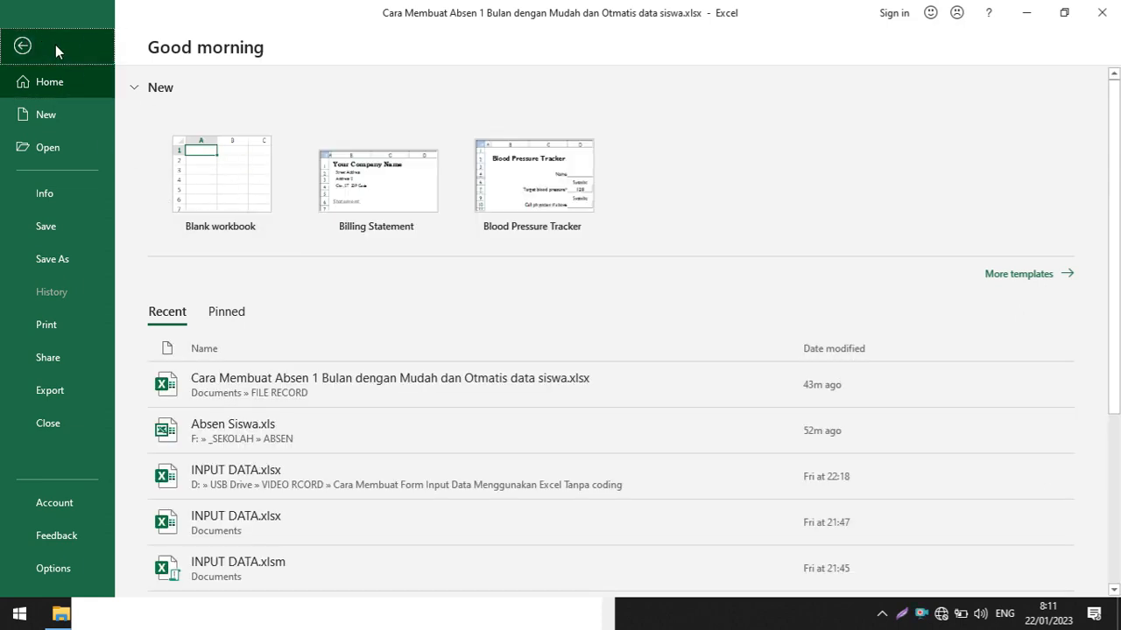
pyautogui.click(23, 46)
pyautogui.click(25, 39)
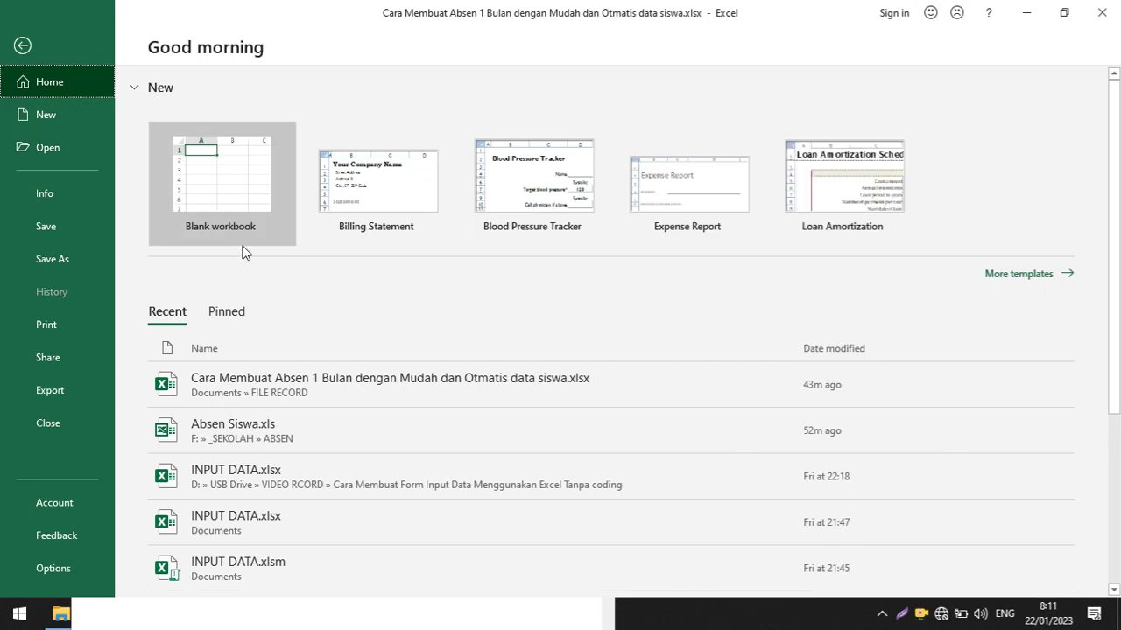
pyautogui.click(227, 208)
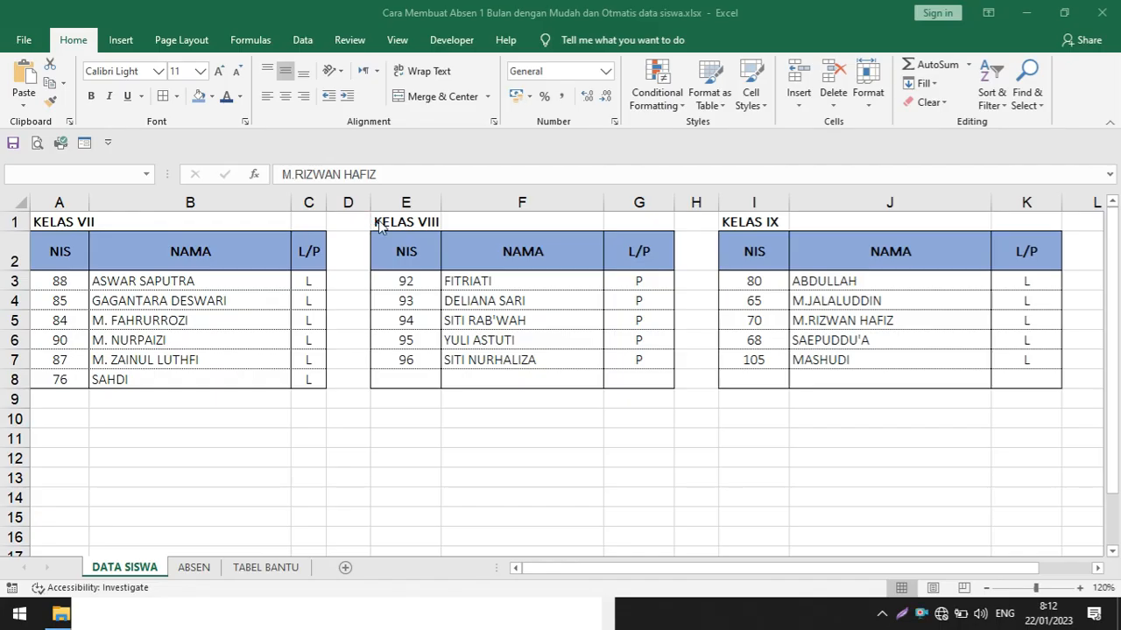
pyautogui.click(220, 359)
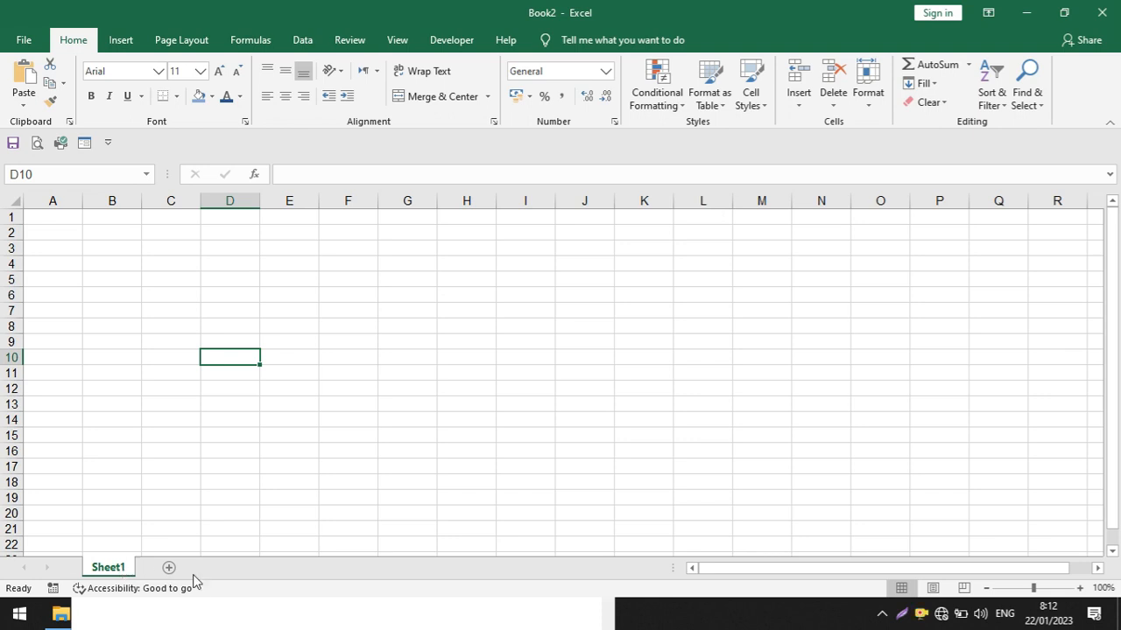
pyautogui.doubleClick(118, 569)
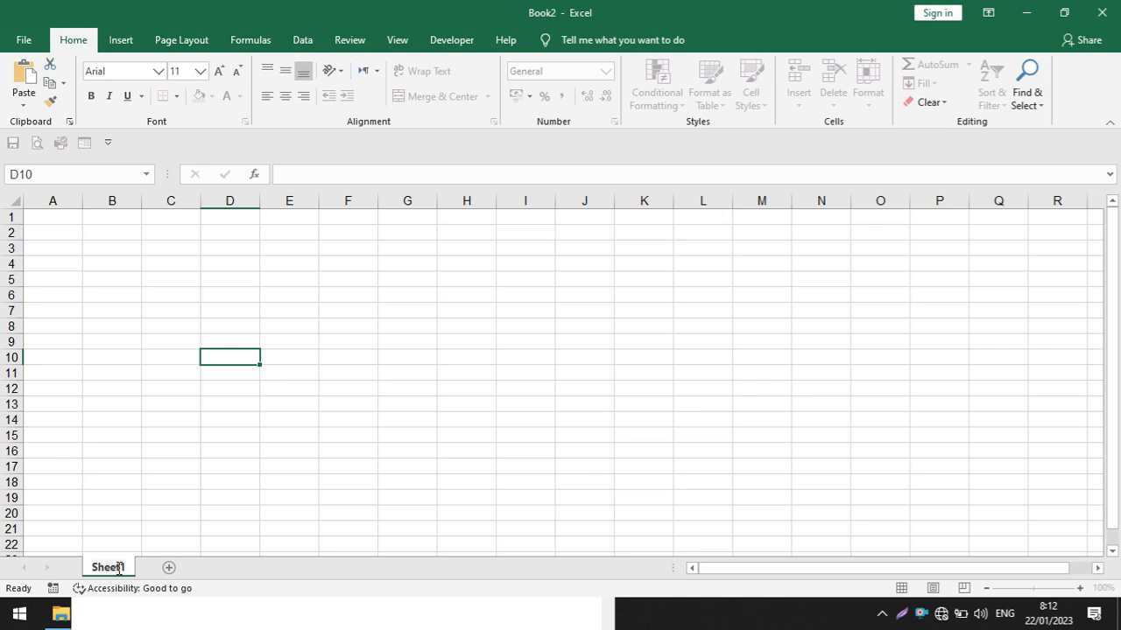
pyautogui.hotkey('ctrl', 'a')
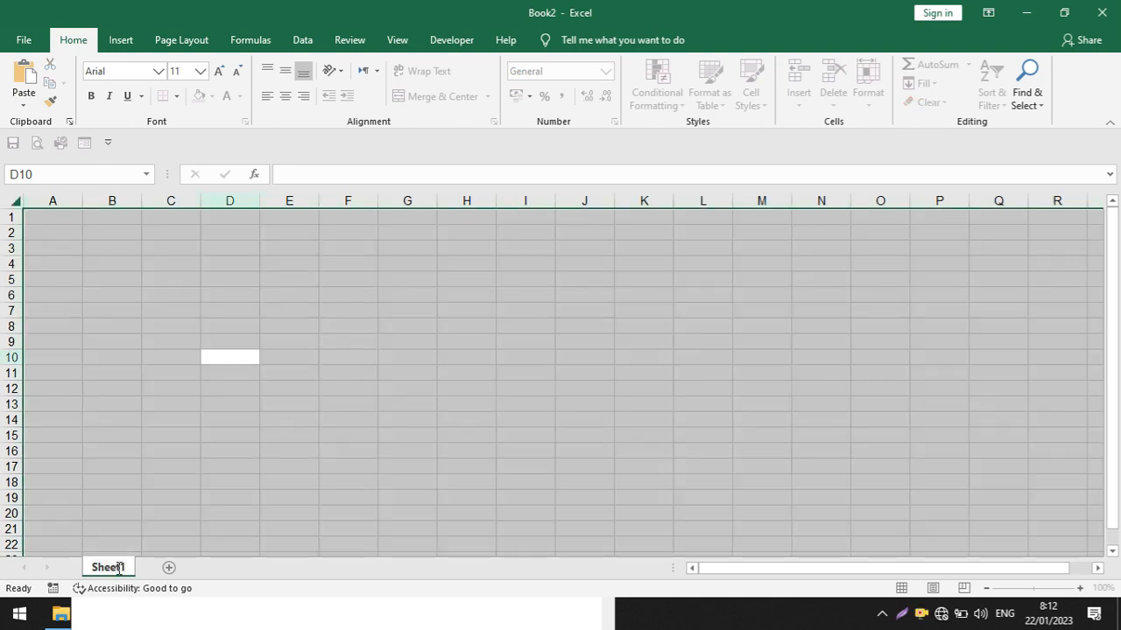
pyautogui.click(151, 477)
# Rename the new workbook's first sheet as DATA SISWA
pyautogui.doubleClick(105, 566)
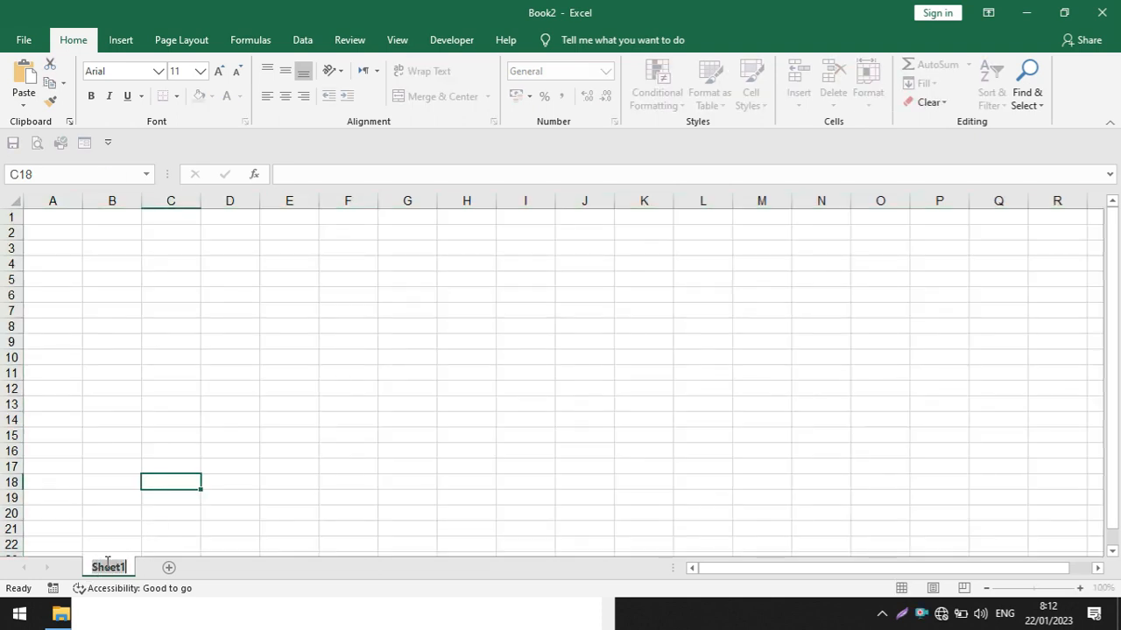
pyautogui.write('d')
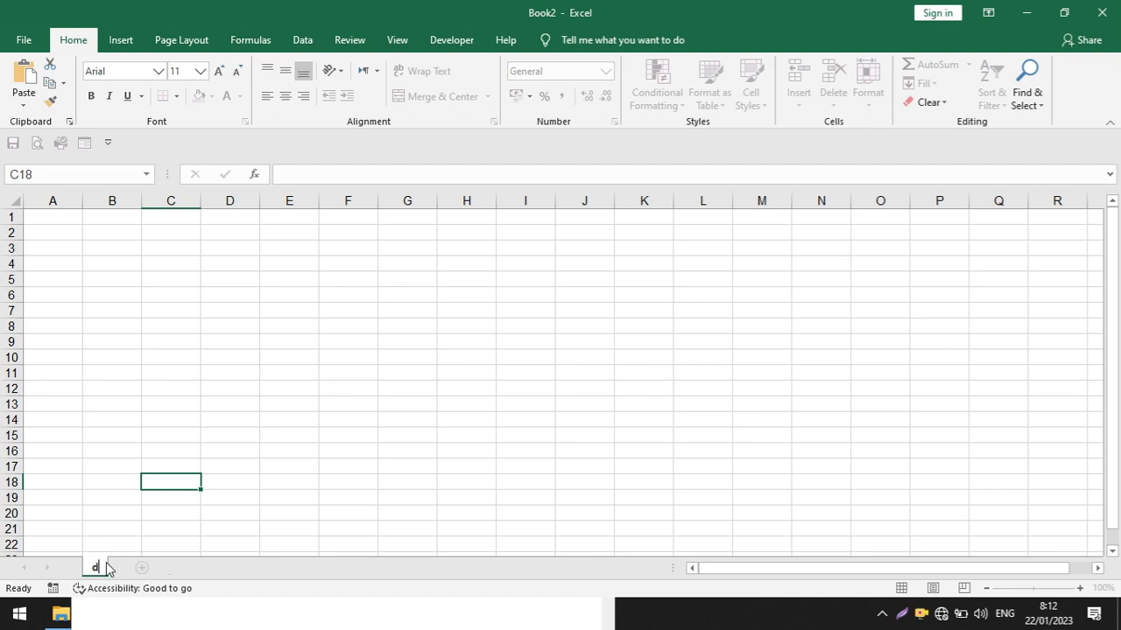
pyautogui.press('BackSpace')
pyautogui.write('DAAT')
pyautogui.press('BackSpace')
pyautogui.press('BackSpace')
pyautogui.write('TA')
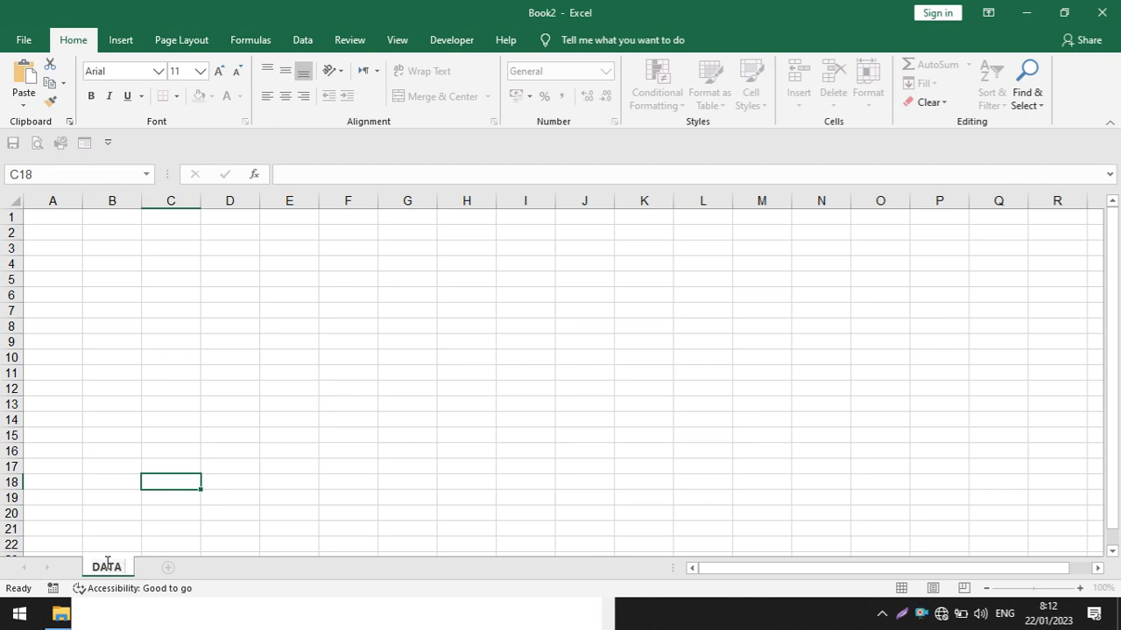
pyautogui.write(' SISWA')
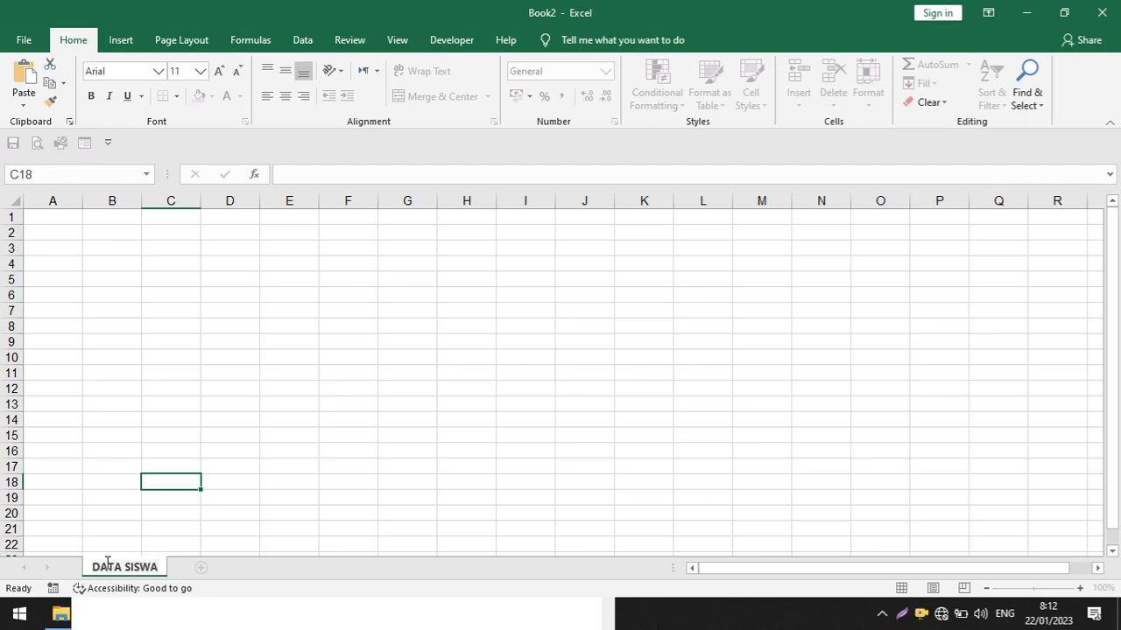
pyautogui.click(203, 529)
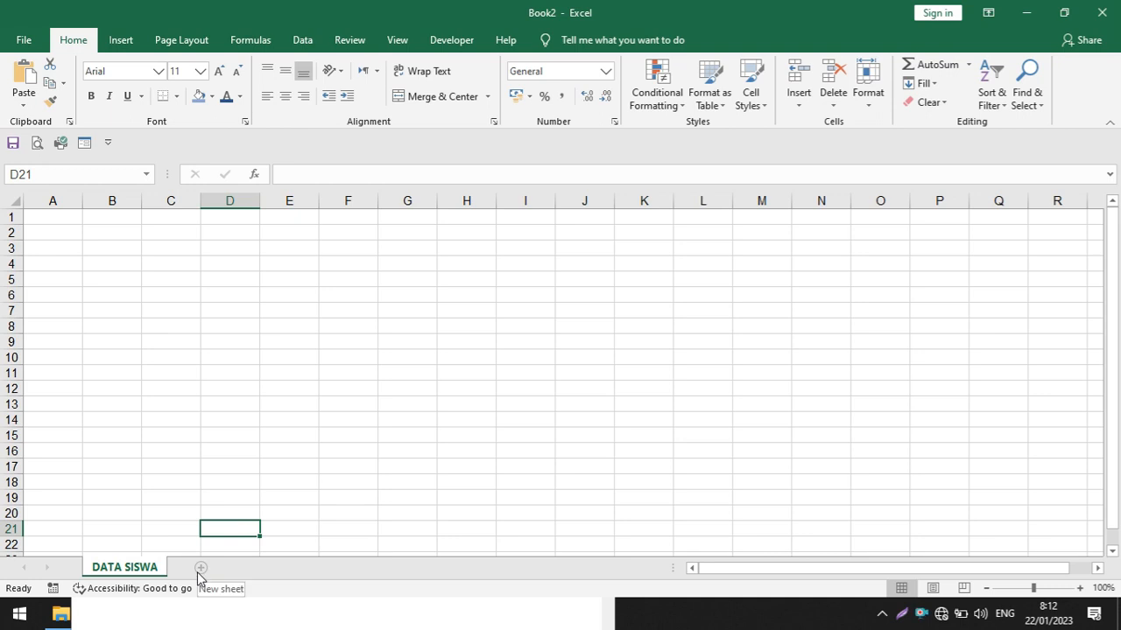
# Add a second sheet after DATA SISWA and name it ABSEN
pyautogui.click(201, 568)
pyautogui.doubleClick(193, 568)
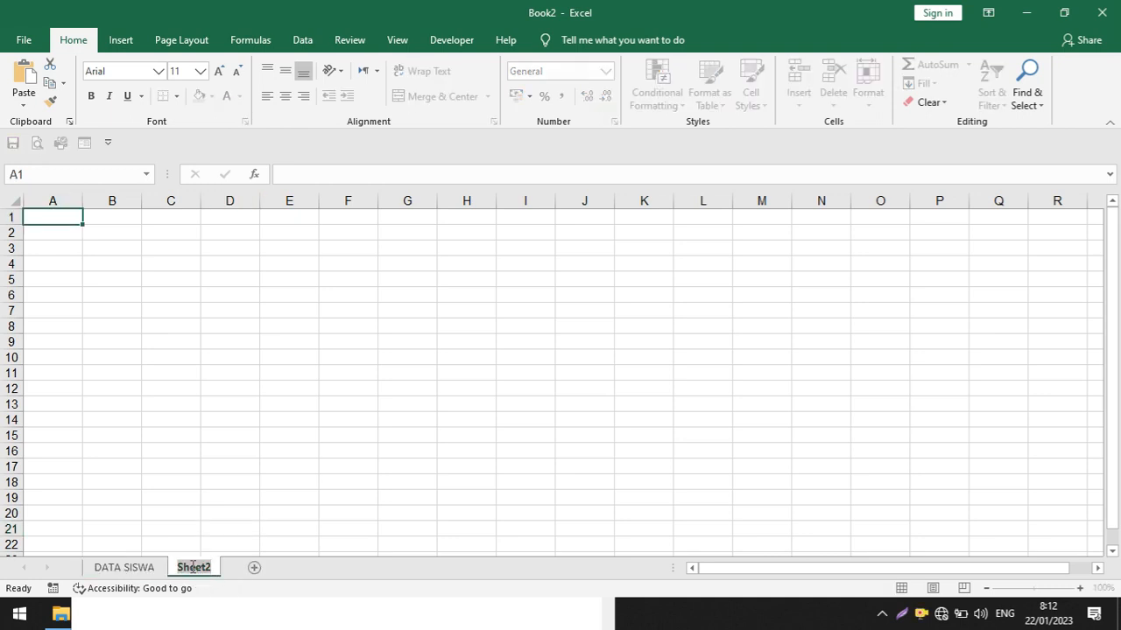
pyautogui.write('ABSEN')
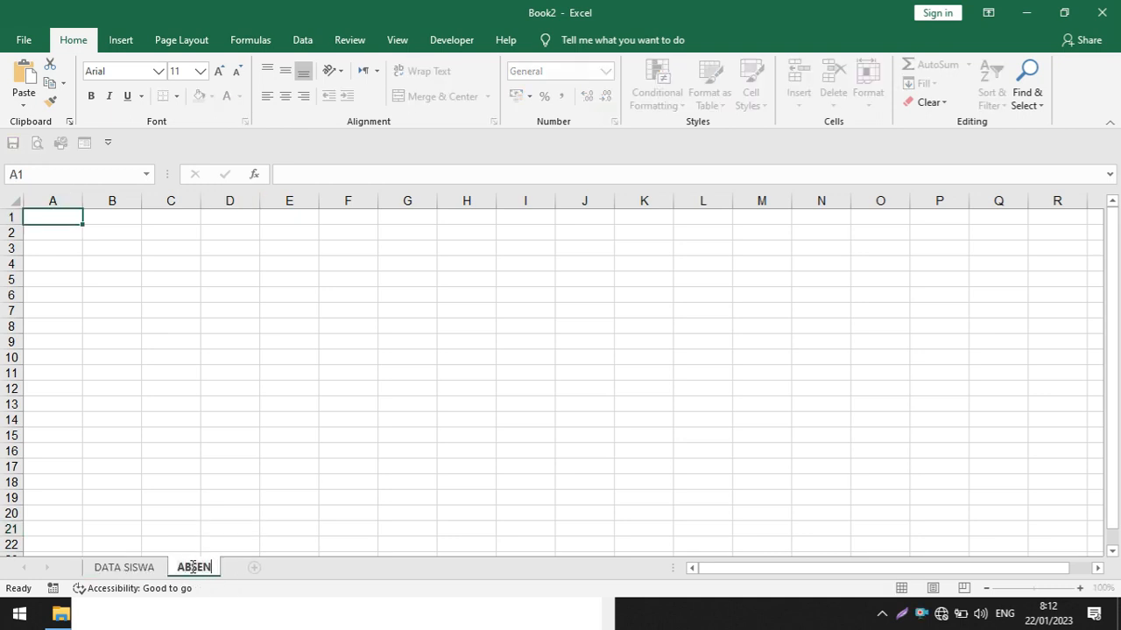
# Add a third sheet after ABSEN and name it TABEL BANTU
pyautogui.click(254, 567)
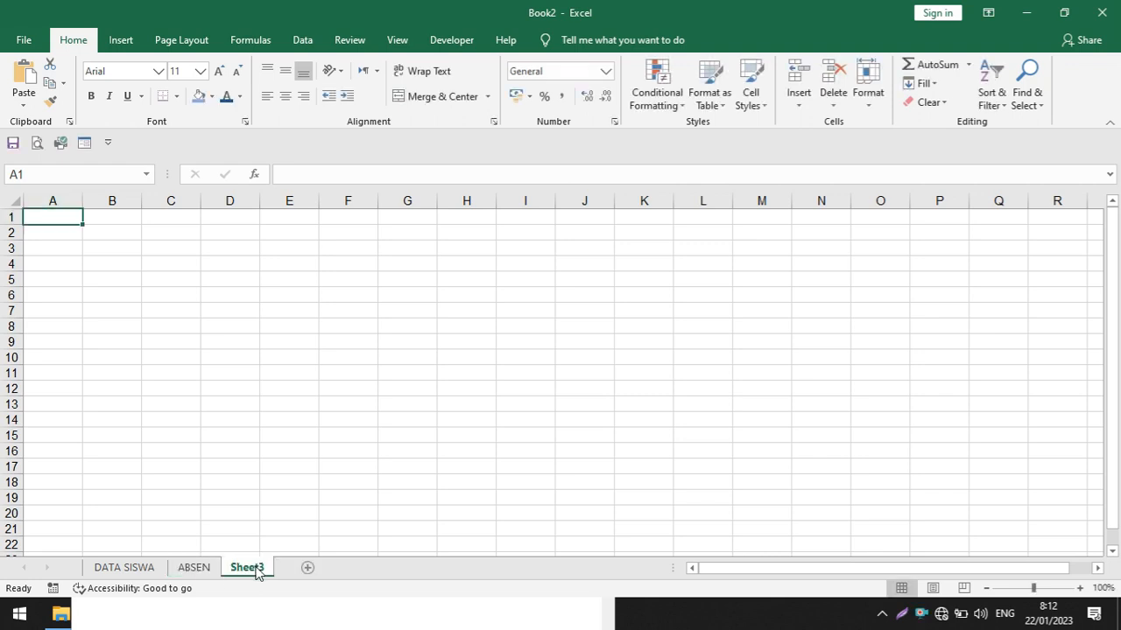
pyautogui.doubleClick(254, 568)
pyautogui.write('TA')
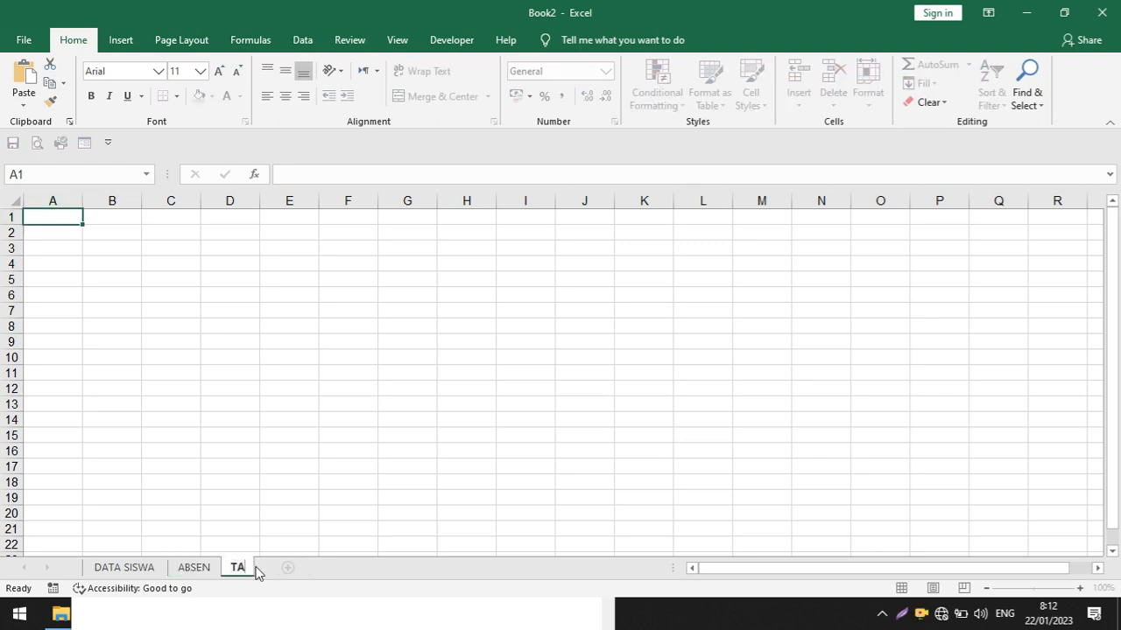
pyautogui.write('BEL BANTU')
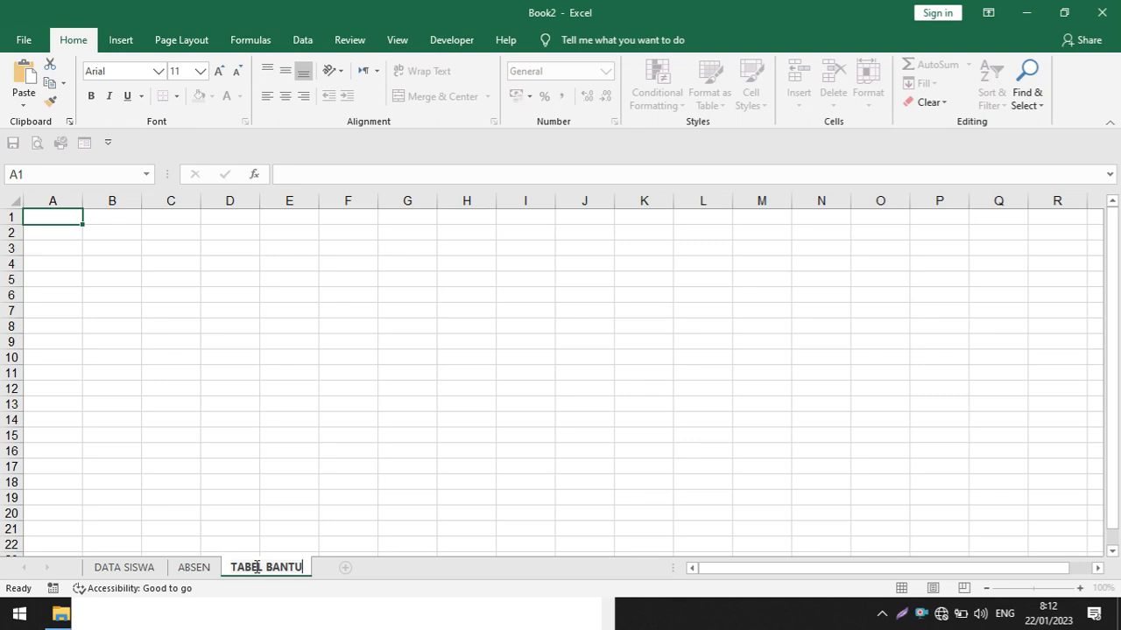
pyautogui.click(273, 510)
# Return to the DATA SISWA sheet and enter the heading NIS in cell A1
pyautogui.click(193, 567)
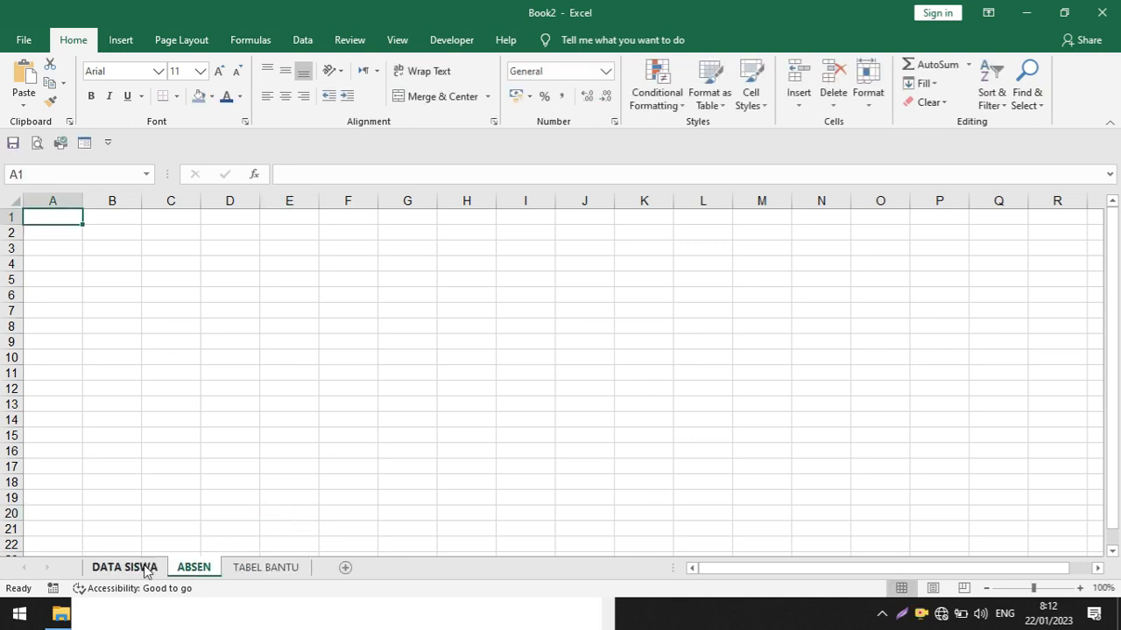
pyautogui.click(124, 568)
pyautogui.click(271, 476)
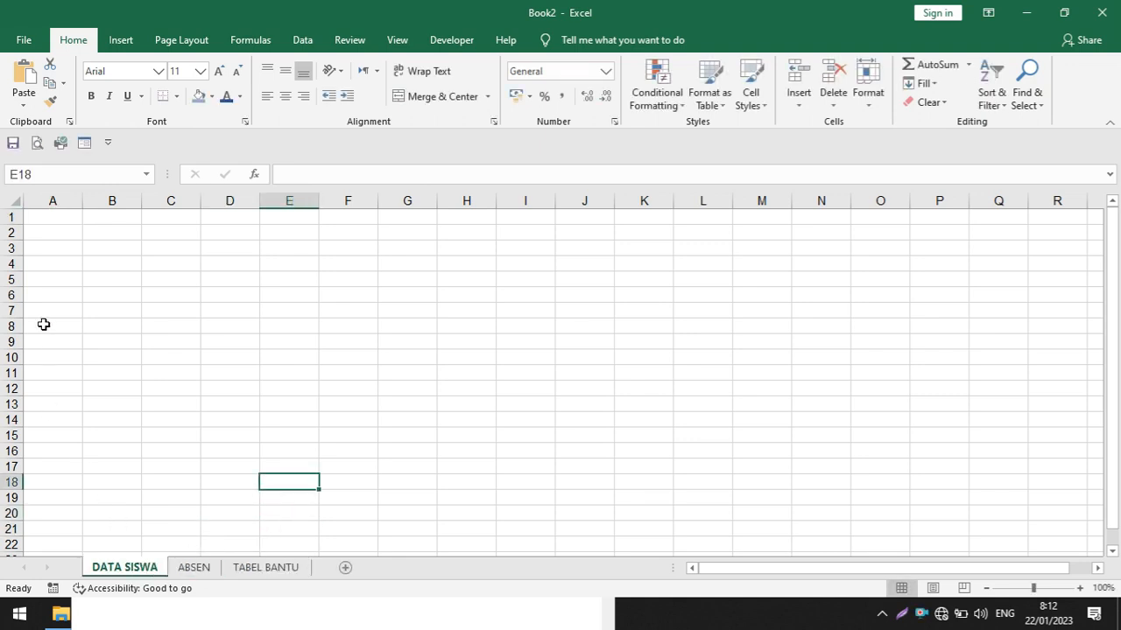
pyautogui.click(53, 220)
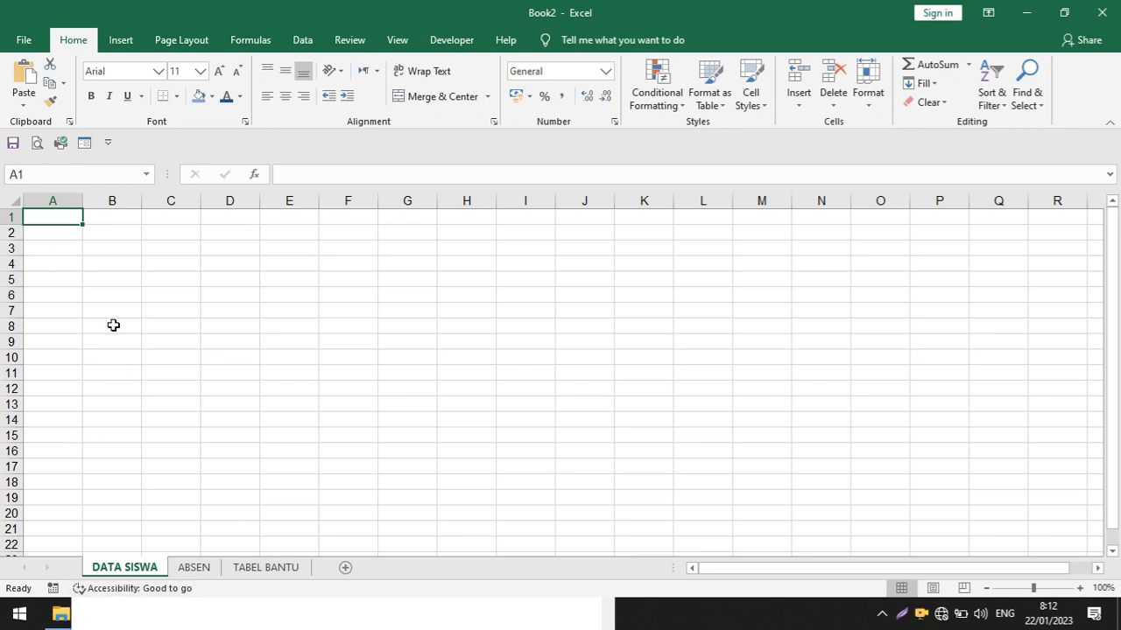
pyautogui.click(49, 233)
pyautogui.click(250, 261)
pyautogui.click(58, 233)
pyautogui.press('Up')
pyautogui.write('N')
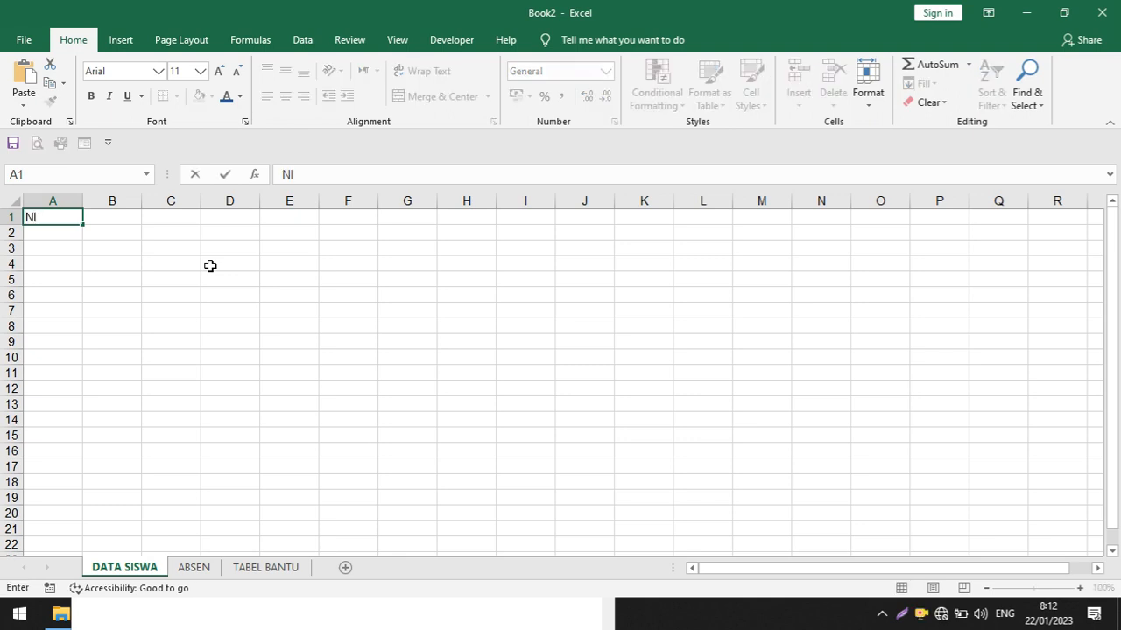
pyautogui.press('Tab')
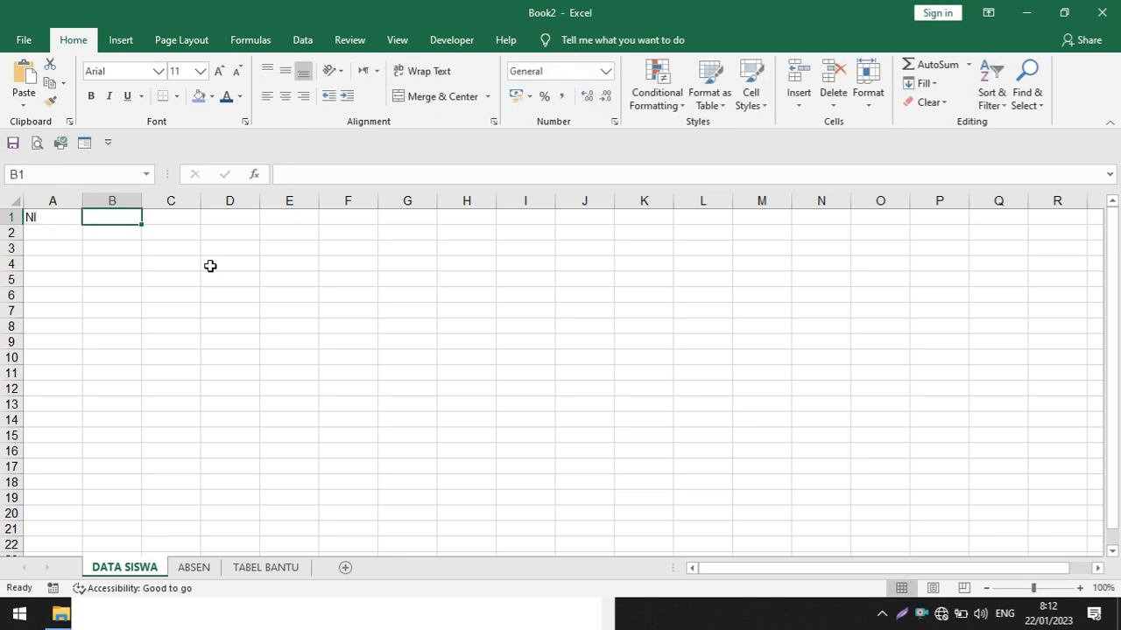
pyautogui.click(69, 219)
pyautogui.scroll(6, 113, 238)
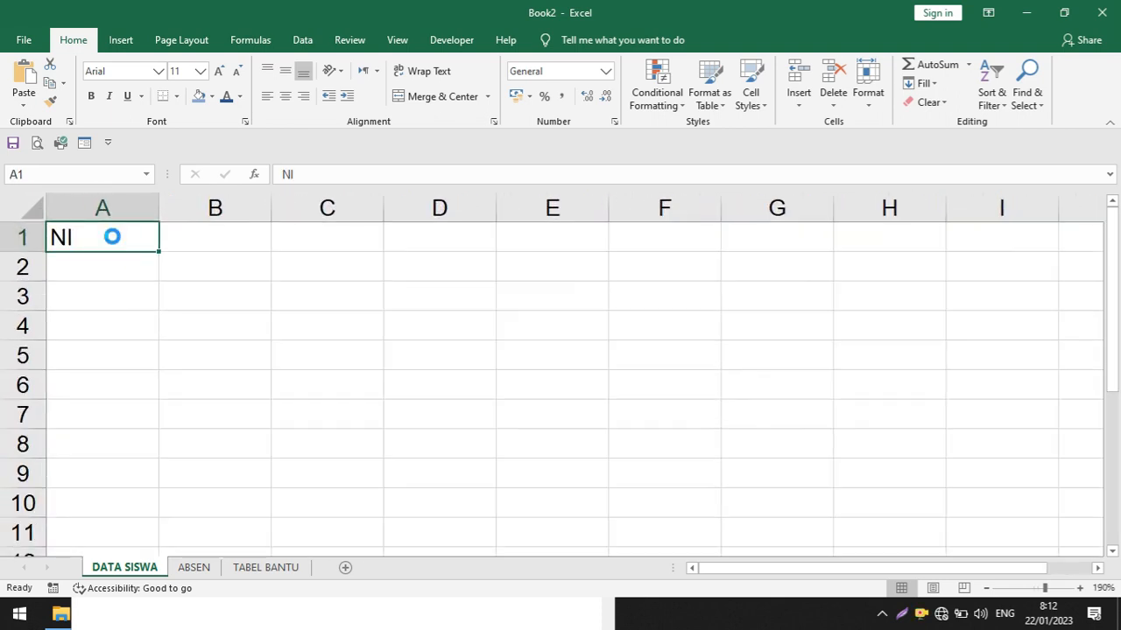
pyautogui.scroll(3, 112, 237)
pyautogui.click(341, 173)
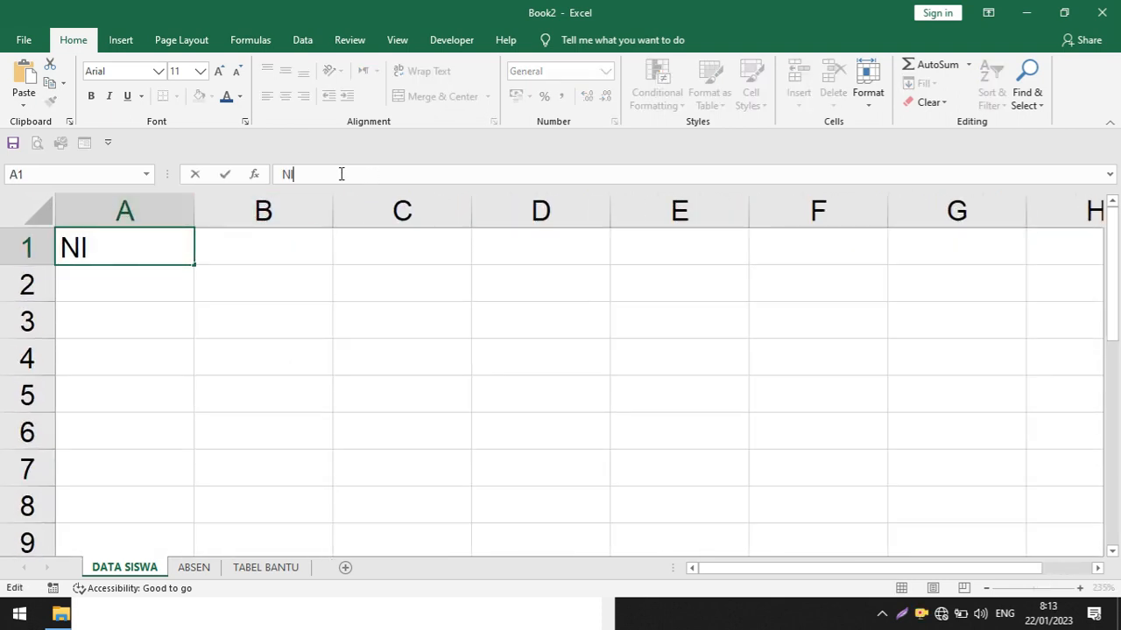
pyautogui.write('S')
pyautogui.press('Tab')
# Enter the headings NAMA in cell B1 and L/P in cell C1
pyautogui.write('NAMA')
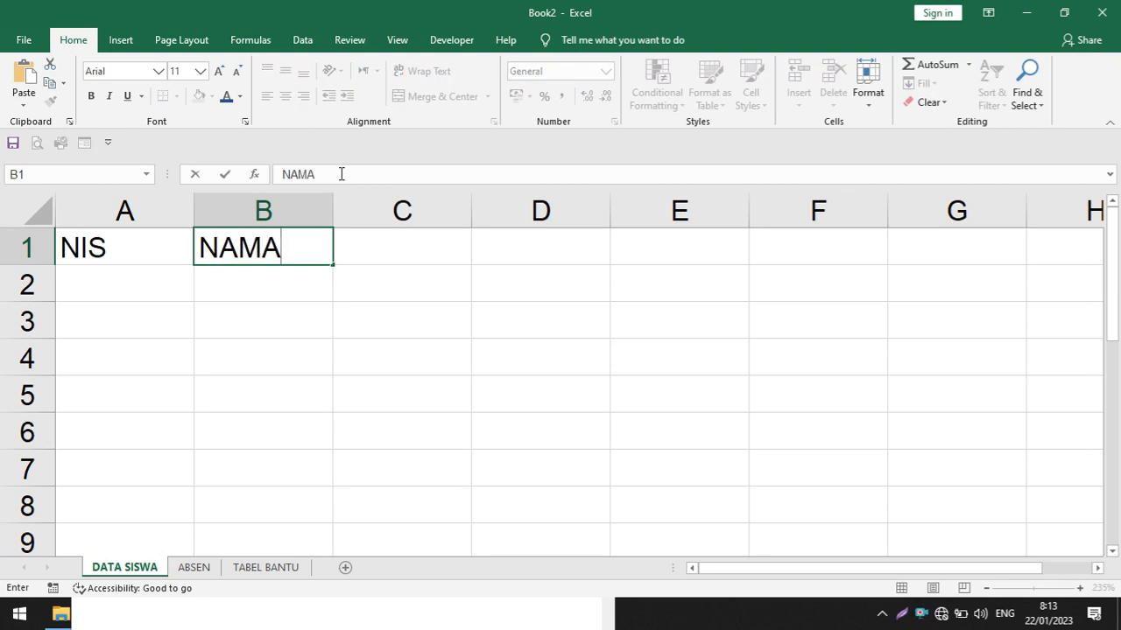
pyautogui.press('Tab')
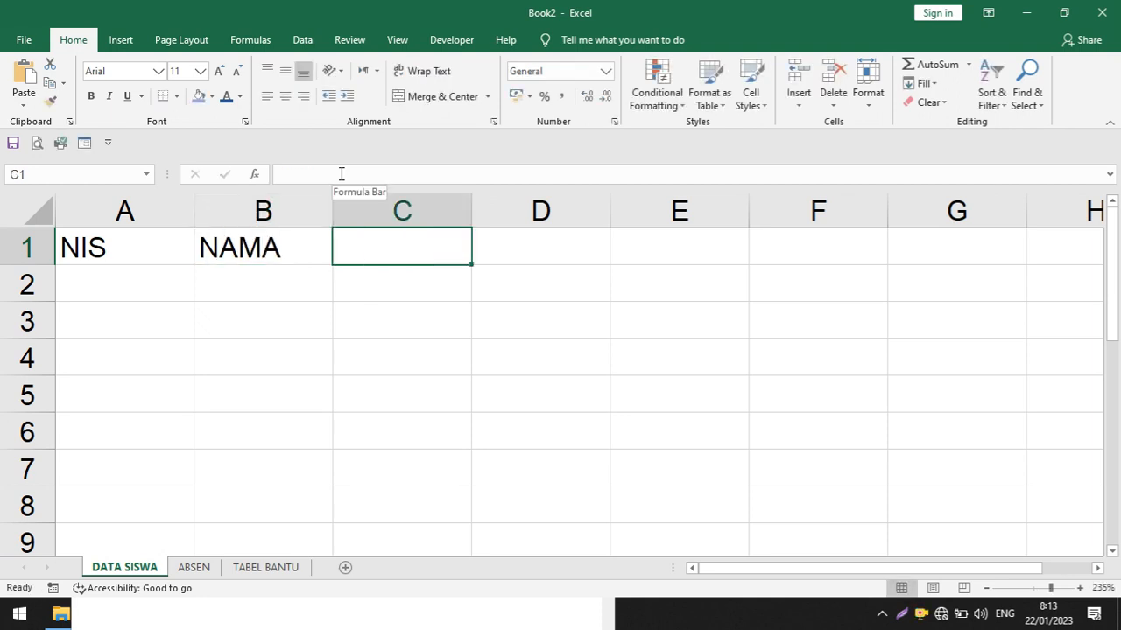
pyautogui.write('L/')
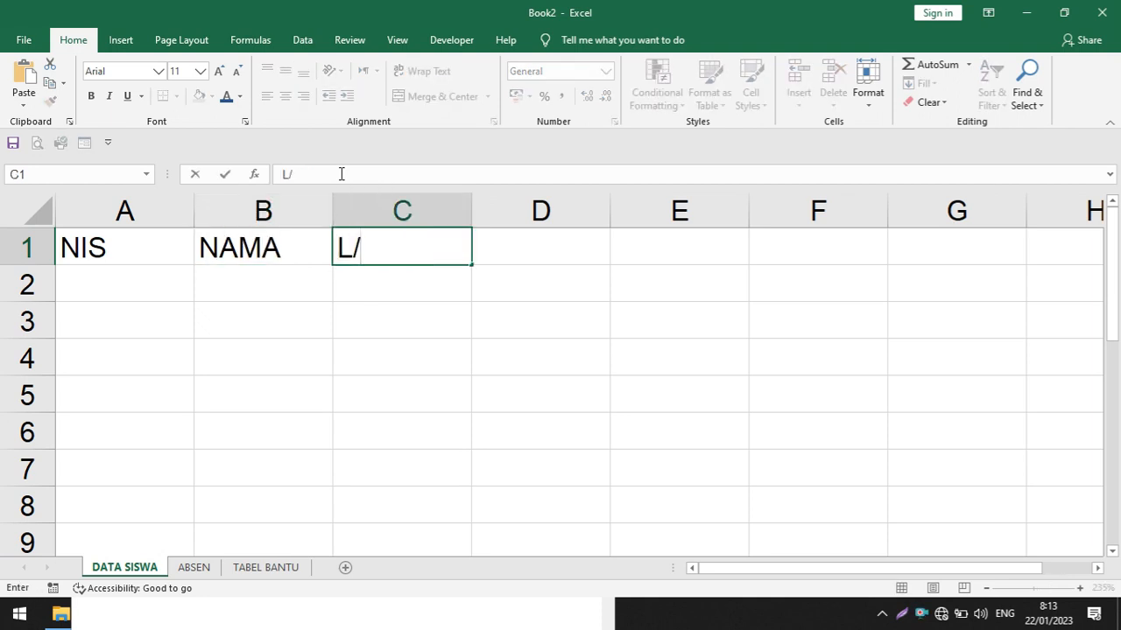
pyautogui.write('P')
pyautogui.click(325, 275)
# Insert a blank row above the headings and enter the title KELAS VII in cell A1
pyautogui.click(11, 248)
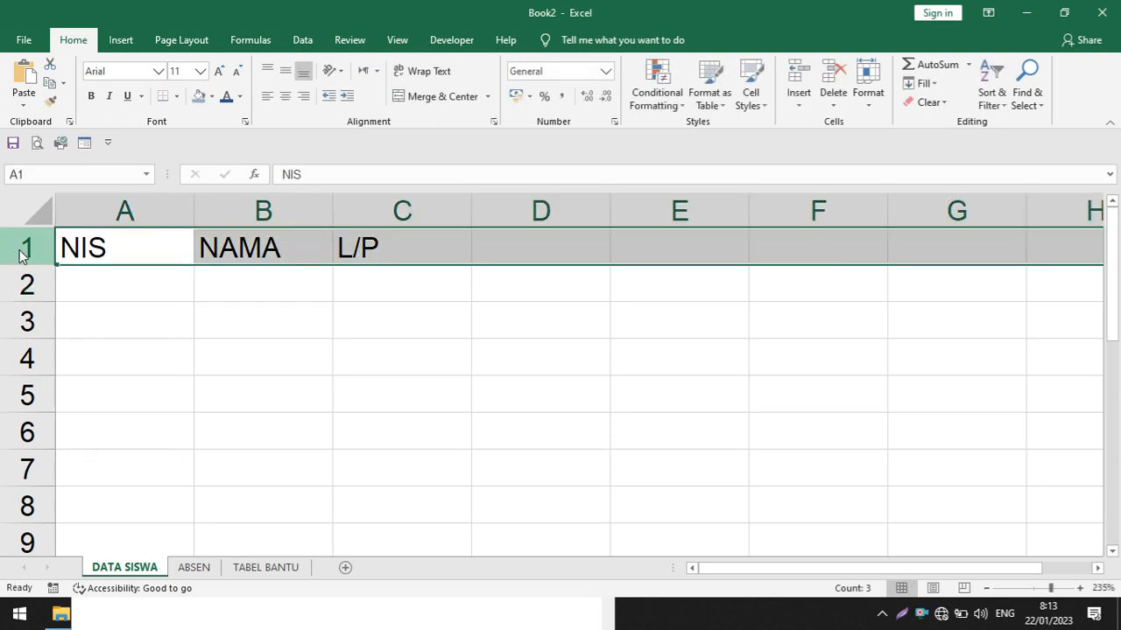
pyautogui.rightClick(24, 255)
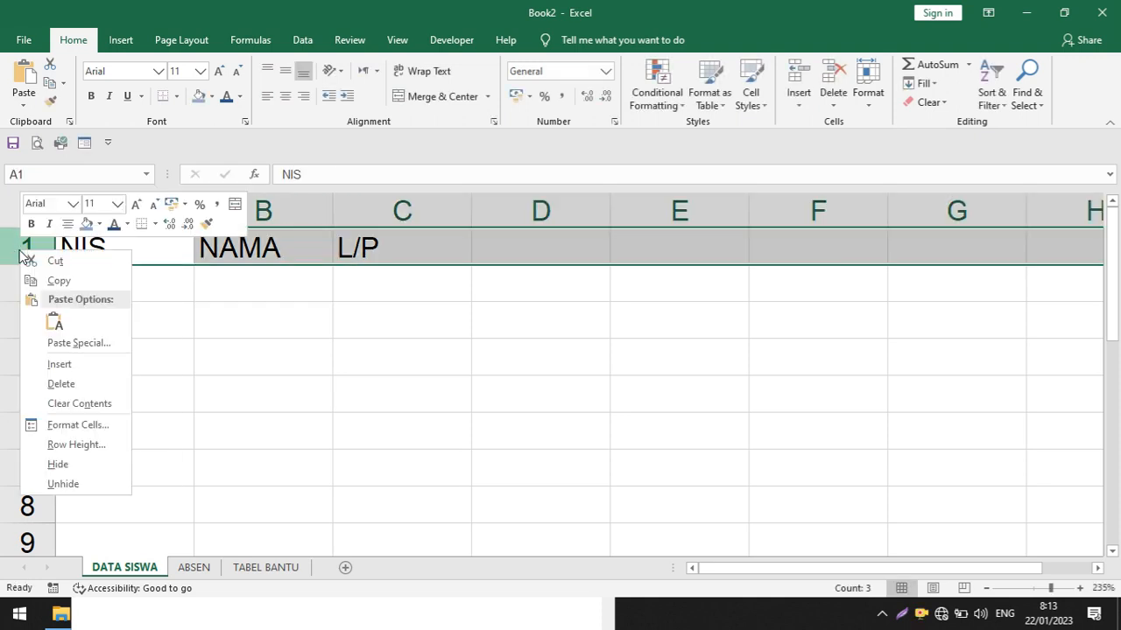
pyautogui.click(59, 366)
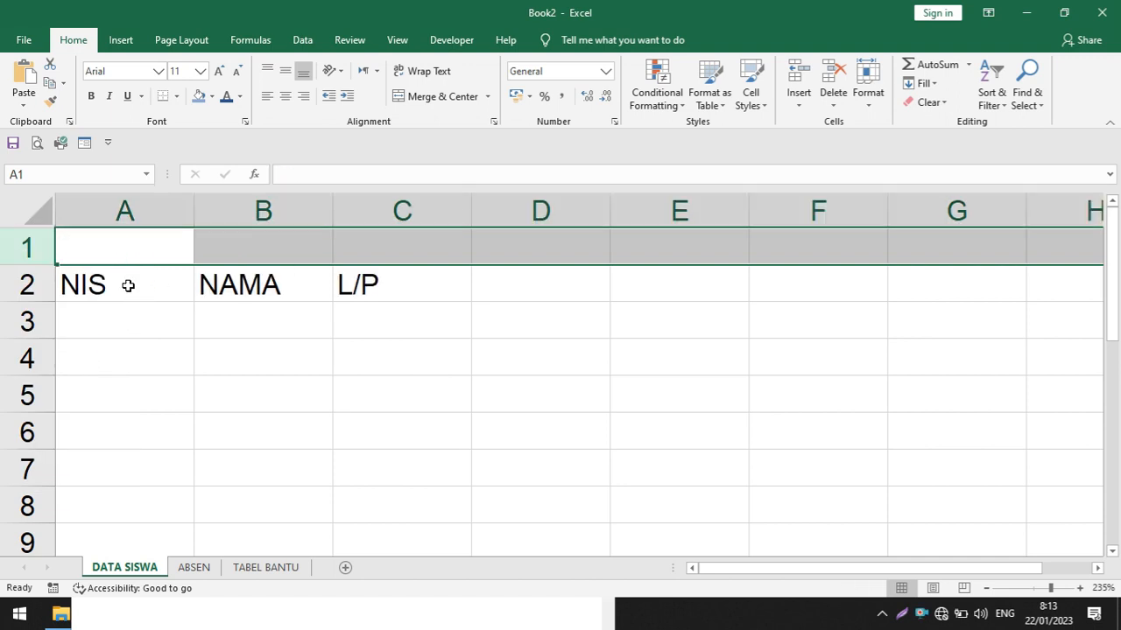
pyautogui.click(86, 252)
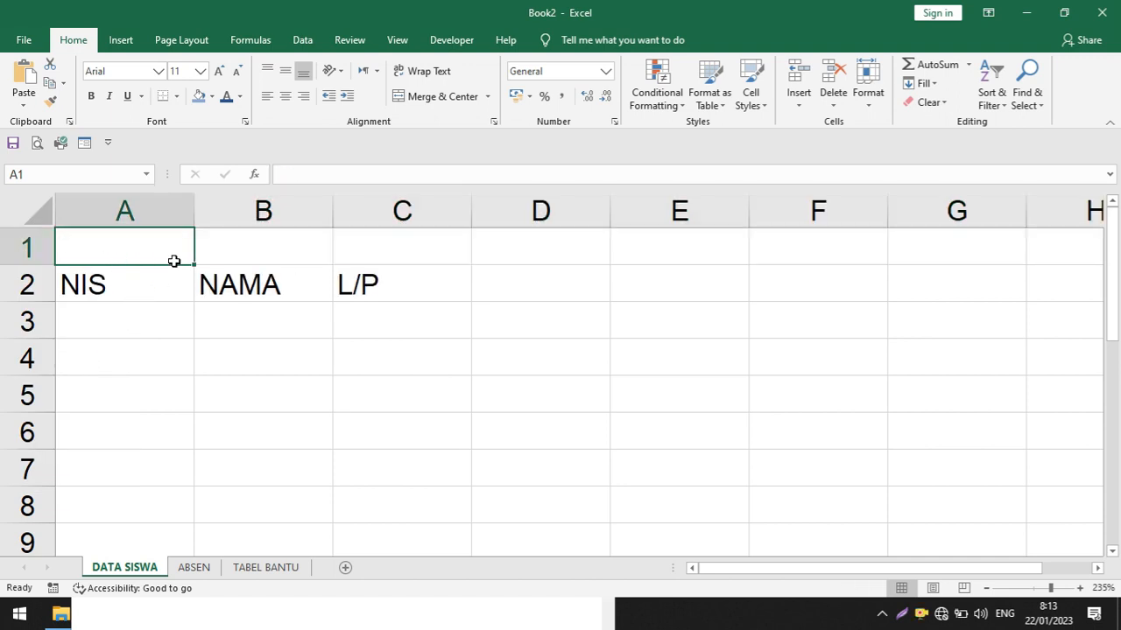
pyautogui.write('KELAS')
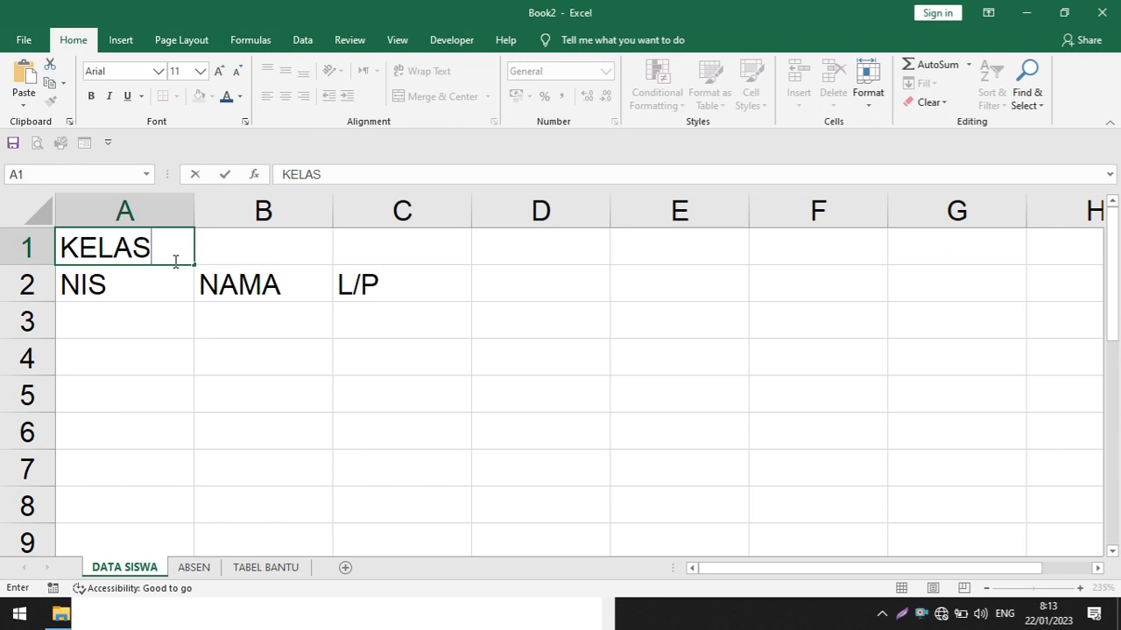
pyautogui.write(' VII')
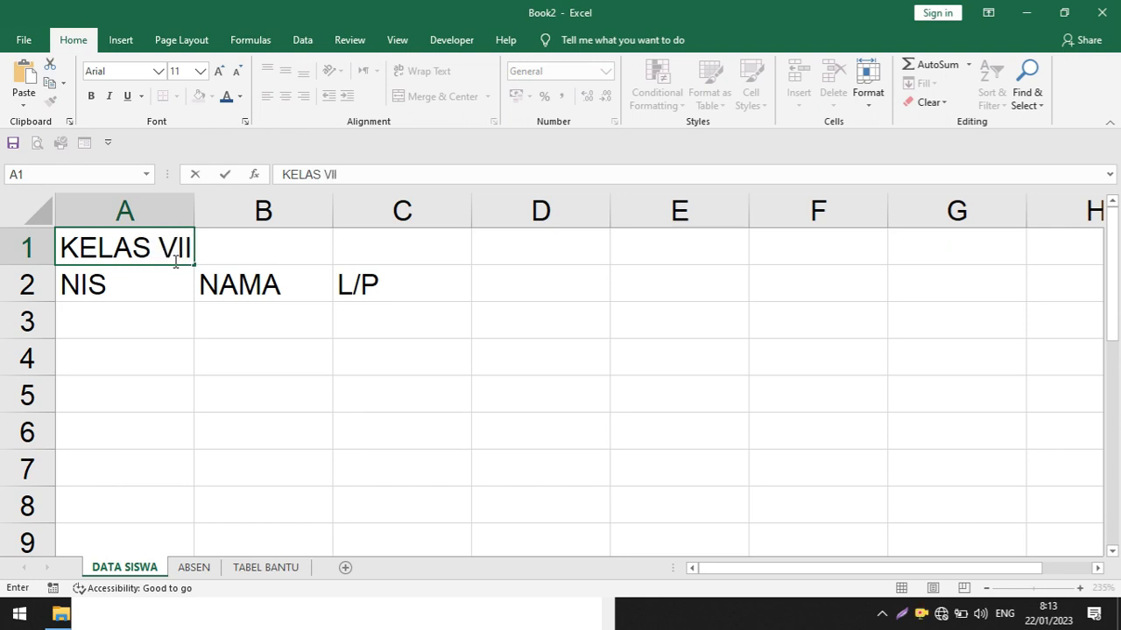
pyautogui.press('Return')
# Widen the NAMA column, narrow the NIS column and increase the height of heading row 2
pyautogui.scroll(-3, 205, 316)
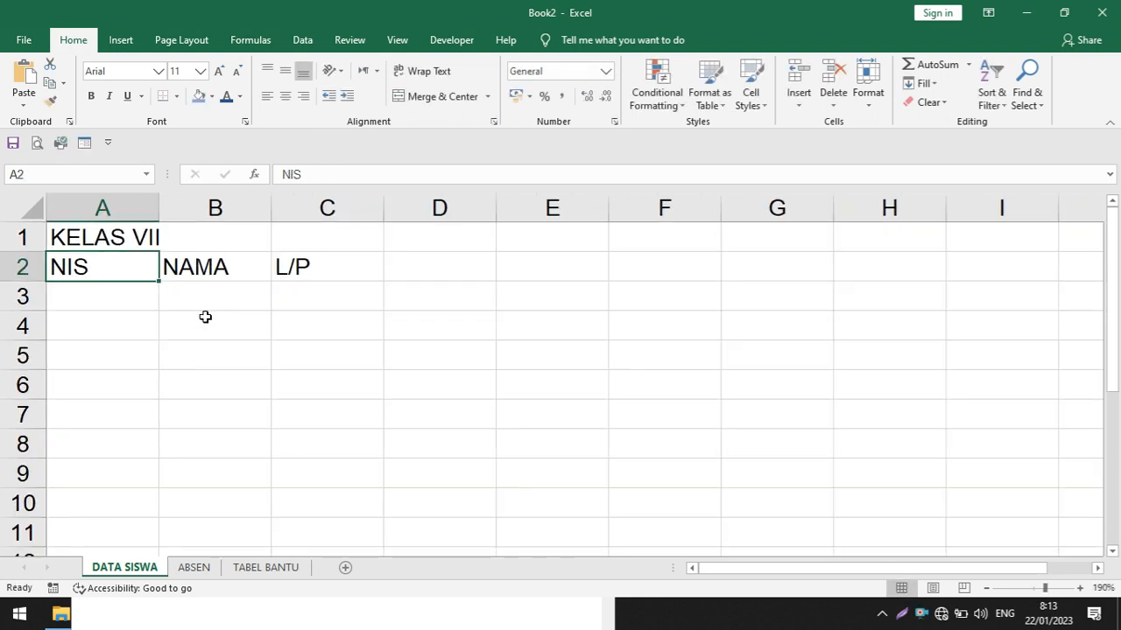
pyautogui.moveTo(272, 210); pyautogui.dragTo(385, 214)
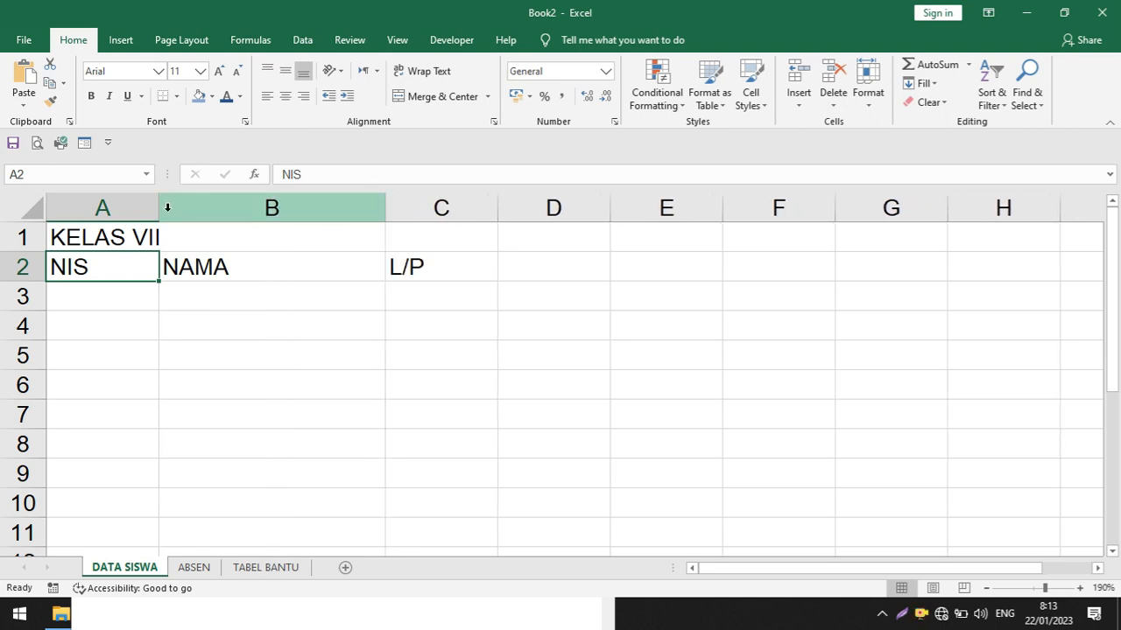
pyautogui.moveTo(167, 206); pyautogui.dragTo(101, 212)
pyautogui.click(320, 349)
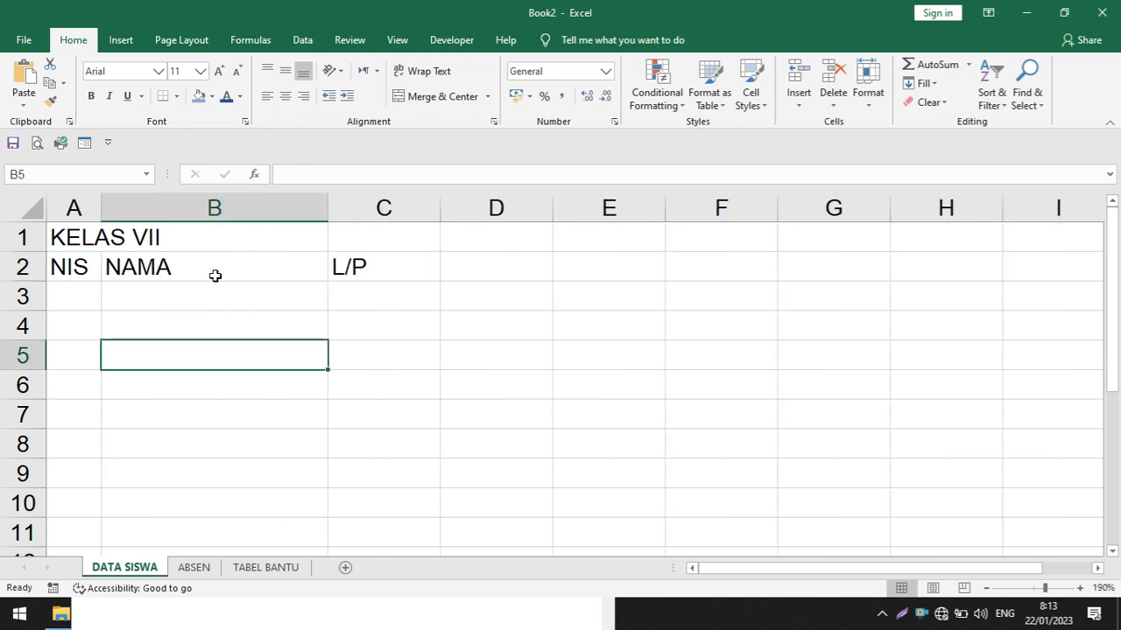
pyautogui.moveTo(45, 281); pyautogui.dragTo(33, 303)
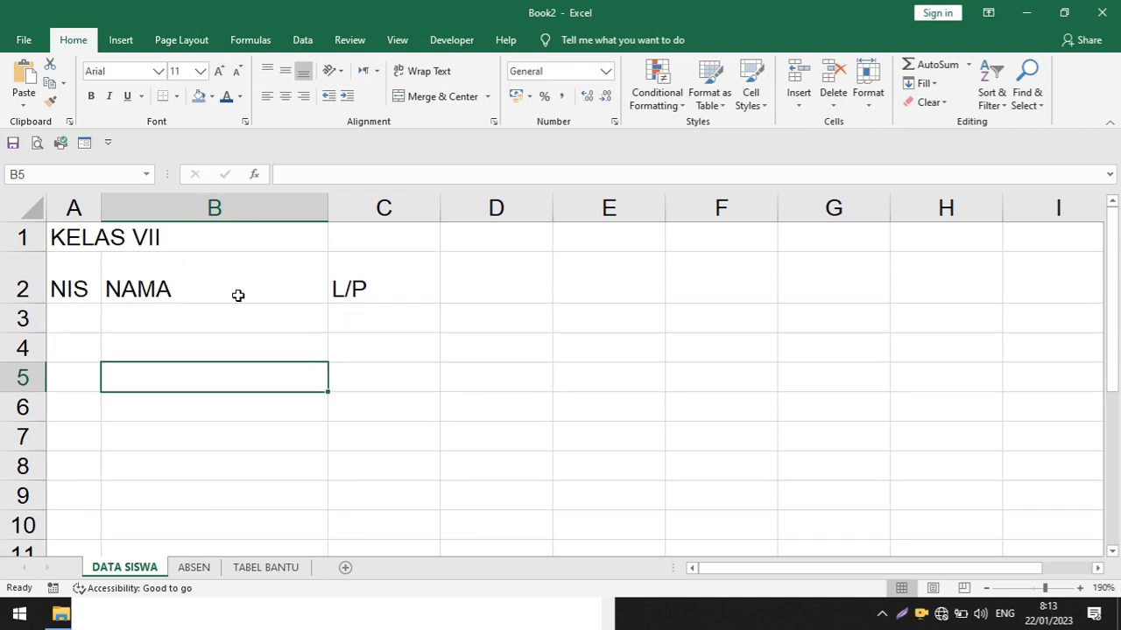
# Make heading row 2 bold and centre its text both vertically and horizontally
pyautogui.click(35, 276)
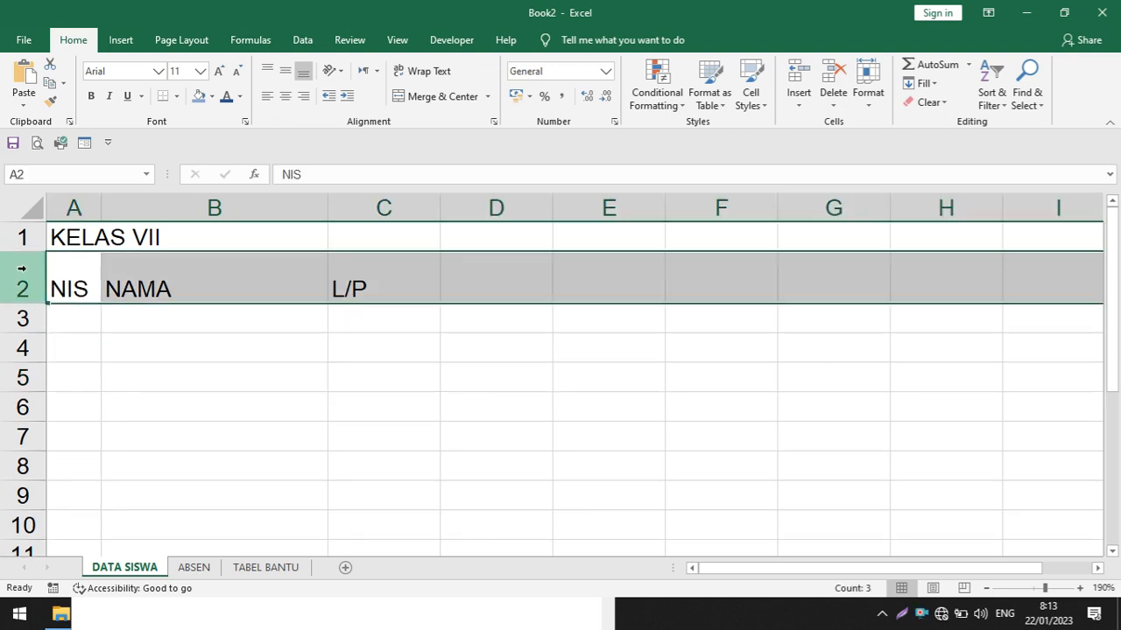
pyautogui.click(90, 97)
pyautogui.click(297, 403)
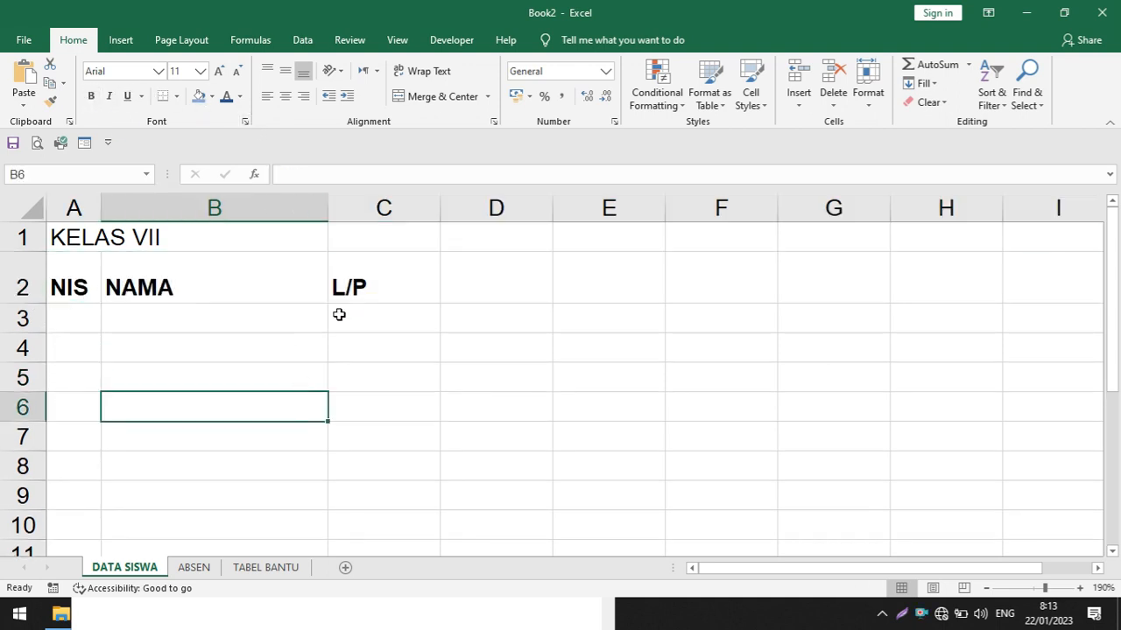
pyautogui.click(8, 268)
pyautogui.click(285, 70)
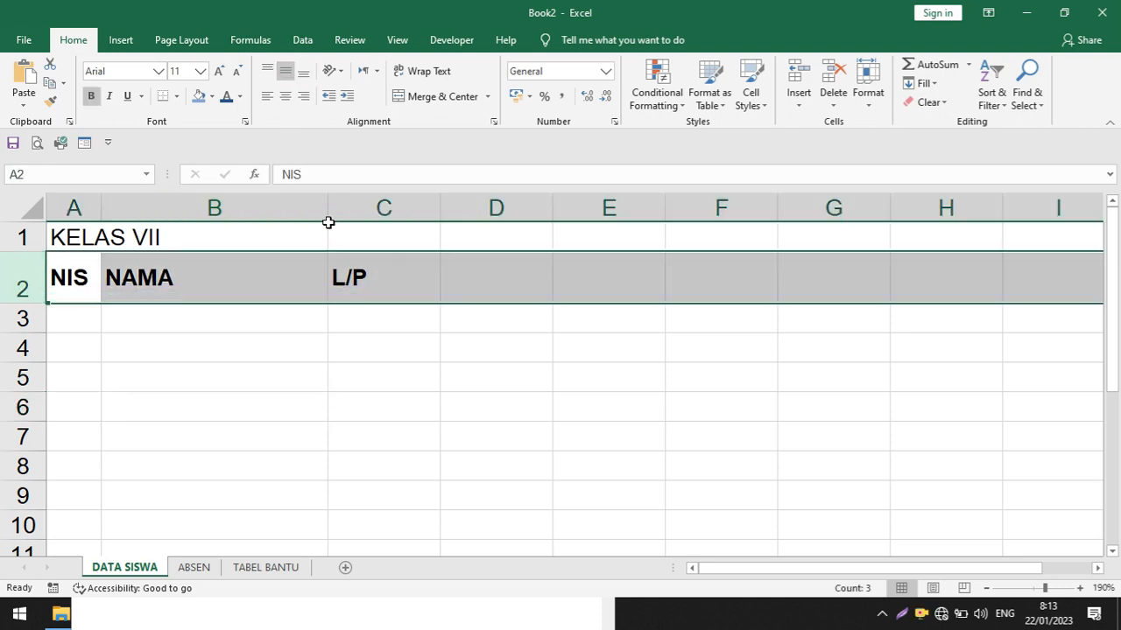
pyautogui.click(285, 97)
pyautogui.click(273, 357)
pyautogui.moveTo(67, 273); pyautogui.dragTo(358, 402)
pyautogui.click(79, 322)
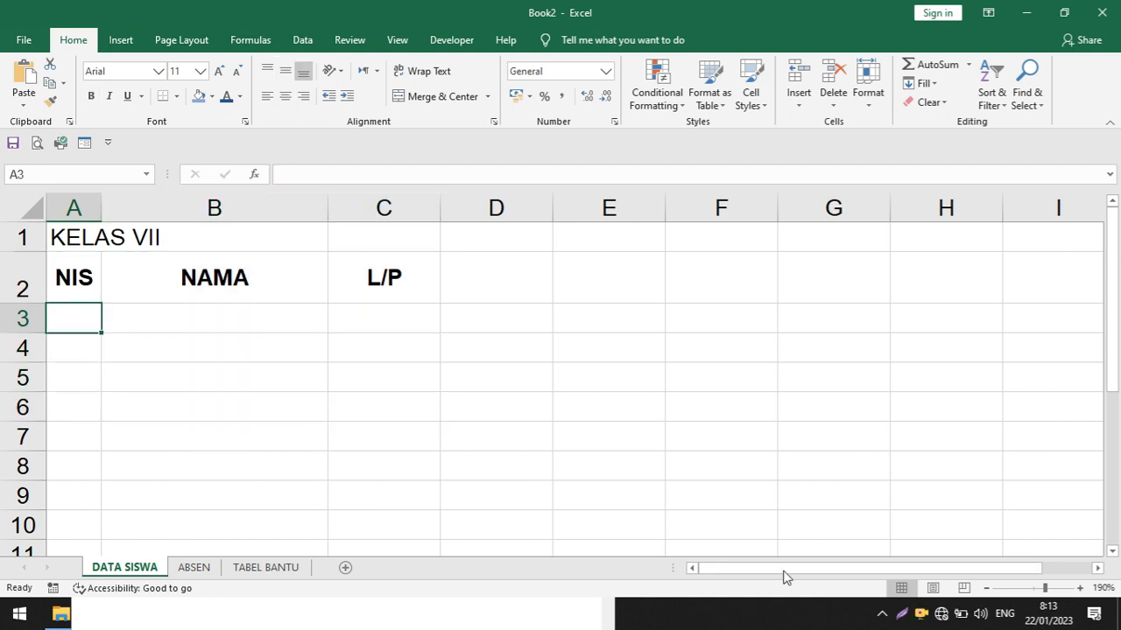
# Insert a narrow column before NIS and enter the heading NO in cell A2
pyautogui.scroll(-1, 221, 393)
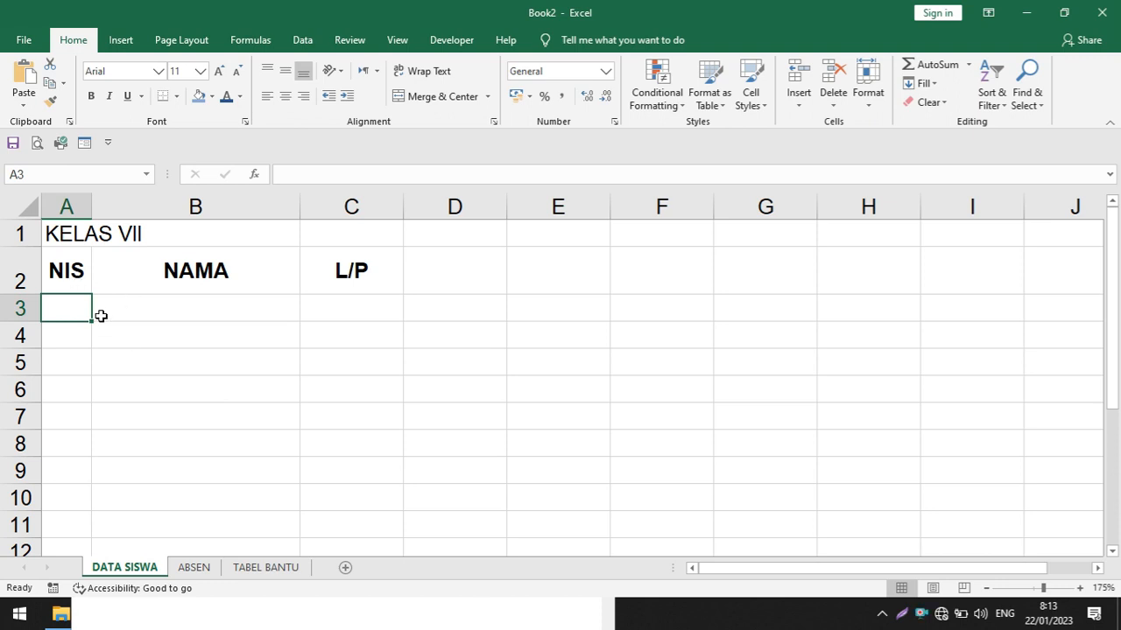
pyautogui.click(53, 204)
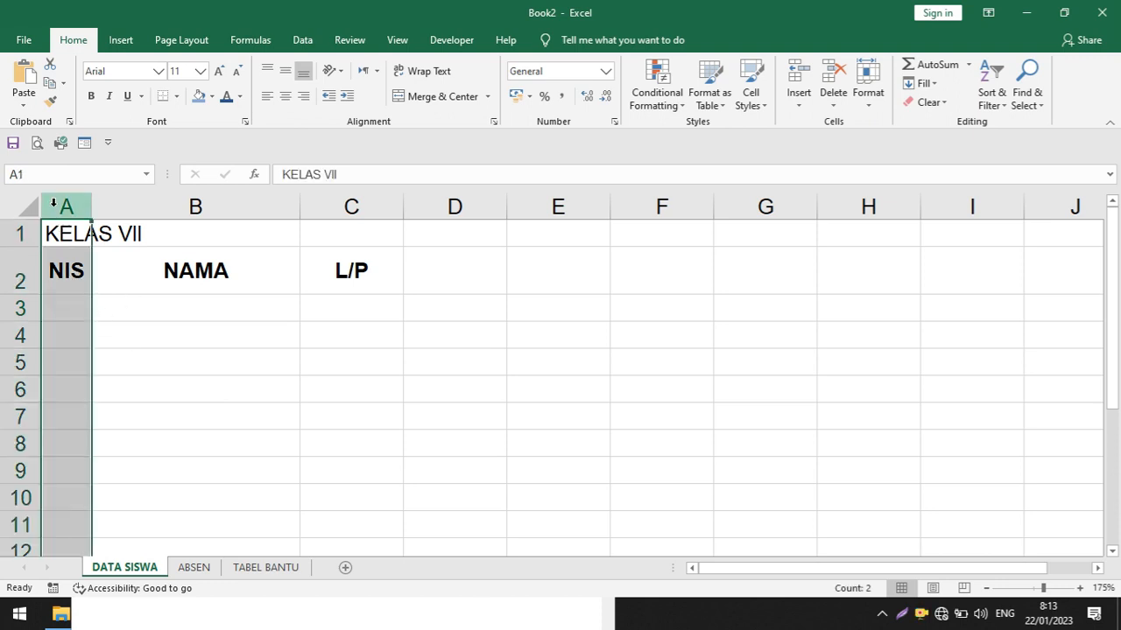
pyautogui.rightClick(54, 203)
pyautogui.click(135, 281)
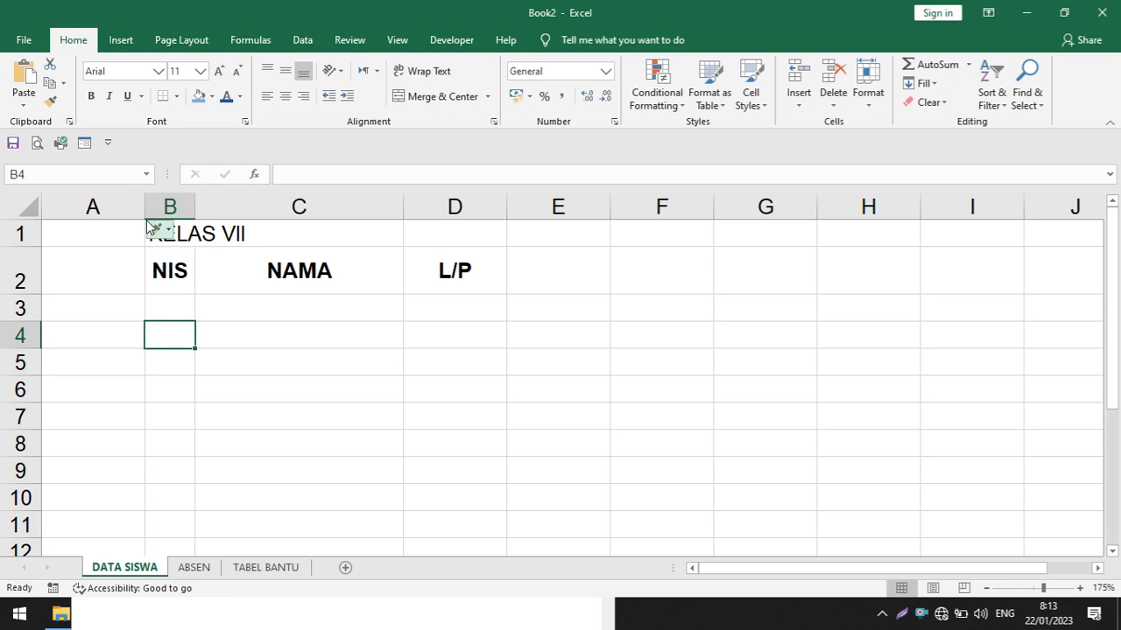
pyautogui.moveTo(144, 208); pyautogui.dragTo(71, 219)
pyautogui.click(54, 272)
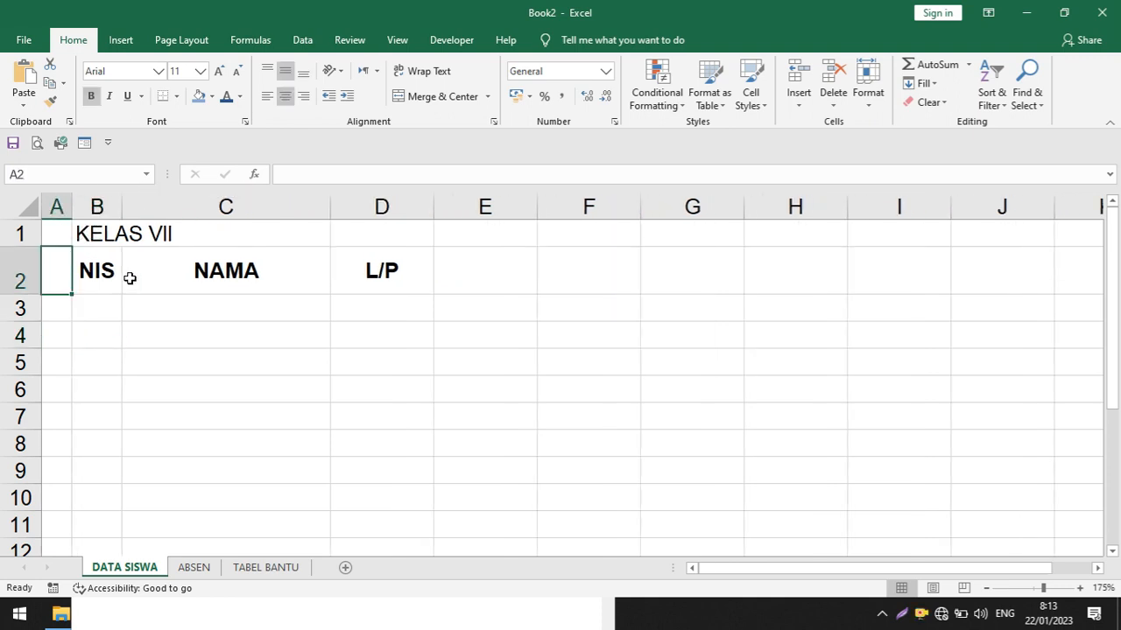
pyautogui.write('NO')
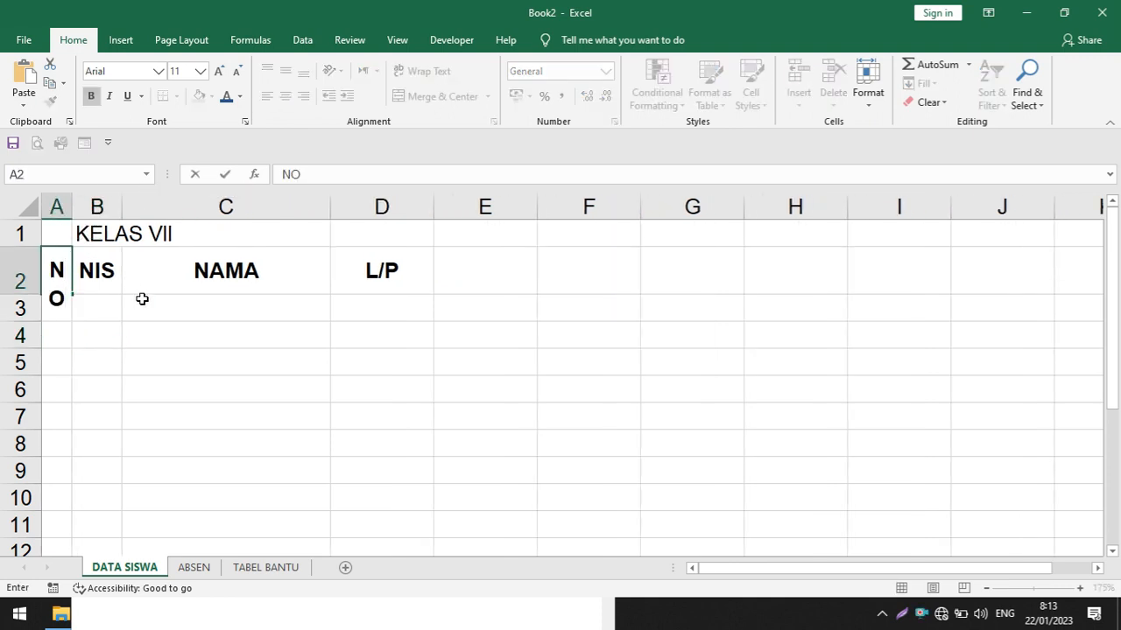
pyautogui.click(142, 299)
# Widen the NO column and move the KELAS VII title from B1 to A1
pyautogui.moveTo(74, 204); pyautogui.dragTo(113, 205)
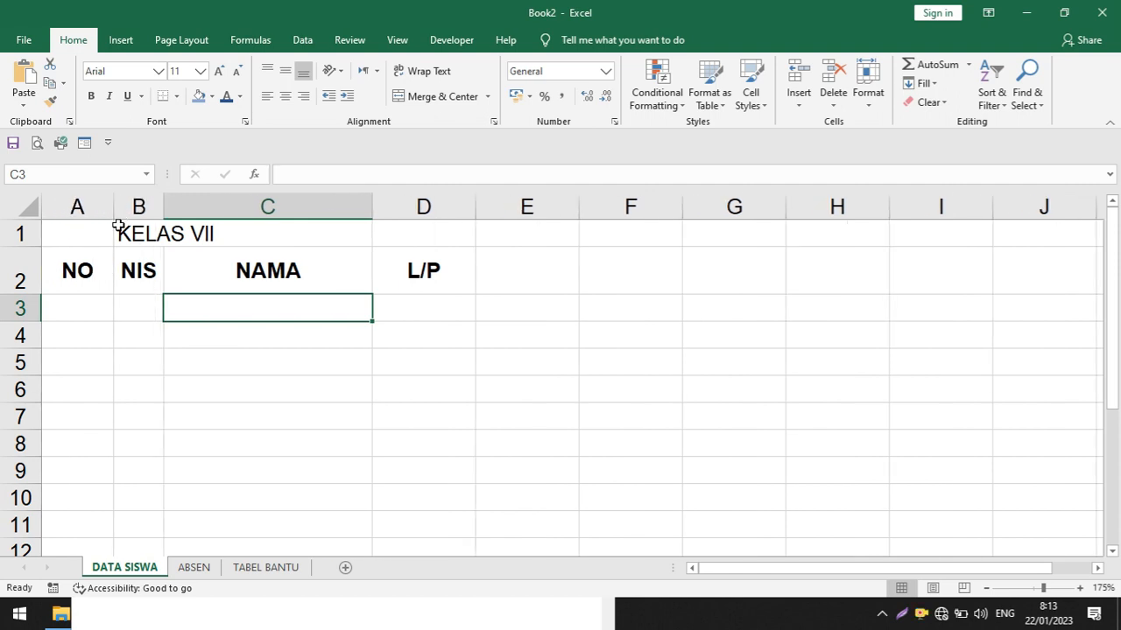
pyautogui.click(147, 238)
pyautogui.moveTo(133, 248); pyautogui.dragTo(97, 237)
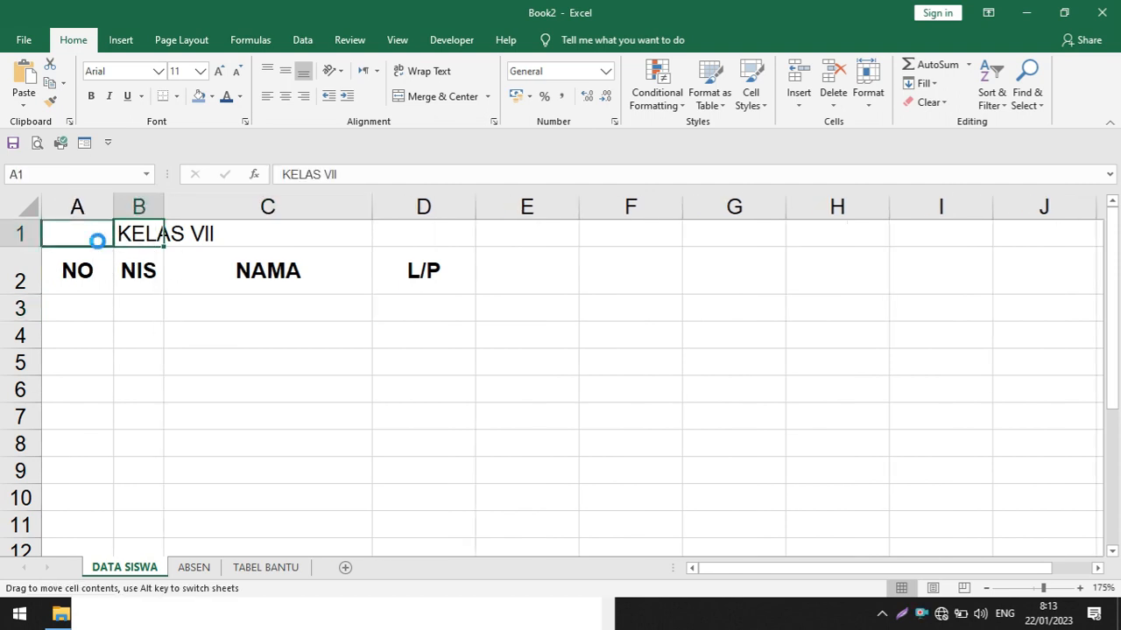
# Number the rows under NO from 1 to 15 in A3:A17 and centre the numbers
pyautogui.click(96, 315)
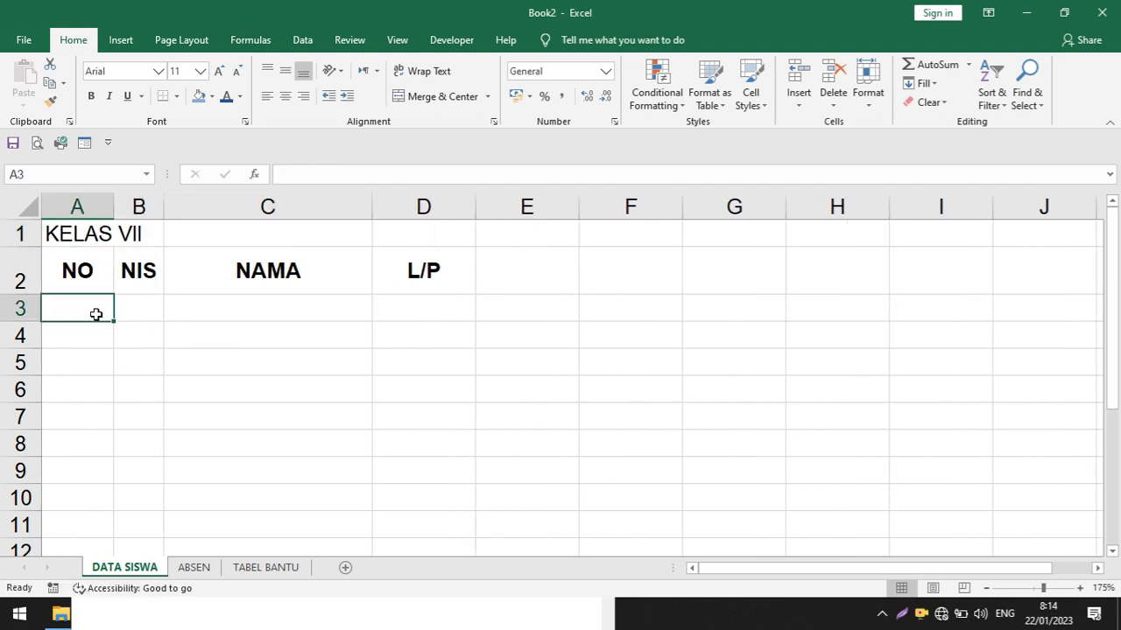
pyautogui.write('1')
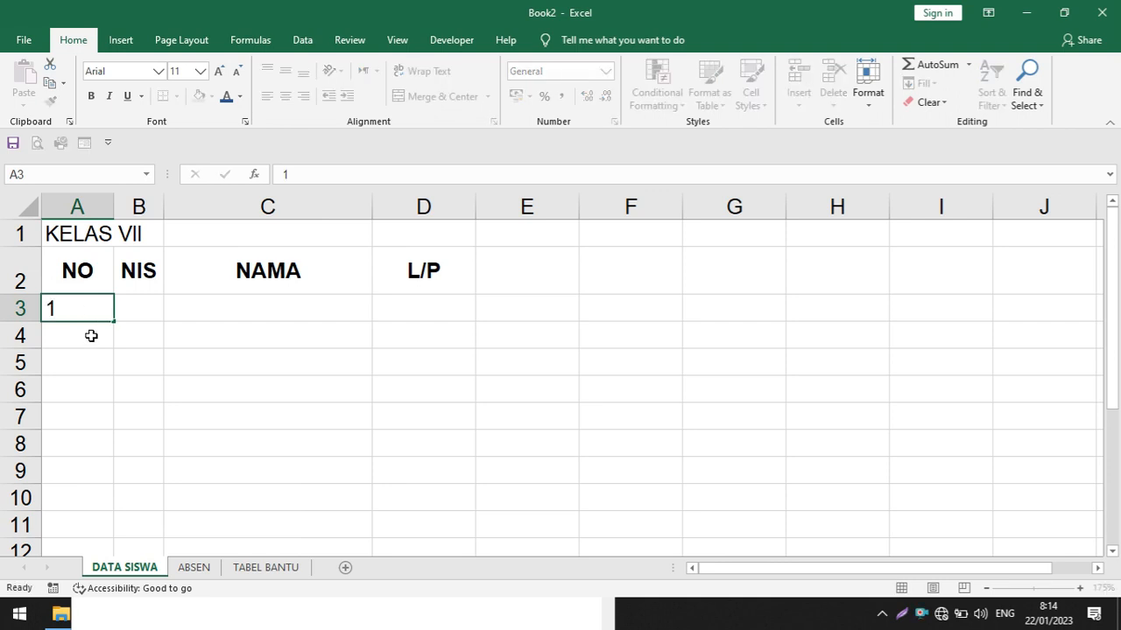
pyautogui.click(91, 333)
pyautogui.write('2')
pyautogui.moveTo(87, 312); pyautogui.dragTo(103, 457)
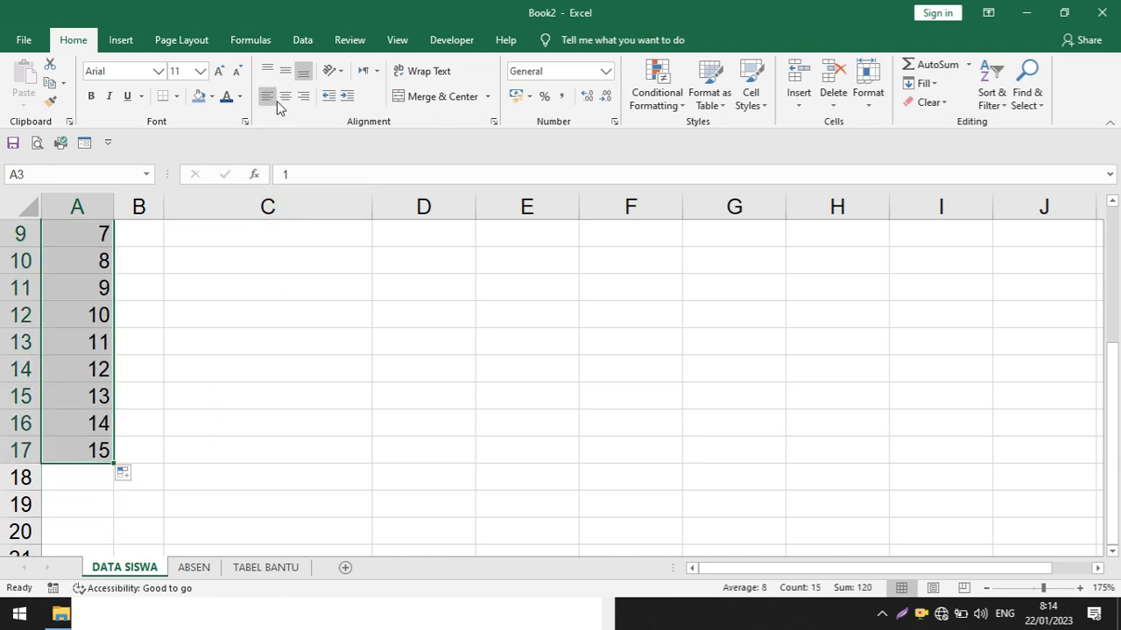
pyautogui.scroll(3, 238, 190)
pyautogui.click(228, 312)
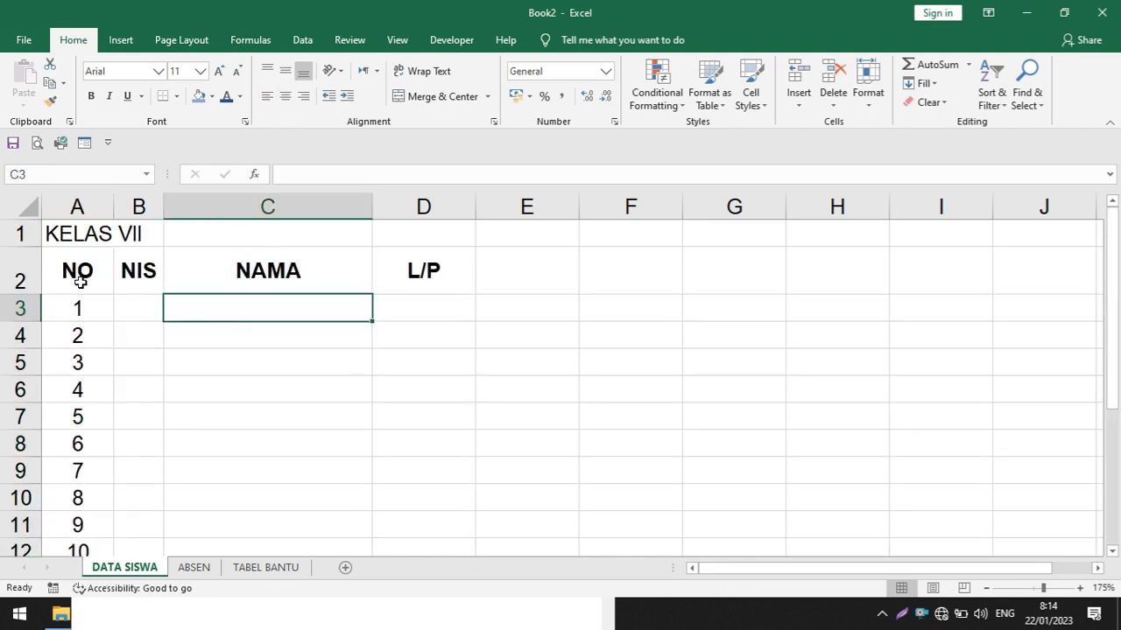
# Apply all borders to the student table range A2:D17
pyautogui.moveTo(80, 282); pyautogui.dragTo(412, 503)
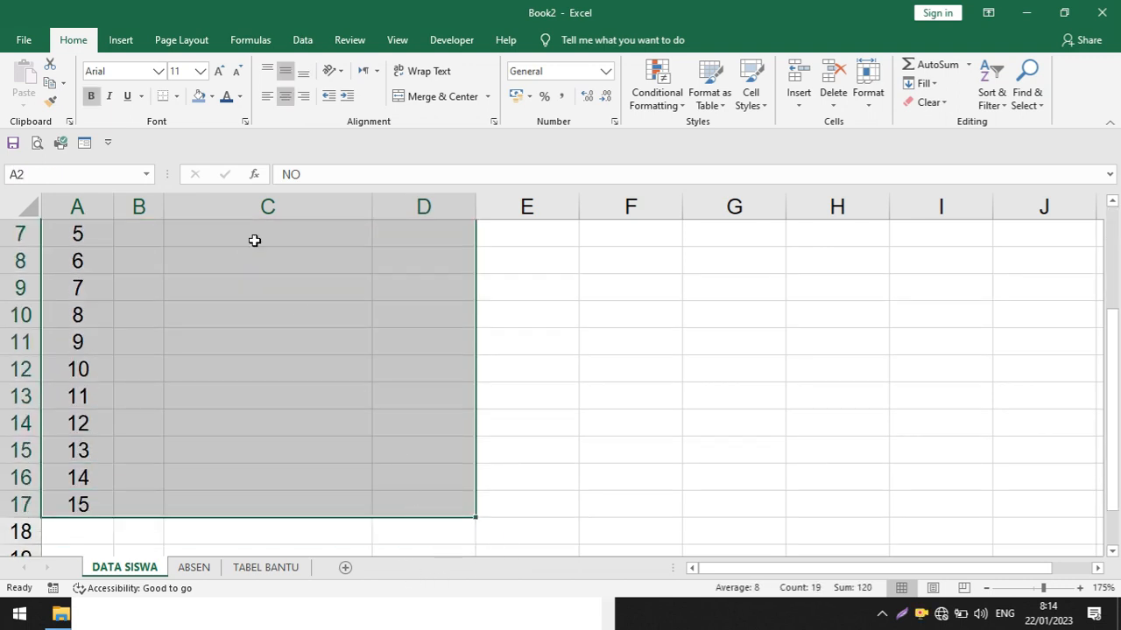
pyautogui.click(177, 96)
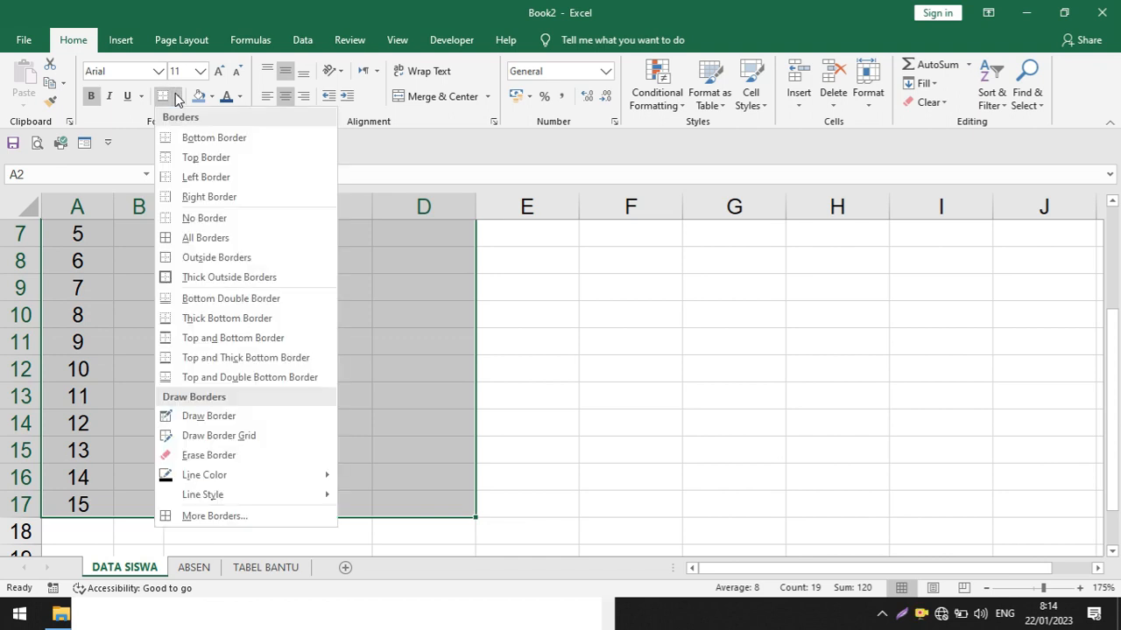
pyautogui.click(191, 243)
pyautogui.scroll(2, 191, 242)
pyautogui.click(267, 336)
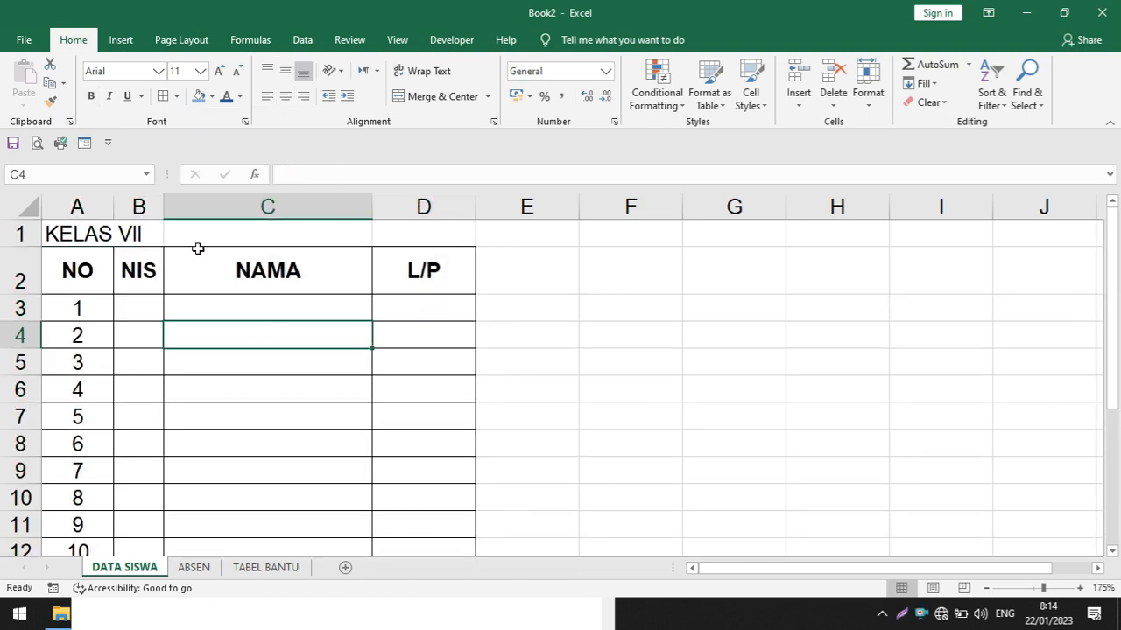
# Widen the NIS and NAMA columns and narrow the NO column
pyautogui.moveTo(162, 206); pyautogui.dragTo(198, 211)
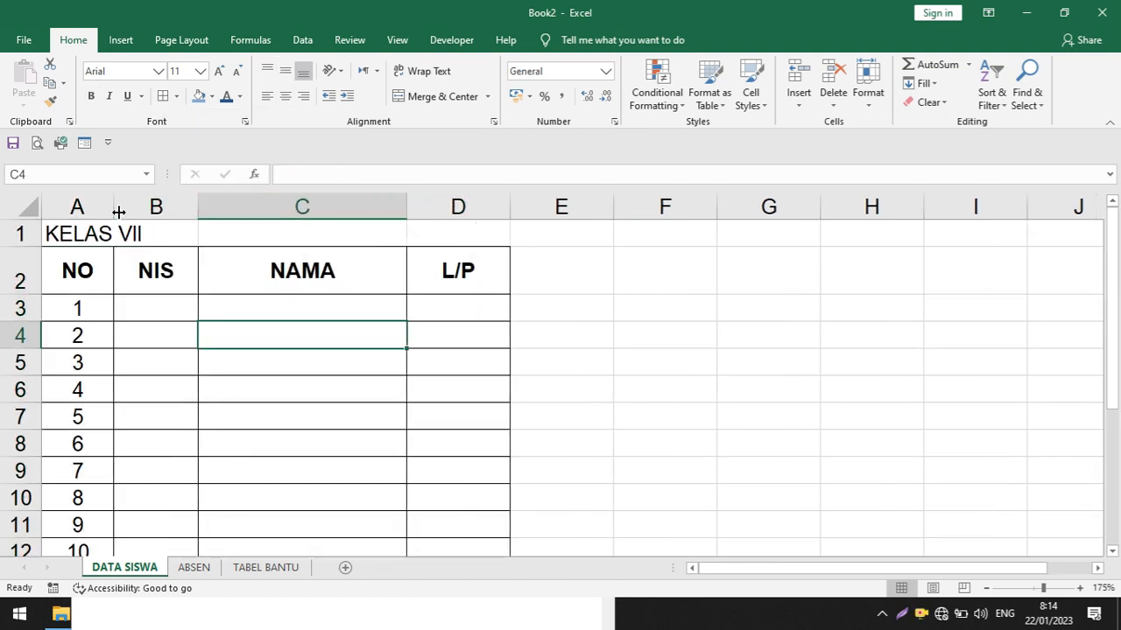
pyautogui.moveTo(113, 210); pyautogui.dragTo(96, 216)
pyautogui.moveTo(388, 219); pyautogui.dragTo(412, 210)
pyautogui.click(568, 267)
# Fill the heading cells A2:D2 with a light blue colour
pyautogui.moveTo(467, 271); pyautogui.dragTo(40, 301)
pyautogui.click(198, 96)
pyautogui.click(321, 391)
pyautogui.click(783, 441)
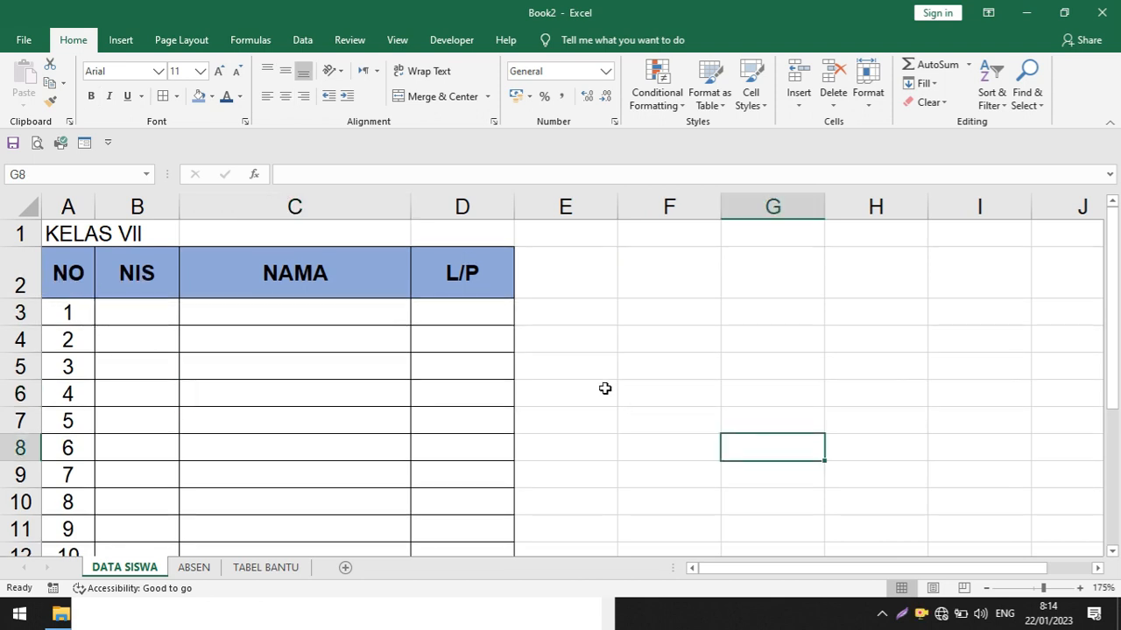
# Make the KELAS VII title in cell A1 bold
pyautogui.scroll(-3, 605, 388)
pyautogui.scroll(-1, 609, 388)
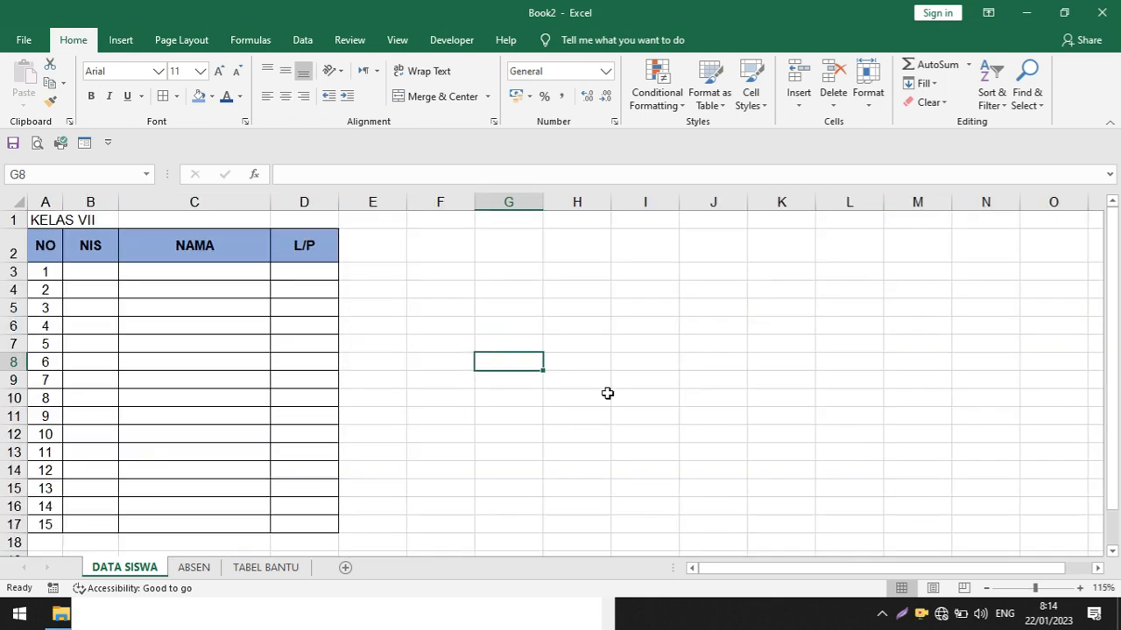
pyautogui.click(35, 220)
pyautogui.click(90, 95)
pyautogui.click(430, 296)
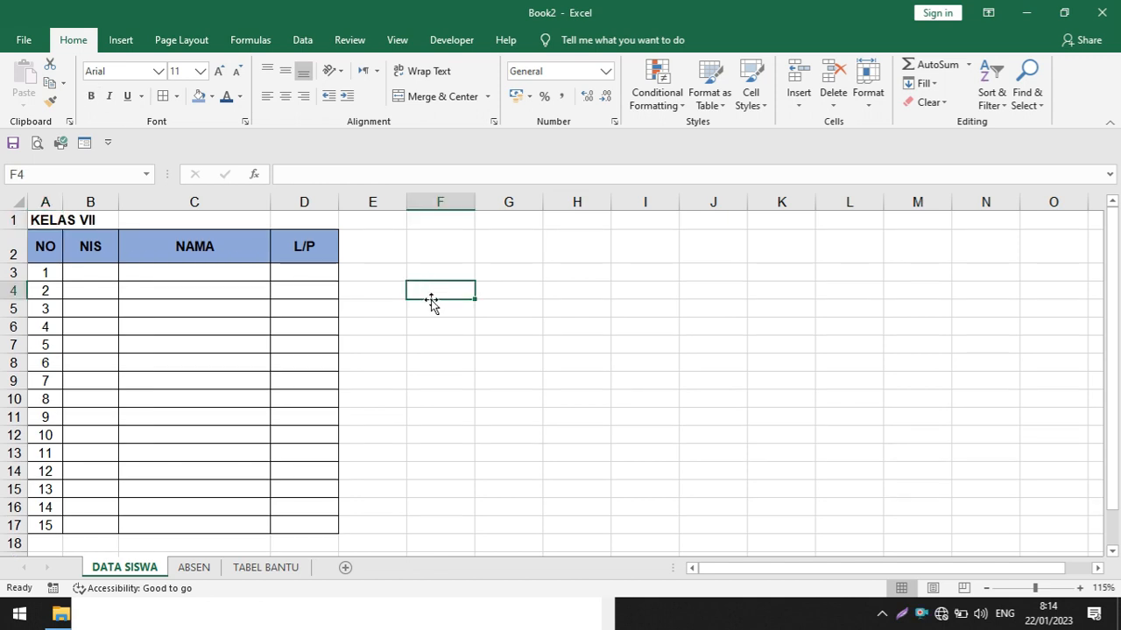
# Copy the KELAS VII table A1:D17 and paste copies of it starting at cells F1 and K1
pyautogui.moveTo(44, 226); pyautogui.dragTo(301, 527)
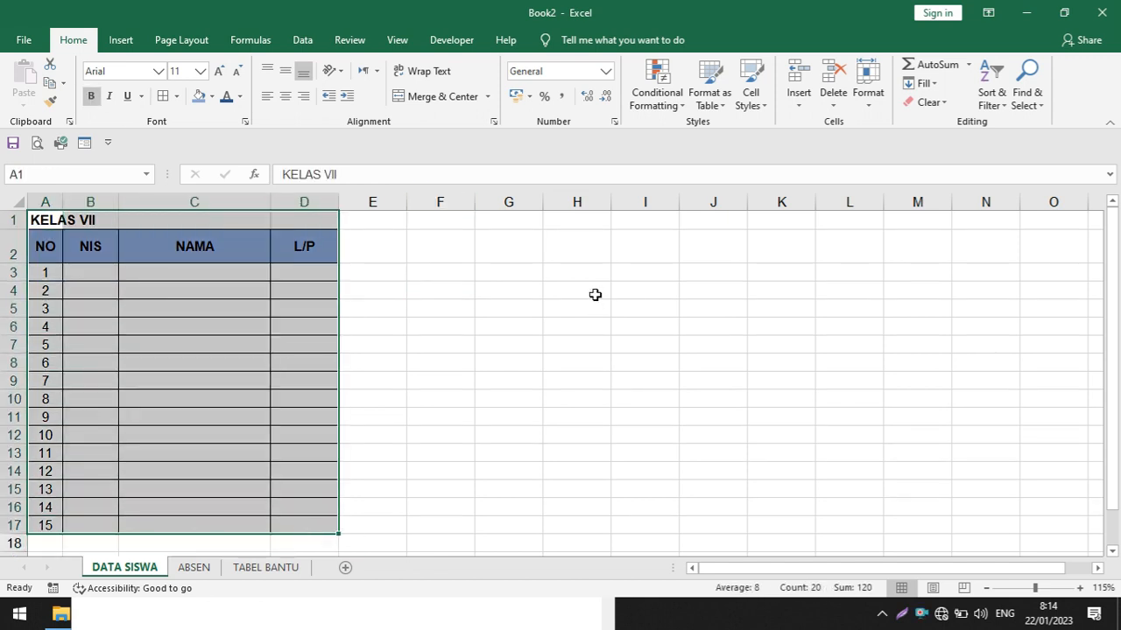
pyautogui.hotkey('ctrl', 'c')
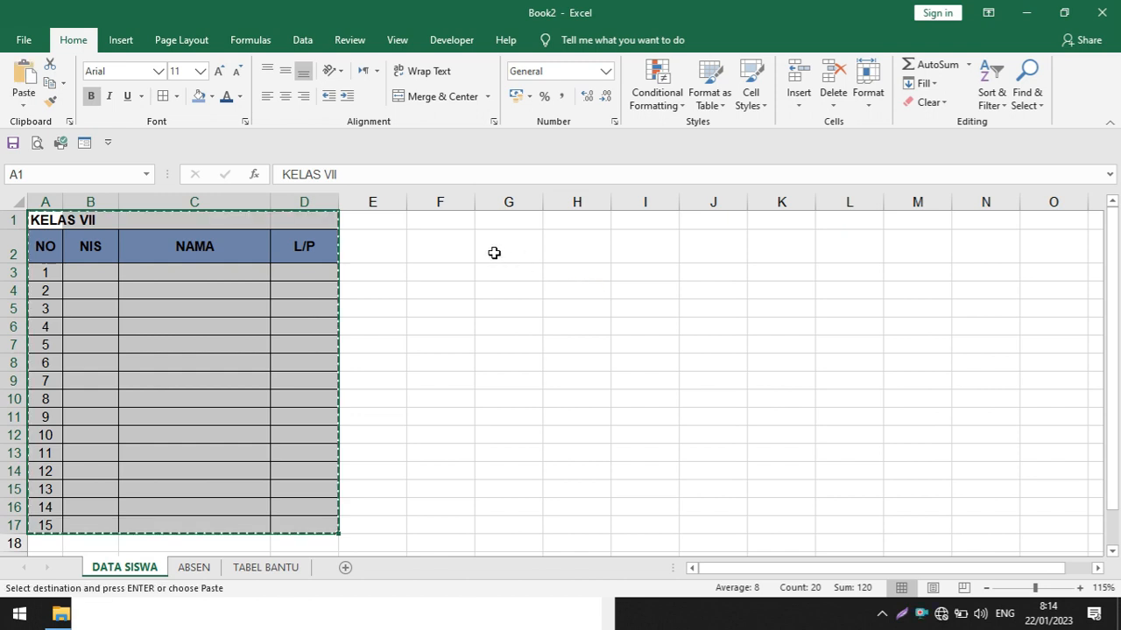
pyautogui.click(446, 222)
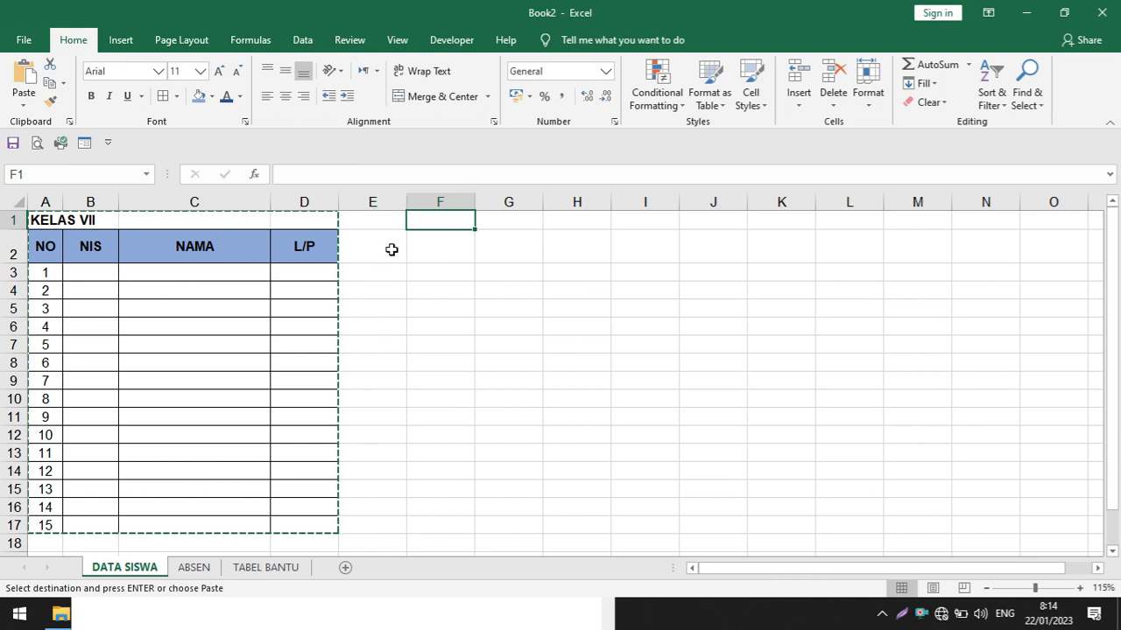
pyautogui.hotkey('ctrl', 'v')
pyautogui.click(780, 220)
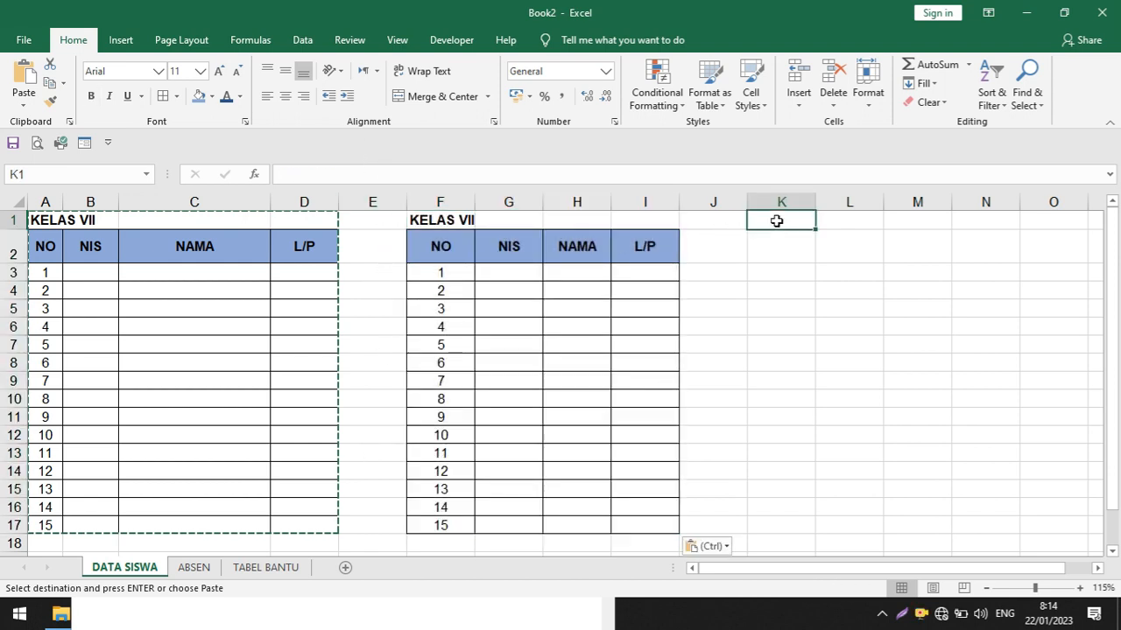
pyautogui.hotkey('ctrl', 'v')
pyautogui.click(811, 340)
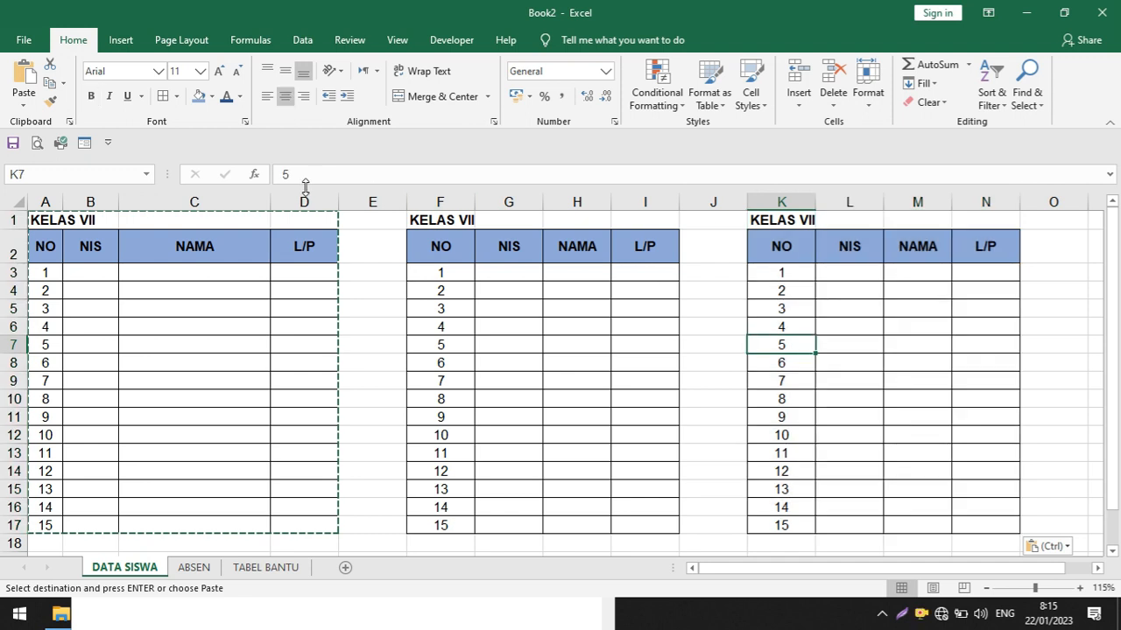
pyautogui.click(381, 341)
pyautogui.press('Escape')
pyautogui.press('Escape')
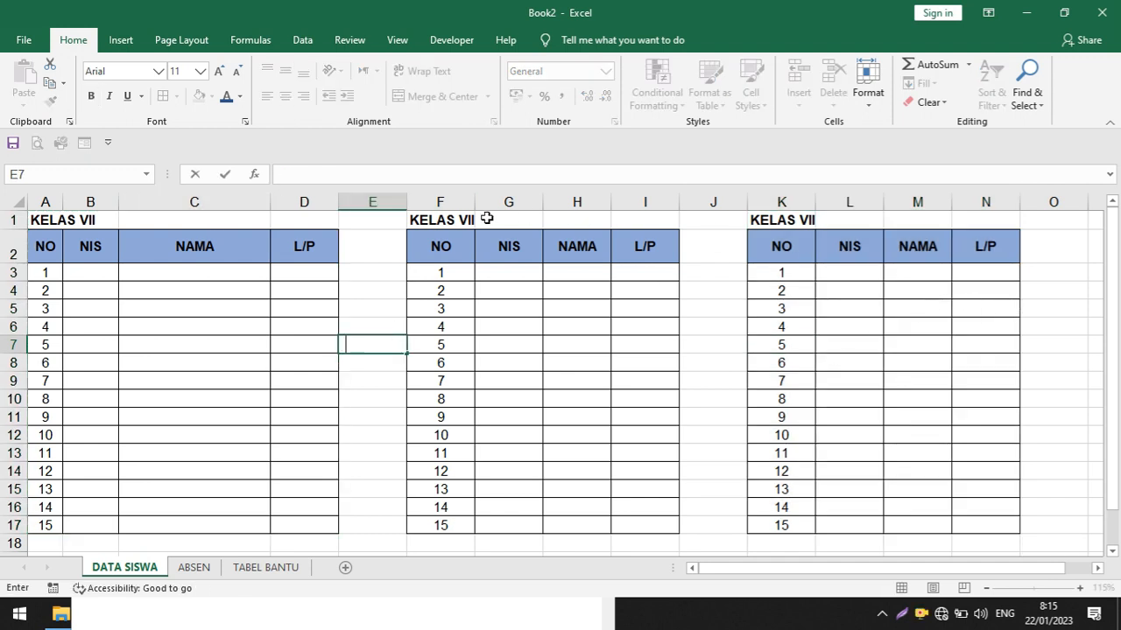
# Retitle the two copied tables KELAS VIII in cell F1 and KELAS IX in cell K1
pyautogui.click(432, 218)
pyautogui.click(341, 172)
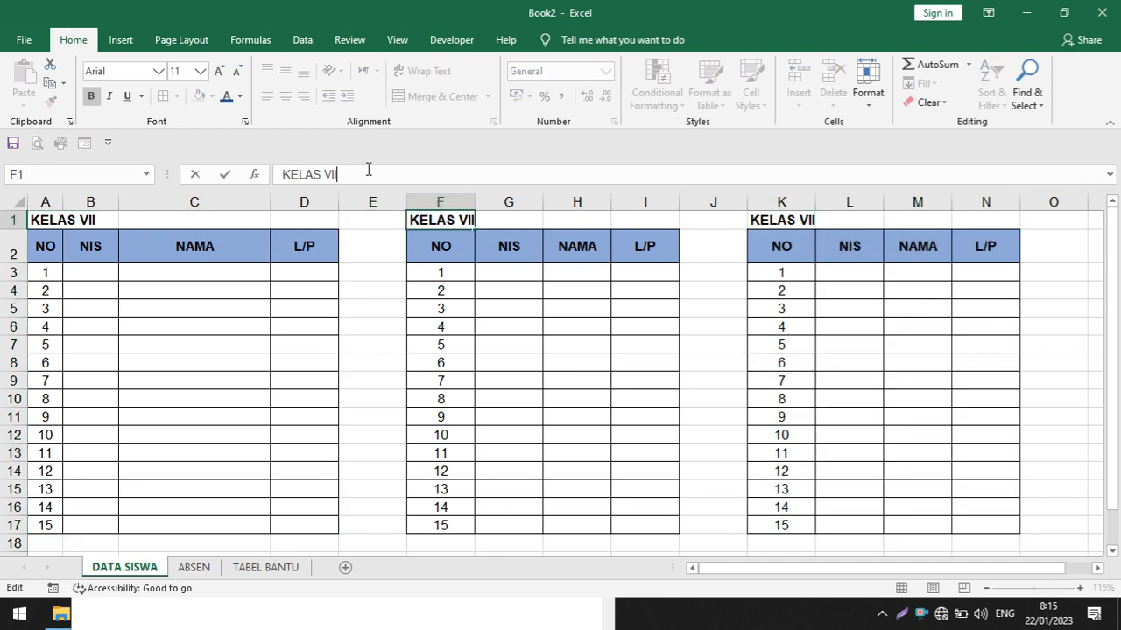
pyautogui.write('I')
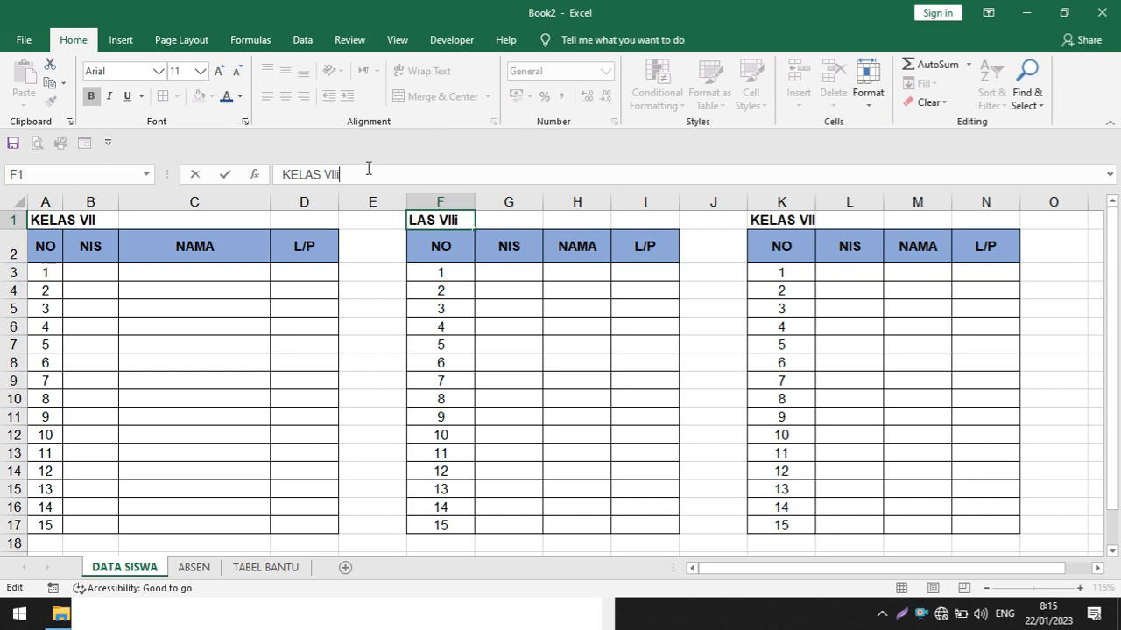
pyautogui.press('Tab')
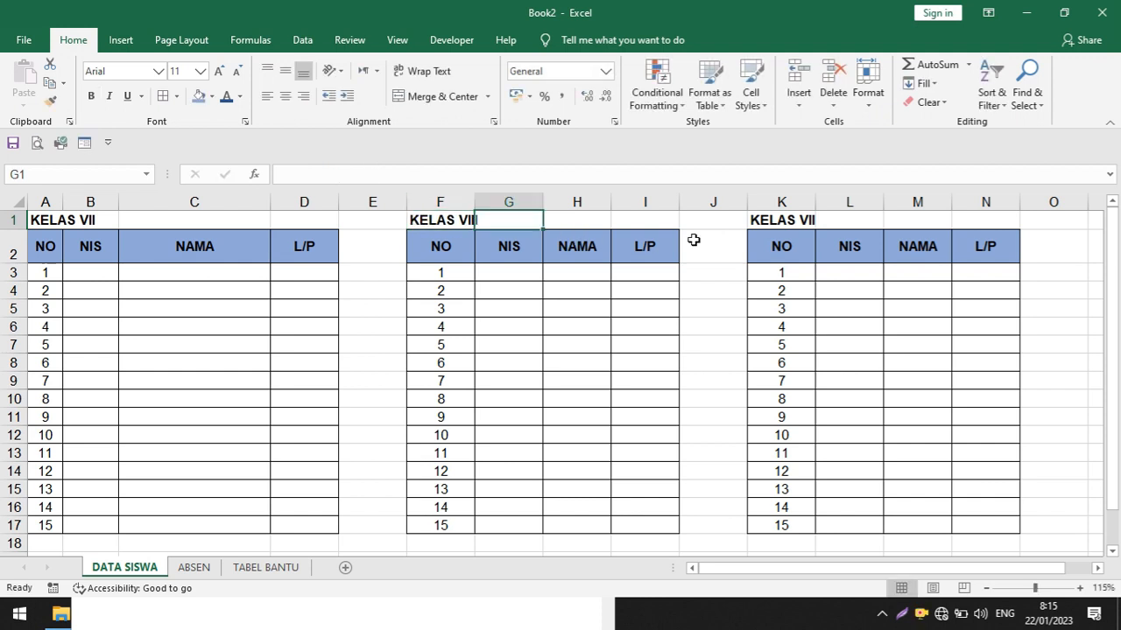
pyautogui.click(785, 223)
pyautogui.click(499, 171)
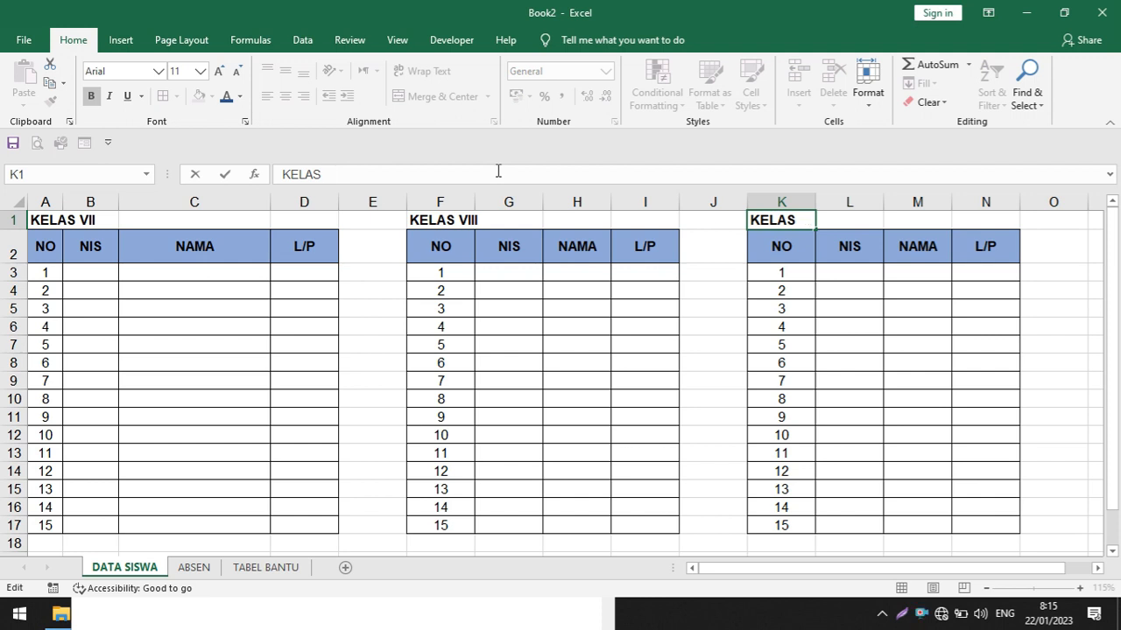
pyautogui.click(510, 285)
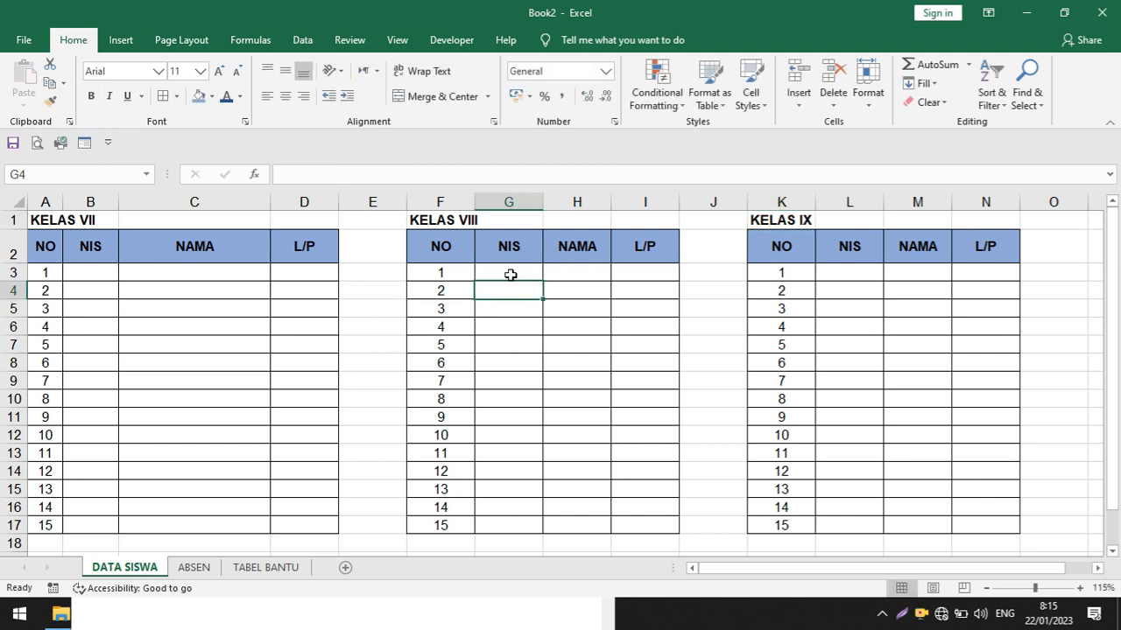
# Widen the NIS columns G, L and B, and narrow the NO columns K and F
pyautogui.moveTo(538, 197); pyautogui.dragTo(625, 198)
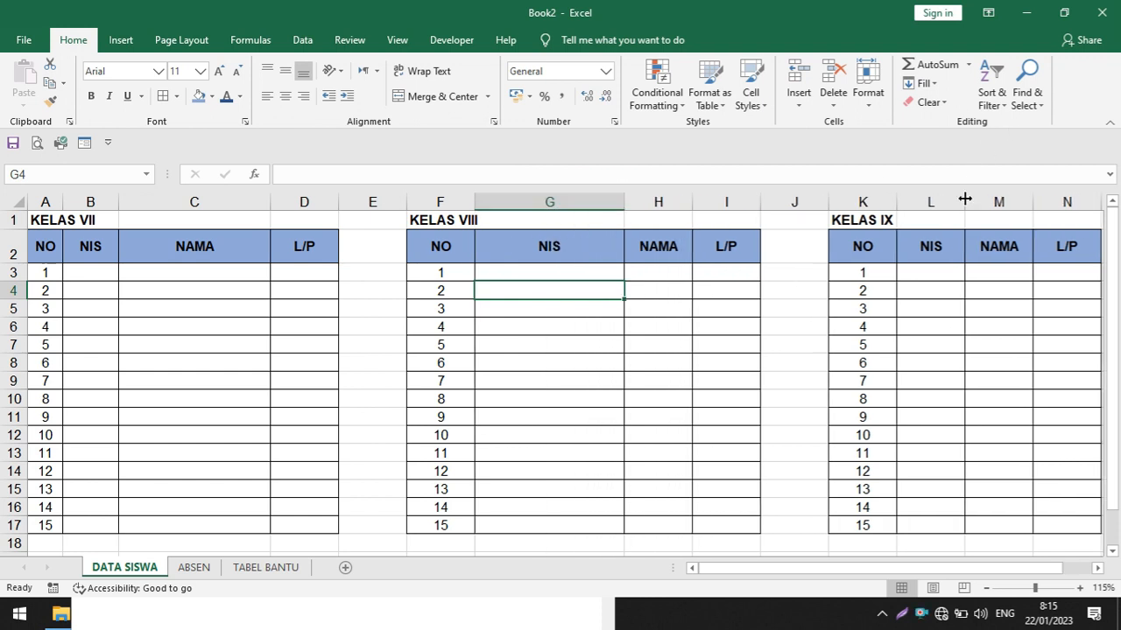
pyautogui.moveTo(965, 200); pyautogui.dragTo(1046, 199)
pyautogui.moveTo(898, 201); pyautogui.dragTo(880, 203)
pyautogui.moveTo(474, 202); pyautogui.dragTo(448, 201)
pyautogui.moveTo(120, 202); pyautogui.dragTo(150, 205)
pyautogui.moveTo(794, 284); pyautogui.dragTo(838, 283)
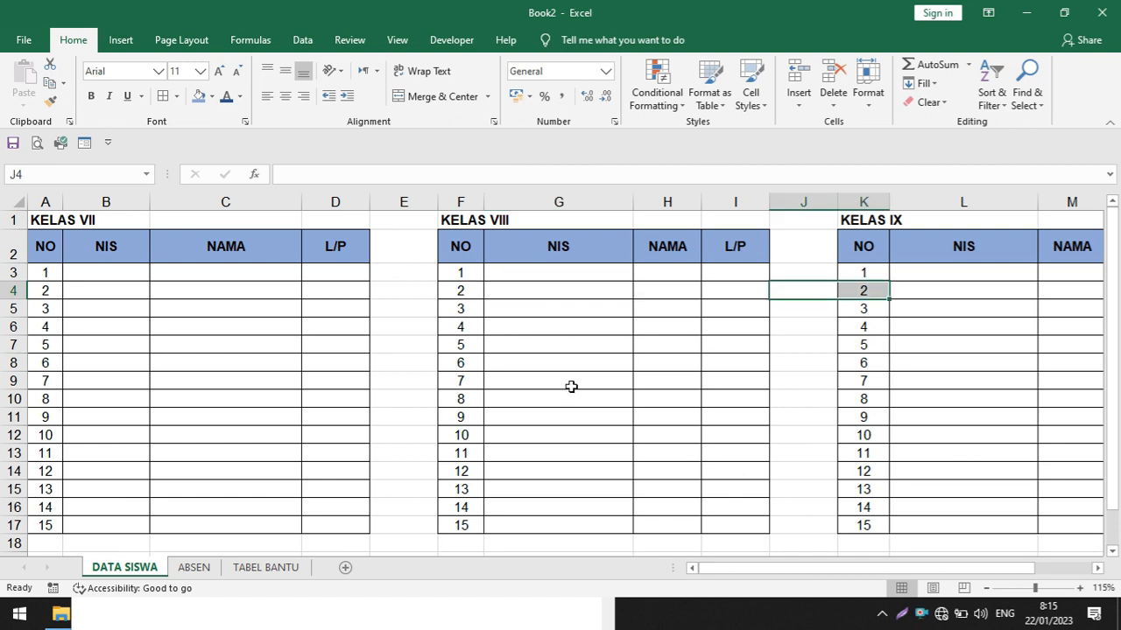
pyautogui.scroll(-2, 571, 386)
pyautogui.scroll(2, 571, 387)
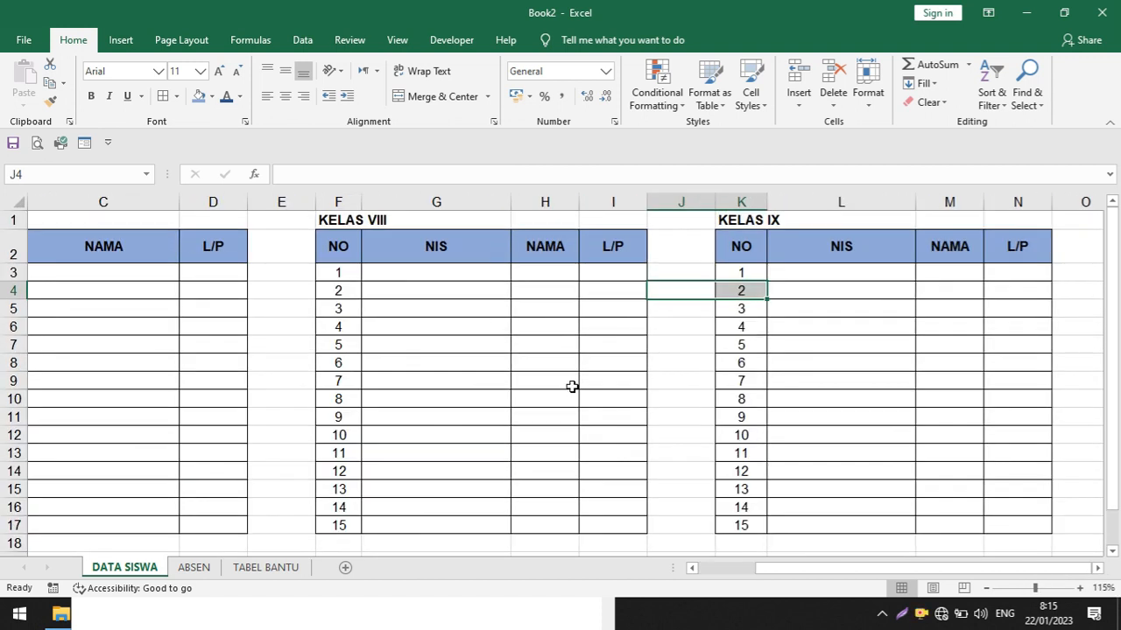
pyautogui.moveTo(782, 569); pyautogui.dragTo(701, 567)
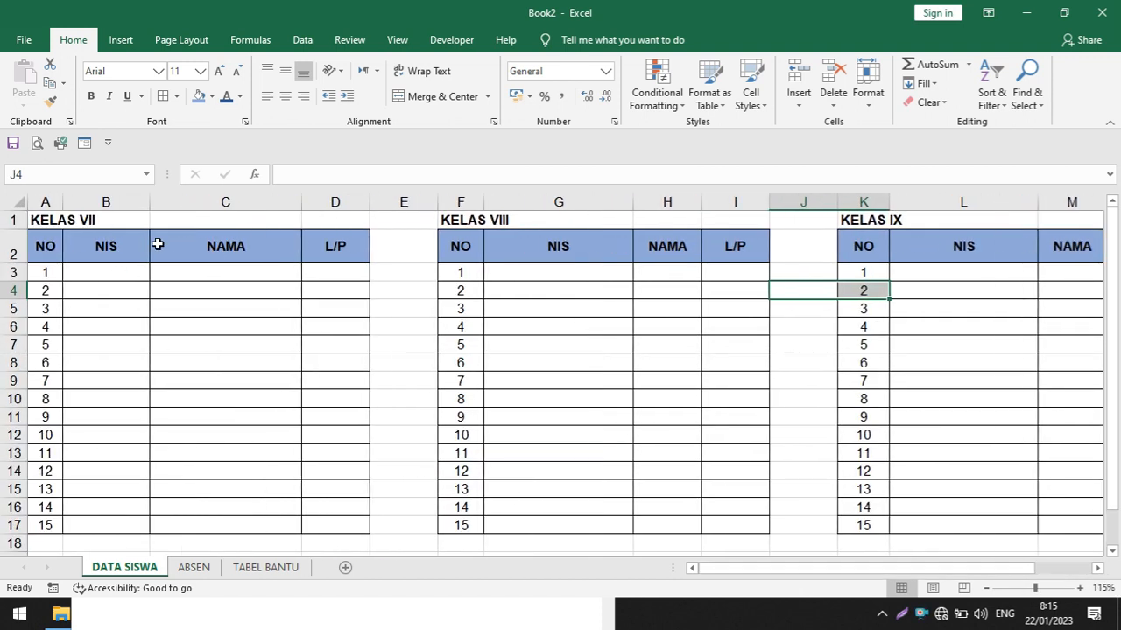
pyautogui.click(195, 272)
pyautogui.click(201, 384)
pyautogui.click(117, 325)
pyautogui.click(259, 381)
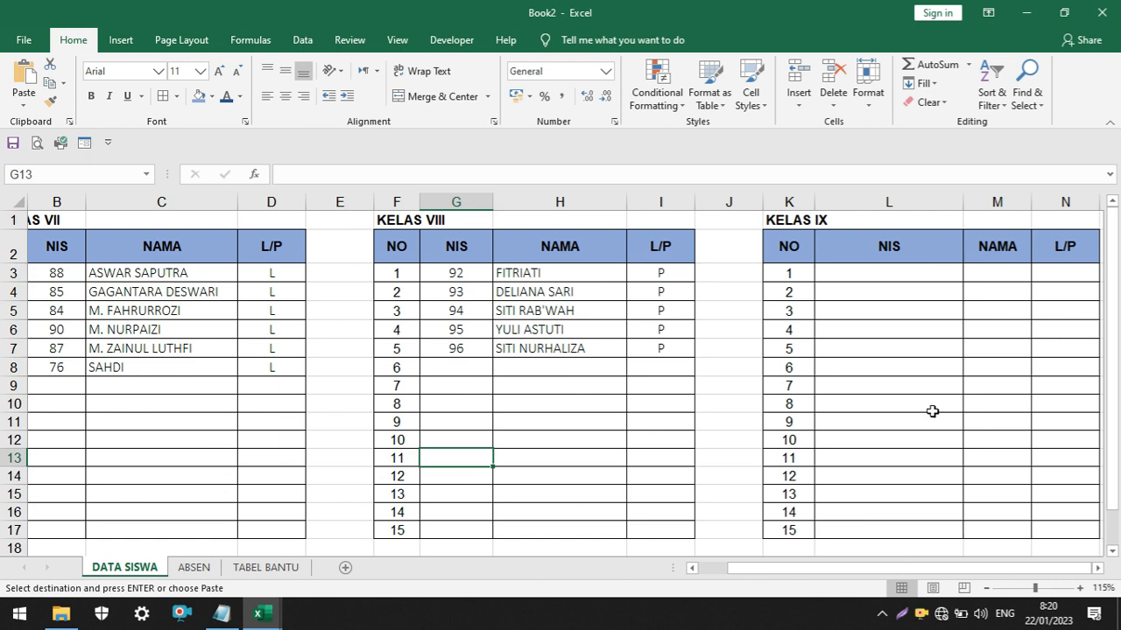
# Paste the copied student records into the KELAS IX table starting at cell L3
pyautogui.click(864, 277)
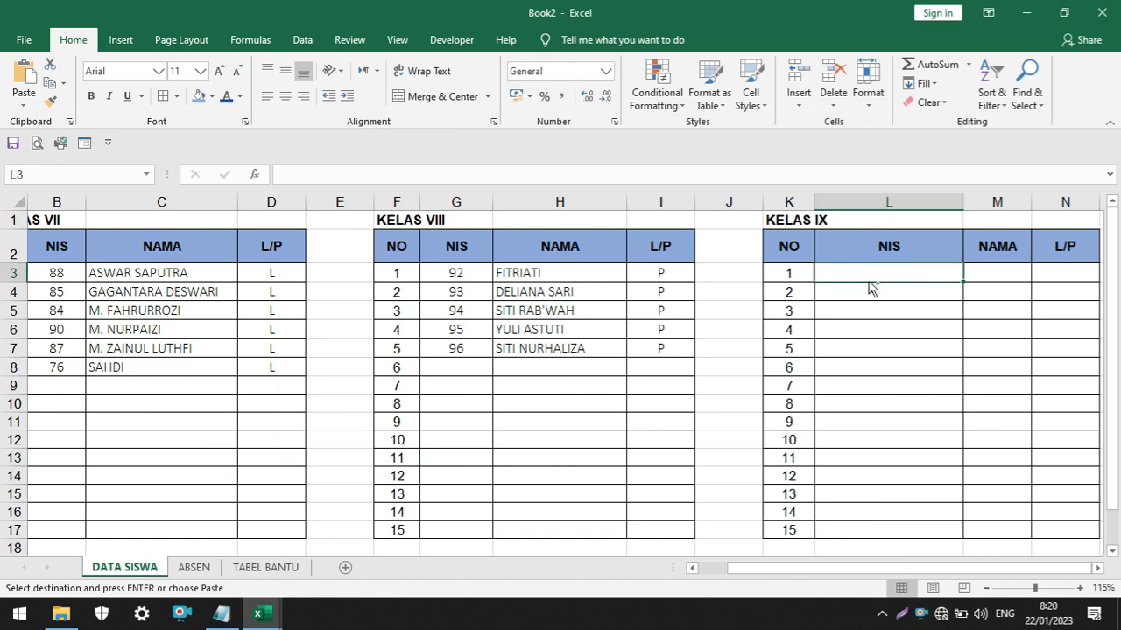
pyautogui.write('80\tABDULLAH\tL 65\tM.JALALUD\tL 70\tM.RIZWAN\tL 68\tSAEPUDDU\tL 105\tMASHUDI\tL')
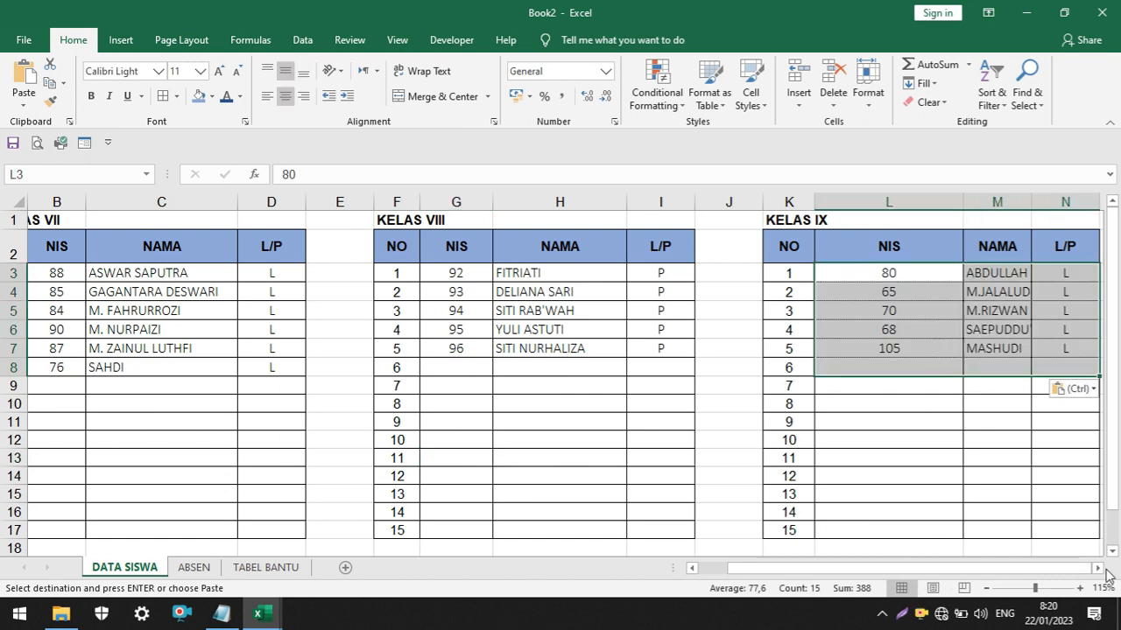
pyautogui.click(1098, 569)
pyautogui.click(1098, 569)
pyautogui.click(1098, 569)
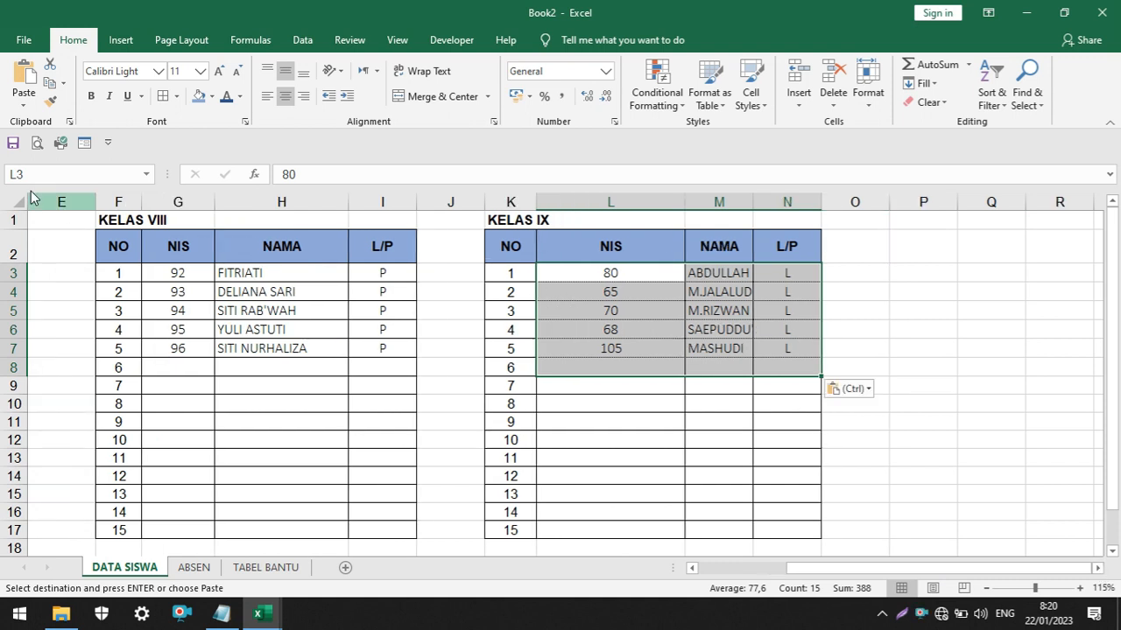
pyautogui.press('Escape')
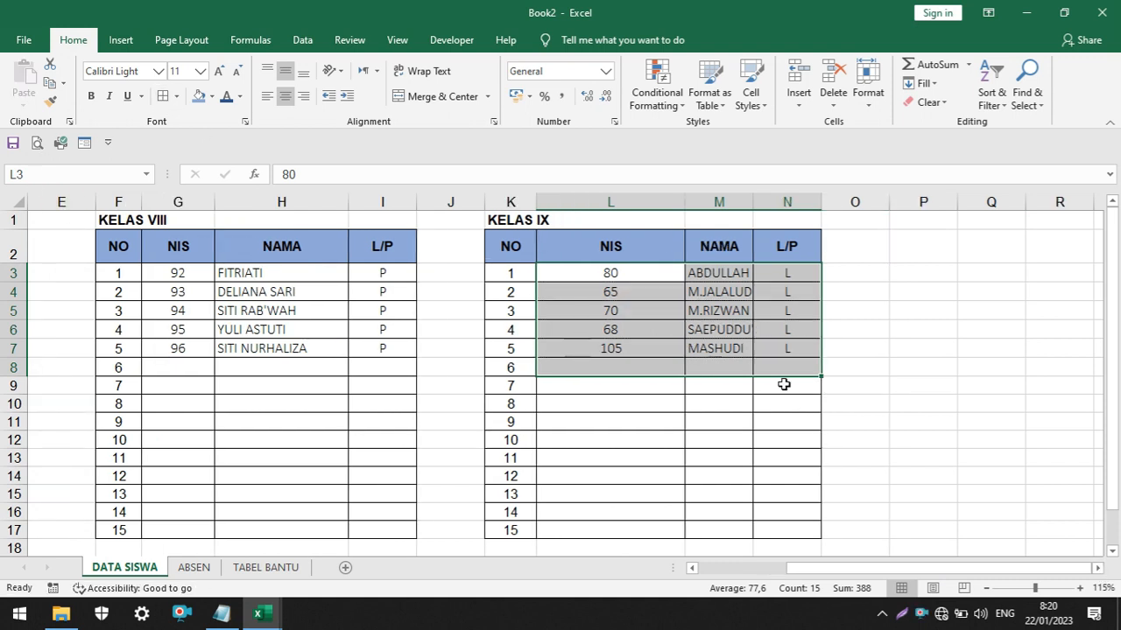
pyautogui.click(853, 368)
# Narrow the NIS column and widen the NAMA column of the KELAS IX table so the full names fit
pyautogui.moveTo(685, 203); pyautogui.dragTo(592, 203)
pyautogui.moveTo(663, 202); pyautogui.dragTo(774, 202)
pyautogui.click(727, 201)
pyautogui.click(763, 254)
pyautogui.click(563, 421)
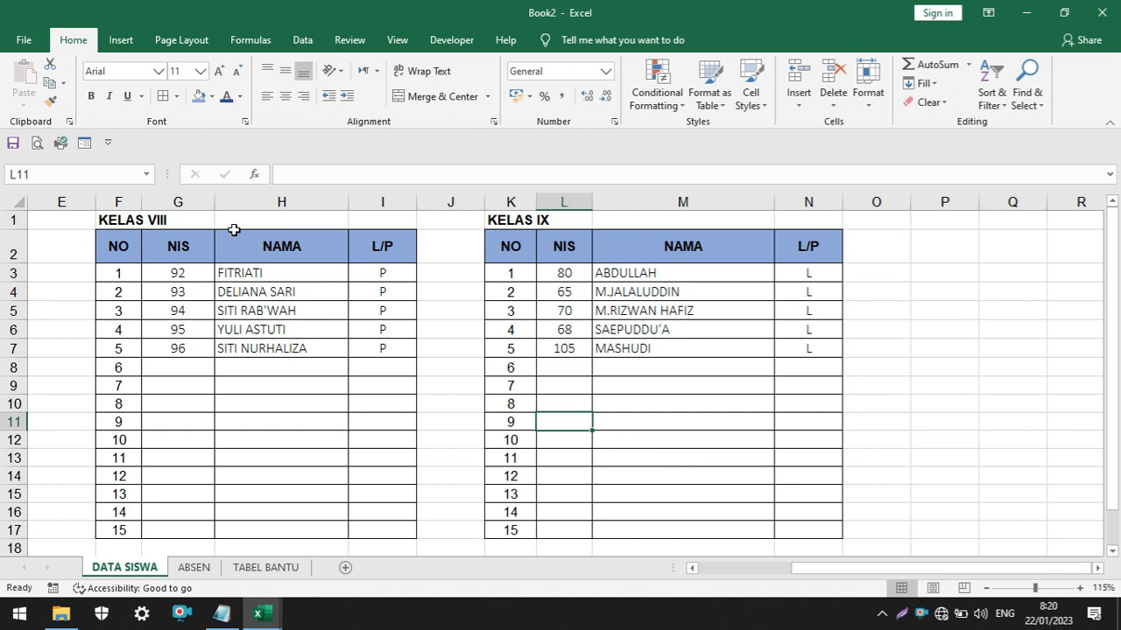
# Narrow the KELAS VIII NIS column and widen the NAMA columns of the KELAS VIII and KELAS VII tables
pyautogui.moveTo(214, 202); pyautogui.dragTo(191, 202)
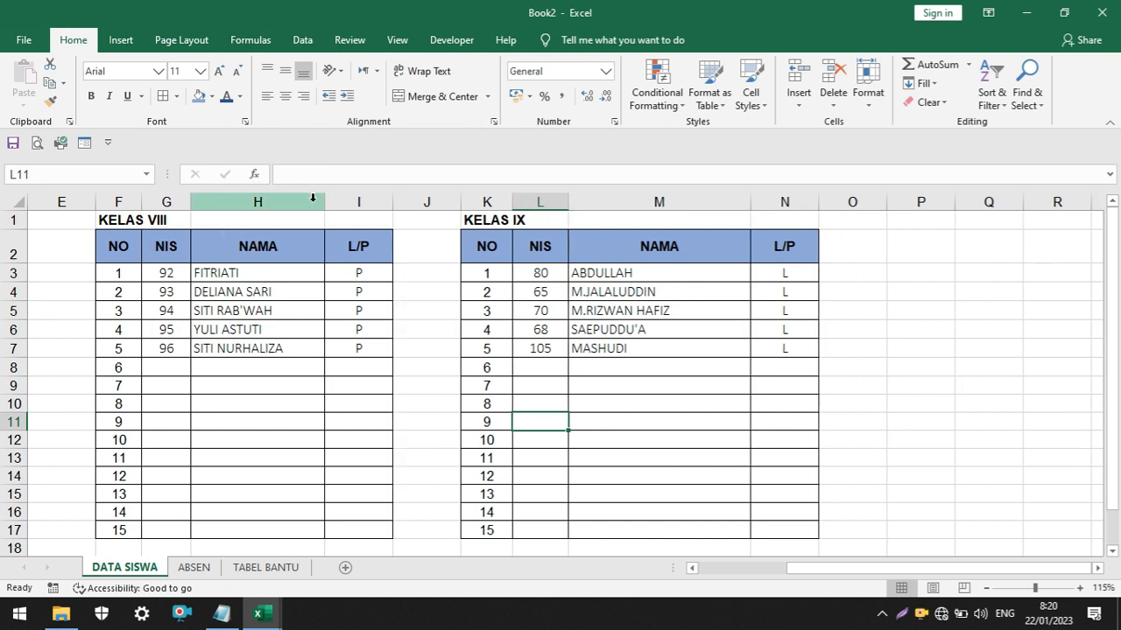
pyautogui.moveTo(324, 202); pyautogui.dragTo(371, 203)
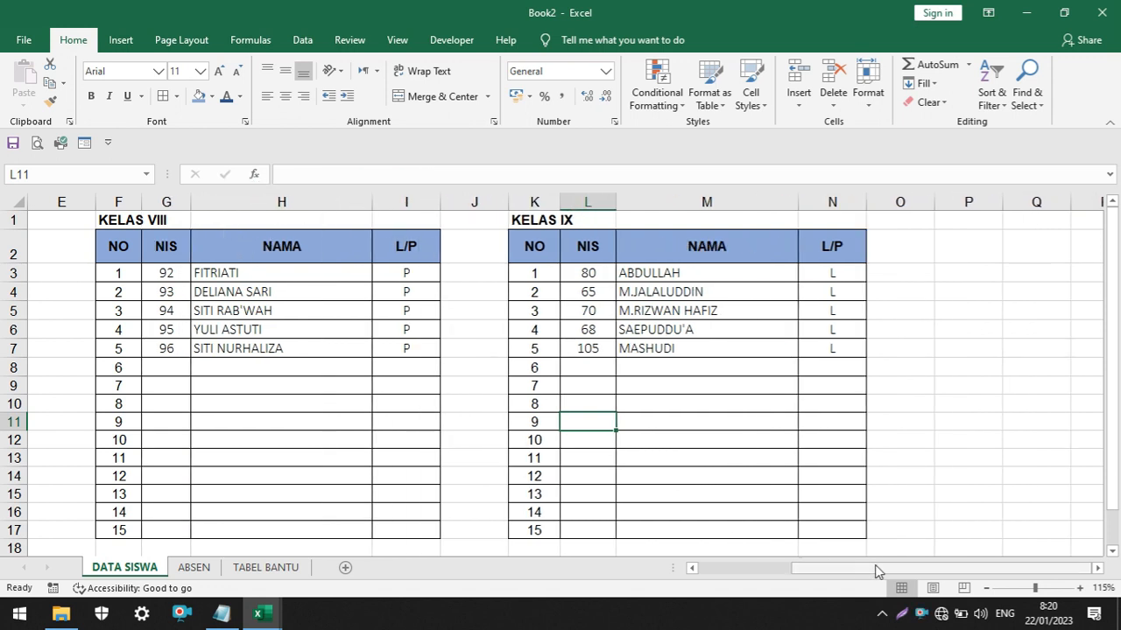
pyautogui.moveTo(876, 568); pyautogui.dragTo(670, 550)
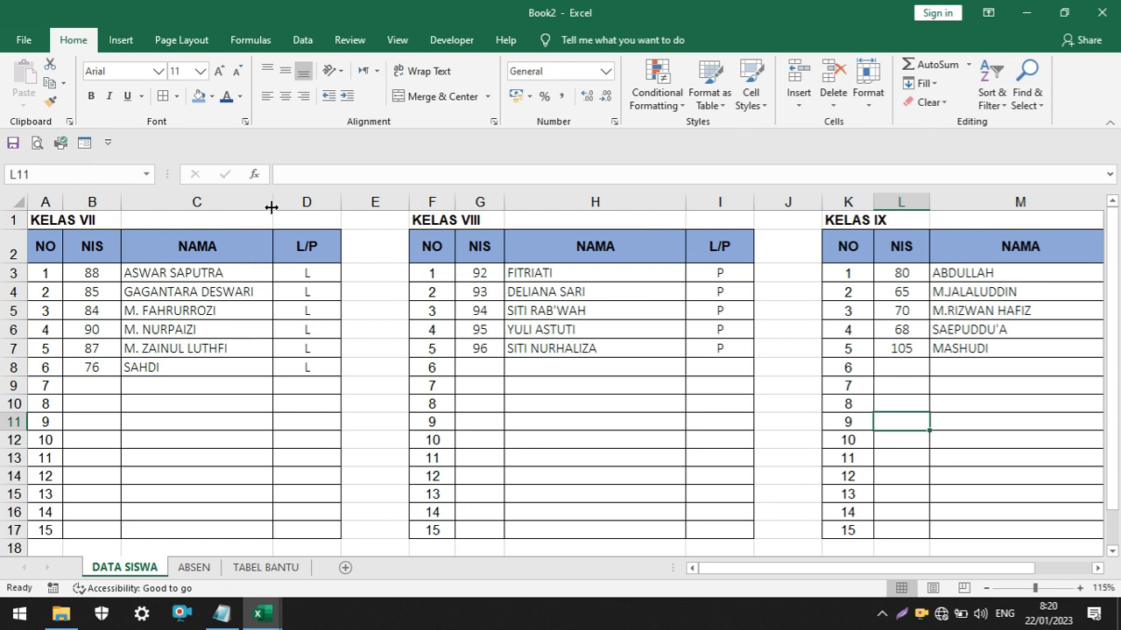
pyautogui.moveTo(272, 203); pyautogui.dragTo(317, 202)
pyautogui.click(707, 418)
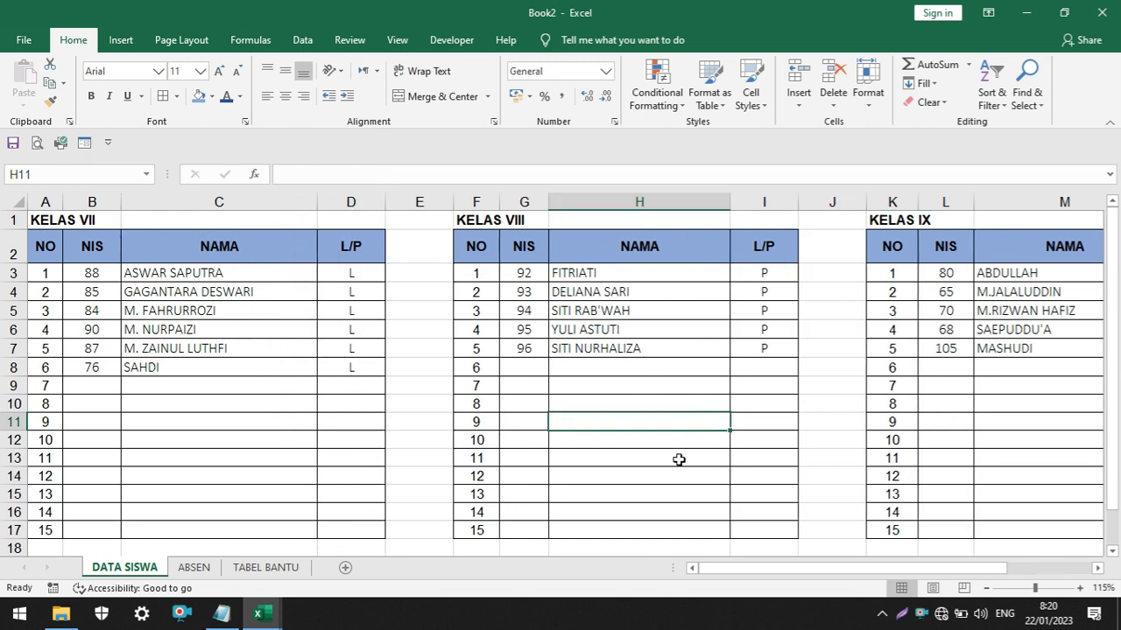
pyautogui.moveTo(914, 568)
pyautogui.mouseDown()
pyautogui.moveTo(1004, 573)
pyautogui.moveTo(921, 574)
pyautogui.mouseUp()
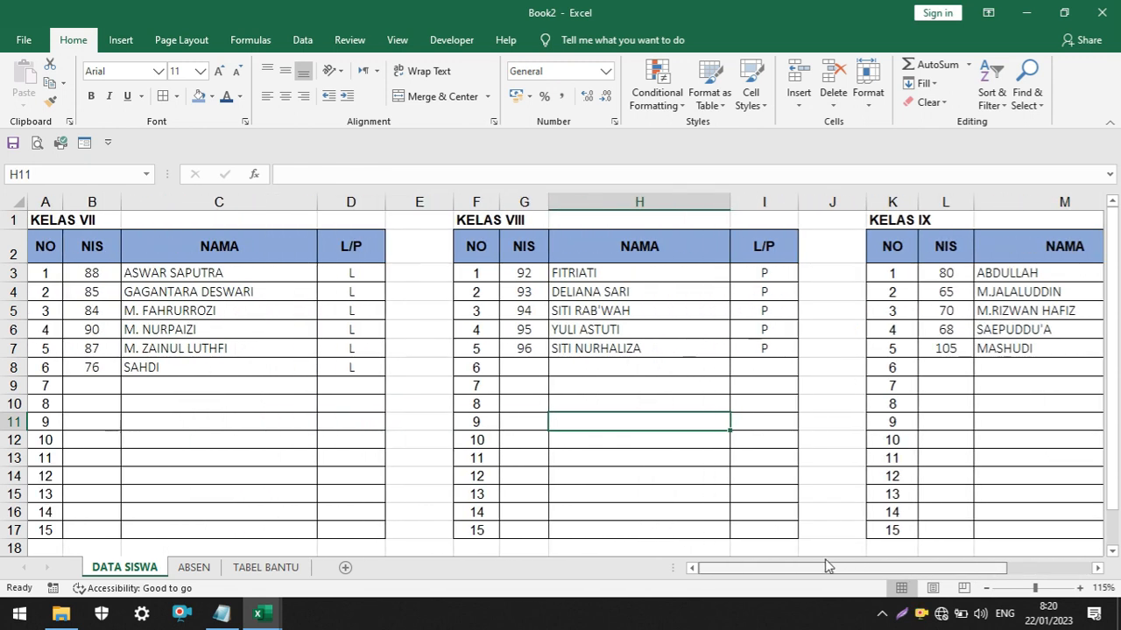
pyautogui.moveTo(832, 572)
pyautogui.mouseDown()
pyautogui.moveTo(910, 574)
pyautogui.moveTo(810, 567)
pyautogui.mouseUp()
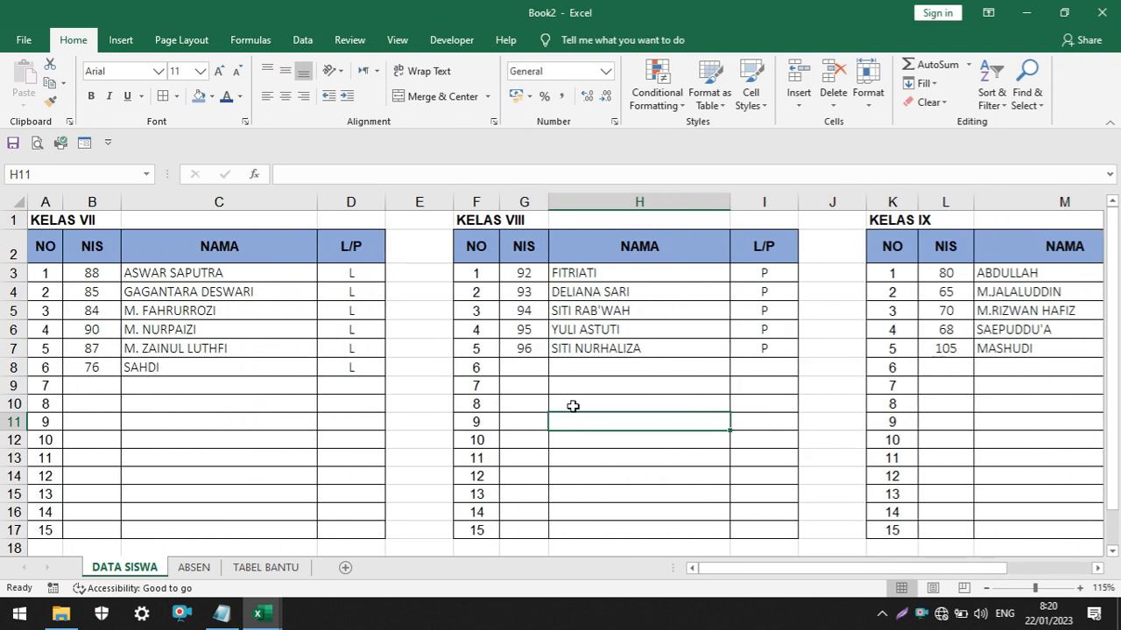
# Enter the title ABSEN SISWA in cell A1 of the ABSEN sheet
pyautogui.click(194, 567)
pyautogui.click(268, 361)
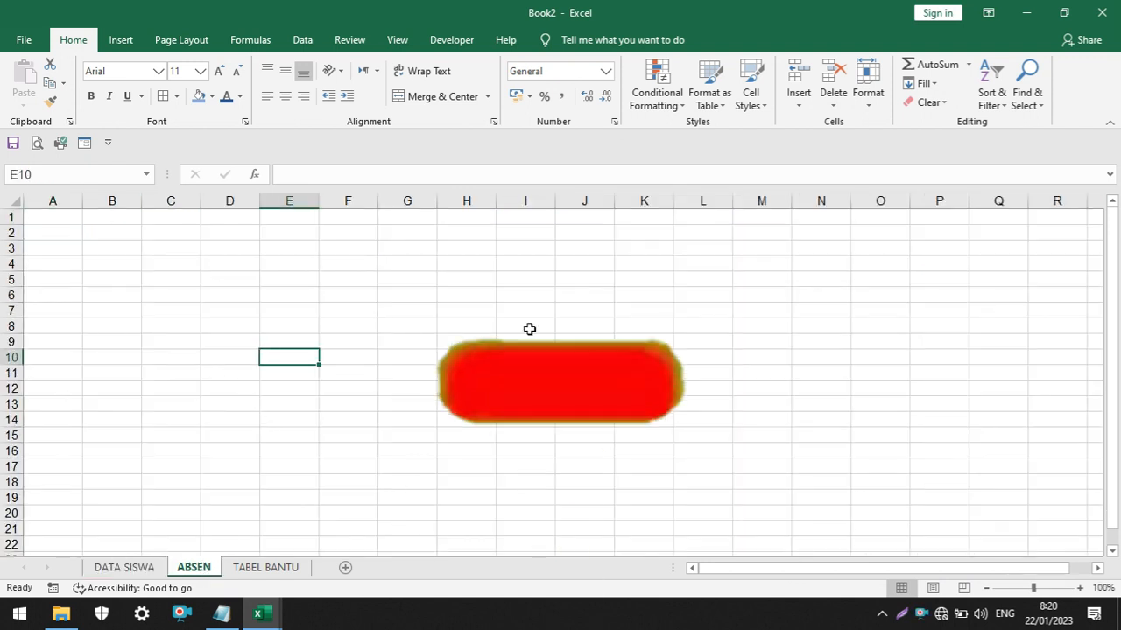
pyautogui.click(44, 221)
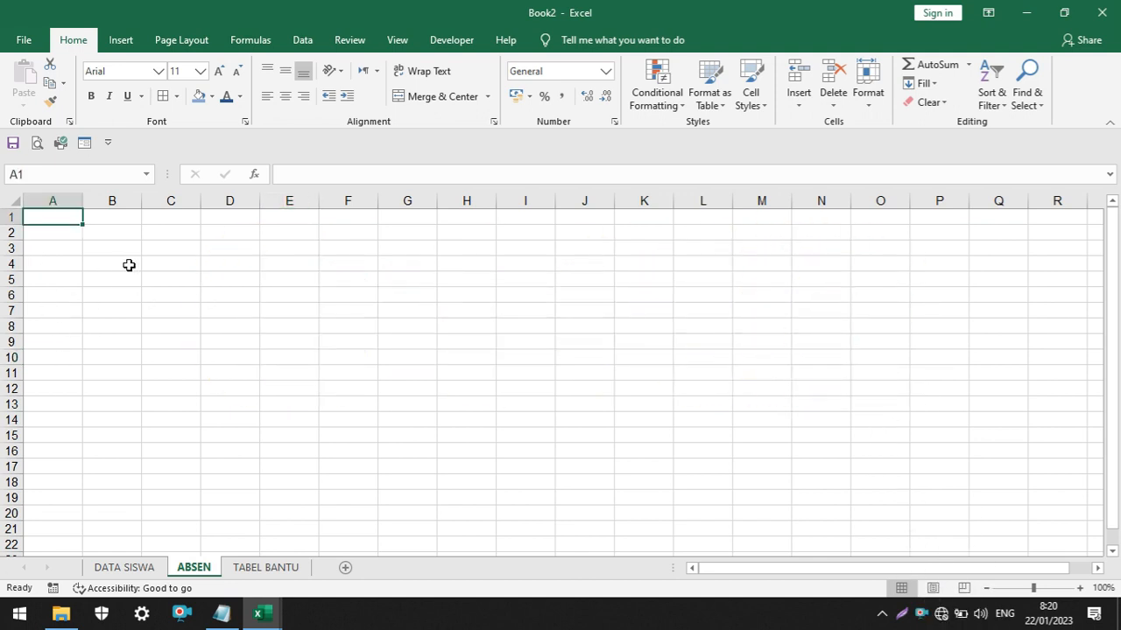
pyautogui.scroll(7, 129, 264)
pyautogui.write('A')
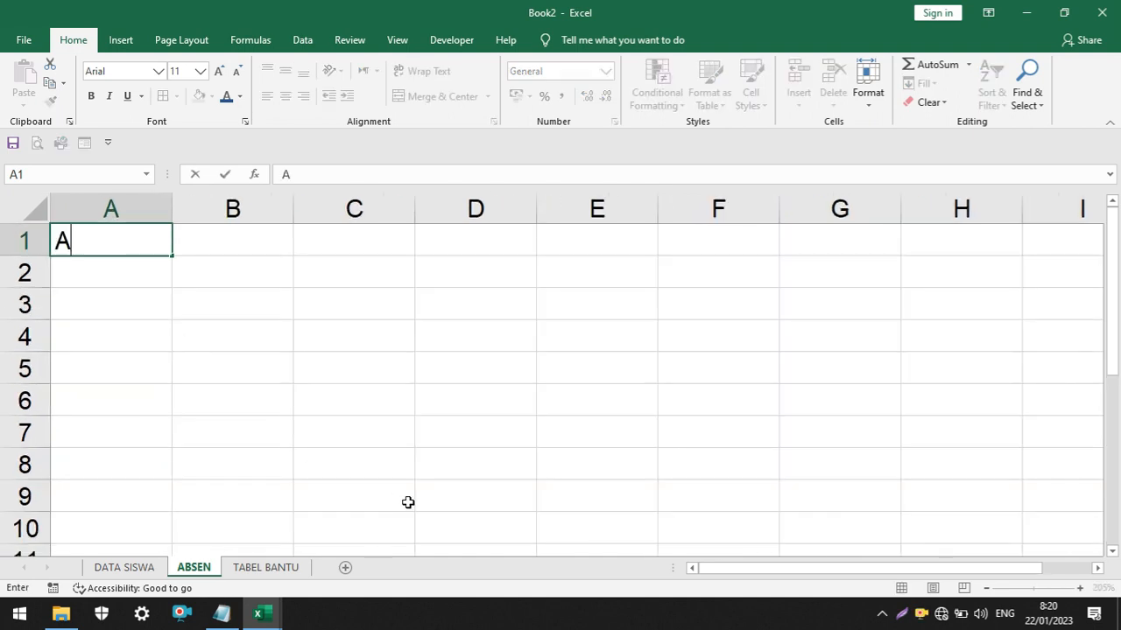
pyautogui.write('BSEN SIS')
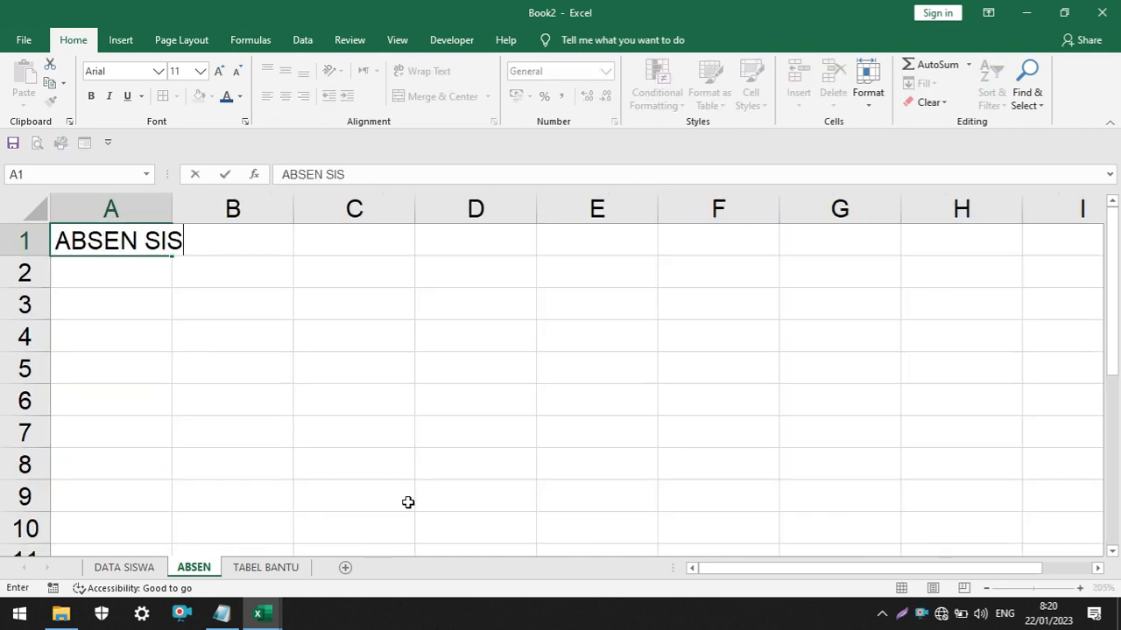
pyautogui.write('WA')
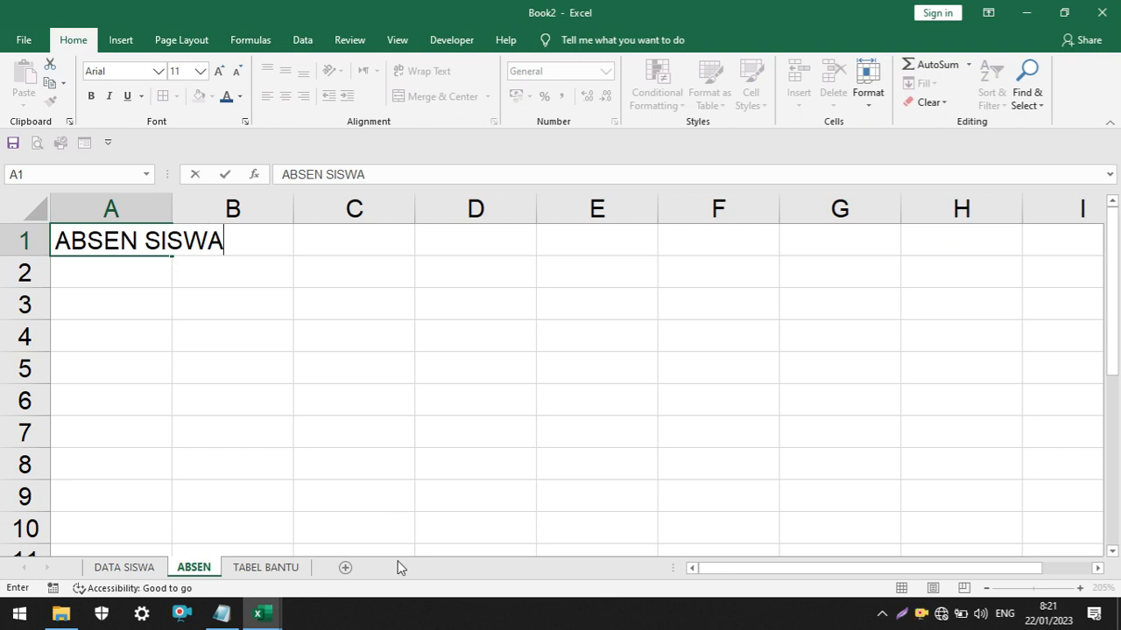
pyautogui.press('Return')
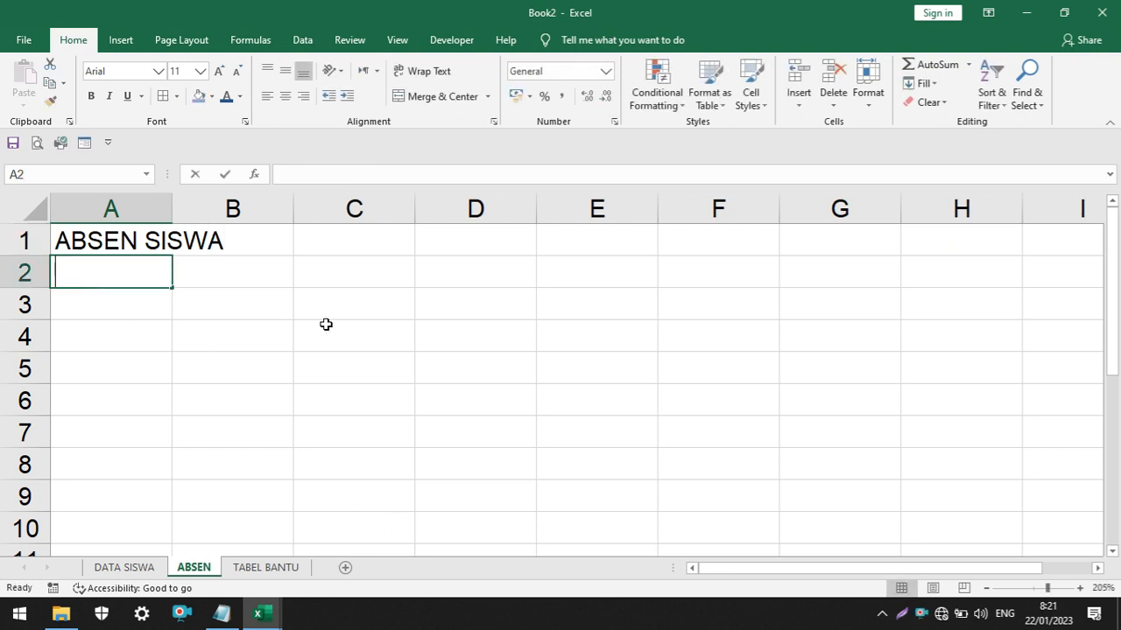
# Enter the school name SMP CENDEKIA INDAH JAYA in cell A2, below the sheet title
pyautogui.write('SMP')
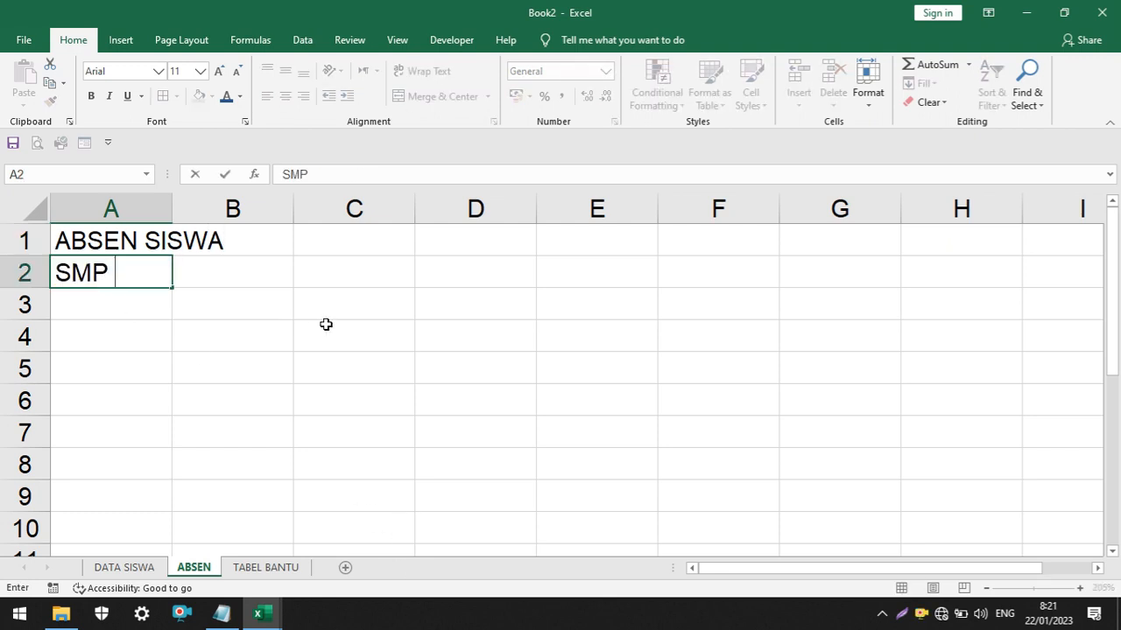
pyautogui.write(' CENDEKIA ')
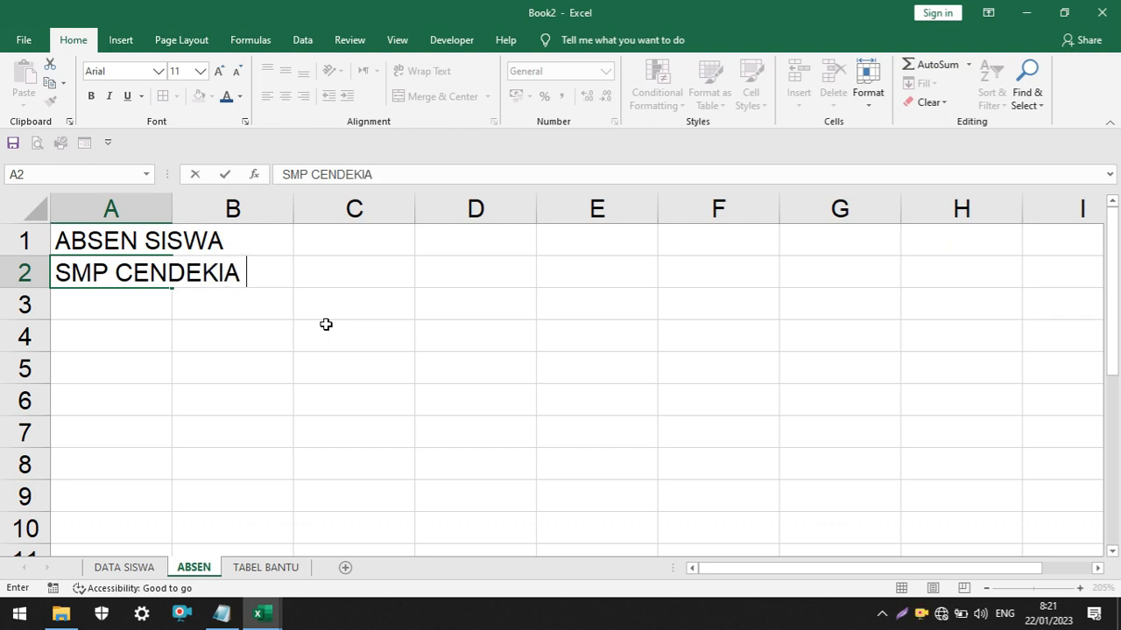
pyautogui.write('INDAH JAYA')
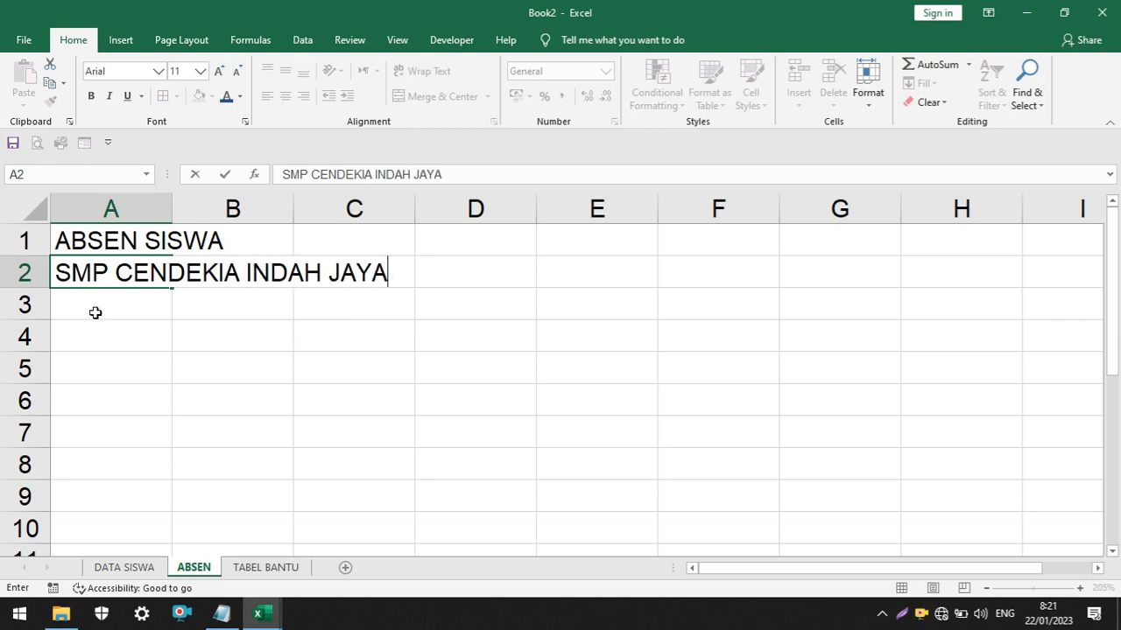
pyautogui.press('Return')
# Enter the school year line TAHUN PELAJARAN 2022/2023 in cell A3
pyautogui.write('T')
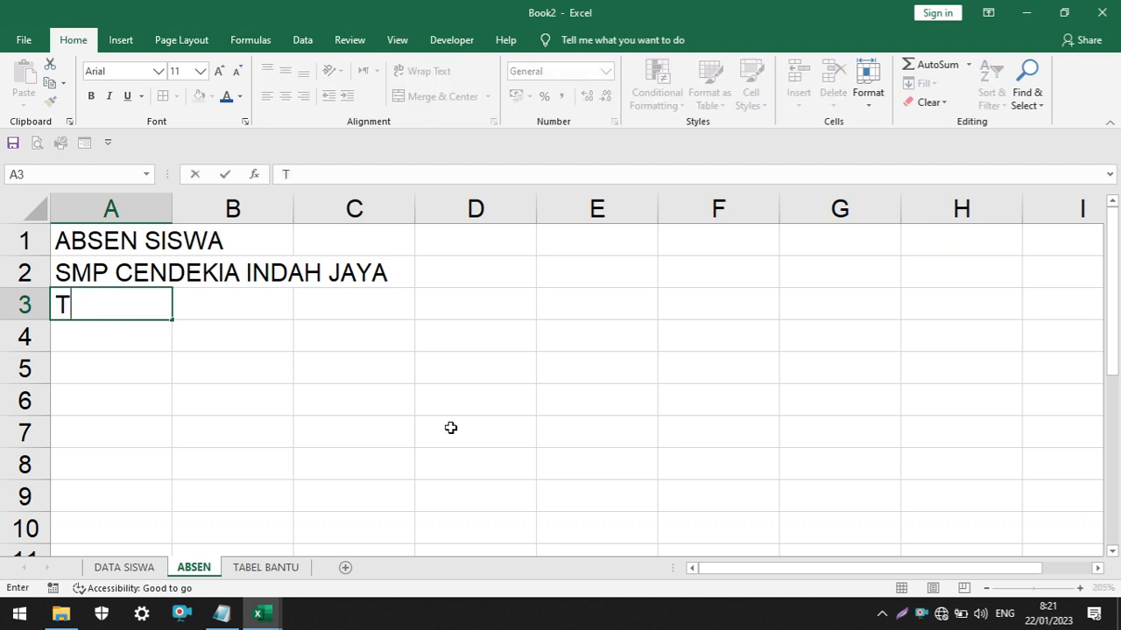
pyautogui.write('AHUN PE')
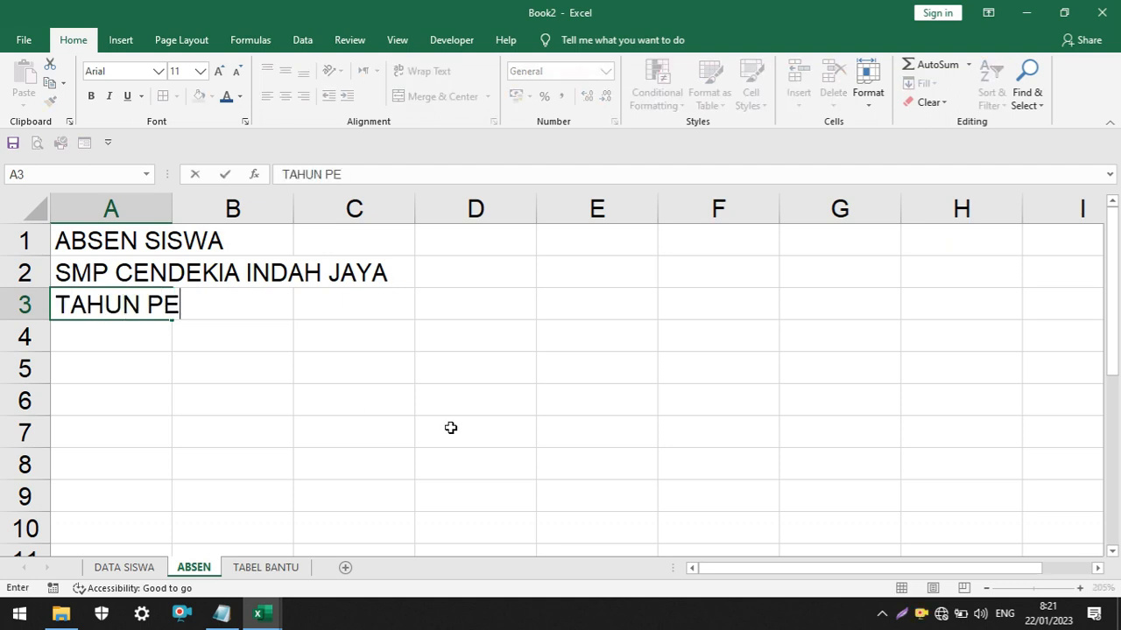
pyautogui.write('LAJARAN 20')
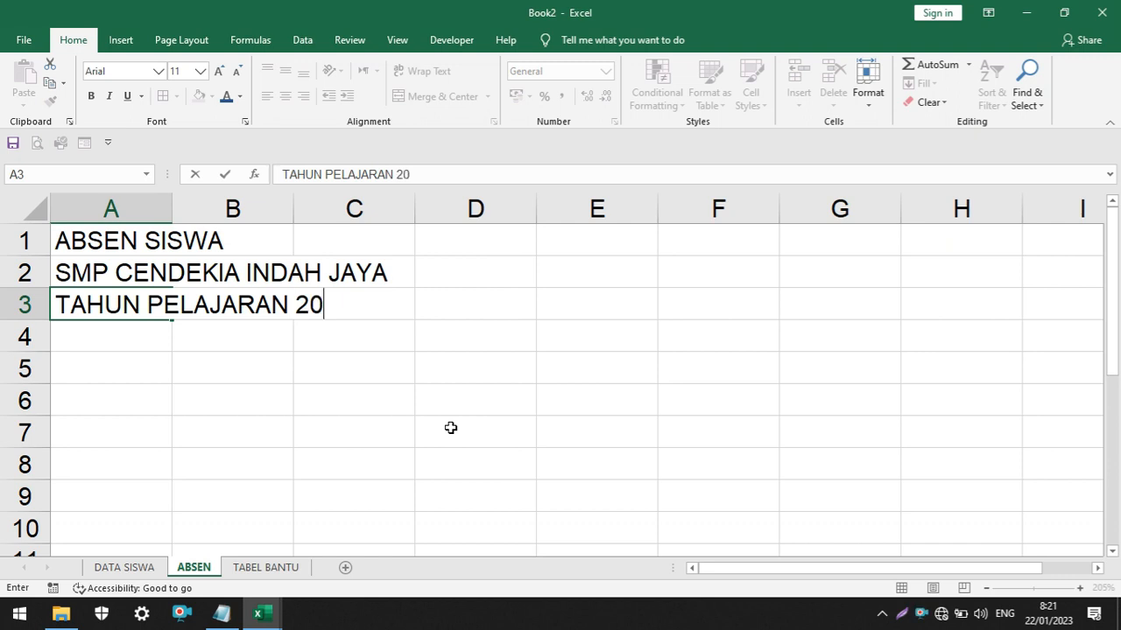
pyautogui.write('22/2023')
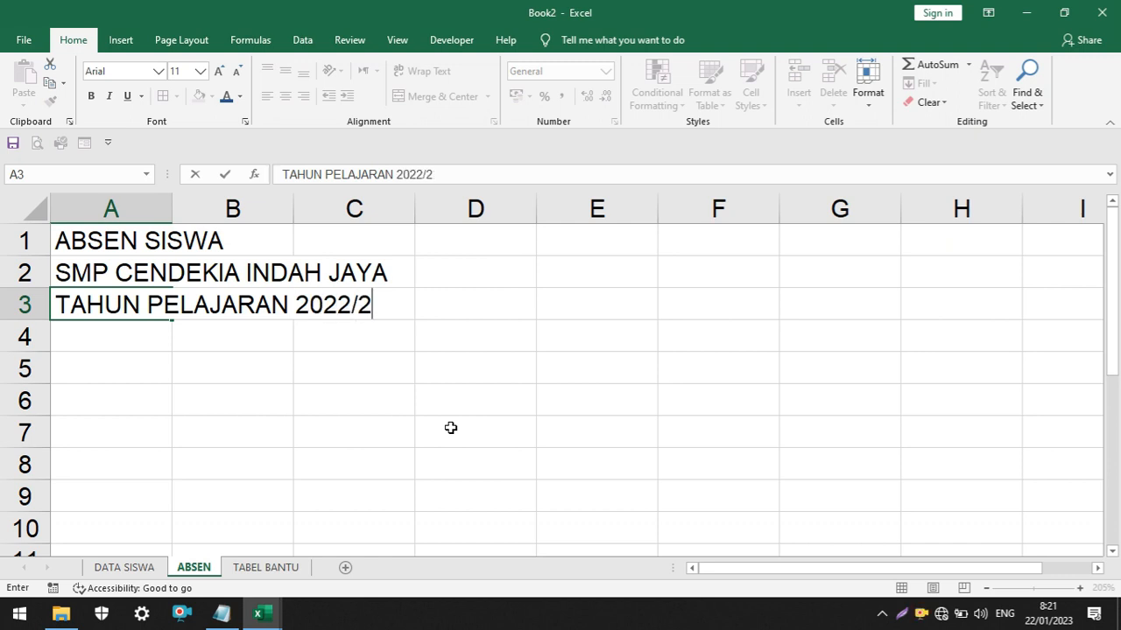
pyautogui.click(384, 431)
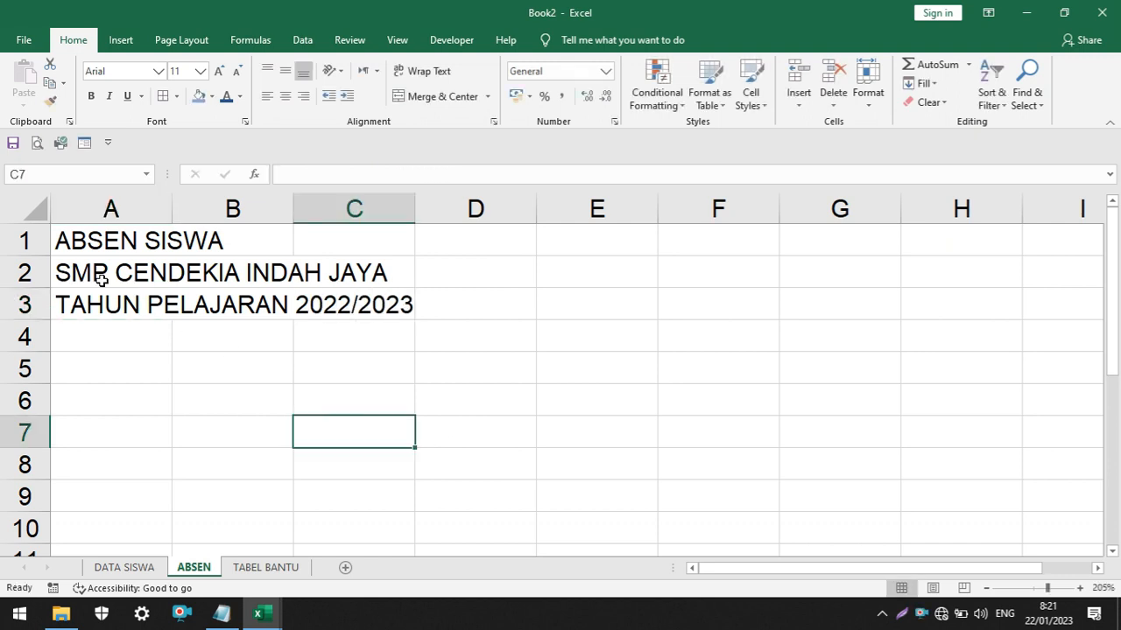
# Make the three title lines in A1:A3 bold and enlarge the school name in A2 to font size 14
pyautogui.moveTo(72, 232); pyautogui.dragTo(55, 300)
pyautogui.click(92, 94)
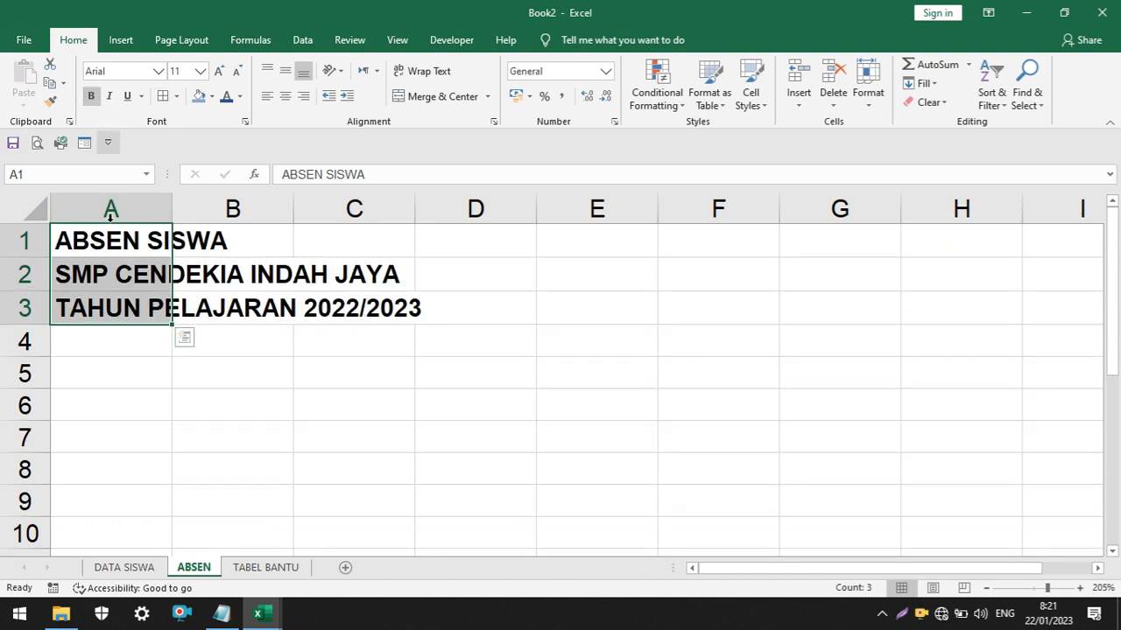
pyautogui.press('Down')
pyautogui.click(85, 241)
pyautogui.click(81, 279)
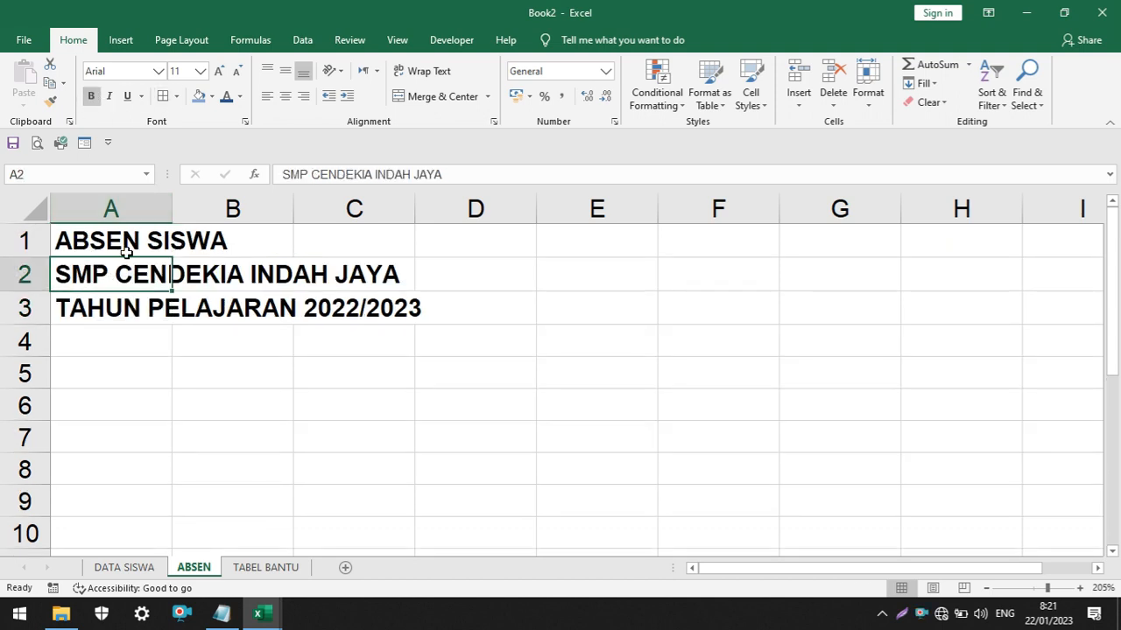
pyautogui.click(219, 71)
pyautogui.moveTo(451, 477); pyautogui.dragTo(440, 450)
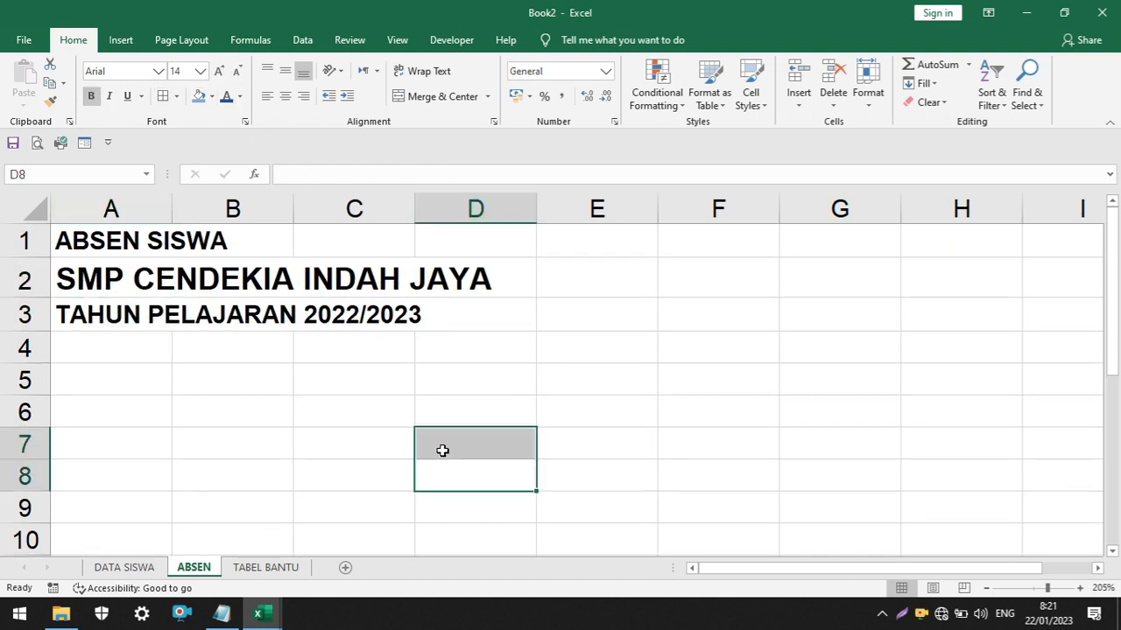
# Shrink row 4 to a thin spacer row and enter the label BULAN in cell A5
pyautogui.scroll(-1, 320, 377)
pyautogui.click(96, 354)
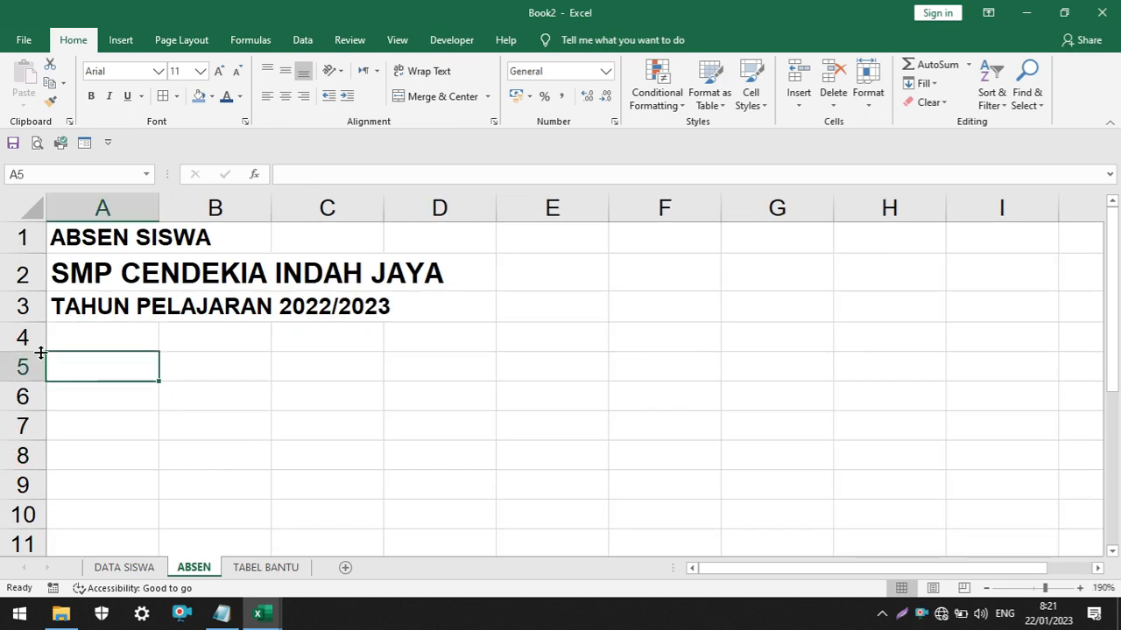
pyautogui.moveTo(23, 352); pyautogui.dragTo(24, 330)
pyautogui.click(83, 403)
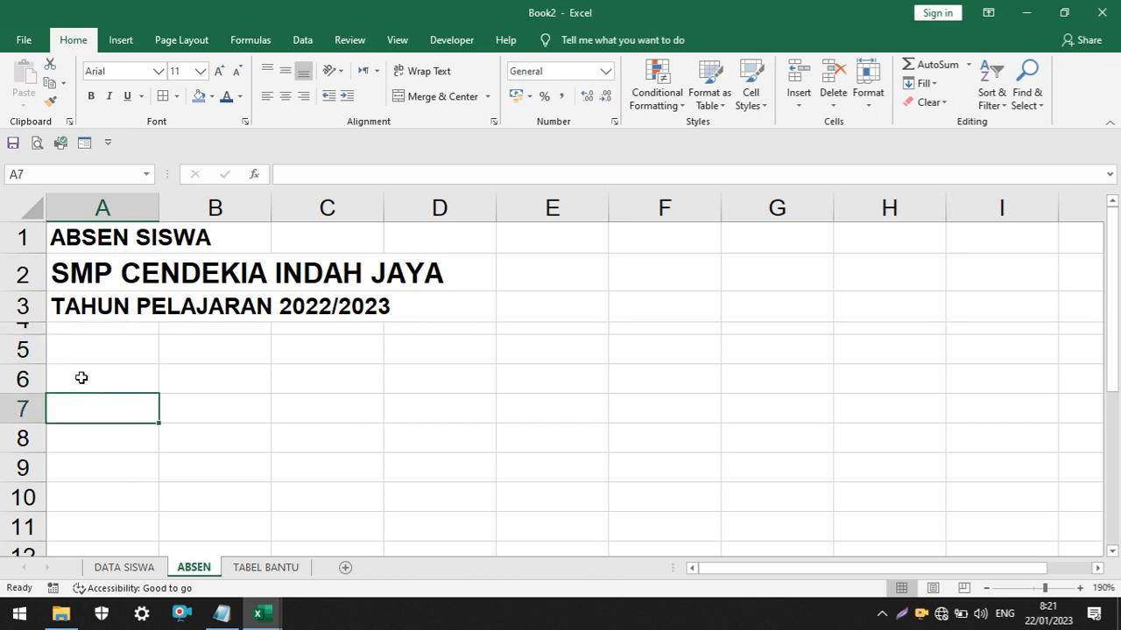
pyautogui.click(74, 354)
pyautogui.write('BULAN')
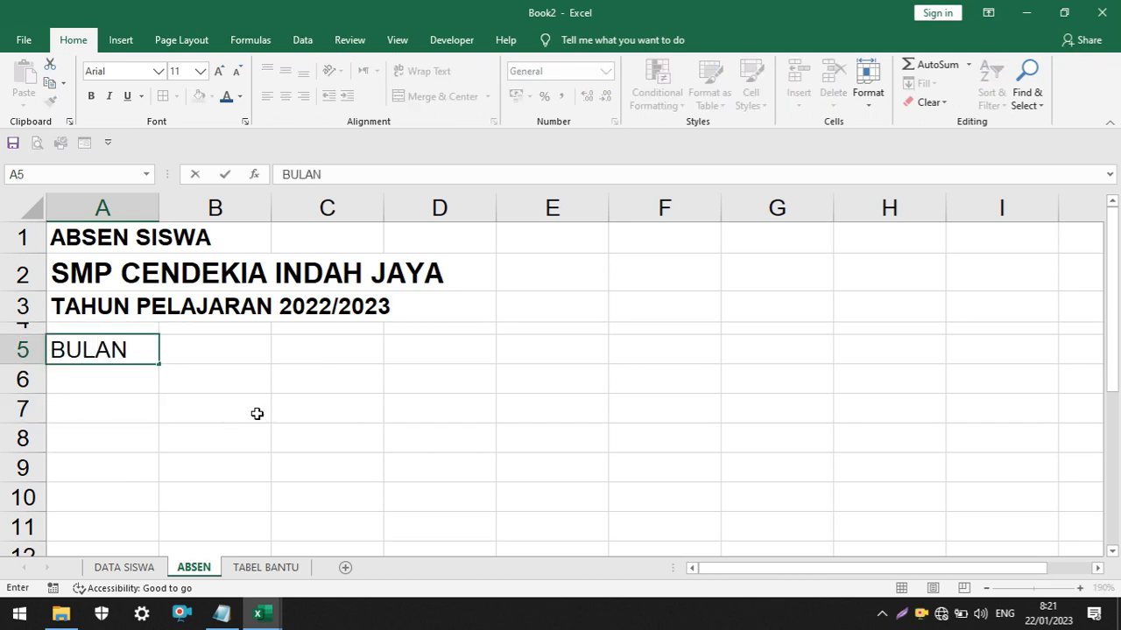
pyautogui.press('Return')
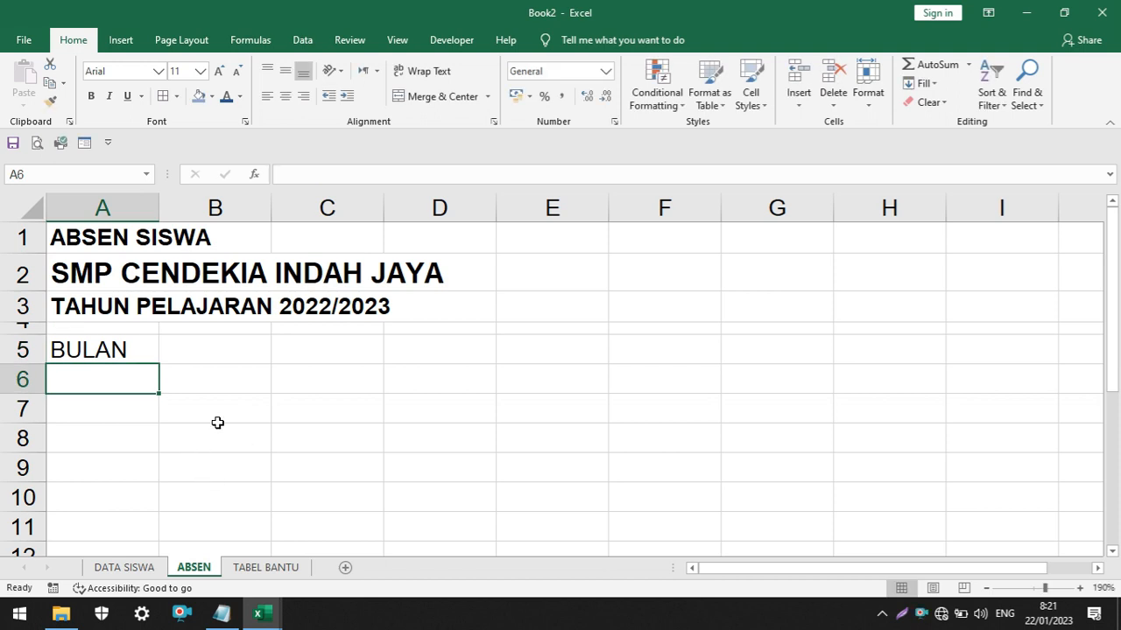
# Shrink row 6 to a thin spacer row between BULAN and the table heading row
pyautogui.scroll(-1, 218, 425)
pyautogui.click(121, 320)
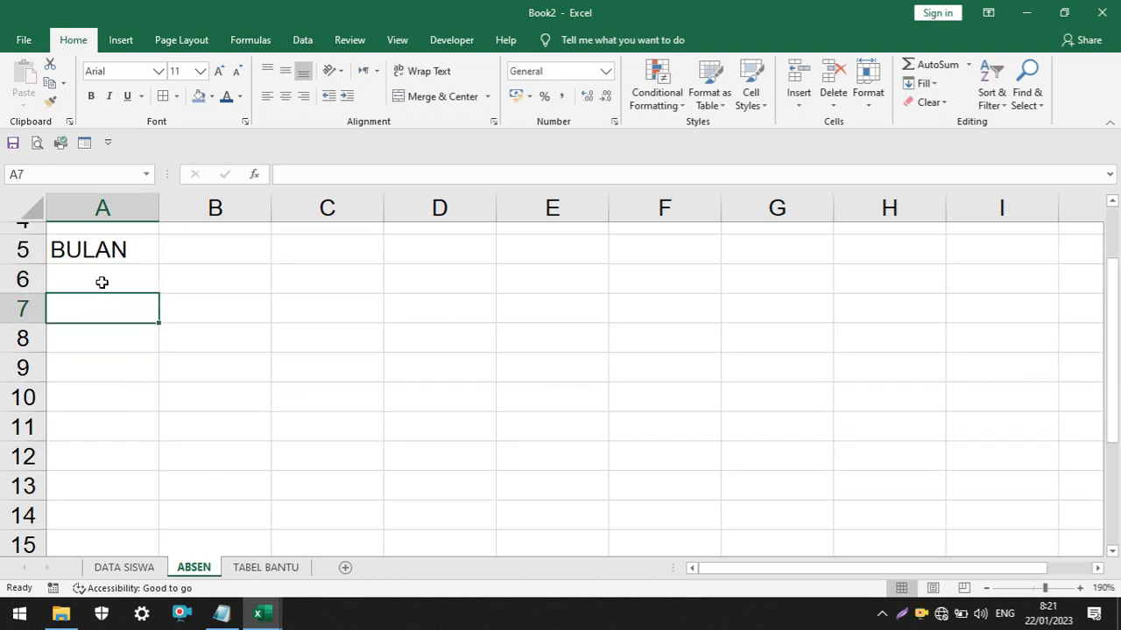
pyautogui.click(102, 280)
pyautogui.click(108, 310)
pyautogui.moveTo(29, 295); pyautogui.dragTo(30, 278)
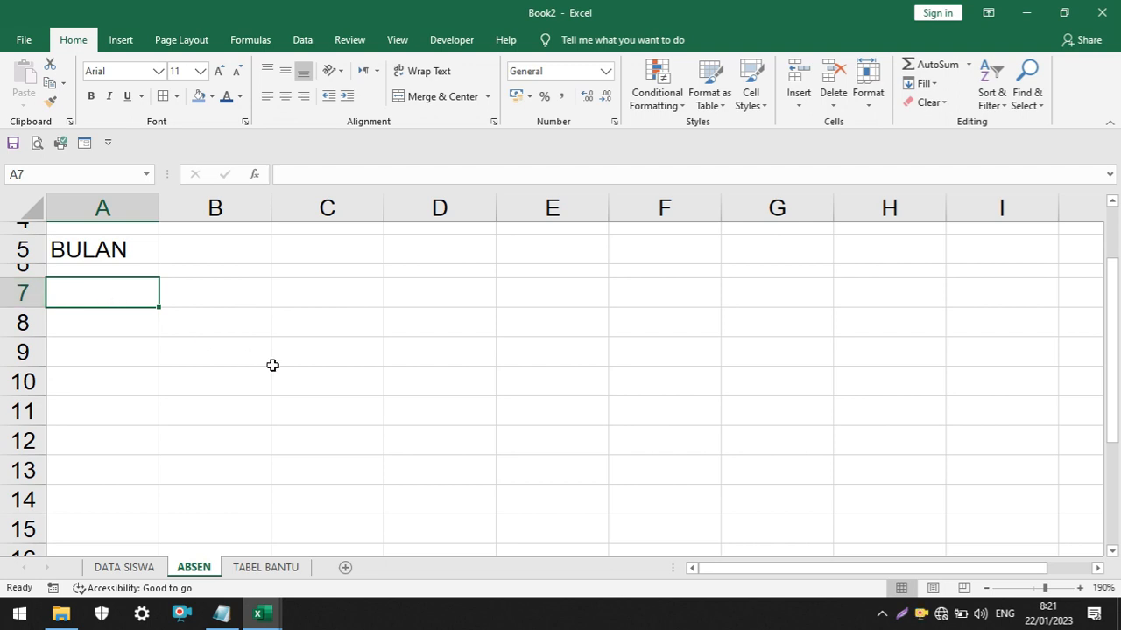
# Enter the headings NO in A7 and NAMA SISA in B7, and widen column B to fit its heading
pyautogui.write('NO')
pyautogui.press('Tab')
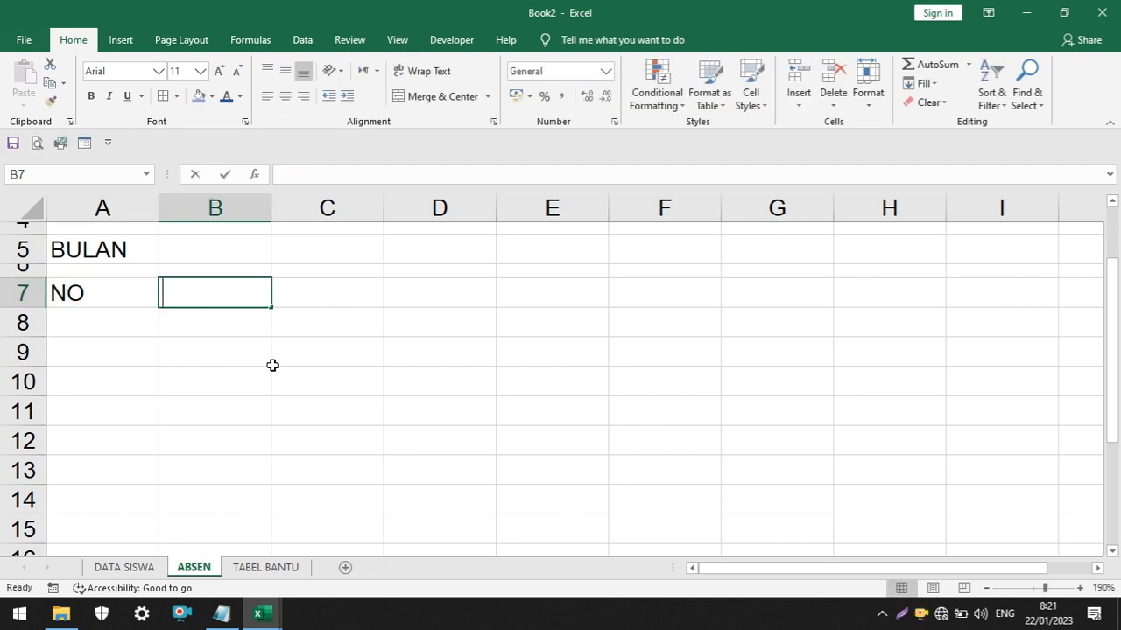
pyautogui.write('NAMA SISA')
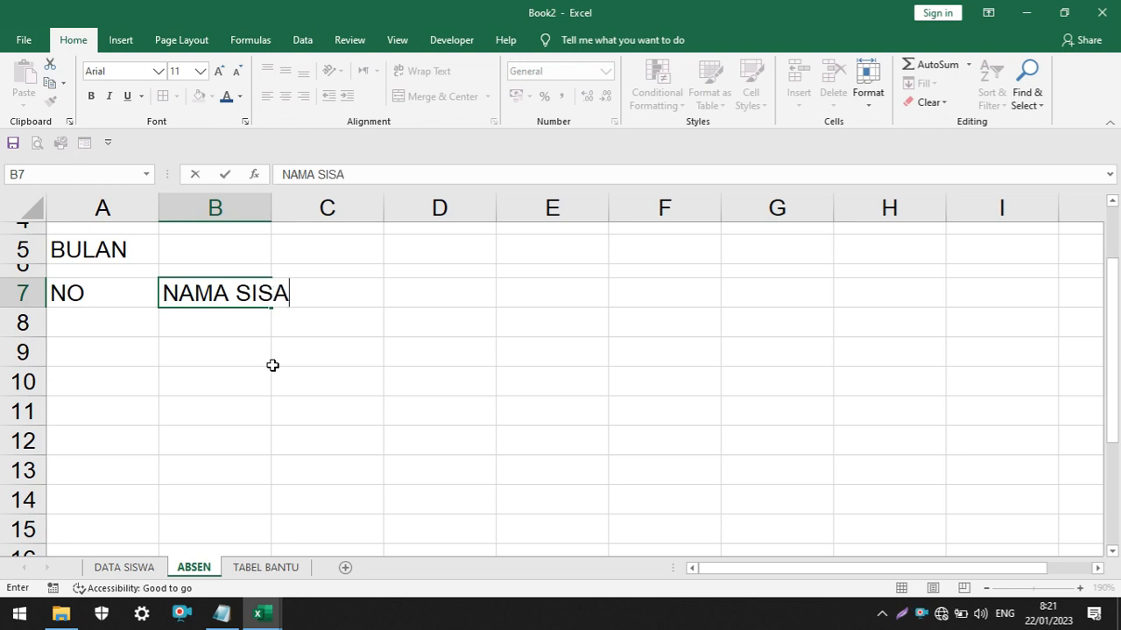
pyautogui.click(376, 362)
pyautogui.moveTo(269, 212); pyautogui.dragTo(293, 212)
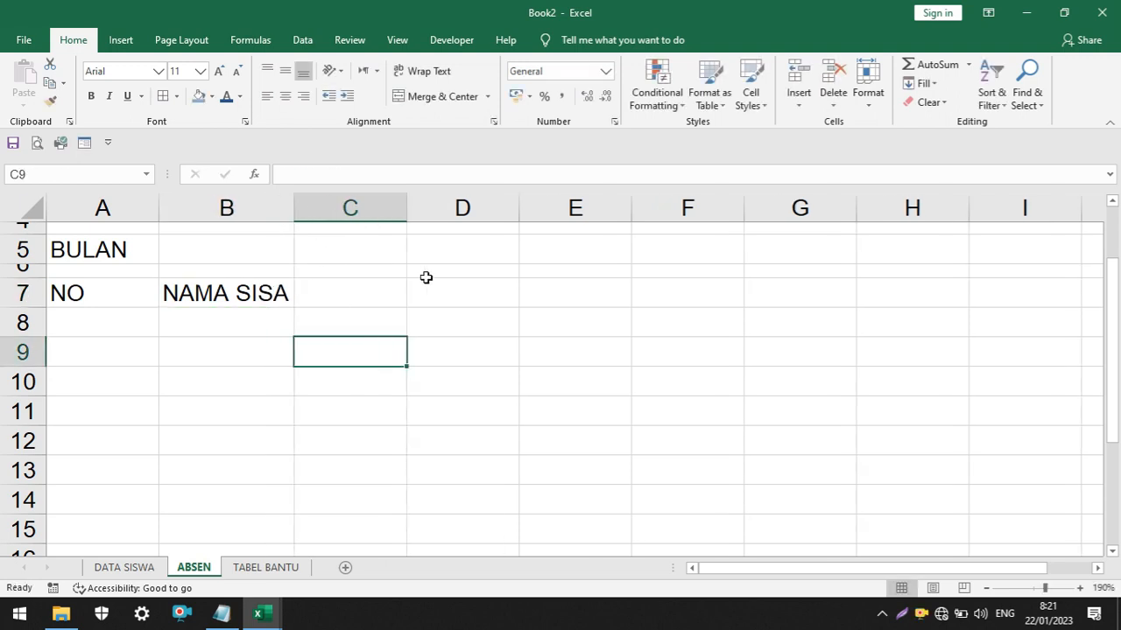
# Enter the heading TANGGAL in cell C7
pyautogui.click(365, 291)
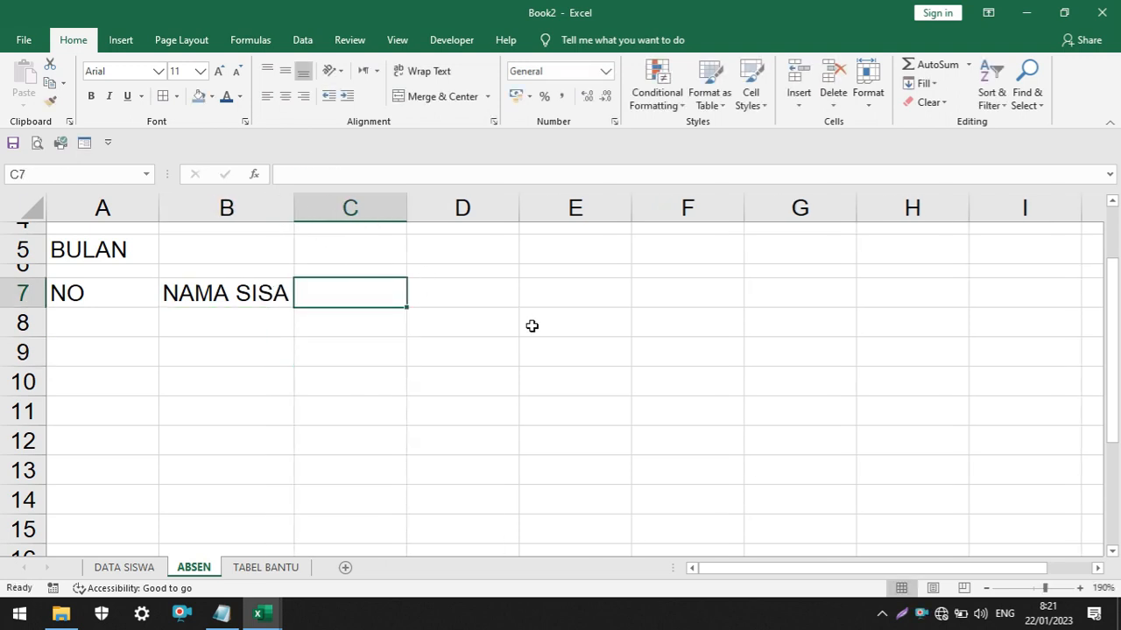
pyautogui.write('J')
pyautogui.press('BackSpace')
pyautogui.write('TAN')
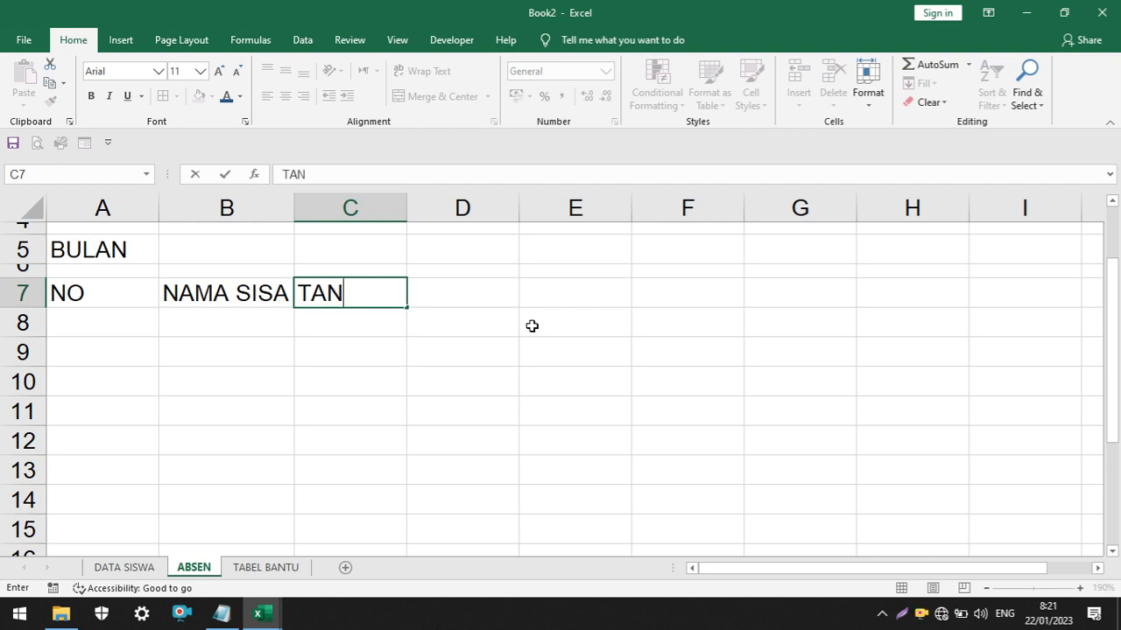
pyautogui.write('GGAL')
pyautogui.click(350, 326)
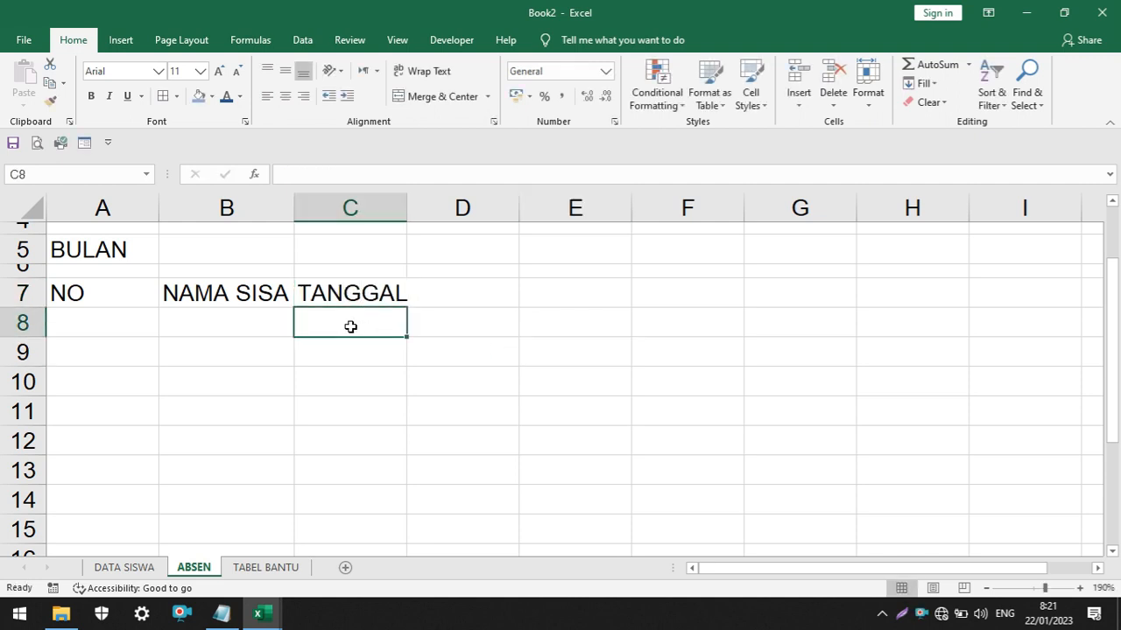
# Number the days 1 to 31 across row 8 from C8 to AG8 by extending a series started with 1 and 2
pyautogui.click(335, 293)
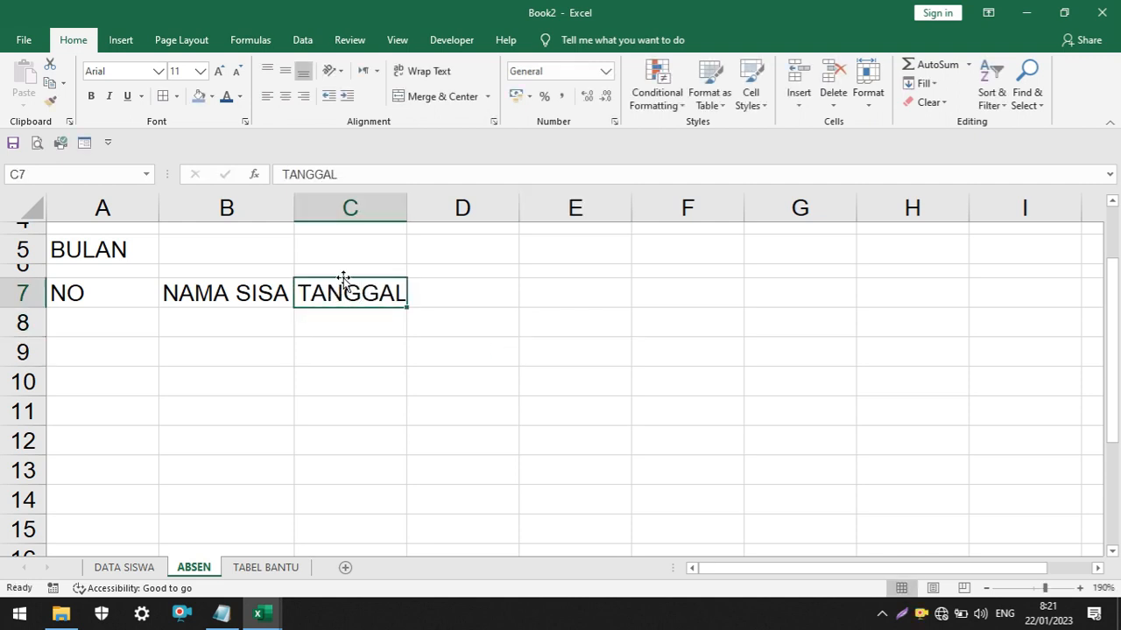
pyautogui.click(337, 313)
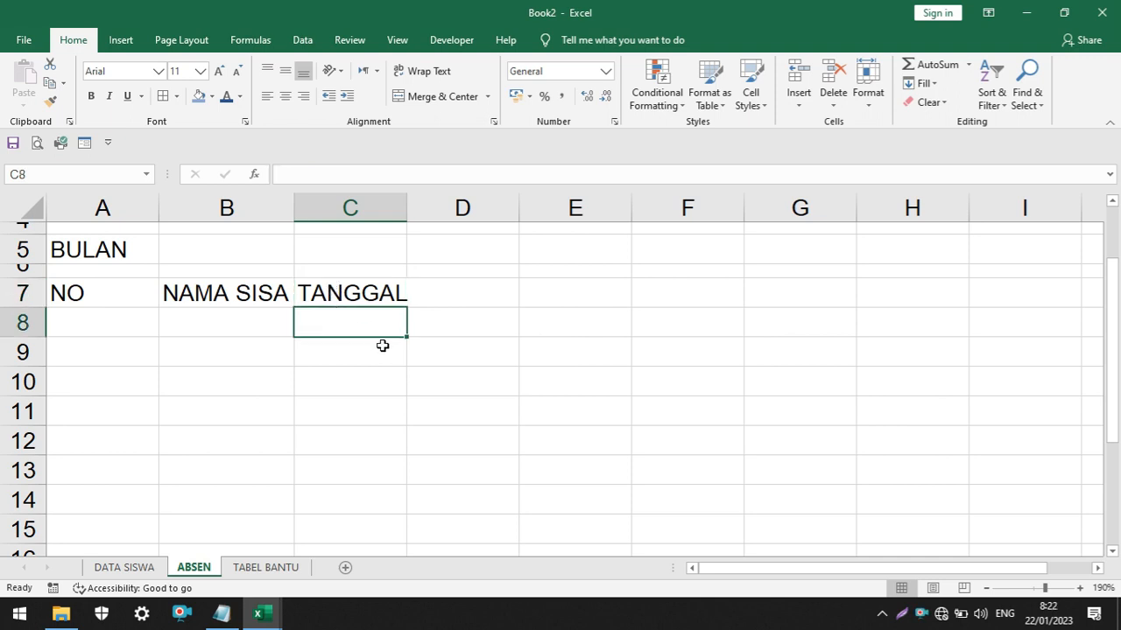
pyautogui.write('1')
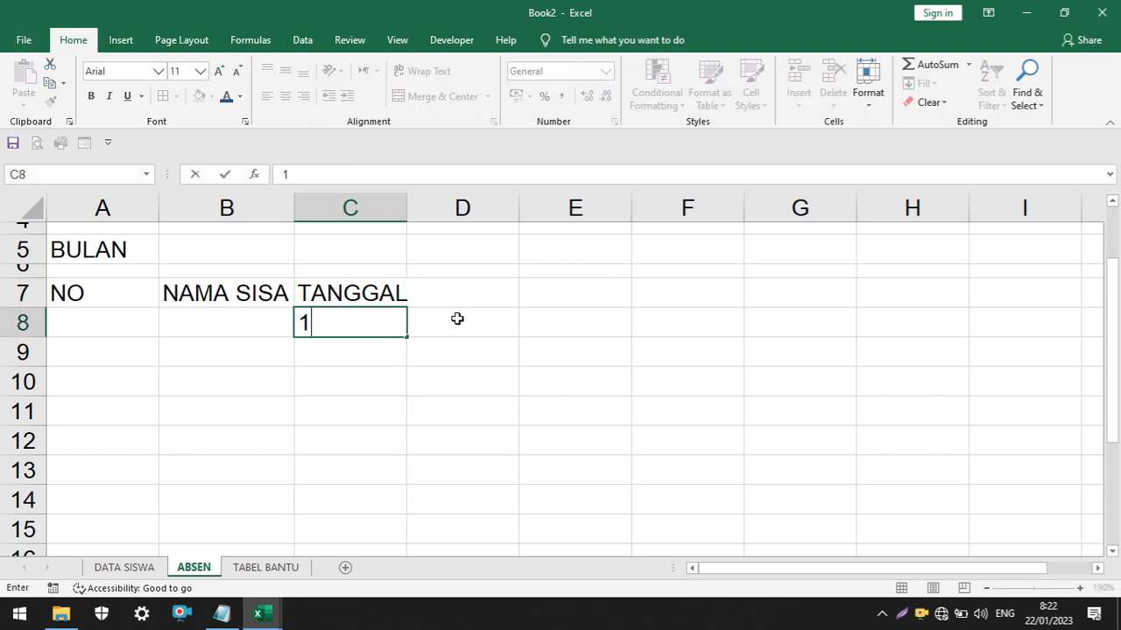
pyautogui.click(457, 319)
pyautogui.write('2')
pyautogui.click(471, 372)
pyautogui.moveTo(403, 327); pyautogui.dragTo(903, 338)
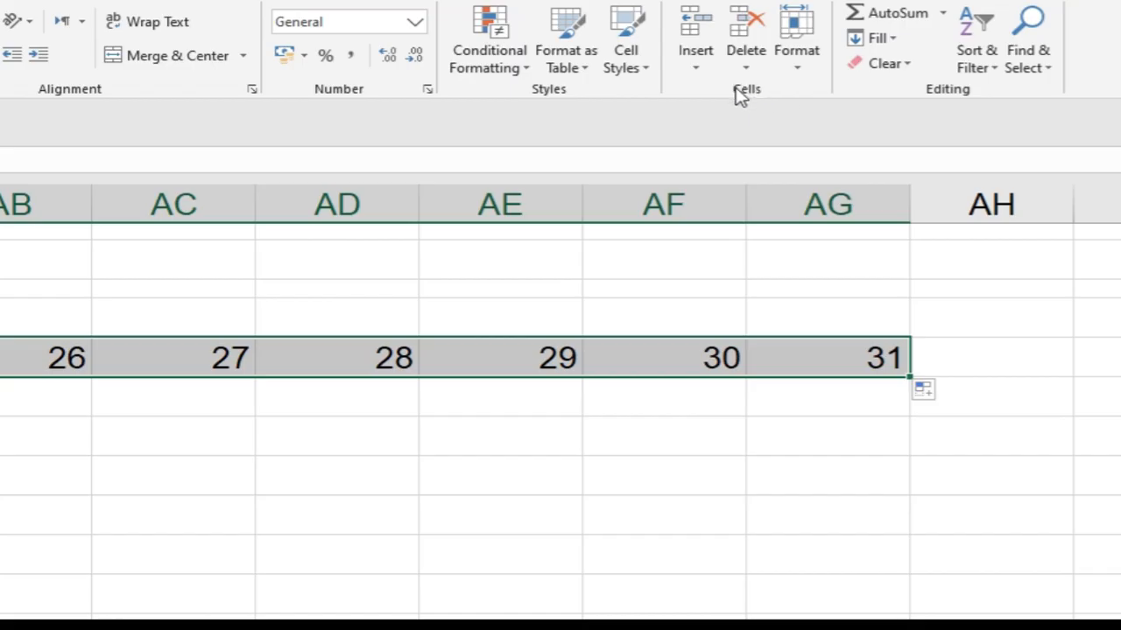
# Set the width of the day columns C to AG to 4 and center the day numbers in row 8
pyautogui.click(797, 53)
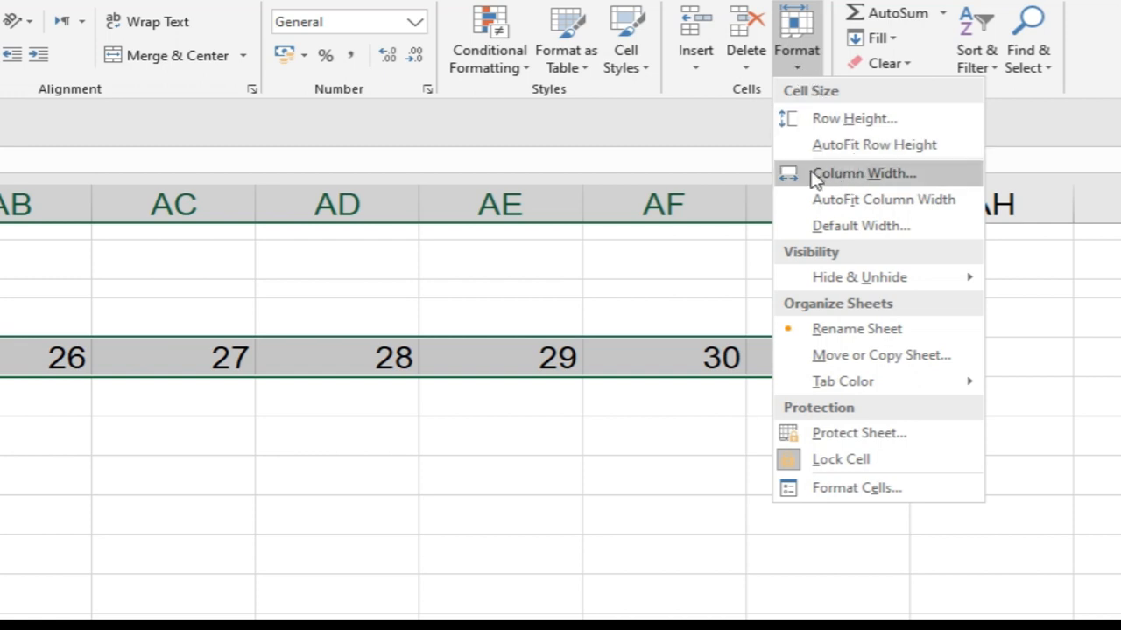
pyautogui.click(863, 173)
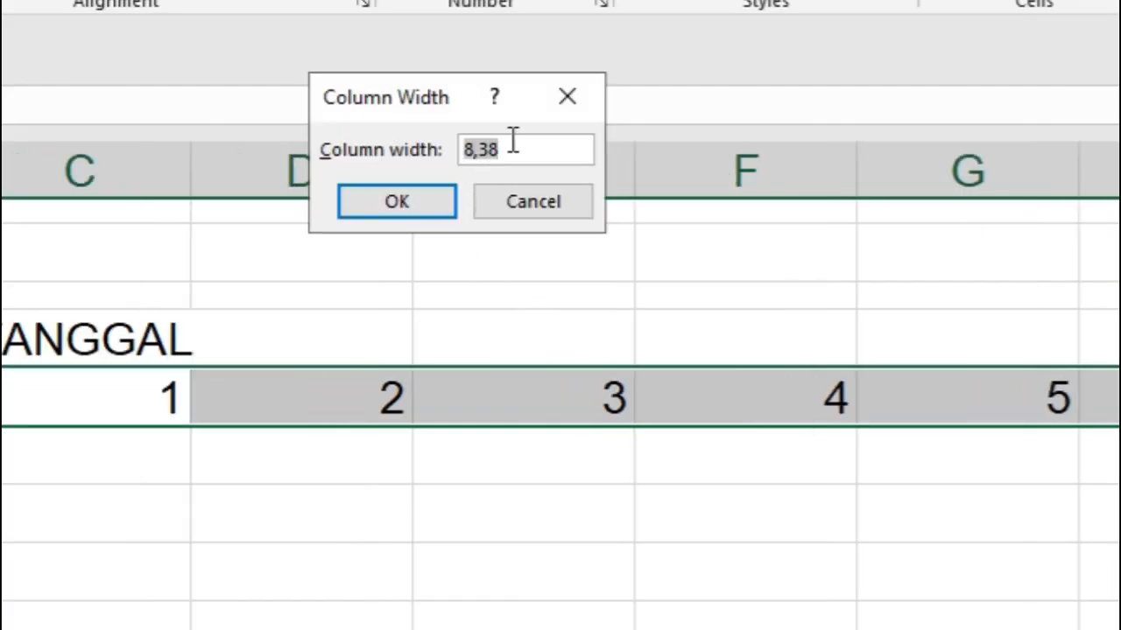
pyautogui.click(513, 143)
pyautogui.write('4')
pyautogui.click(413, 210)
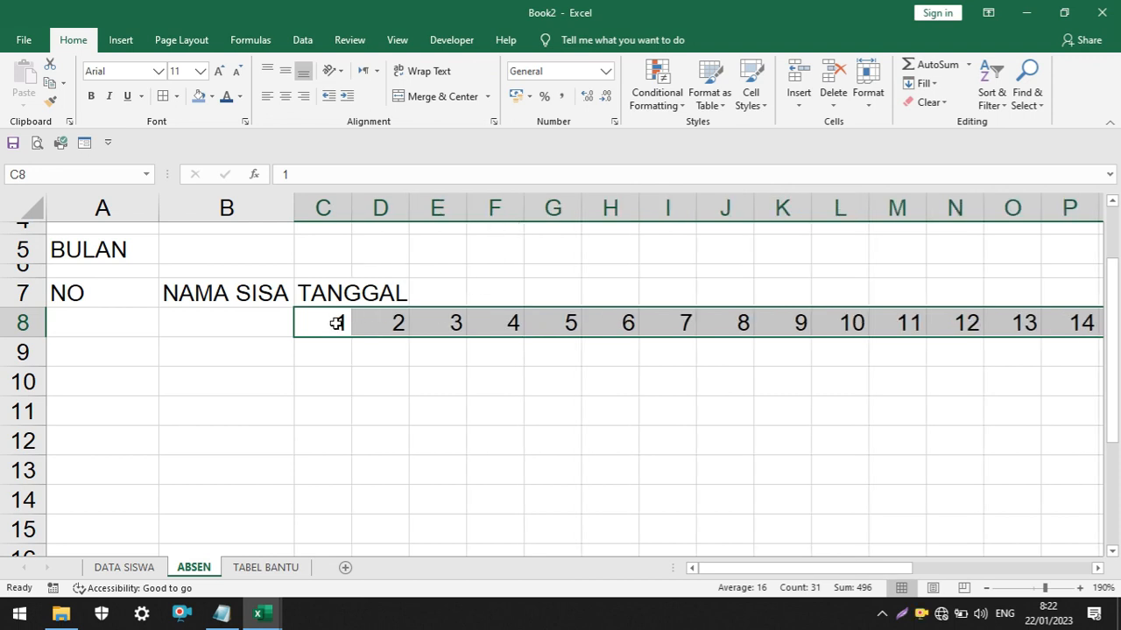
pyautogui.moveTo(800, 570); pyautogui.dragTo(910, 569)
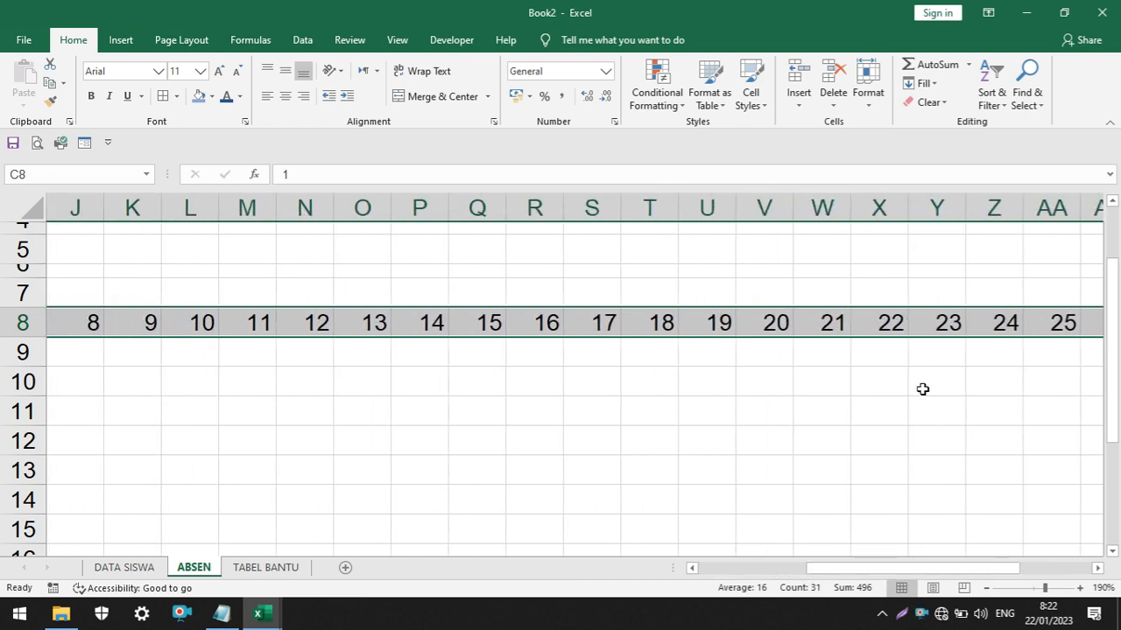
pyautogui.click(284, 98)
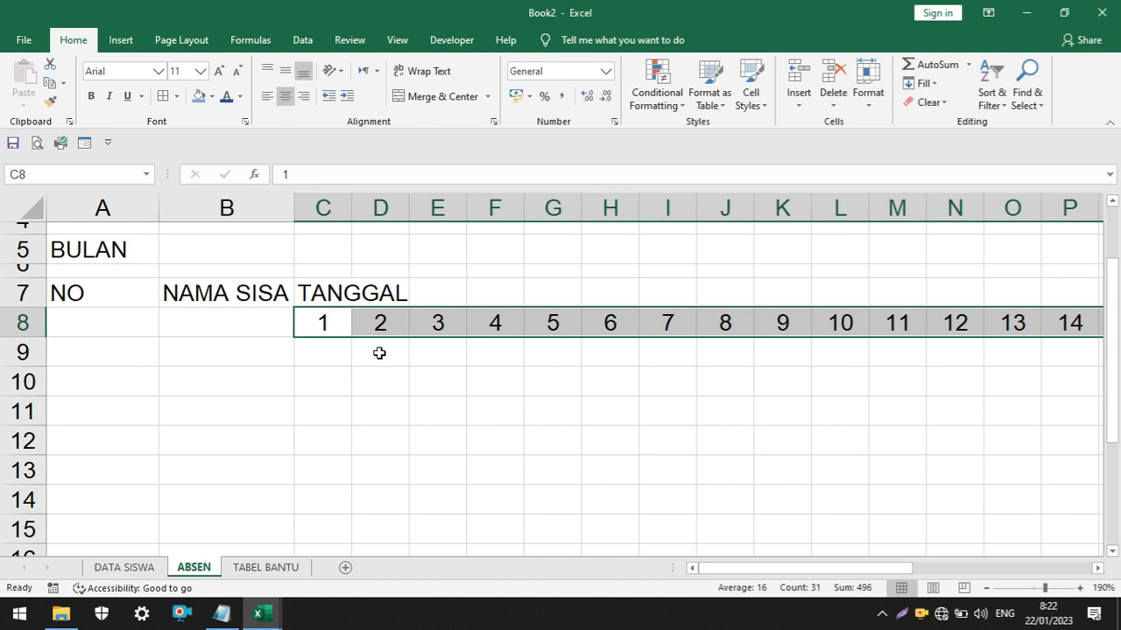
# Merge and center the TANGGAL heading in row 7 across the day columns, starting at C7
pyautogui.moveTo(321, 293)
pyautogui.mouseDown()
pyautogui.moveTo(361, 288)
pyautogui.moveTo(323, 292)
pyautogui.mouseUp()
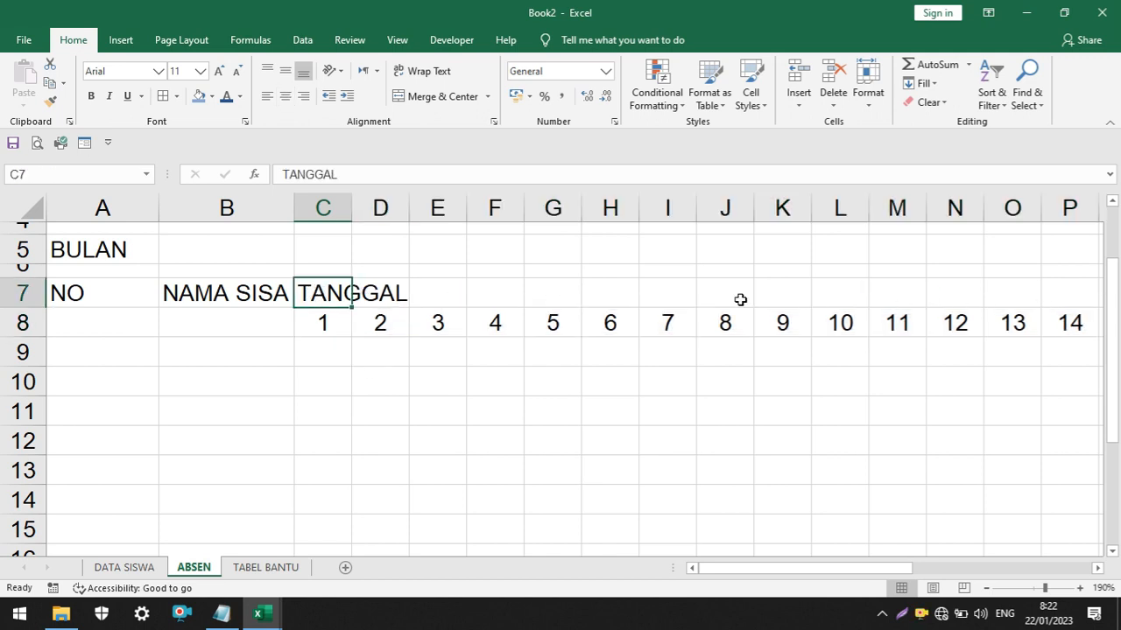
pyautogui.click(341, 389)
pyautogui.click(319, 297)
pyautogui.moveTo(321, 293); pyautogui.dragTo(918, 297)
pyautogui.moveTo(906, 569); pyautogui.dragTo(643, 578)
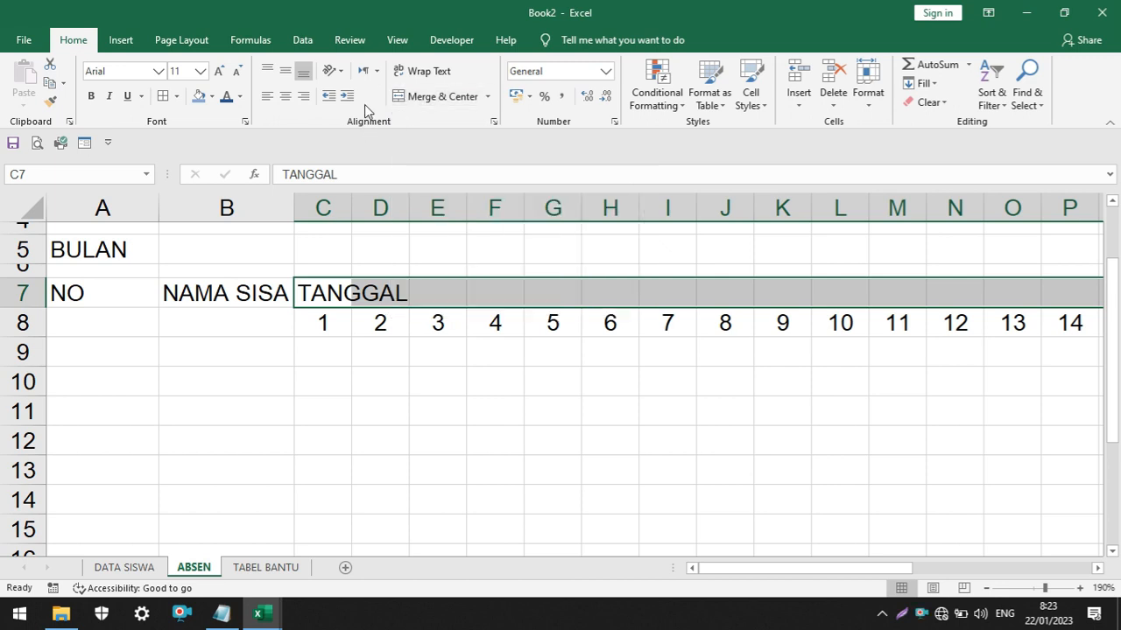
pyautogui.click(429, 97)
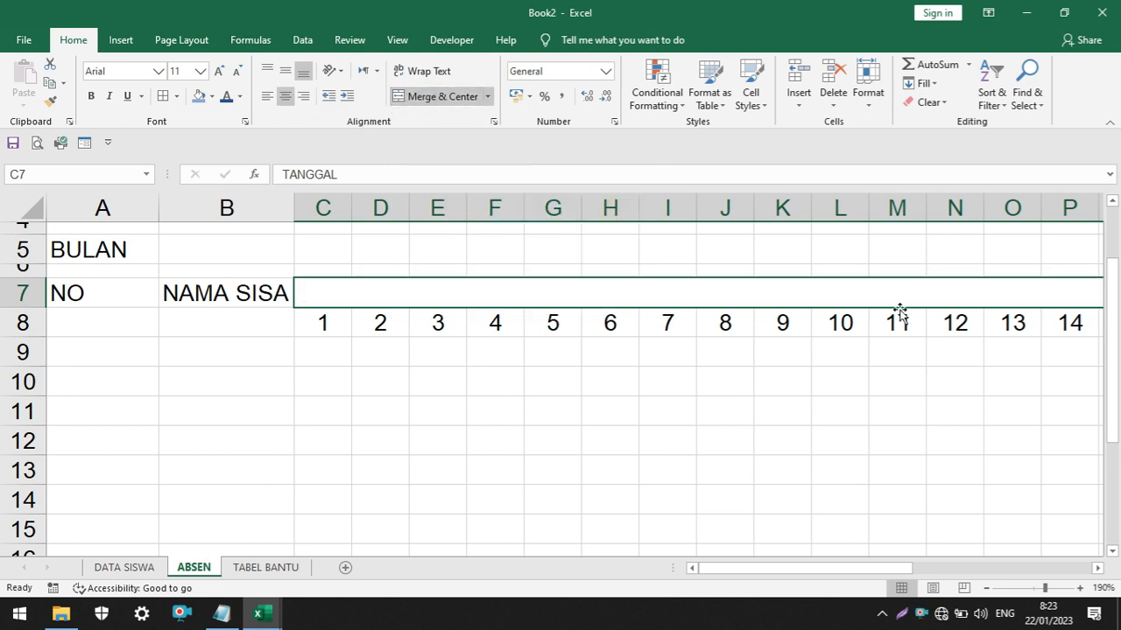
# Merge and center the NAMA SISA heading across B7:B8 and the NO heading across A7:A8
pyautogui.moveTo(846, 568); pyautogui.dragTo(961, 570)
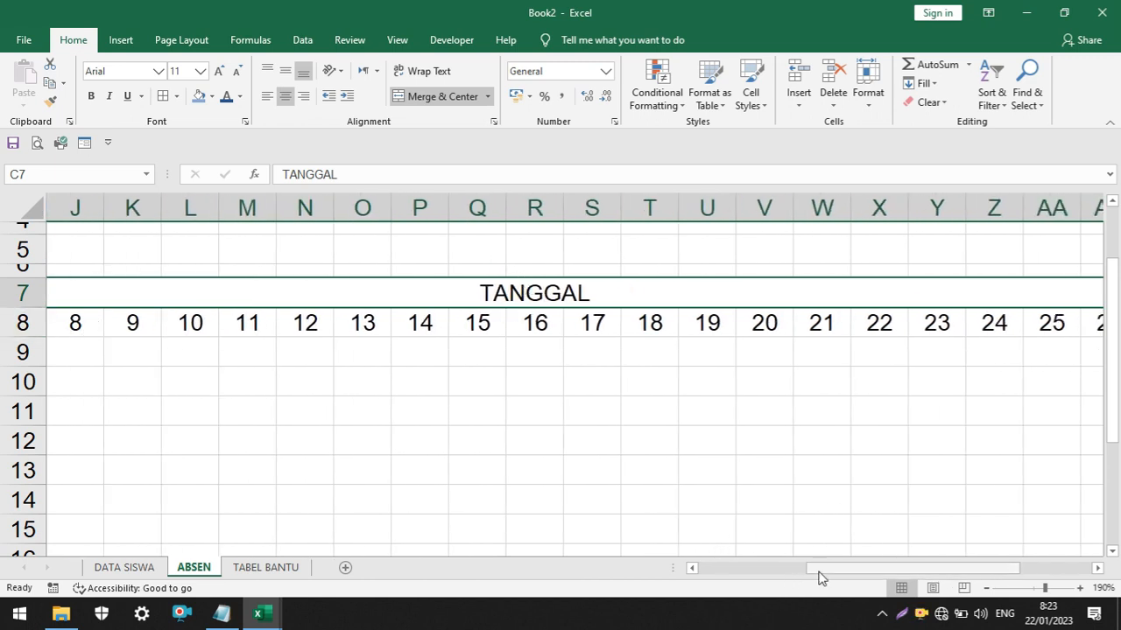
pyautogui.moveTo(818, 570); pyautogui.dragTo(701, 571)
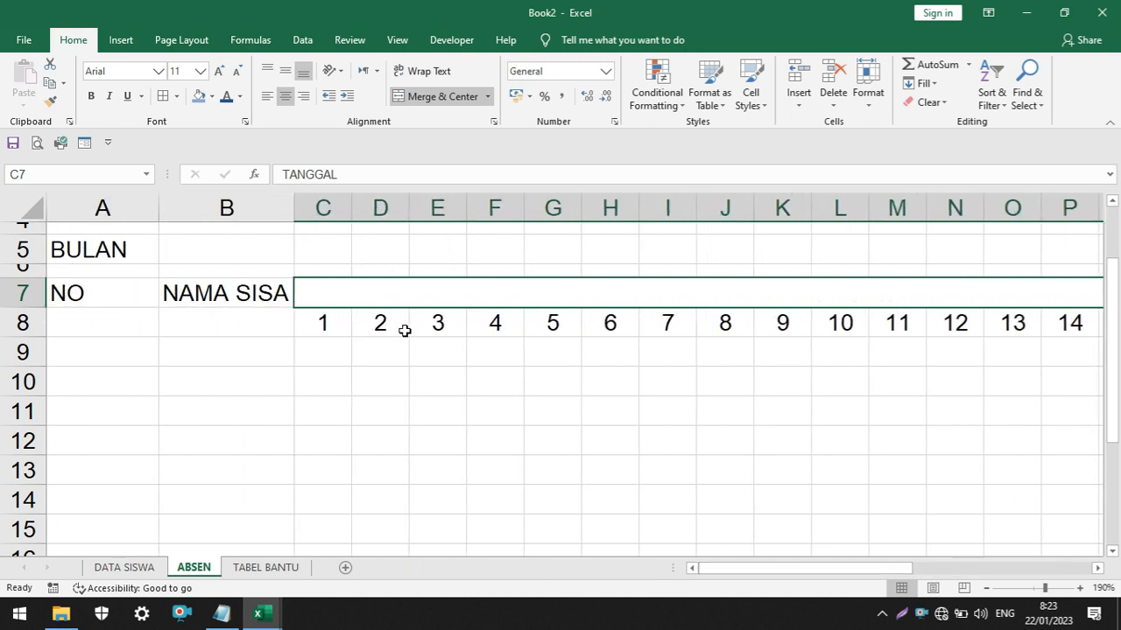
pyautogui.click(230, 341)
pyautogui.moveTo(194, 293); pyautogui.dragTo(226, 317)
pyautogui.click(445, 96)
pyautogui.moveTo(103, 292); pyautogui.dragTo(105, 324)
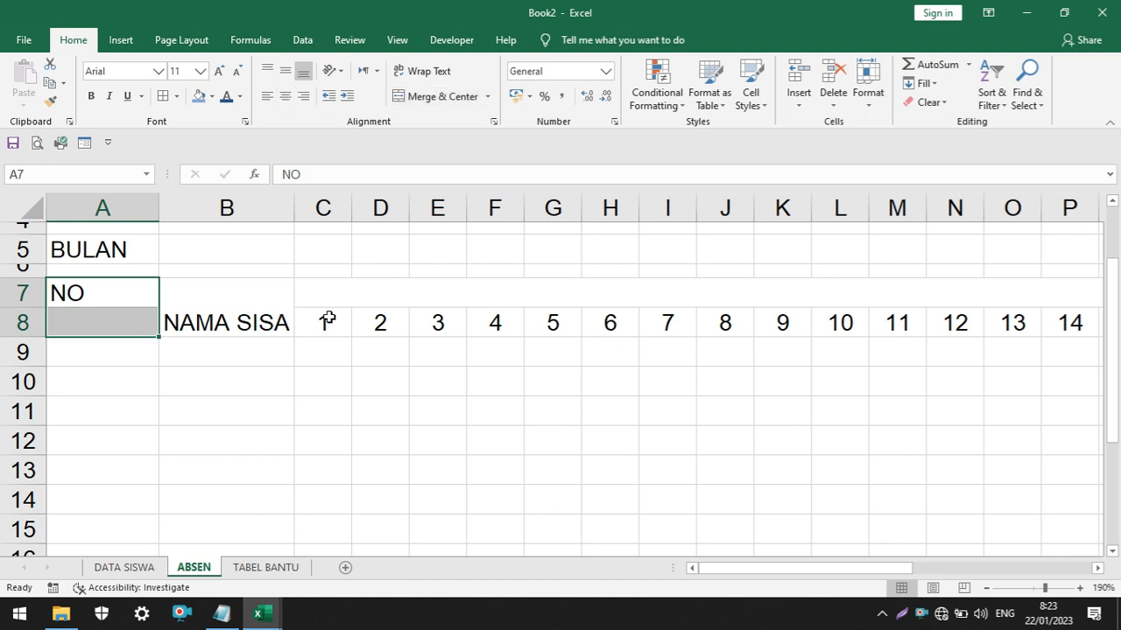
pyautogui.click(426, 97)
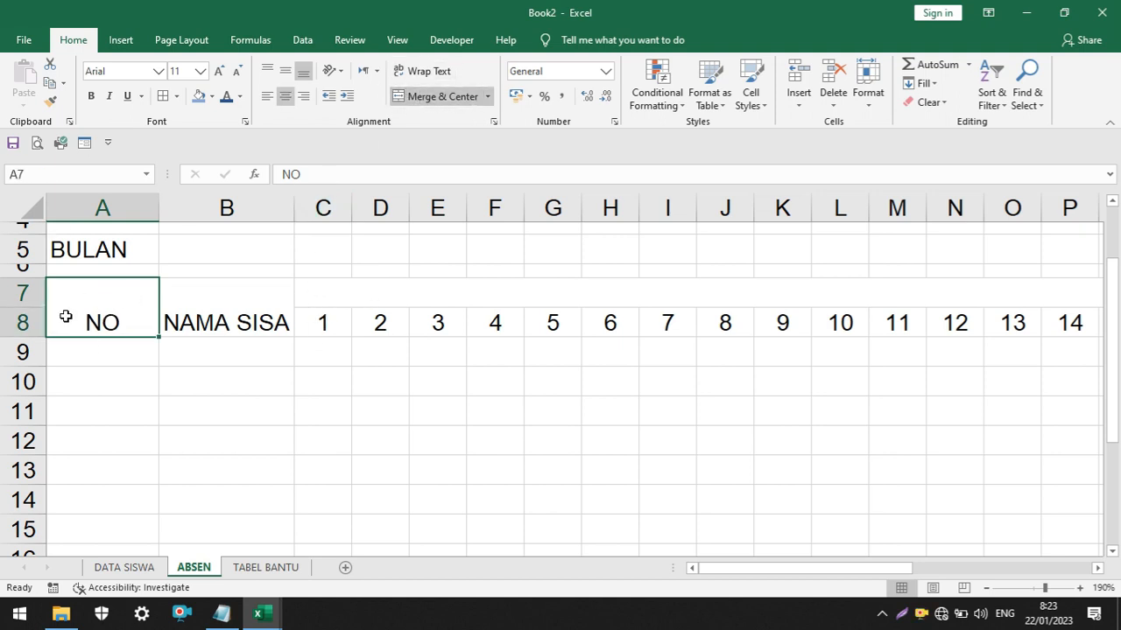
# Make header rows 7 and 8 bold and widen the student name column B
pyautogui.click(21, 294)
pyautogui.click(61, 300)
pyautogui.click(26, 293)
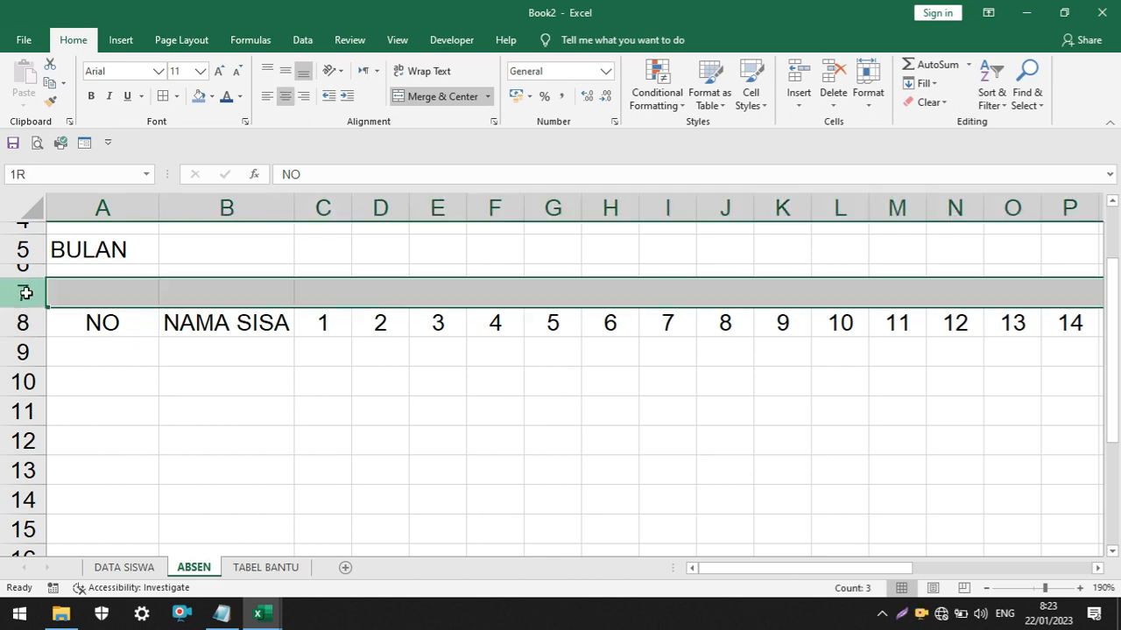
pyautogui.moveTo(26, 294); pyautogui.dragTo(22, 324)
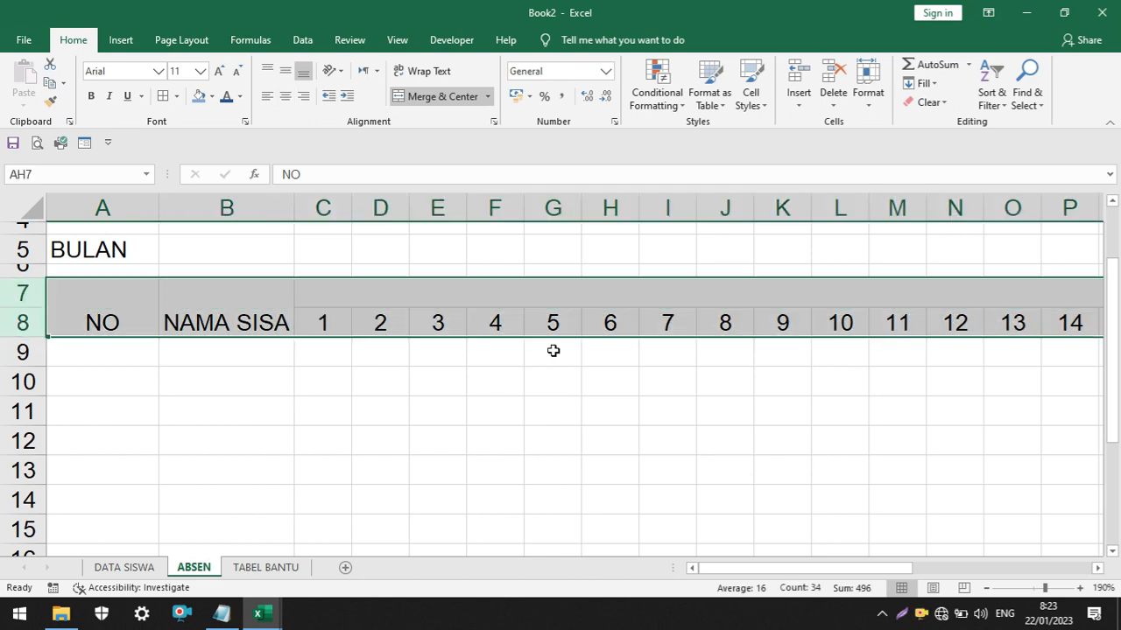
pyautogui.click(90, 95)
pyautogui.click(385, 395)
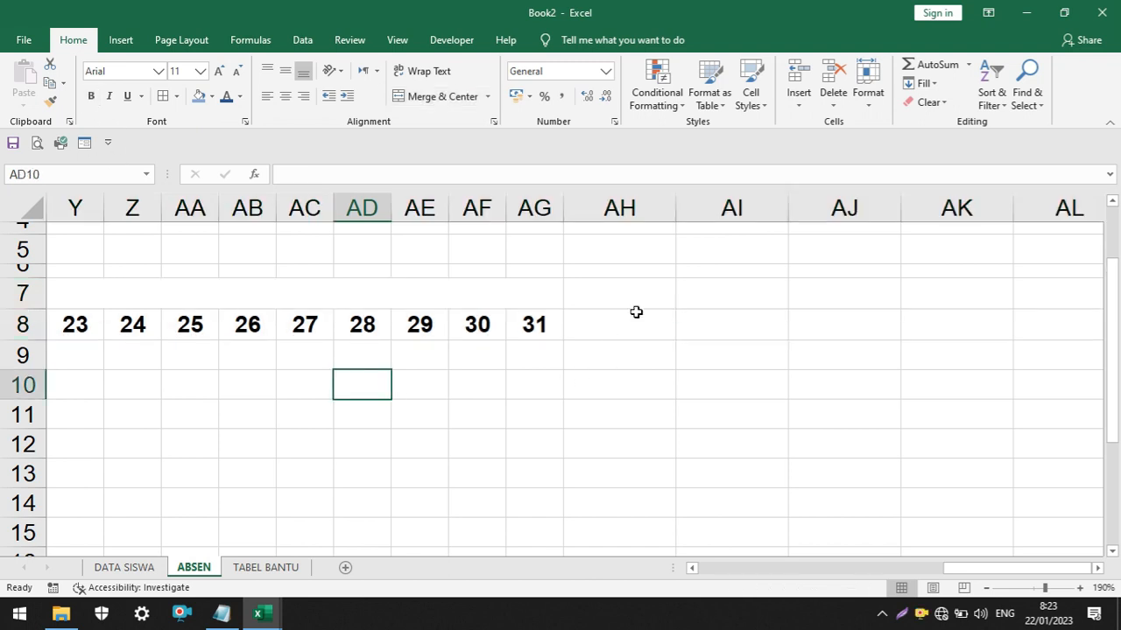
pyautogui.moveTo(930, 572); pyautogui.dragTo(692, 568)
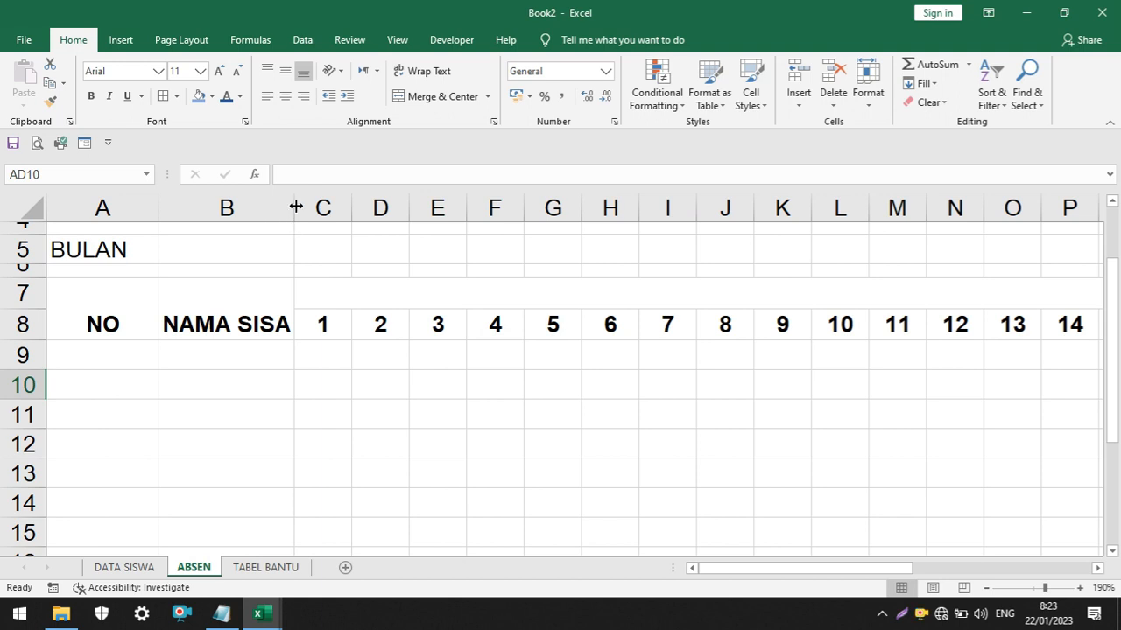
pyautogui.moveTo(296, 207); pyautogui.dragTo(378, 209)
# Enter the heading KETERANAGAN in cell AH7, beside the last day column
pyautogui.moveTo(881, 568); pyautogui.dragTo(1095, 566)
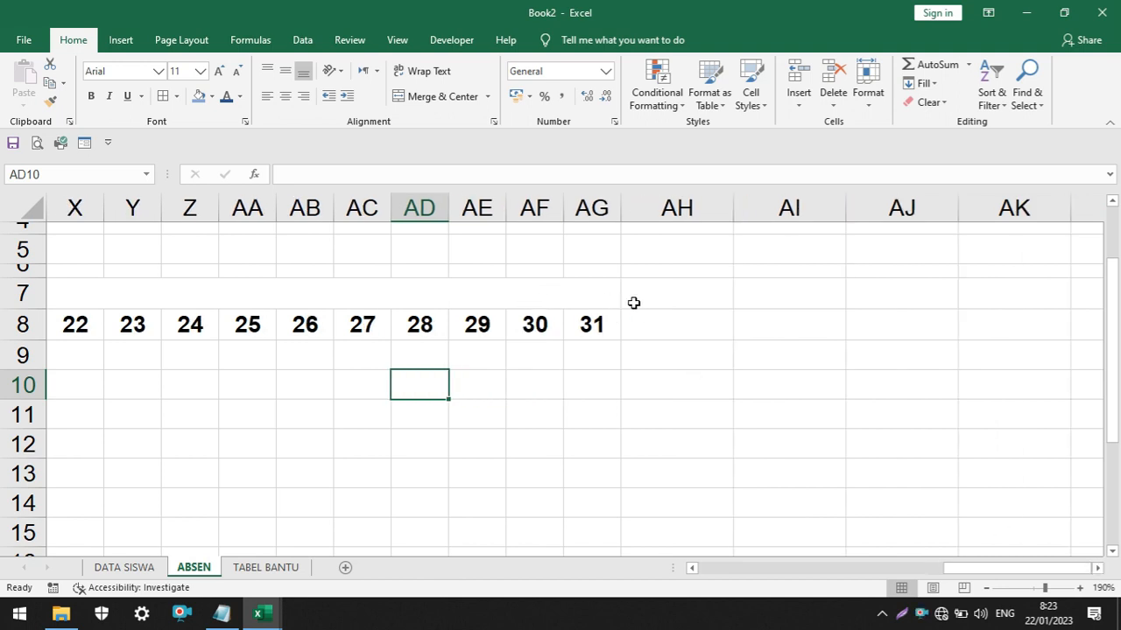
pyautogui.click(578, 331)
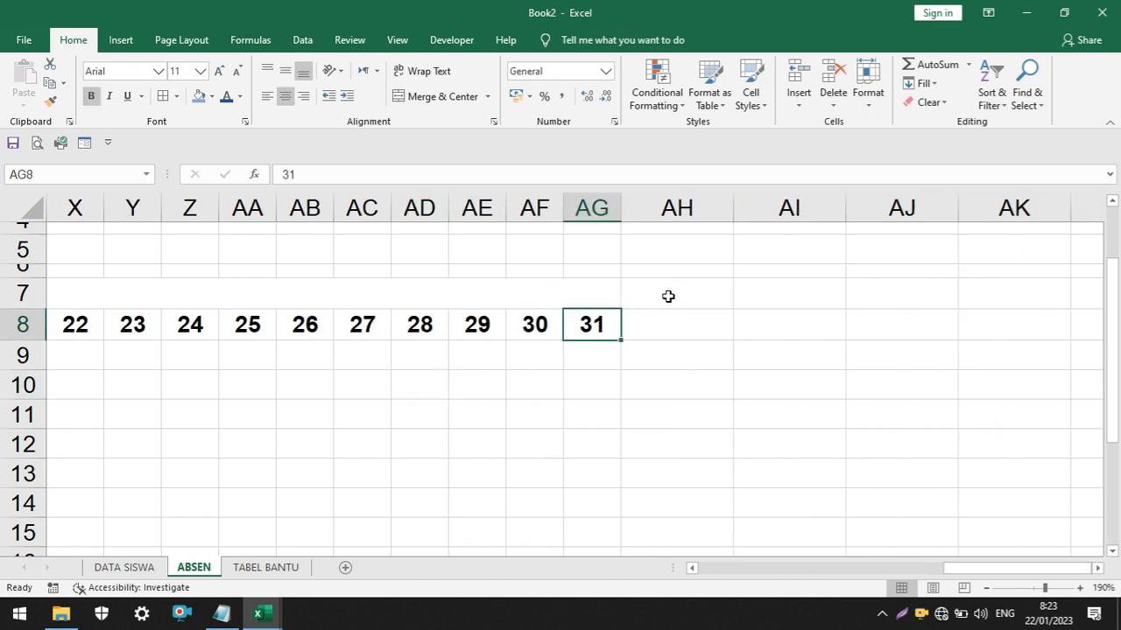
pyautogui.click(659, 293)
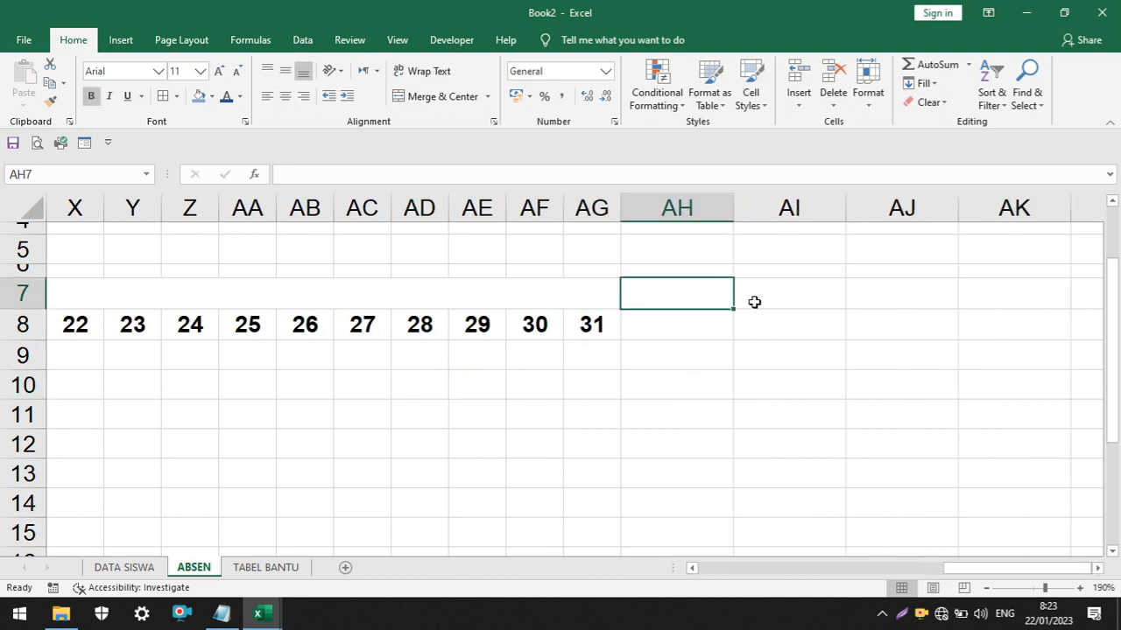
pyautogui.write('KETERA')
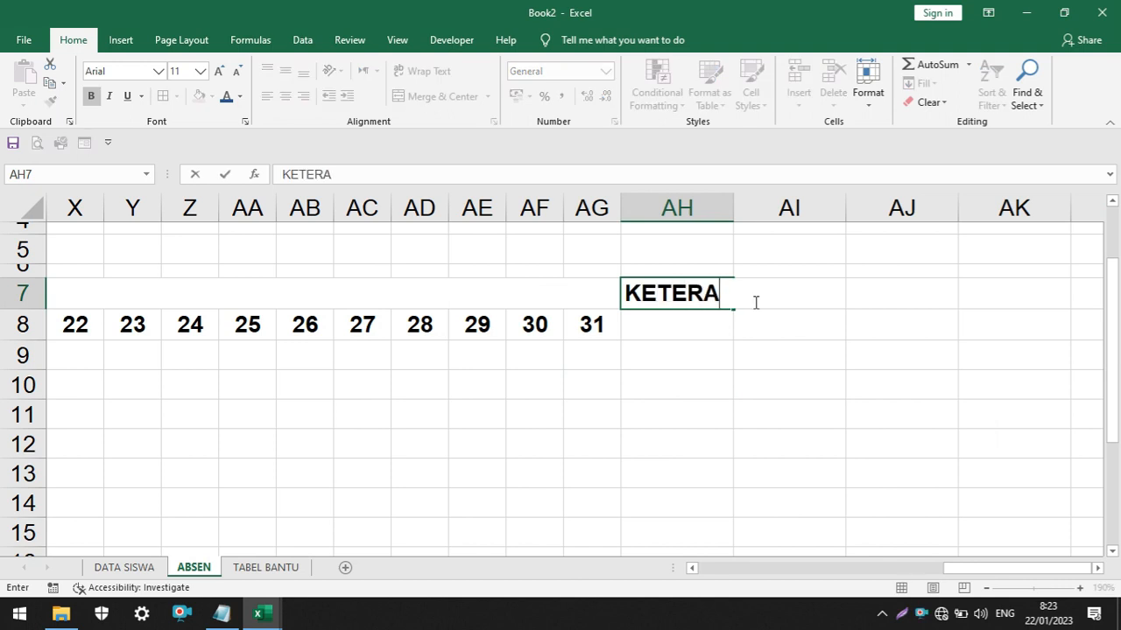
pyautogui.write('NAGAN')
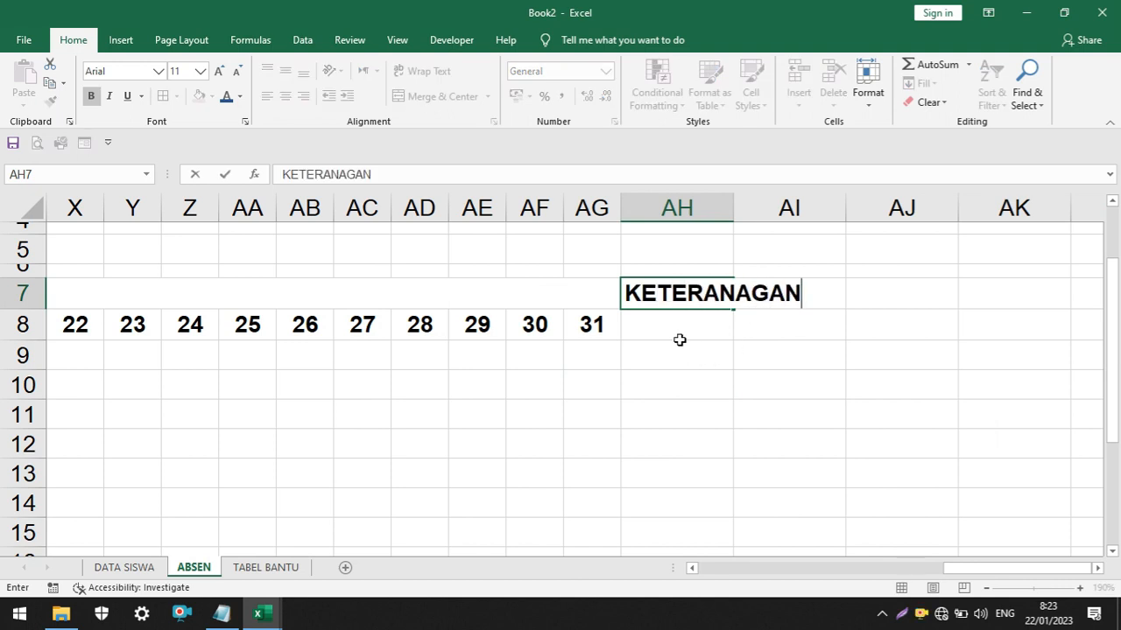
pyautogui.press('Return')
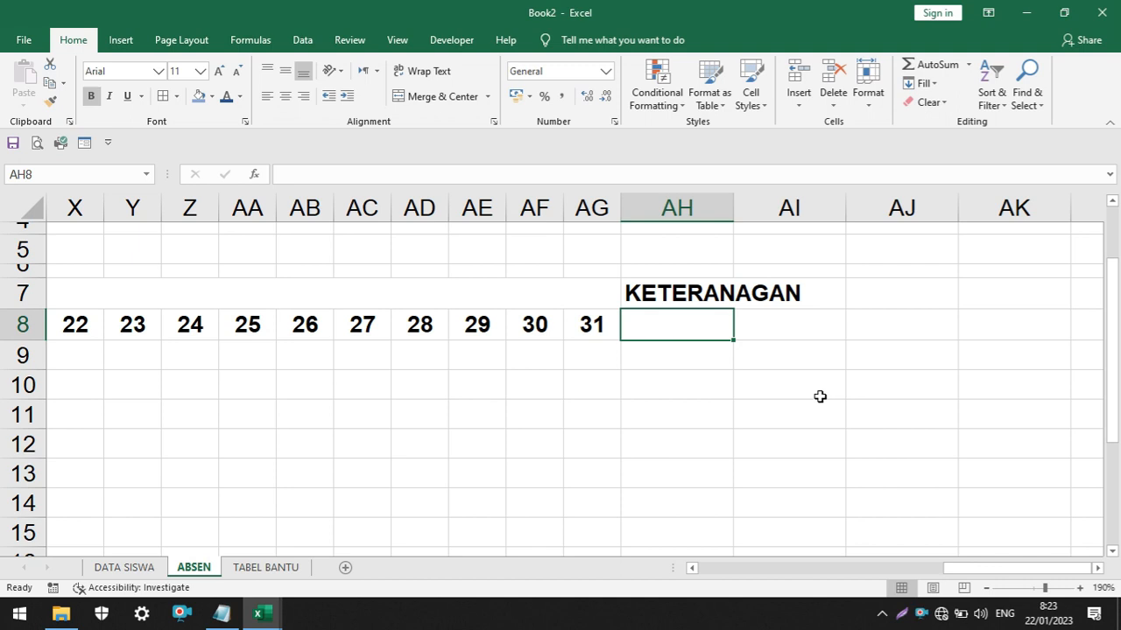
# Enter the subheadings S, I and A in cells AH8, AI8 and AJ8
pyautogui.write('S')
pyautogui.click(776, 325)
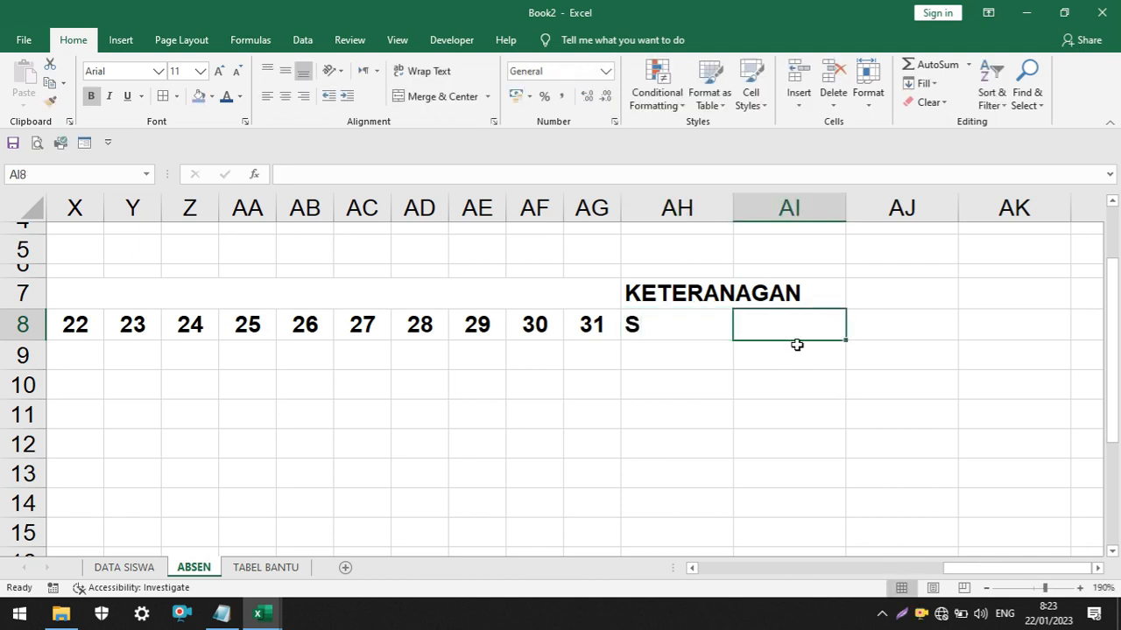
pyautogui.write('I')
pyautogui.click(893, 334)
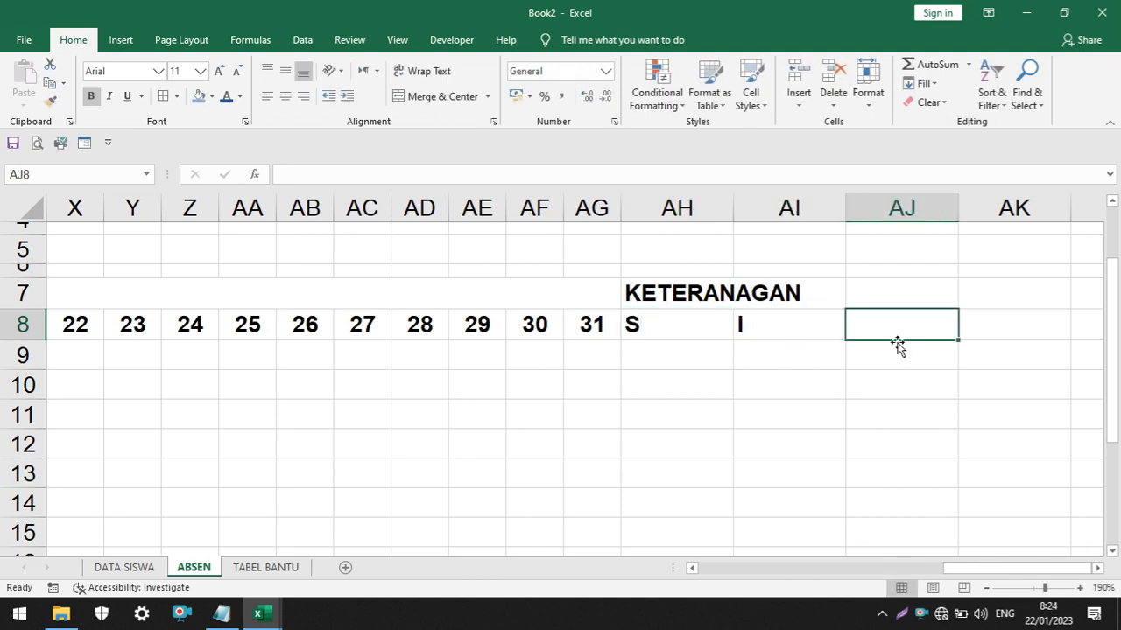
pyautogui.write('A')
pyautogui.click(867, 403)
# Center the S, I and A subheadings in AH8:AJ8 and set the width of their columns to 3
pyautogui.moveTo(656, 320); pyautogui.dragTo(902, 323)
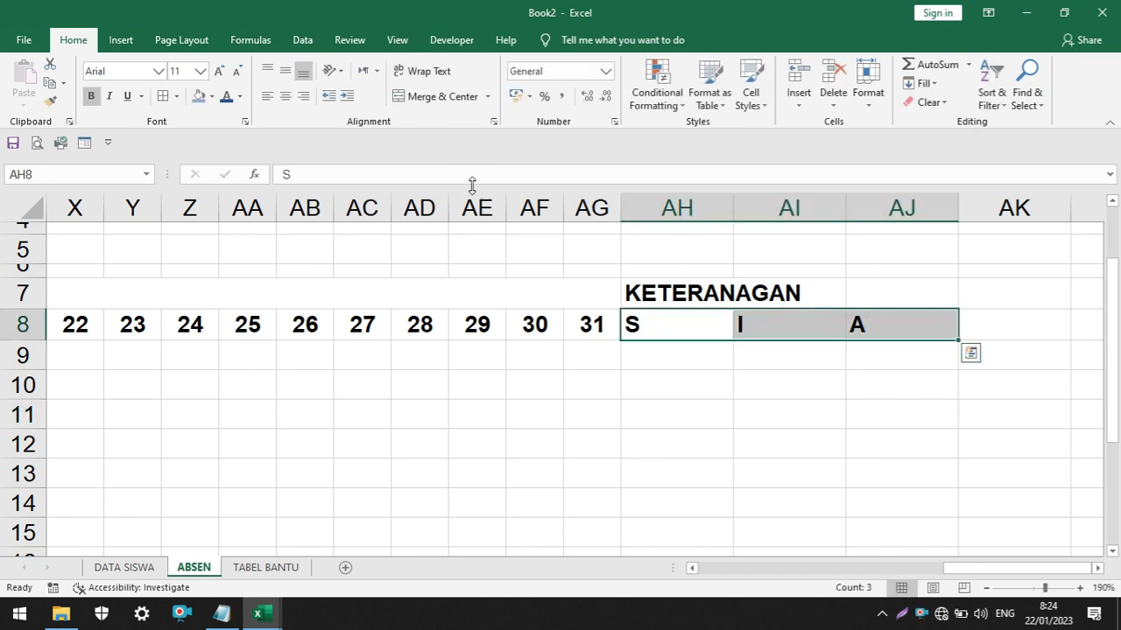
pyautogui.click(287, 98)
pyautogui.click(868, 98)
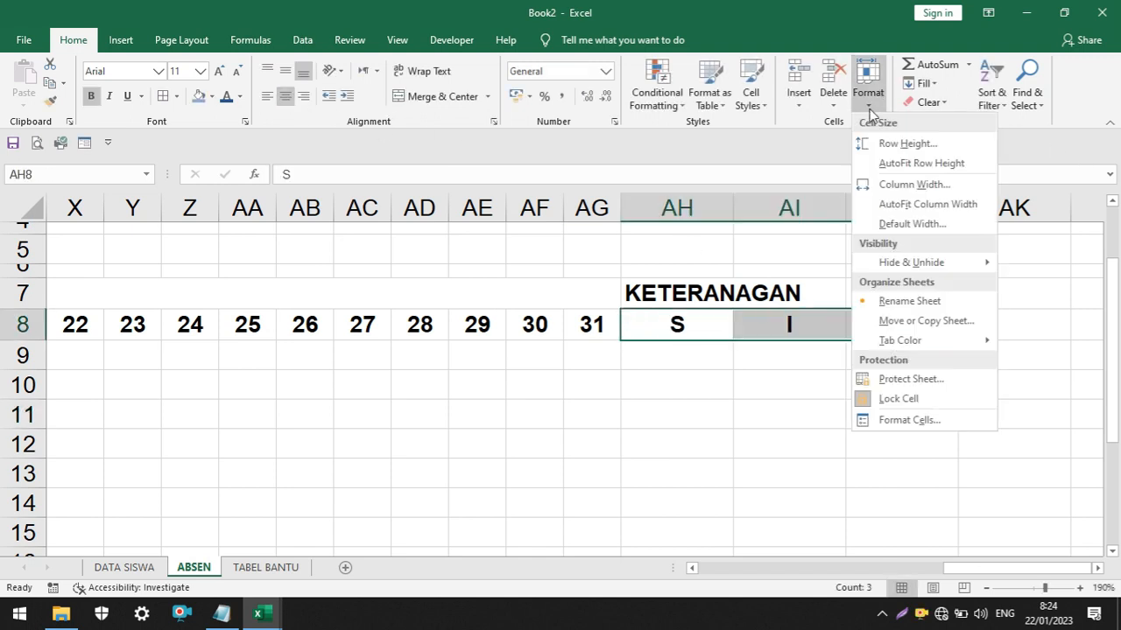
pyautogui.click(892, 185)
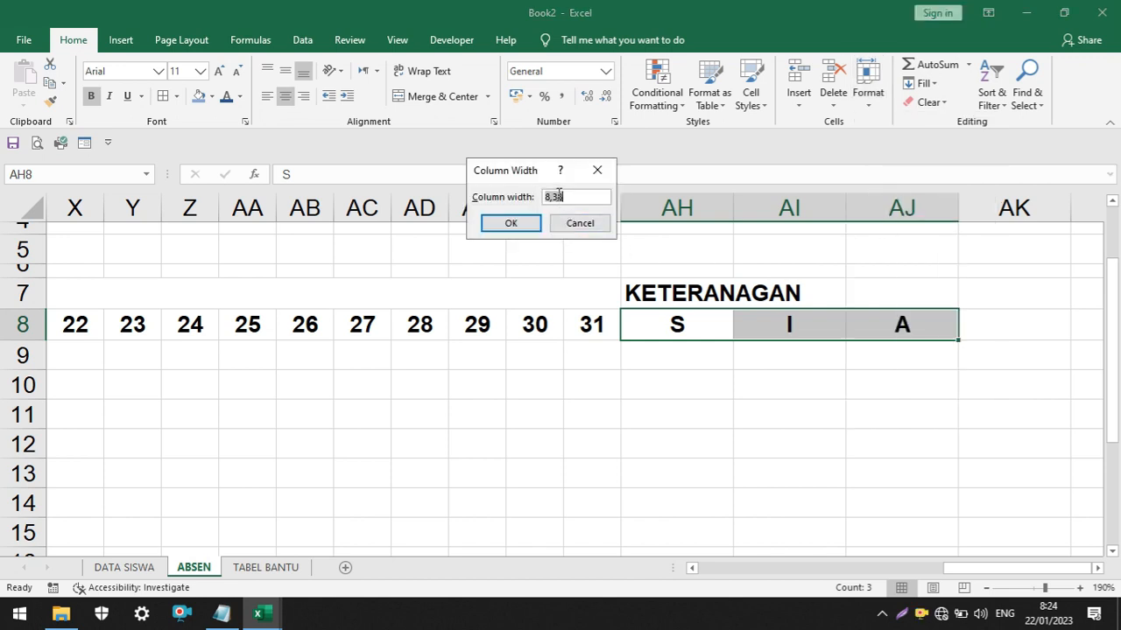
pyautogui.write('3')
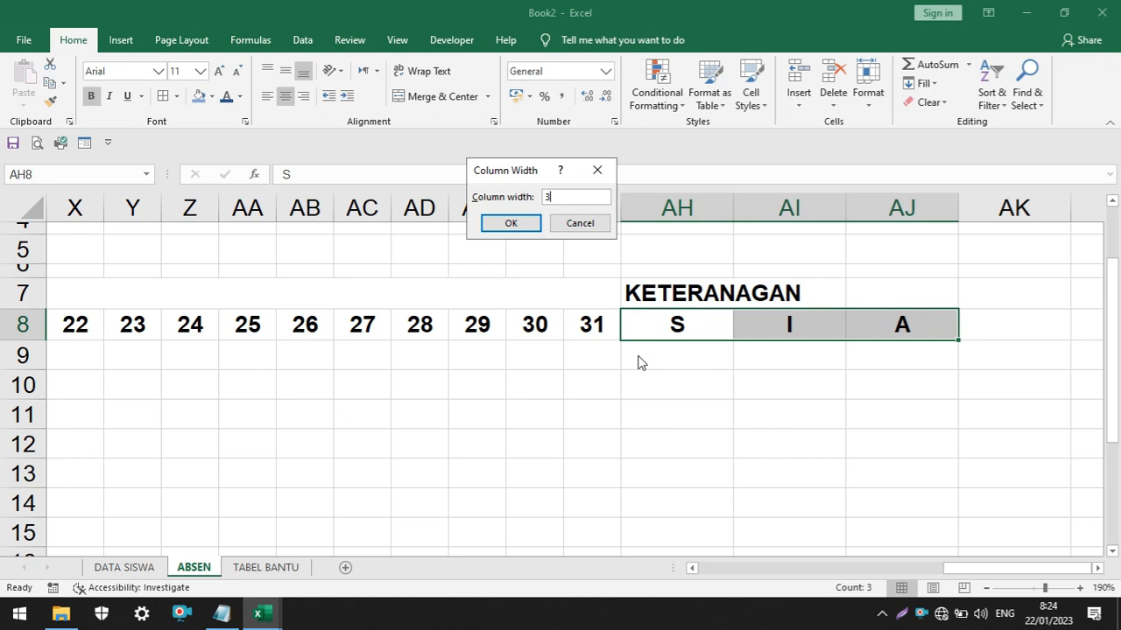
pyautogui.click(510, 224)
pyautogui.click(692, 382)
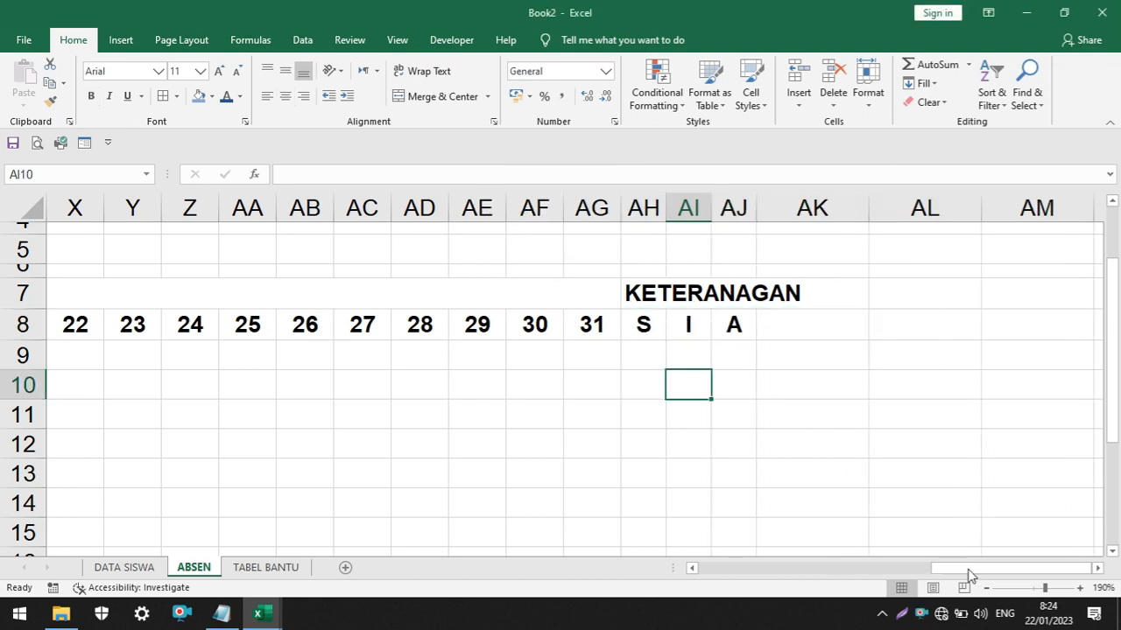
# Correct the student name heading in B7 to NAMA SISWA
pyautogui.scroll(-2, 563, 370)
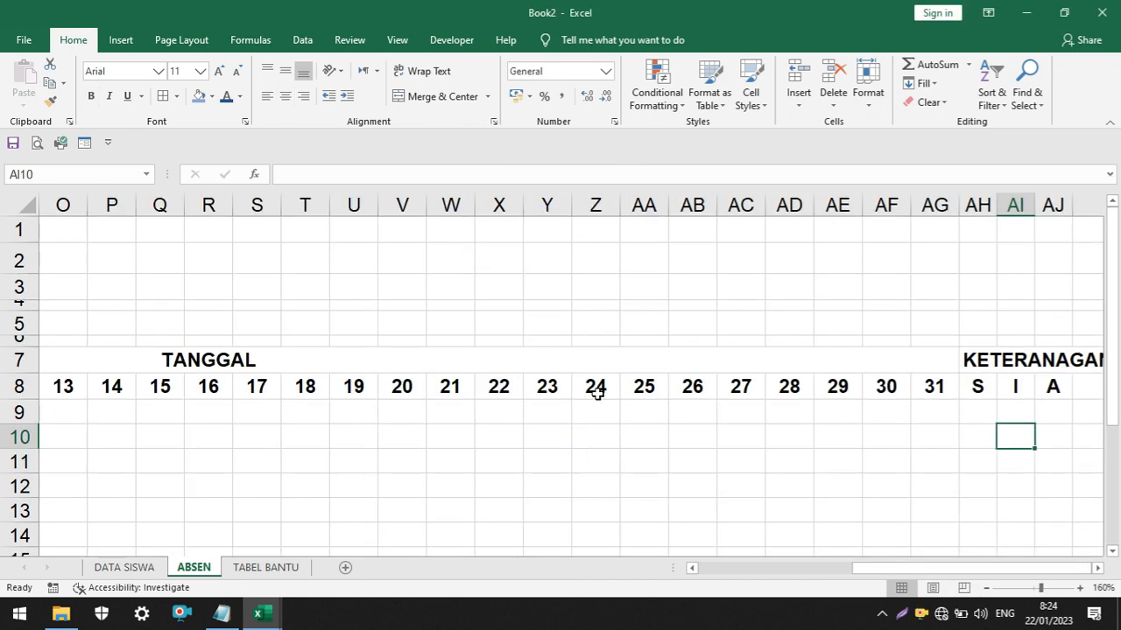
pyautogui.moveTo(919, 578); pyautogui.dragTo(738, 581)
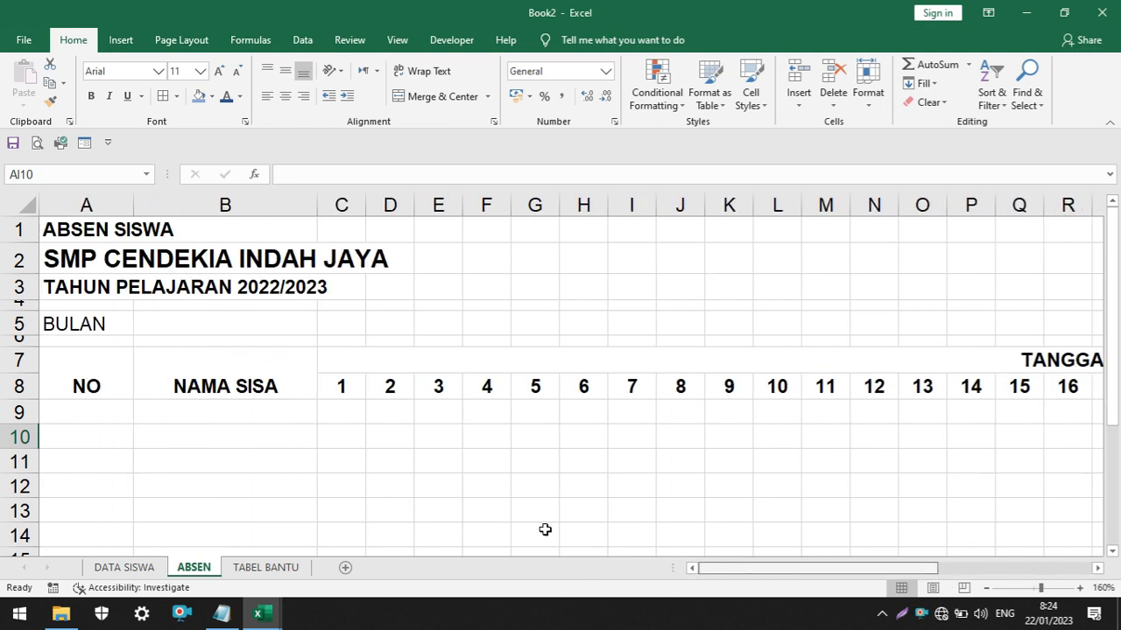
pyautogui.click(225, 374)
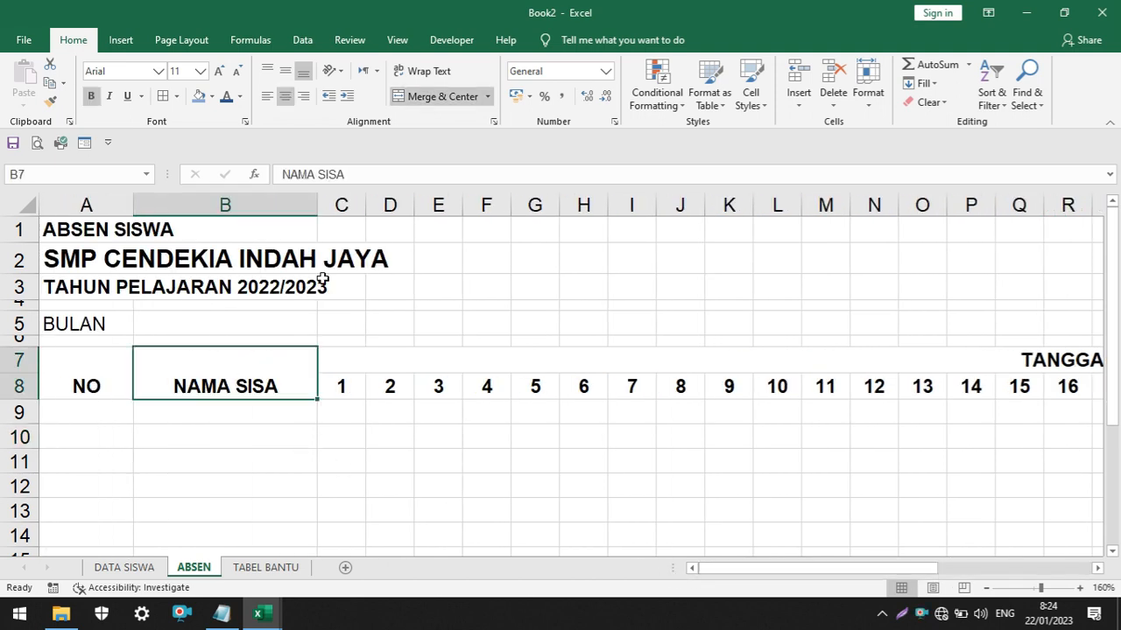
pyautogui.click(335, 173)
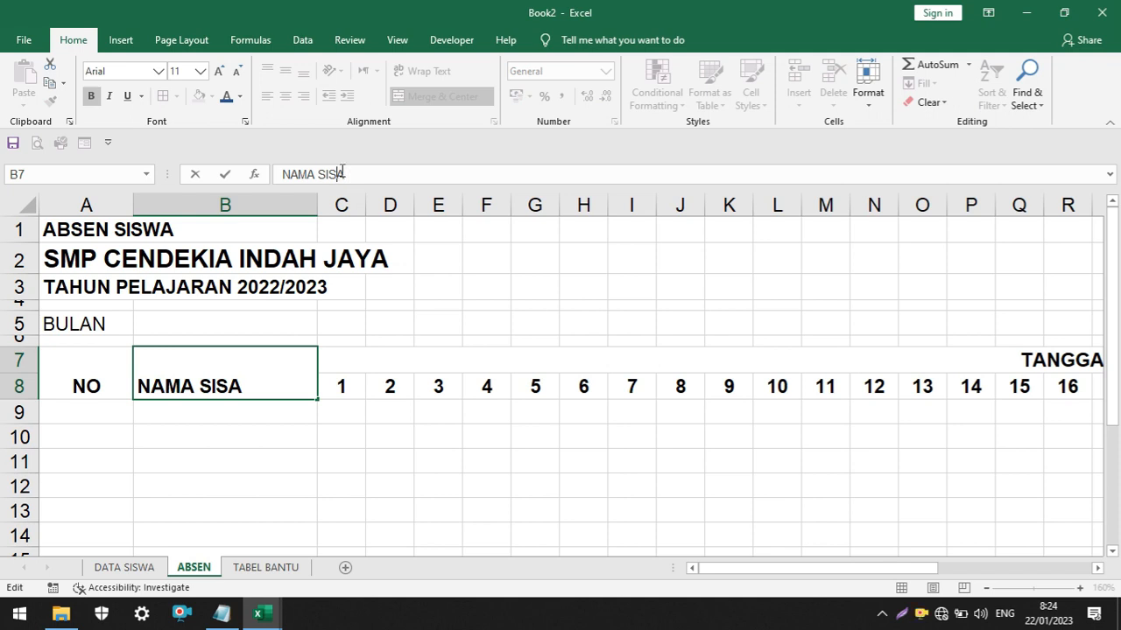
pyautogui.write('W')
pyautogui.click(437, 305)
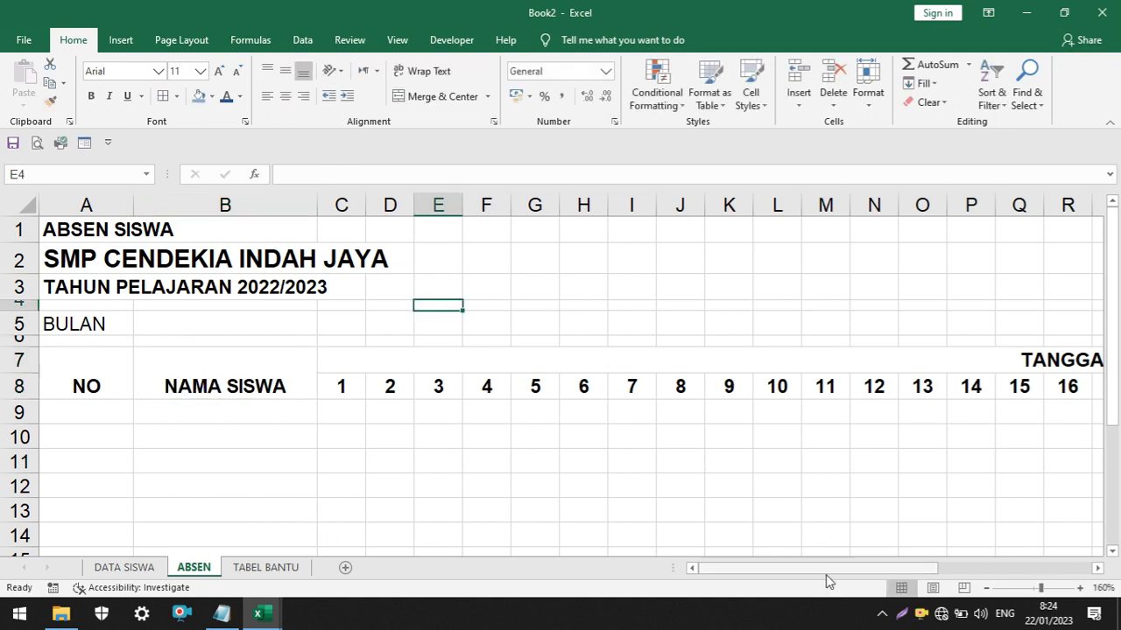
# Align the contents of header rows 7 and 8 vertically to the middle
pyautogui.click(33, 362)
pyautogui.press('Tab')
pyautogui.press('Tab')
pyautogui.press('Tab')
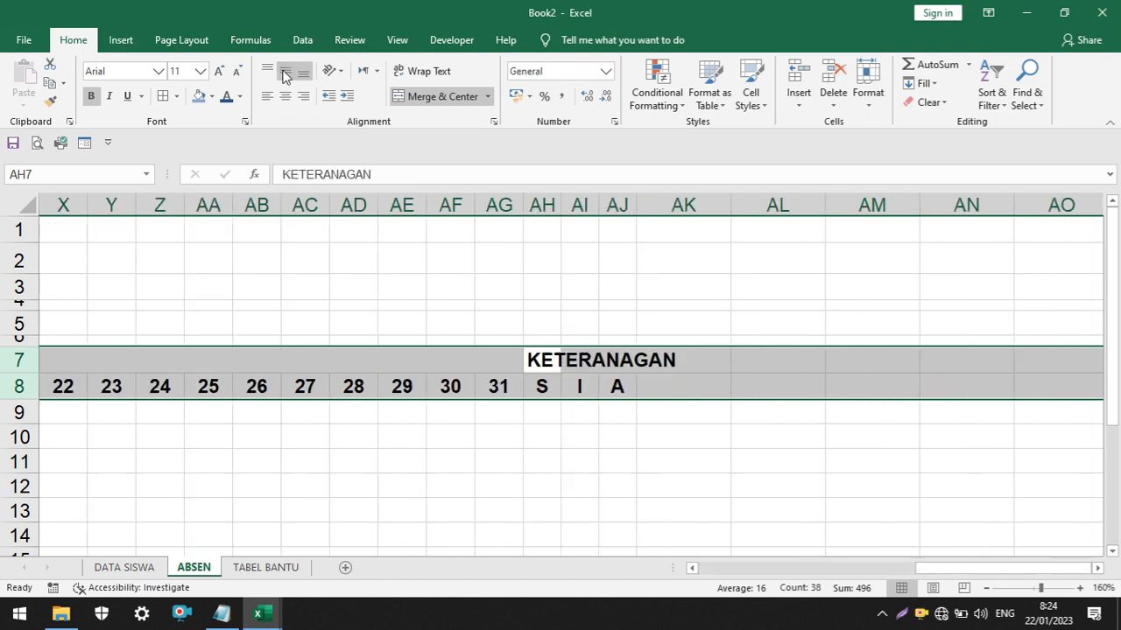
pyautogui.click(284, 73)
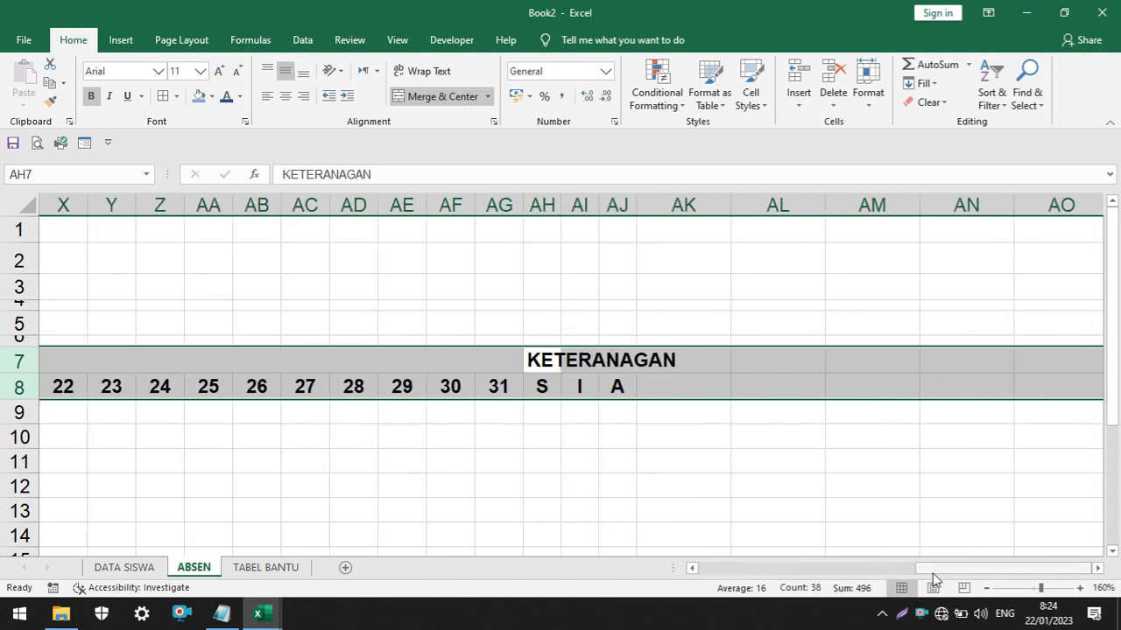
# Merge and center the KETERANAGAN heading across AH7:AJ7 and reduce its font size until it fits the merged cell
pyautogui.moveTo(919, 570); pyautogui.dragTo(893, 570)
pyautogui.click(828, 436)
pyautogui.moveTo(679, 359); pyautogui.dragTo(759, 359)
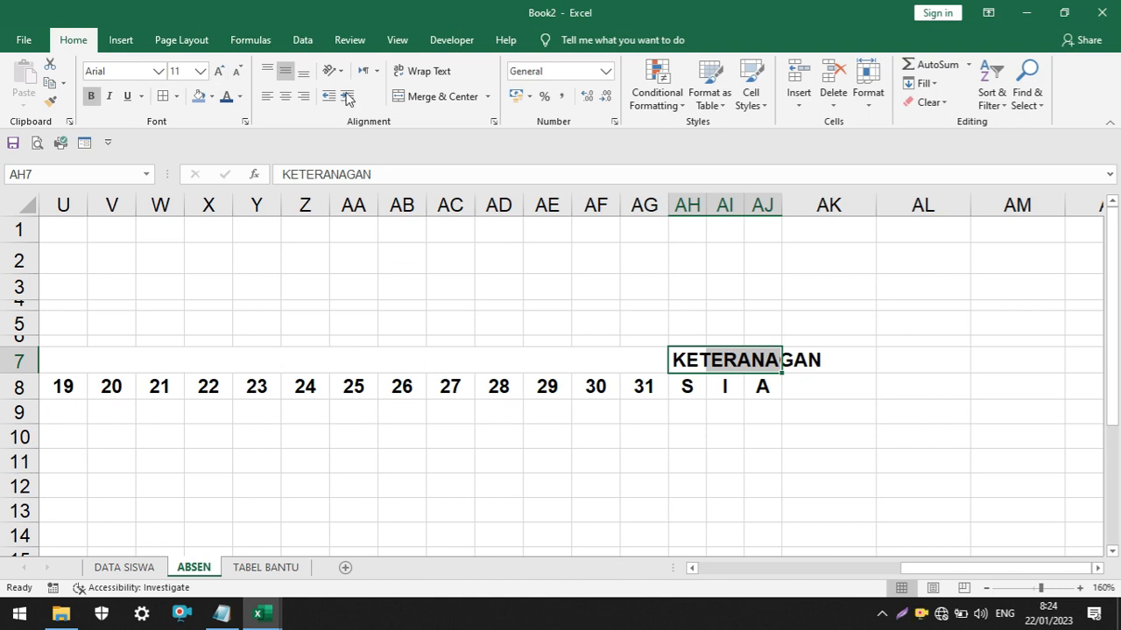
pyautogui.click(430, 98)
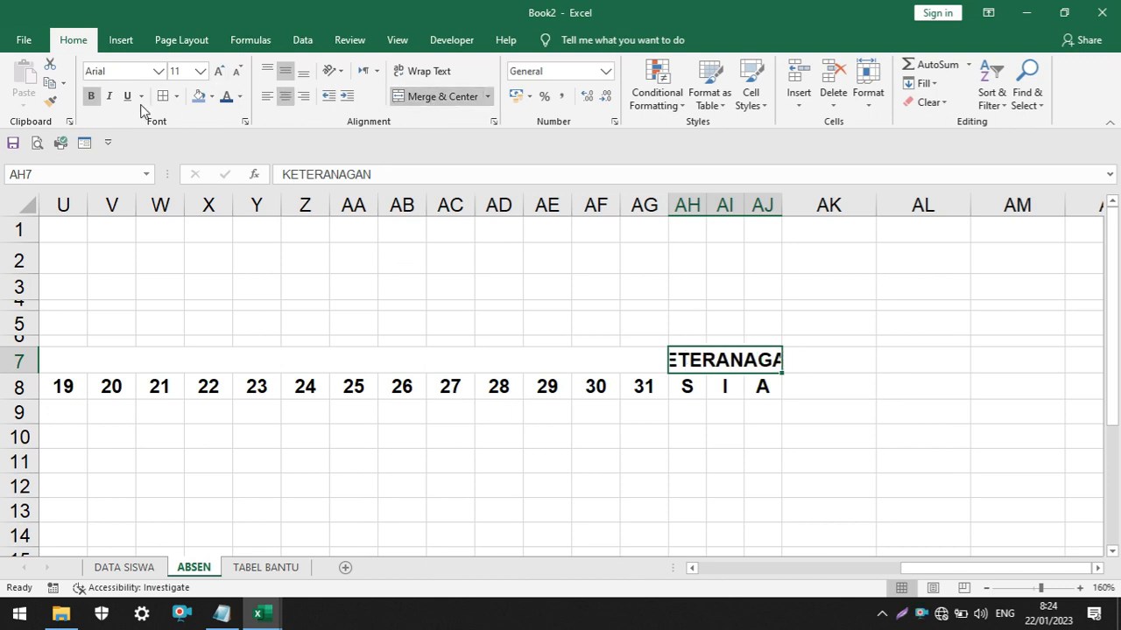
pyautogui.click(236, 72)
pyautogui.click(236, 72)
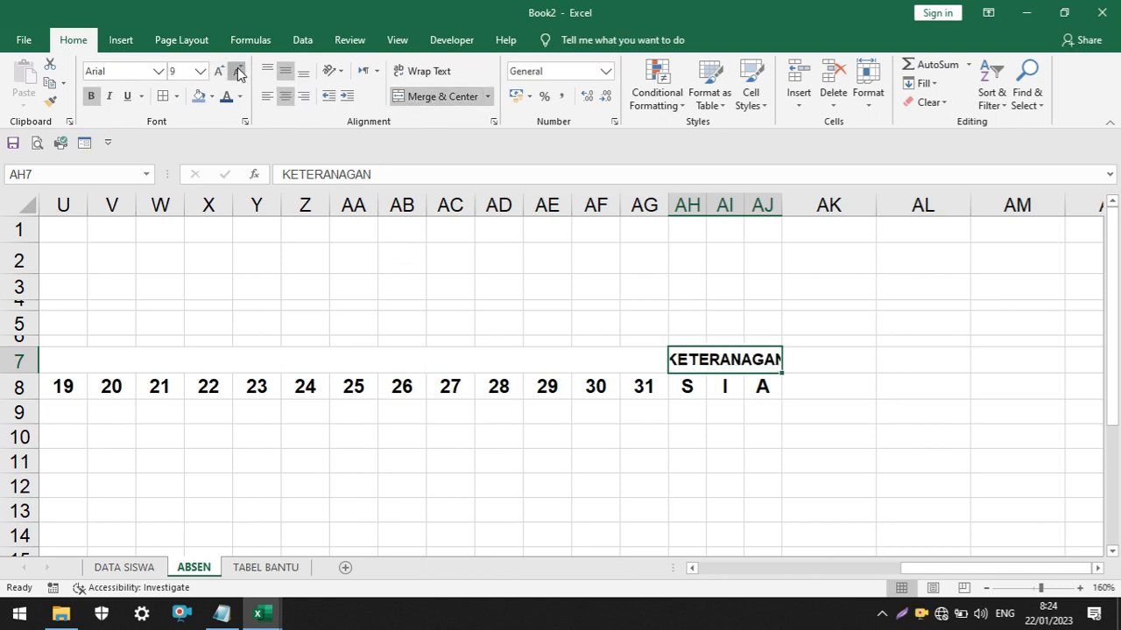
pyautogui.click(236, 71)
pyautogui.click(597, 413)
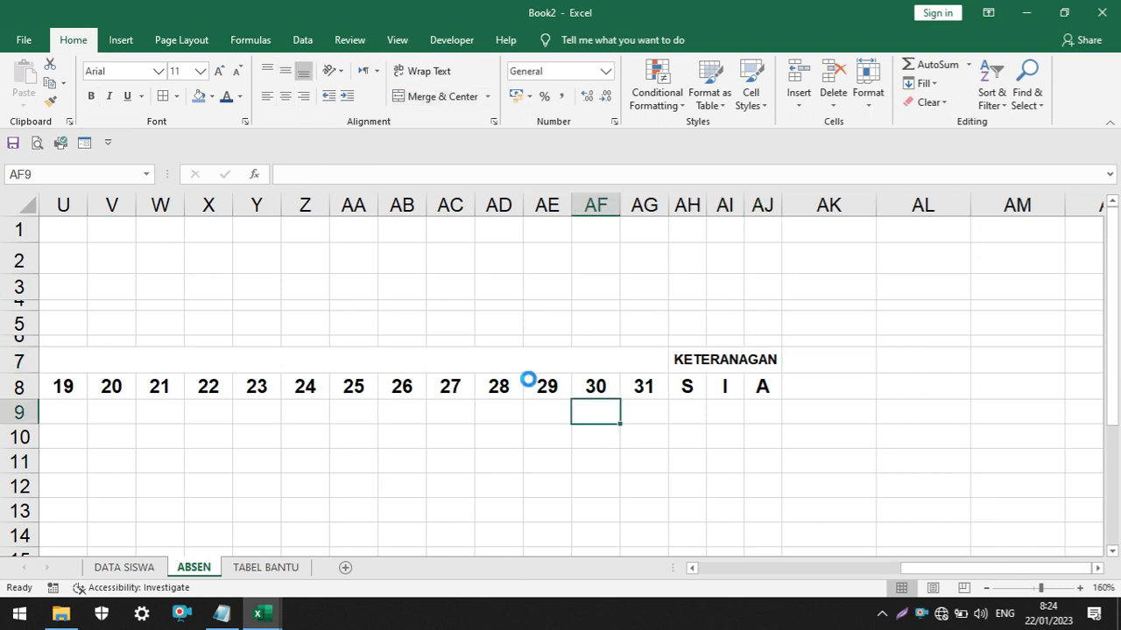
# Narrow column A to suit the short NO heading
pyautogui.scroll(-2, 528, 382)
pyautogui.moveTo(861, 572); pyautogui.dragTo(622, 573)
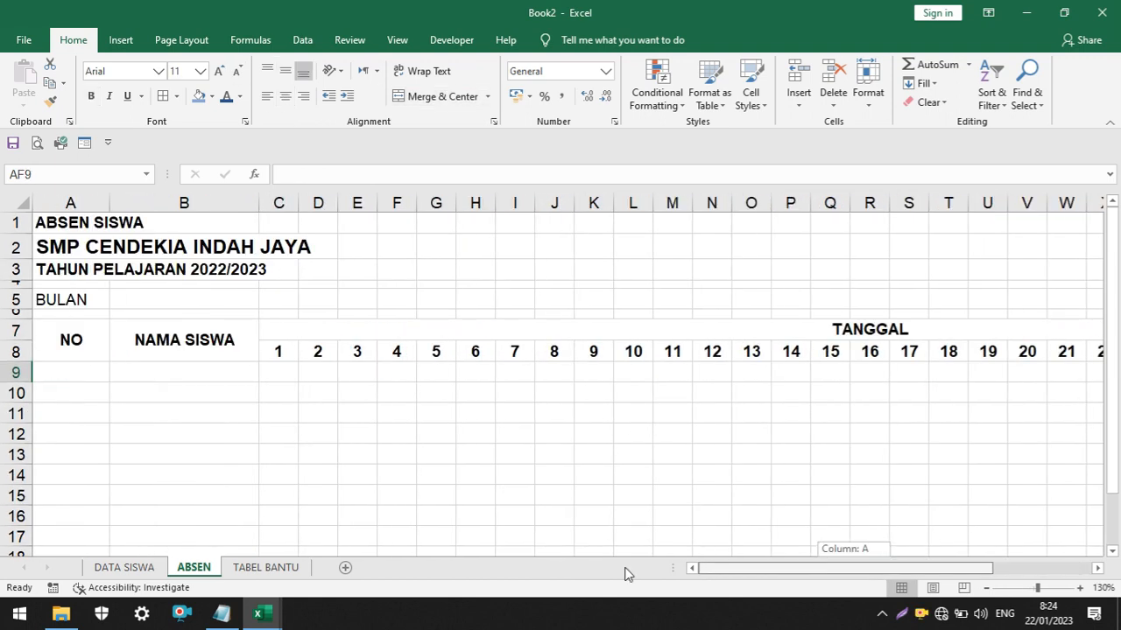
pyautogui.click(83, 376)
pyautogui.moveTo(111, 207); pyautogui.dragTo(70, 208)
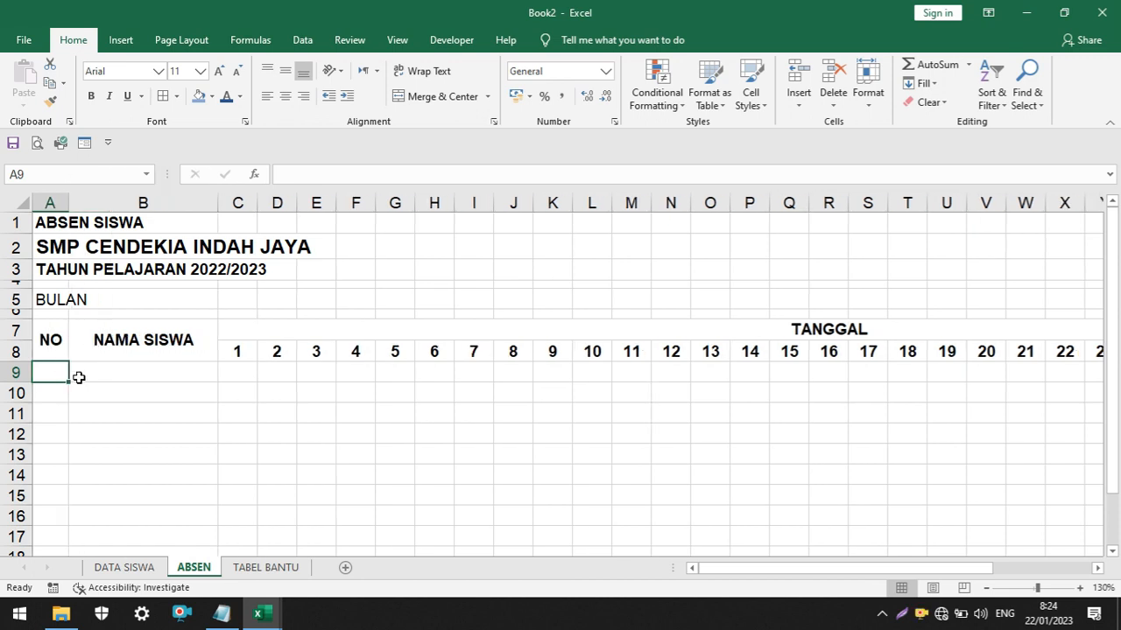
# Number the student rows from 1 to 15 in A9:A23, matching the row count of the class tables on DATA SISWA
pyautogui.write('1')
pyautogui.click(55, 395)
pyautogui.write('2')
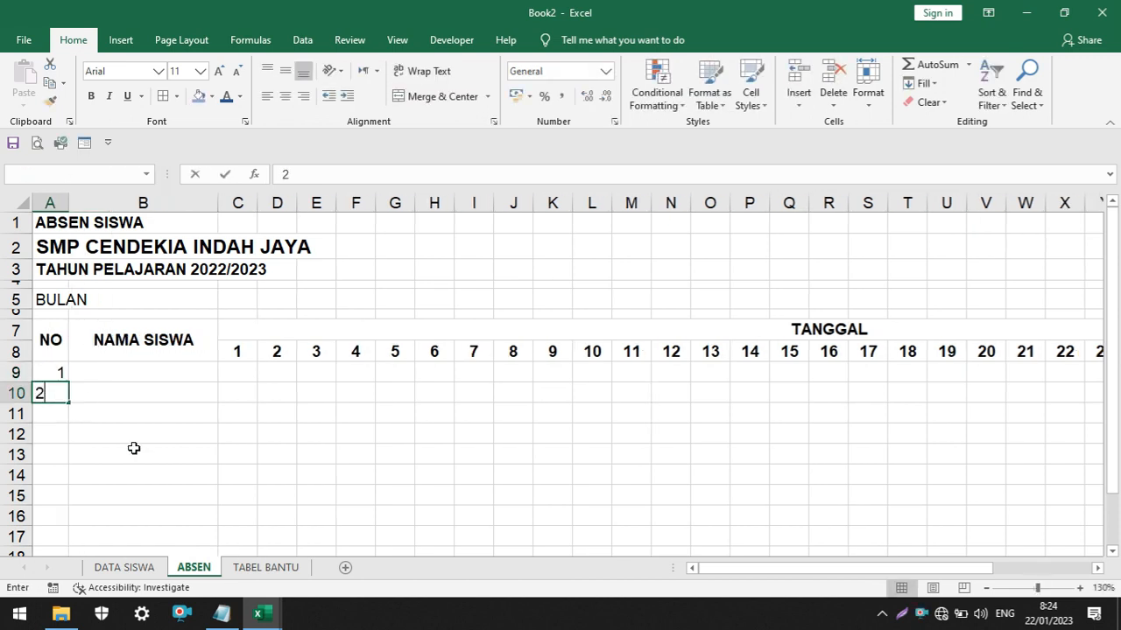
pyautogui.click(132, 452)
pyautogui.moveTo(52, 381); pyautogui.dragTo(76, 510)
pyautogui.click(120, 571)
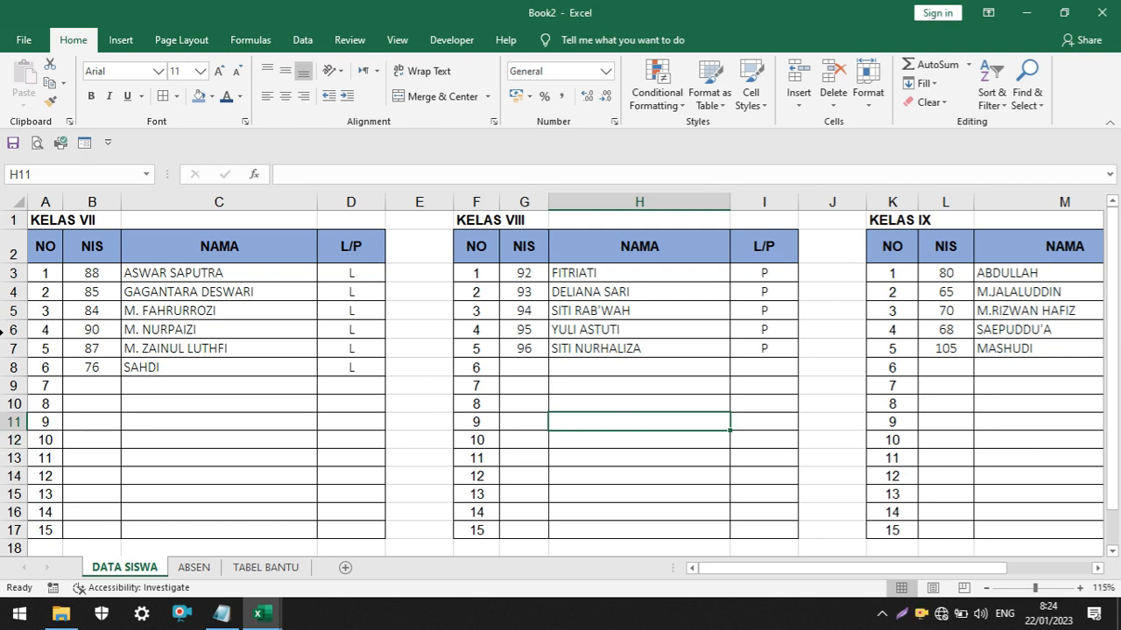
pyautogui.click(47, 532)
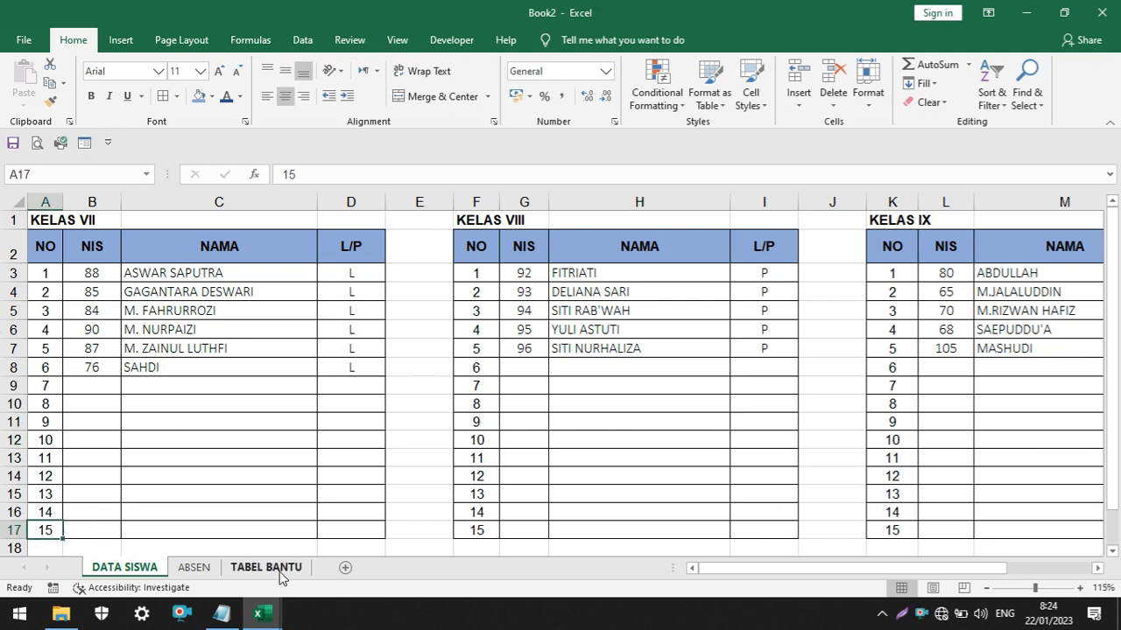
pyautogui.click(193, 568)
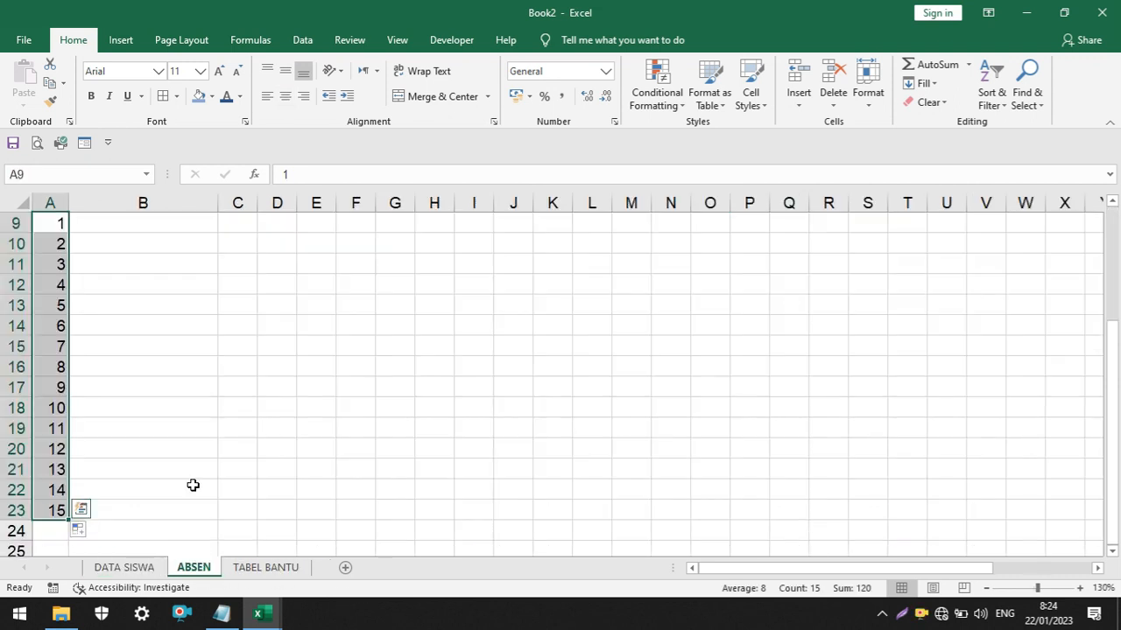
# Center the student numbers in A9:A23 horizontally
pyautogui.click(286, 95)
pyautogui.click(289, 345)
pyautogui.scroll(1, 47, 302)
pyautogui.scroll(1, 47, 302)
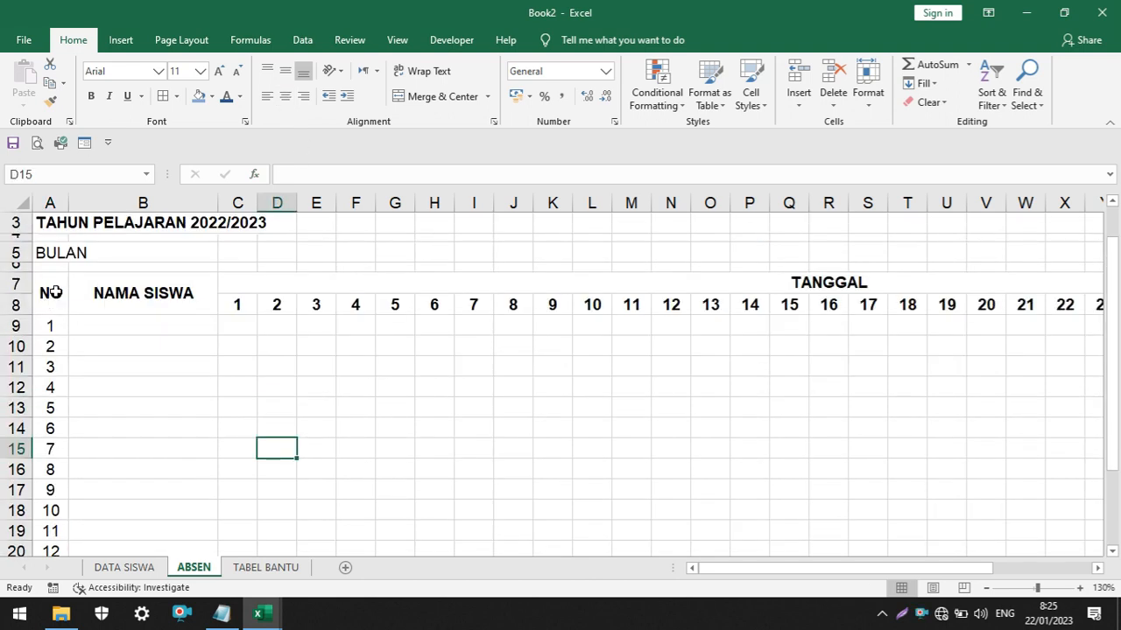
# Apply all borders to the whole attendance table, from the NO heading through the last numbered student row, A7:AJ23
pyautogui.click(54, 292)
pyautogui.moveTo(54, 291); pyautogui.dragTo(972, 553)
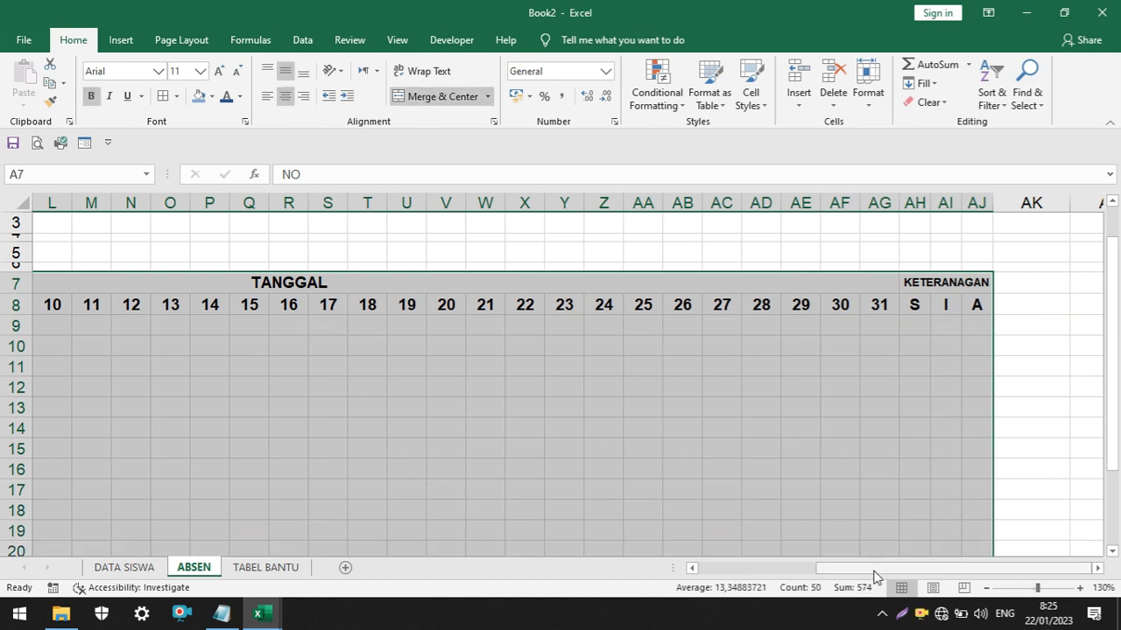
pyautogui.moveTo(874, 570); pyautogui.dragTo(481, 523)
pyautogui.scroll(-3, 461, 445)
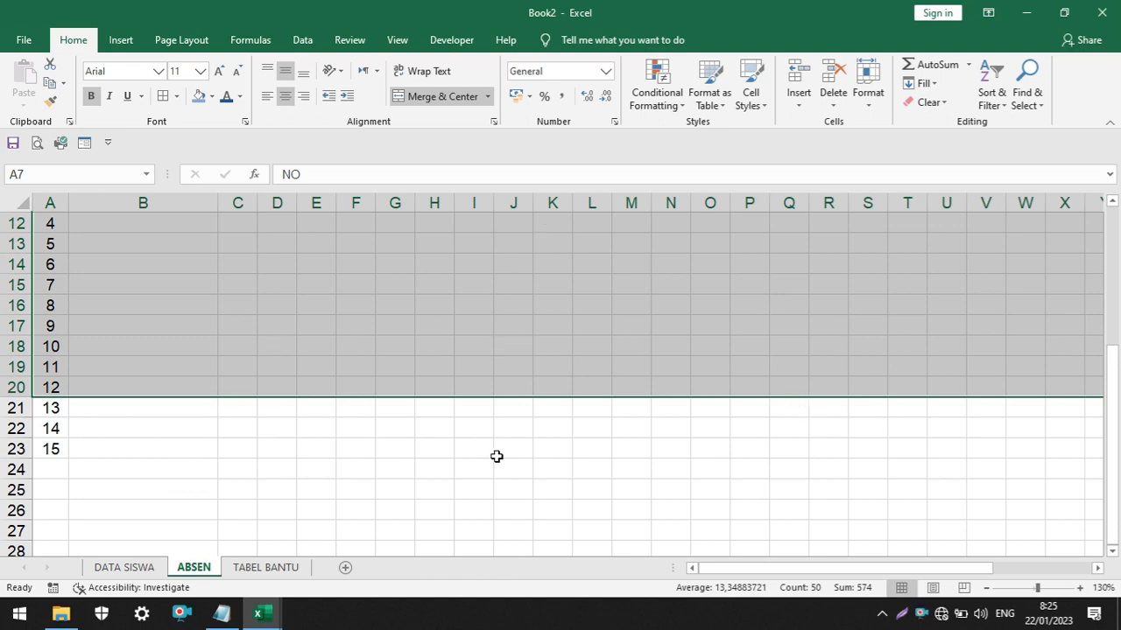
pyautogui.hotkey('shift', 'Down')
pyautogui.hotkey('shift', 'Down')
pyautogui.hotkey('shift', 'Down')
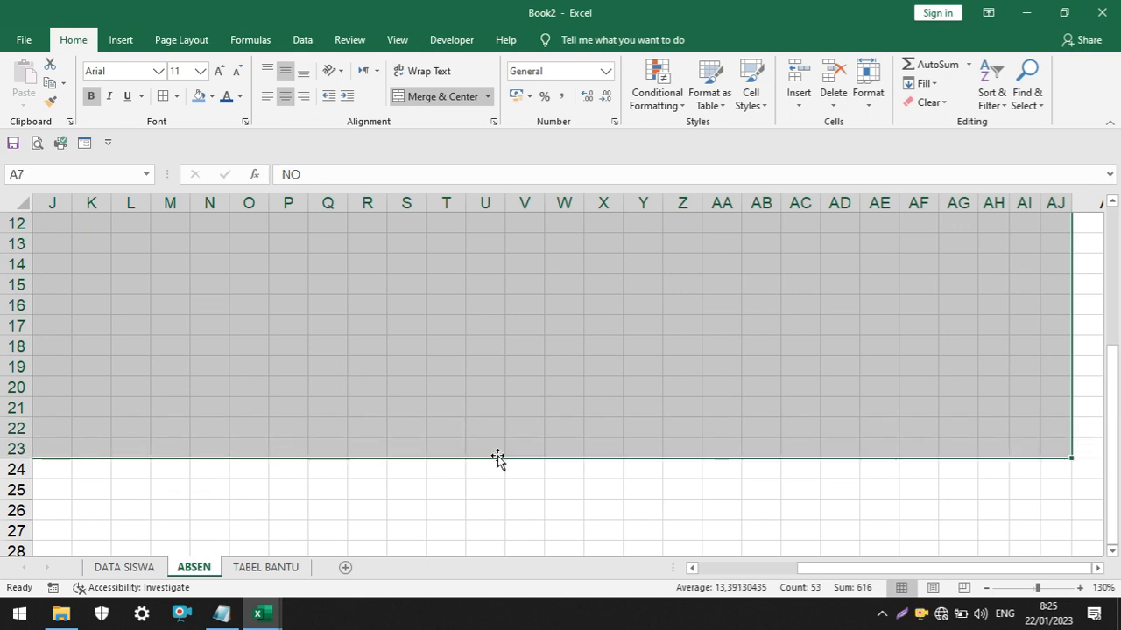
pyautogui.moveTo(817, 573); pyautogui.dragTo(638, 572)
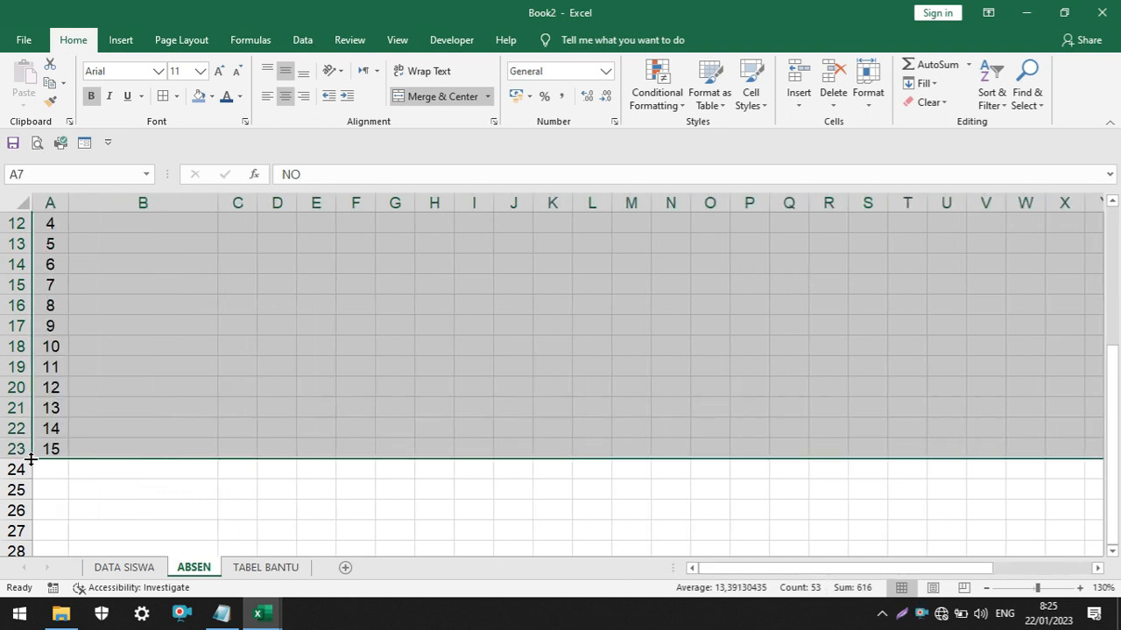
pyautogui.scroll(4, 211, 370)
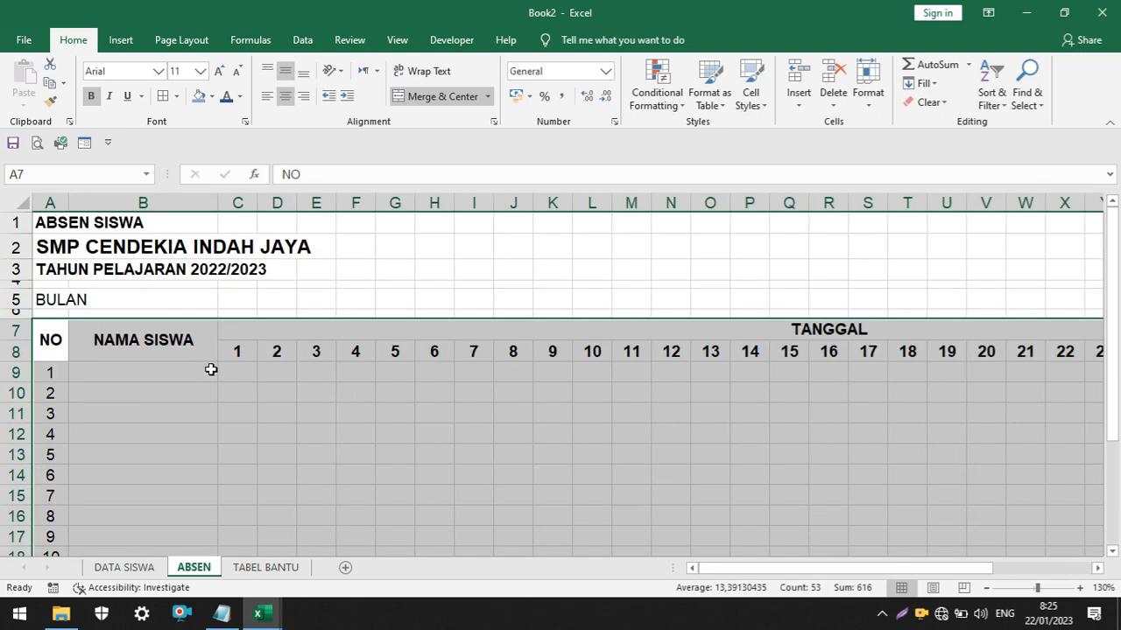
pyautogui.click(175, 98)
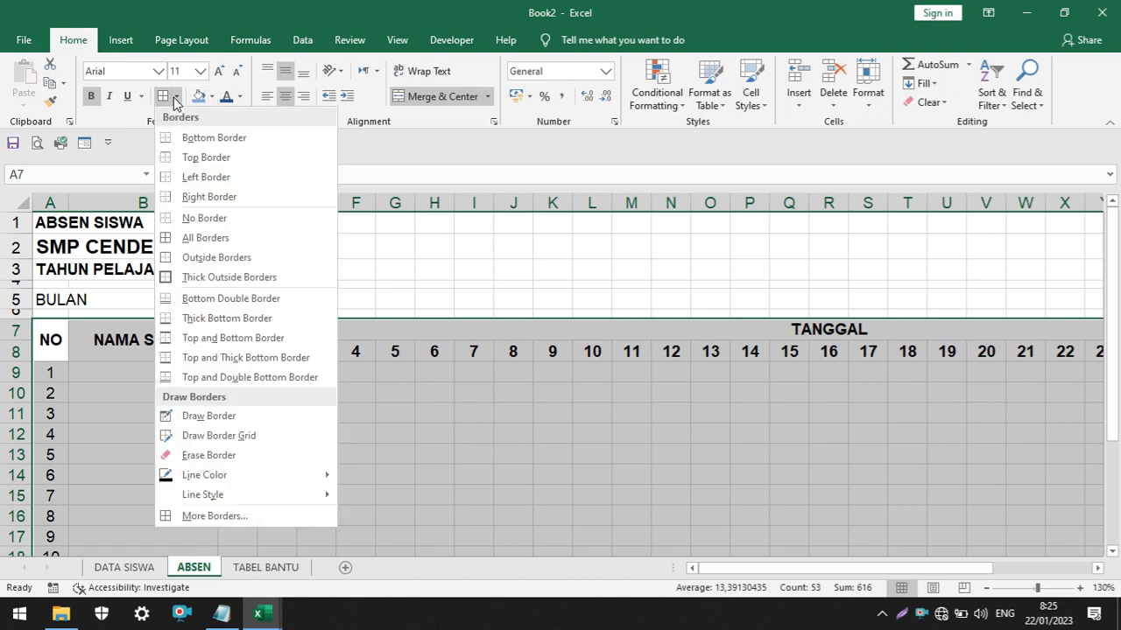
pyautogui.click(127, 121)
pyautogui.click(175, 96)
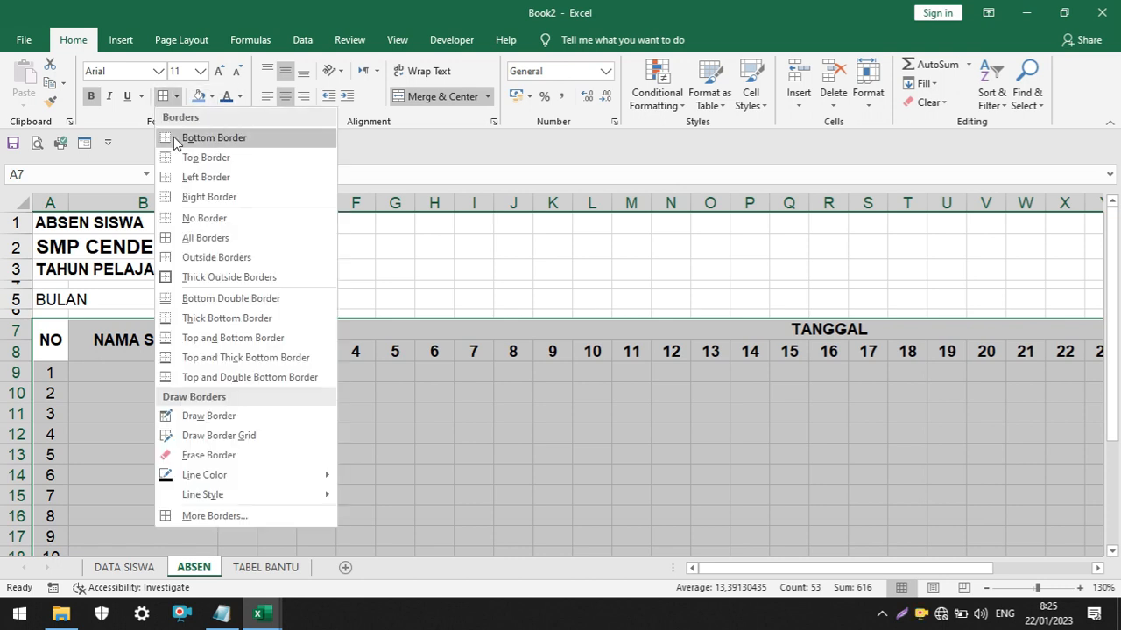
pyautogui.click(191, 245)
pyautogui.click(398, 543)
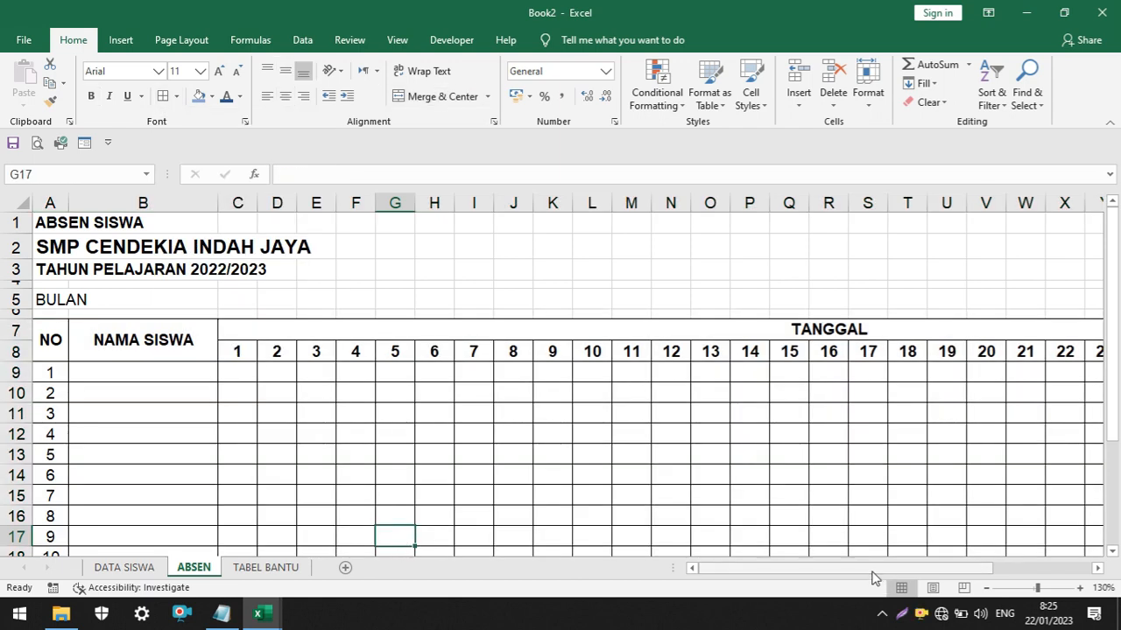
# Fill the table's header rows A7:AJ8 with the same blue as the DATA SISWA table headers
pyautogui.moveTo(873, 571); pyautogui.dragTo(788, 534)
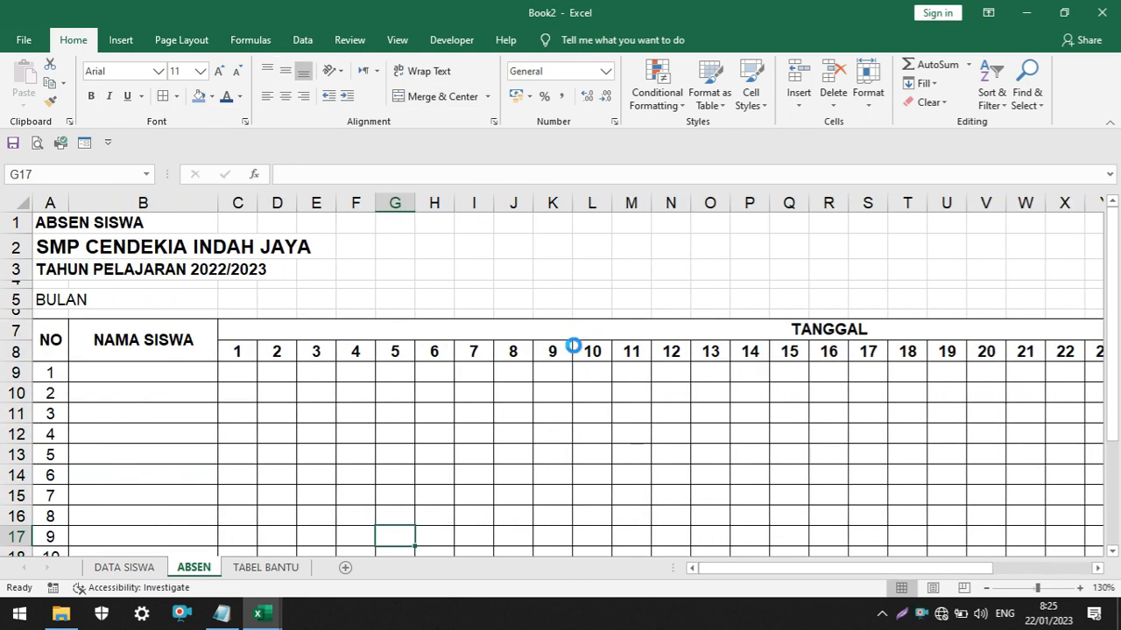
pyautogui.scroll(-2, 574, 345)
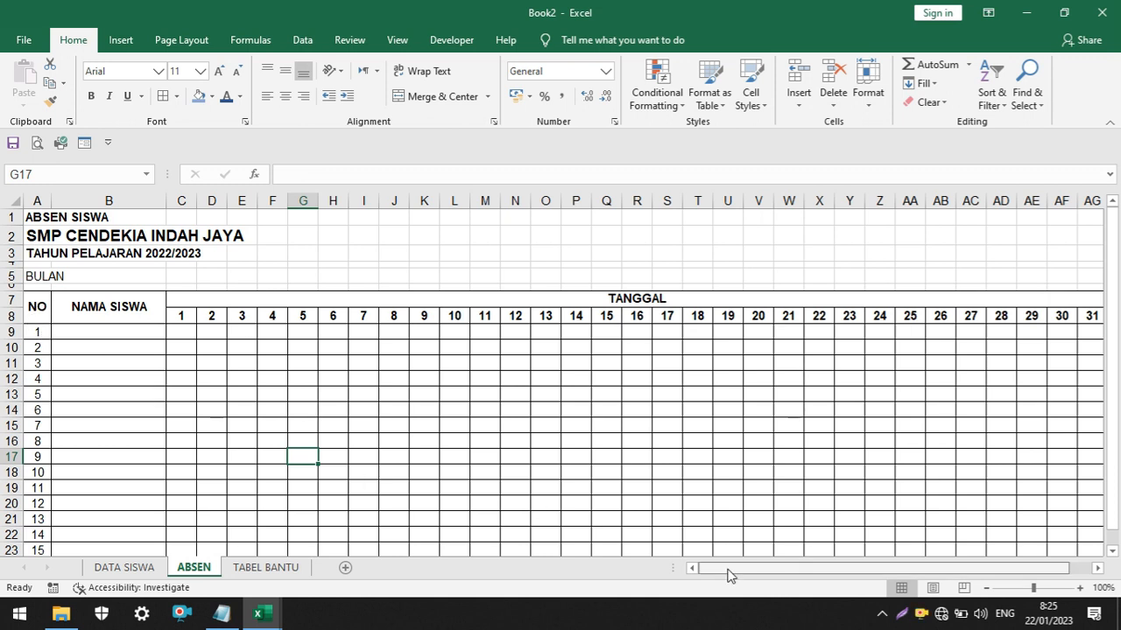
pyautogui.moveTo(729, 575)
pyautogui.mouseDown()
pyautogui.moveTo(825, 570)
pyautogui.moveTo(718, 573)
pyautogui.mouseUp()
pyautogui.moveTo(35, 306); pyautogui.dragTo(963, 310)
pyautogui.moveTo(863, 566); pyautogui.dragTo(675, 566)
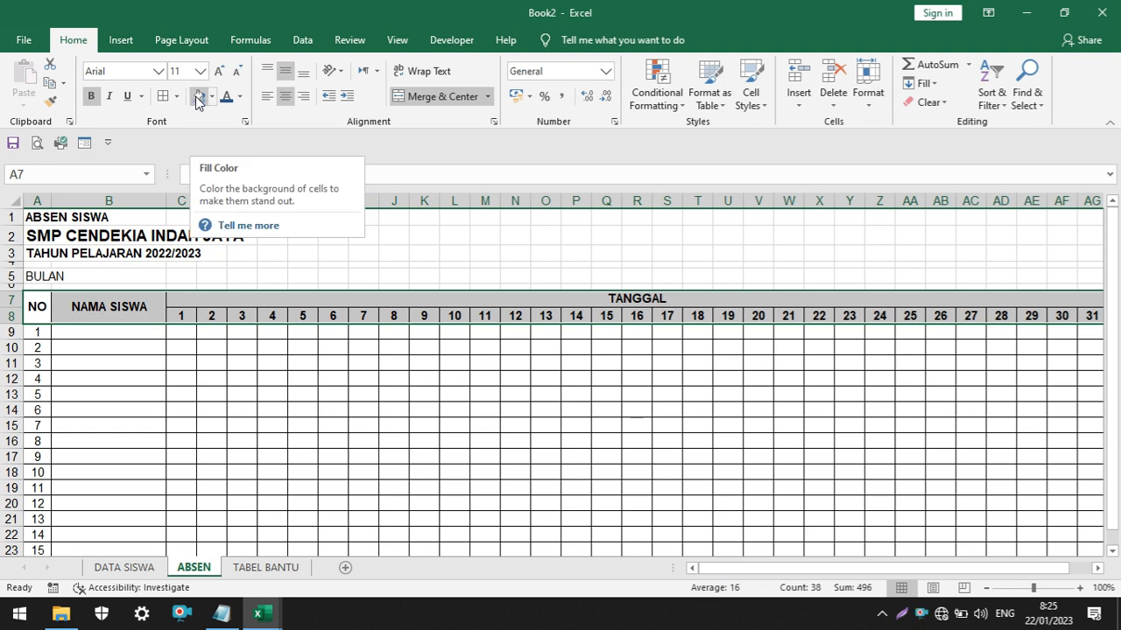
pyautogui.click(198, 96)
pyautogui.click(248, 377)
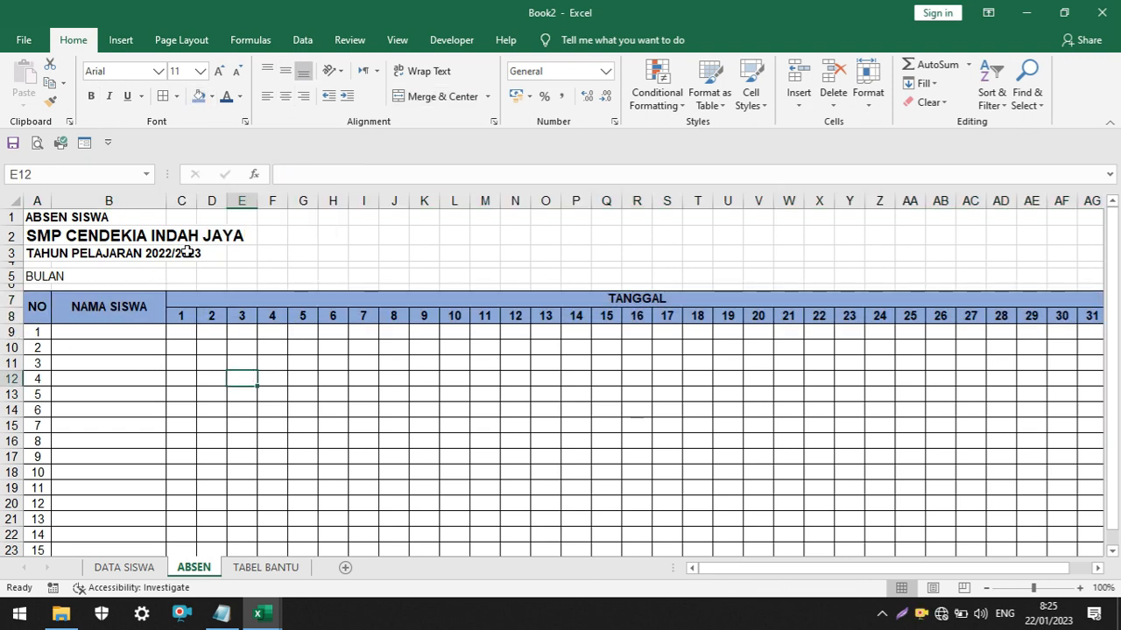
# Select the three title lines in A1:A3 above the attendance table
pyautogui.click(210, 234)
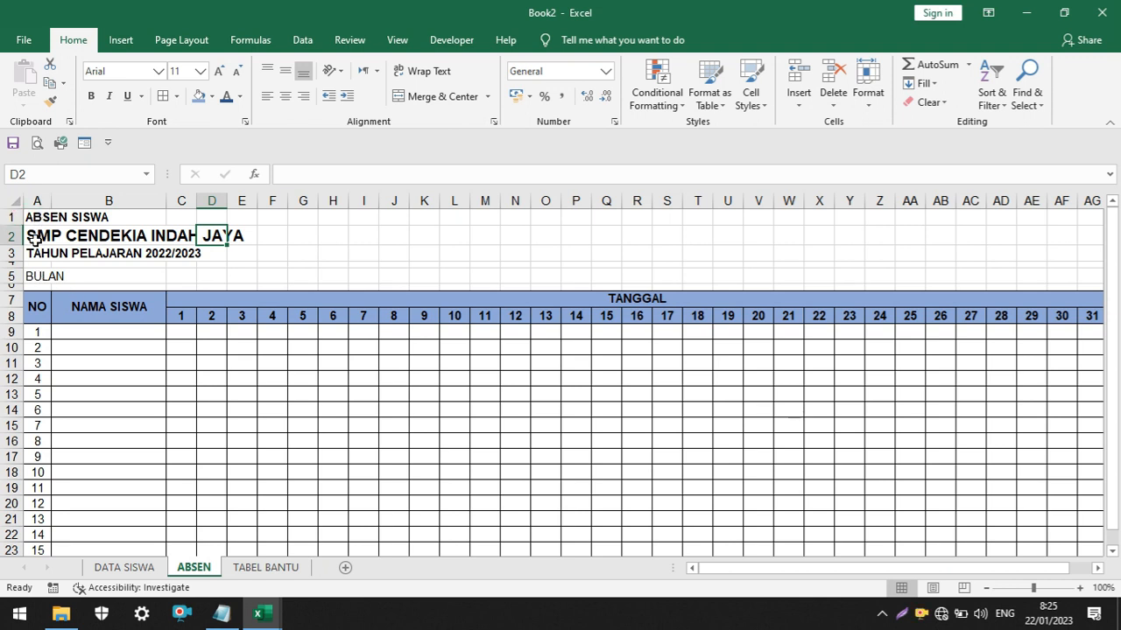
pyautogui.click(279, 238)
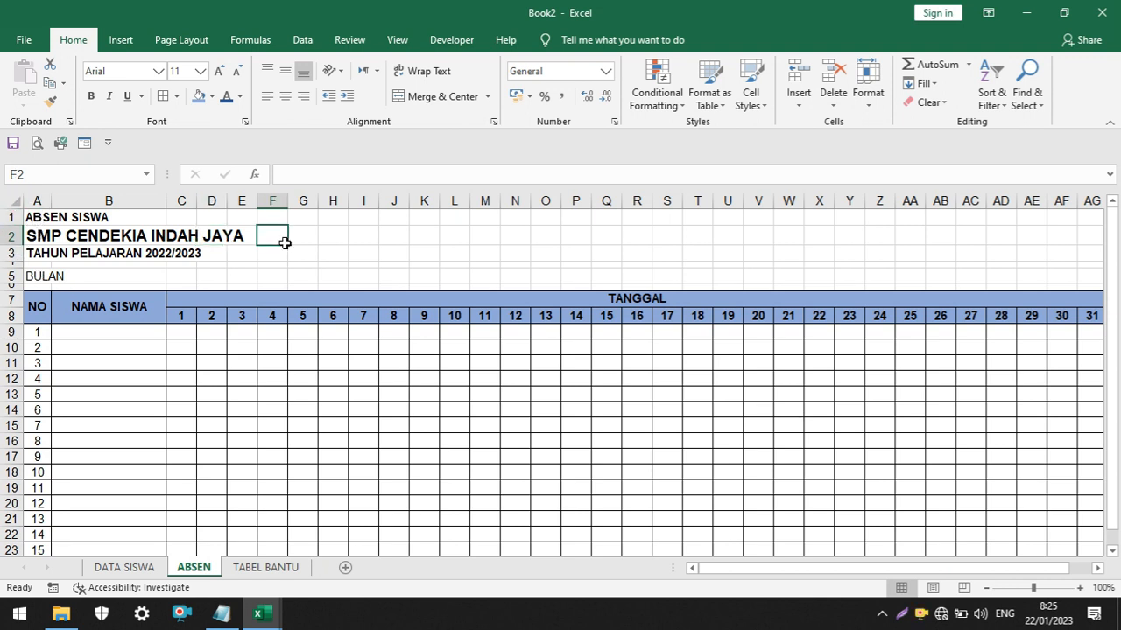
pyautogui.click(34, 217)
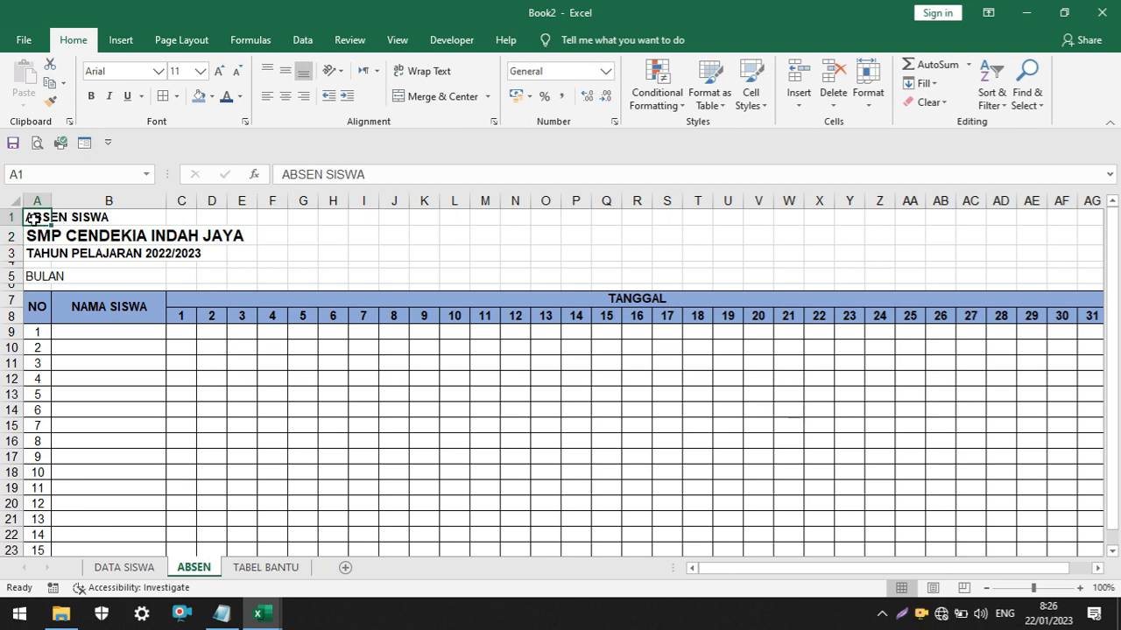
pyautogui.moveTo(33, 219); pyautogui.dragTo(33, 252)
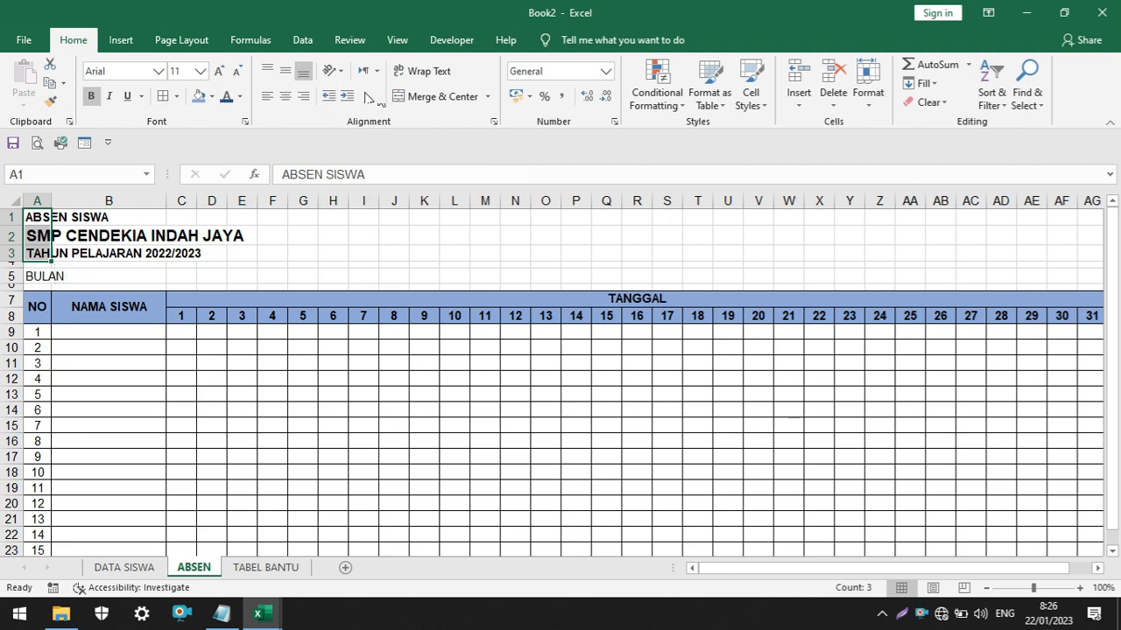
# Indent the three title lines in A1:A3 until their text starts inside column B, leaving room for a logo
pyautogui.click(348, 97)
pyautogui.click(348, 98)
pyautogui.click(348, 97)
pyautogui.click(348, 97)
pyautogui.click(347, 97)
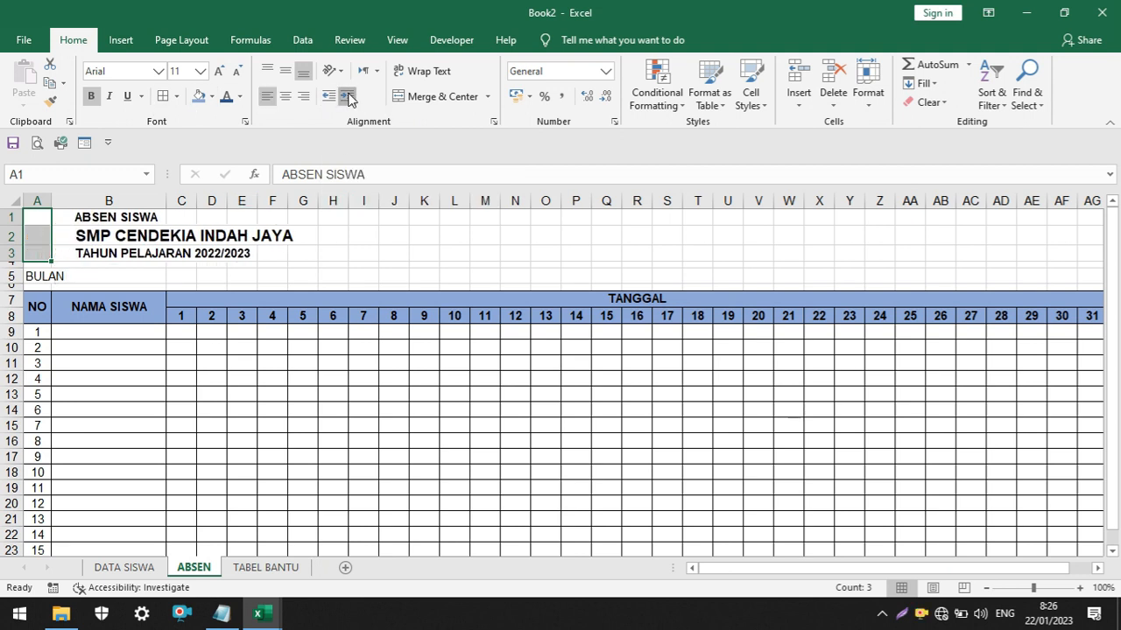
pyautogui.click(347, 97)
pyautogui.click(431, 255)
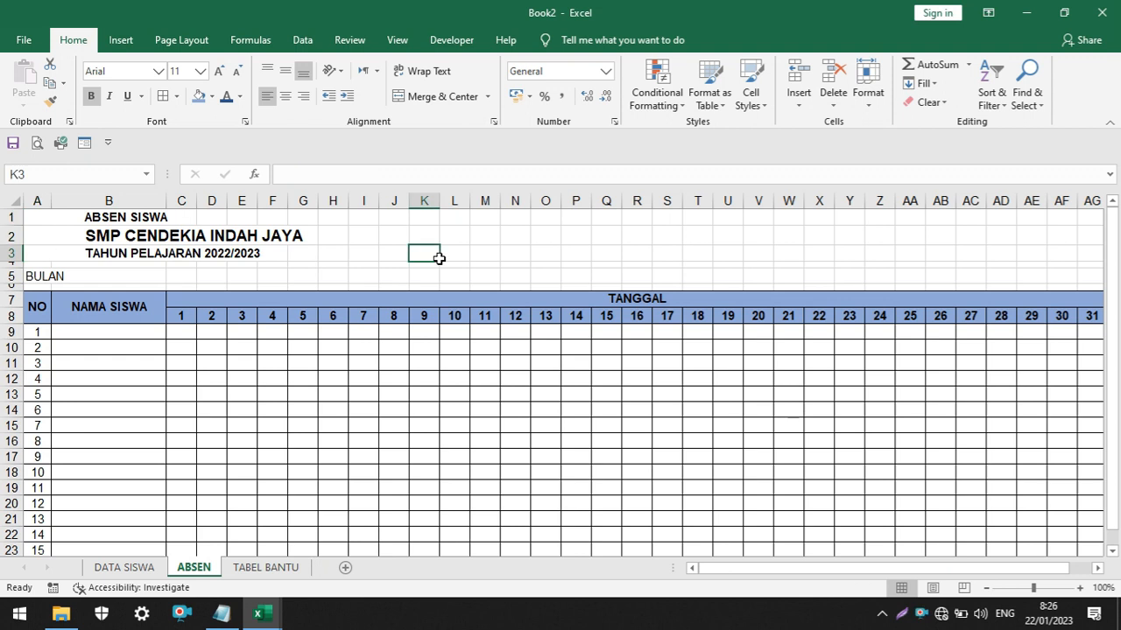
# Insert a circle about 1.69 cm in diameter over A1:B3, just before the title lines, as a logo placeholder
pyautogui.click(119, 40)
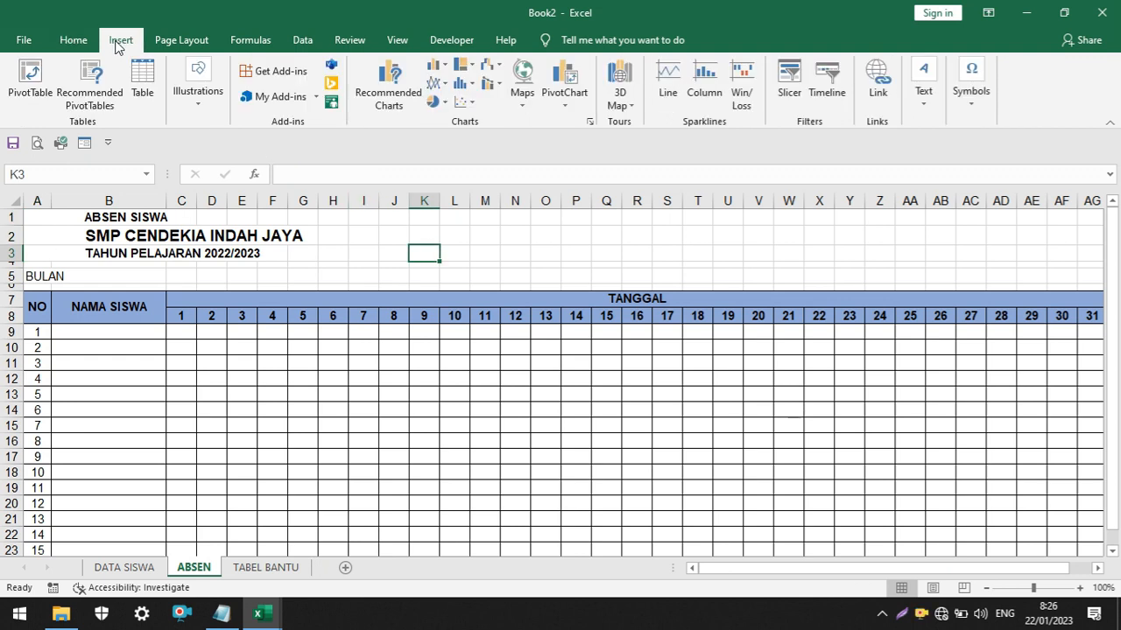
pyautogui.click(193, 101)
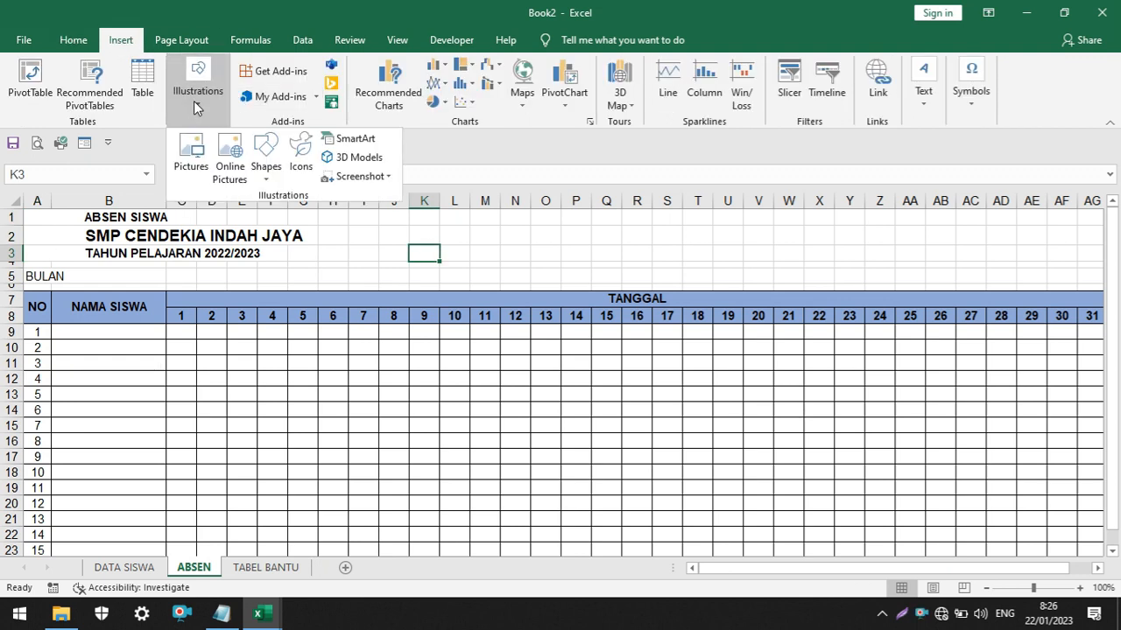
pyautogui.click(262, 182)
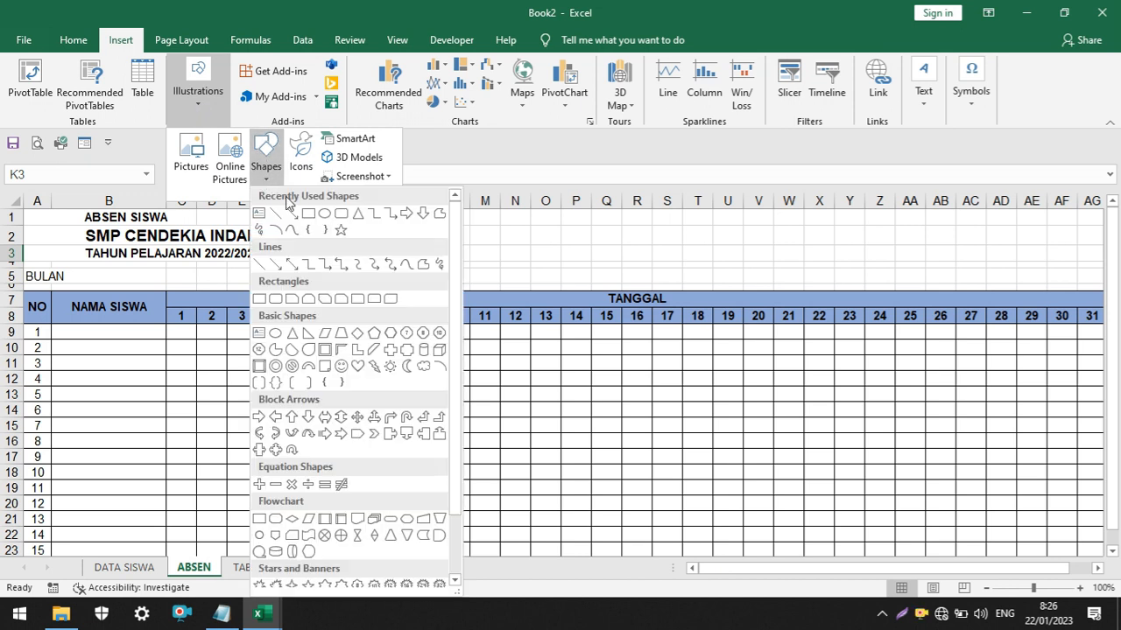
pyautogui.click(328, 217)
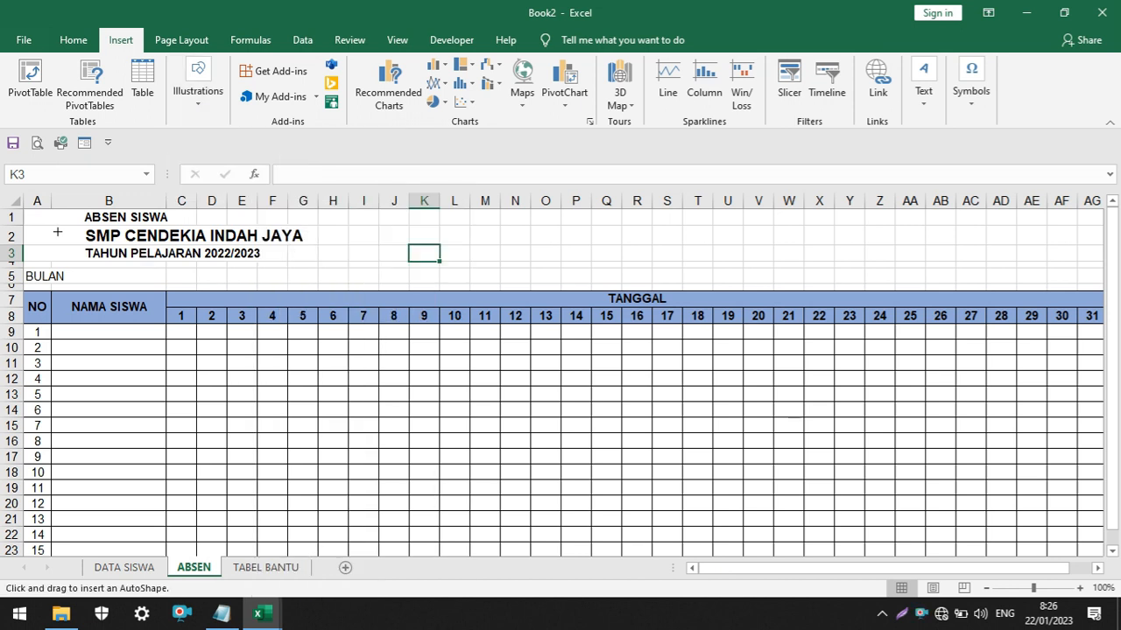
pyautogui.moveTo(58, 232)
pyautogui.mouseDown()
pyautogui.moveTo(87, 257)
pyautogui.moveTo(67, 259)
pyautogui.mouseUp()
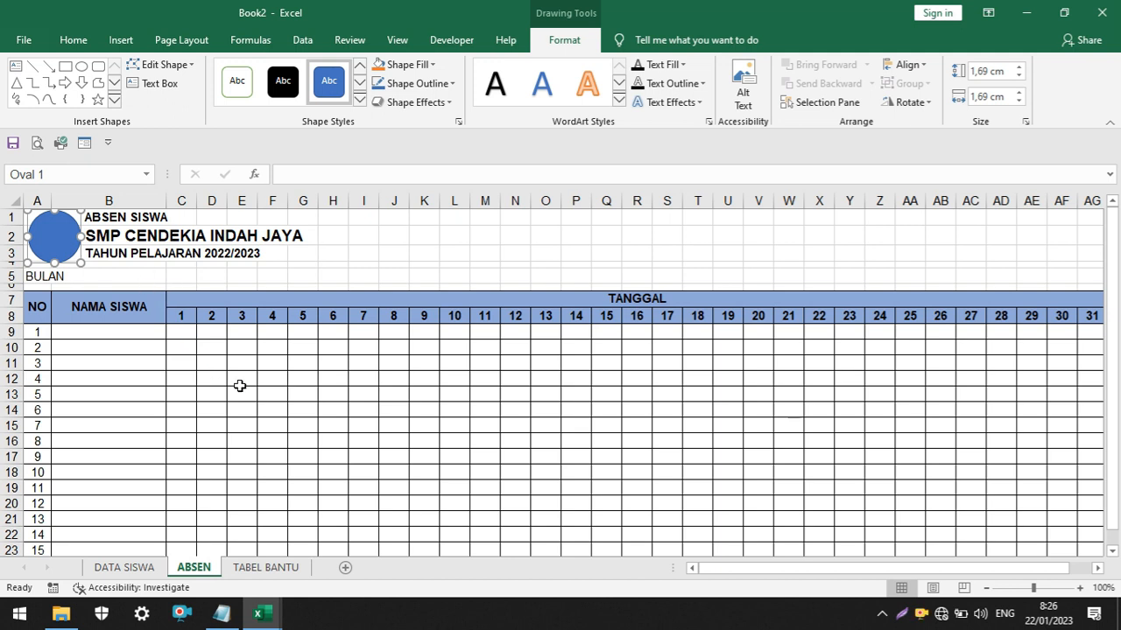
pyautogui.click(237, 383)
pyautogui.click(204, 424)
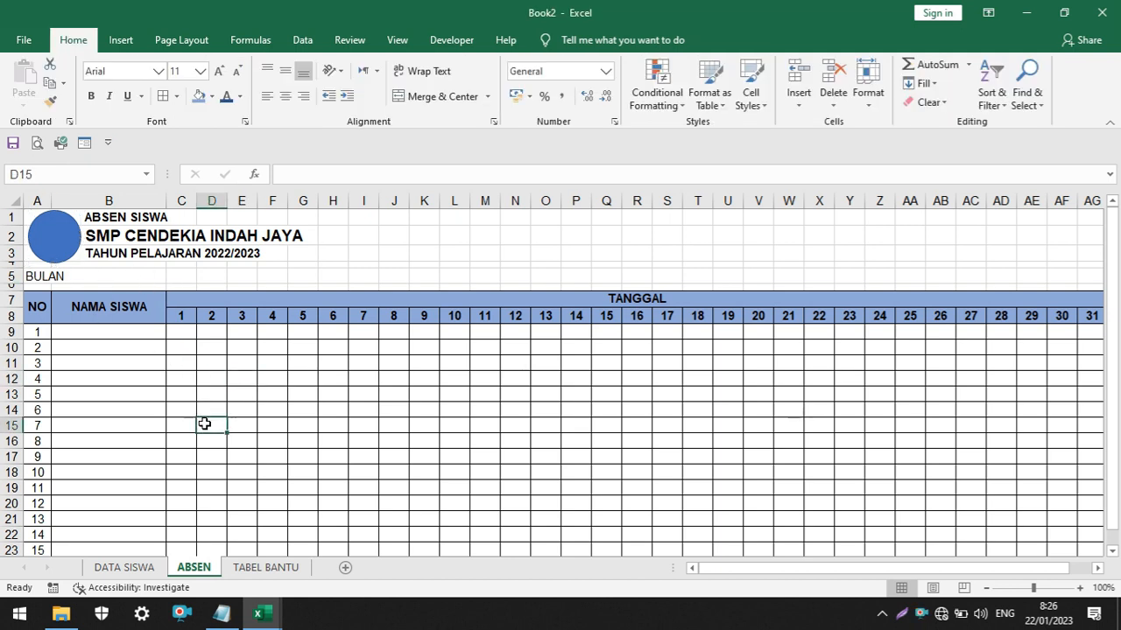
# Widen the NAMA SISWA column B by roughly 30 percent
pyautogui.scroll(-4, 513, 404)
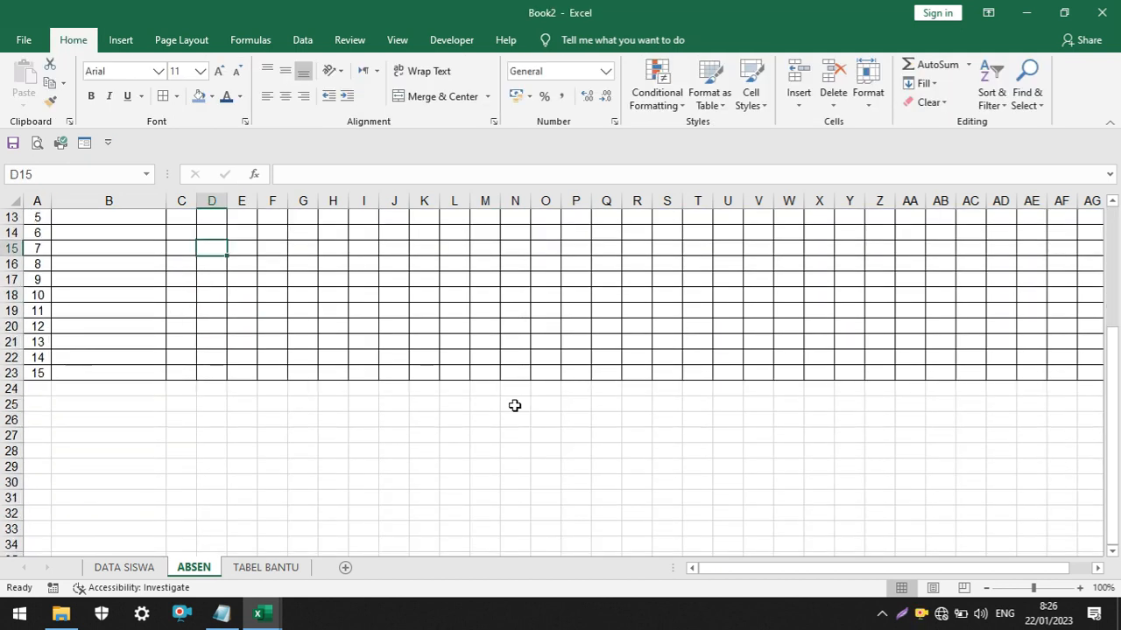
pyautogui.scroll(3, 514, 404)
pyautogui.moveTo(163, 203); pyautogui.dragTo(201, 204)
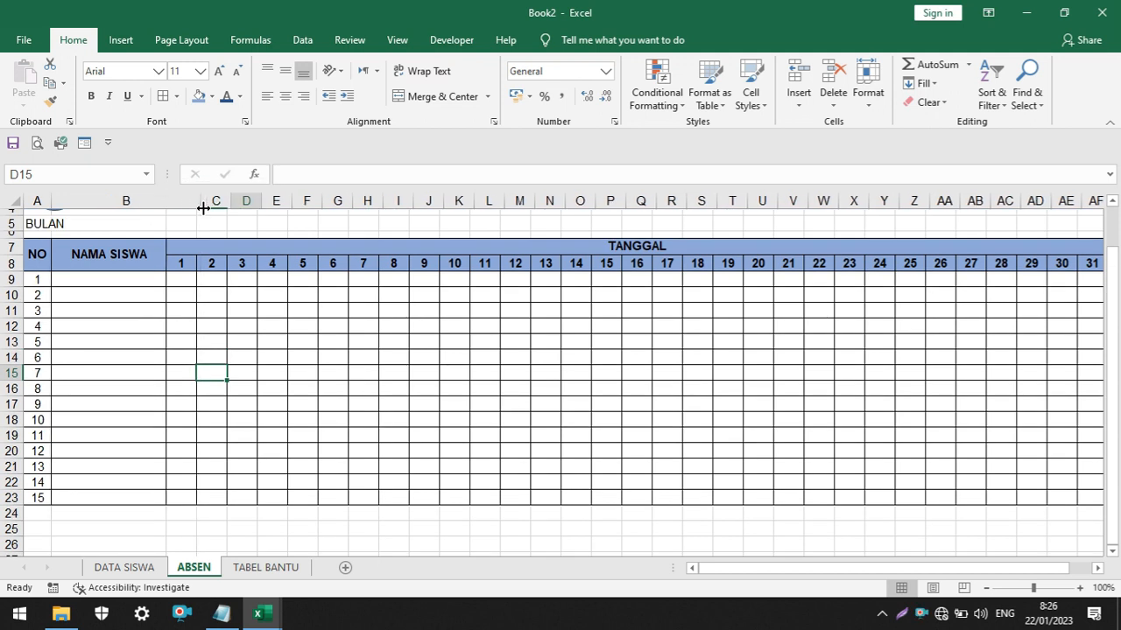
pyautogui.click(460, 386)
# Start the signature block below the attendance table by entering "INDAH," in AE25
pyautogui.scroll(1, 459, 336)
pyautogui.scroll(-3, 459, 335)
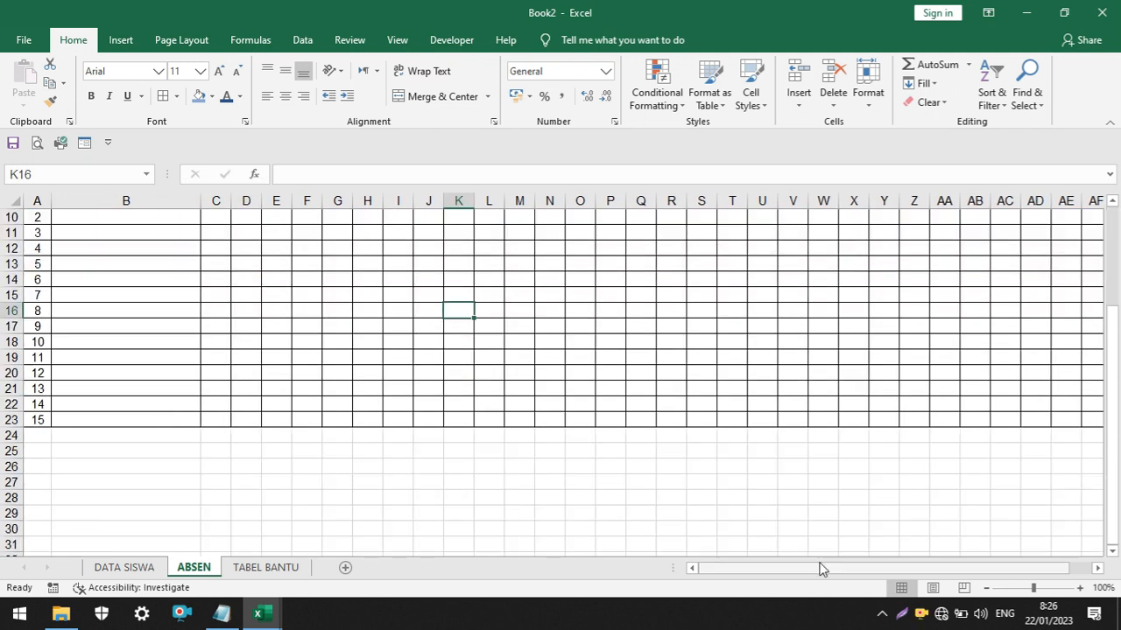
pyautogui.moveTo(820, 567); pyautogui.dragTo(985, 579)
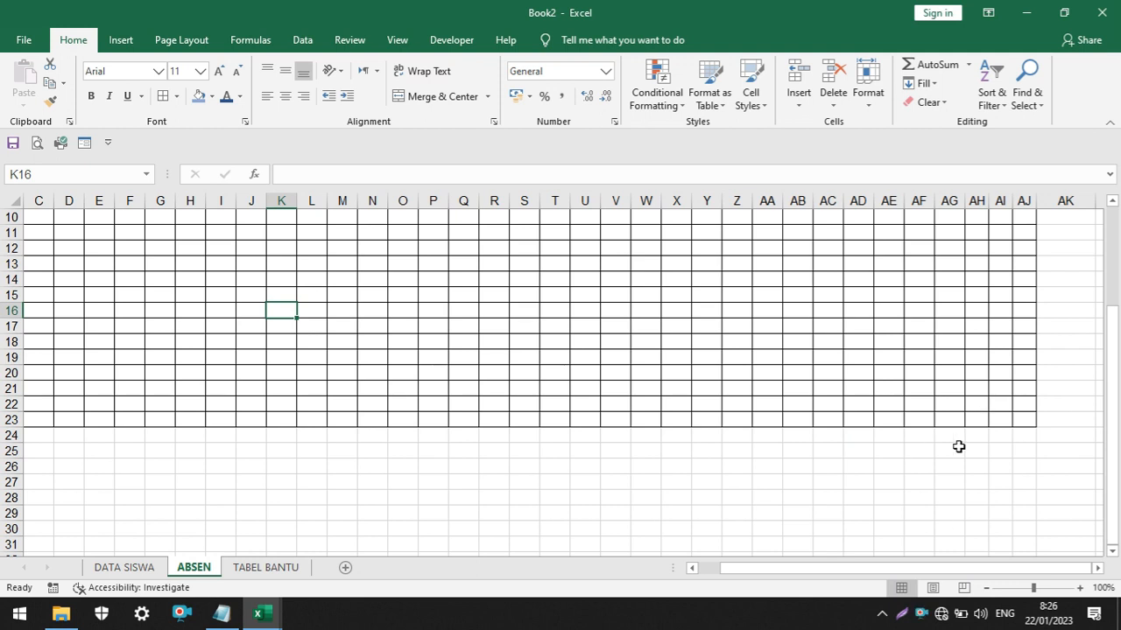
pyautogui.click(883, 451)
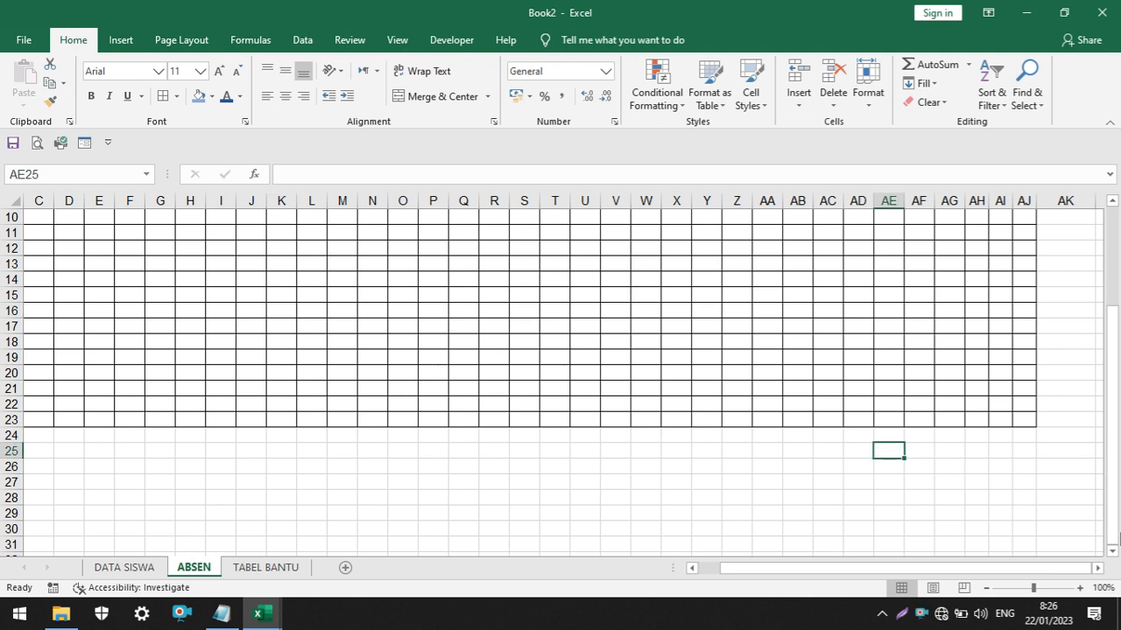
pyautogui.write('INDAH,')
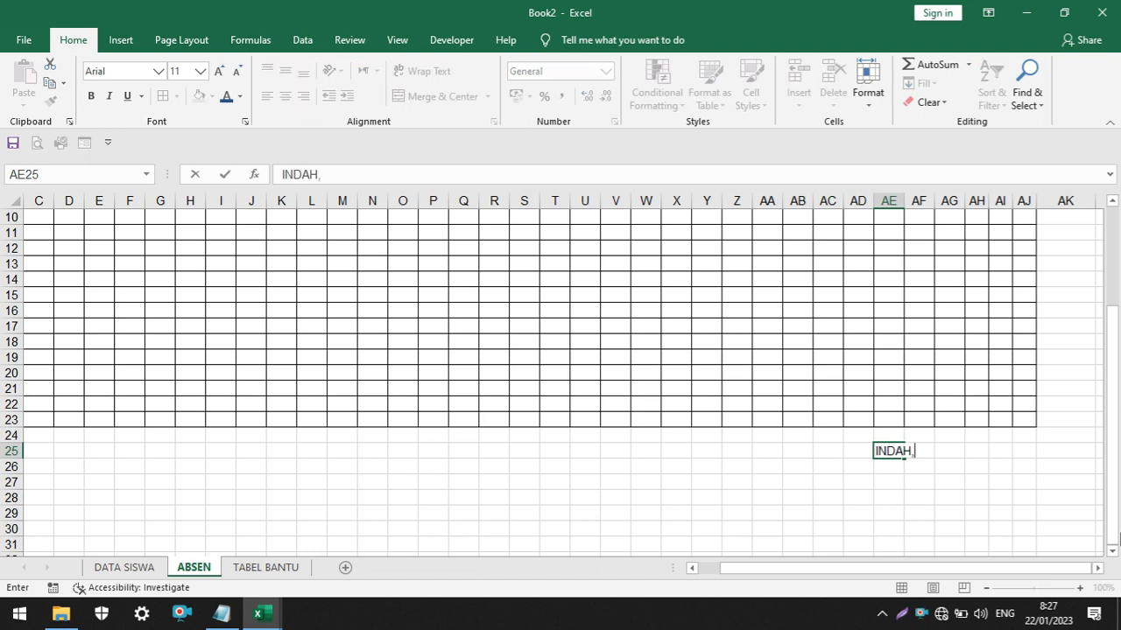
pyautogui.press('Return')
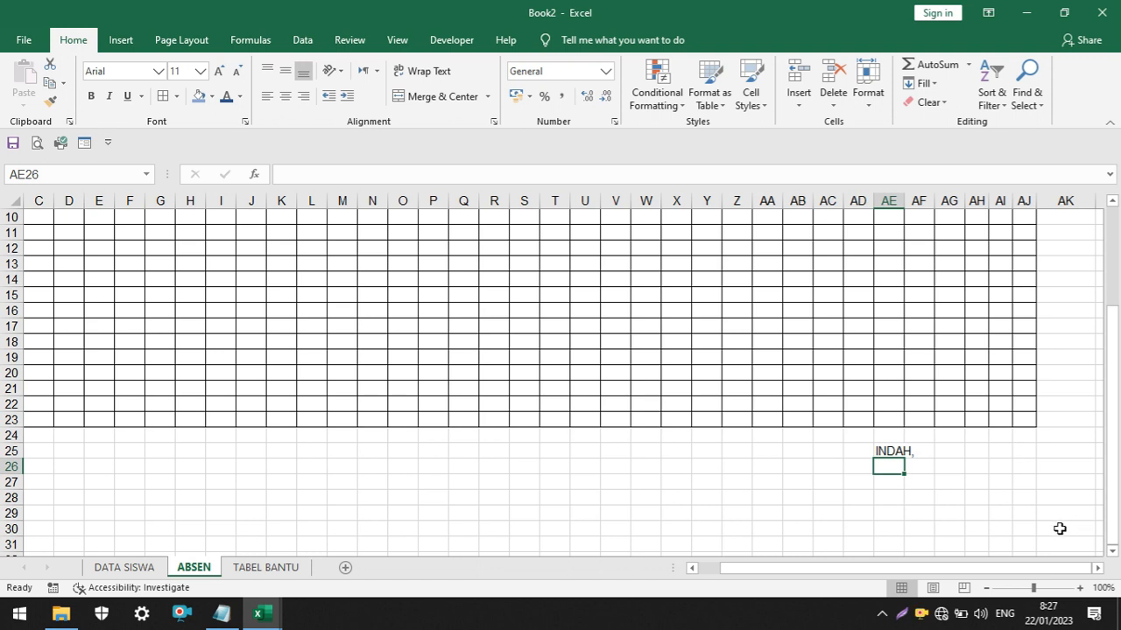
# Enter "Mengetahui," in AE26 and "Kepala Sekolah" in AE27
pyautogui.write('M')
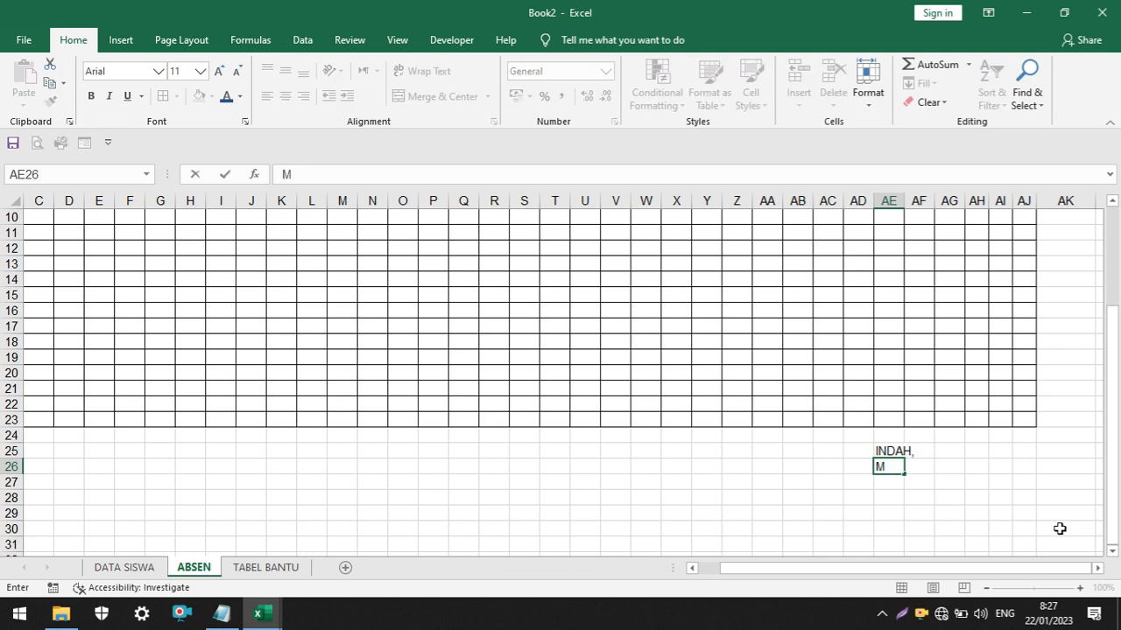
pyautogui.write('Eengetahui,')
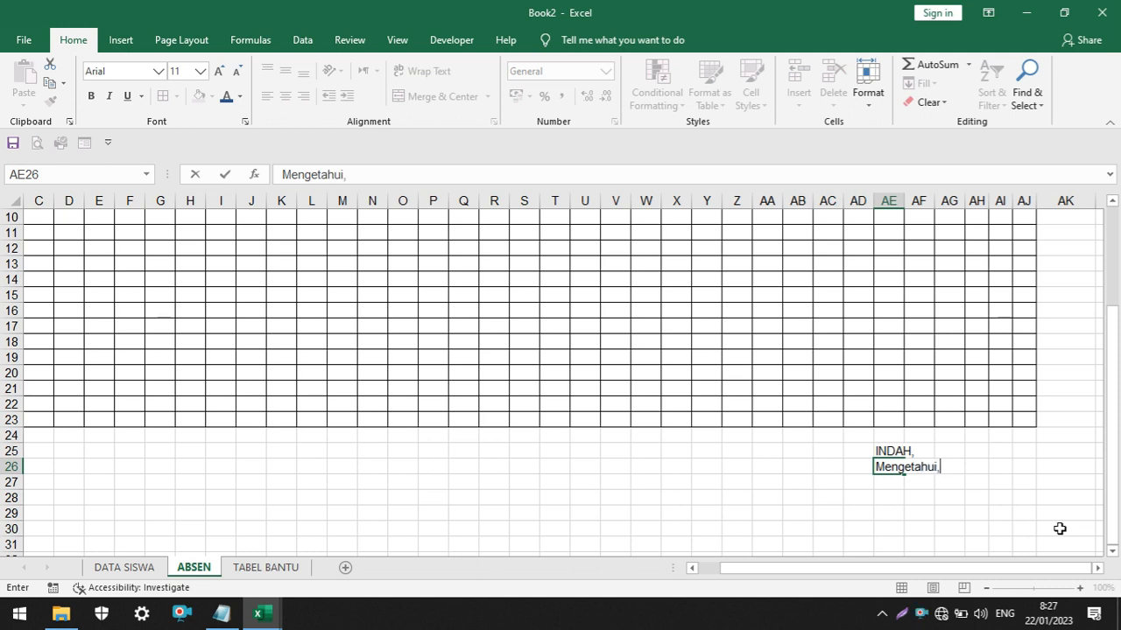
pyautogui.press('Return')
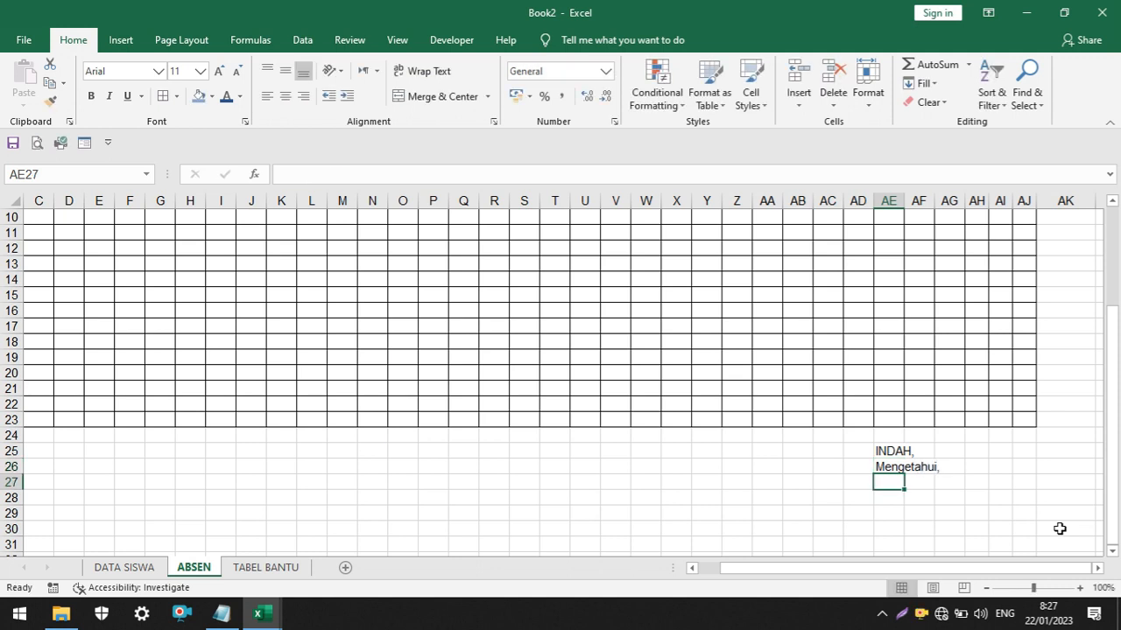
pyautogui.write('Kepala')
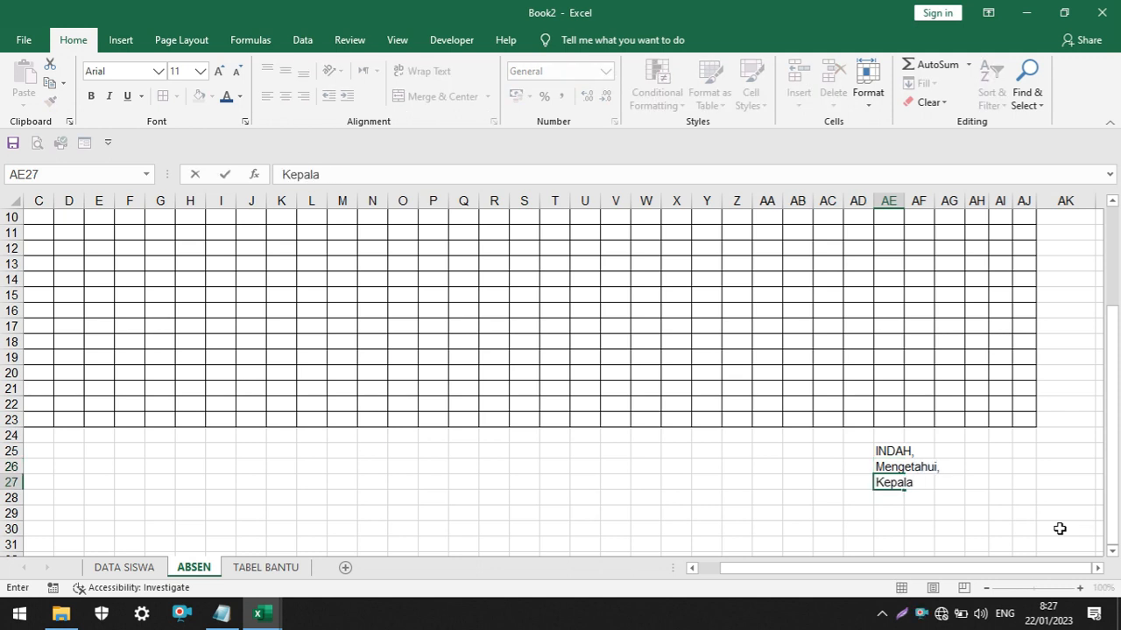
pyautogui.write(' Sekolah')
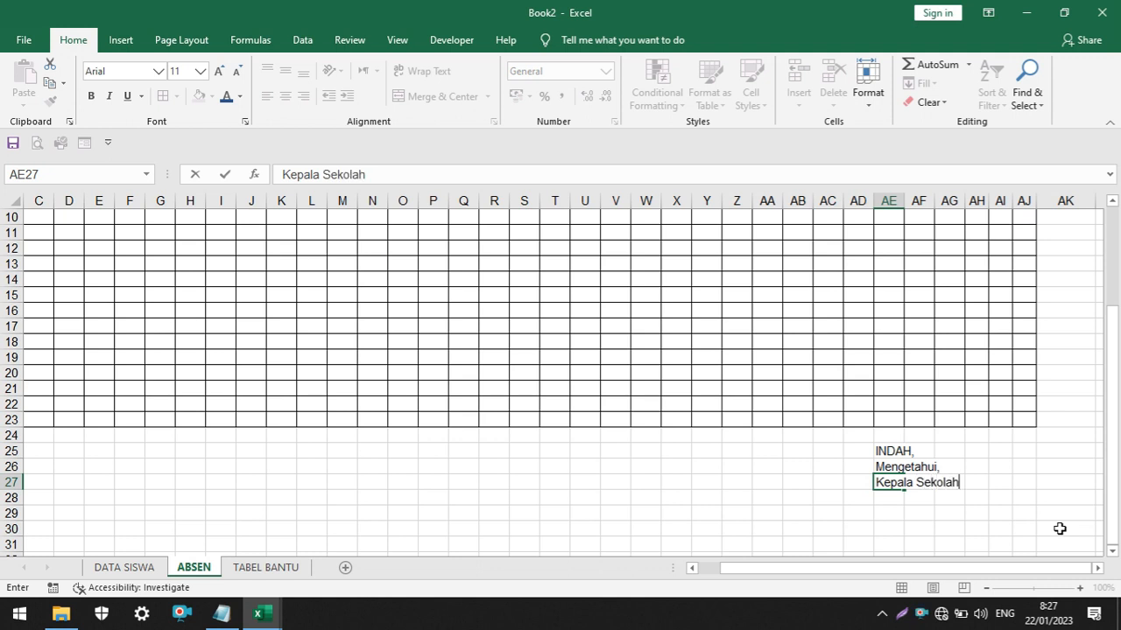
pyautogui.press('Return')
pyautogui.press('Return')
pyautogui.press('Return')
pyautogui.press('Return')
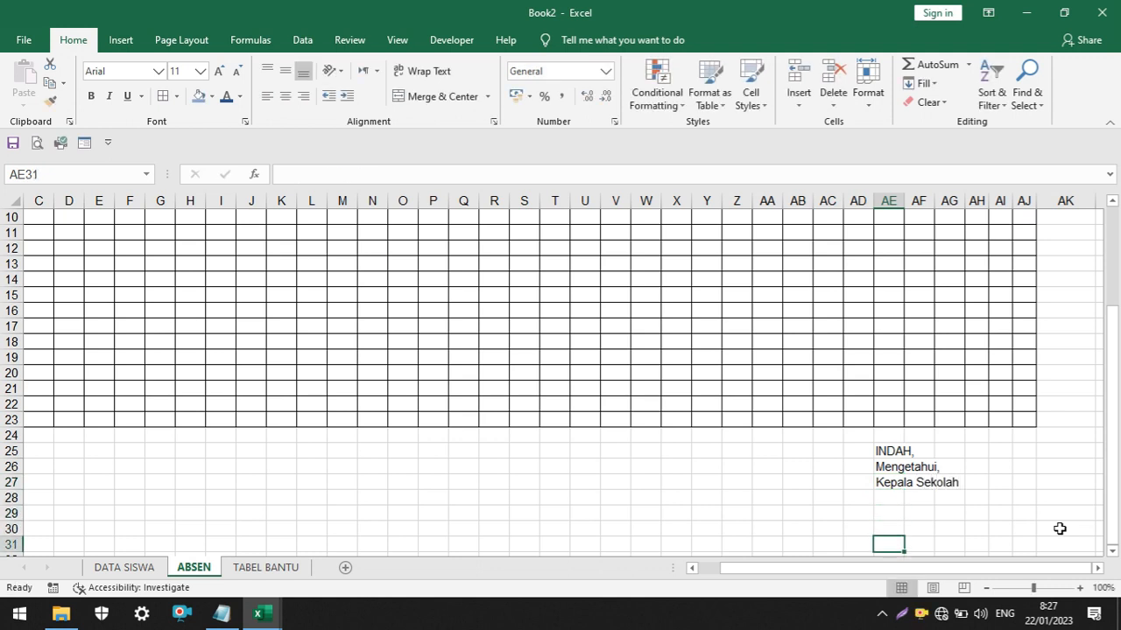
# Leave three blank rows for the signature and enter the principal's titled name in AE31
pyautogui.write('Drs')
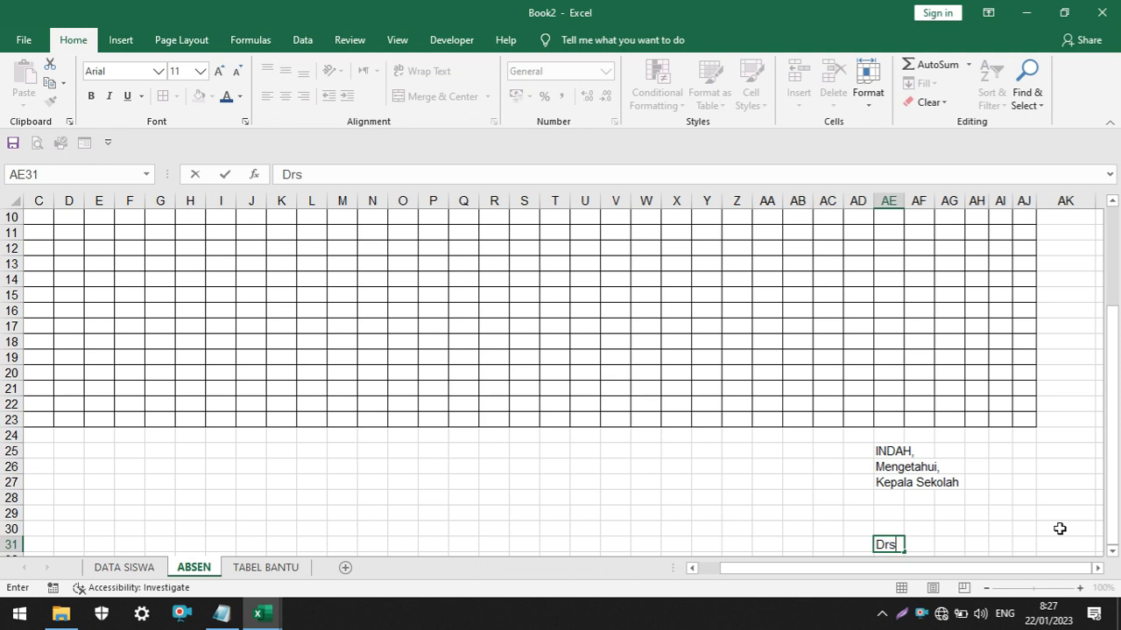
pyautogui.write('. Hambali')
pyautogui.press('Return')
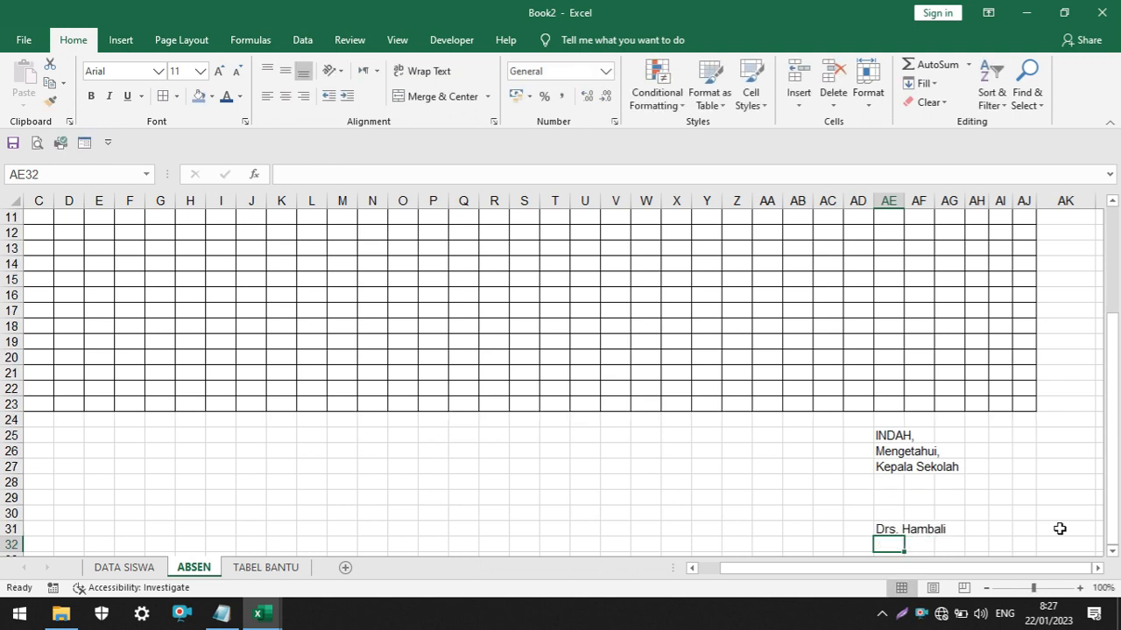
# Enter the principal's employee number in AE32, prefixed with "NIP."
pyautogui.write('NIP,.')
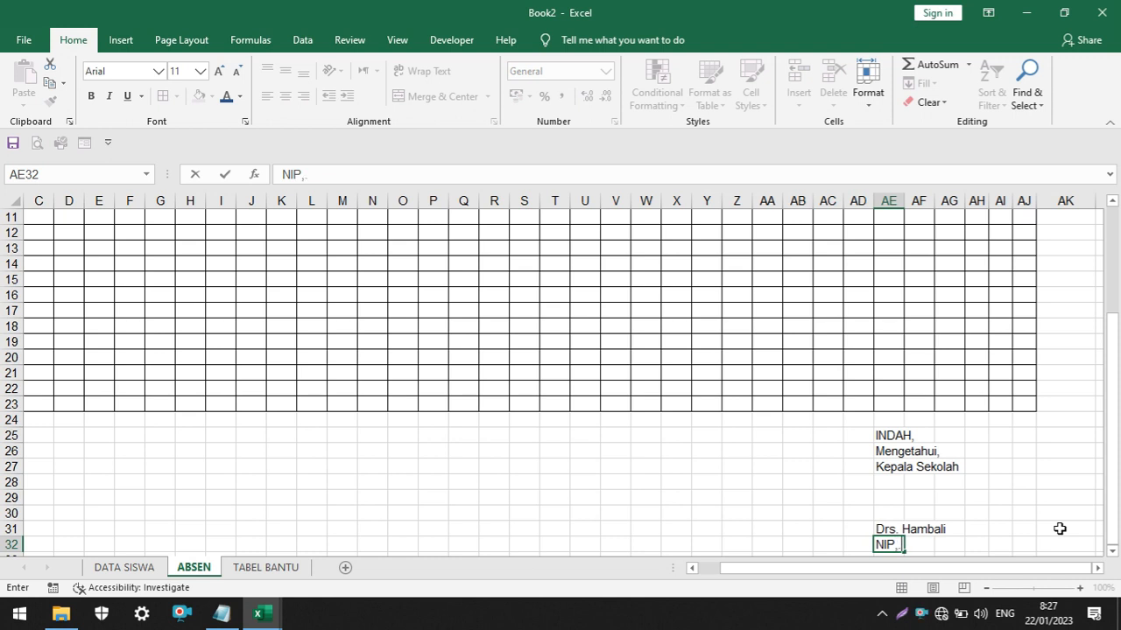
pyautogui.click(1019, 493)
pyautogui.keyDown('ctrl'); pyautogui.scroll(4, 950, 494); pyautogui.keyUp('ctrl')
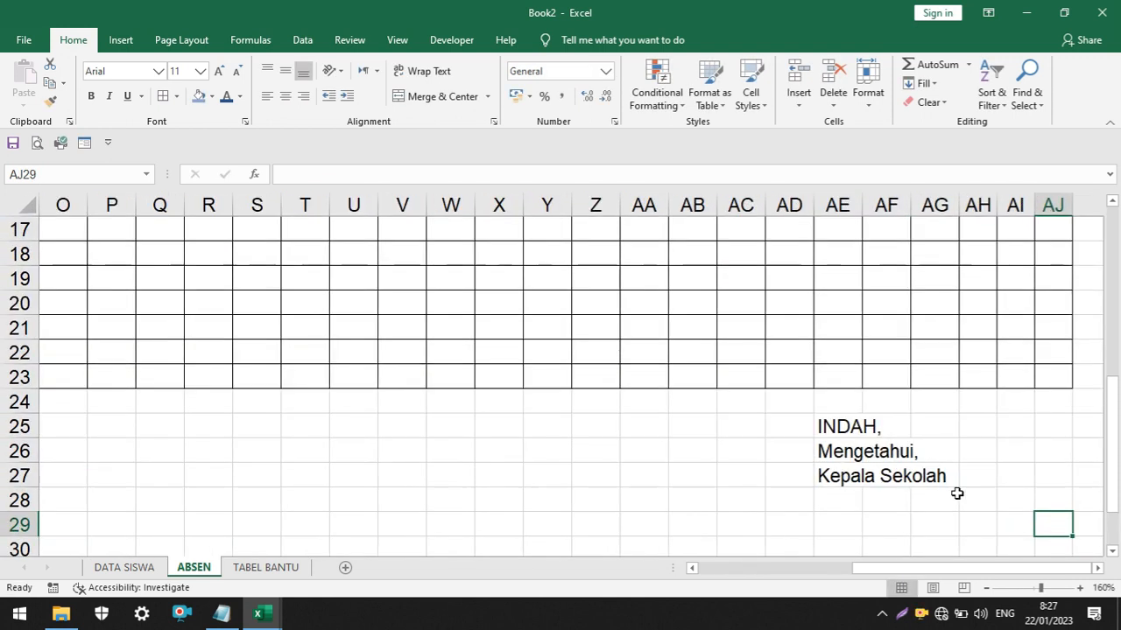
pyautogui.scroll(-3, 948, 496)
pyautogui.click(826, 369)
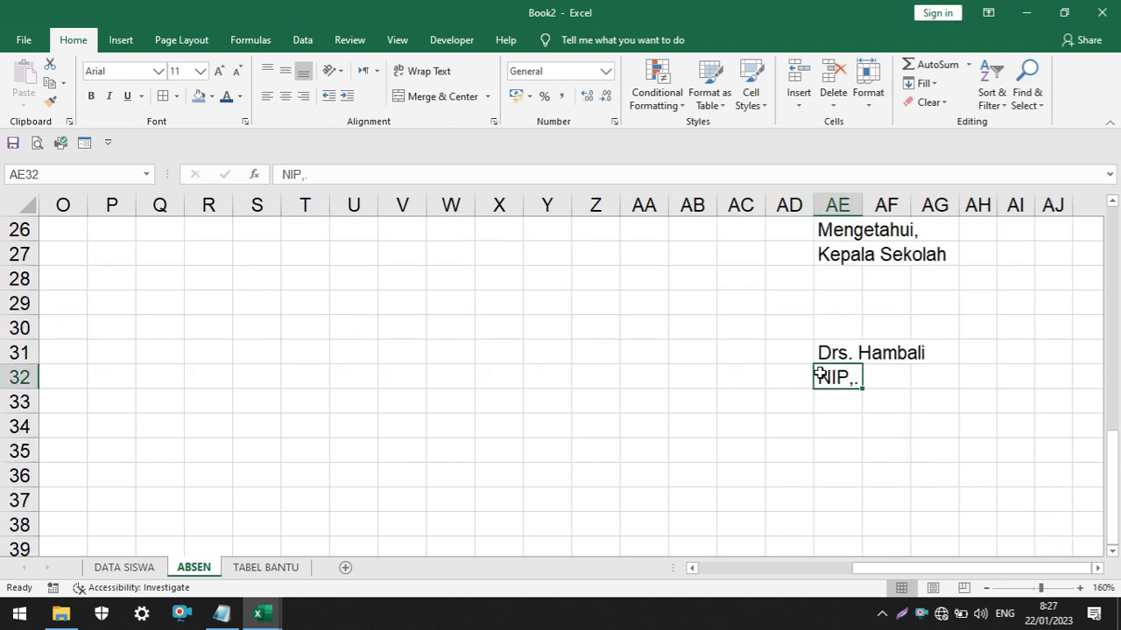
pyautogui.click(351, 174)
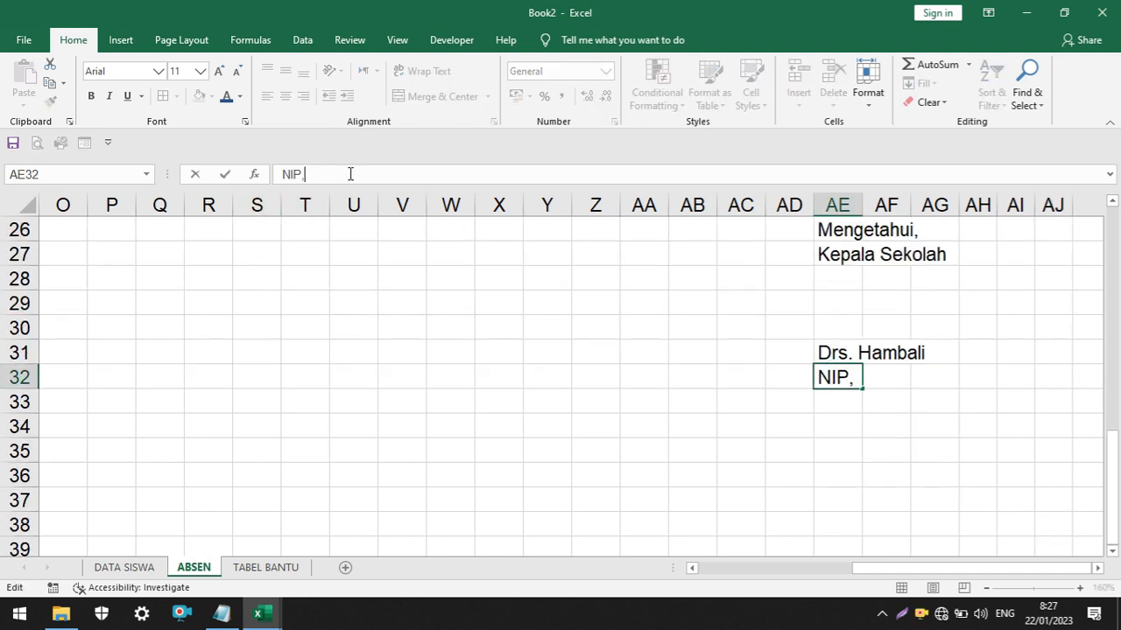
pyautogui.write('1231213')
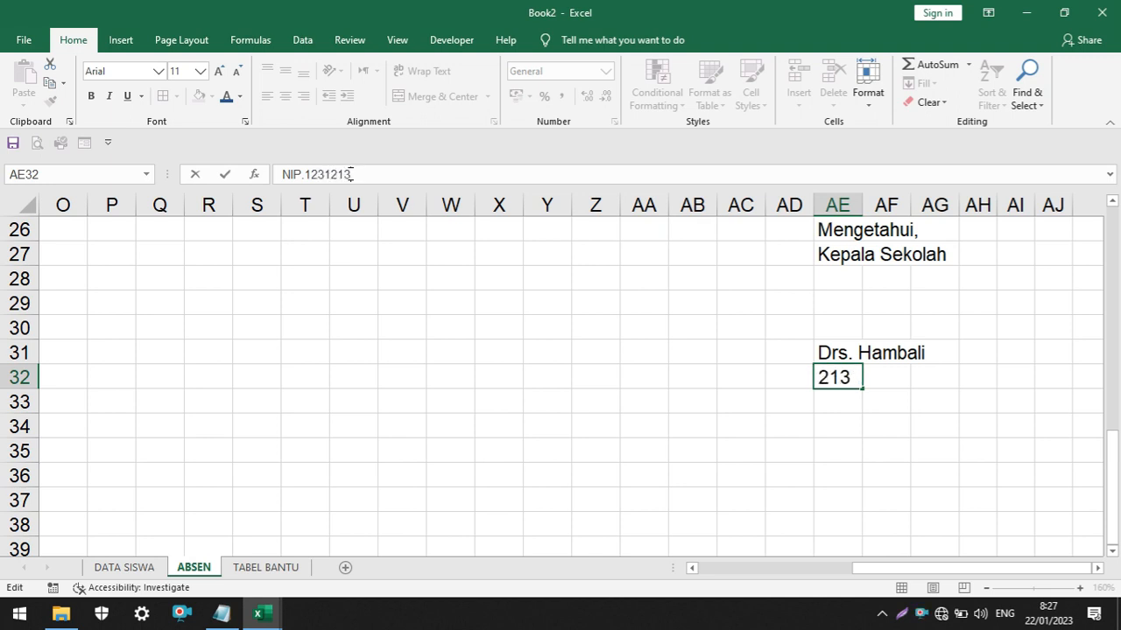
pyautogui.write('xxxx')
pyautogui.press('Return')
# Make the principal's name in AE31 bold and underlined
pyautogui.click(826, 356)
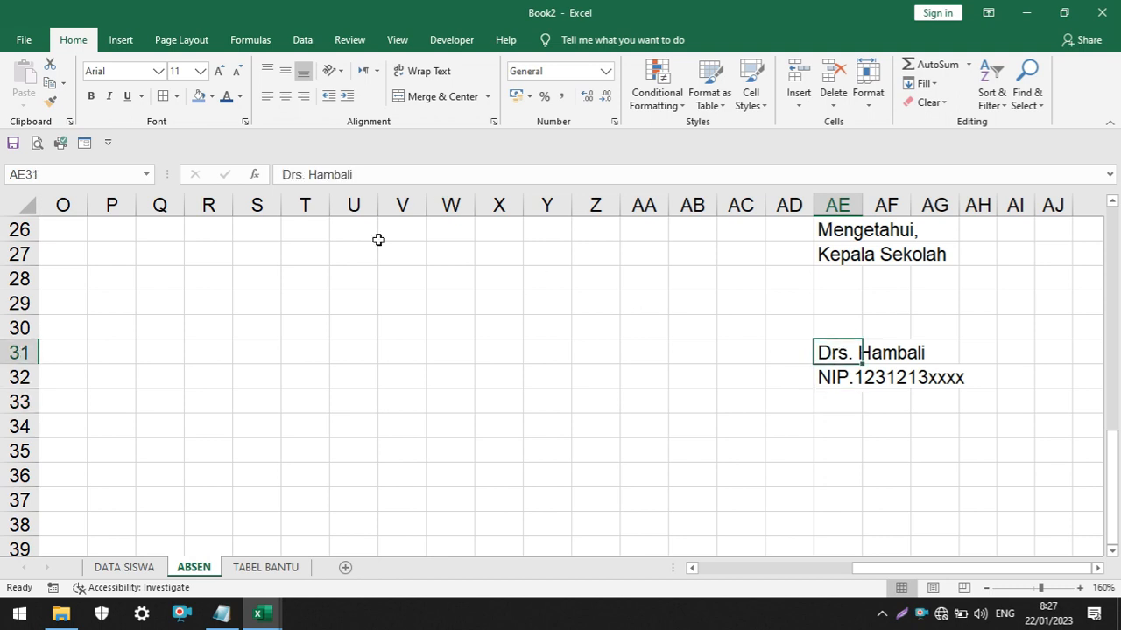
pyautogui.click(91, 96)
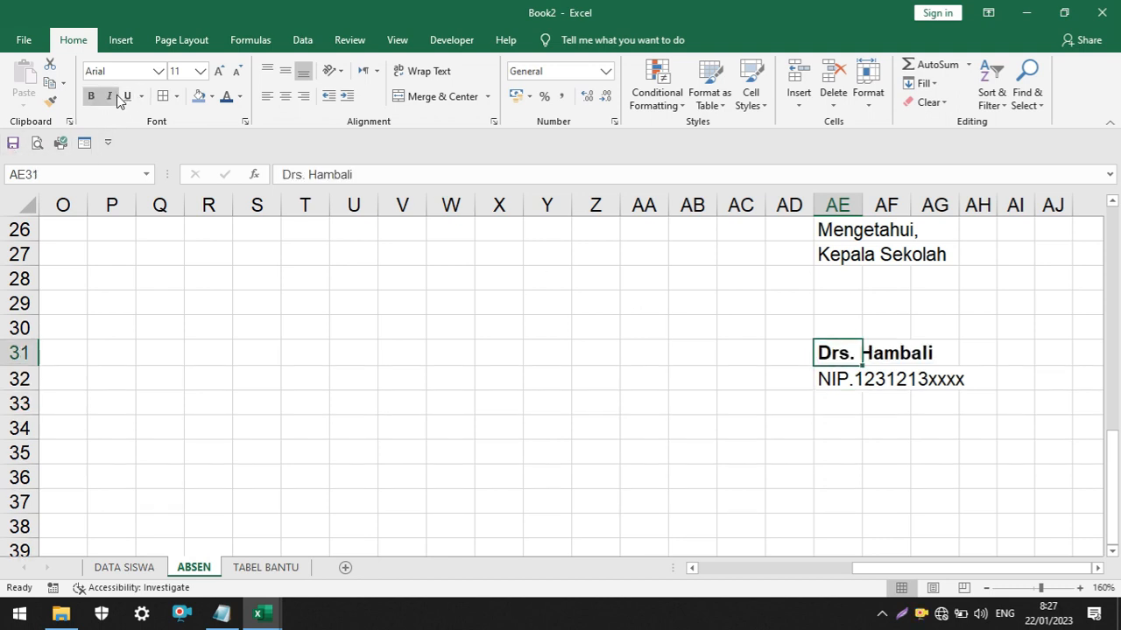
pyautogui.click(127, 96)
pyautogui.moveTo(593, 428); pyautogui.dragTo(648, 428)
# Review the ABSEN sheet layout, from the titles and table headers down to the signature block below the table
pyautogui.scroll(-3, 1025, 386)
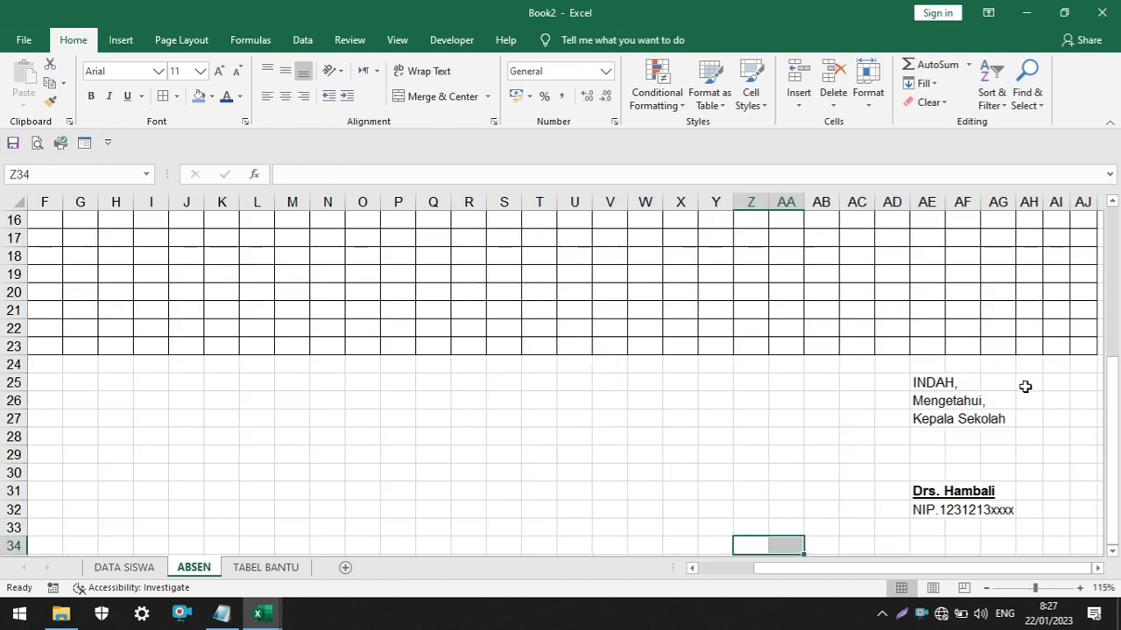
pyautogui.scroll(5, 870, 378)
pyautogui.scroll(-4, 888, 430)
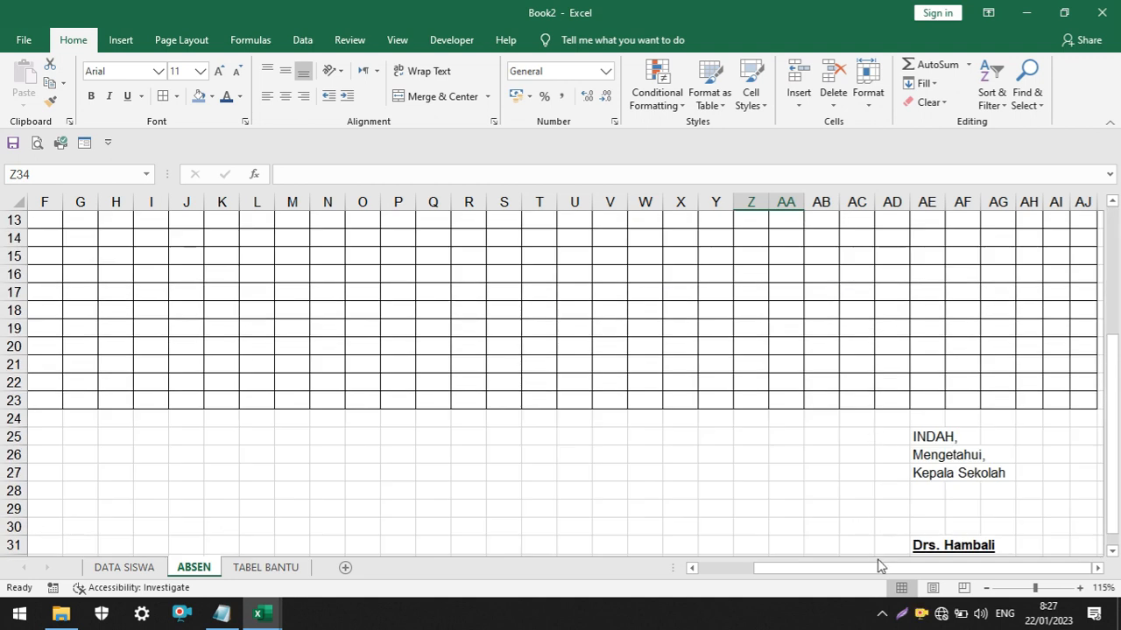
pyautogui.moveTo(876, 566); pyautogui.dragTo(652, 567)
pyautogui.scroll(4, 776, 355)
pyautogui.scroll(-1, 415, 350)
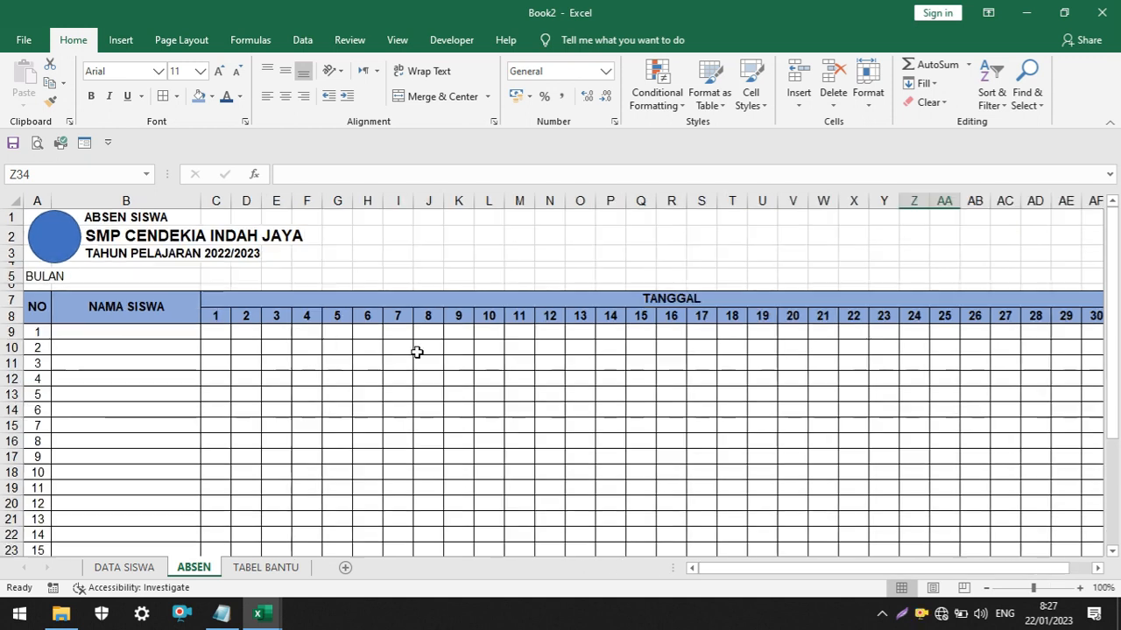
pyautogui.scroll(-2, 383, 350)
pyautogui.scroll(-1, 397, 361)
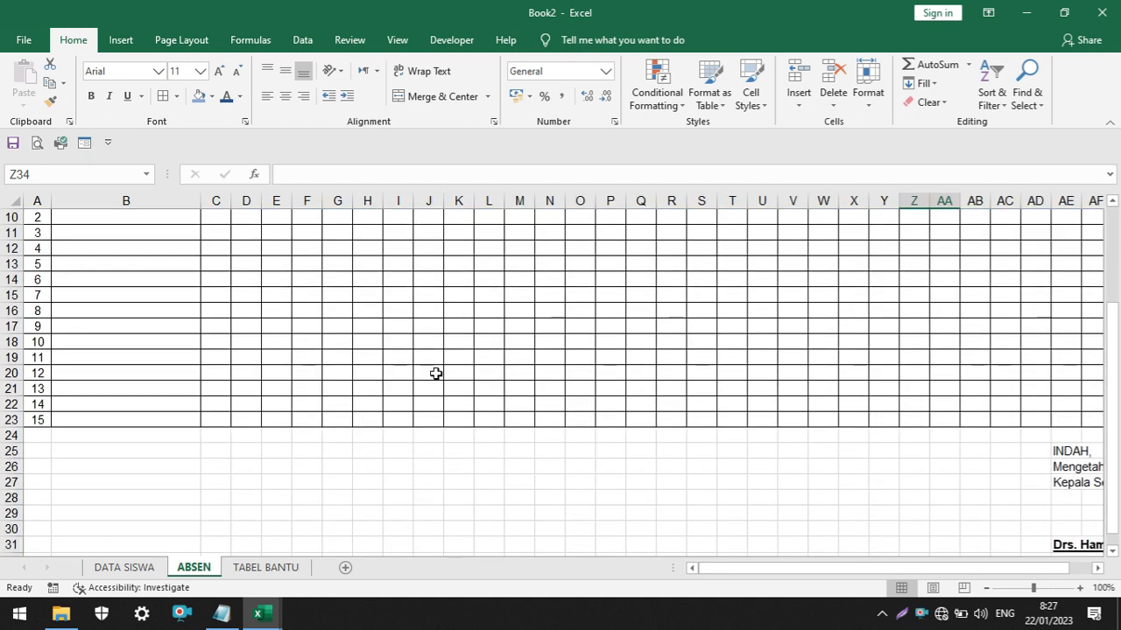
pyautogui.scroll(3, 540, 358)
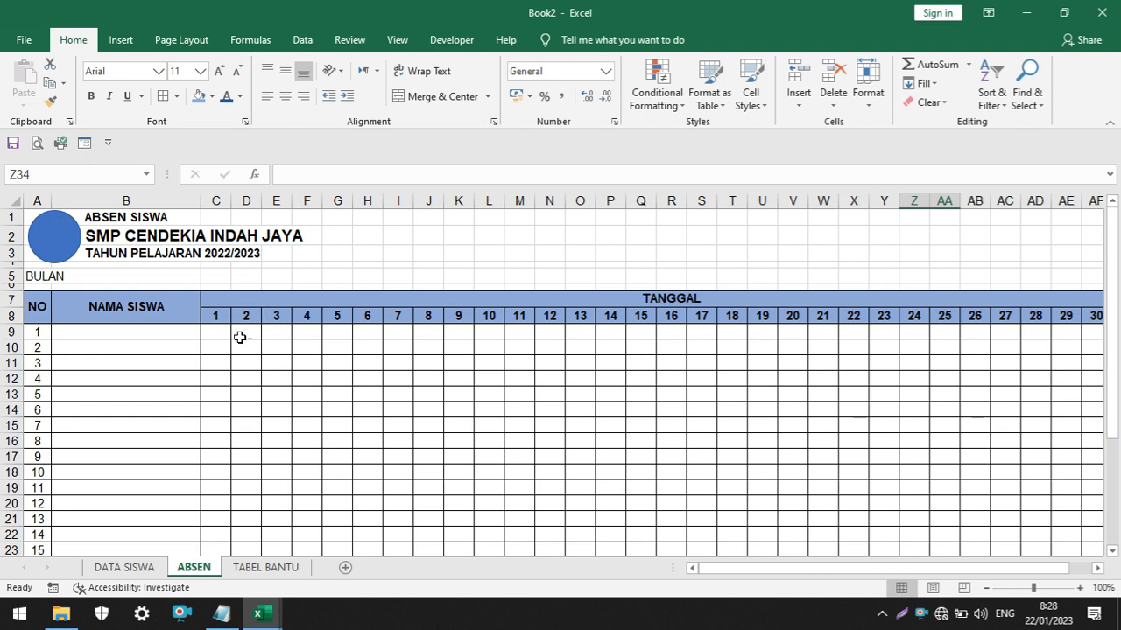
# Preview the ABSEN sheet's printout and set the page orientation to landscape
pyautogui.scroll(-1, 393, 313)
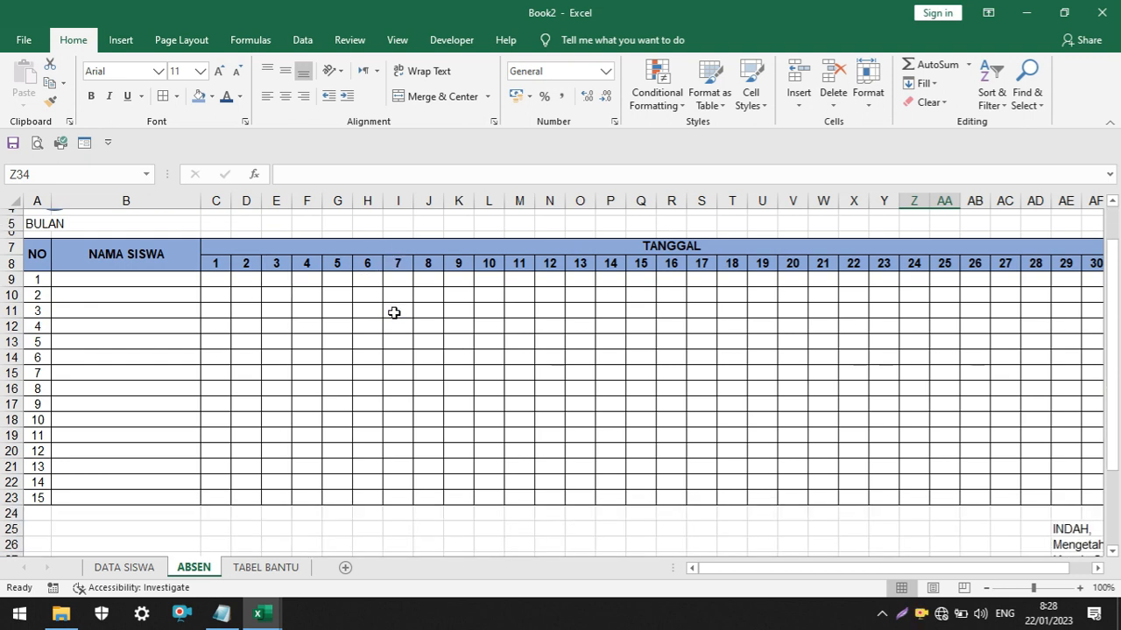
pyautogui.scroll(1, 307, 282)
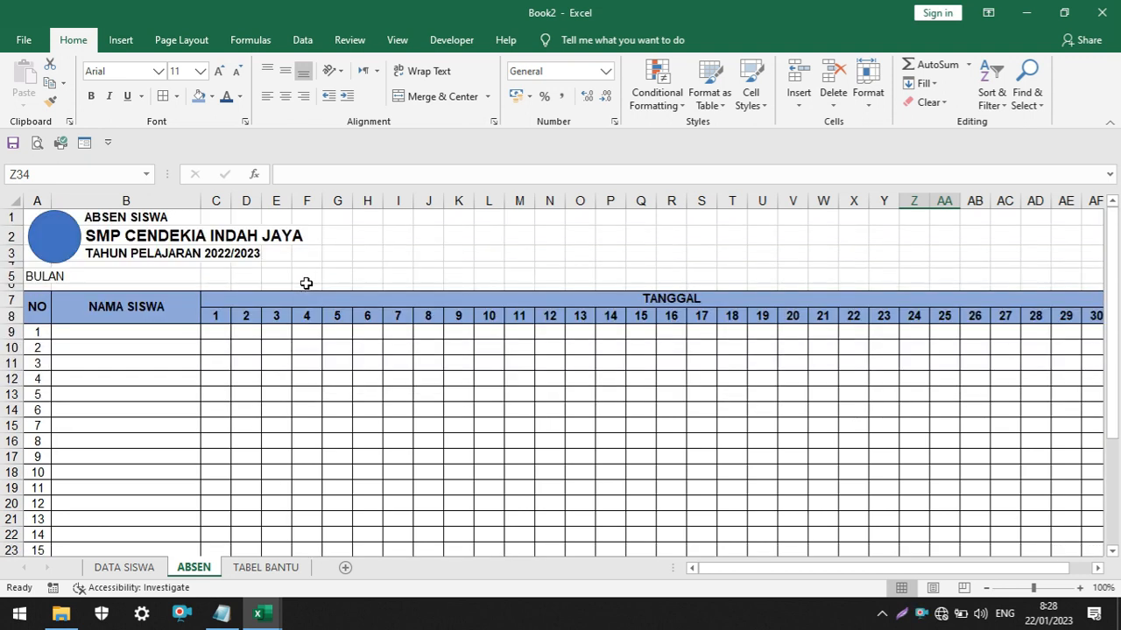
pyautogui.click(37, 144)
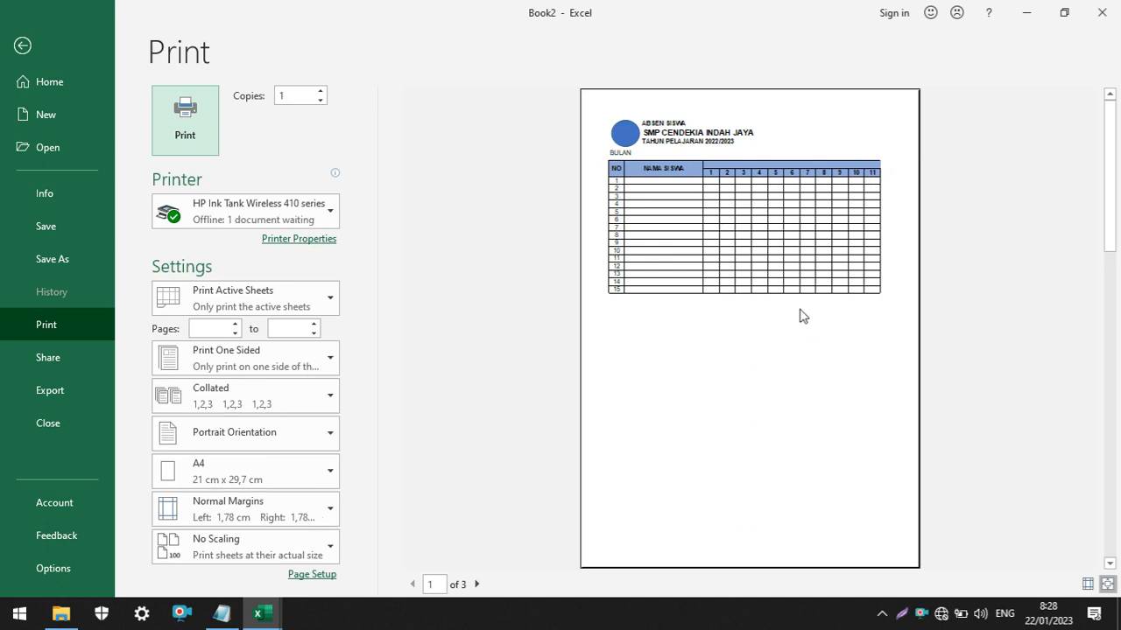
pyautogui.click(21, 46)
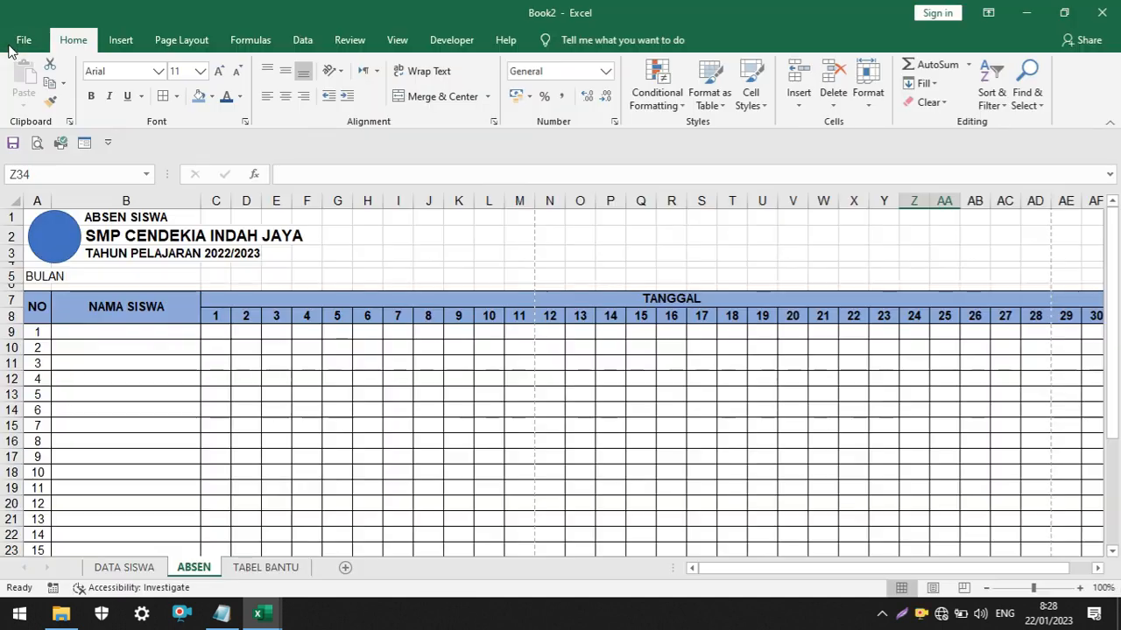
pyautogui.click(181, 40)
pyautogui.click(184, 105)
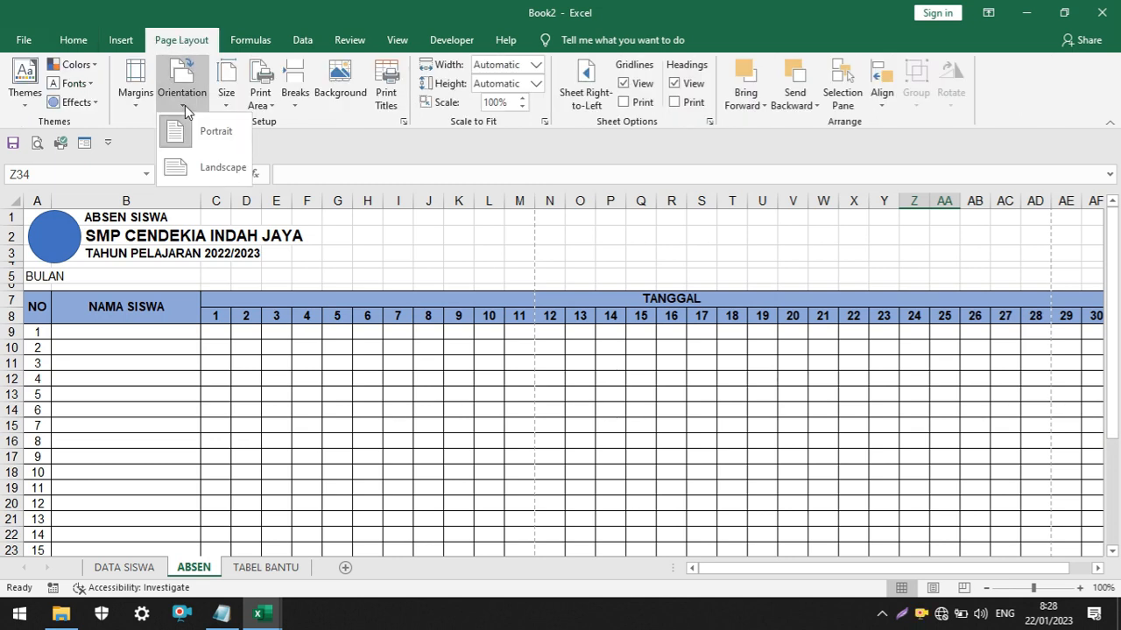
pyautogui.click(214, 167)
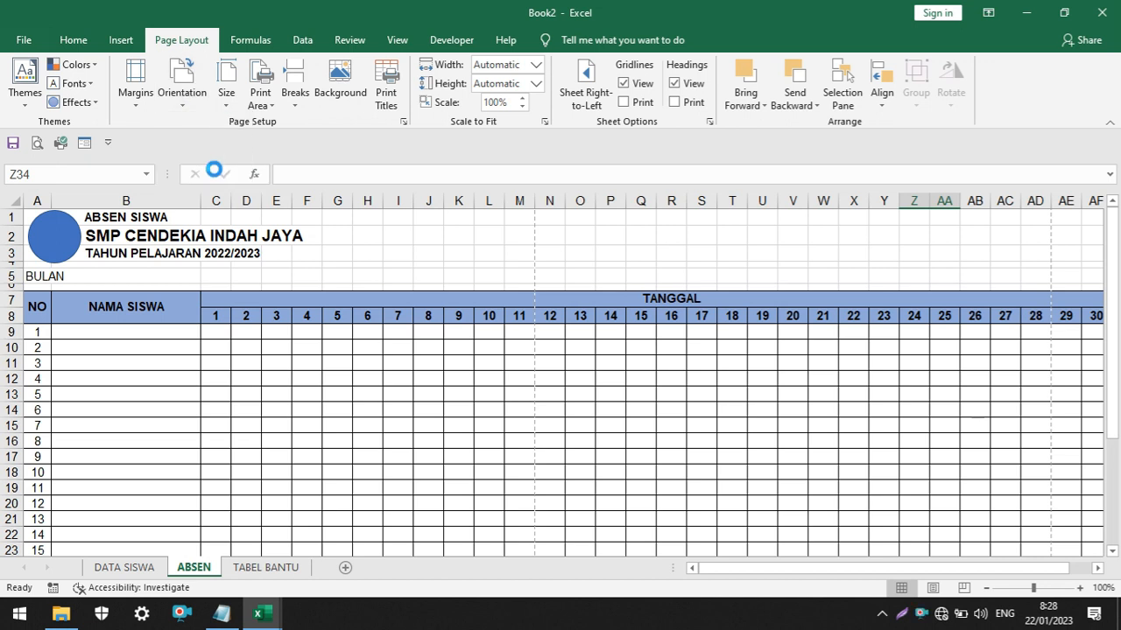
pyautogui.click(228, 96)
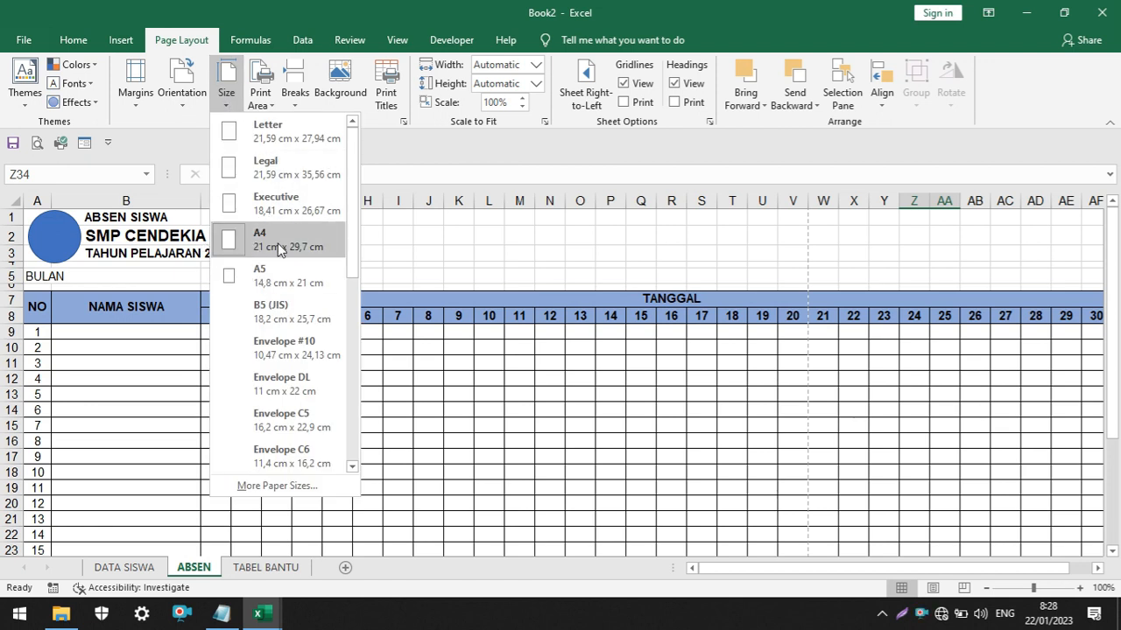
pyautogui.click(377, 125)
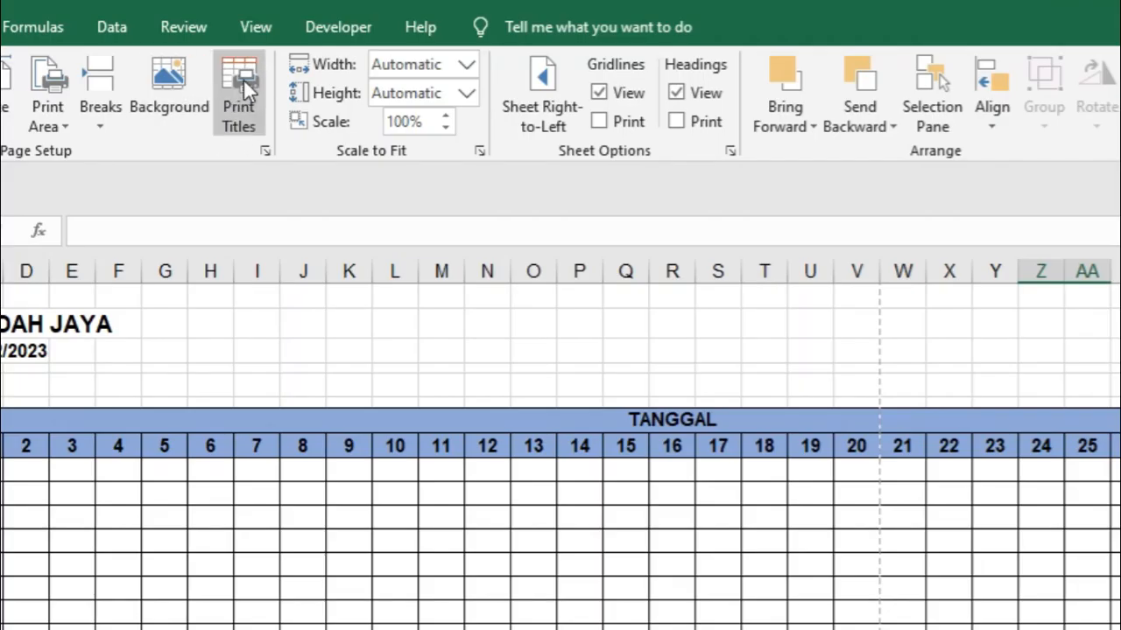
# Set the page margins to 1 cm top and left, 0,3 cm right and 0,4 cm bottom
pyautogui.click(243, 79)
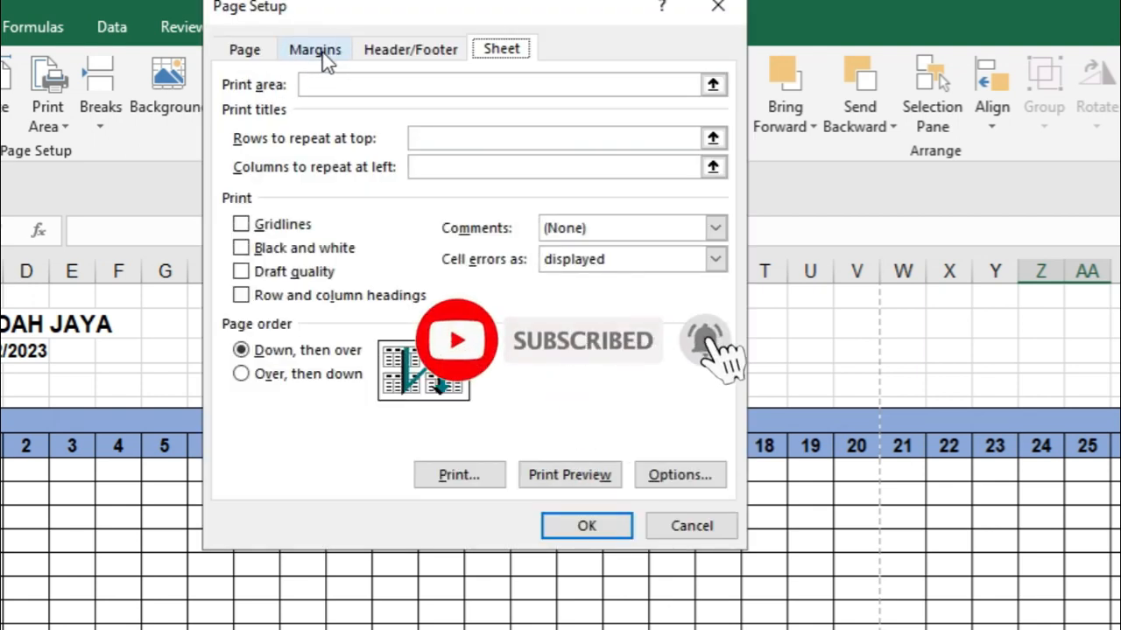
pyautogui.click(324, 53)
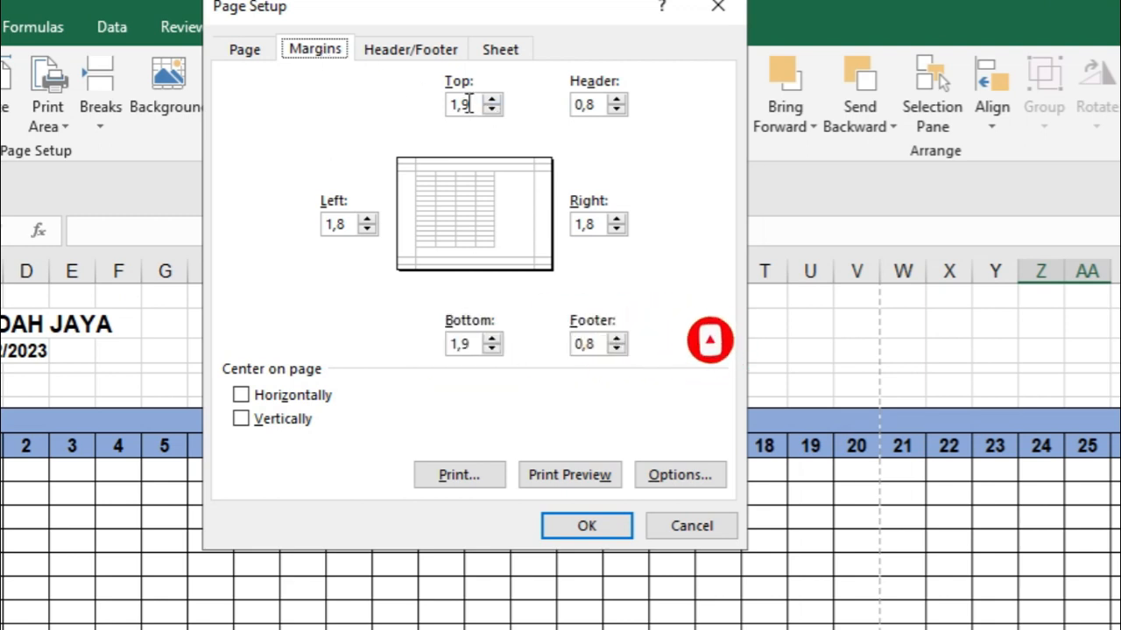
pyautogui.moveTo(480, 104); pyautogui.dragTo(450, 104)
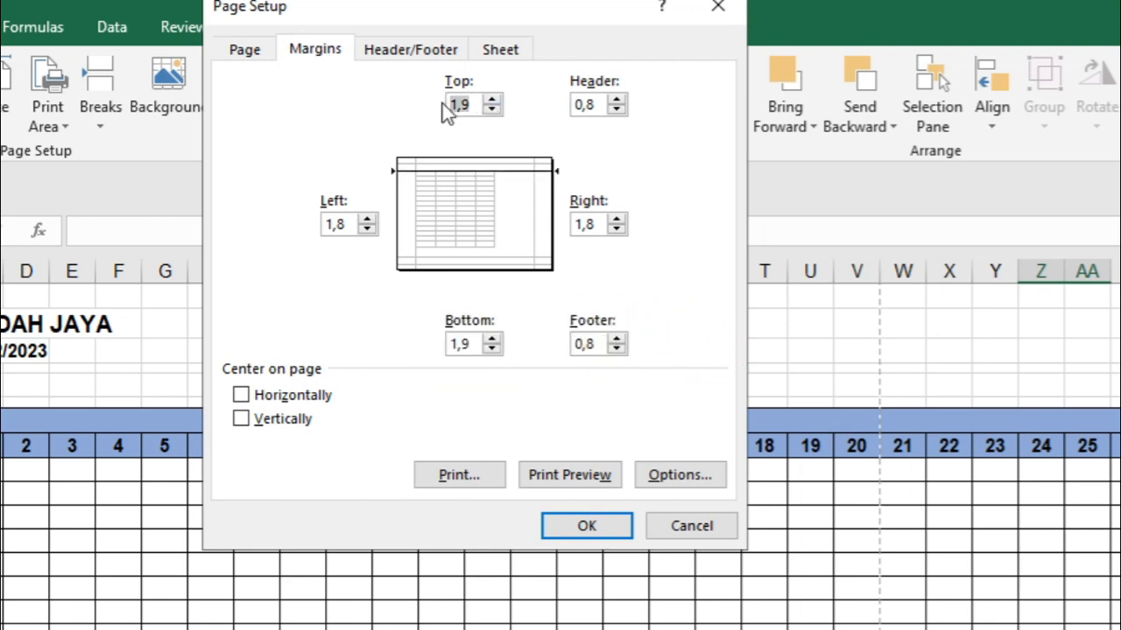
pyautogui.write('1')
pyautogui.click(340, 226)
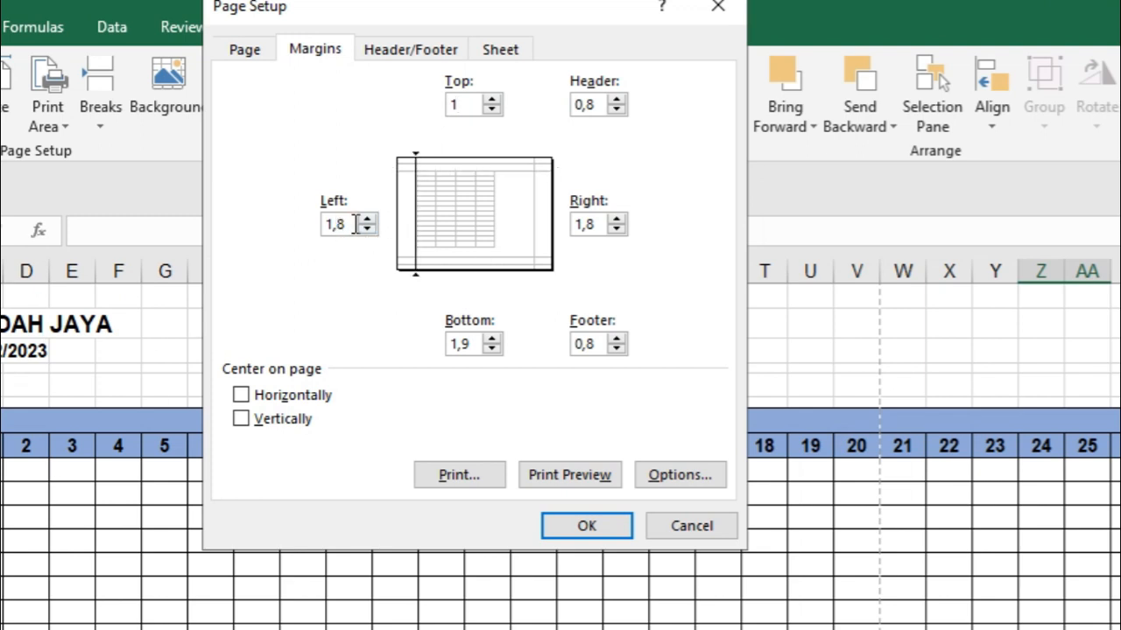
pyautogui.moveTo(355, 225); pyautogui.dragTo(281, 225)
pyautogui.write('1')
pyautogui.tripleClick(625, 231)
pyautogui.doubleClick(492, 353)
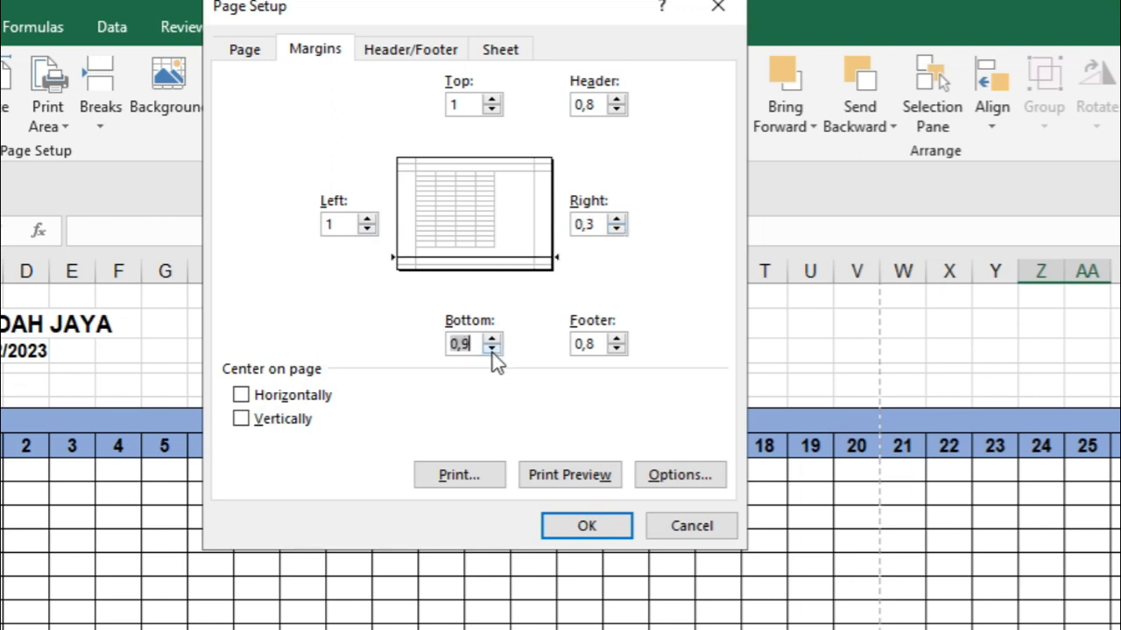
pyautogui.click(492, 350)
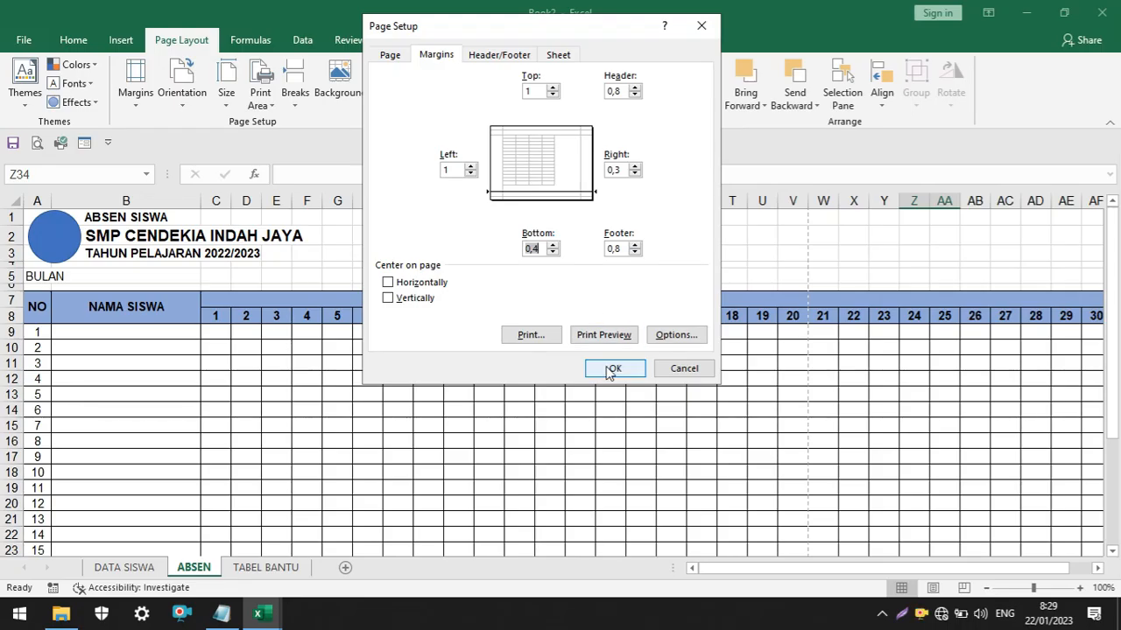
pyautogui.click(613, 369)
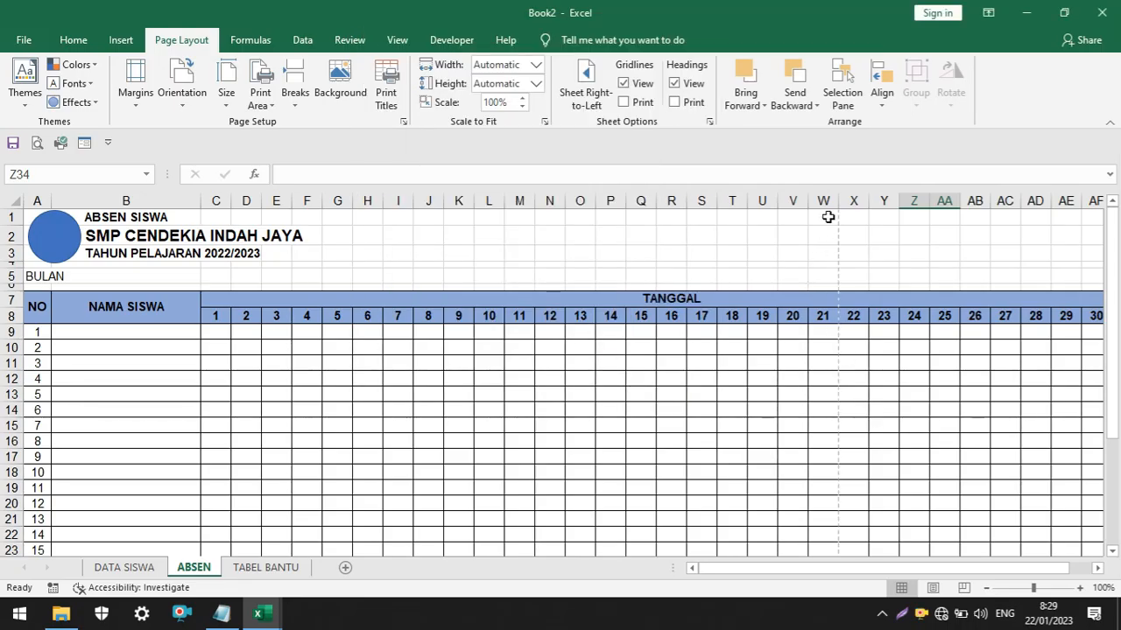
# Display the ABSEN sheet in Page Break Preview and examine where the table is split between pages
pyautogui.click(963, 588)
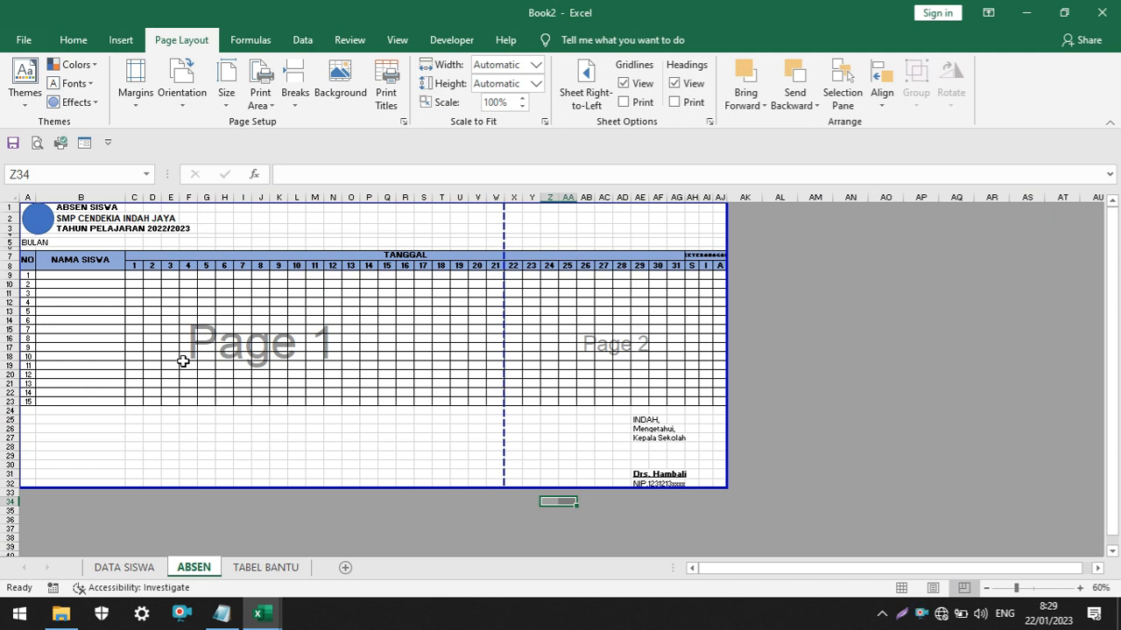
pyautogui.keyDown('ctrl'); pyautogui.scroll(5, 295, 367); pyautogui.keyUp('ctrl')
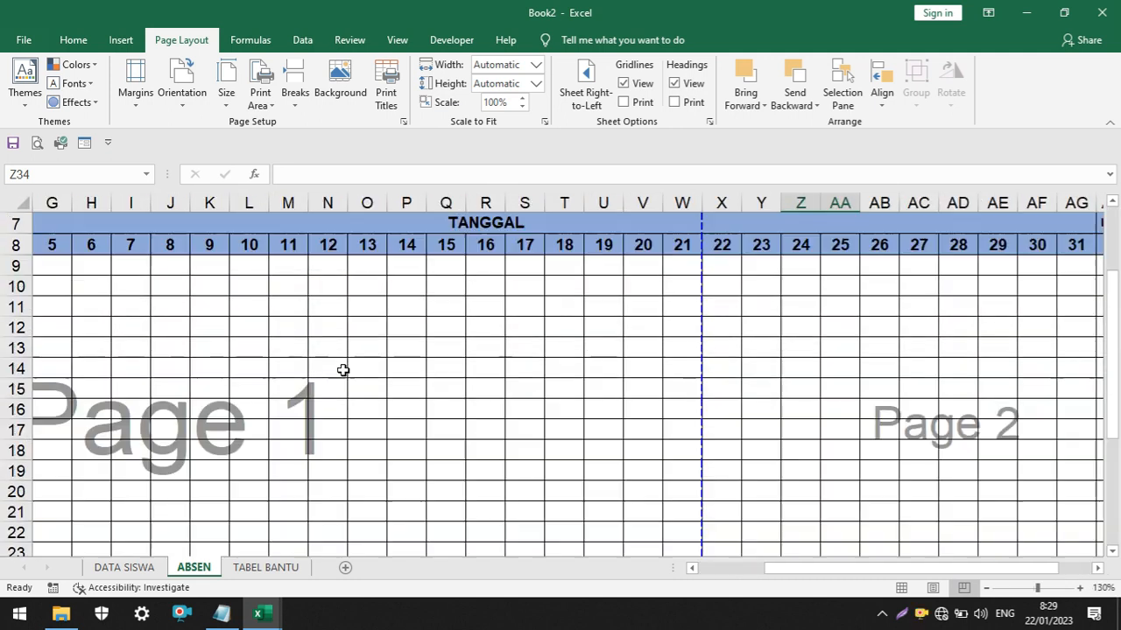
pyautogui.keyDown('ctrl'); pyautogui.scroll(-4, 532, 409); pyautogui.keyUp('ctrl')
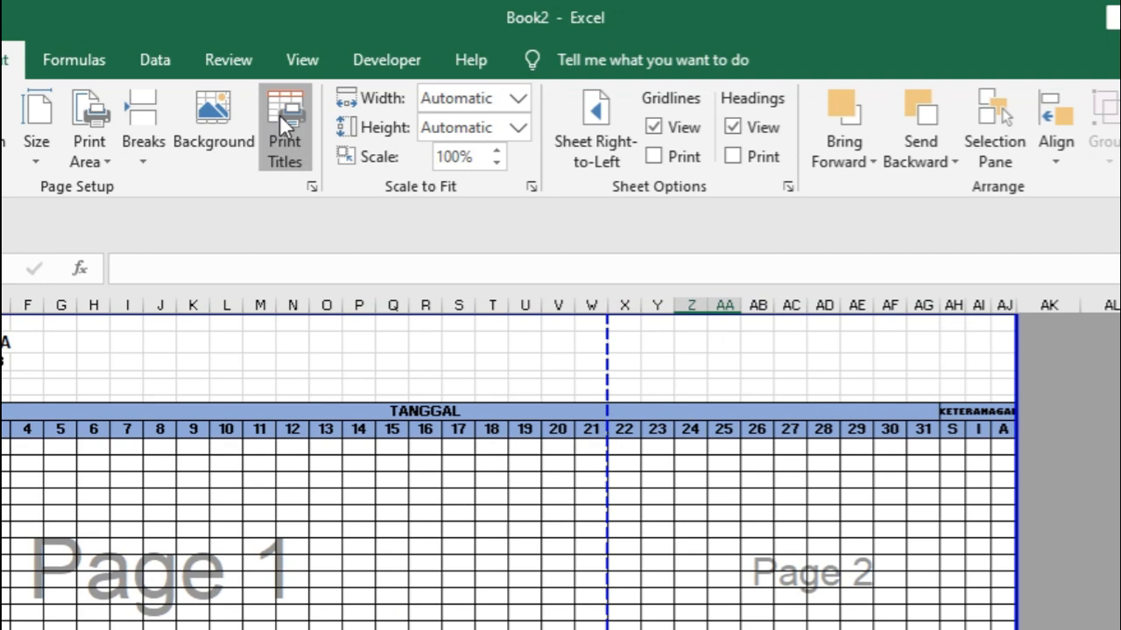
# Try reducing the ABSEN sheet's print scaling to 85% and to 75% of normal size
pyautogui.click(384, 77)
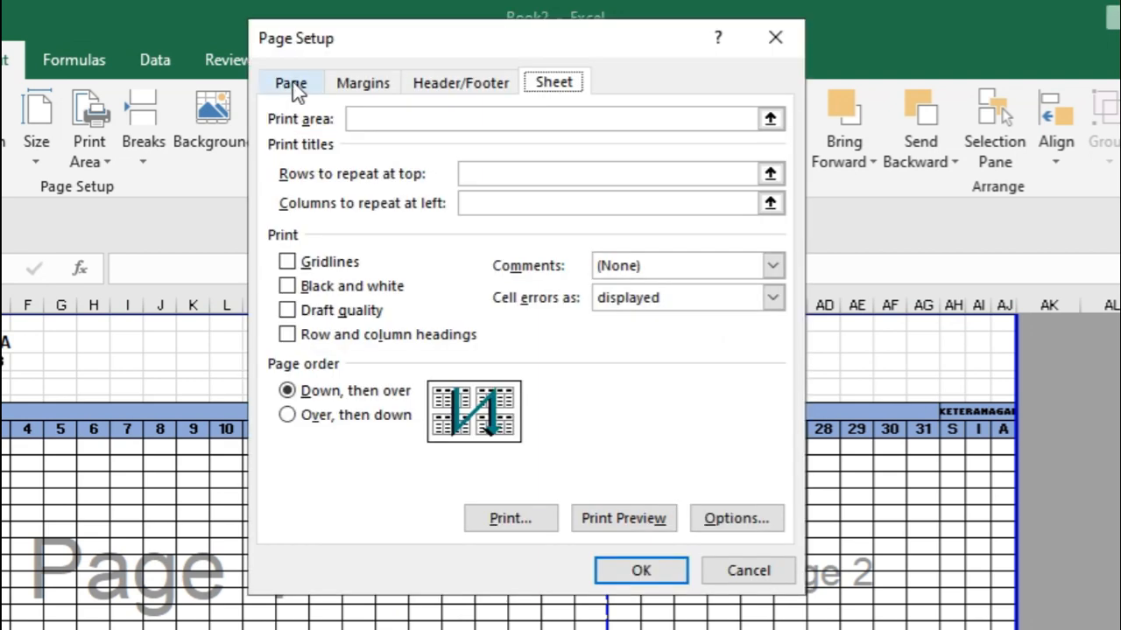
pyautogui.click(292, 85)
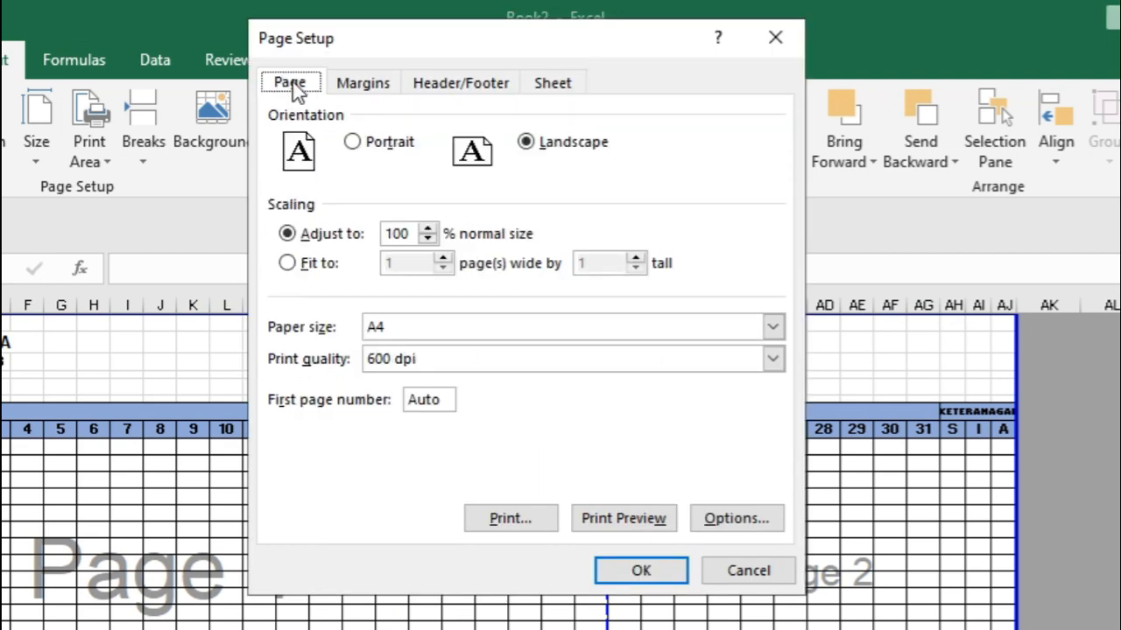
pyautogui.click(428, 240)
pyautogui.click(670, 574)
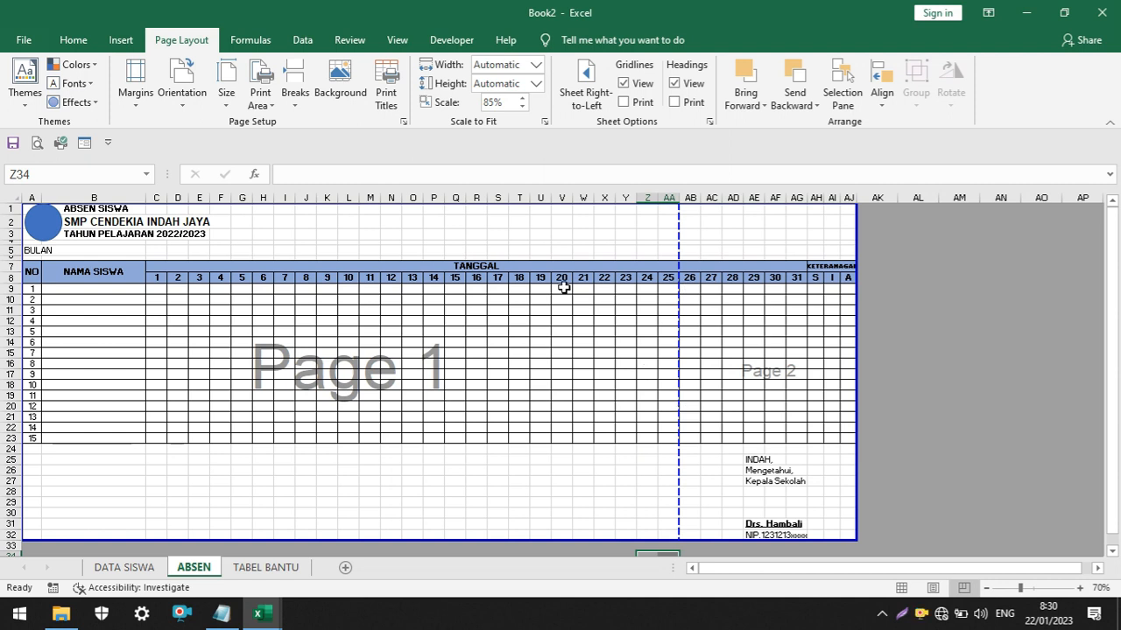
pyautogui.click(386, 88)
pyautogui.click(389, 55)
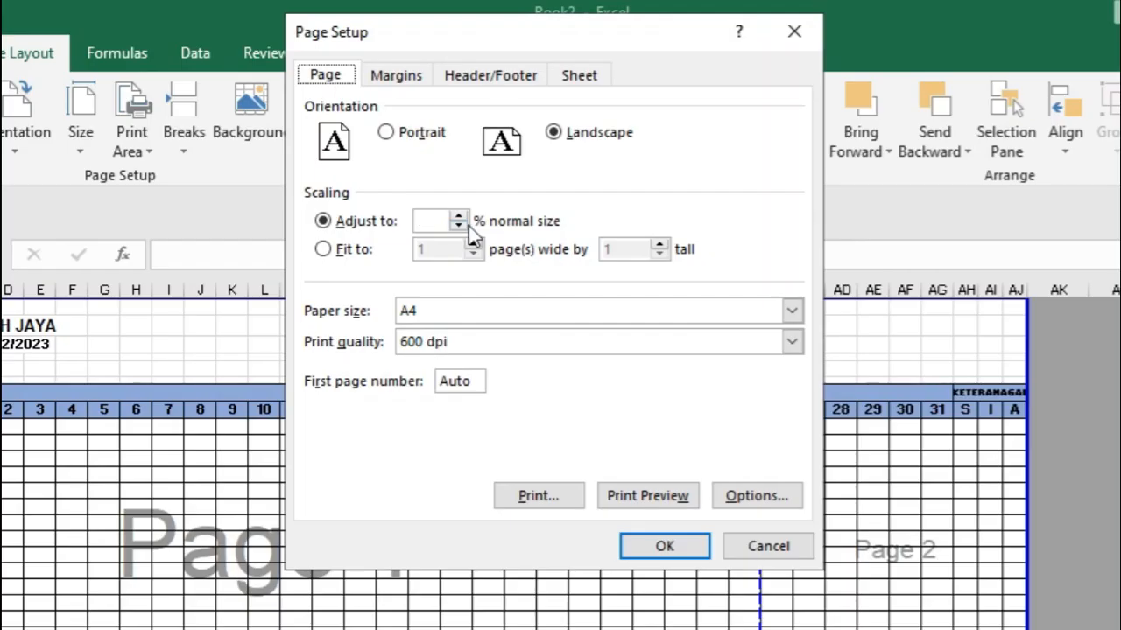
pyautogui.click(478, 156)
pyautogui.click(478, 156)
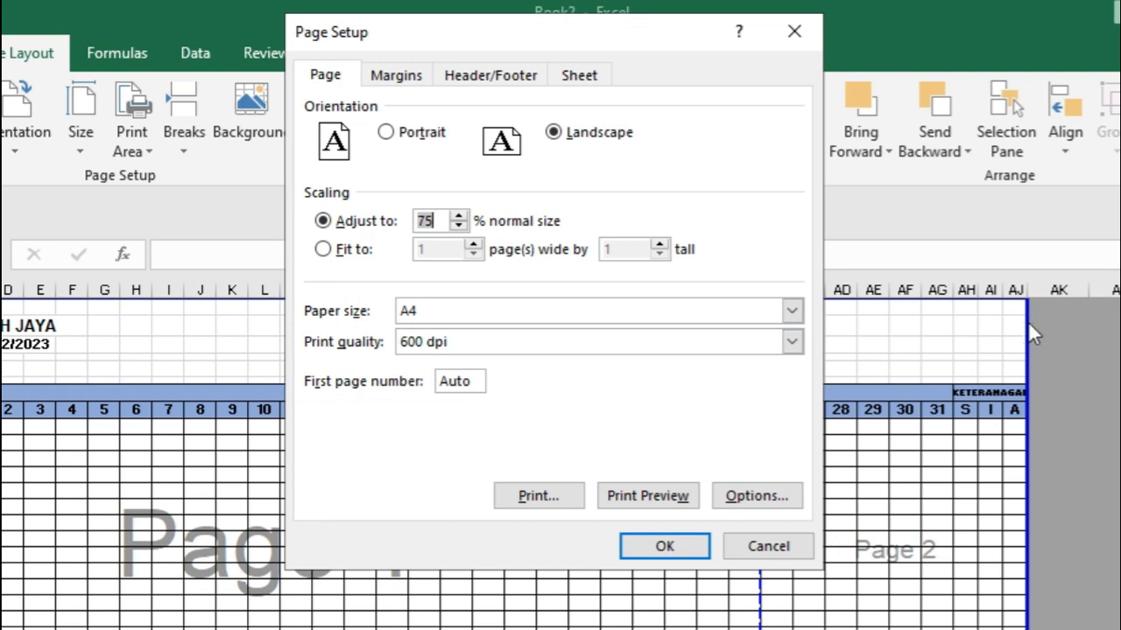
pyautogui.click(658, 546)
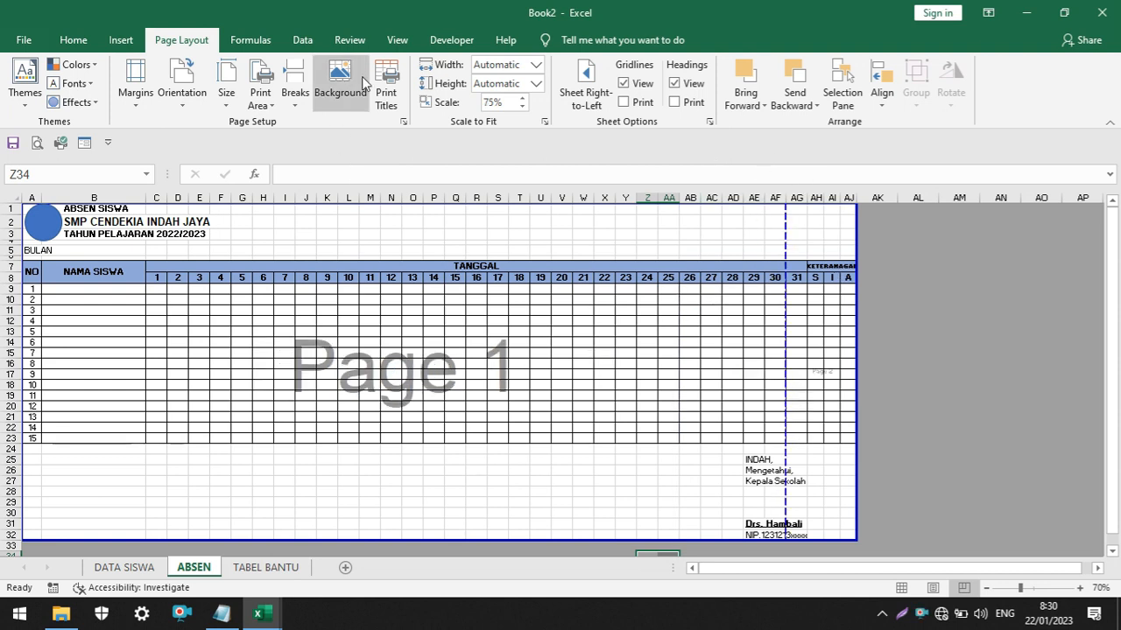
# Set the print scaling to 70% and narrow the NAMA SISWA column so all columns fit on one page
pyautogui.click(387, 92)
pyautogui.click(394, 55)
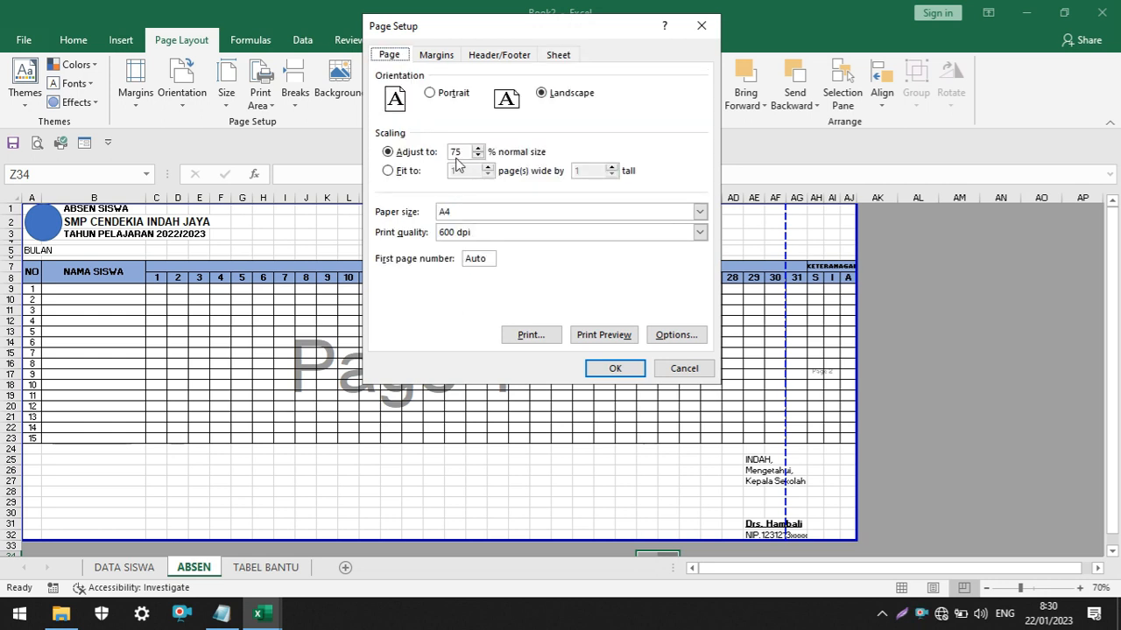
pyautogui.click(618, 367)
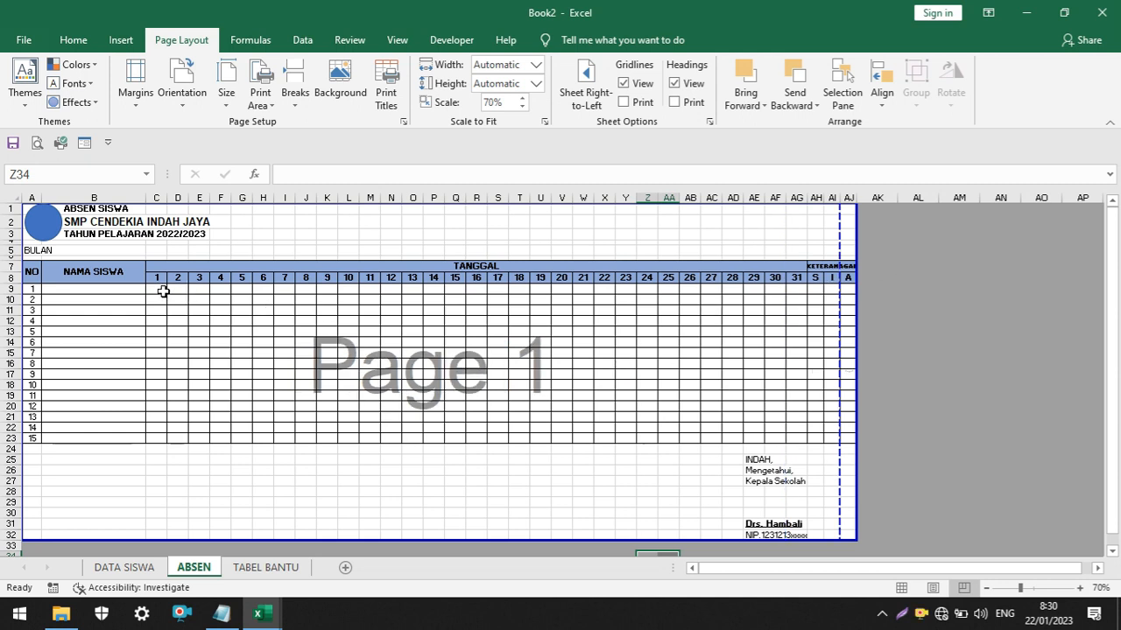
pyautogui.moveTo(145, 197); pyautogui.dragTo(128, 198)
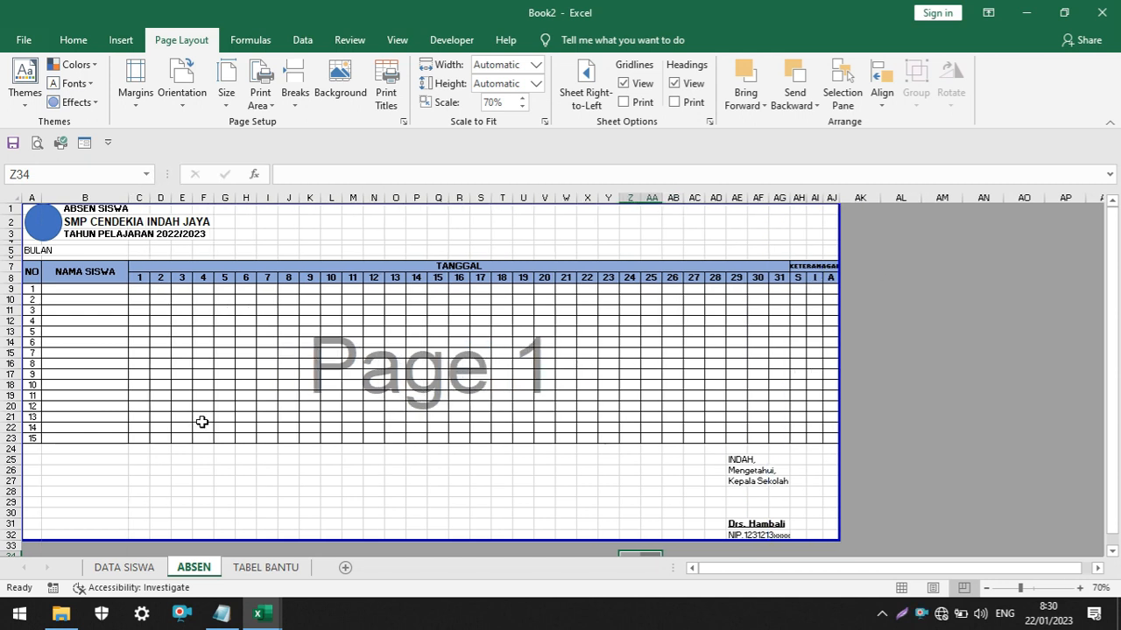
# Check the print preview of the ABSEN sheet and return the worksheet to Normal view
pyautogui.click(36, 142)
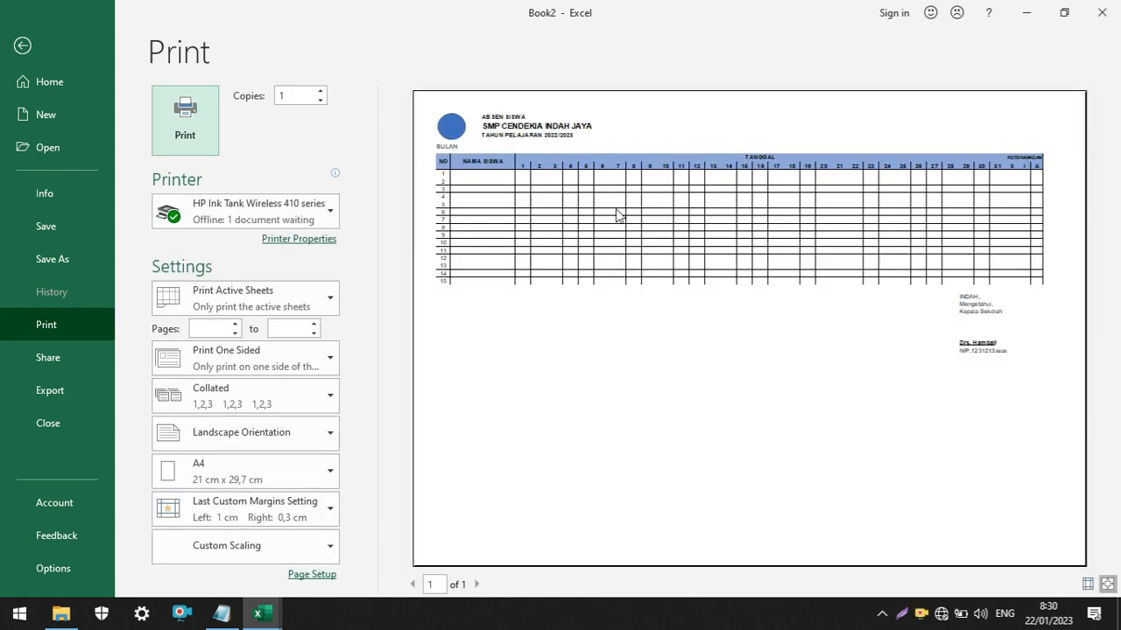
pyautogui.click(11, 46)
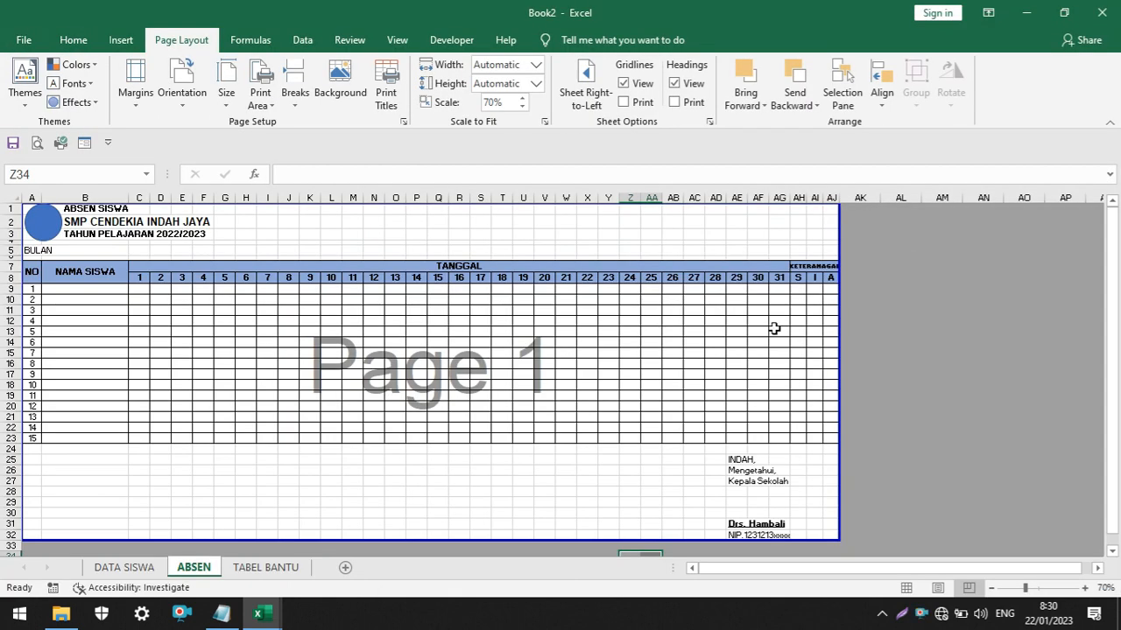
pyautogui.click(907, 589)
pyautogui.scroll(2, 411, 319)
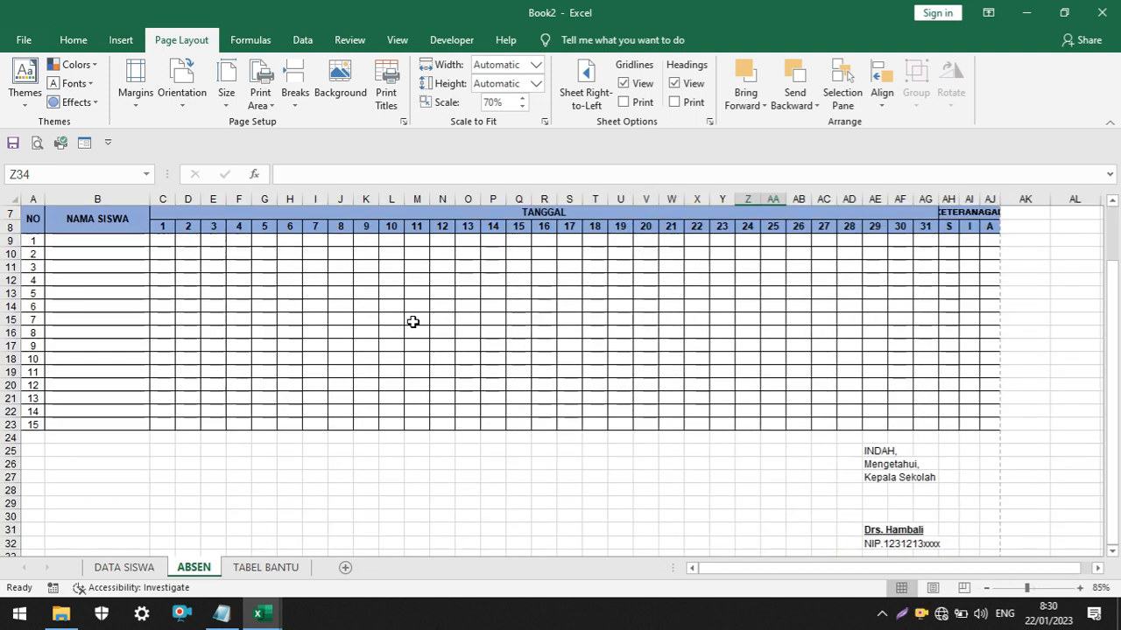
# Enter KELAS VII in cell A6 of the TABEL BANTU sheet
pyautogui.click(265, 567)
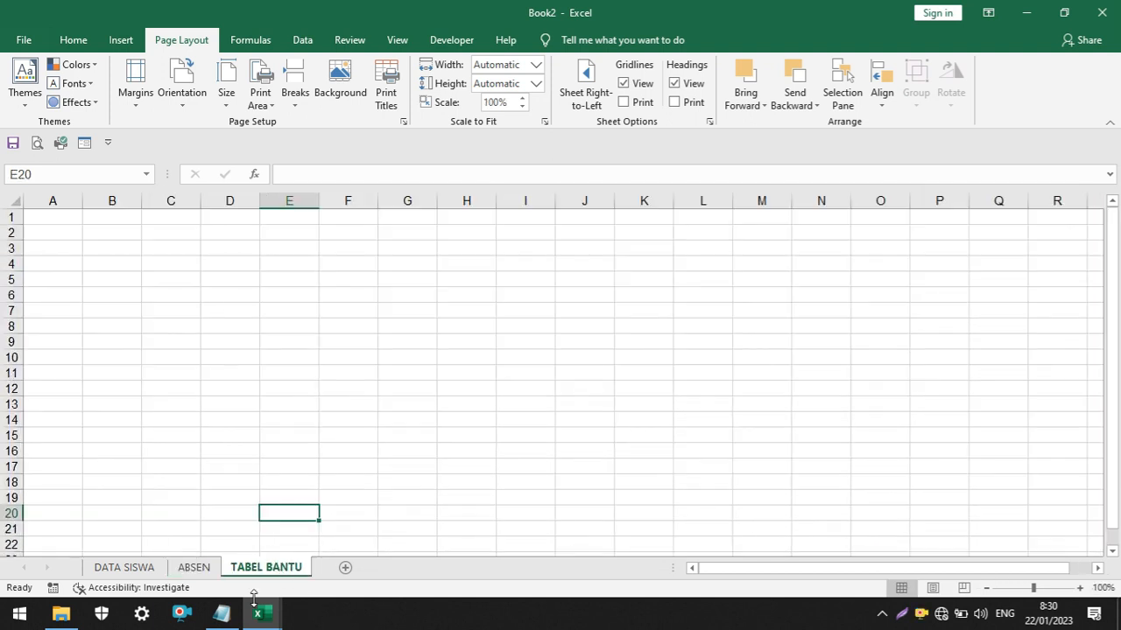
pyautogui.click(197, 567)
pyautogui.click(295, 569)
pyautogui.scroll(3, 338, 349)
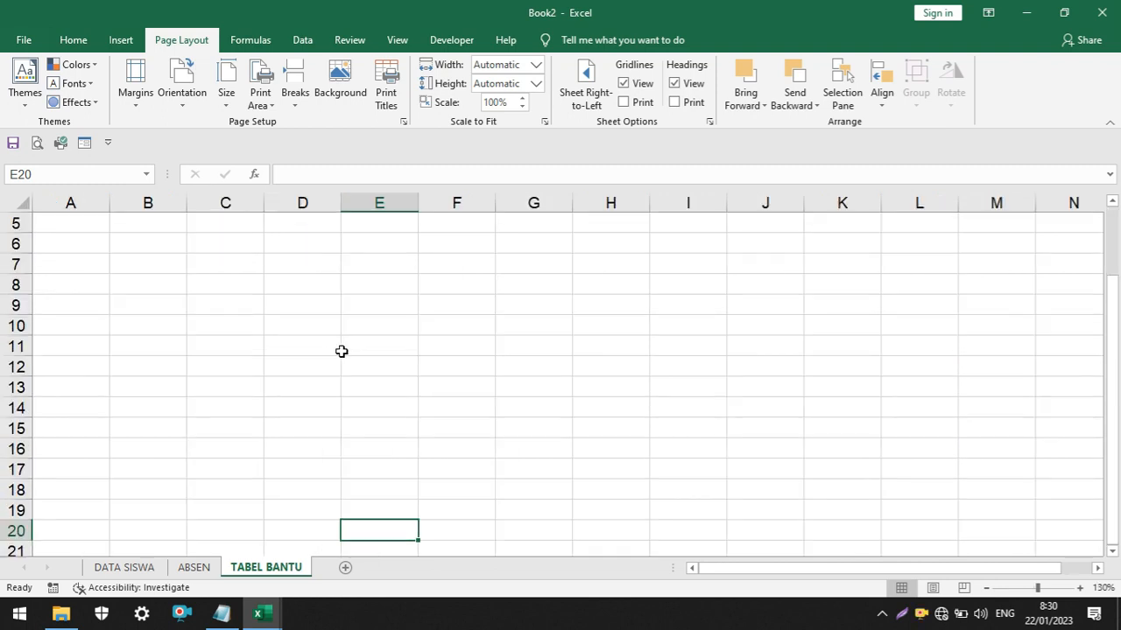
pyautogui.click(61, 242)
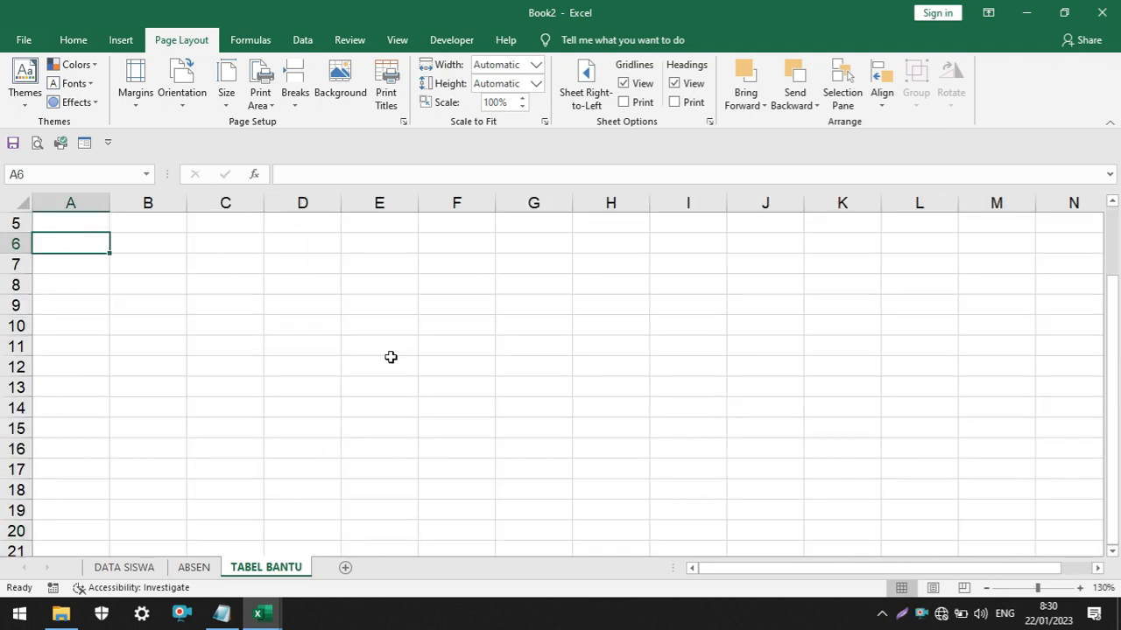
pyautogui.write('kela')
pyautogui.press('BackSpace')
pyautogui.press('BackSpace')
pyautogui.press('BackSpace')
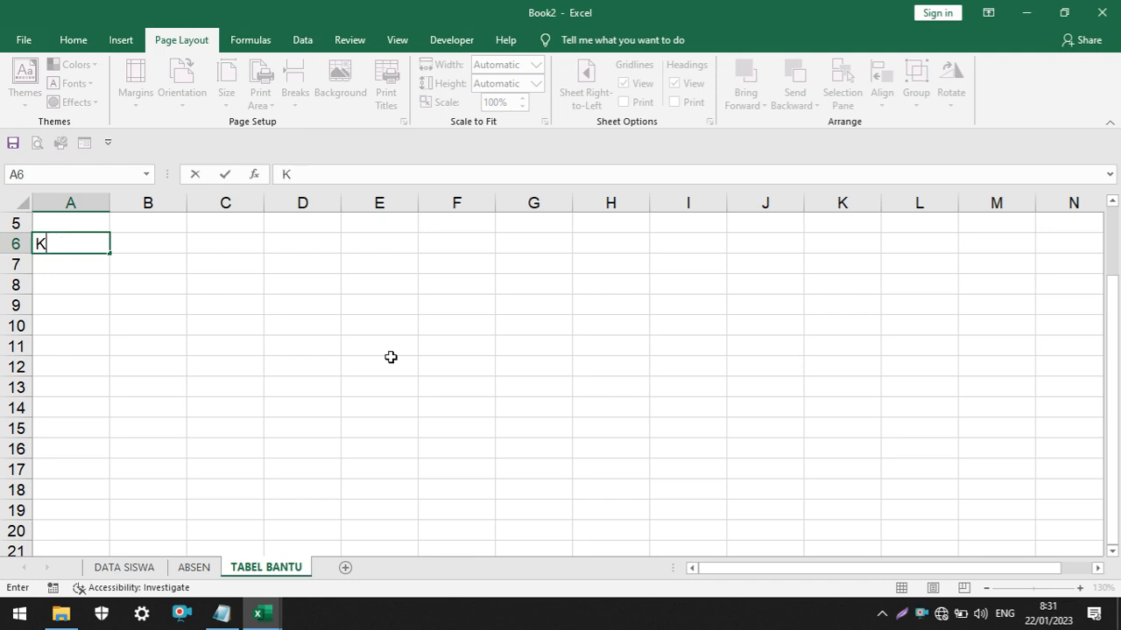
pyautogui.write('ELAS')
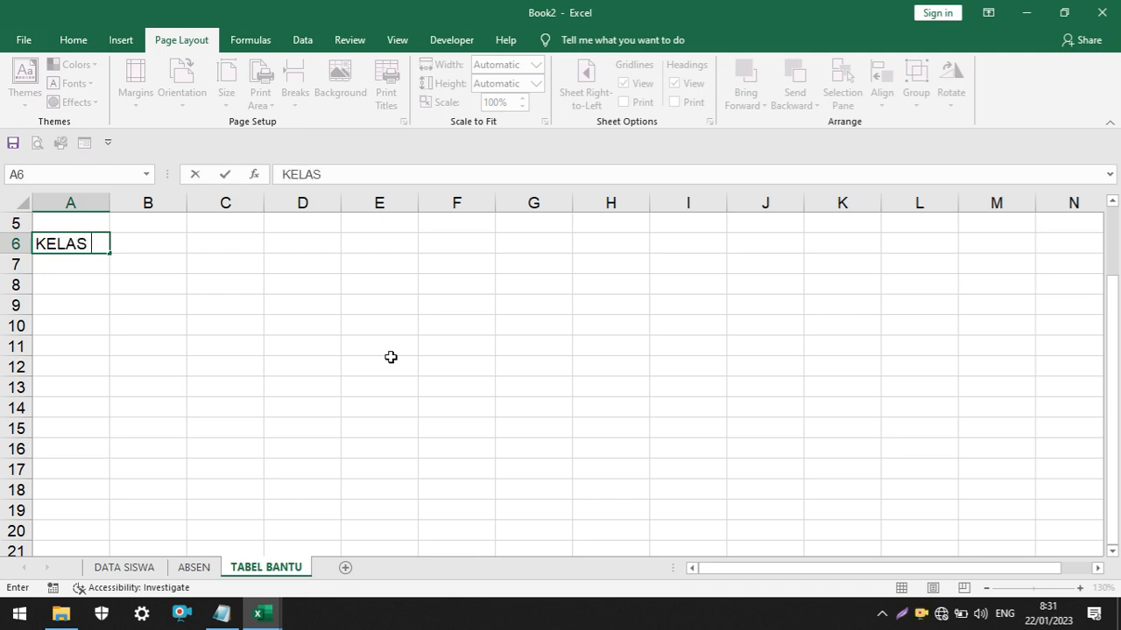
pyautogui.write(' VII')
pyautogui.click(78, 281)
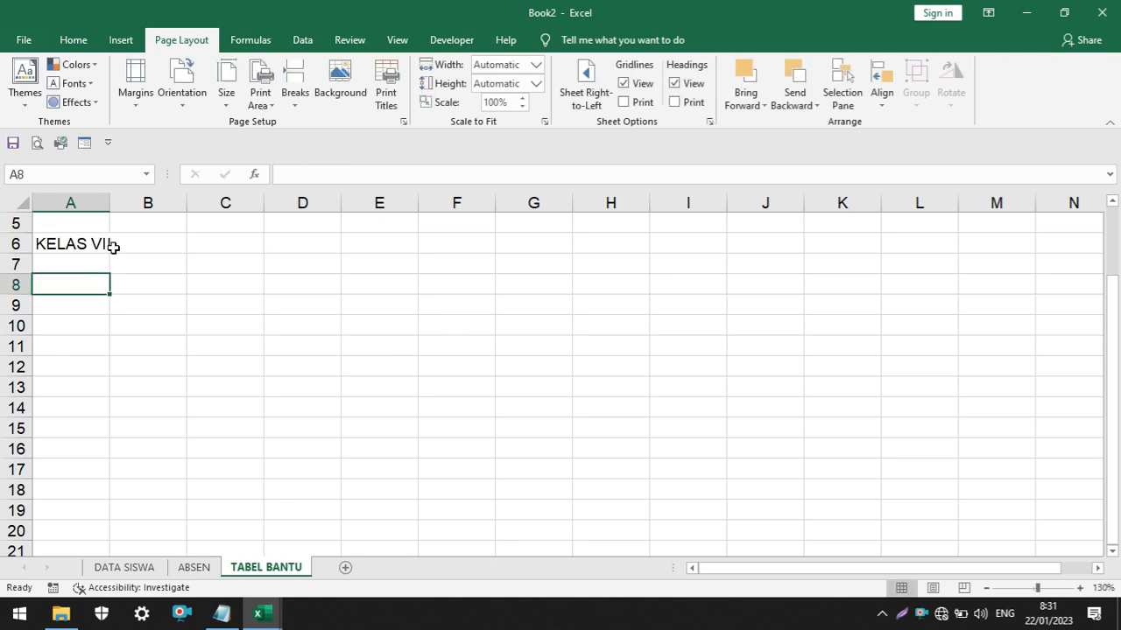
# Copy the KELAS VII entry down two cells and change the copies to KELAS VIII and KELAS IX
pyautogui.click(112, 248)
pyautogui.click(106, 249)
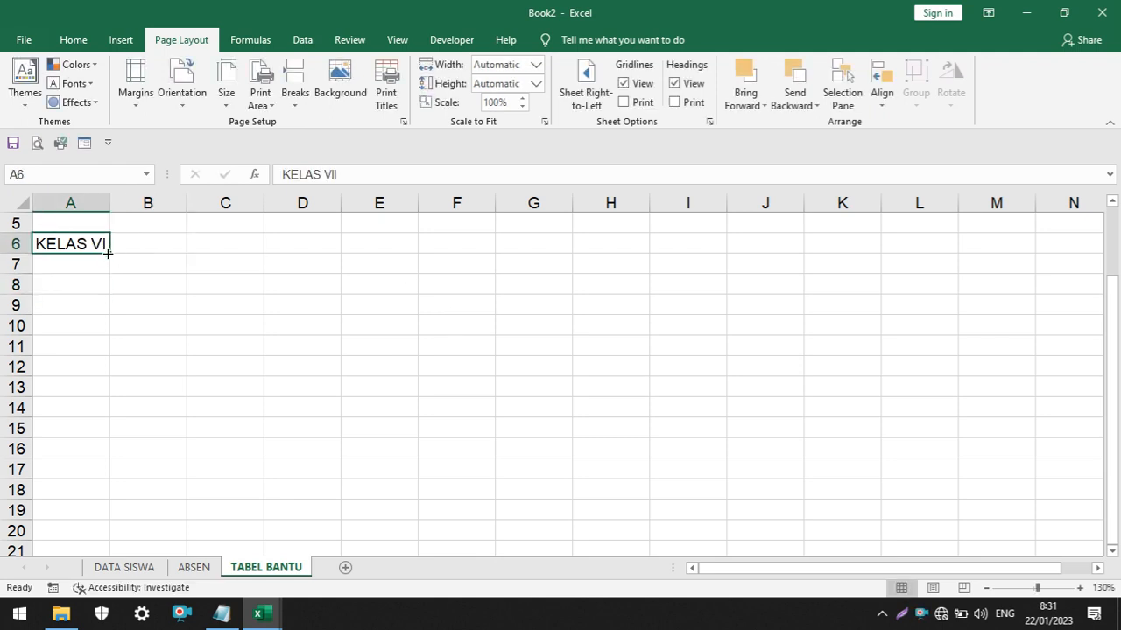
pyautogui.moveTo(106, 253); pyautogui.dragTo(108, 284)
pyautogui.click(95, 262)
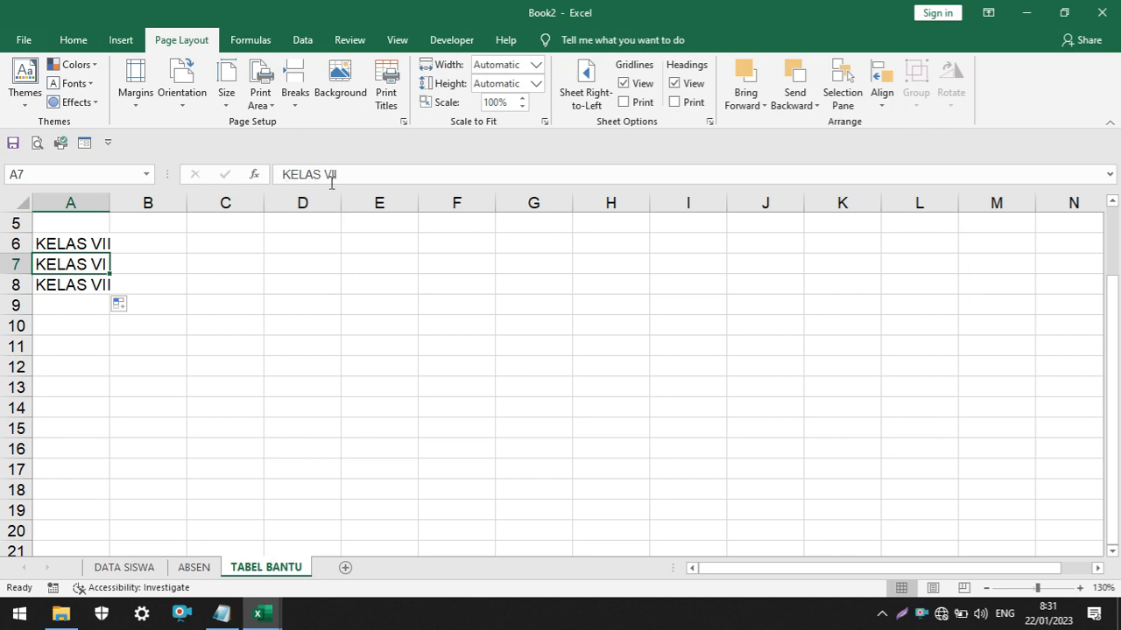
pyautogui.click(383, 175)
pyautogui.write('i')
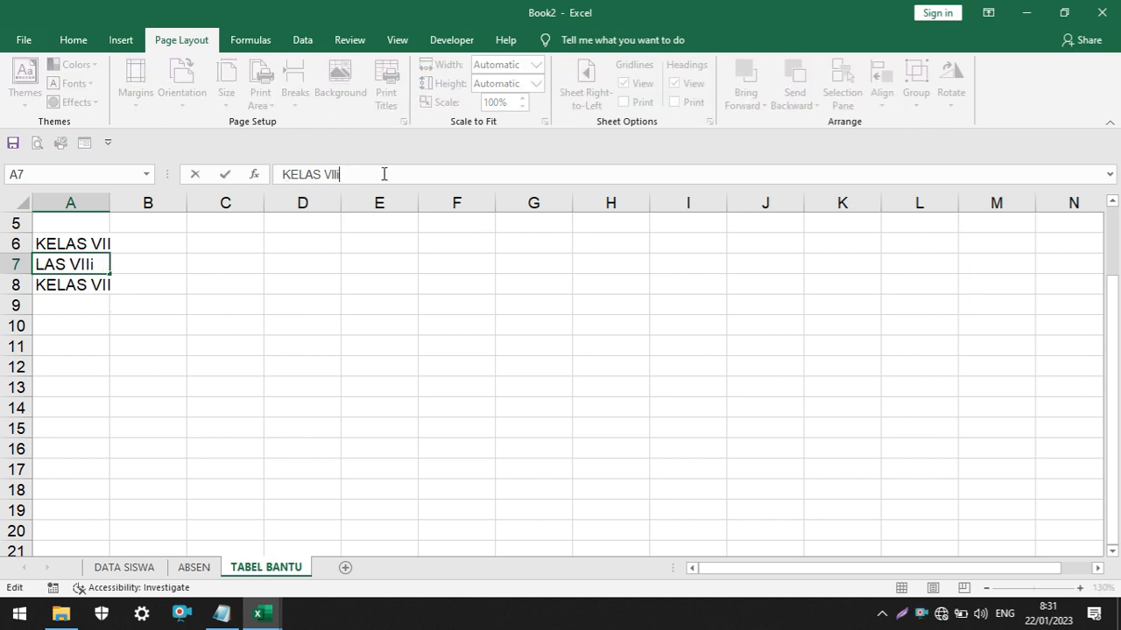
pyautogui.press('Return')
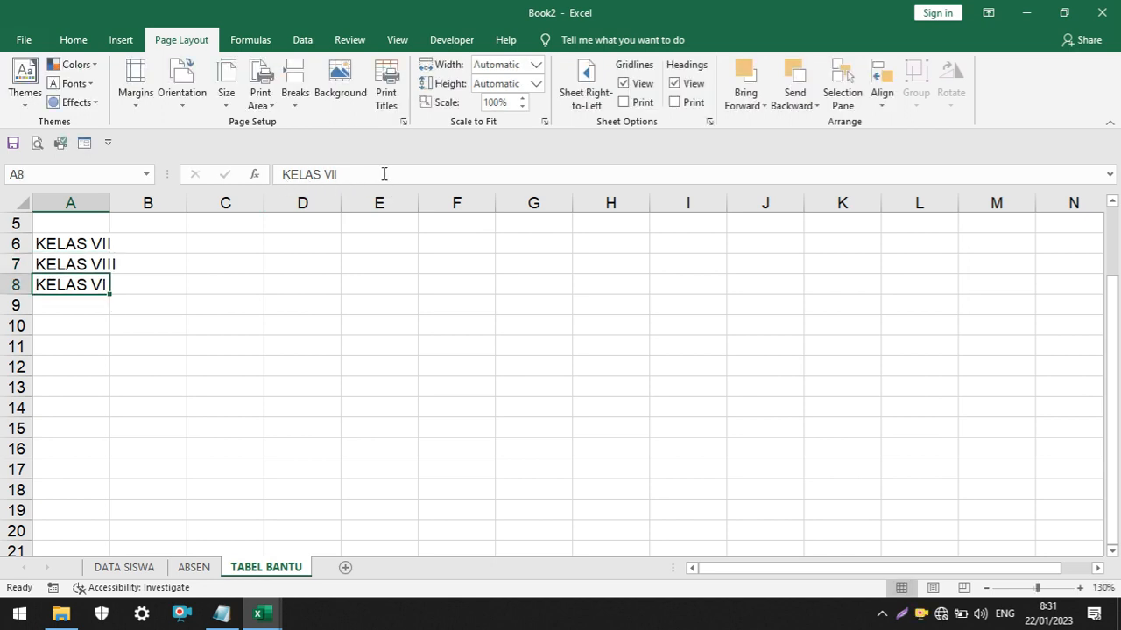
pyautogui.click(384, 174)
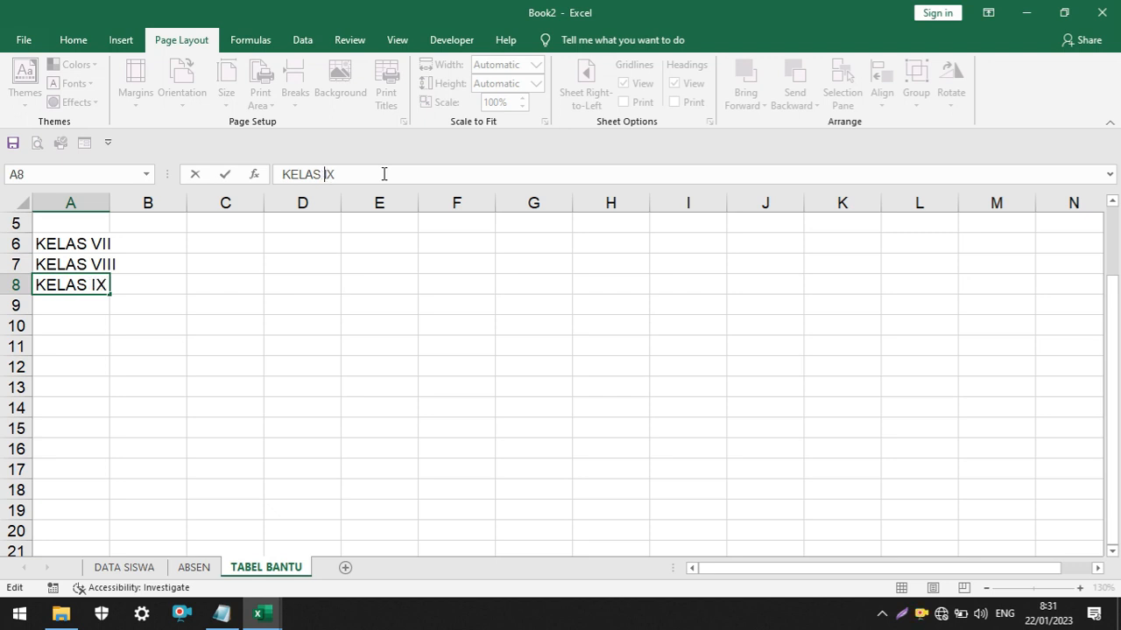
pyautogui.press('Return')
# Move the three-class list up to A2:A4 and widen column A to fit the class names
pyautogui.scroll(3, 138, 374)
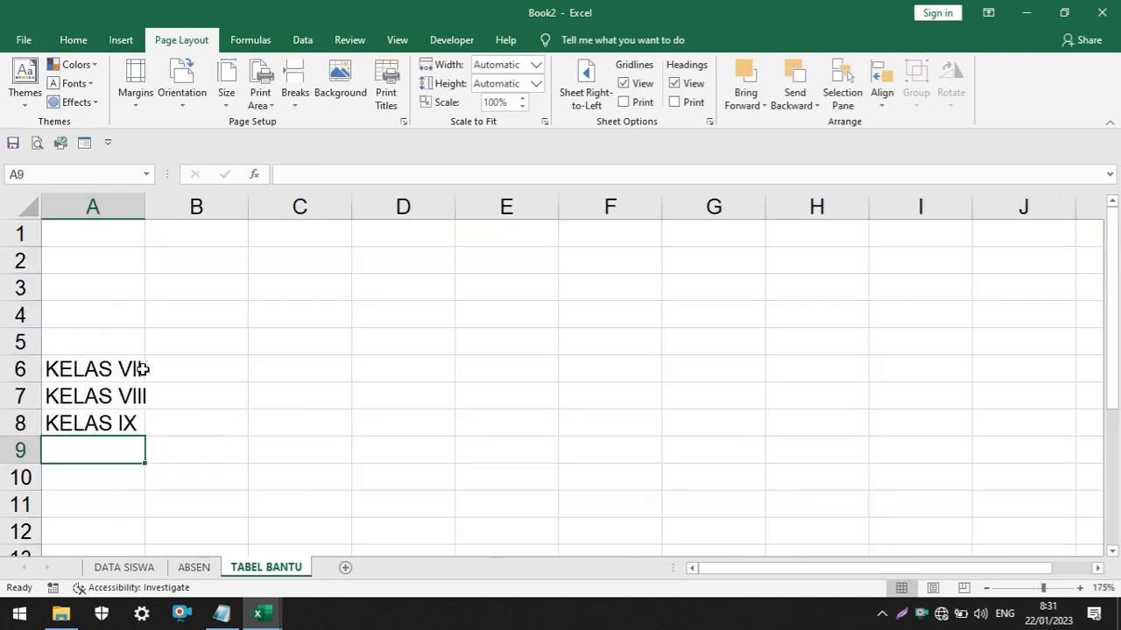
pyautogui.click(212, 341)
pyautogui.moveTo(68, 377); pyautogui.dragTo(77, 420)
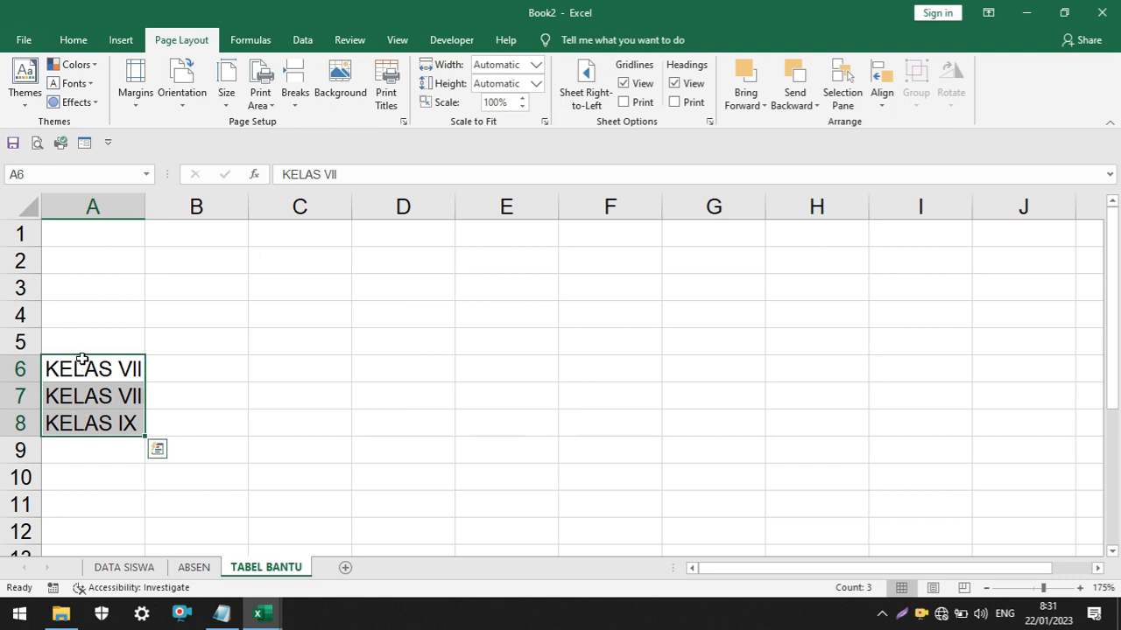
pyautogui.moveTo(83, 357); pyautogui.dragTo(83, 267)
pyautogui.click(200, 278)
pyautogui.click(69, 242)
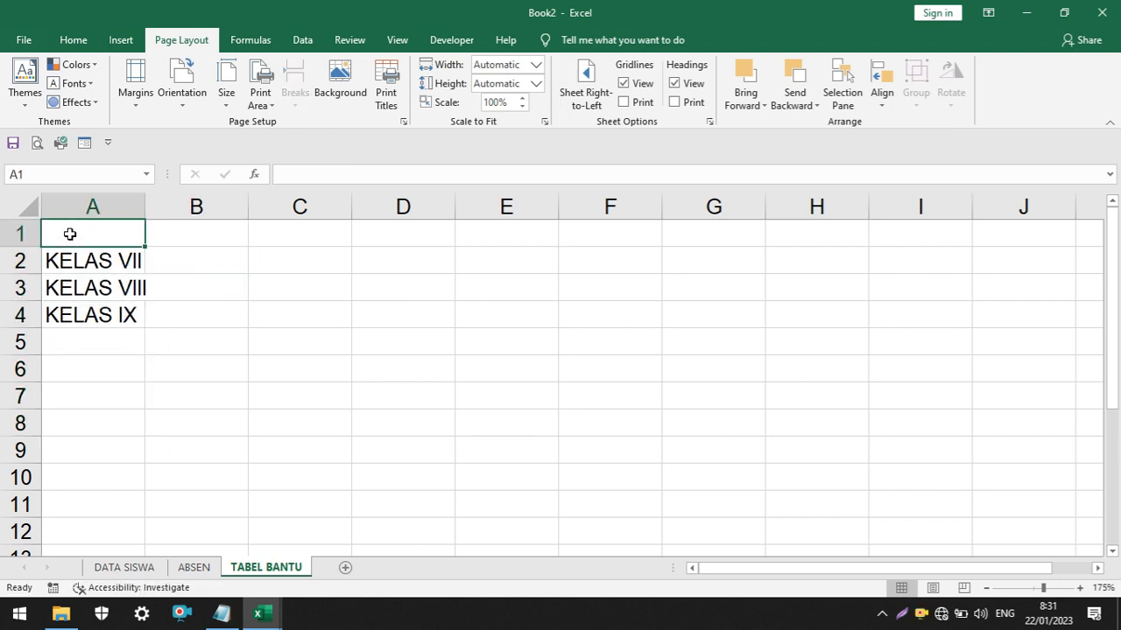
pyautogui.moveTo(144, 205); pyautogui.dragTo(210, 209)
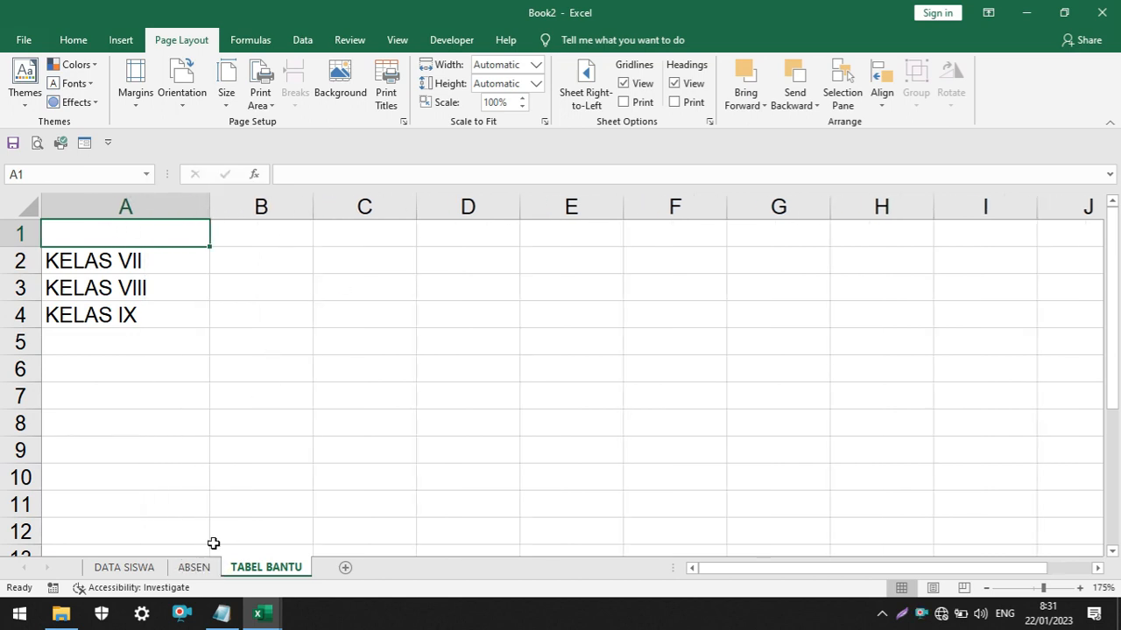
# Paste the month names JANUARI to DESEMBER from B2 down and the years 2023 to 2027 in C2:C6
pyautogui.click(217, 286)
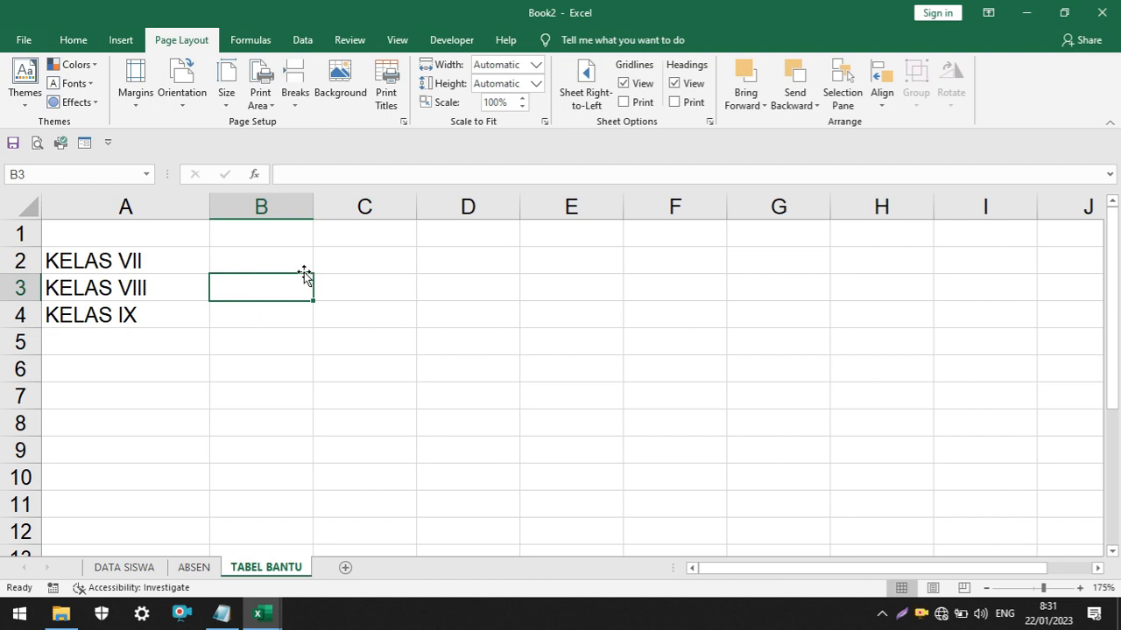
pyautogui.click(259, 265)
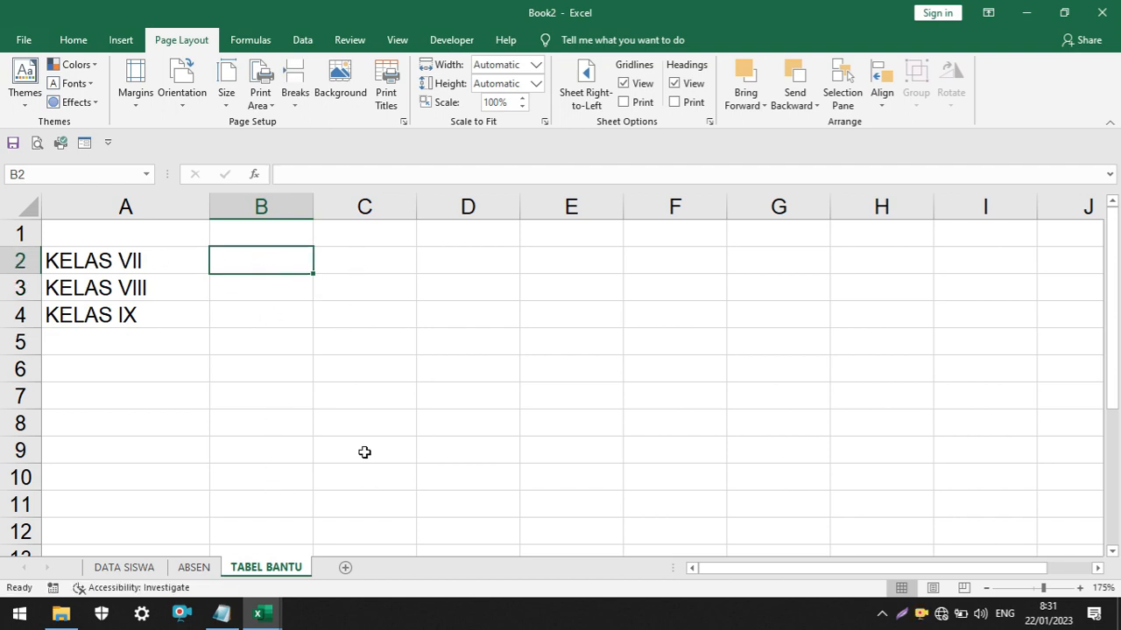
pyautogui.click(366, 417)
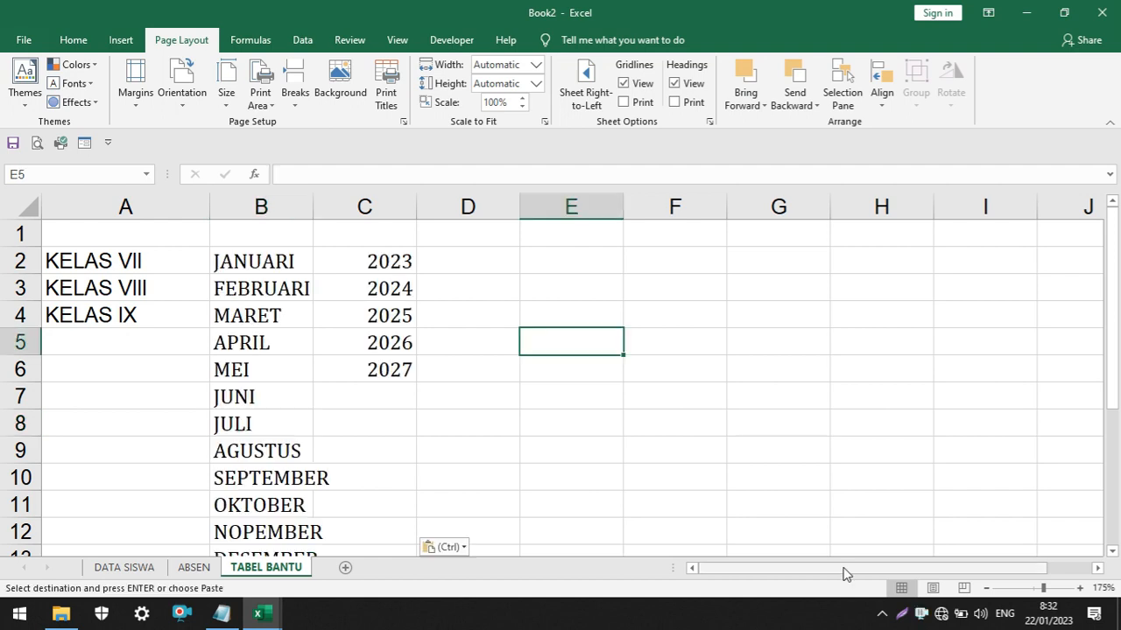
pyautogui.click(266, 292)
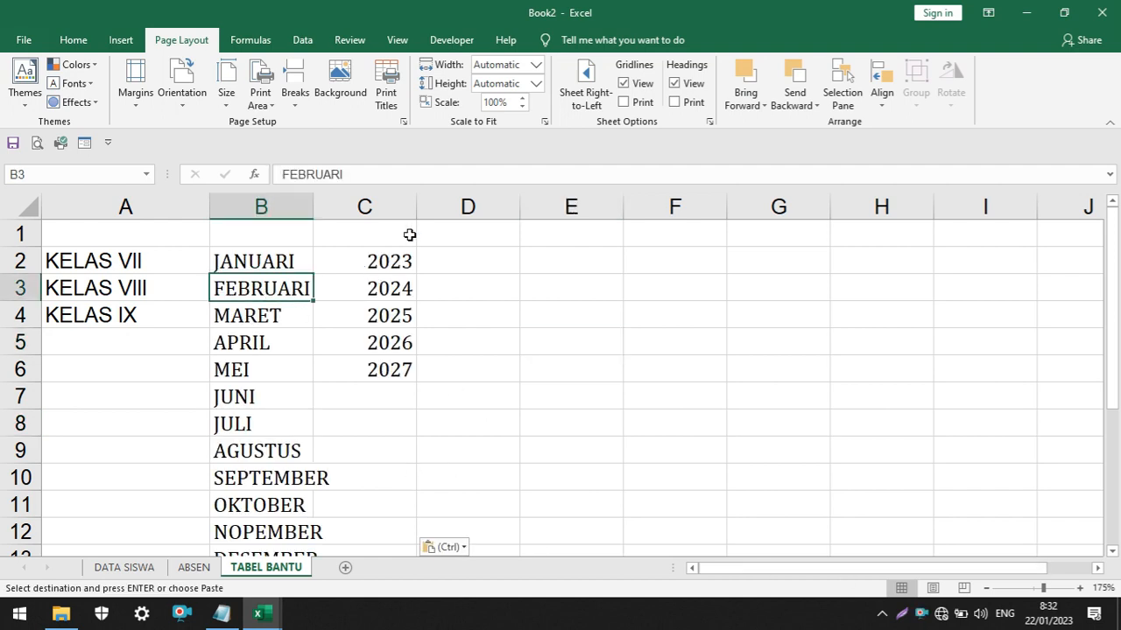
pyautogui.click(30, 235)
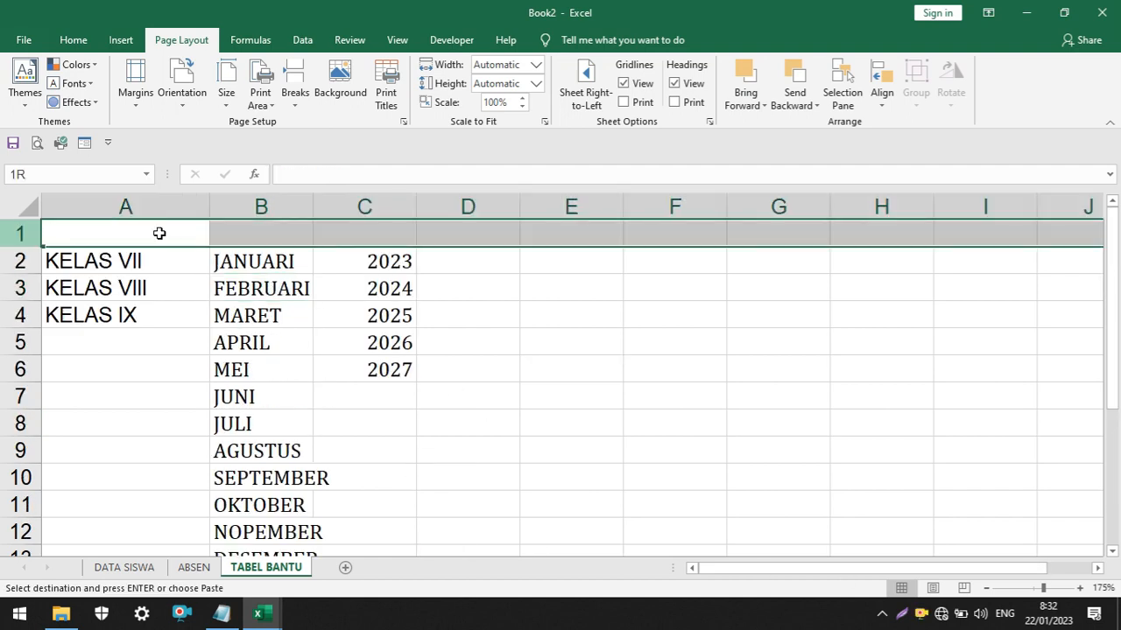
pyautogui.click(259, 308)
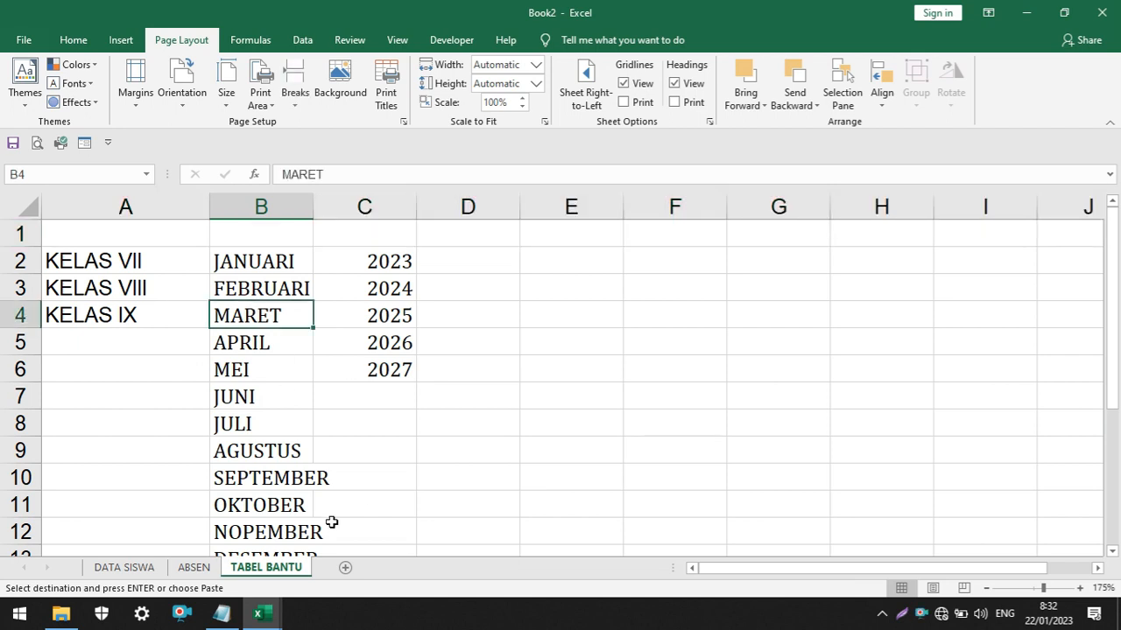
# Insert three blank rows above the ABSEN SISWA title on the ABSEN sheet
pyautogui.click(194, 567)
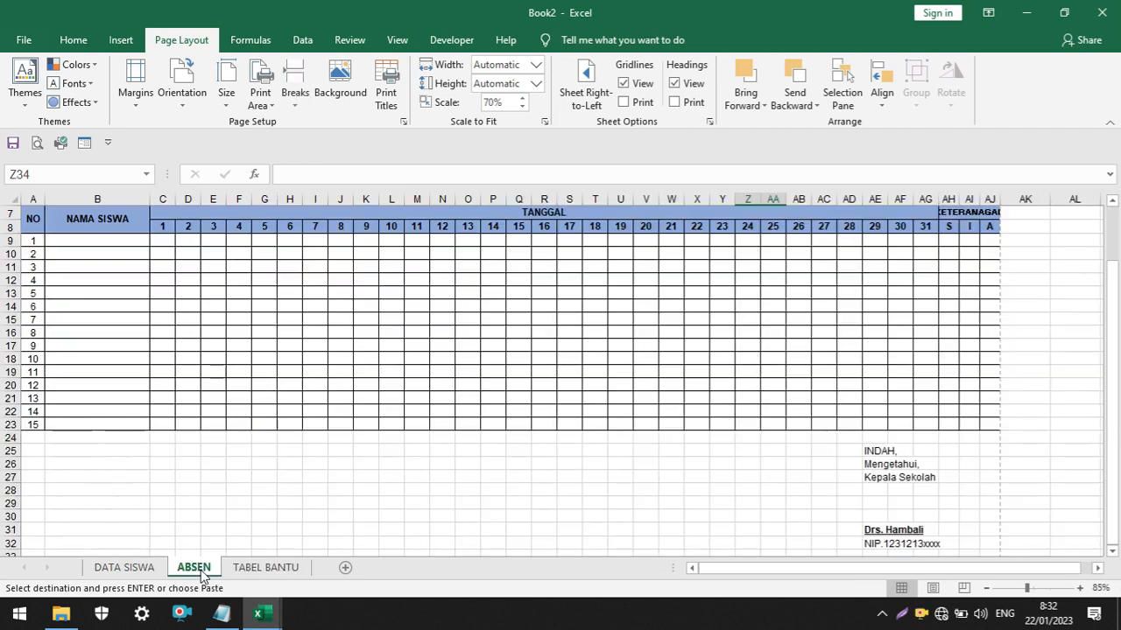
pyautogui.scroll(4, 395, 405)
pyautogui.scroll(4, 395, 405)
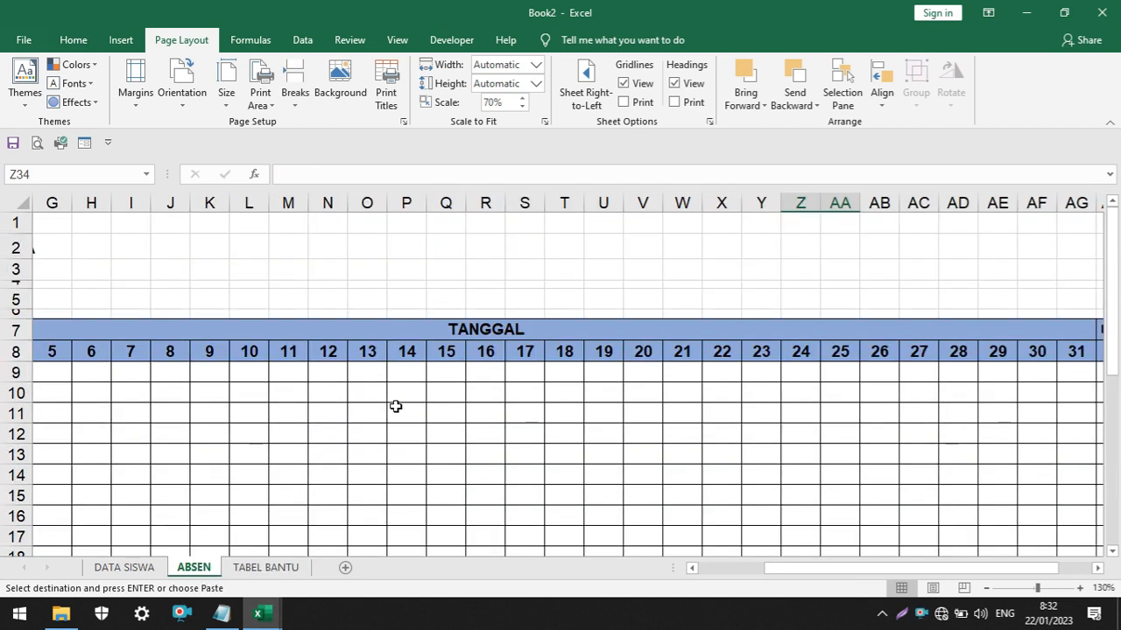
pyautogui.moveTo(833, 572); pyautogui.dragTo(651, 569)
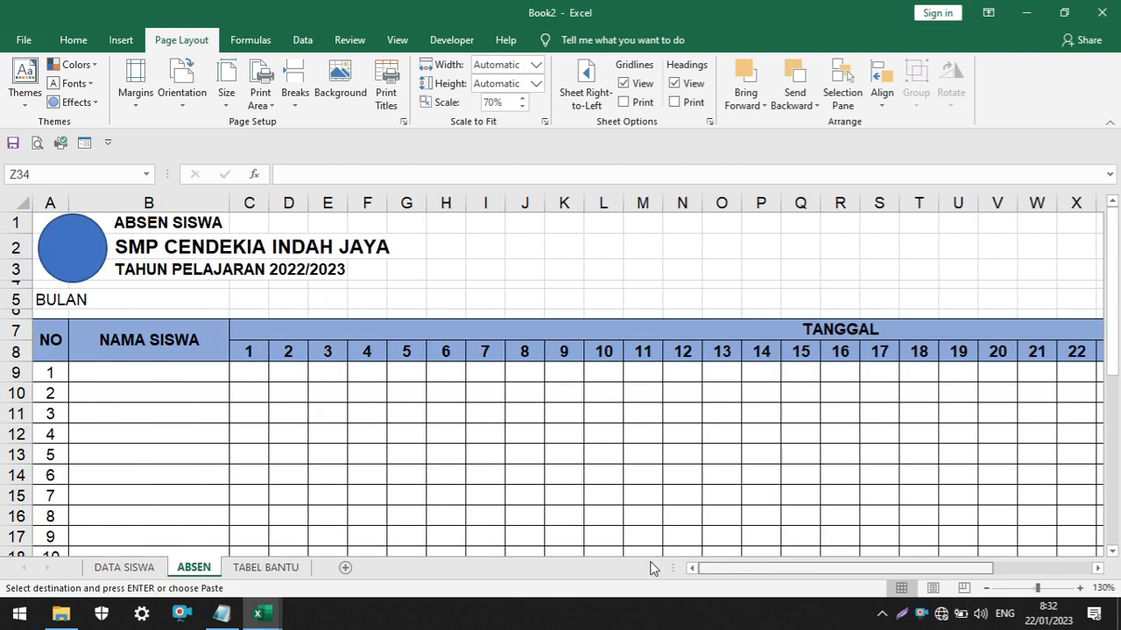
pyautogui.click(13, 223)
pyautogui.click(288, 329)
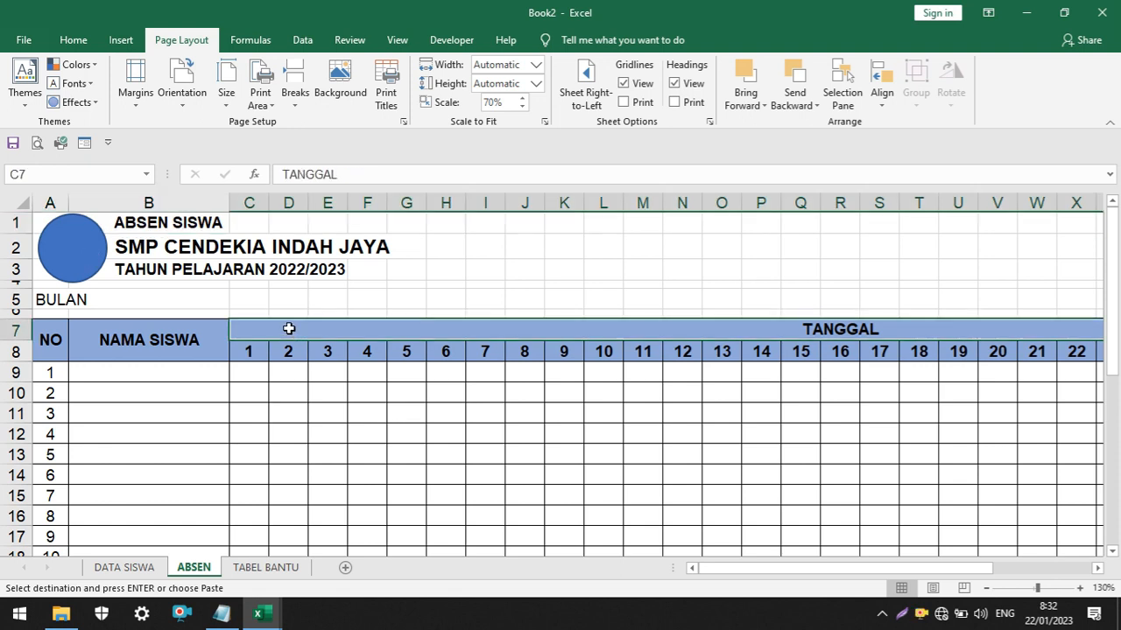
pyautogui.rightClick(14, 223)
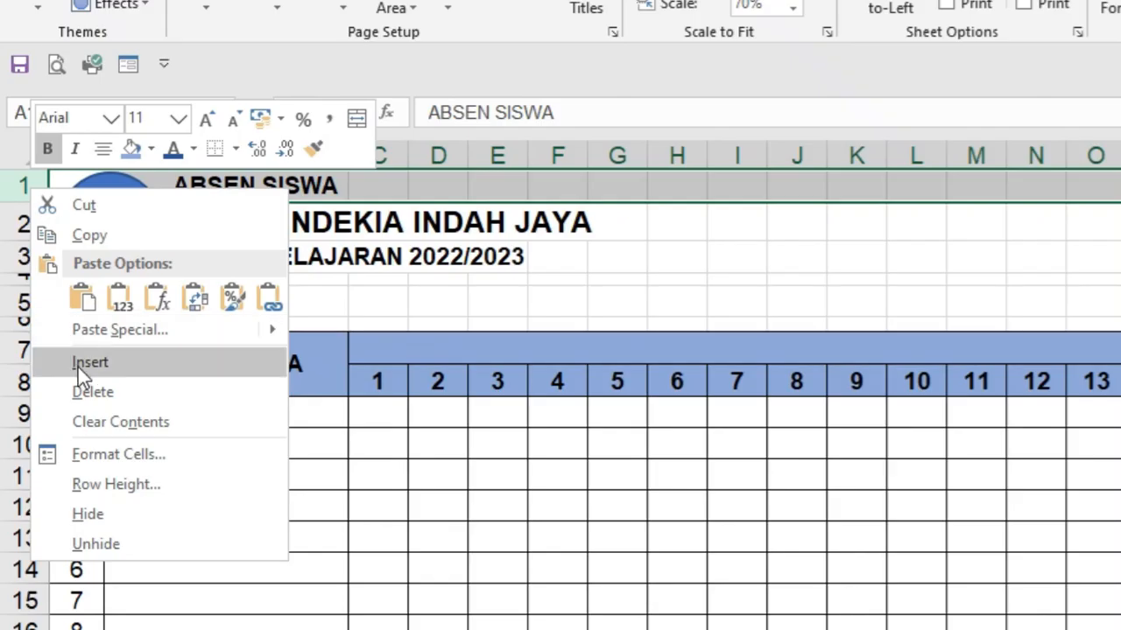
pyautogui.click(54, 338)
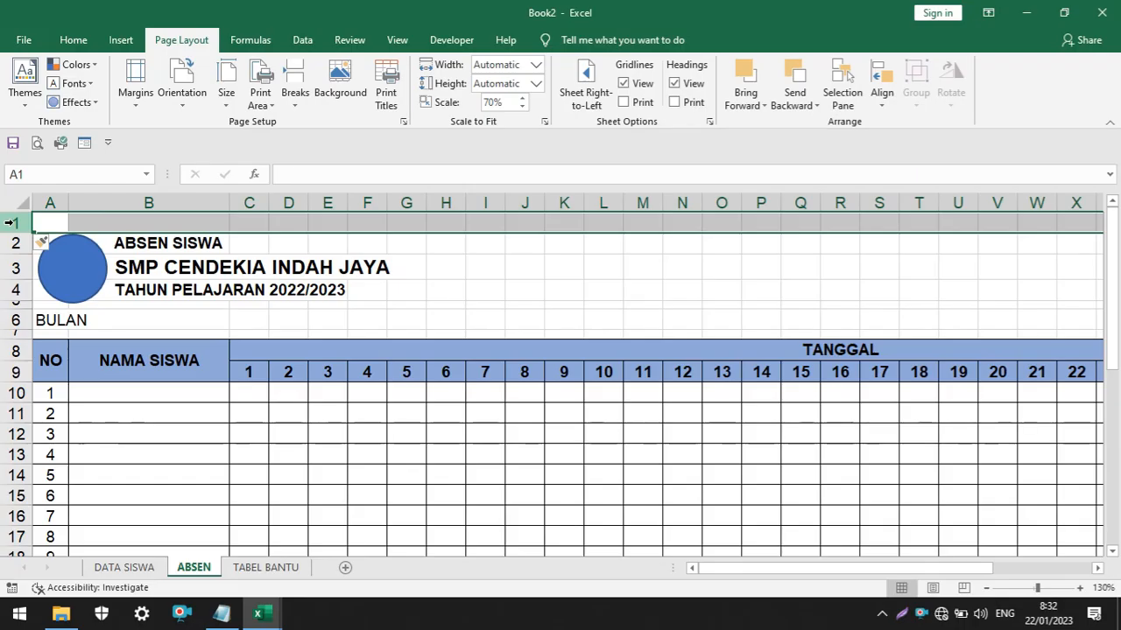
pyautogui.rightClick(14, 223)
pyautogui.click(54, 336)
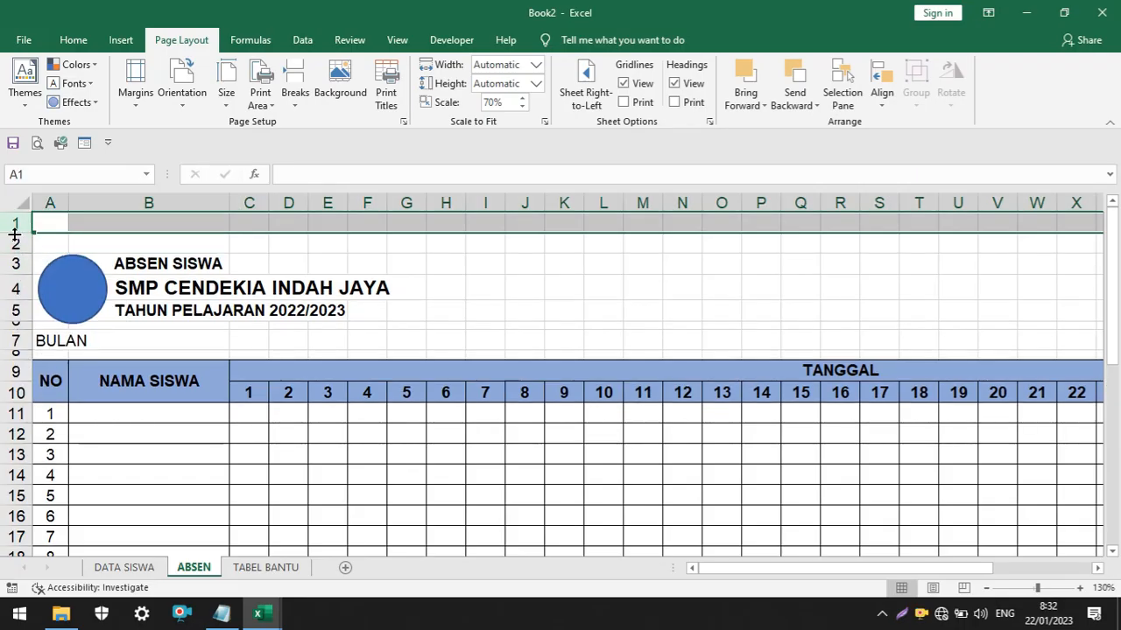
pyautogui.rightClick(14, 229)
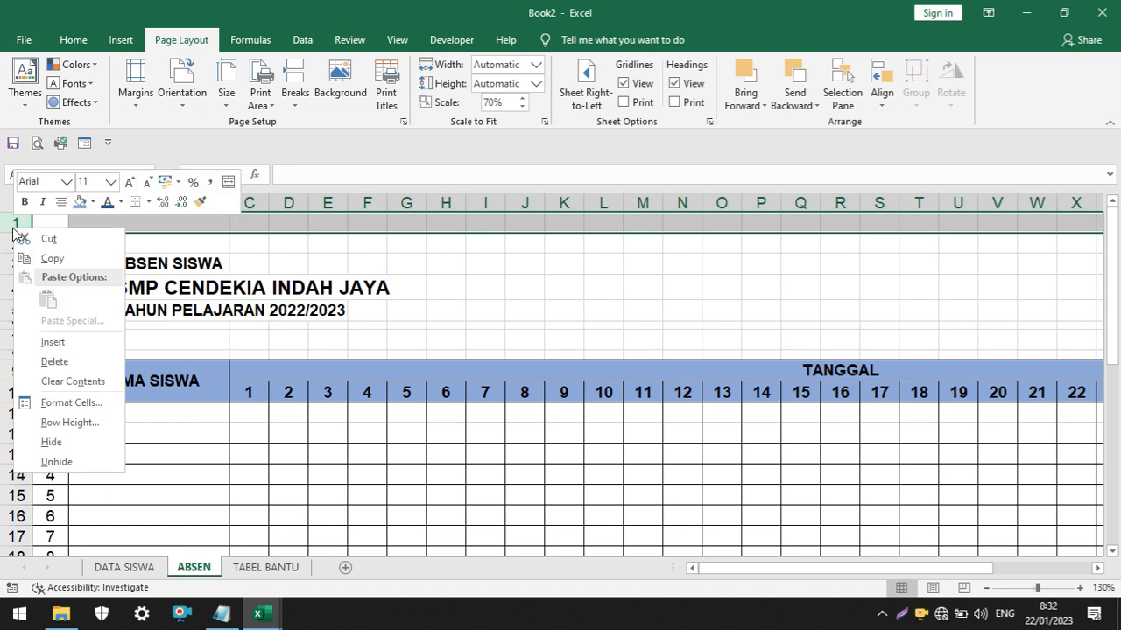
pyautogui.click(49, 348)
# Merge and center cells I2:K2 above the attendance table on the ABSEN sheet
pyautogui.click(566, 268)
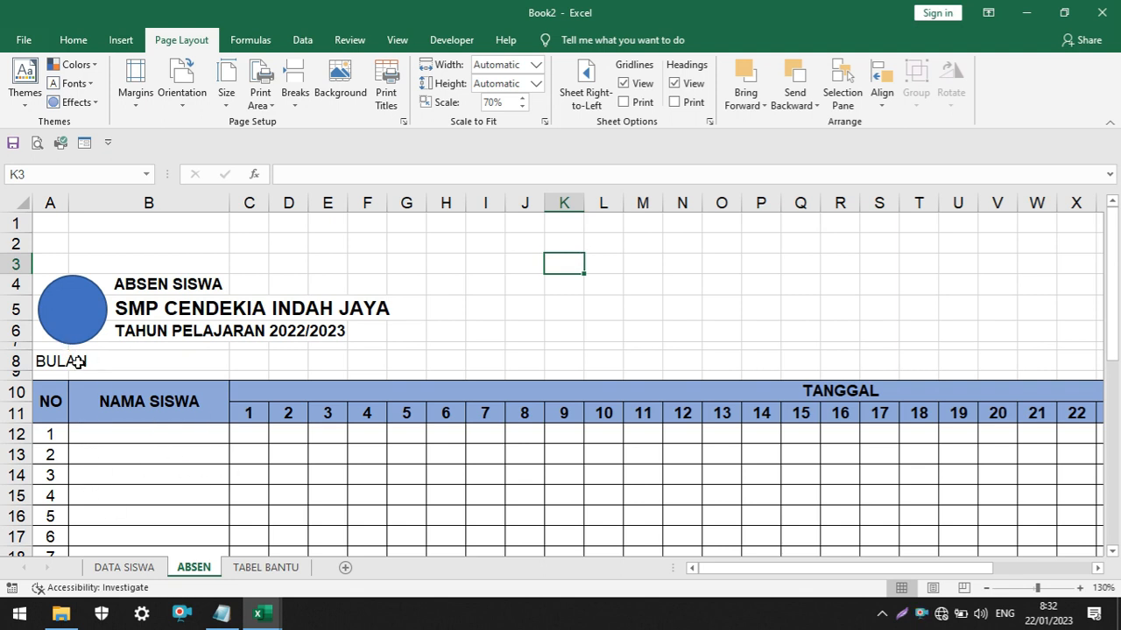
pyautogui.moveTo(489, 242); pyautogui.dragTo(573, 242)
pyautogui.click(523, 247)
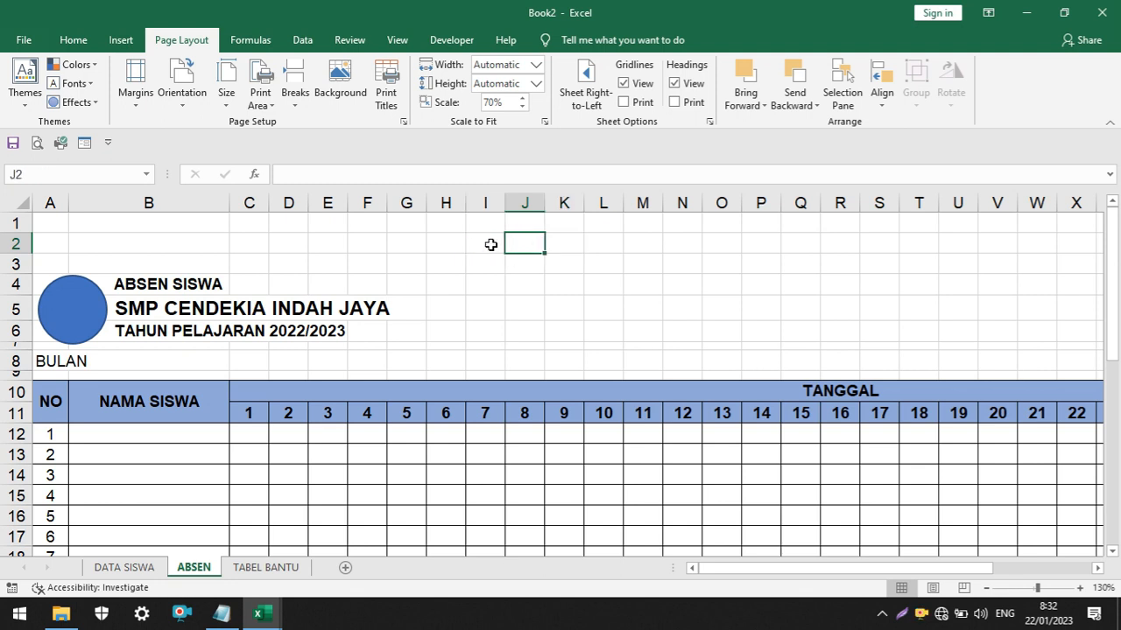
pyautogui.click(490, 245)
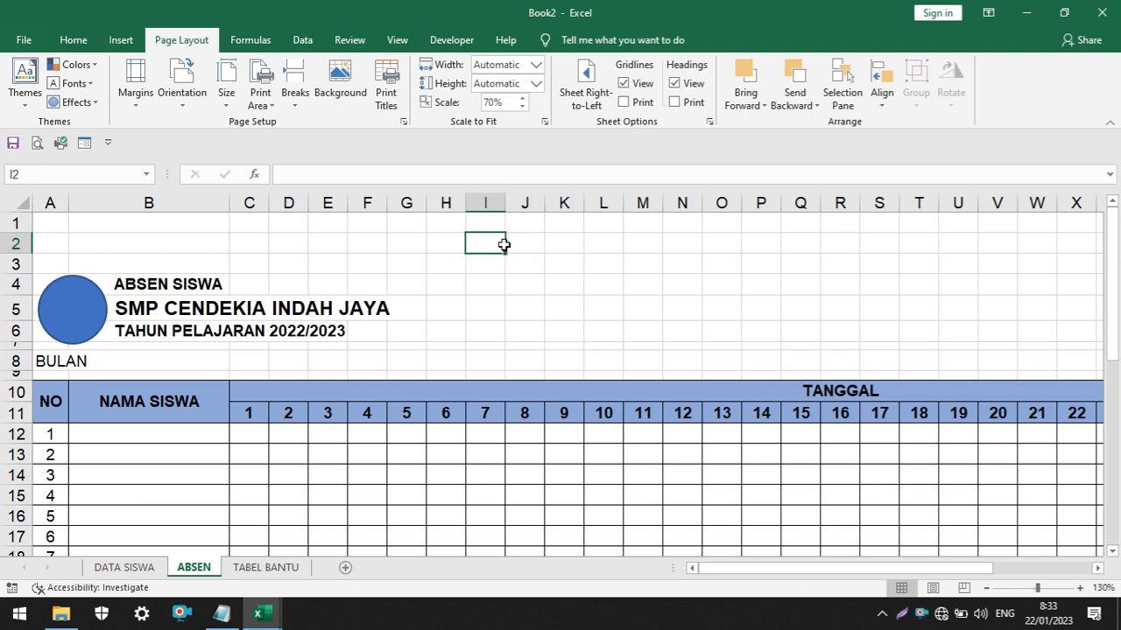
pyautogui.moveTo(504, 245); pyautogui.dragTo(551, 243)
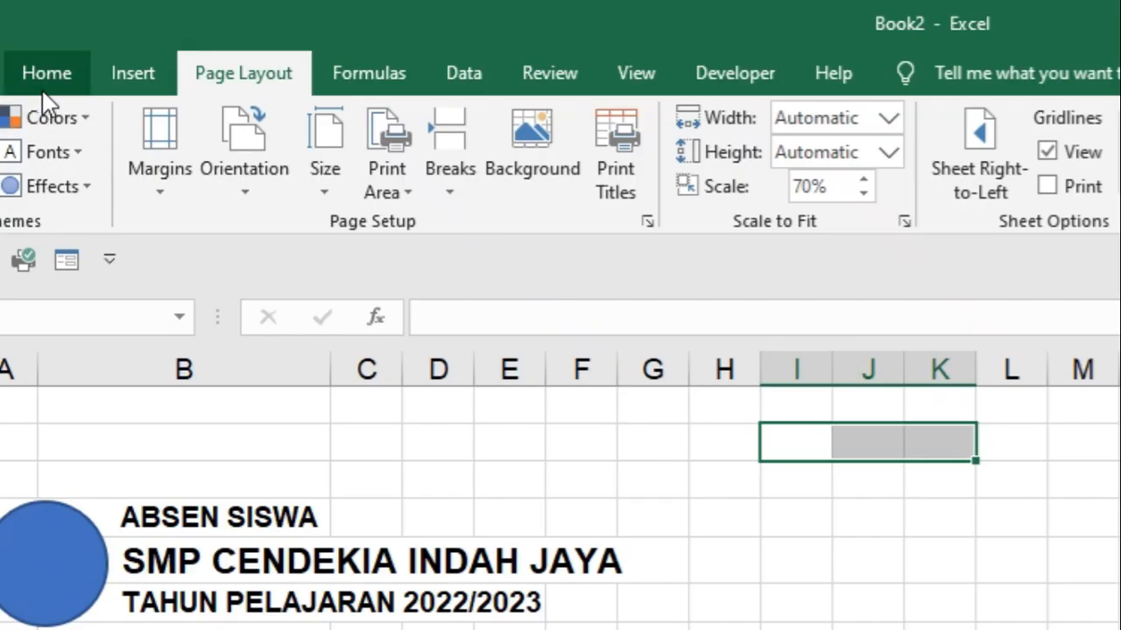
pyautogui.click(74, 41)
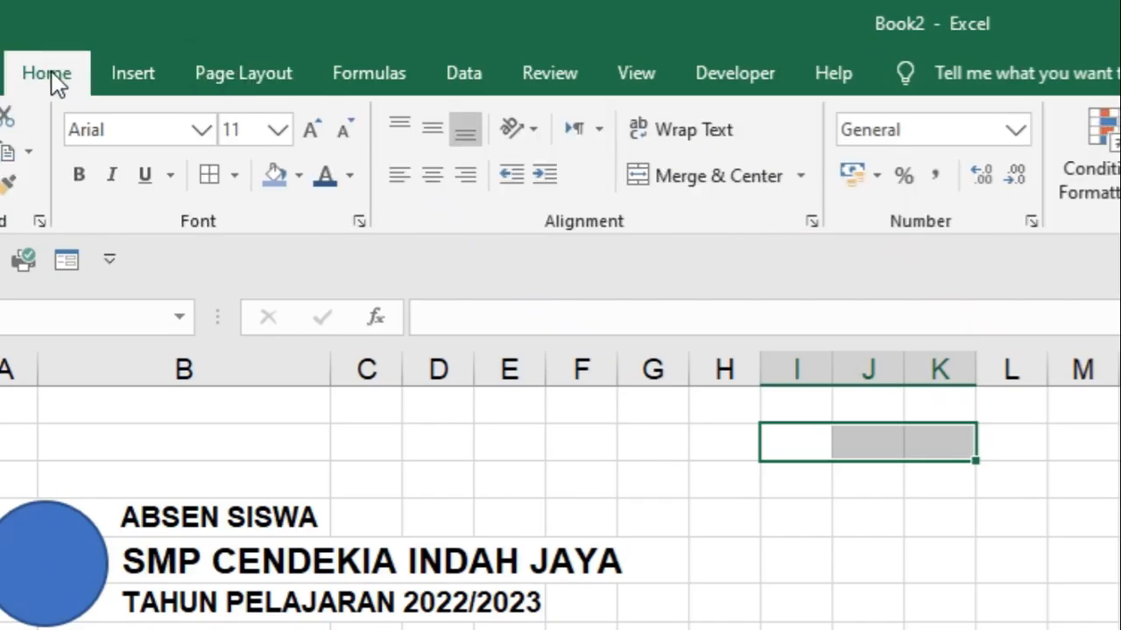
pyautogui.click(698, 182)
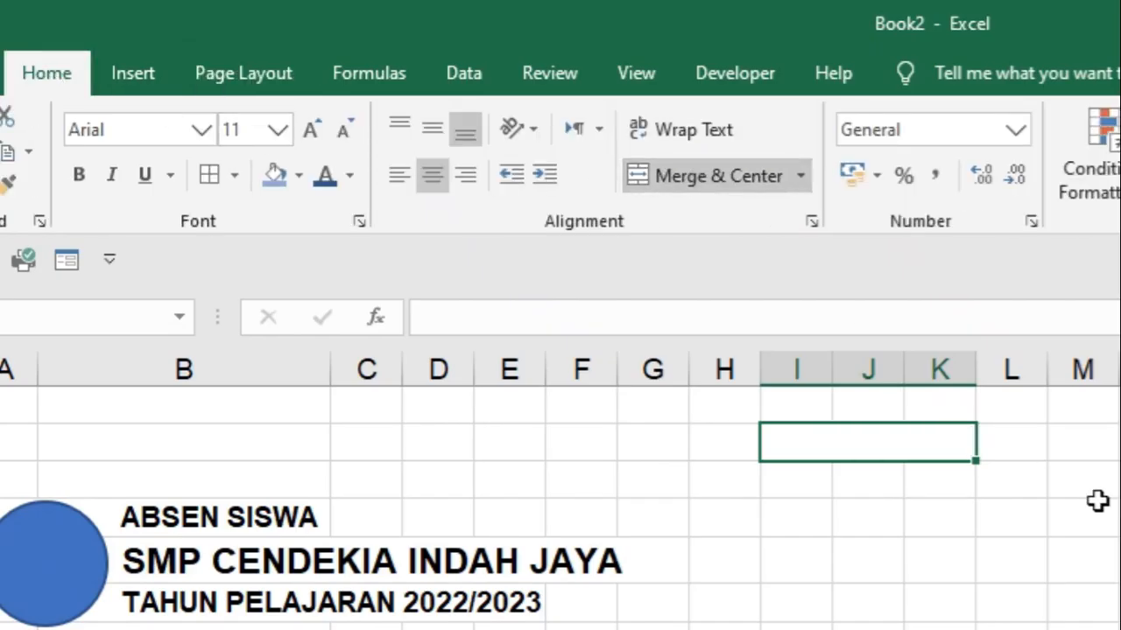
# Give the merged cell I2:K2 above the attendance table a blue fill and a border
pyautogui.click(1098, 507)
pyautogui.click(532, 244)
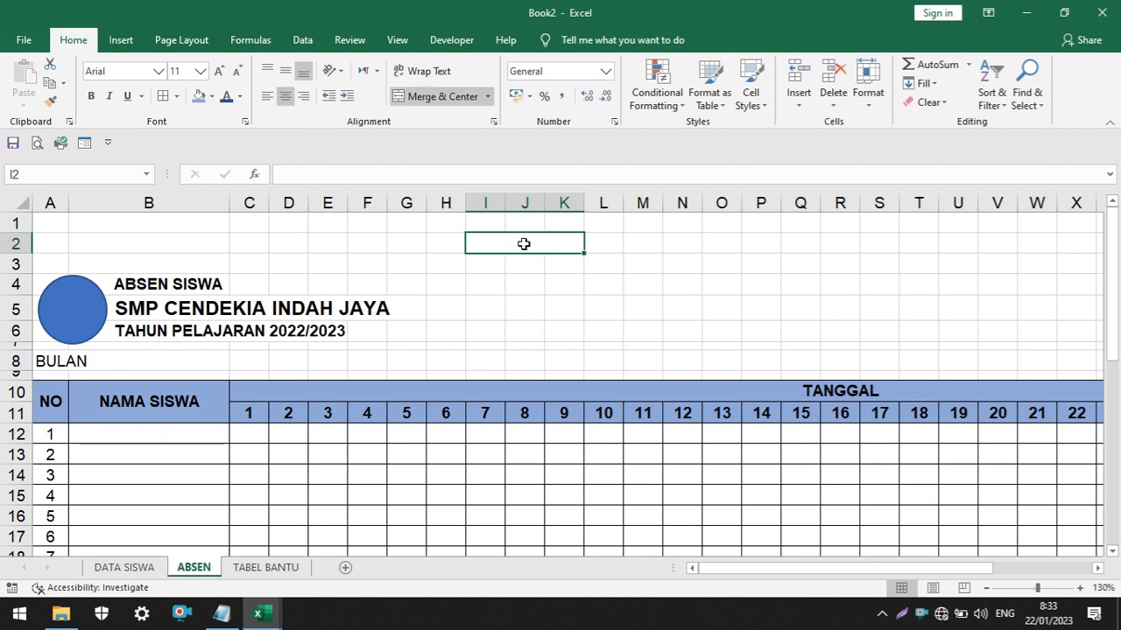
pyautogui.moveTo(500, 221); pyautogui.dragTo(549, 223)
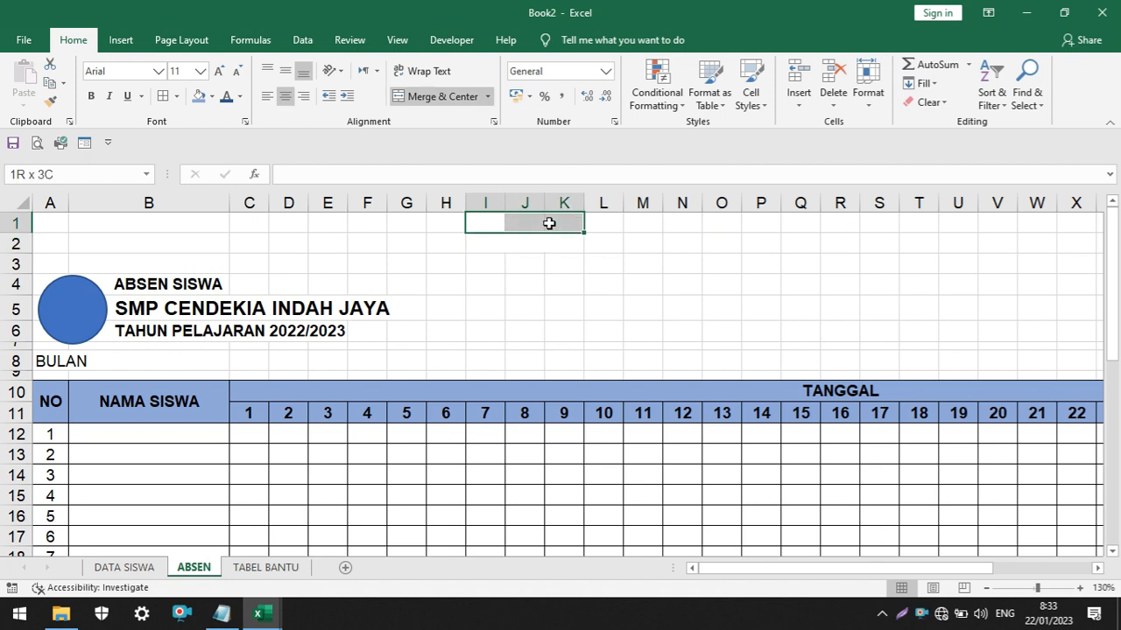
pyautogui.click(497, 245)
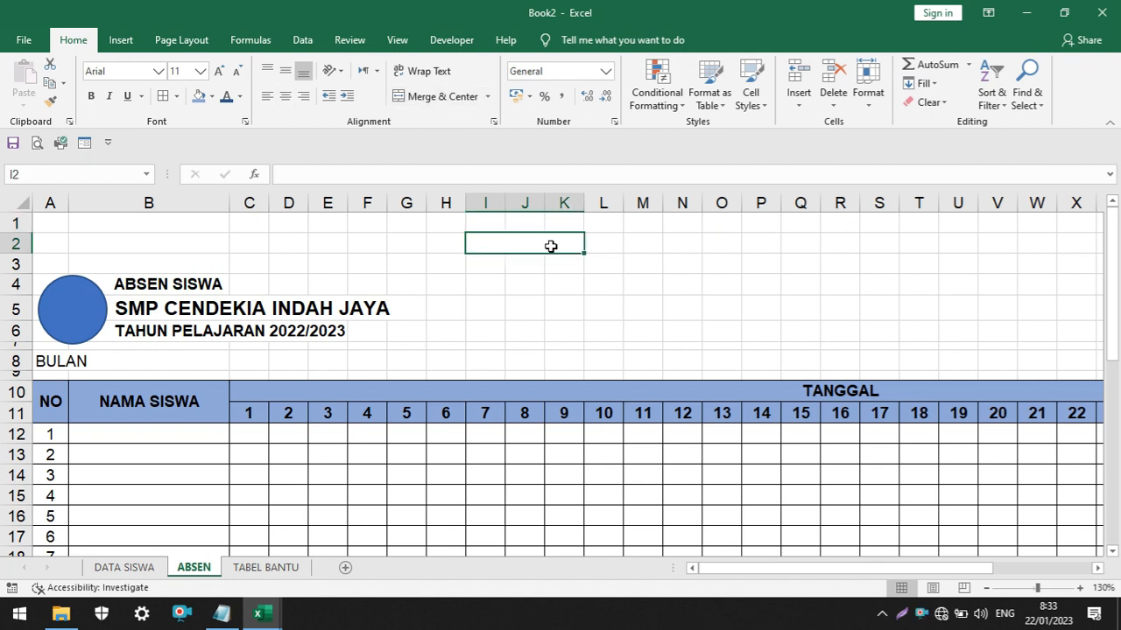
pyautogui.click(199, 96)
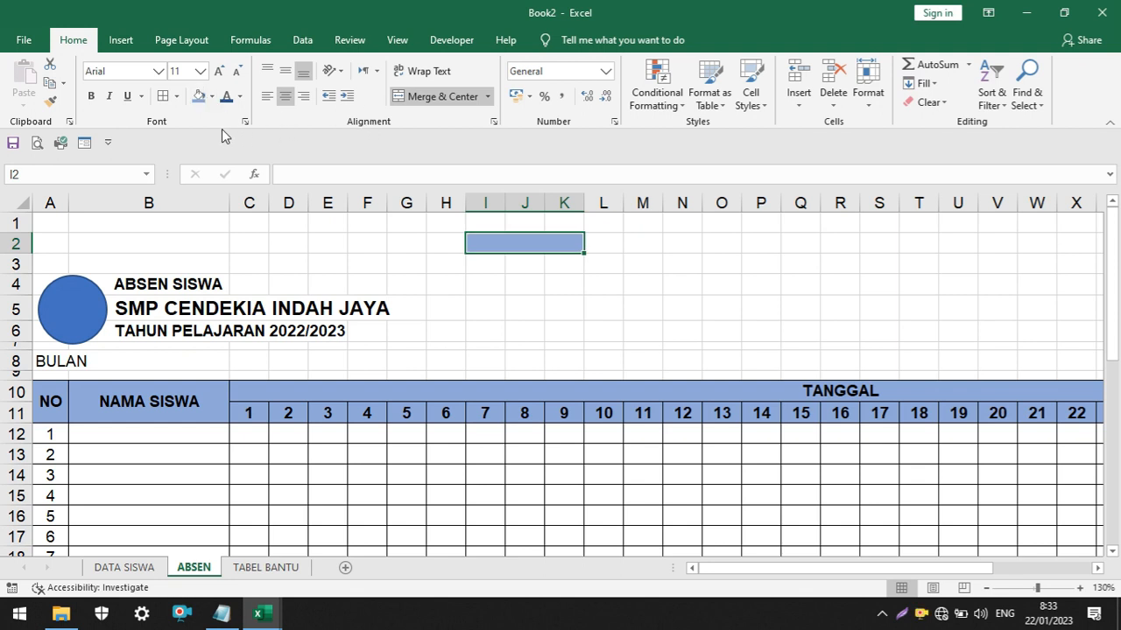
pyautogui.click(164, 99)
pyautogui.click(550, 289)
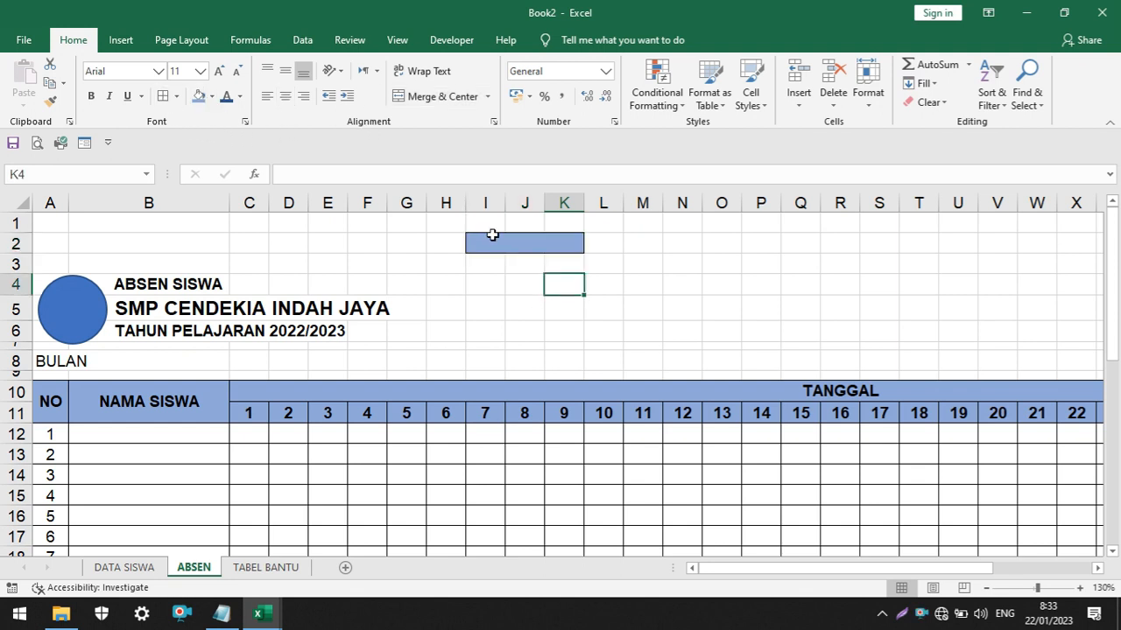
# Add list data validation to merged cell I2 with TABEL BANTU cells A1:A4 as the source
pyautogui.click(543, 248)
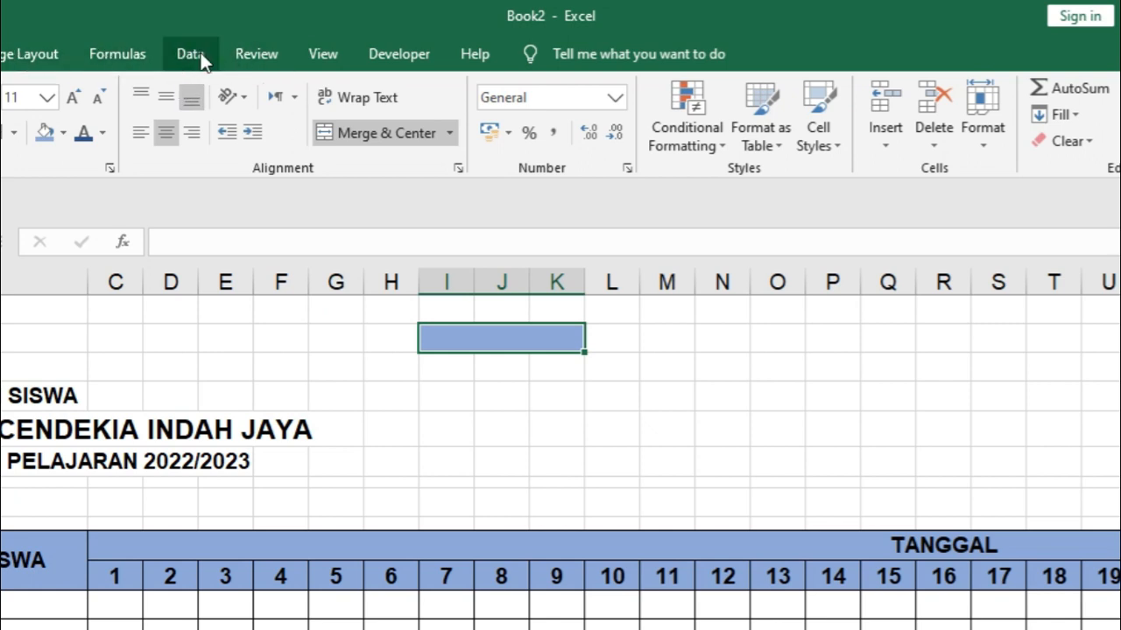
pyautogui.click(191, 55)
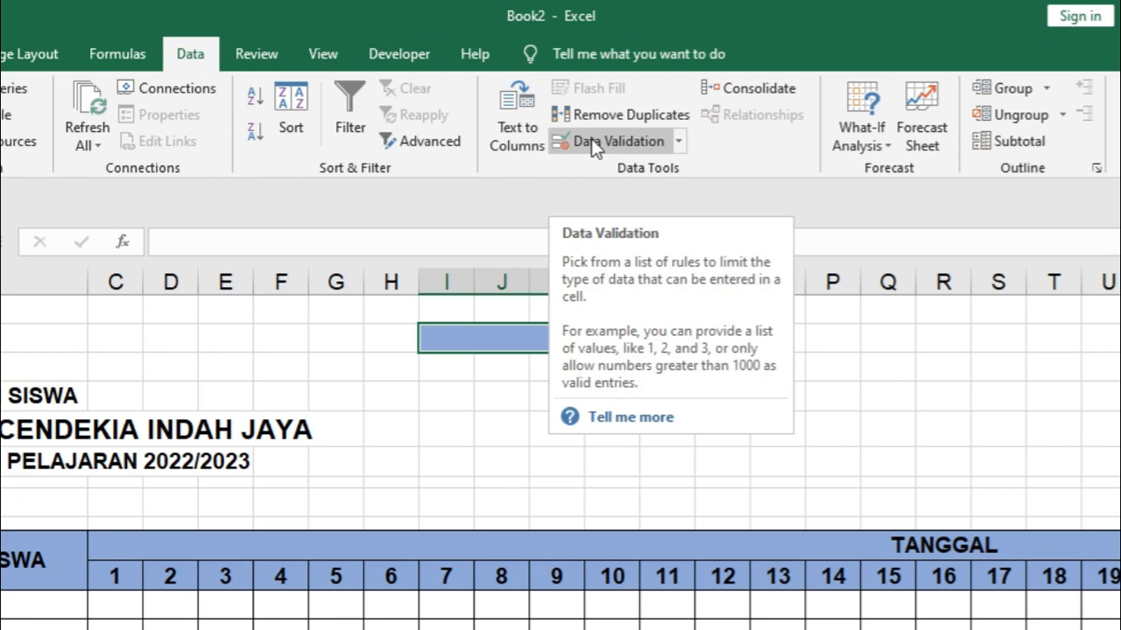
pyautogui.click(612, 145)
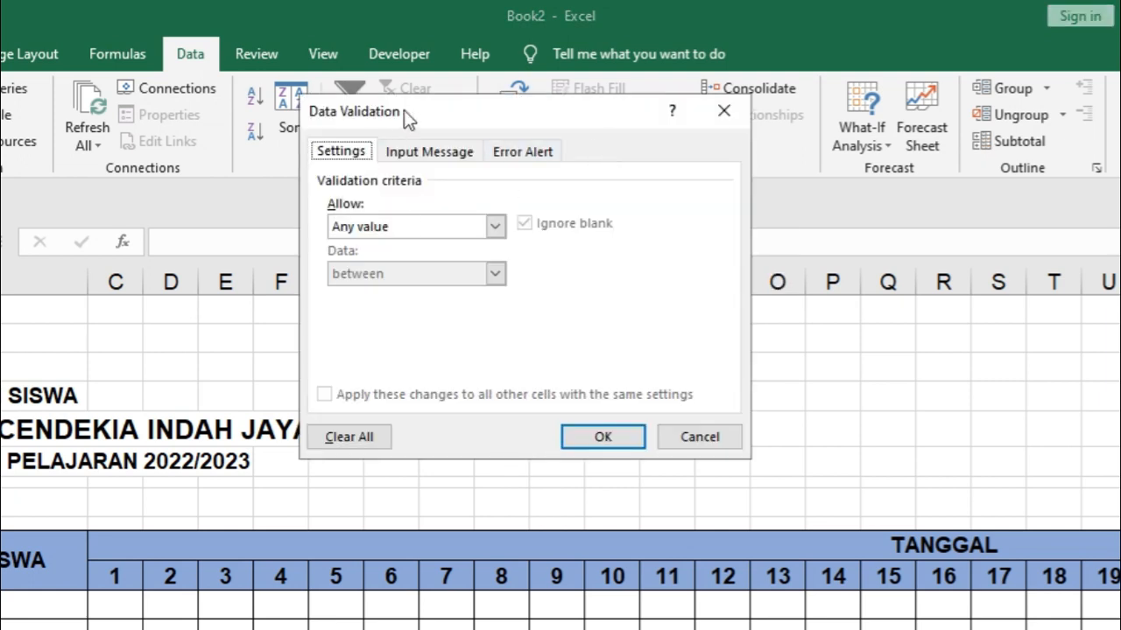
pyautogui.moveTo(403, 110)
pyautogui.mouseDown()
pyautogui.moveTo(420, 199)
pyautogui.moveTo(409, 120)
pyautogui.mouseUp()
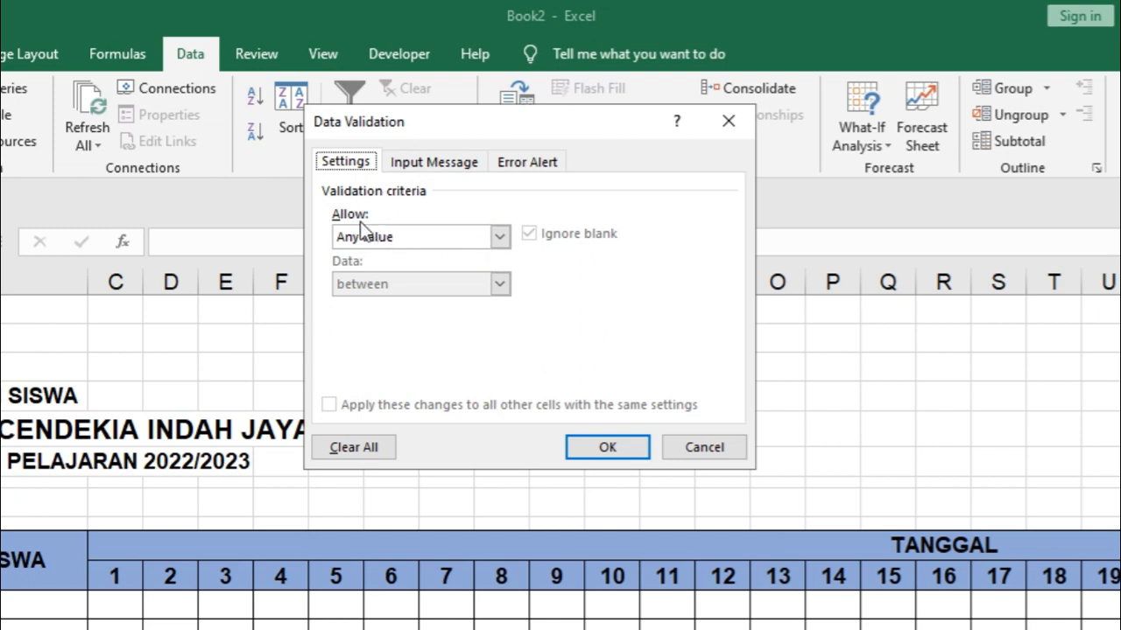
pyautogui.click(506, 242)
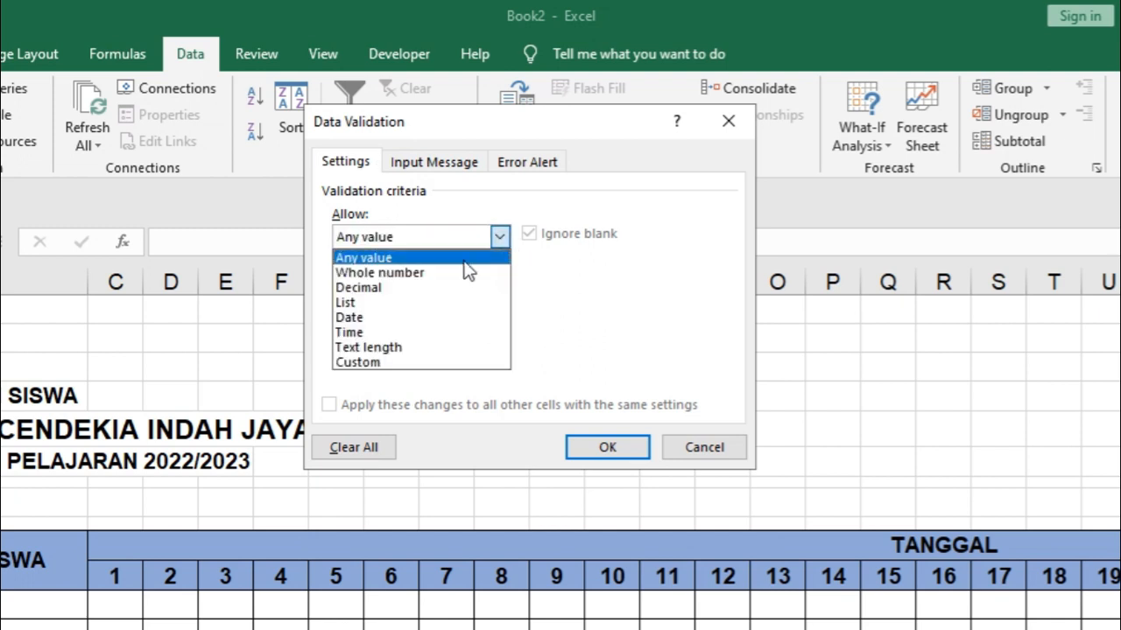
pyautogui.click(391, 302)
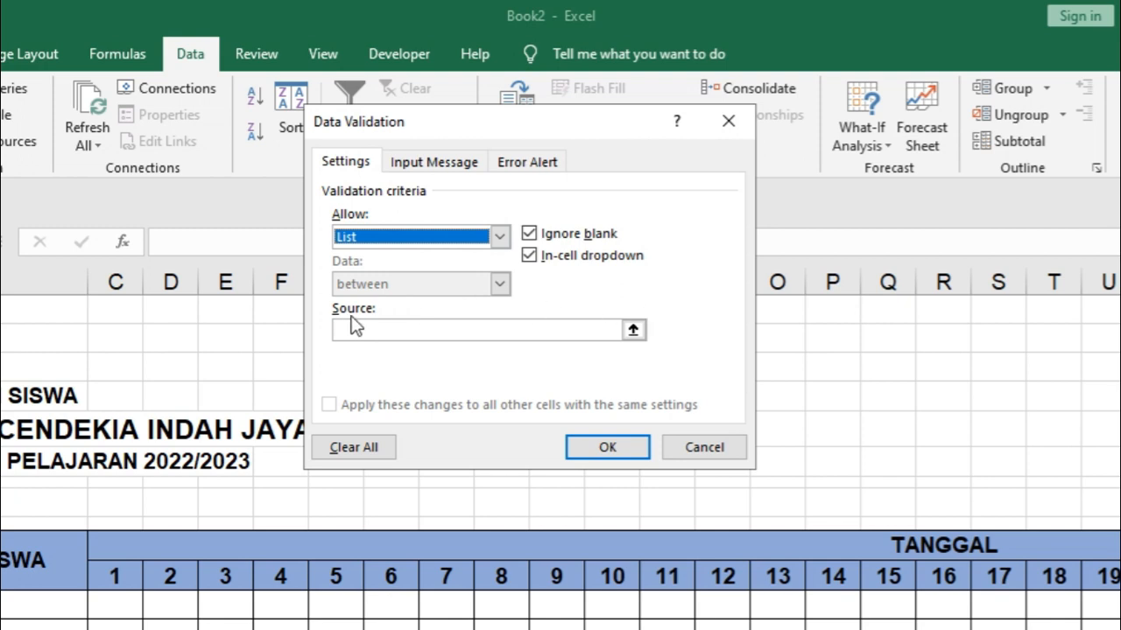
pyautogui.click(632, 331)
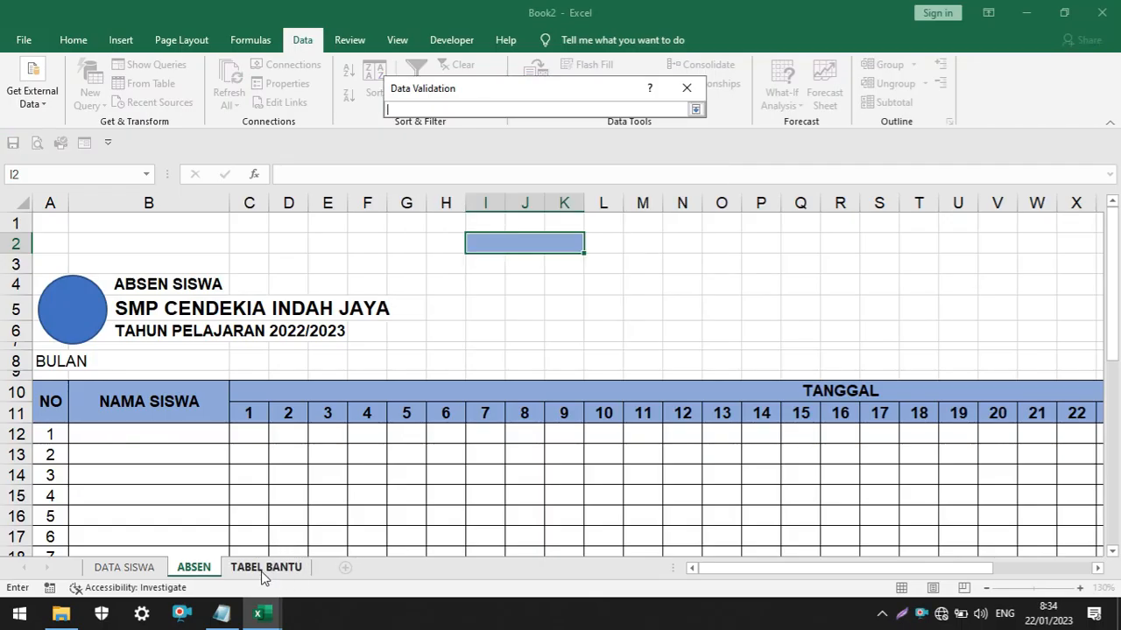
pyautogui.click(265, 568)
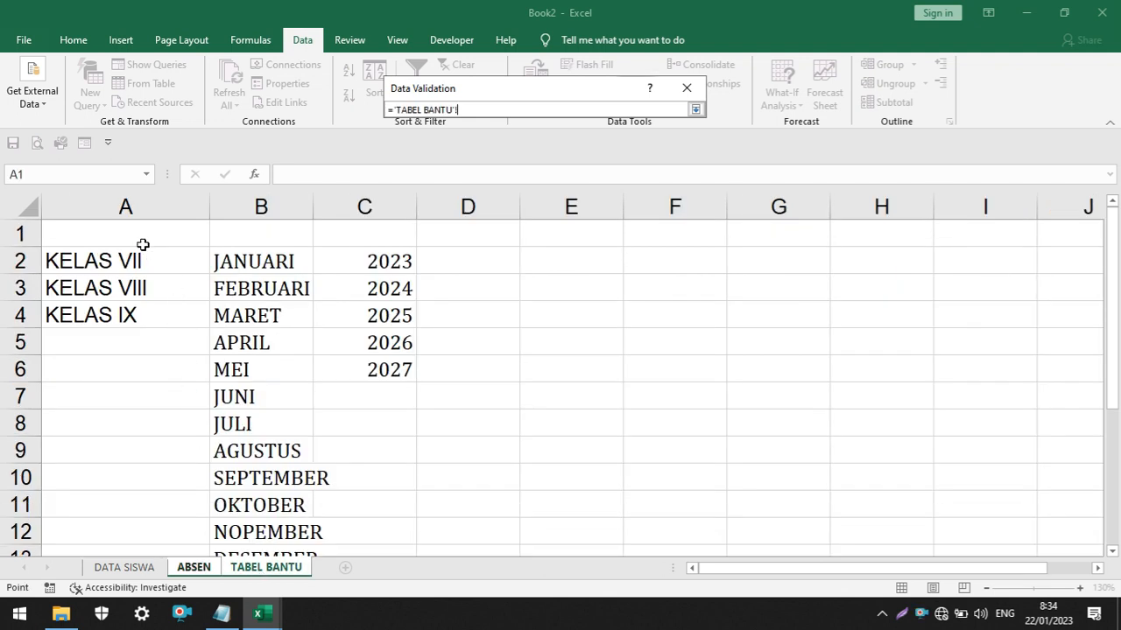
pyautogui.moveTo(138, 237); pyautogui.dragTo(142, 315)
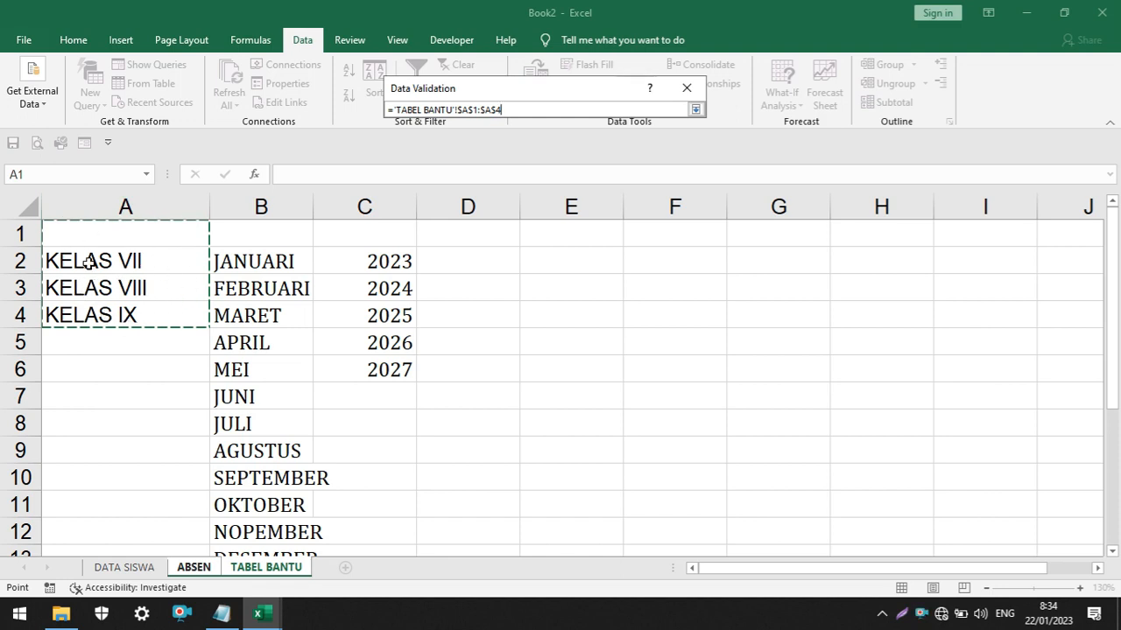
pyautogui.click(695, 109)
pyautogui.click(601, 321)
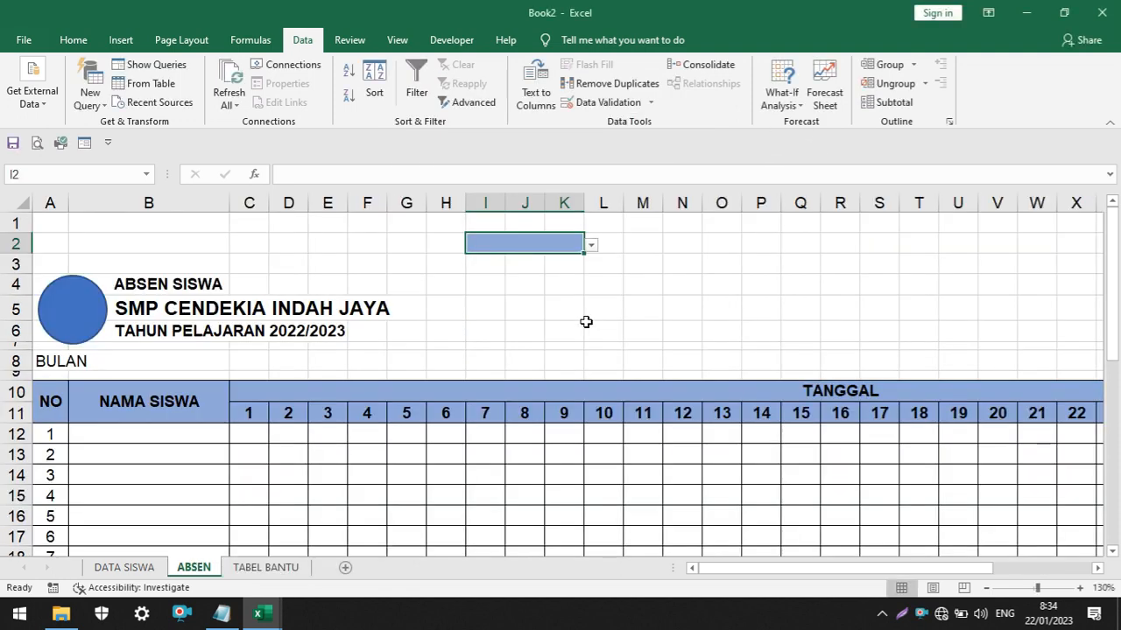
# Try the class selector in I2 by choosing KELAS VII
pyautogui.click(592, 245)
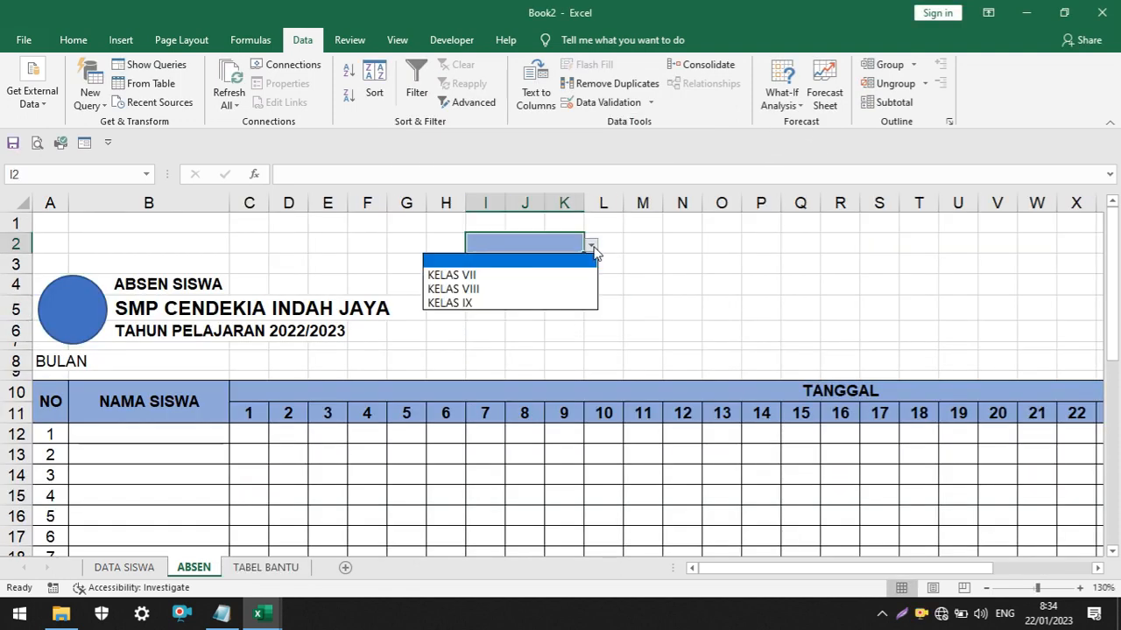
pyautogui.click(541, 276)
pyautogui.click(687, 263)
pyautogui.scroll(3, 586, 260)
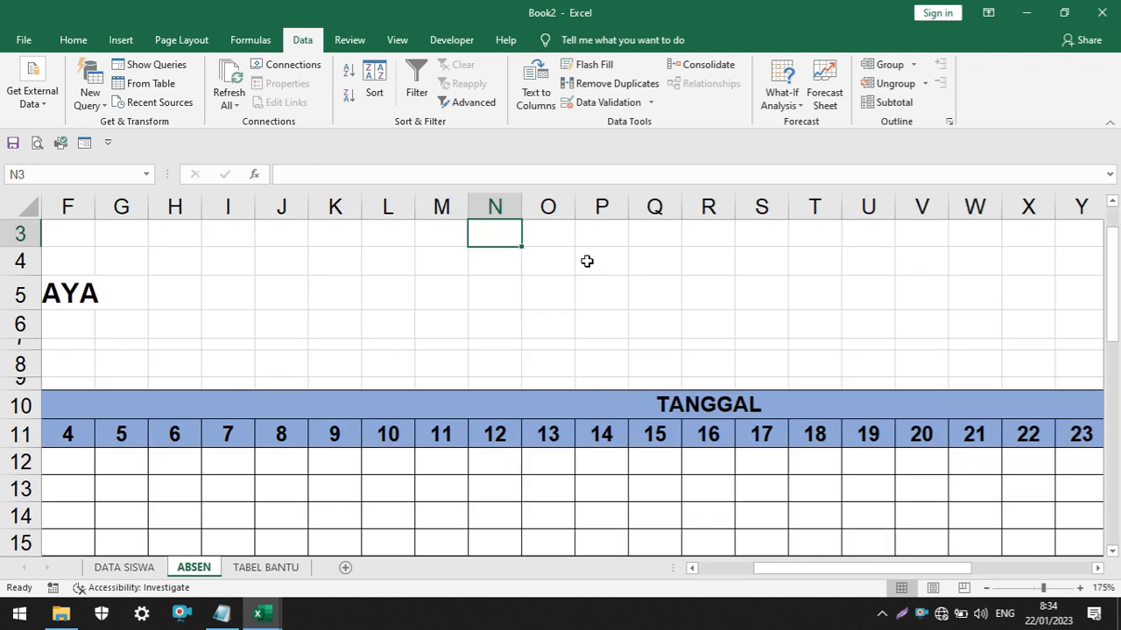
pyautogui.moveTo(873, 570); pyautogui.dragTo(927, 570)
pyautogui.scroll(1, 543, 377)
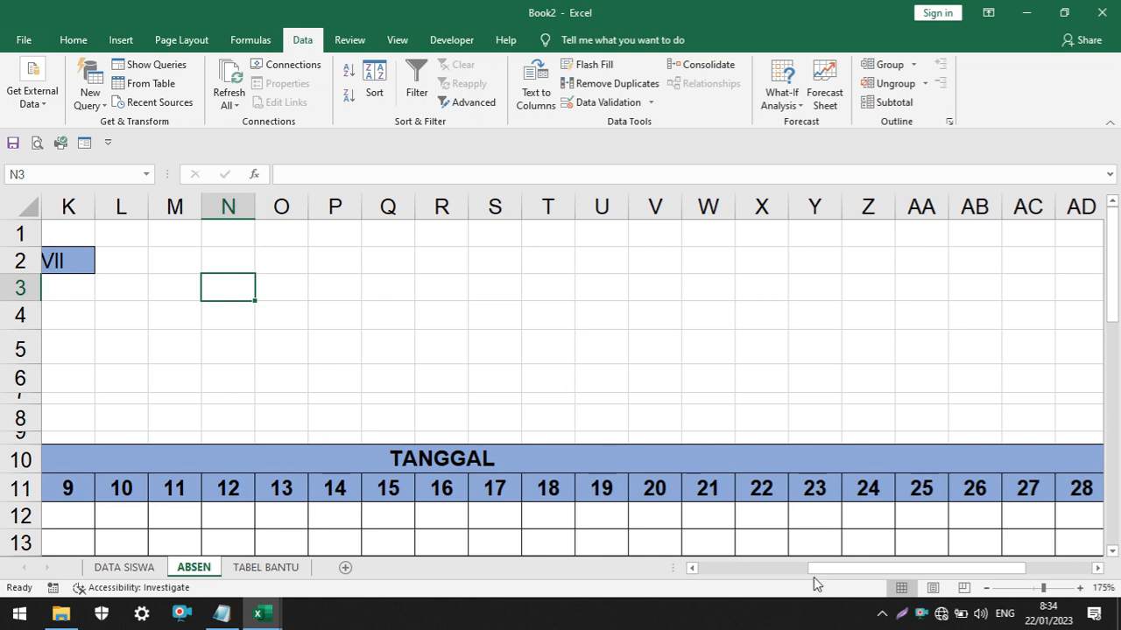
pyautogui.moveTo(814, 571); pyautogui.dragTo(731, 569)
# Test KELAS VIII and KELAS IX in the I2 class selector and reset it to the blank entry
pyautogui.click(464, 263)
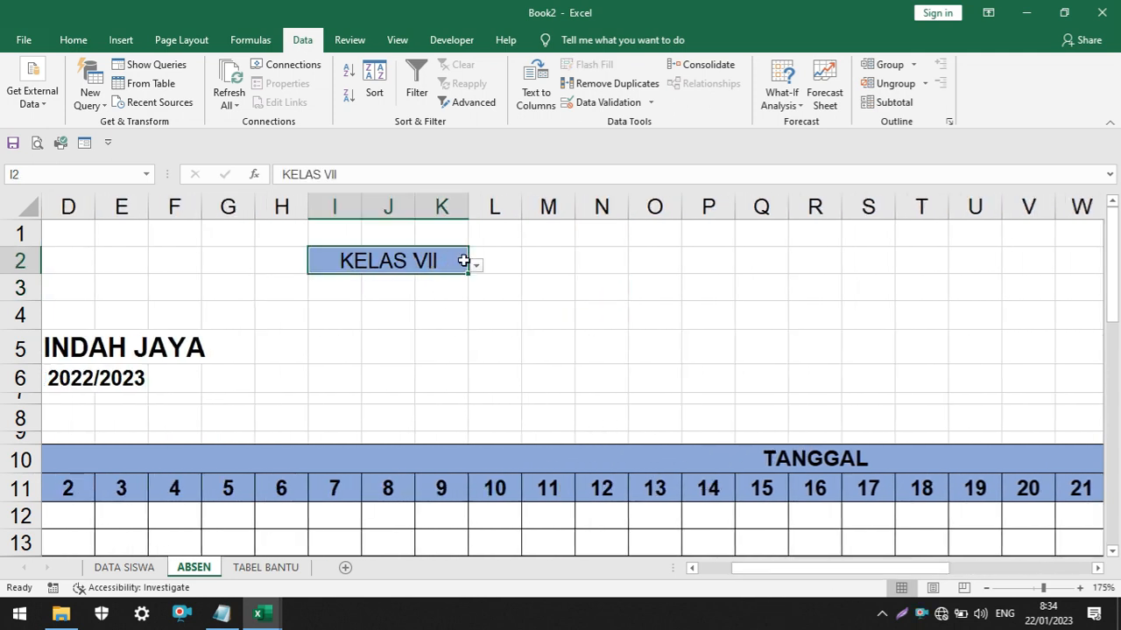
pyautogui.click(477, 266)
pyautogui.click(420, 321)
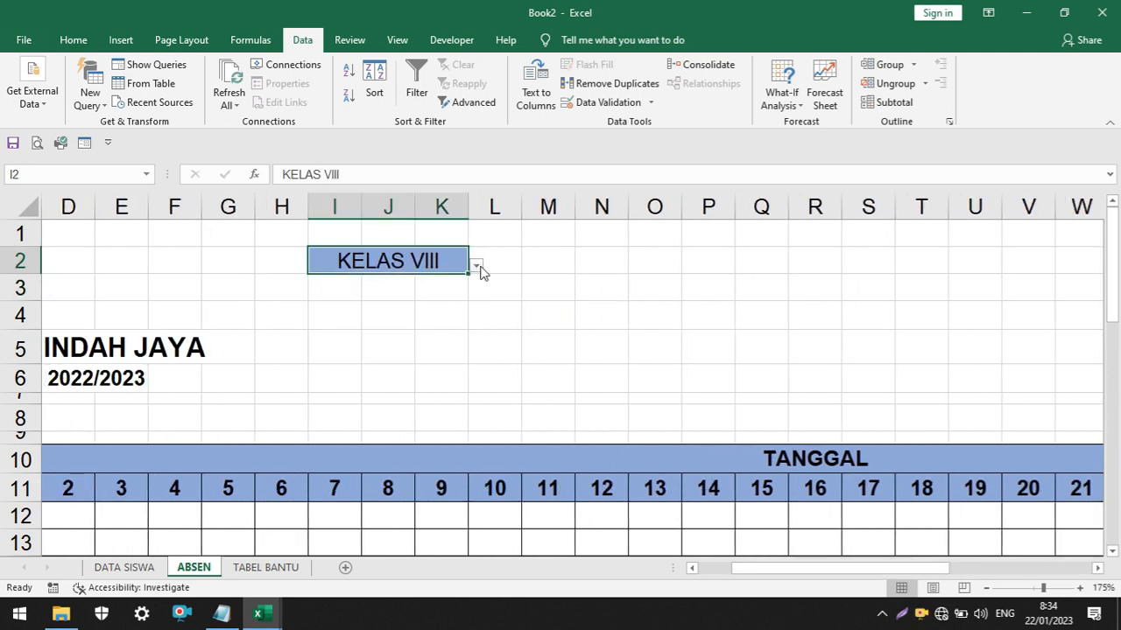
pyautogui.click(477, 268)
pyautogui.click(401, 341)
pyautogui.click(477, 267)
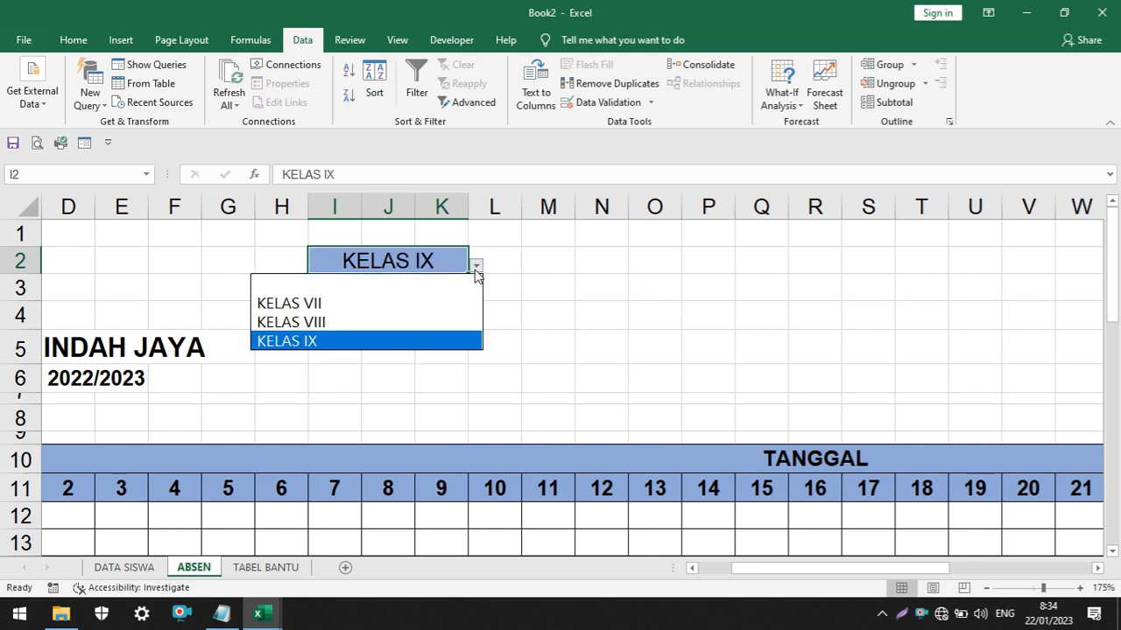
pyautogui.click(436, 283)
pyautogui.click(403, 289)
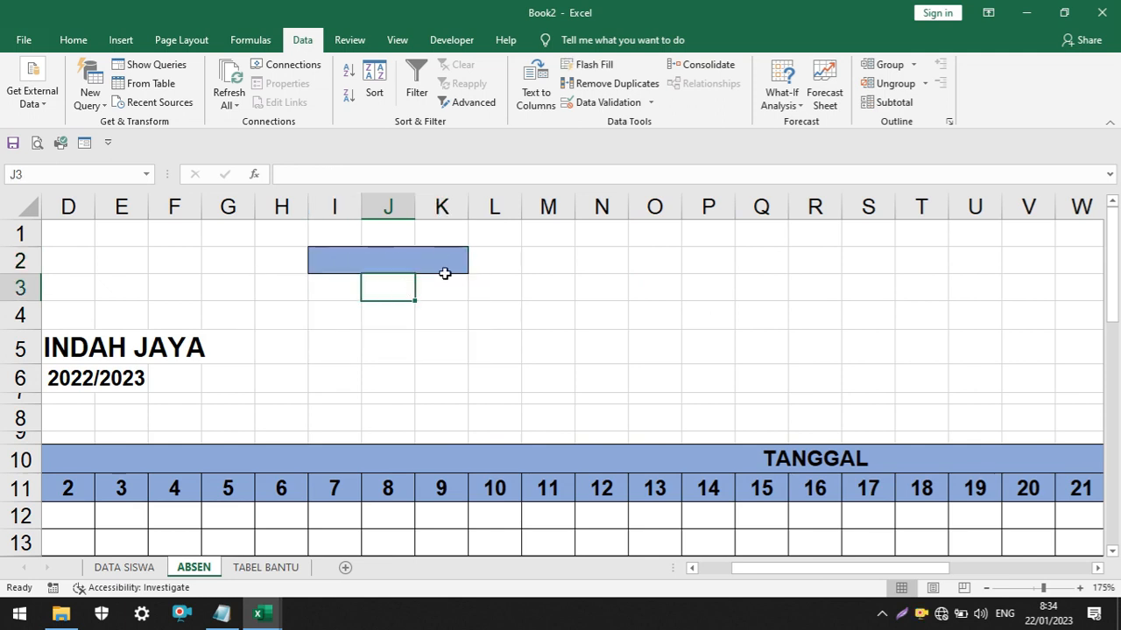
# Make the text of the class selector cell I2 bold
pyautogui.click(394, 264)
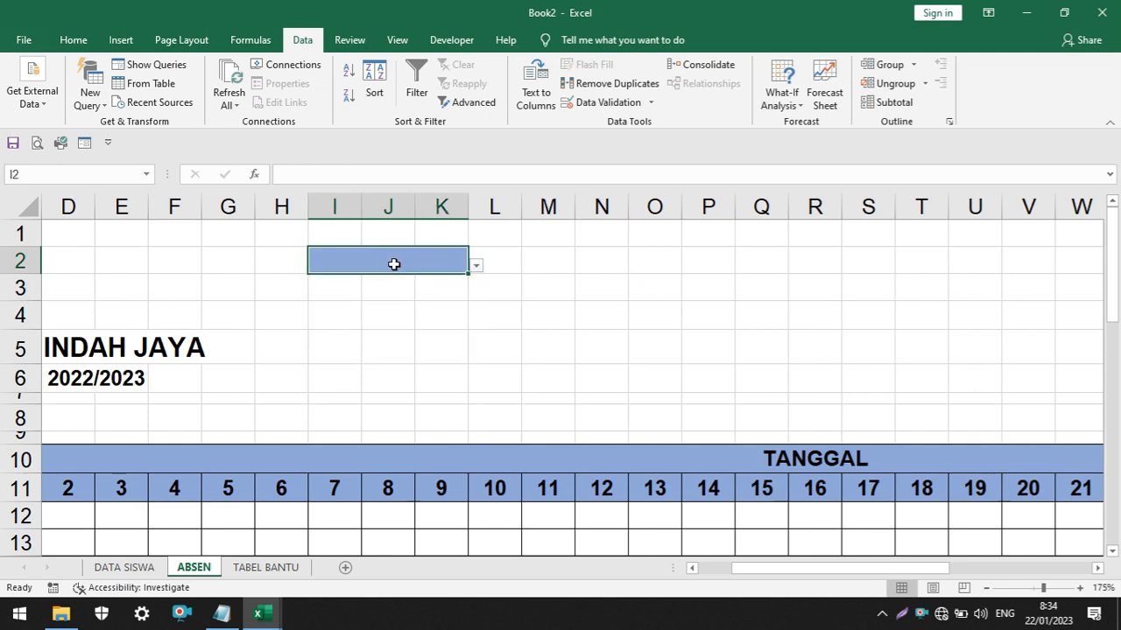
pyautogui.click(74, 40)
pyautogui.click(90, 95)
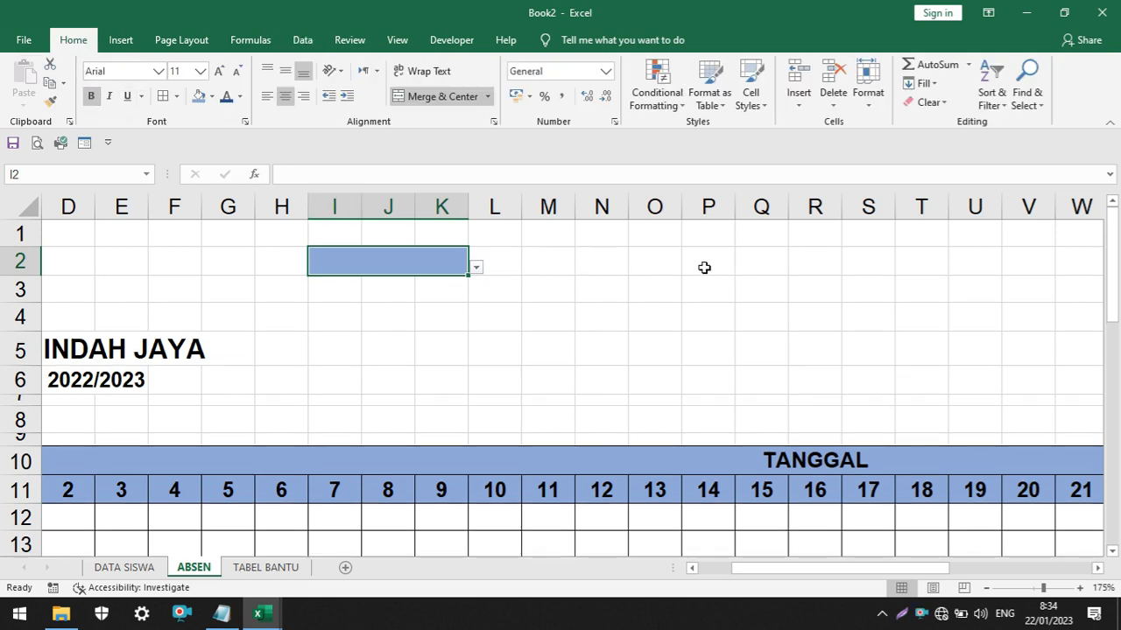
# Merge and center cells M2:O2 and cells Q2:S2 beside the class selector
pyautogui.moveTo(559, 266); pyautogui.dragTo(640, 261)
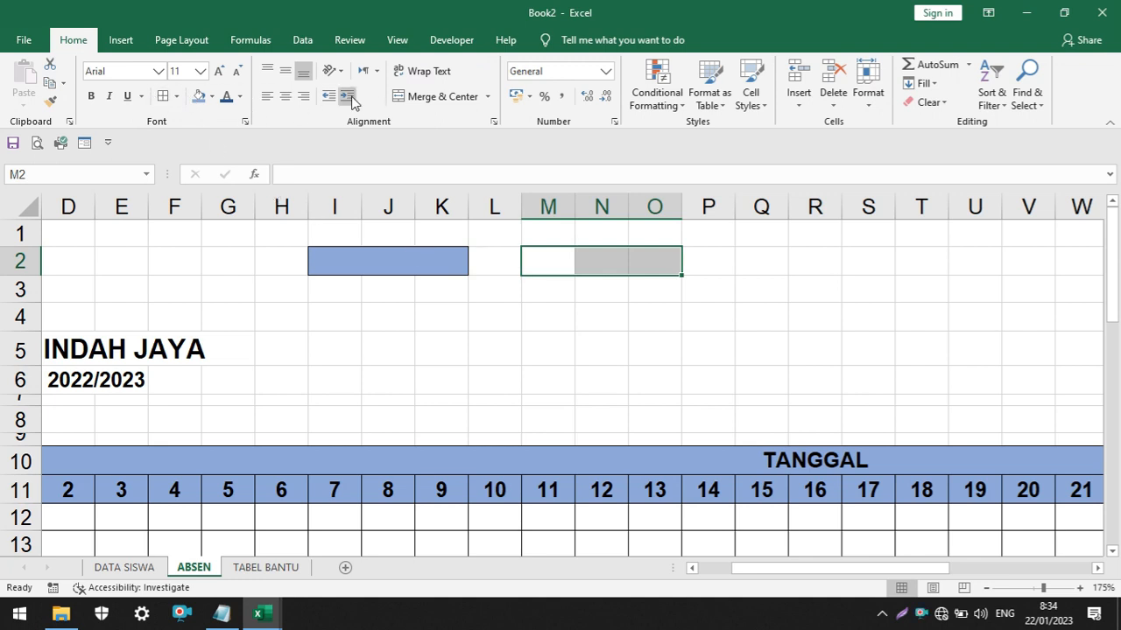
pyautogui.click(405, 98)
pyautogui.moveTo(750, 263); pyautogui.dragTo(876, 263)
pyautogui.click(426, 98)
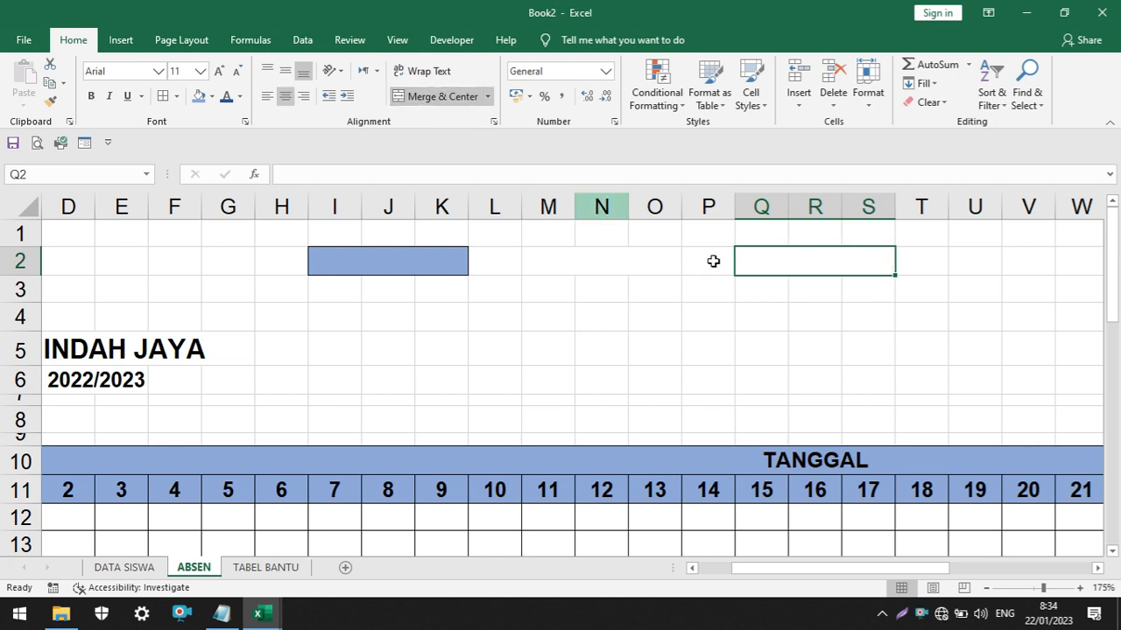
# Apply the blue fill and borders to merged cells M2:O2 and Q2:S2
pyautogui.click(639, 257)
pyautogui.click(198, 97)
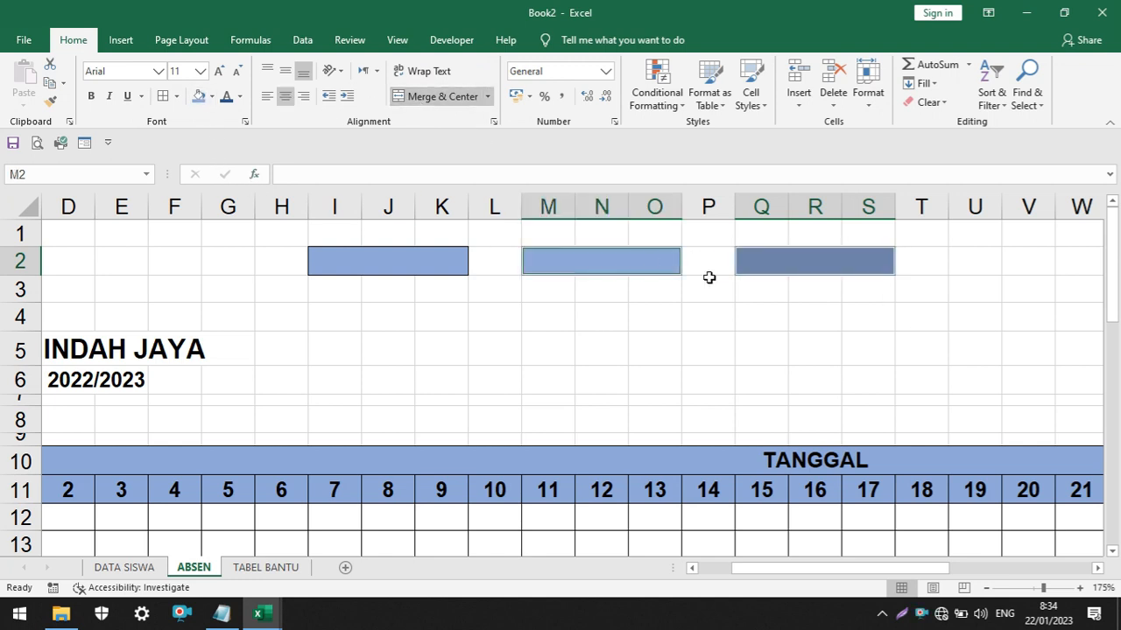
pyautogui.click(707, 398)
# Add a List data validation to merged cell M2 with source TABEL BANTU cells B1:B13
pyautogui.click(625, 268)
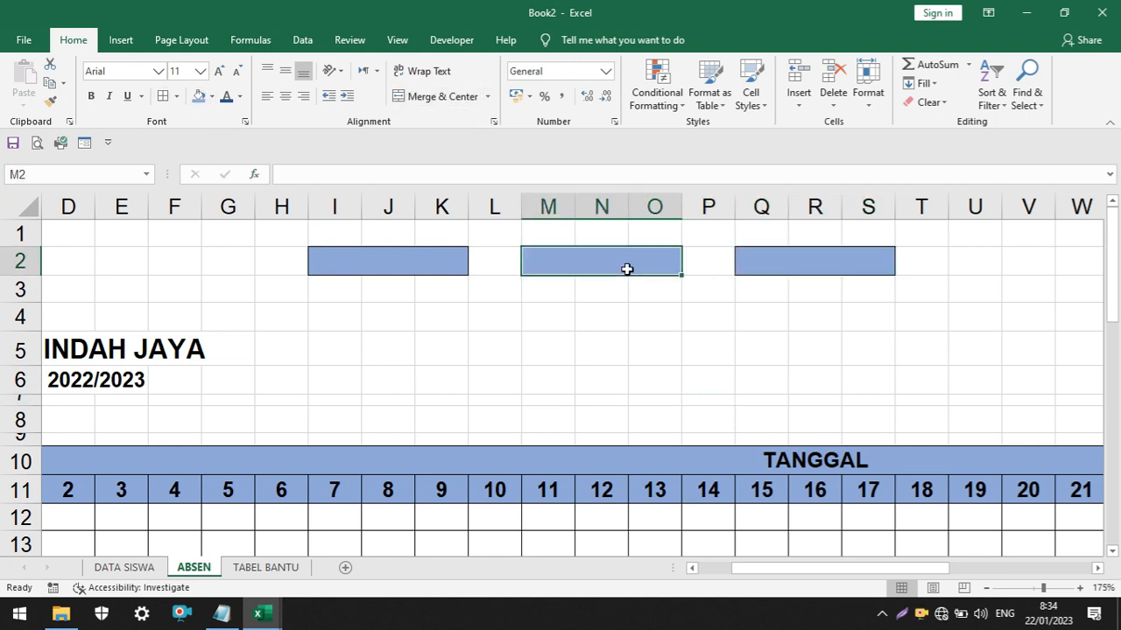
pyautogui.click(302, 40)
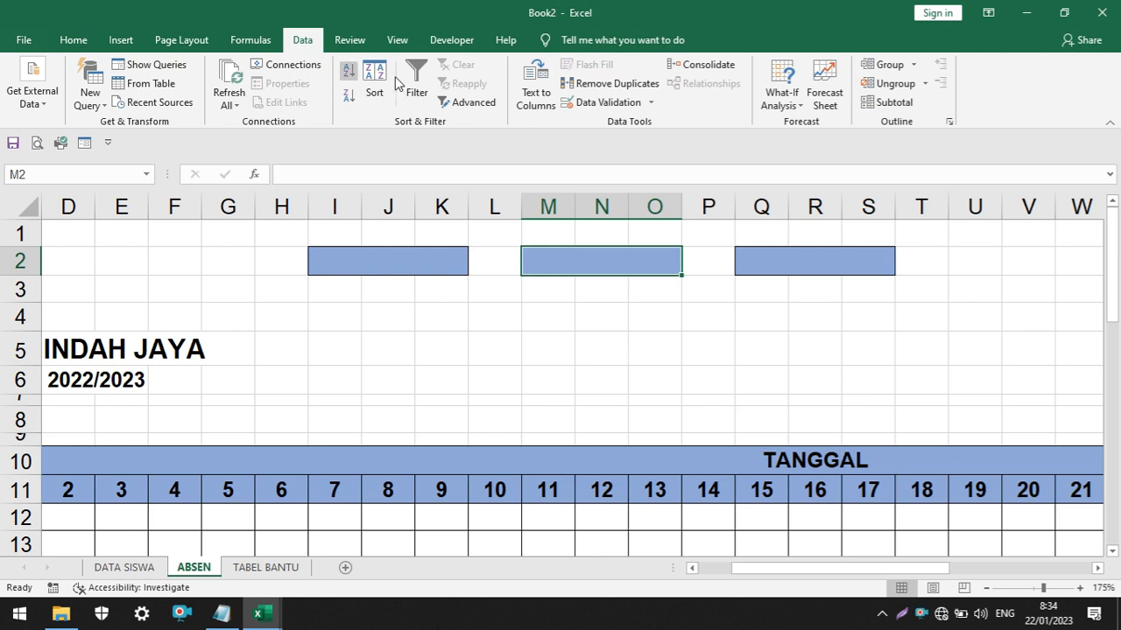
pyautogui.click(582, 103)
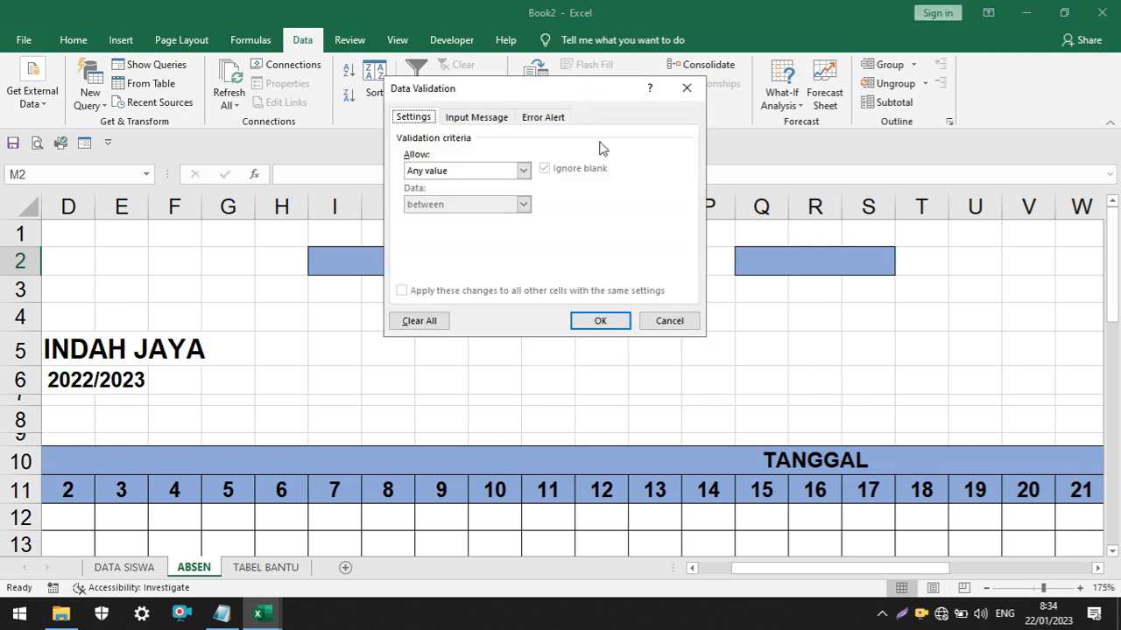
pyautogui.click(522, 170)
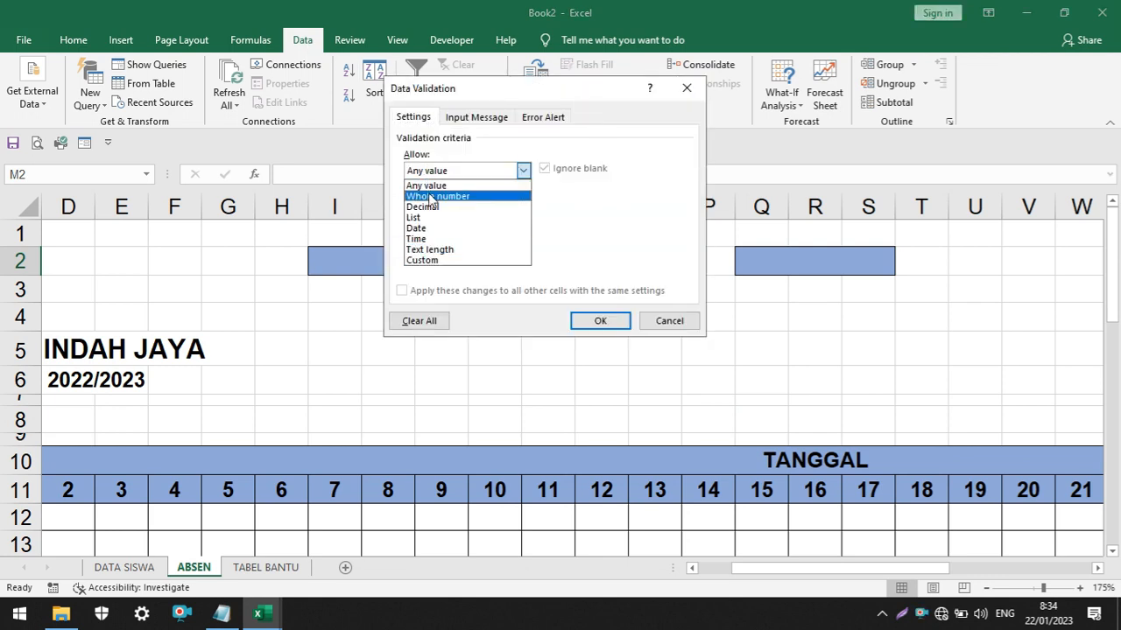
pyautogui.click(442, 218)
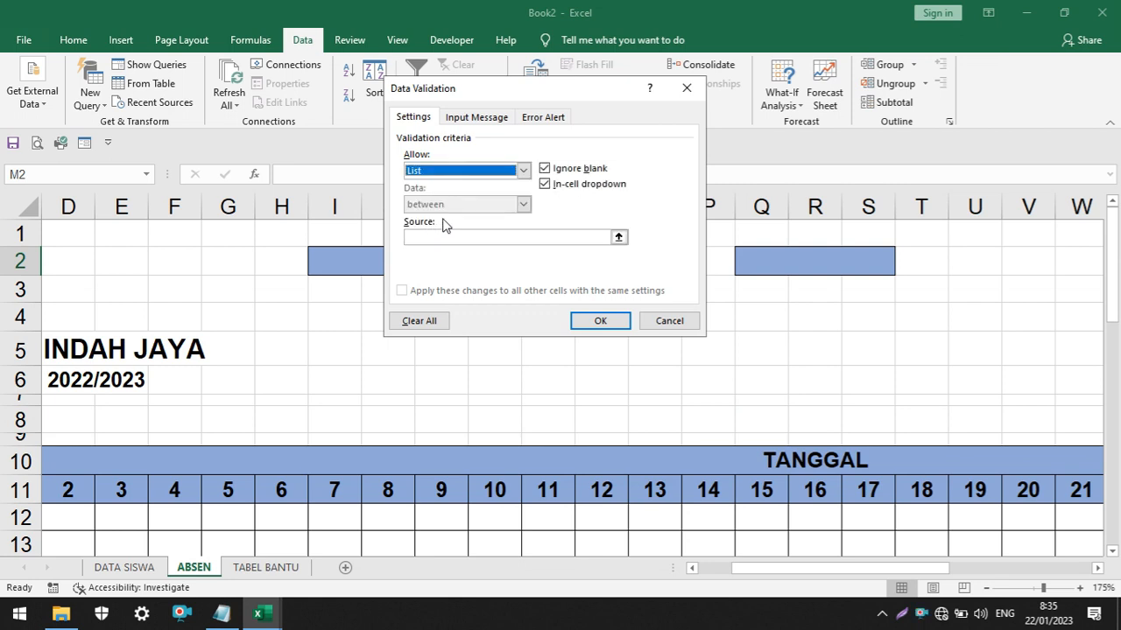
pyautogui.click(619, 237)
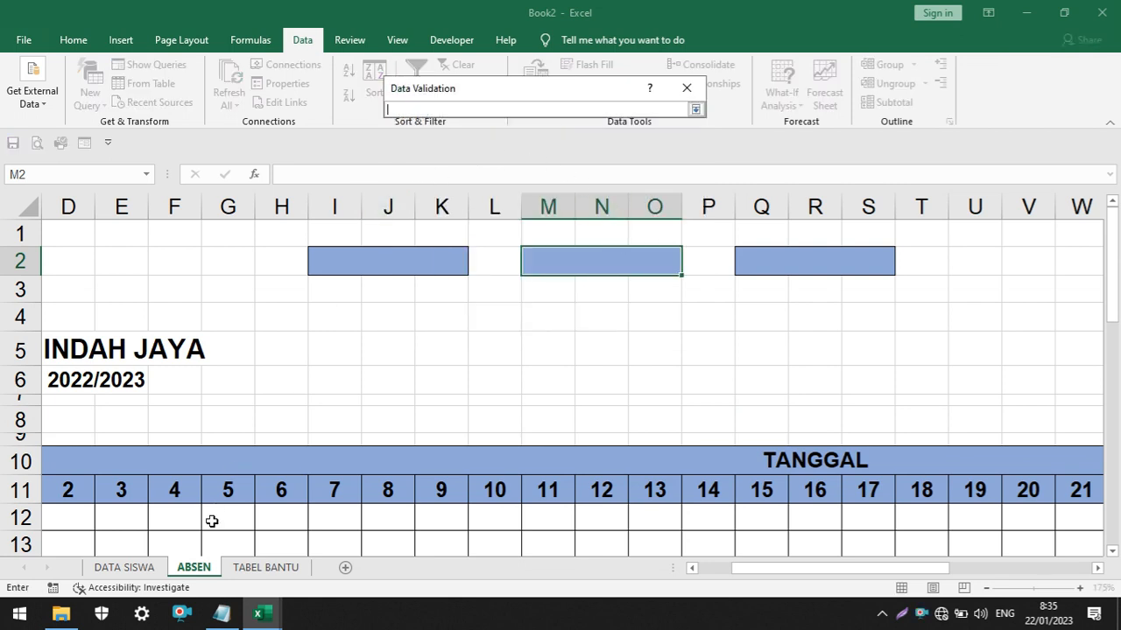
pyautogui.click(274, 574)
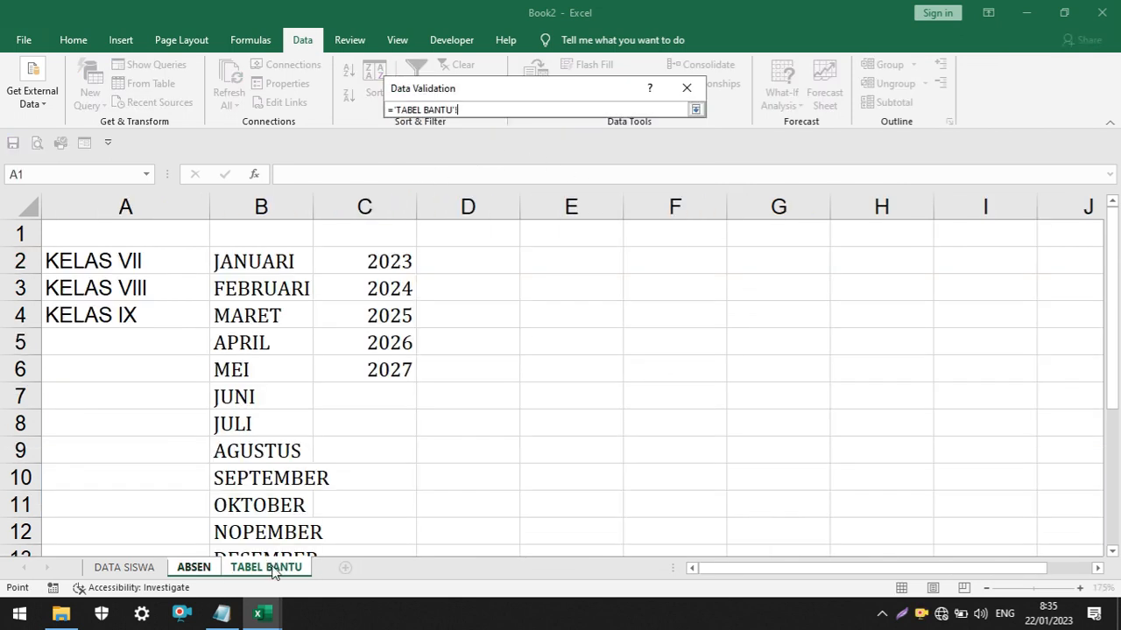
pyautogui.moveTo(265, 236)
pyautogui.mouseDown()
pyautogui.moveTo(292, 531)
pyautogui.moveTo(287, 512)
pyautogui.mouseUp()
pyautogui.scroll(1, 450, 430)
pyautogui.scroll(-3, 450, 429)
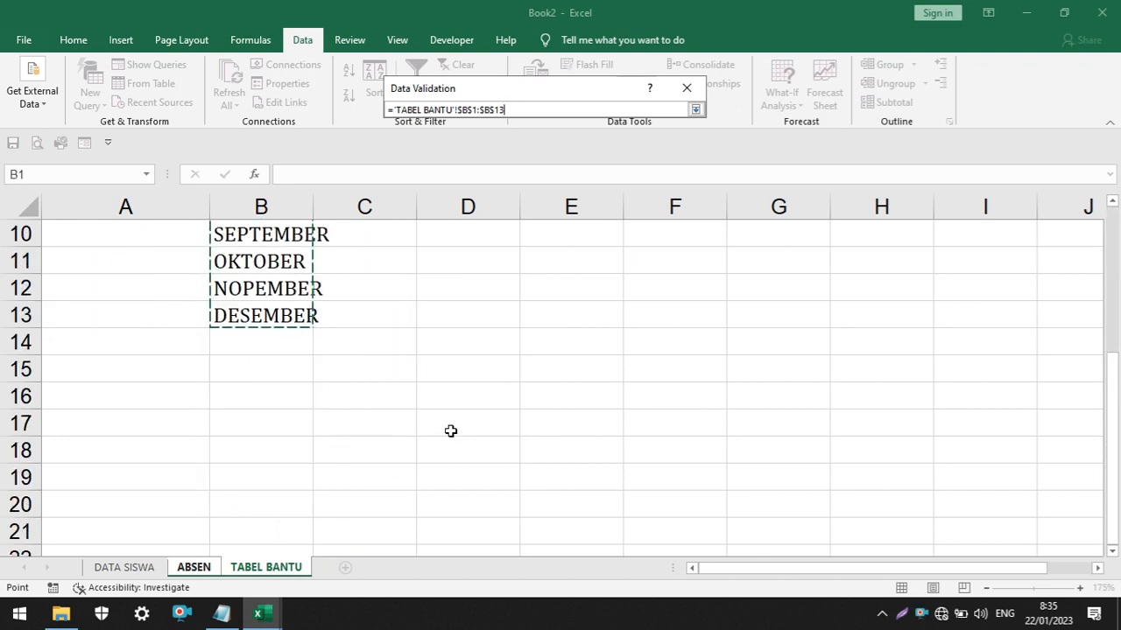
pyautogui.scroll(3, 450, 429)
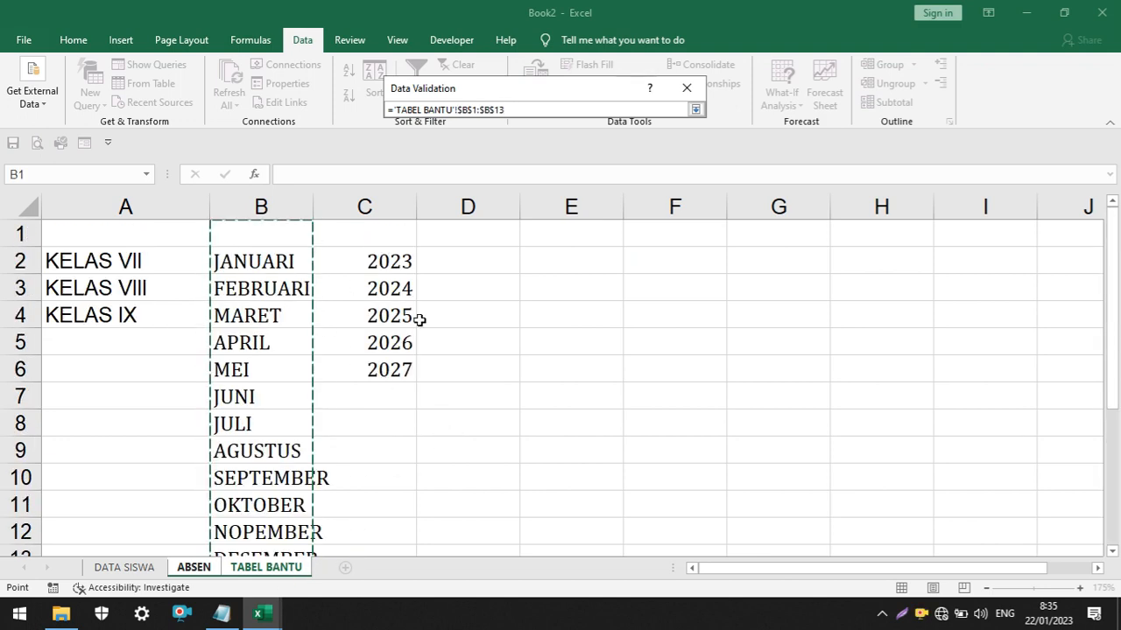
pyautogui.click(695, 109)
pyautogui.click(602, 323)
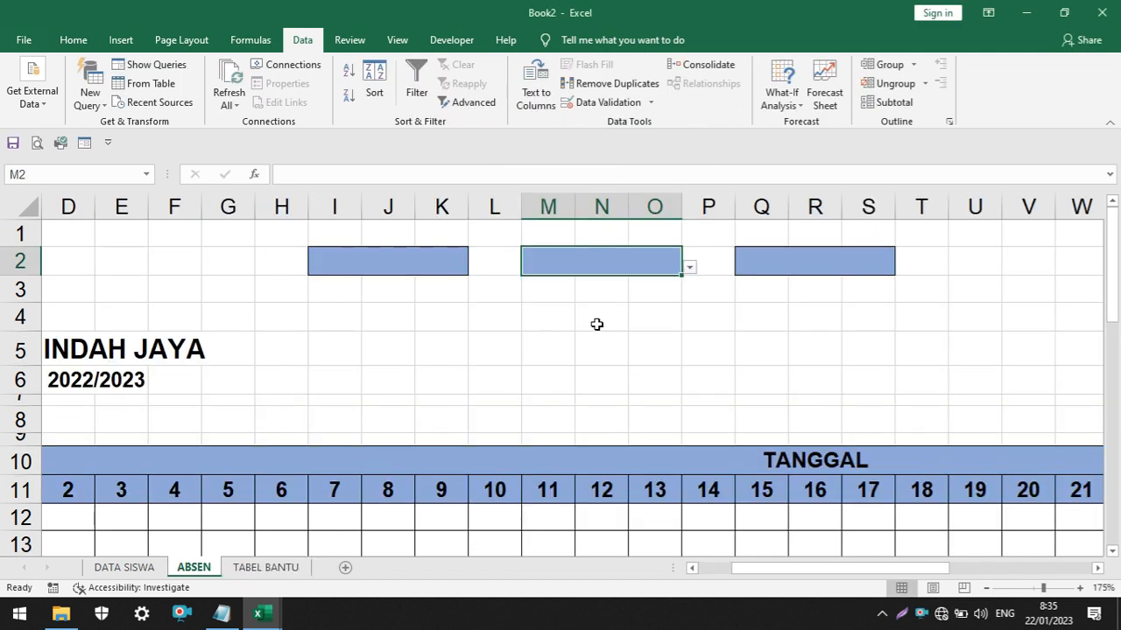
# Test MARET and MEI in the M2 month selector and reset it to the blank entry
pyautogui.click(596, 324)
pyautogui.click(650, 259)
pyautogui.click(689, 268)
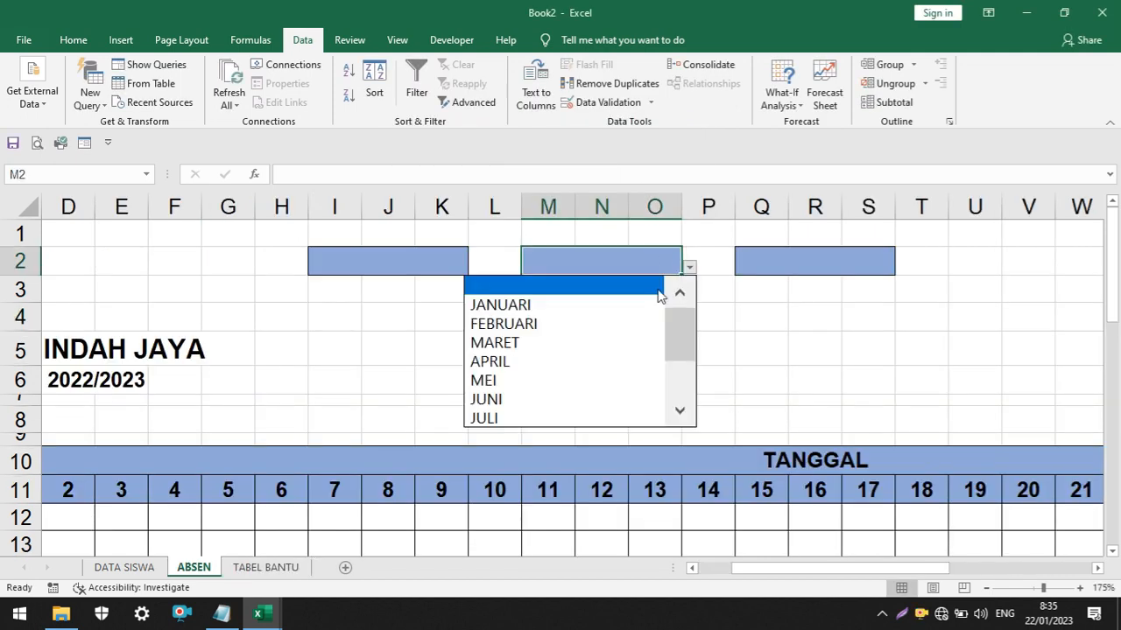
pyautogui.moveTo(680, 330); pyautogui.dragTo(679, 307)
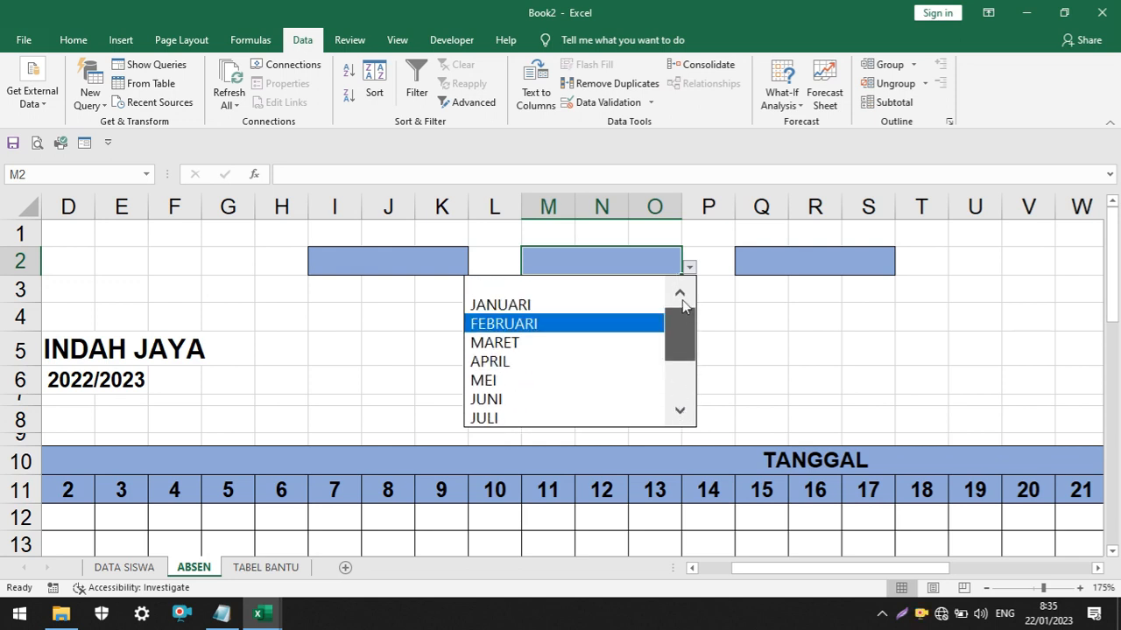
pyautogui.click(607, 341)
pyautogui.click(689, 267)
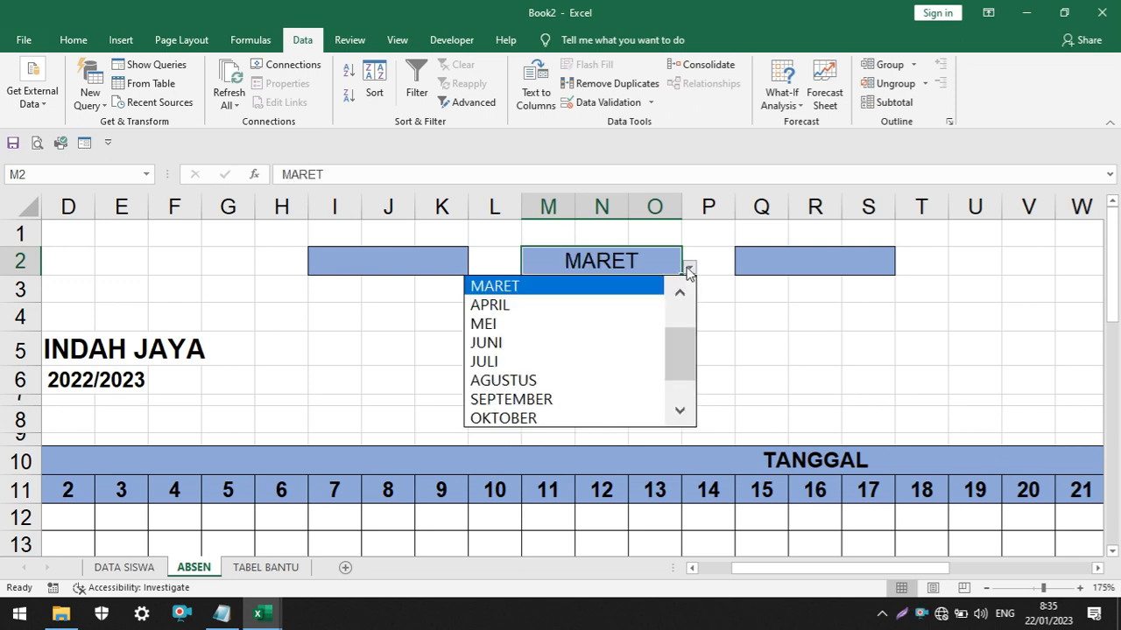
pyautogui.moveTo(686, 365); pyautogui.dragTo(675, 288)
pyautogui.click(549, 269)
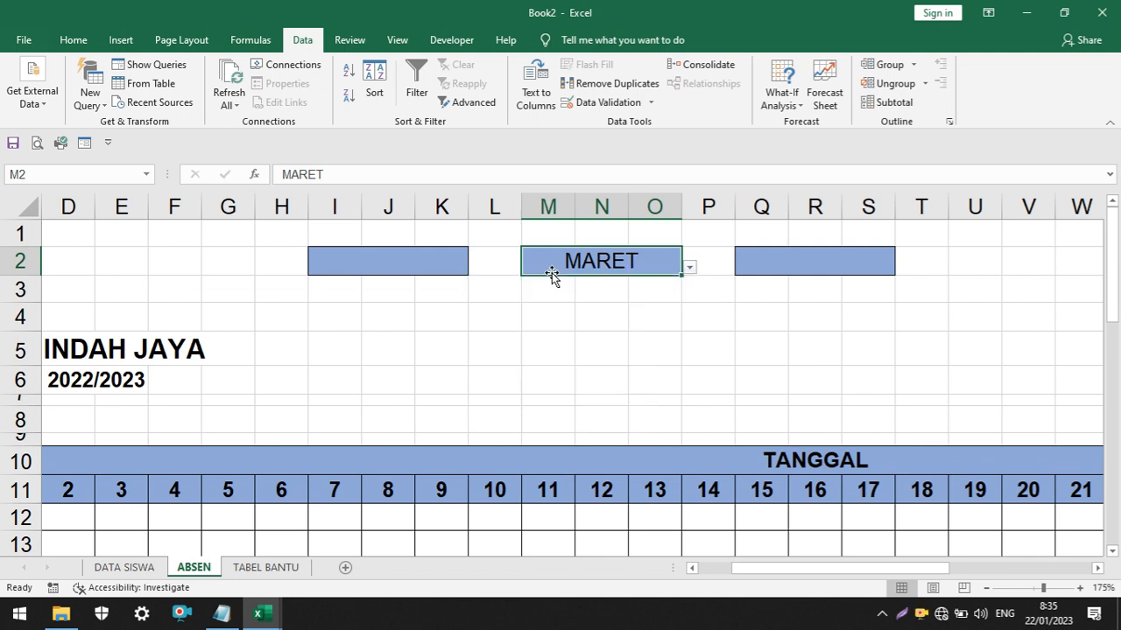
pyautogui.click(690, 269)
pyautogui.click(657, 324)
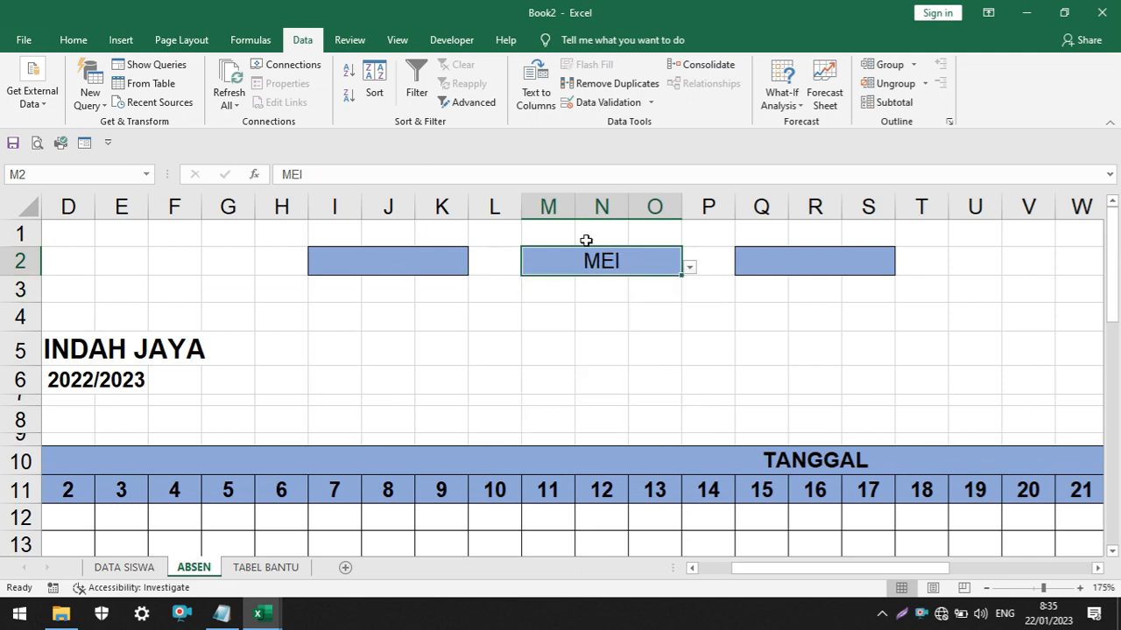
pyautogui.click(689, 267)
pyautogui.moveTo(689, 365); pyautogui.dragTo(675, 292)
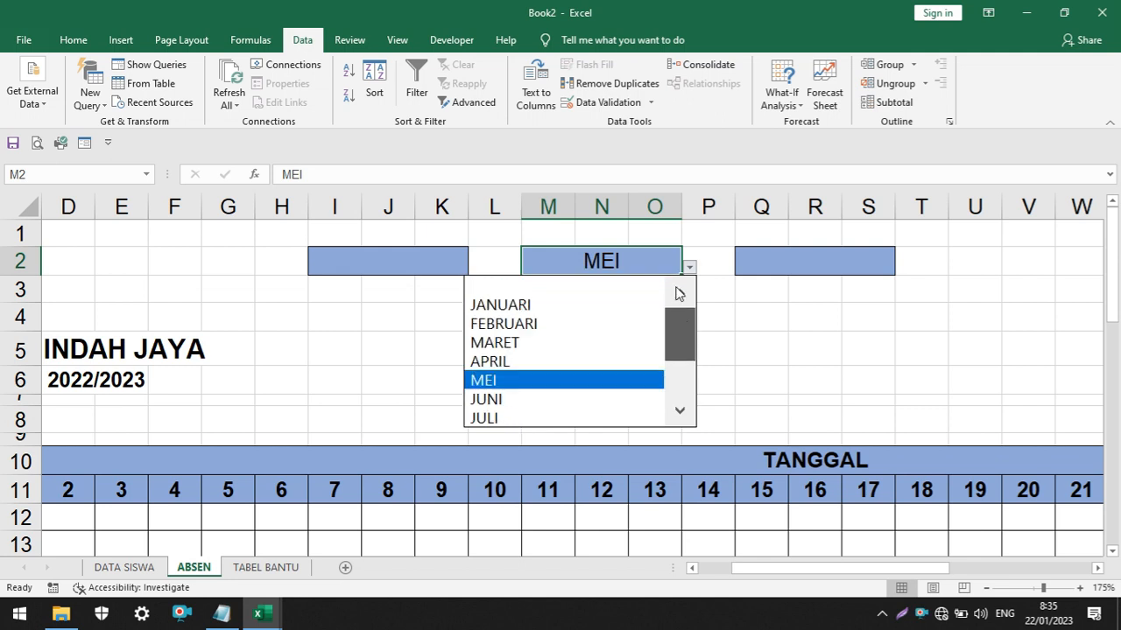
pyautogui.click(596, 301)
pyautogui.click(815, 348)
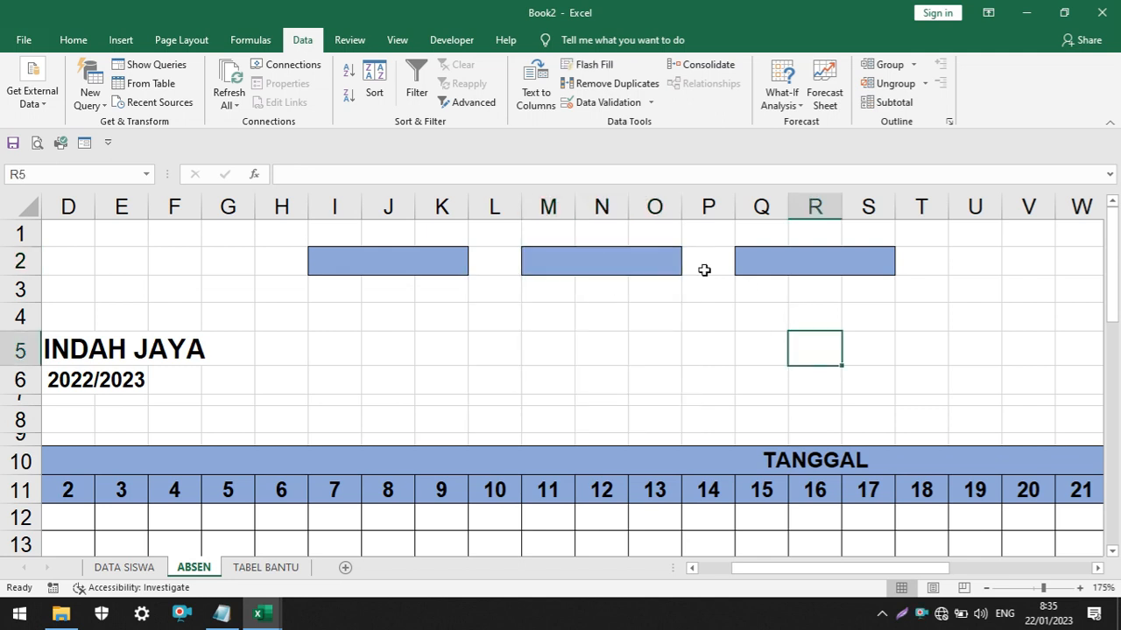
# Label the three selectors PILIH KELAS in I1, PILIH BULAN in M1 and PILIH TAHUN in Q1
pyautogui.click(326, 230)
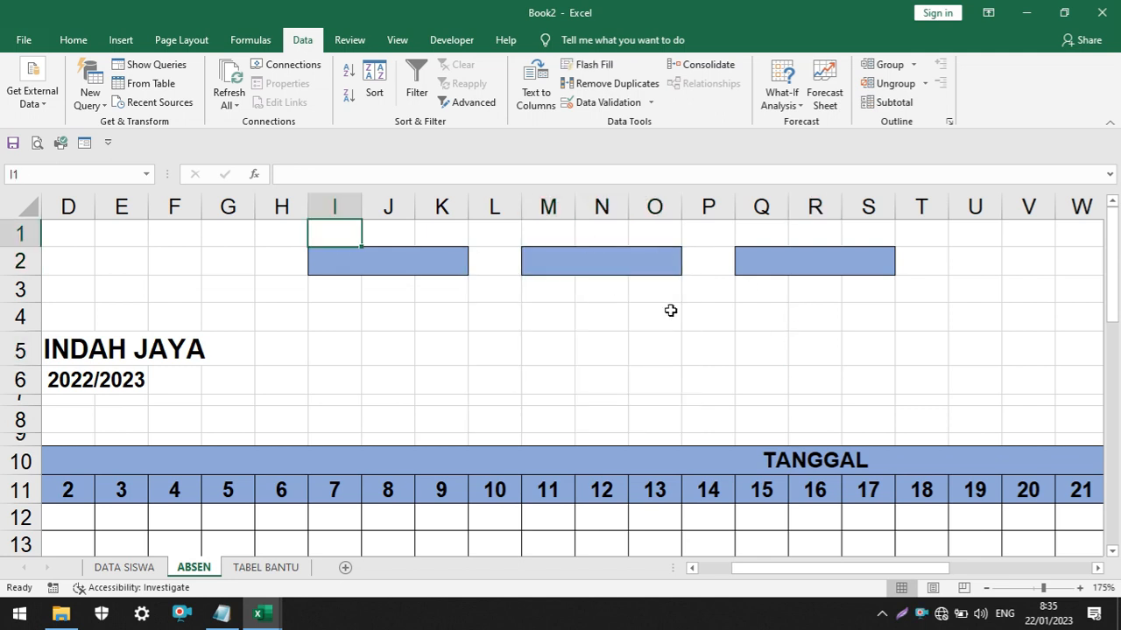
pyautogui.write('PILI')
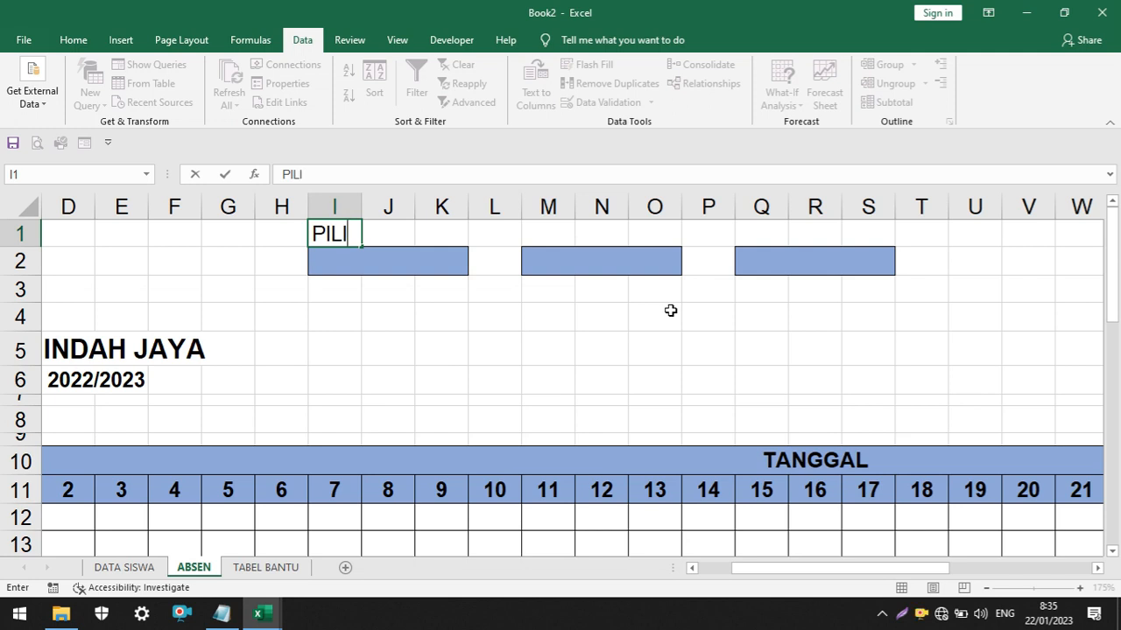
pyautogui.write('H KELAS')
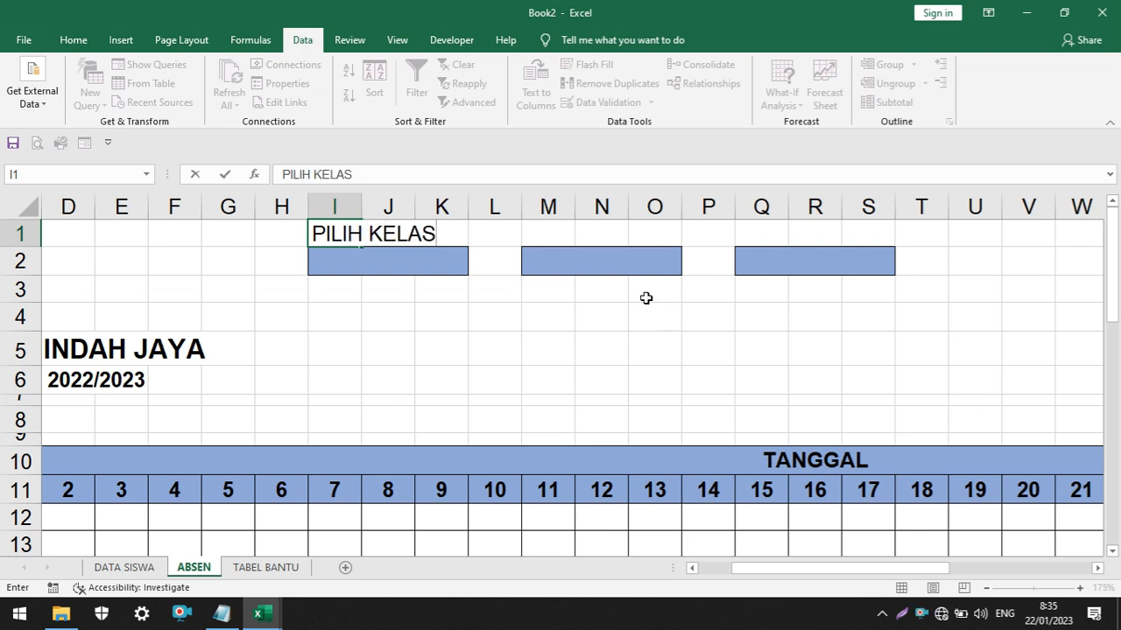
pyautogui.click(560, 235)
pyautogui.write('PIL')
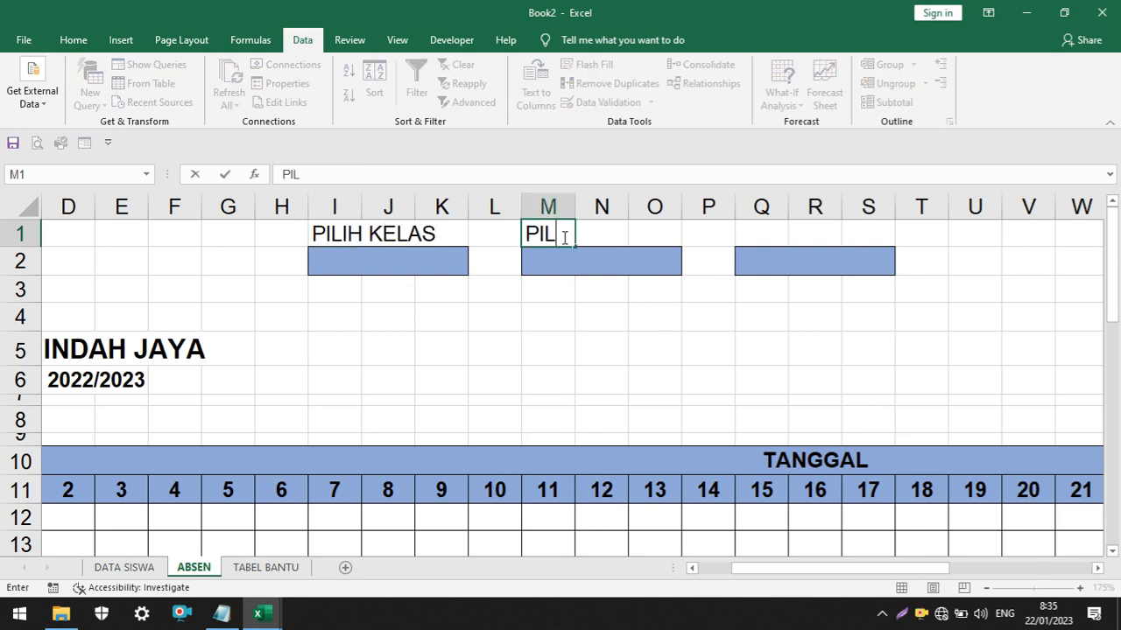
pyautogui.write('IH BULAN')
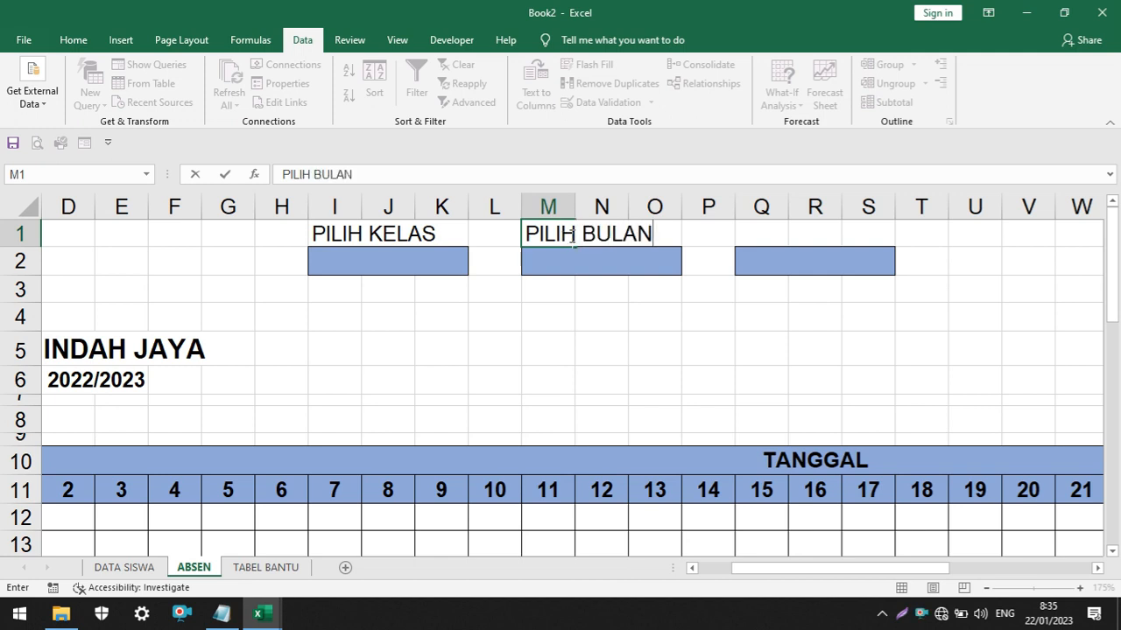
pyautogui.click(761, 230)
pyautogui.write('PI')
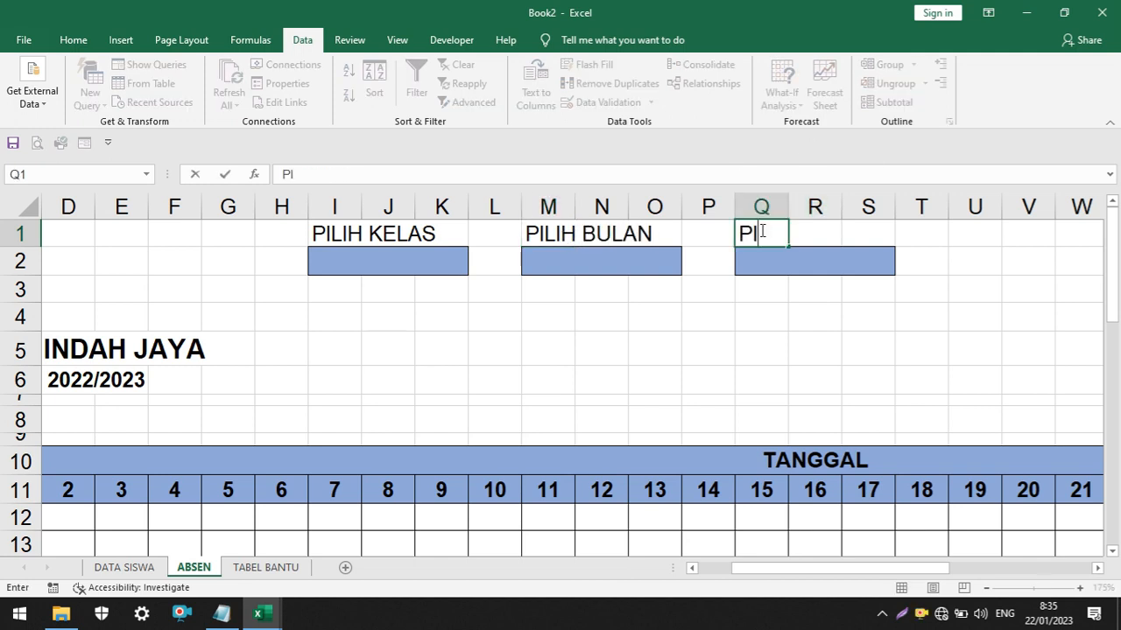
pyautogui.write('LIH TAHUN')
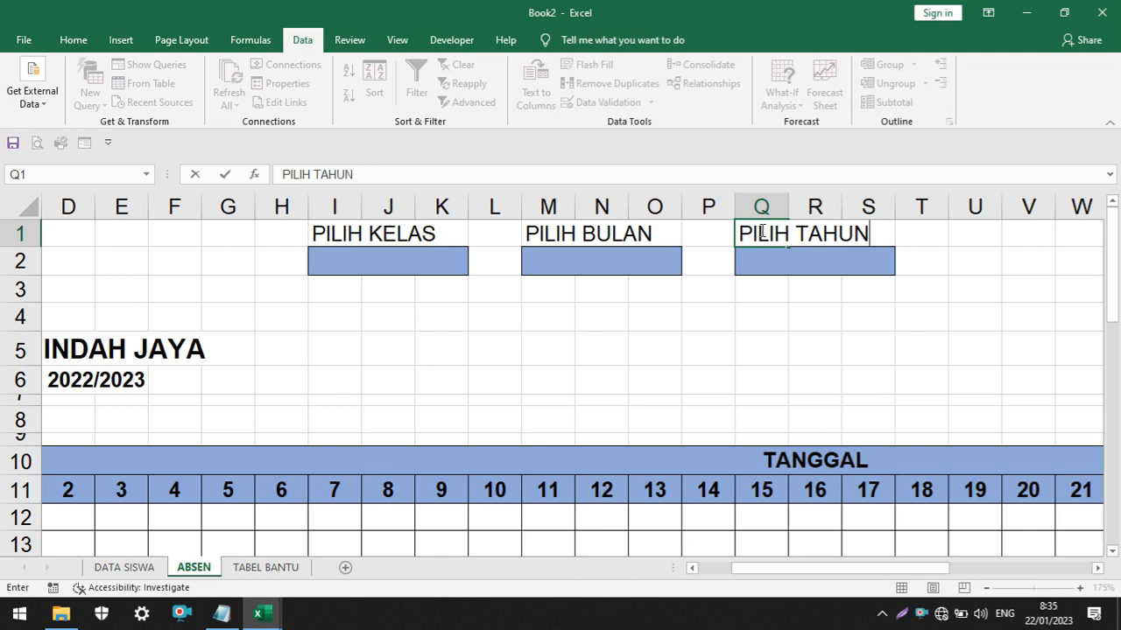
pyautogui.click(898, 309)
# Add a List data validation to merged cell Q2 with source TABEL BANTU cells C1:C6
pyautogui.click(803, 268)
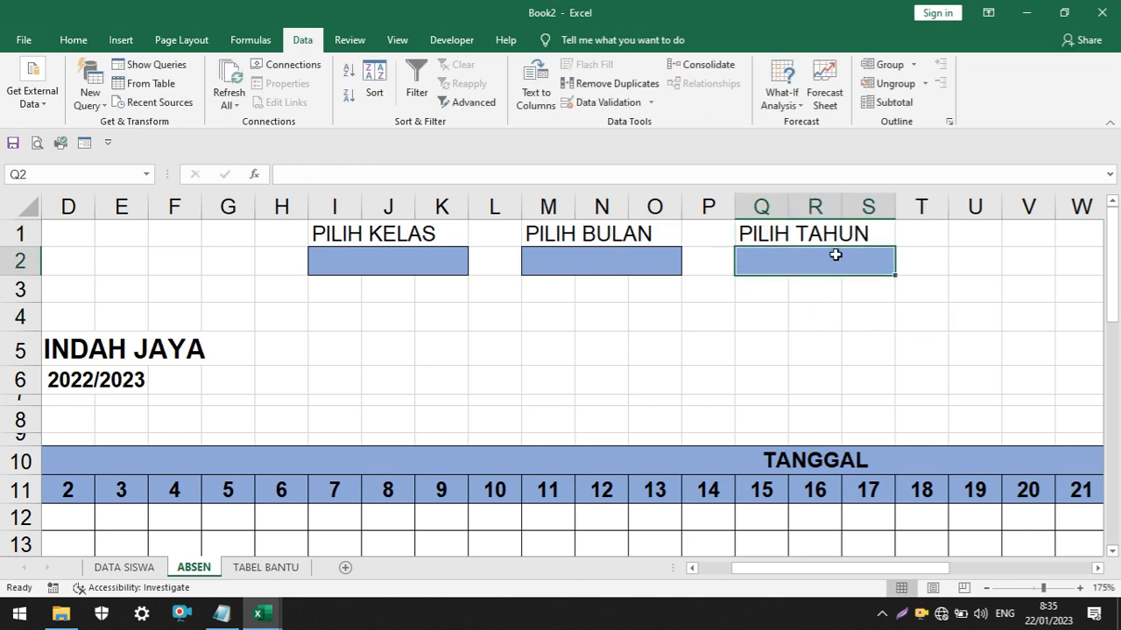
pyautogui.click(935, 281)
pyautogui.click(818, 271)
pyautogui.click(585, 102)
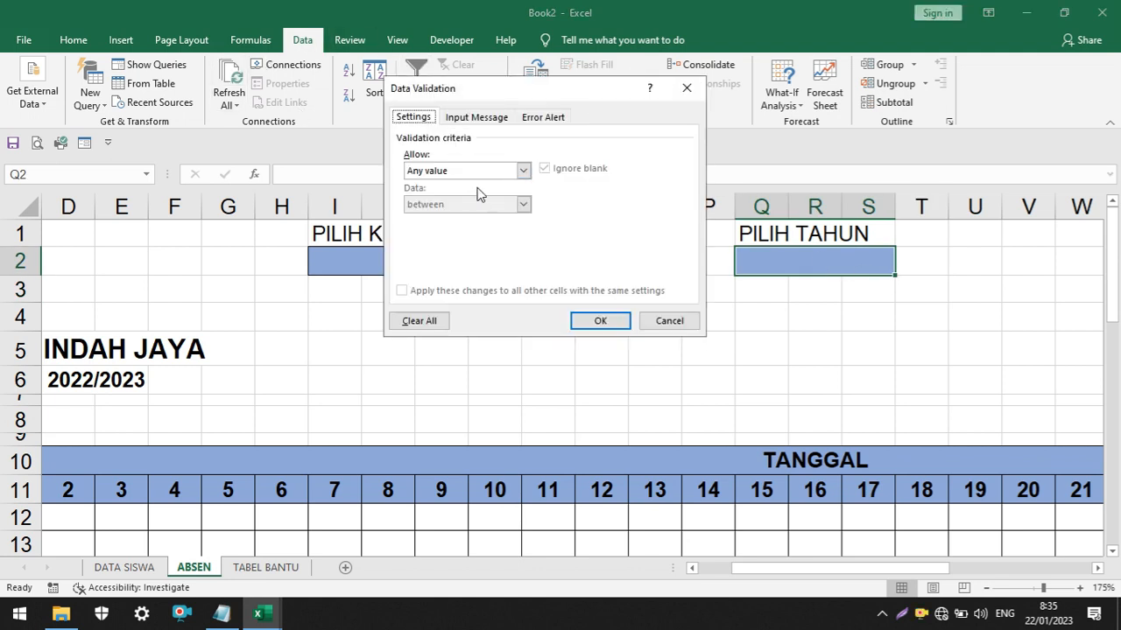
pyautogui.click(517, 172)
pyautogui.click(428, 217)
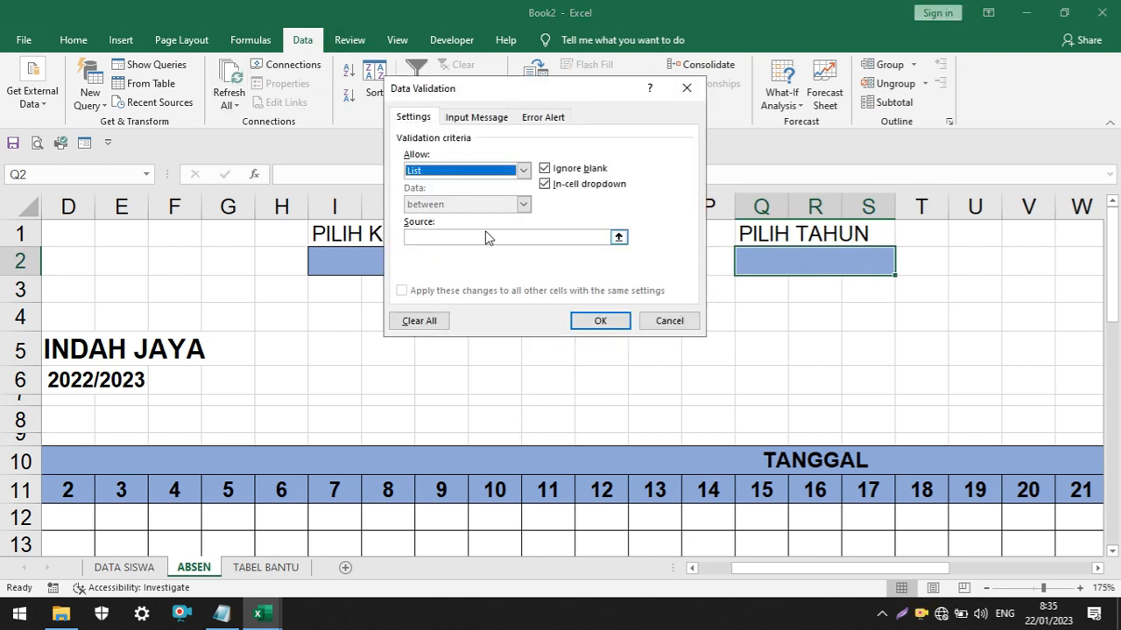
pyautogui.click(616, 237)
pyautogui.click(267, 567)
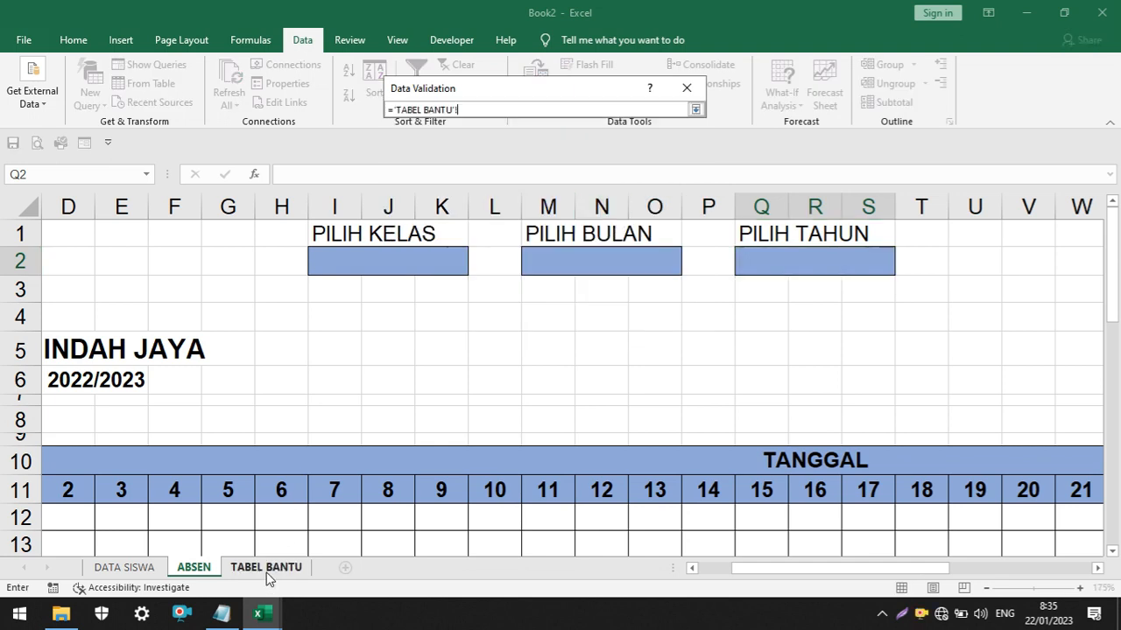
pyautogui.moveTo(365, 234); pyautogui.dragTo(376, 365)
pyautogui.click(695, 110)
pyautogui.click(602, 322)
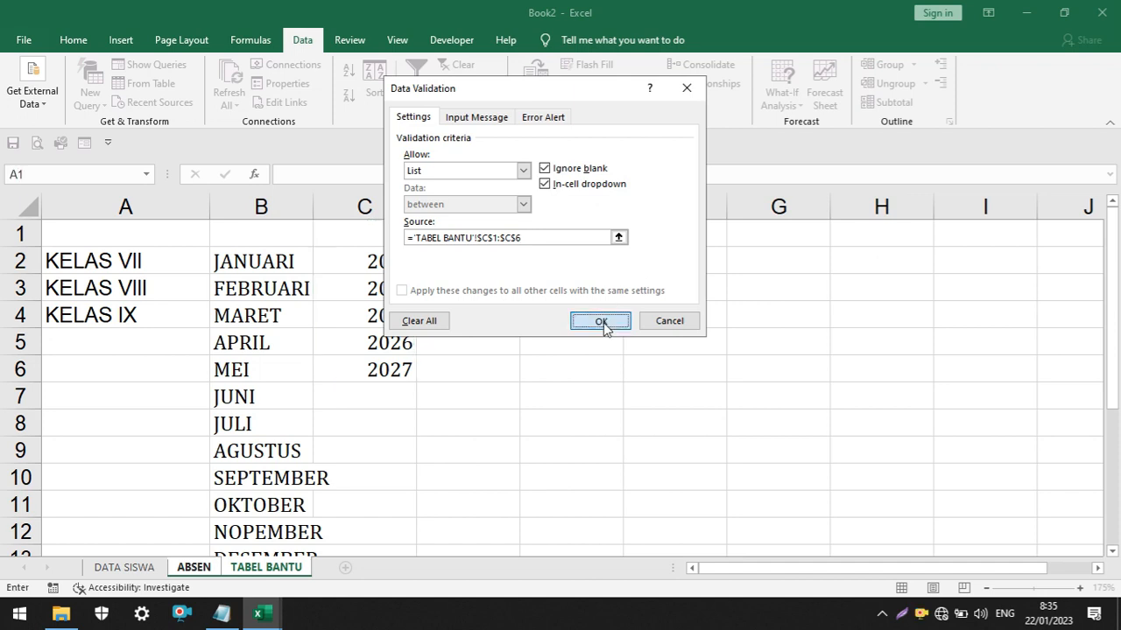
# Test 2026 in the Q2 year selector and set it to 2023
pyautogui.click(867, 315)
pyautogui.click(885, 263)
pyautogui.click(903, 267)
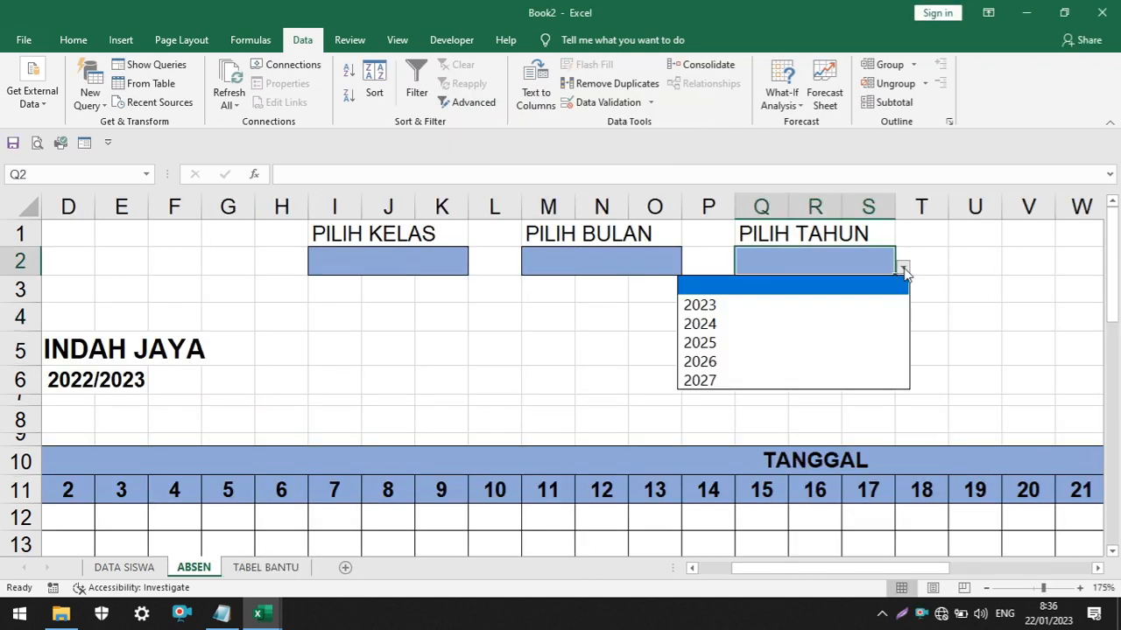
pyautogui.click(844, 366)
pyautogui.click(903, 267)
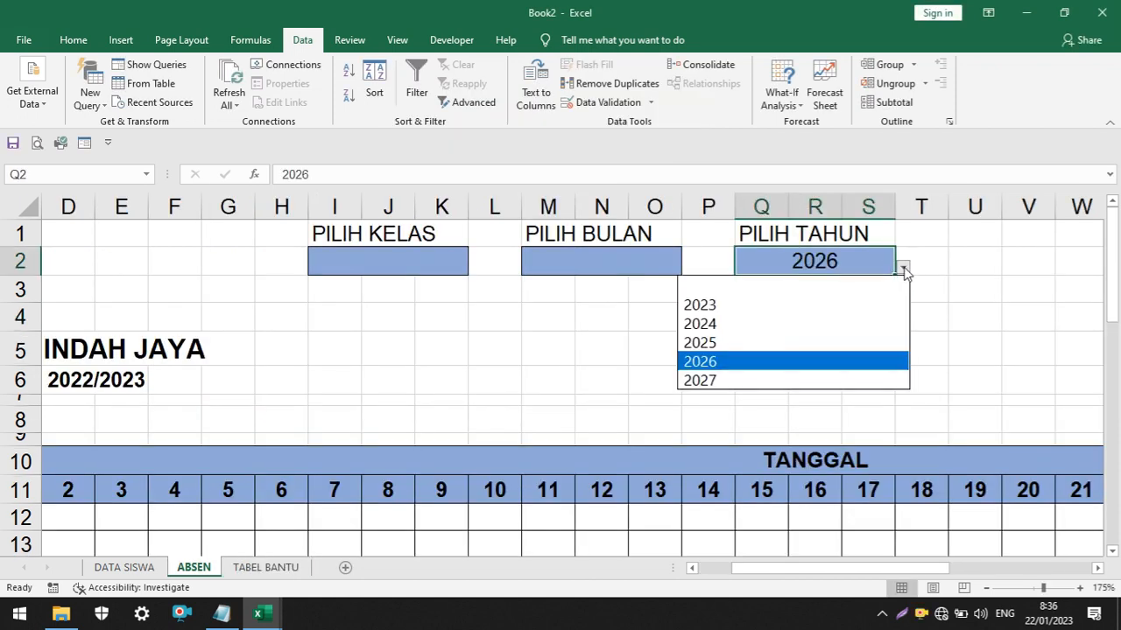
pyautogui.click(827, 304)
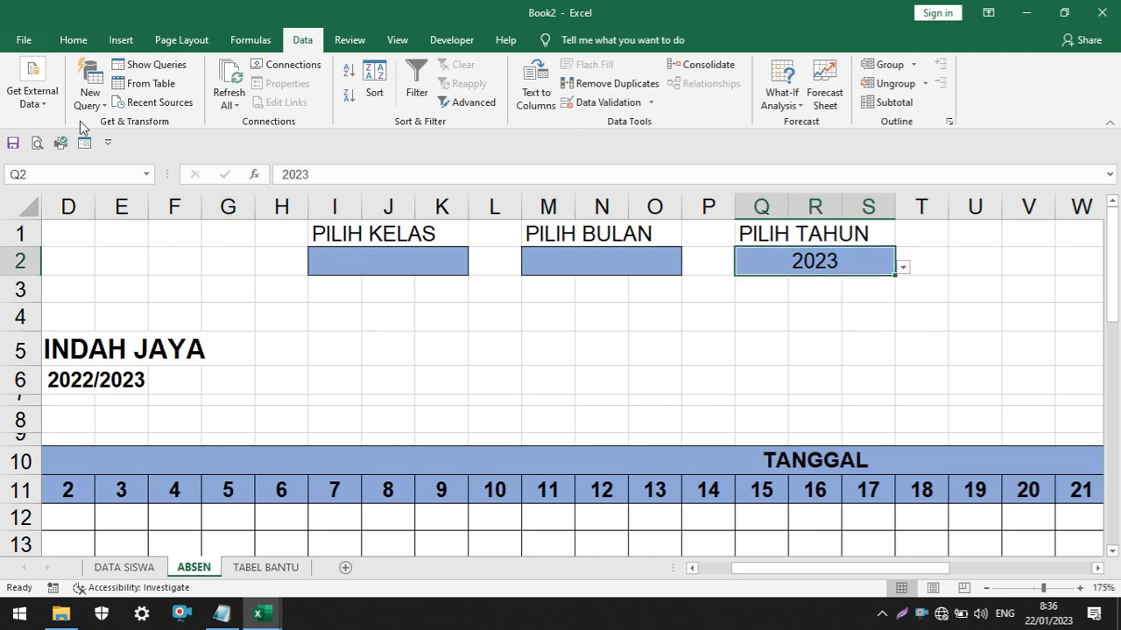
# Left-align the year in cell Q2 and check the month choices offered in M2
pyautogui.click(73, 40)
pyautogui.click(267, 97)
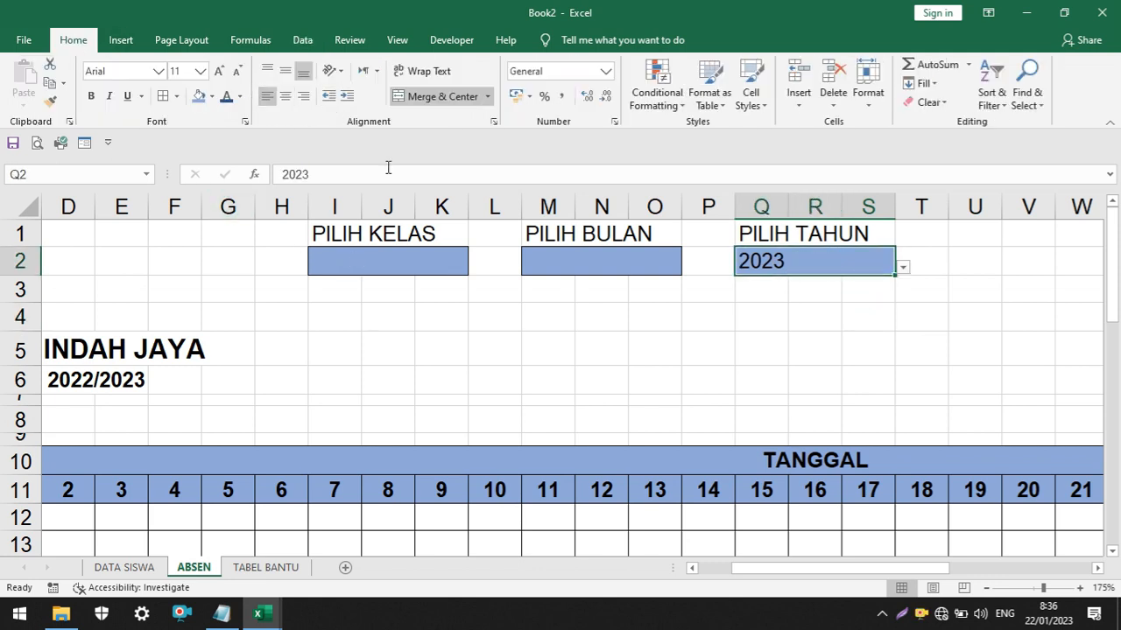
pyautogui.click(614, 271)
pyautogui.click(689, 270)
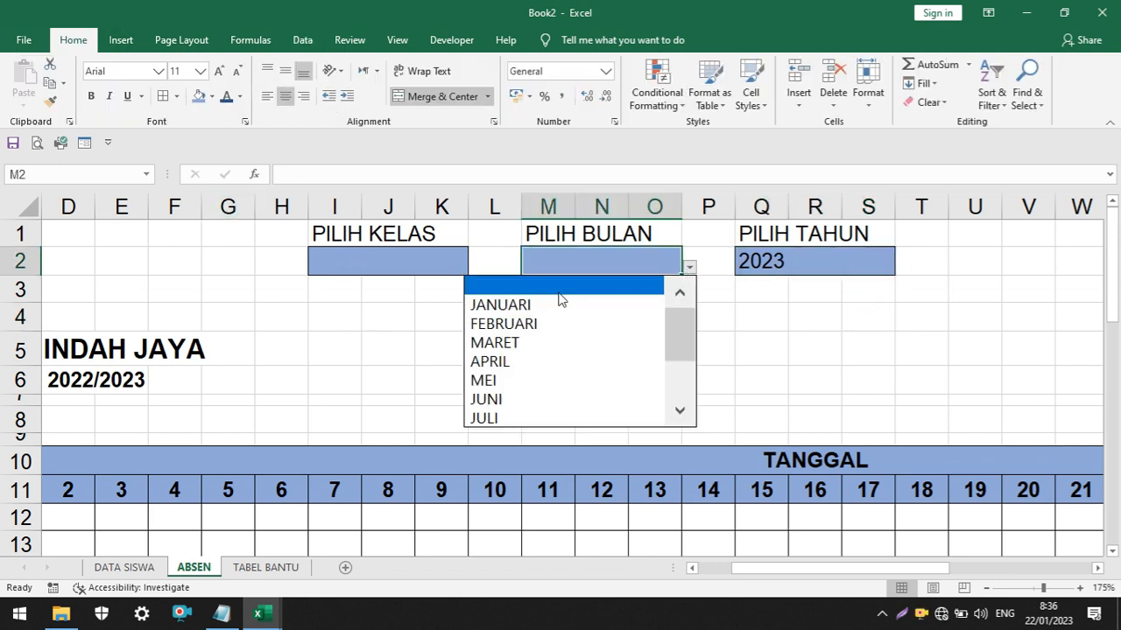
pyautogui.click(461, 230)
pyautogui.click(395, 267)
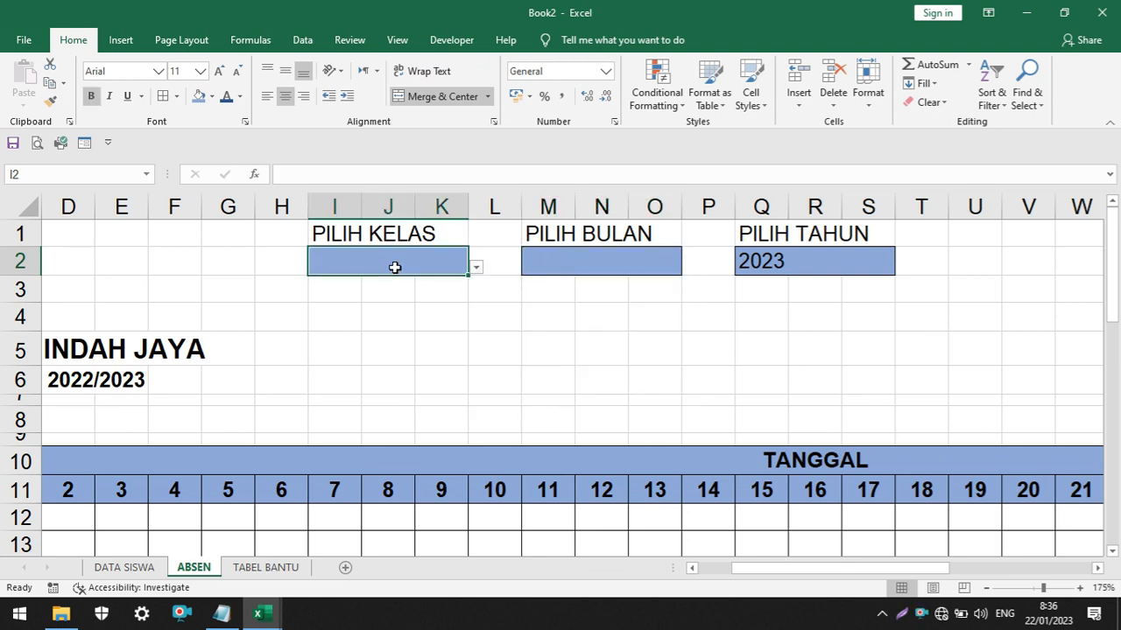
# Set the class selector I2 to KELAS VII and the month selector M2 to JANUARI
pyautogui.click(476, 267)
pyautogui.click(388, 308)
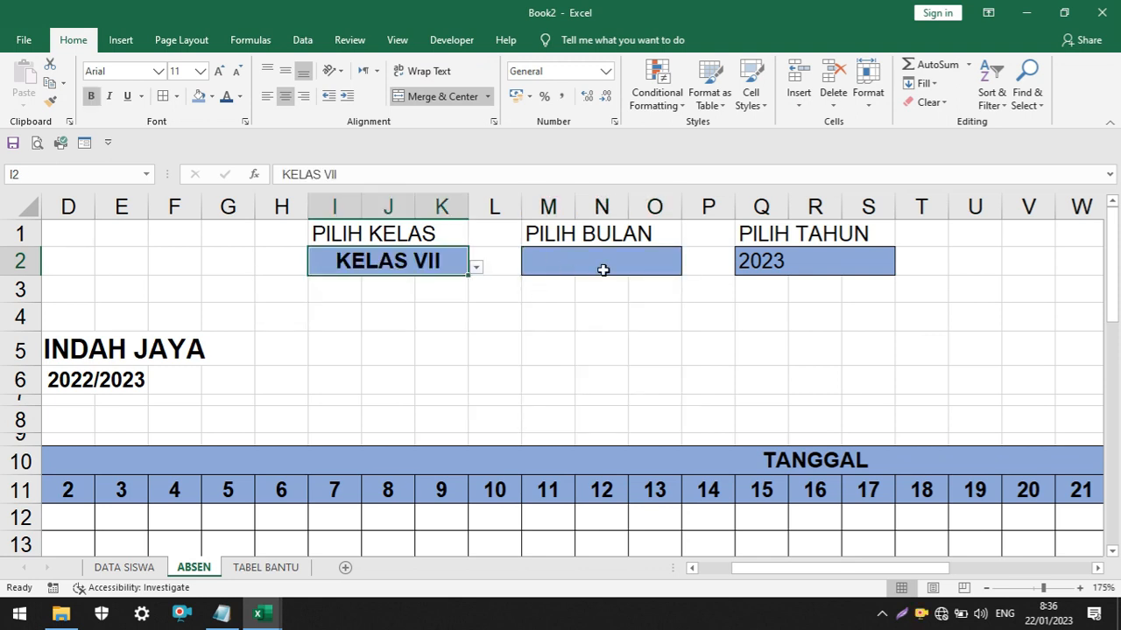
pyautogui.click(601, 268)
pyautogui.click(689, 270)
pyautogui.click(601, 307)
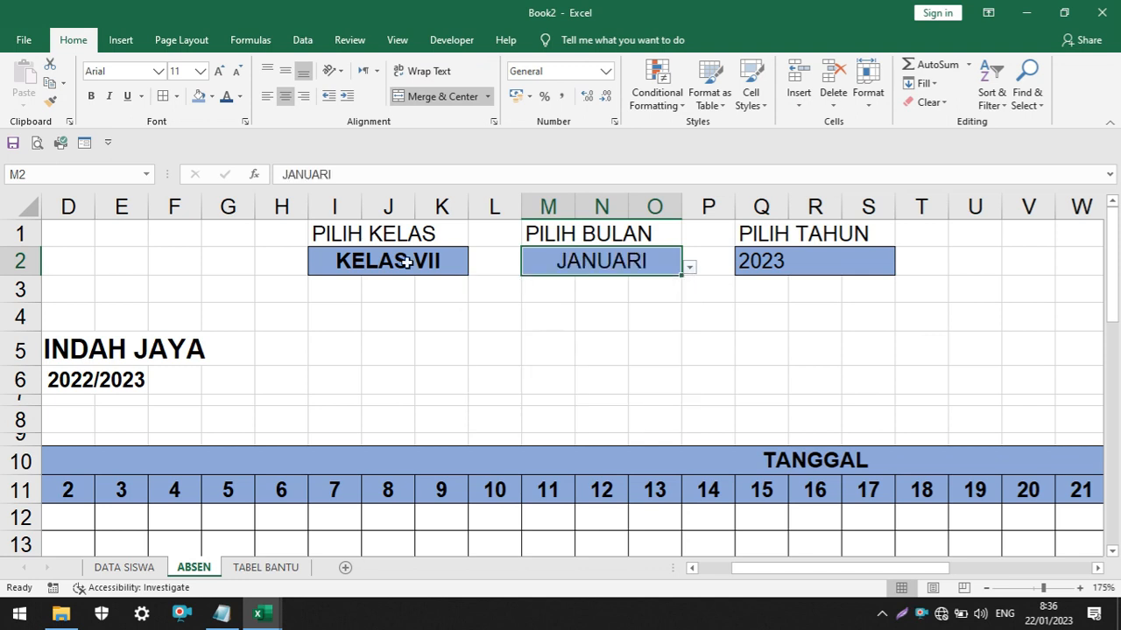
# Bold the month in M2 and the year in Q2, and left-align the month in M2
pyautogui.keyDown('ctrl'); pyautogui.click(776, 261); pyautogui.keyUp('ctrl')
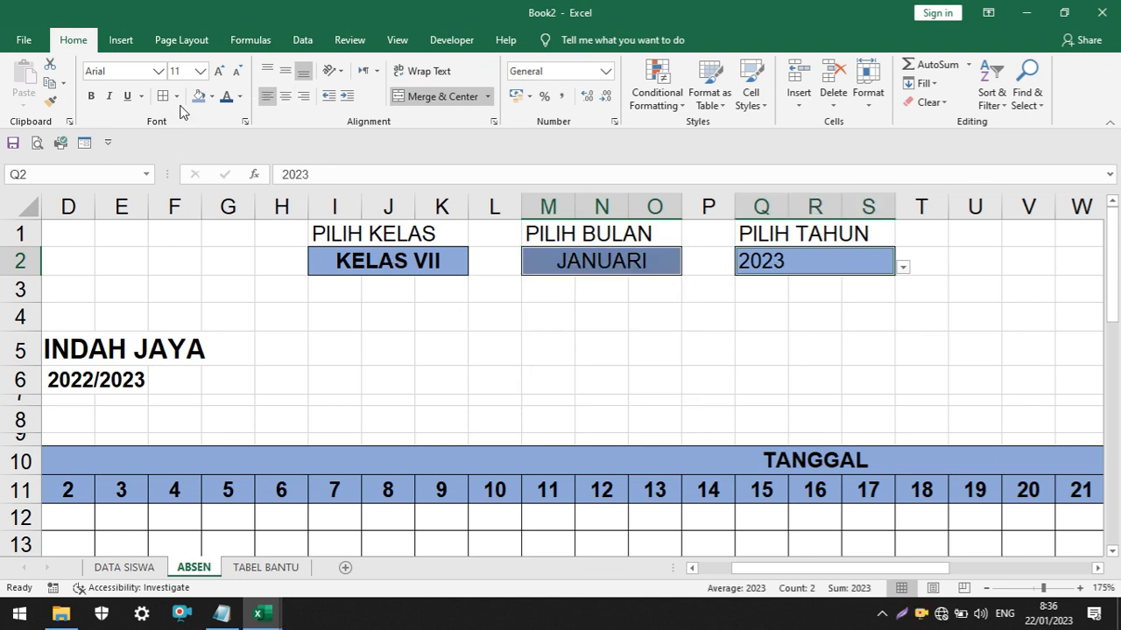
pyautogui.click(91, 95)
pyautogui.moveTo(461, 337); pyautogui.dragTo(497, 348)
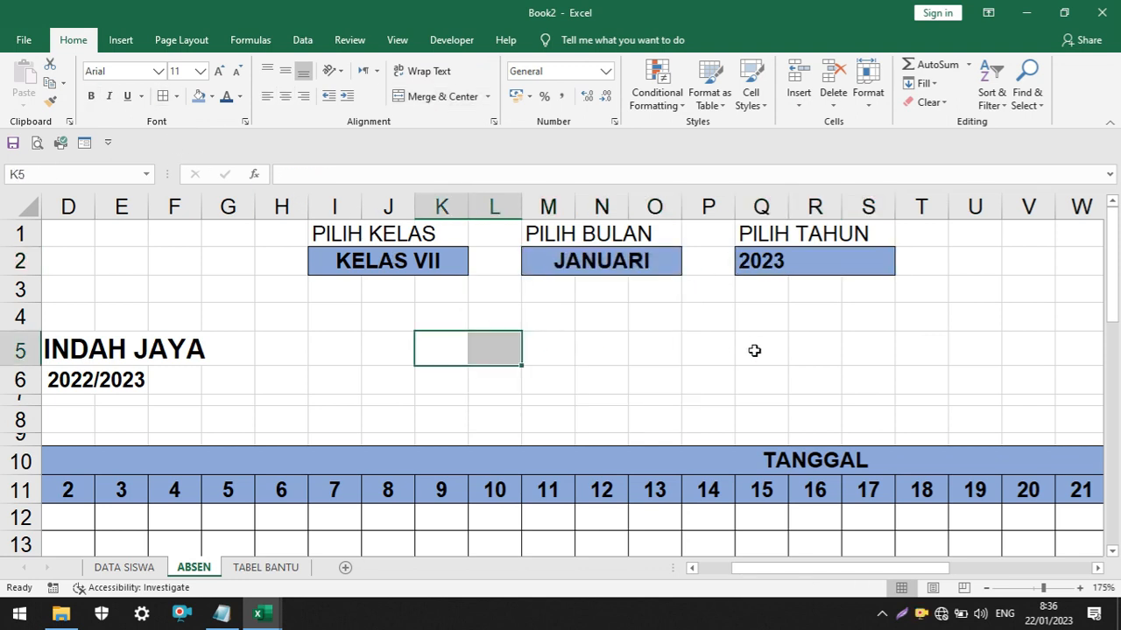
pyautogui.click(613, 269)
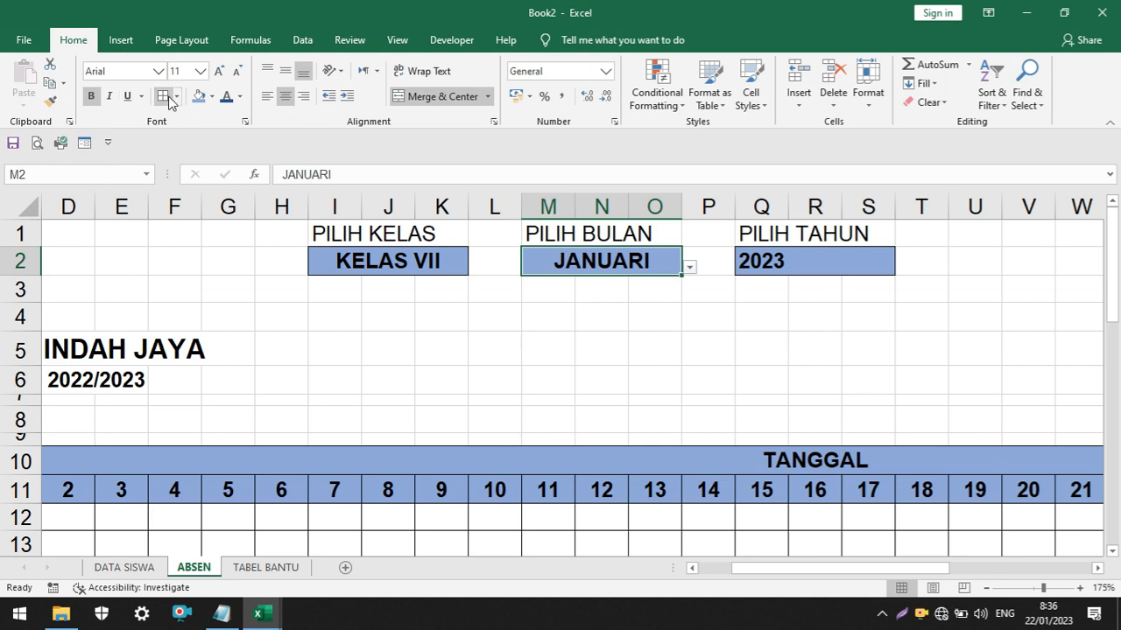
pyautogui.click(264, 97)
pyautogui.click(381, 315)
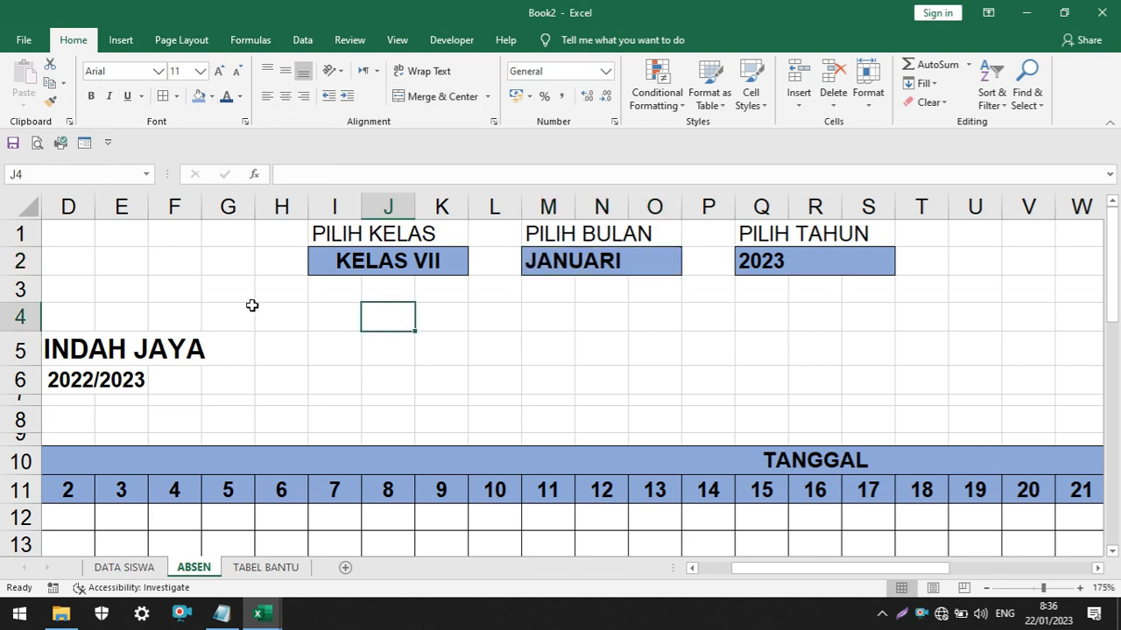
# Examine the heading area and the NAMA SISWA column of the attendance table
pyautogui.scroll(-2, 252, 308)
pyautogui.moveTo(731, 569); pyautogui.dragTo(707, 569)
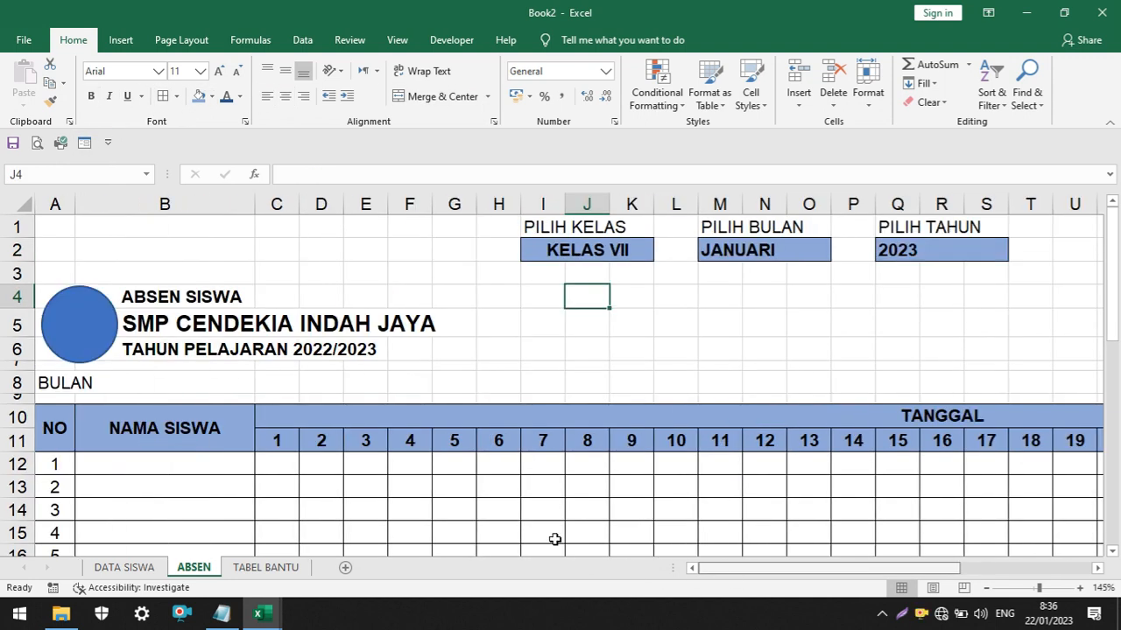
pyautogui.scroll(-2, 235, 356)
pyautogui.click(131, 316)
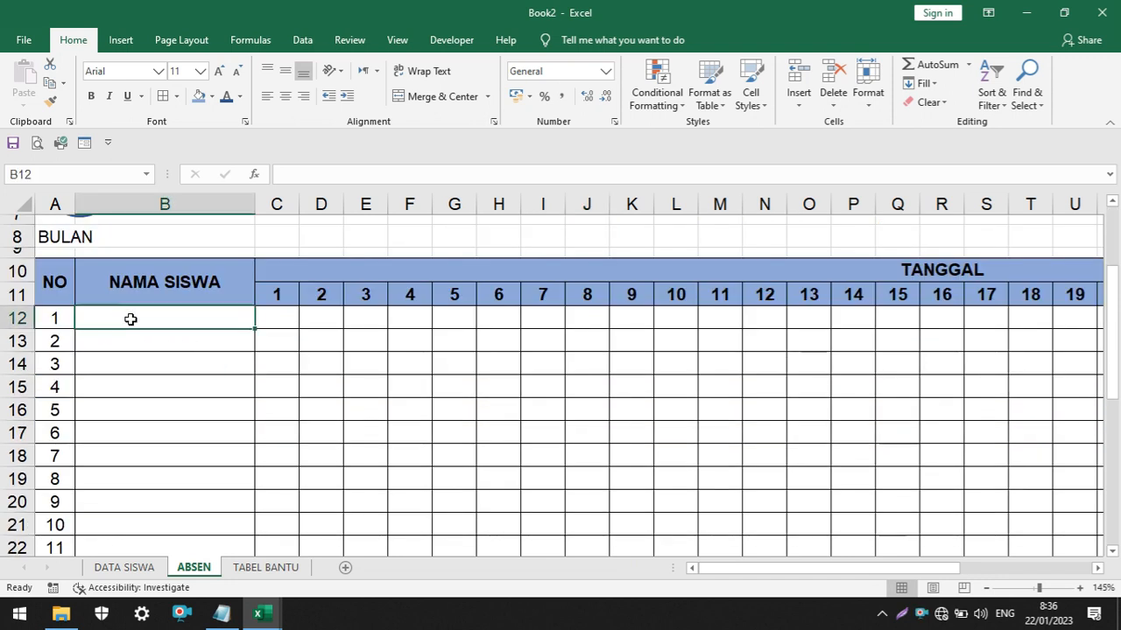
pyautogui.click(138, 281)
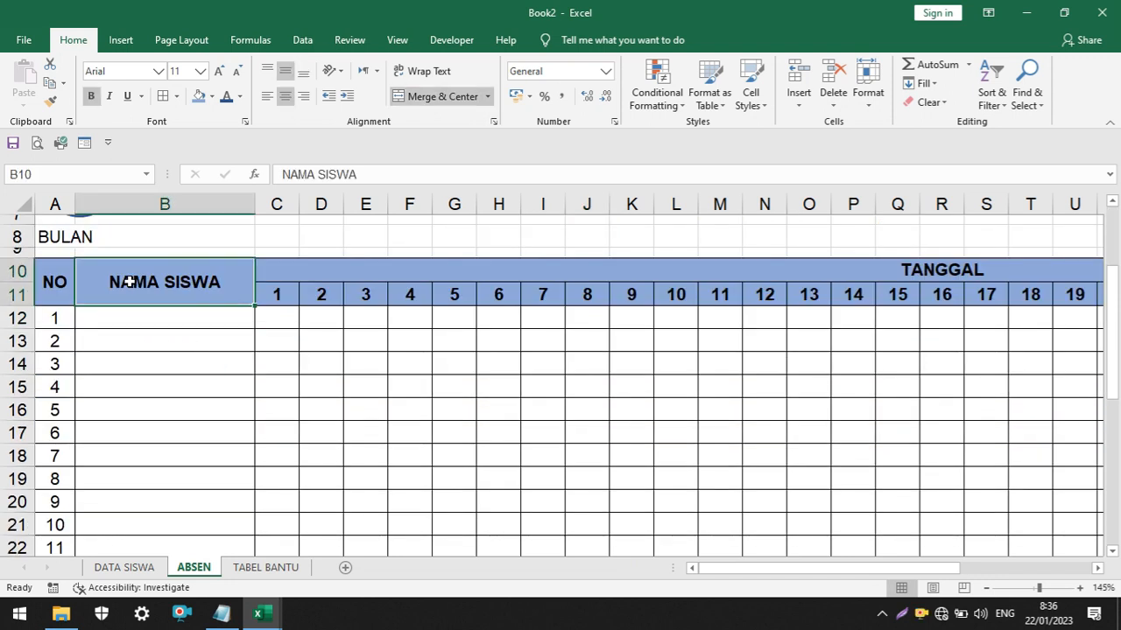
pyautogui.click(163, 321)
pyautogui.scroll(1, 210, 334)
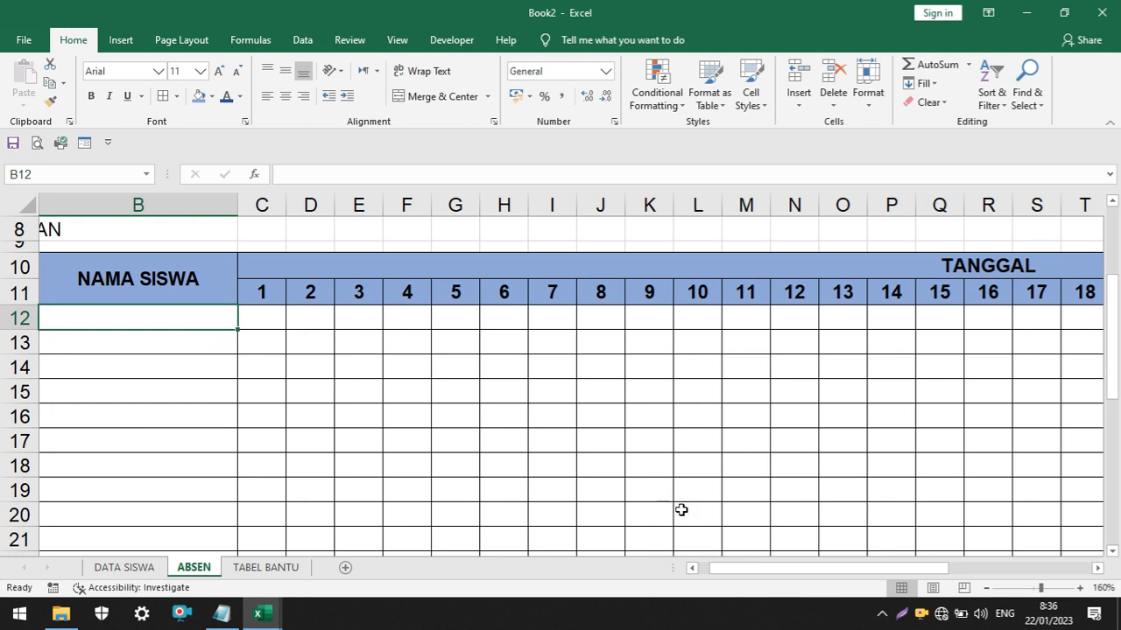
pyautogui.moveTo(735, 570); pyautogui.dragTo(711, 569)
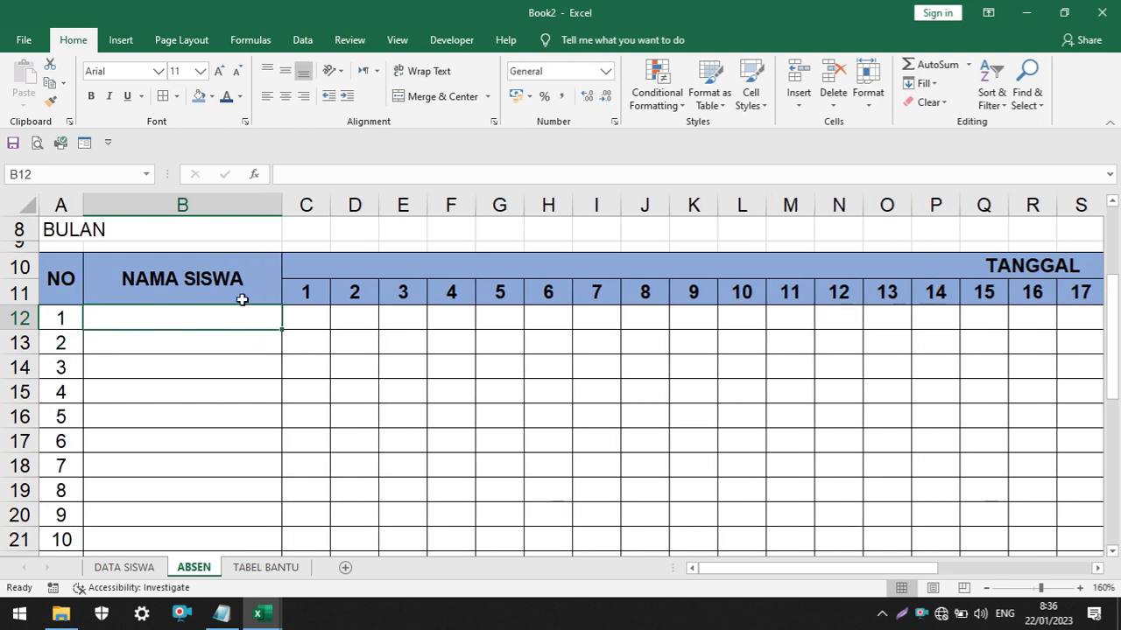
pyautogui.scroll(3, 207, 326)
pyautogui.scroll(-2, 206, 326)
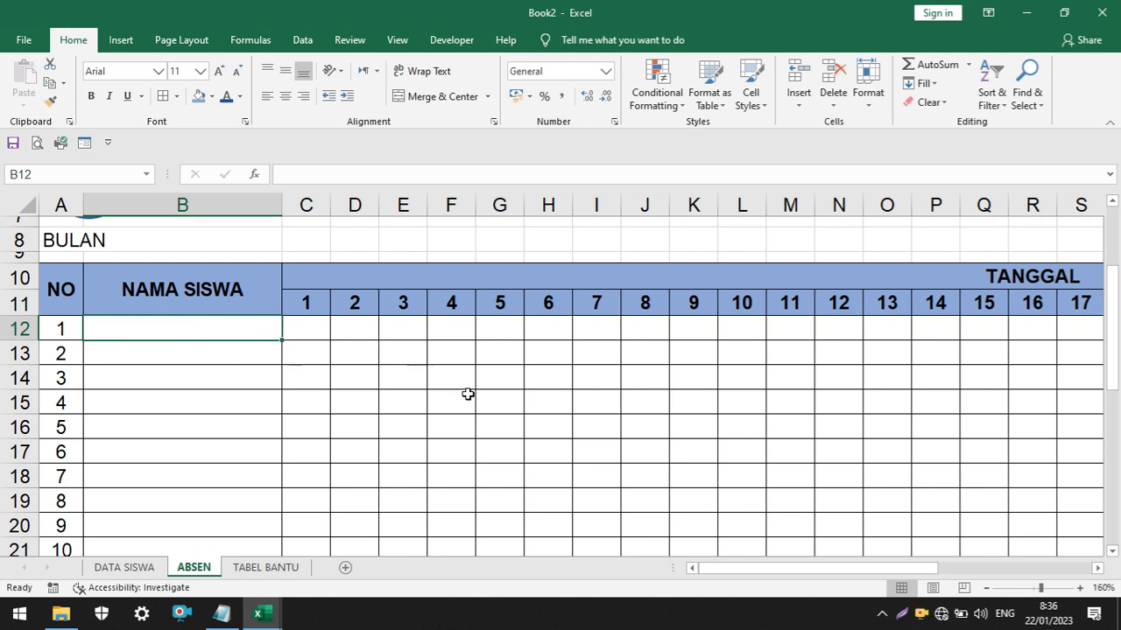
# Check the print preview of the ABSEN sheet, including the selector rows above the heading
pyautogui.click(501, 398)
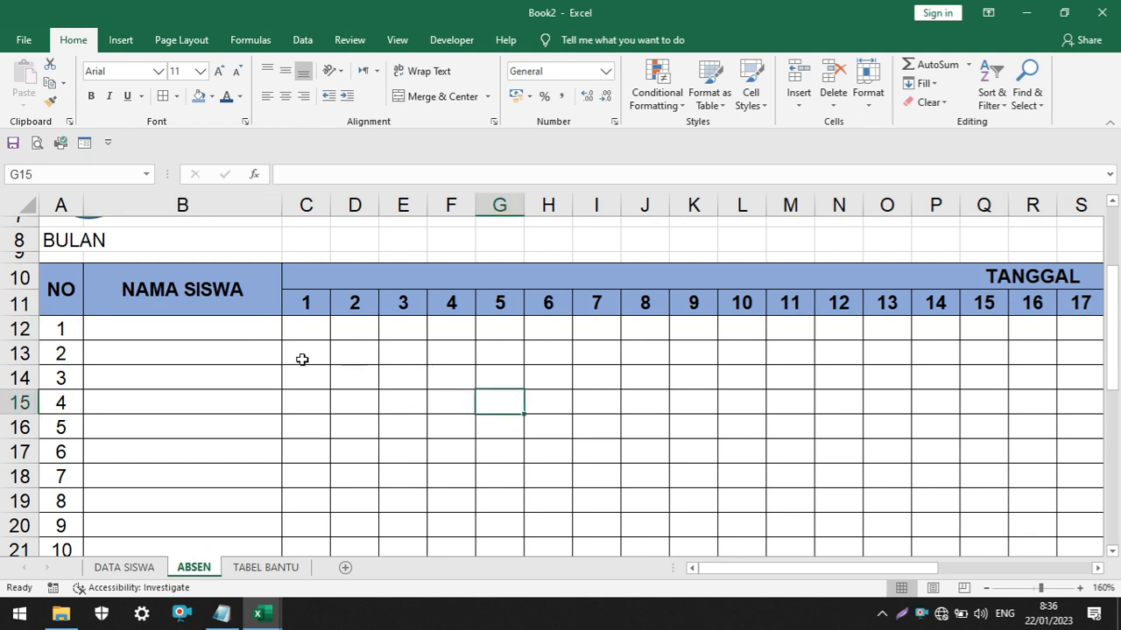
pyautogui.click(38, 144)
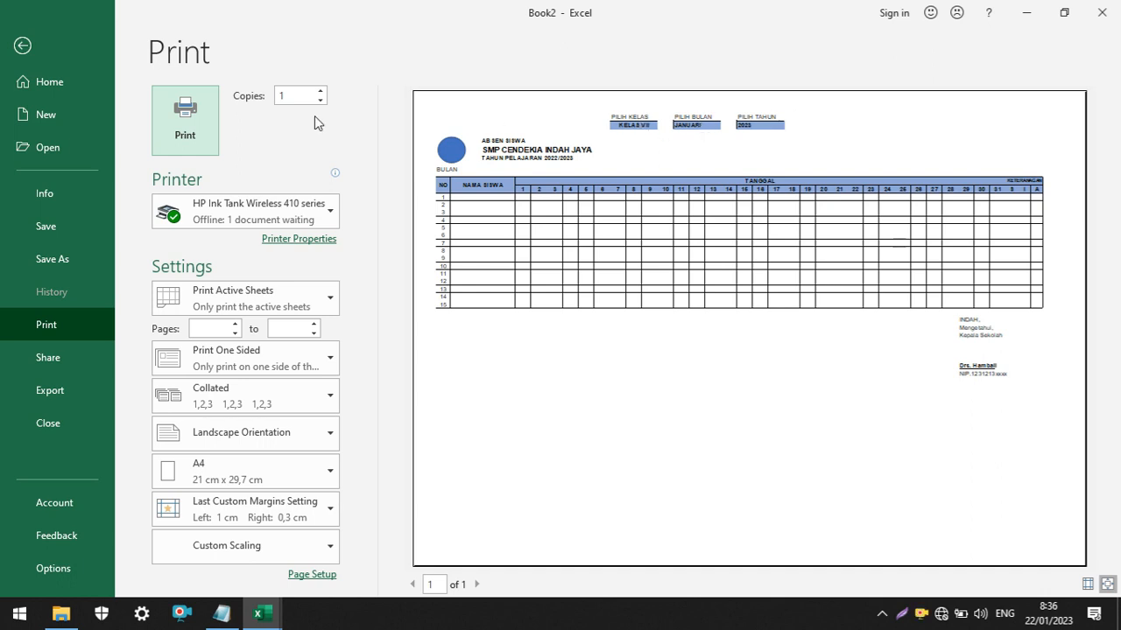
pyautogui.click(22, 46)
# Exclude selector rows 1 to 3 from the print area in Page Break Preview and return to Normal view
pyautogui.scroll(3, 451, 263)
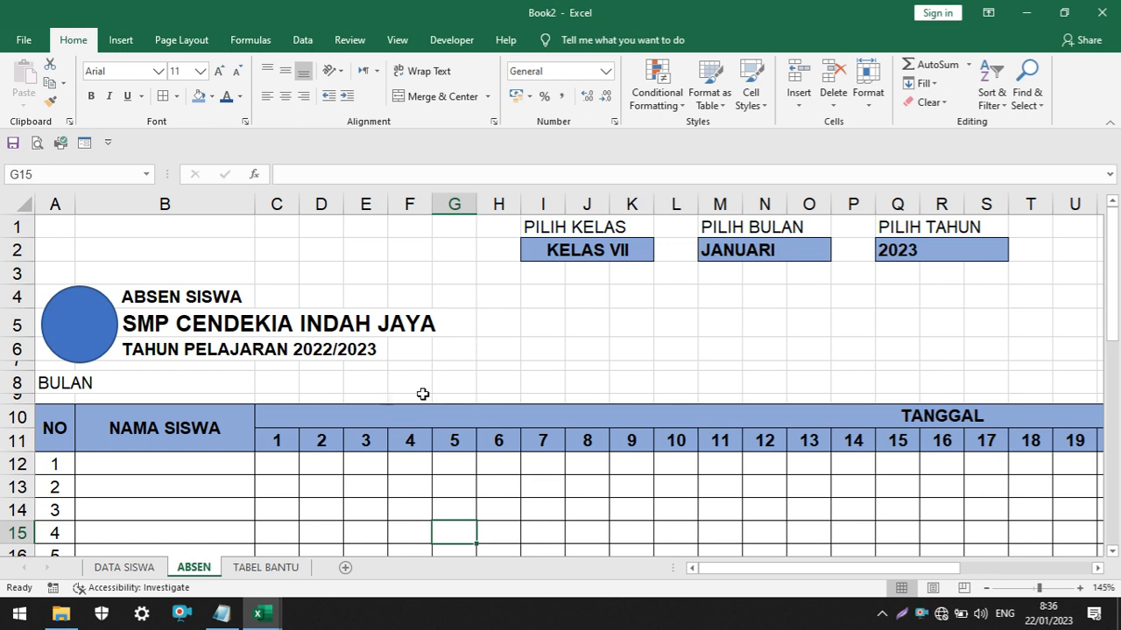
pyautogui.click(965, 588)
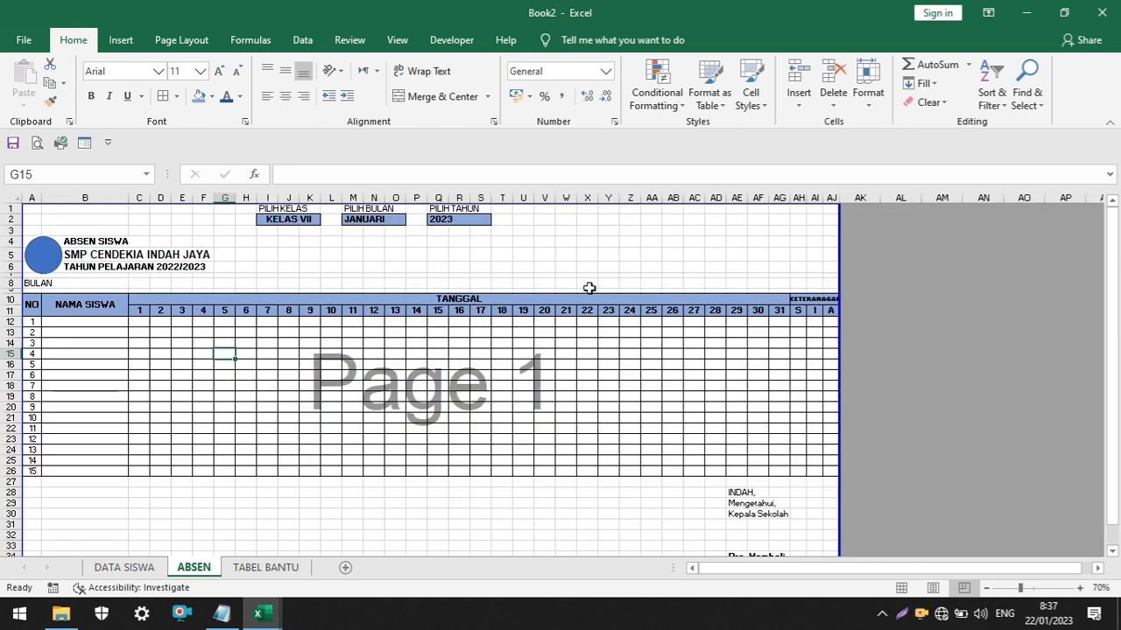
pyautogui.keyDown('ctrl'); pyautogui.scroll(3, 543, 230); pyautogui.keyUp('ctrl')
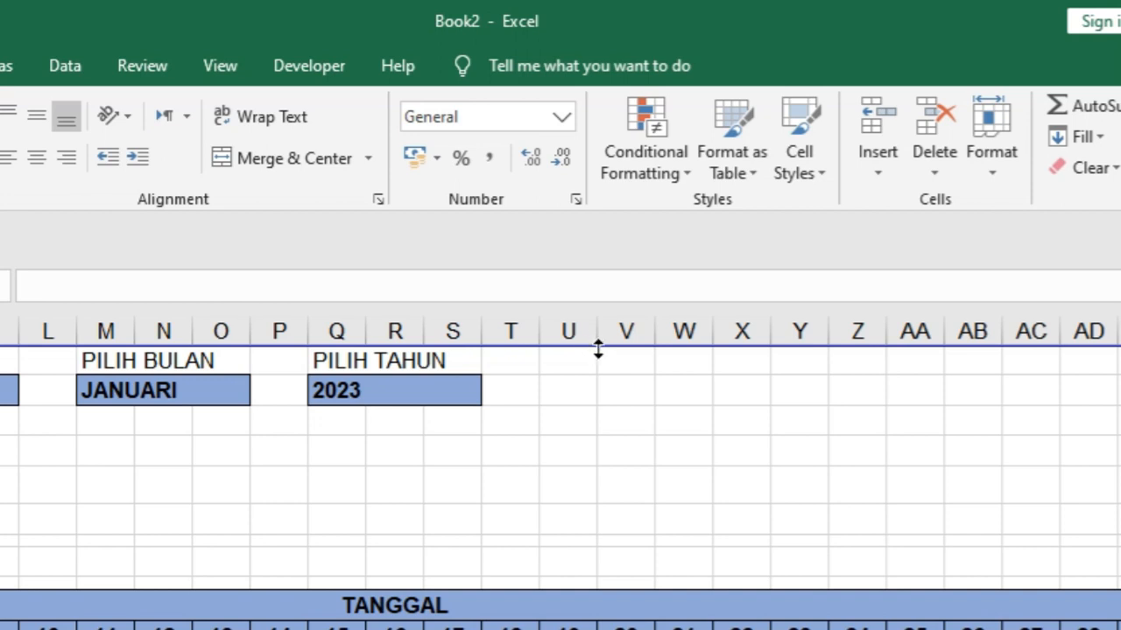
pyautogui.click(598, 350)
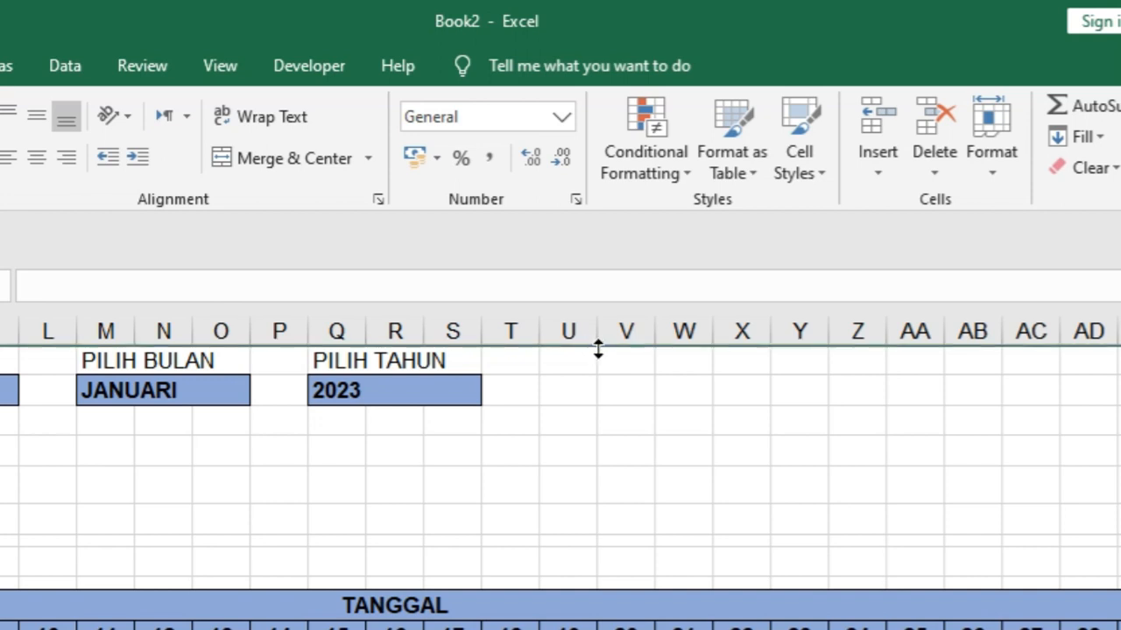
pyautogui.moveTo(598, 350); pyautogui.dragTo(600, 435)
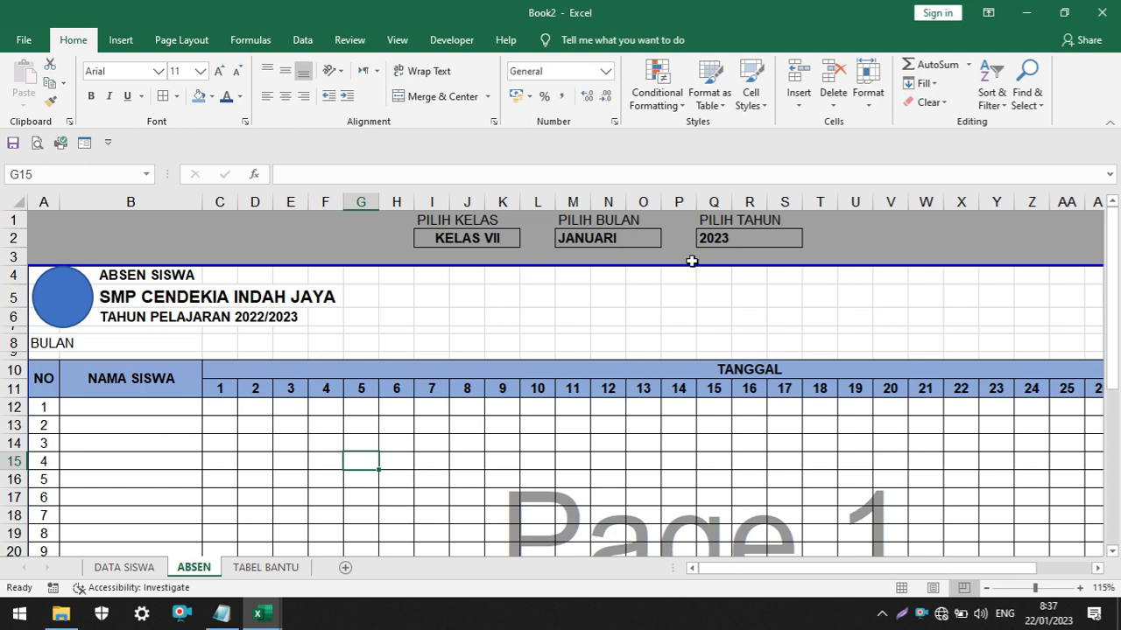
pyautogui.click(903, 596)
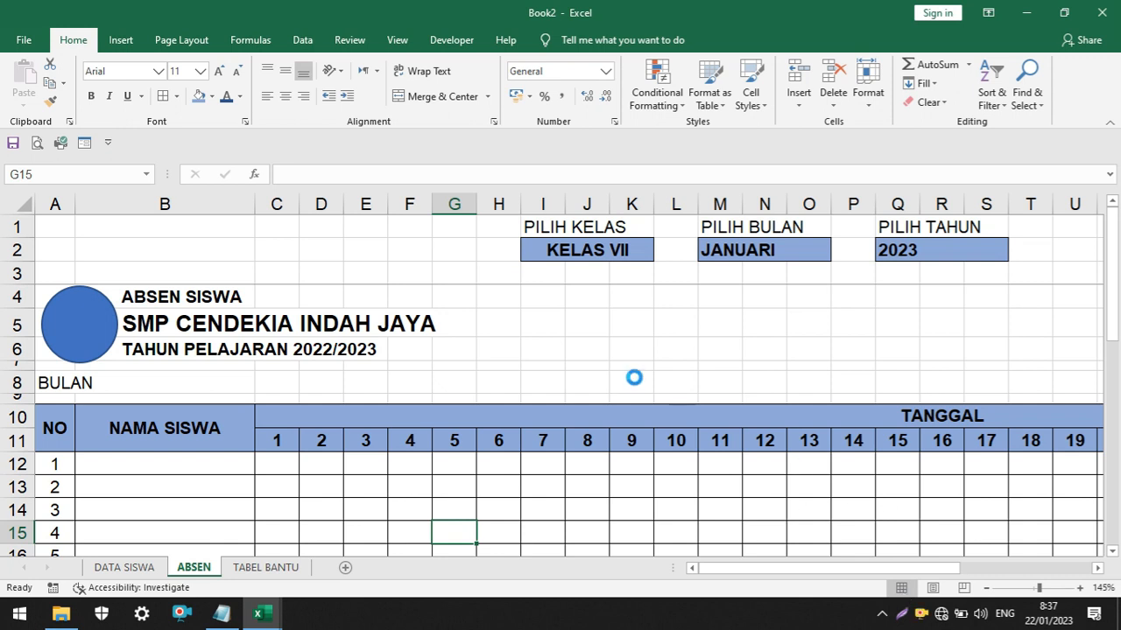
# Check the print preview of the ABSEN sheet with its reduced print area
pyautogui.scroll(-3, 636, 378)
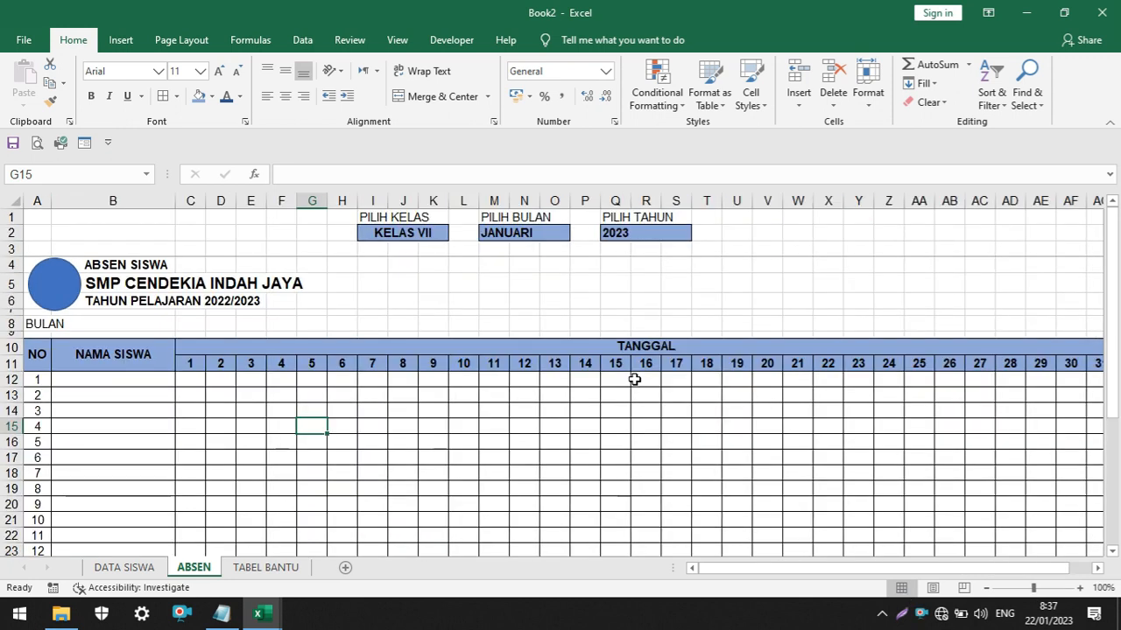
pyautogui.click(36, 144)
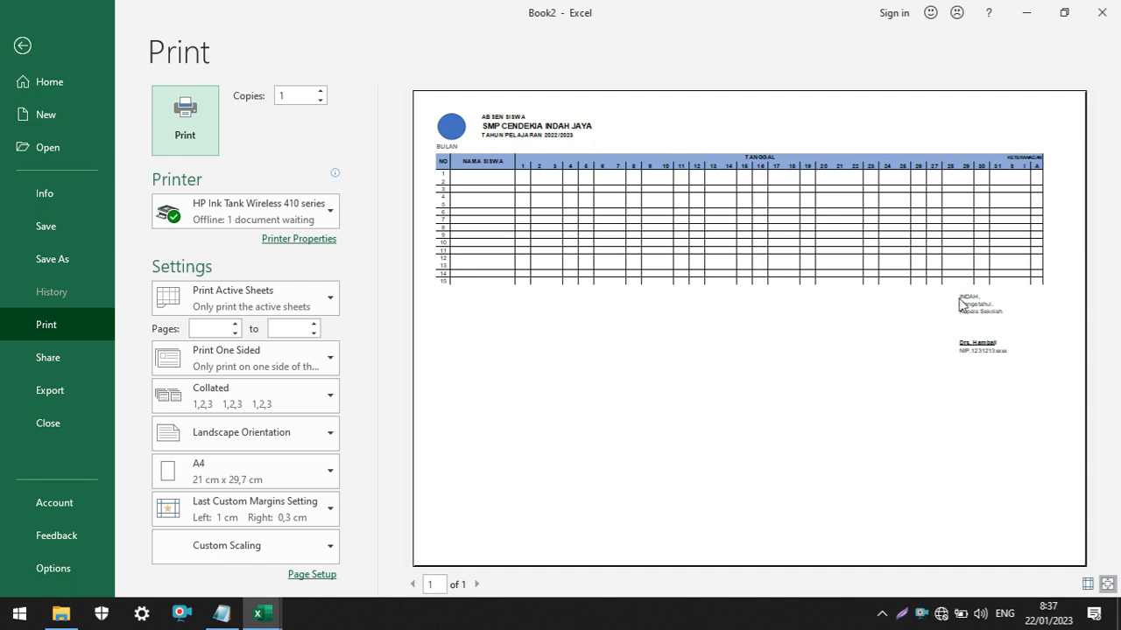
pyautogui.click(22, 46)
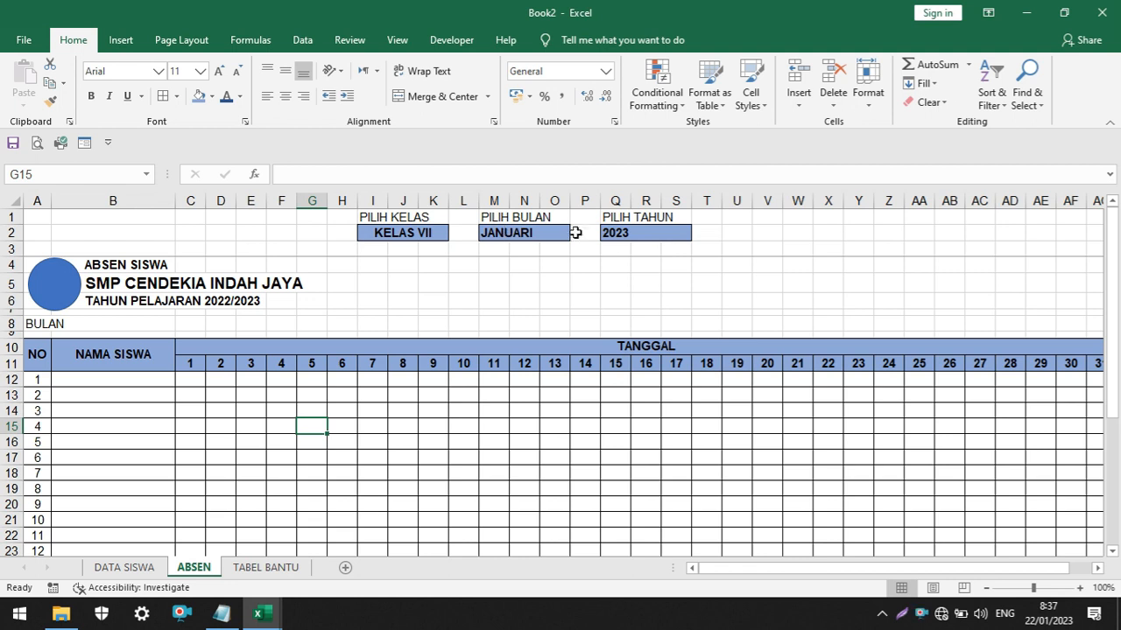
# Look over the whole ABSEN sheet, from the selectors to the KETERANAGAN columns and signature block
pyautogui.click(551, 348)
pyautogui.scroll(-3, 671, 336)
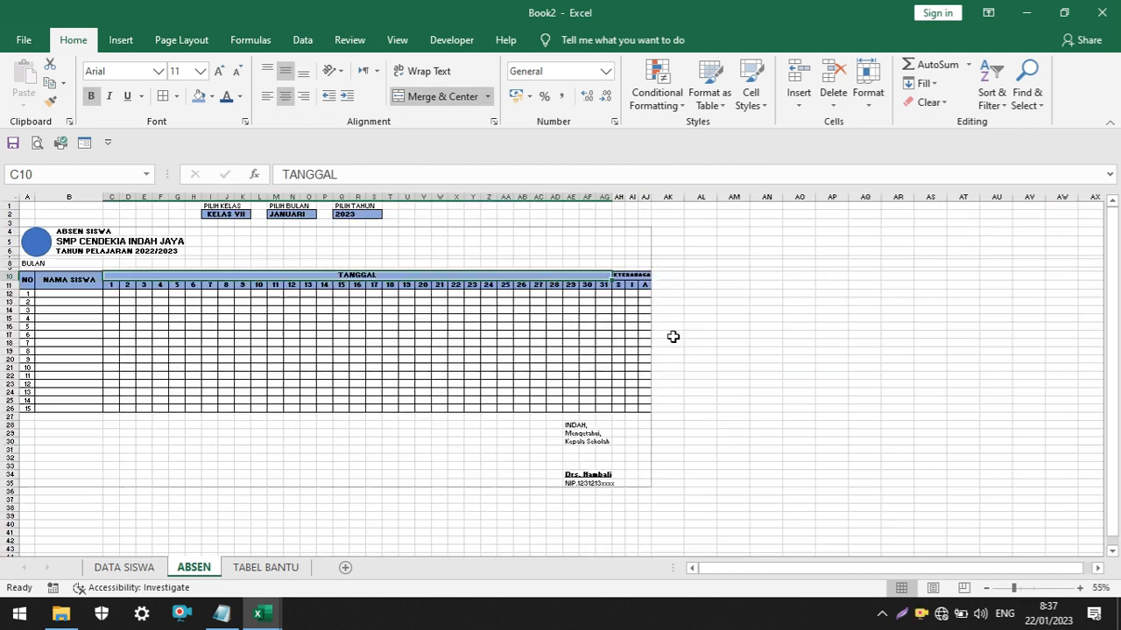
pyautogui.scroll(1, 674, 336)
pyautogui.scroll(1, 417, 278)
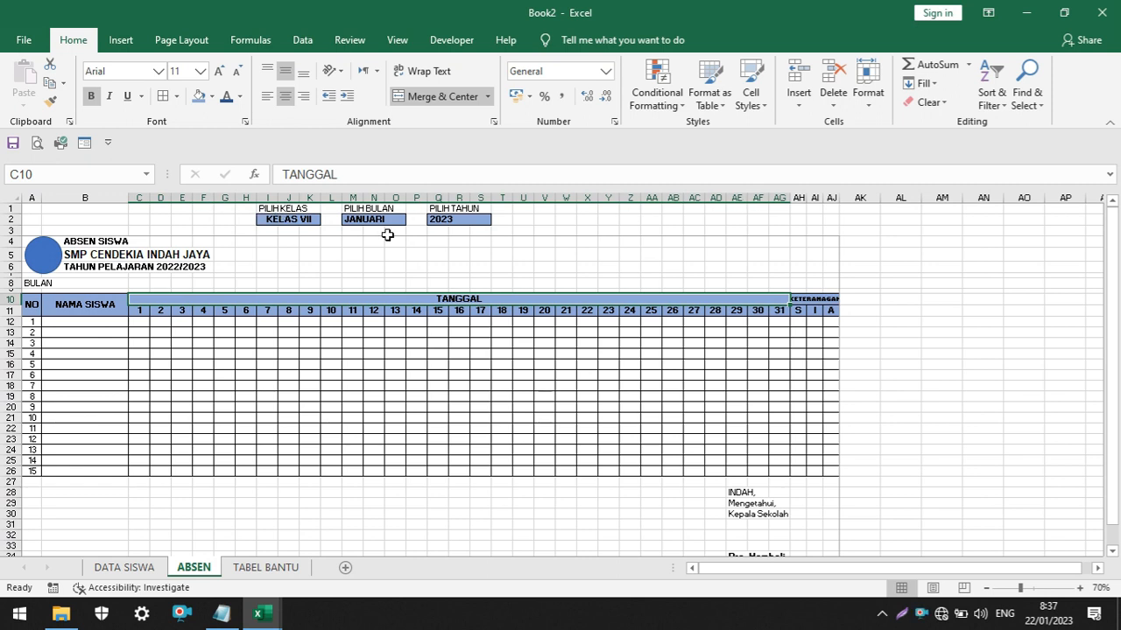
pyautogui.press('Right')
pyautogui.scroll(2, 418, 335)
pyautogui.scroll(1, 393, 333)
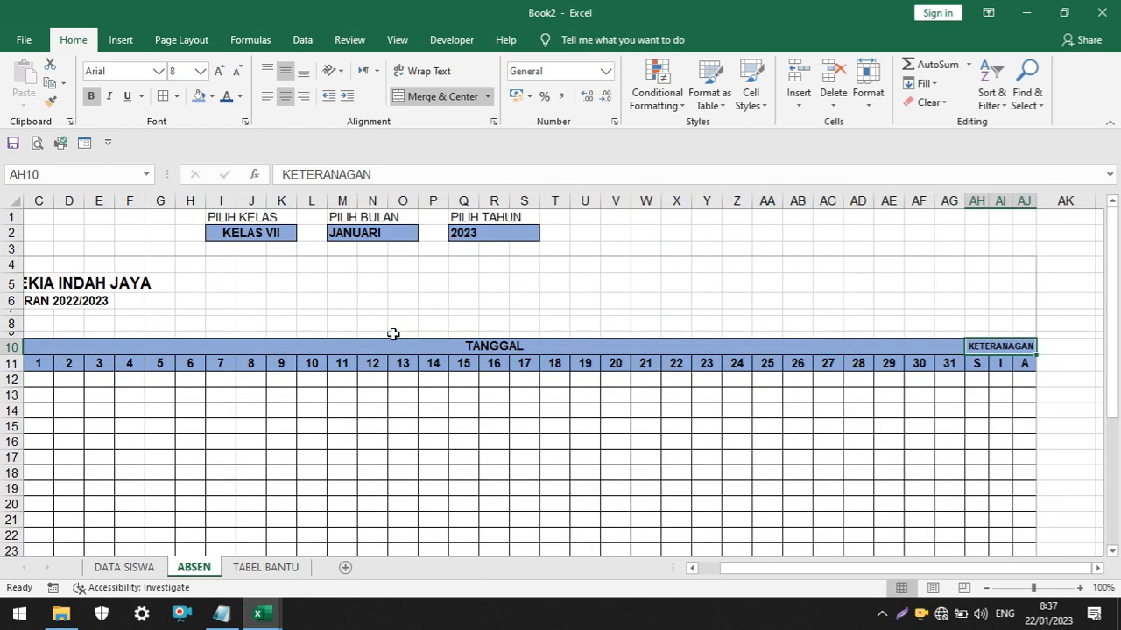
pyautogui.moveTo(727, 576); pyautogui.dragTo(658, 563)
# Check the class choices offered in I2 and keep KELAS VII selected
pyautogui.click(449, 233)
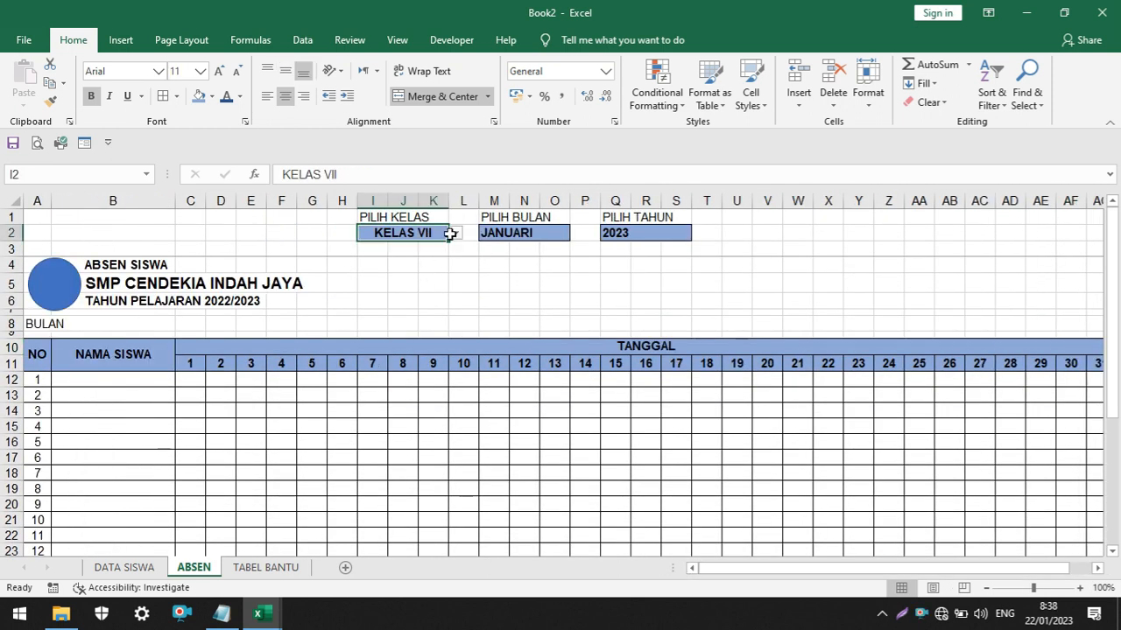
pyautogui.click(455, 235)
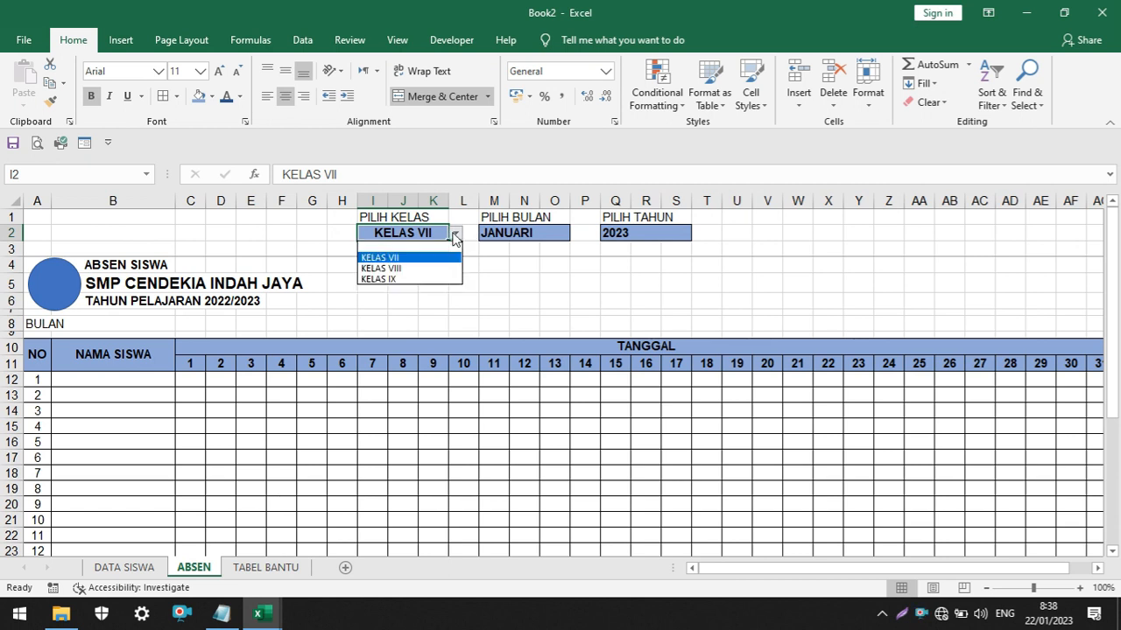
pyautogui.click(413, 261)
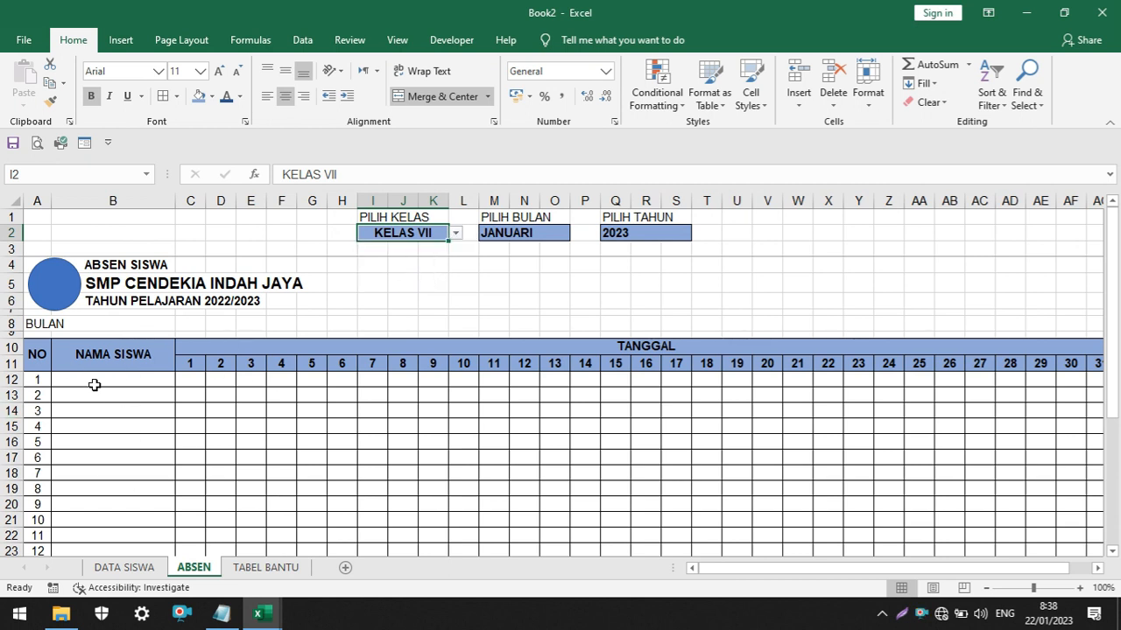
pyautogui.click(1099, 570)
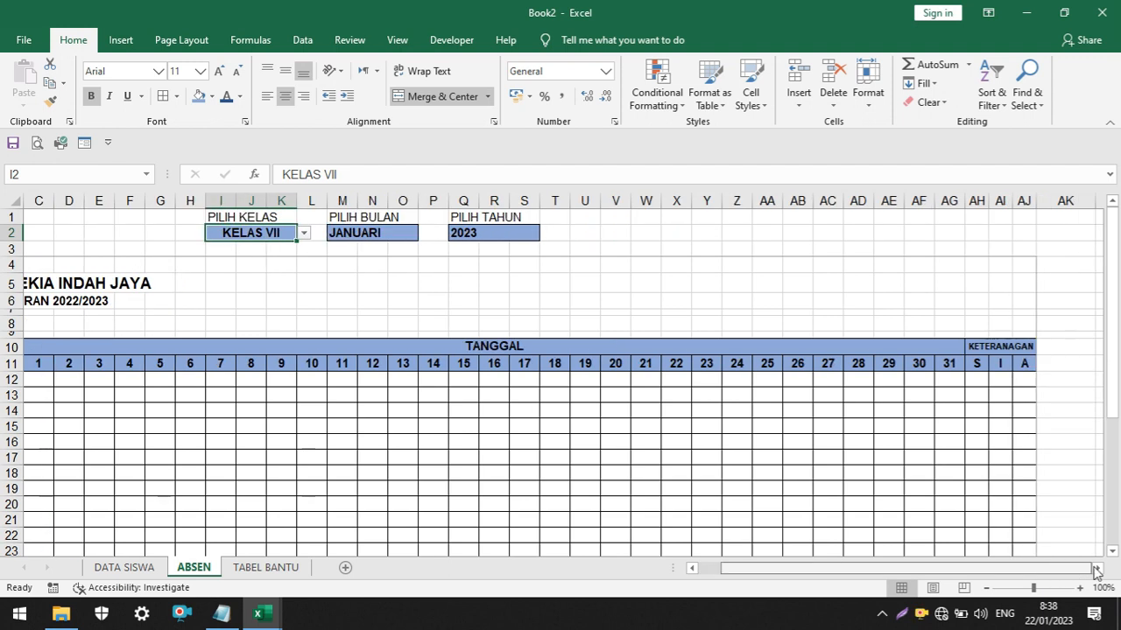
pyautogui.click(1099, 569)
pyautogui.click(1099, 569)
pyautogui.click(1099, 570)
pyautogui.click(921, 325)
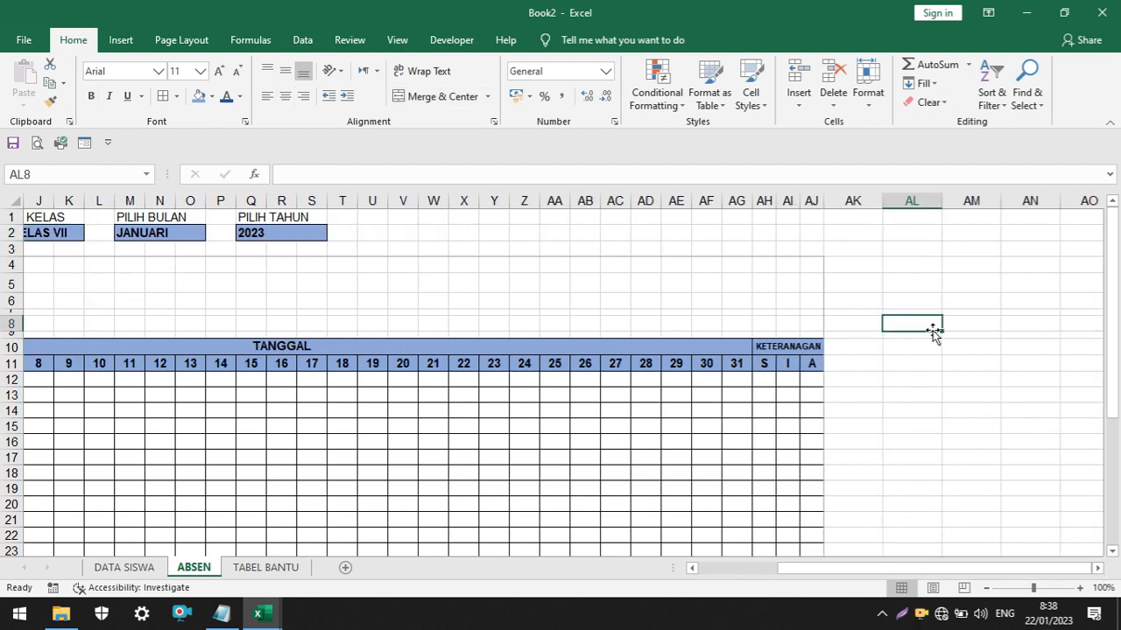
pyautogui.moveTo(880, 569); pyautogui.dragTo(774, 573)
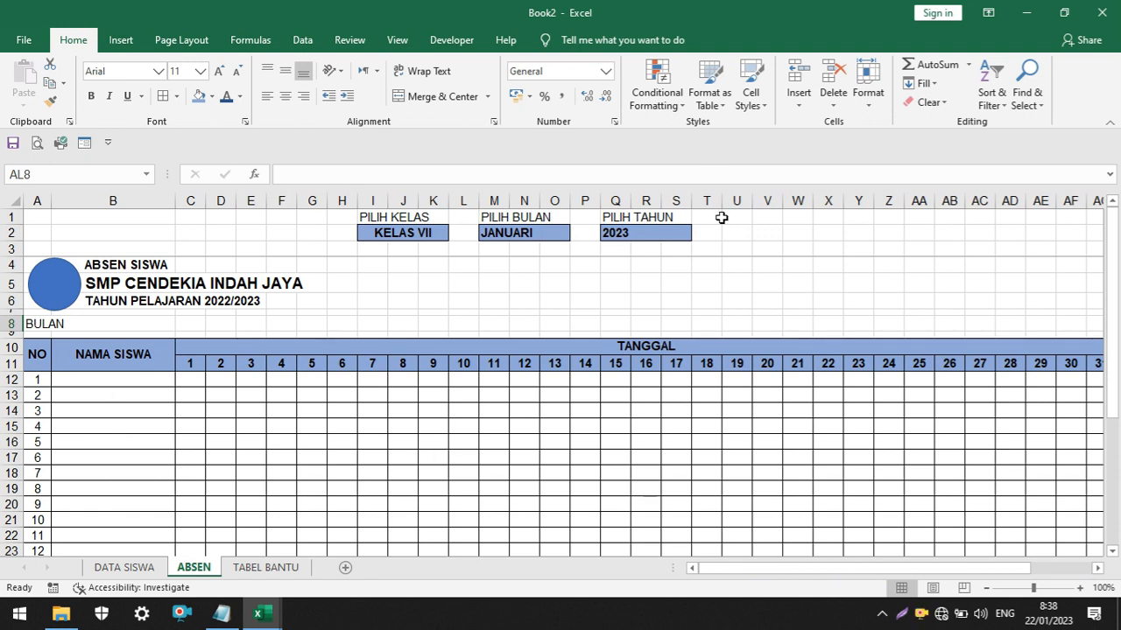
# Test KELAS VIII in the I2 class selector and set it back to KELAS VII
pyautogui.click(425, 232)
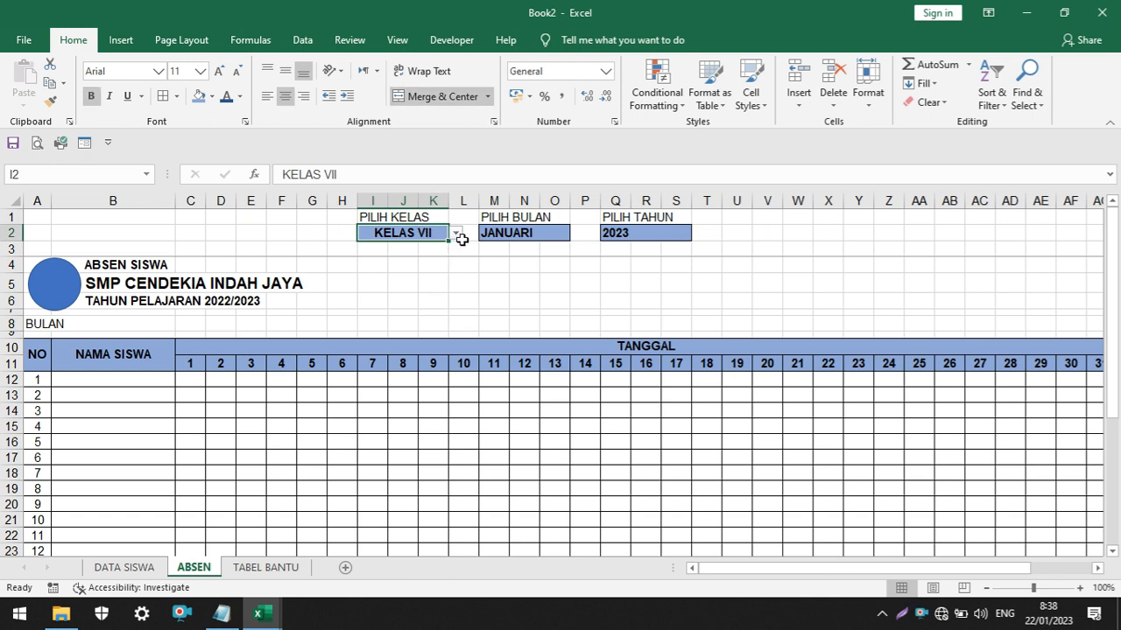
pyautogui.click(463, 236)
pyautogui.click(443, 233)
pyautogui.click(457, 234)
pyautogui.click(438, 268)
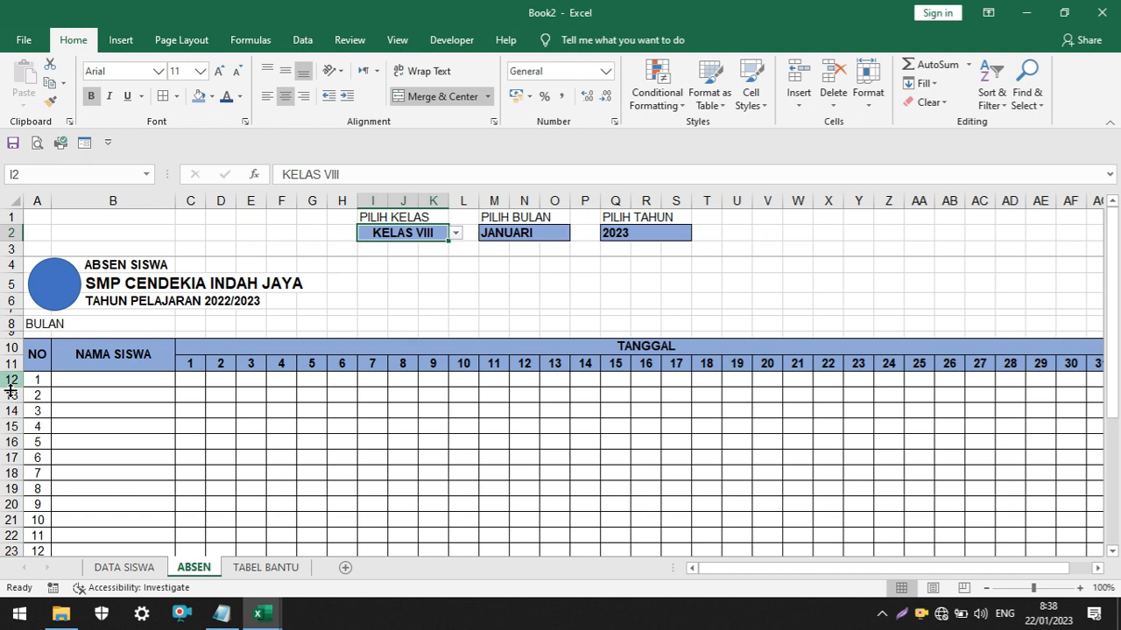
pyautogui.click(456, 234)
pyautogui.click(426, 256)
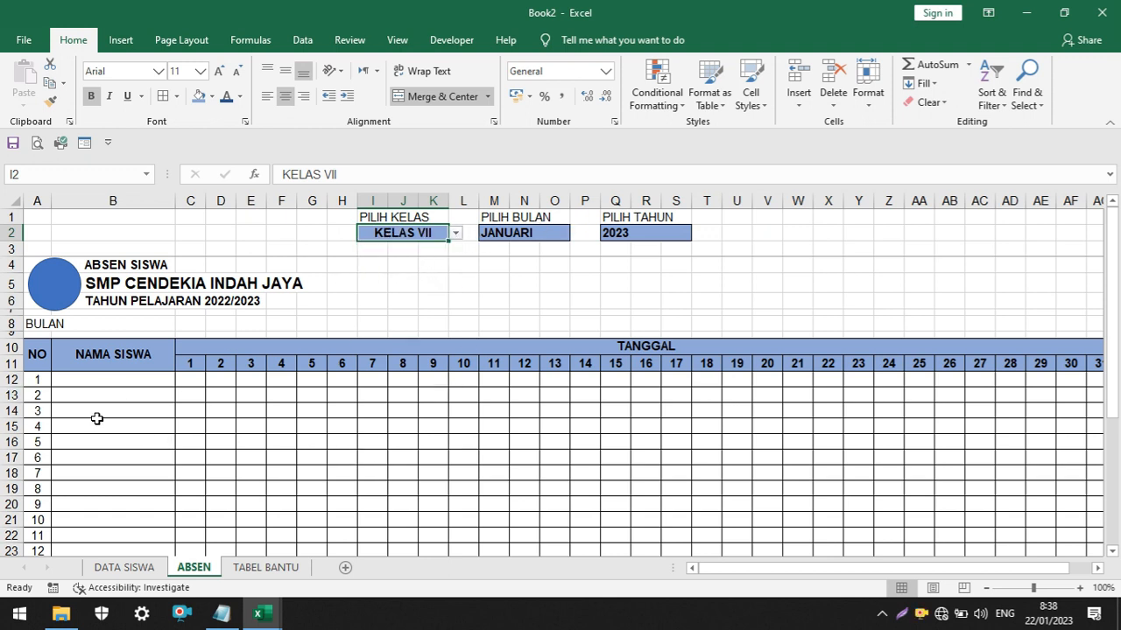
# Review the student tables on DATA SISWA and the lists on TABEL BANTU, and return to the ABSEN sheet
pyautogui.scroll(2, 96, 419)
pyautogui.moveTo(786, 567); pyautogui.dragTo(298, 567)
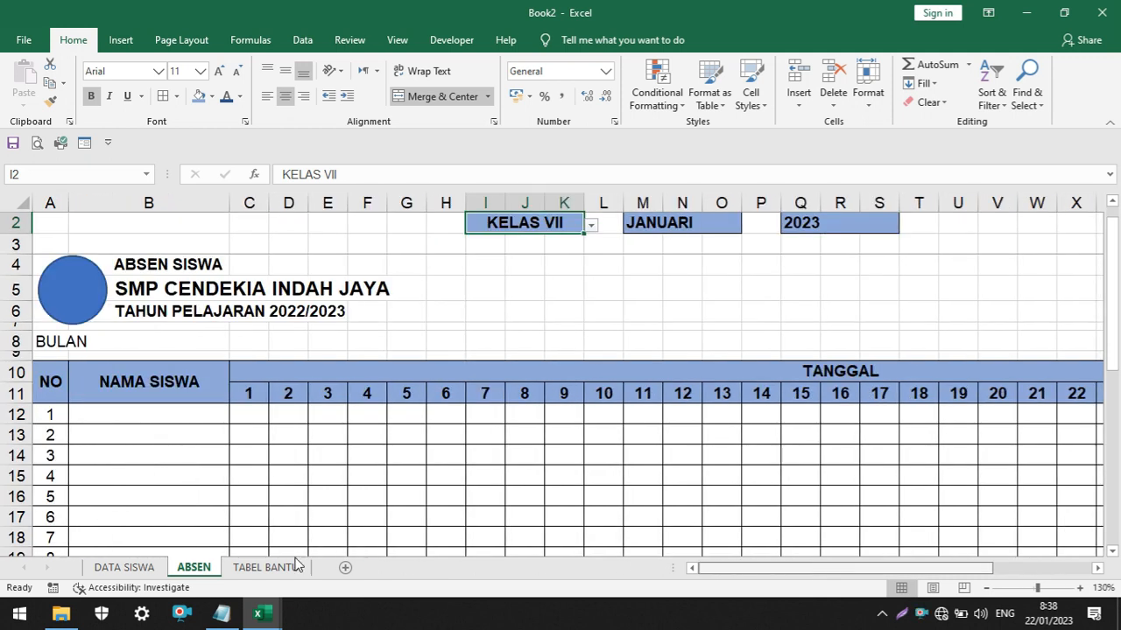
pyautogui.click(123, 567)
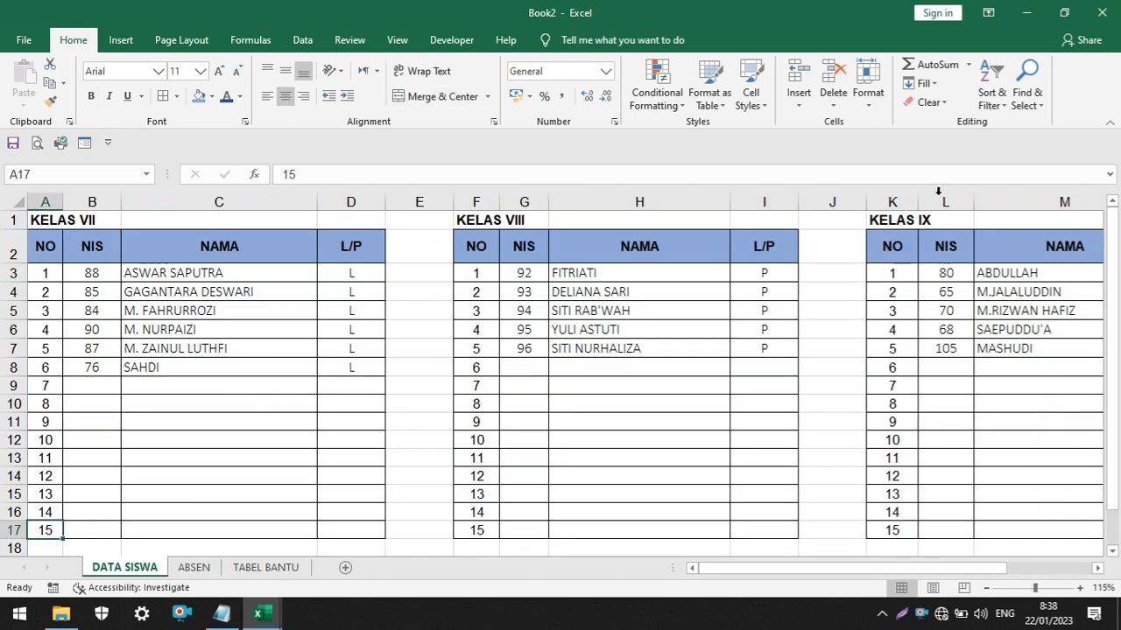
pyautogui.click(272, 569)
pyautogui.click(193, 568)
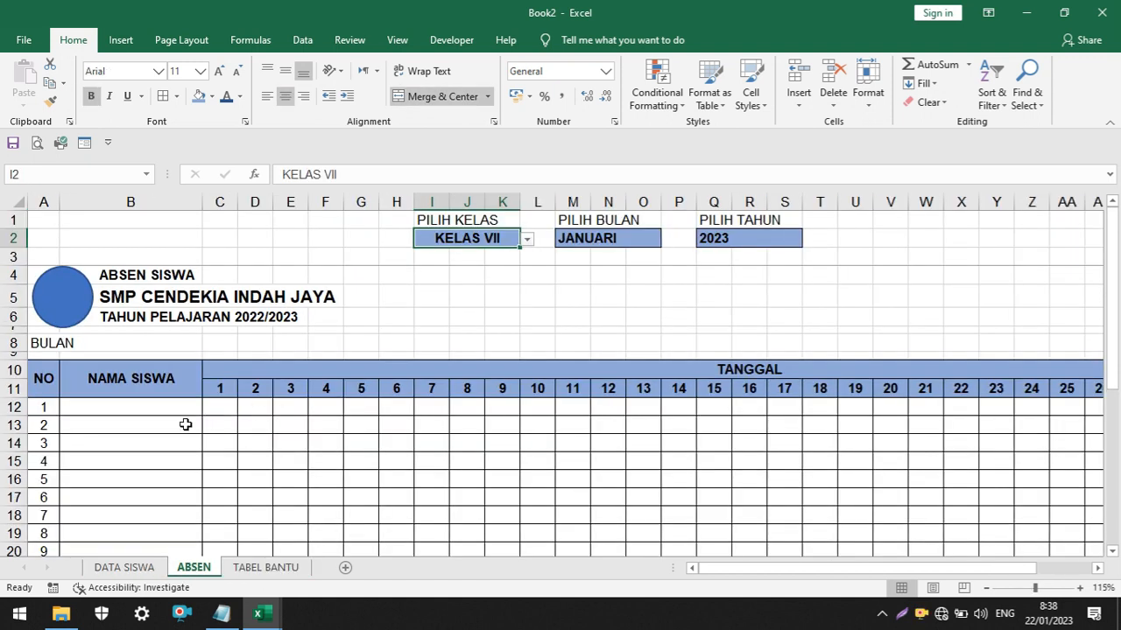
# Start an IF formula in B12 of ABSEN that tests whether I2 equals KELAS VII in 'TABEL BANTU'!A2
pyautogui.click(141, 410)
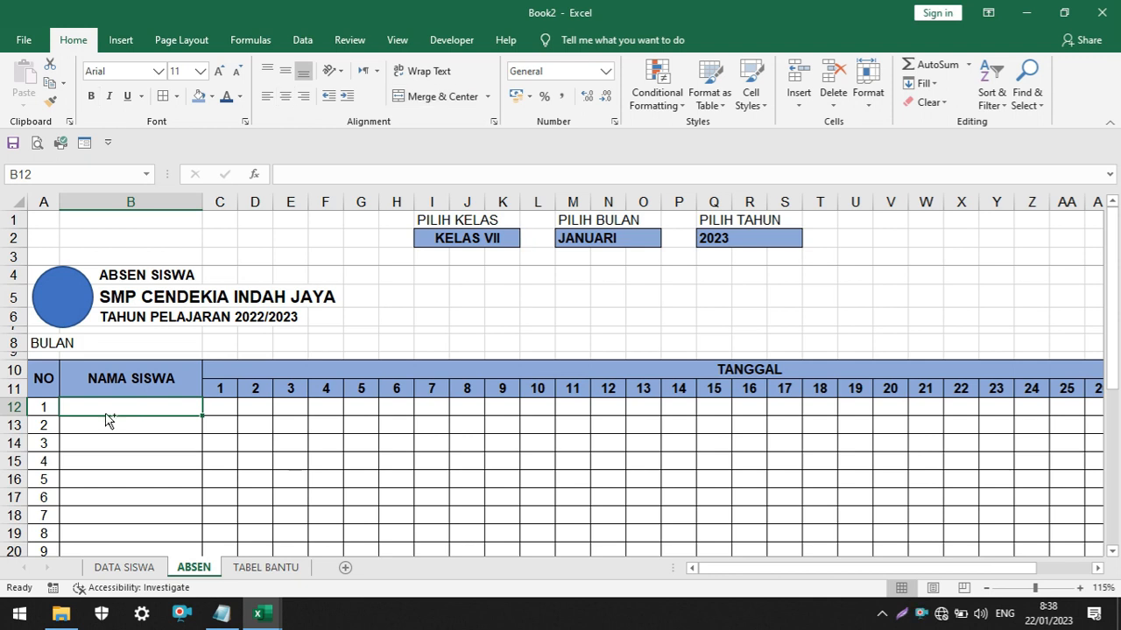
pyautogui.scroll(1, 105, 414)
pyautogui.moveTo(863, 571); pyautogui.dragTo(815, 571)
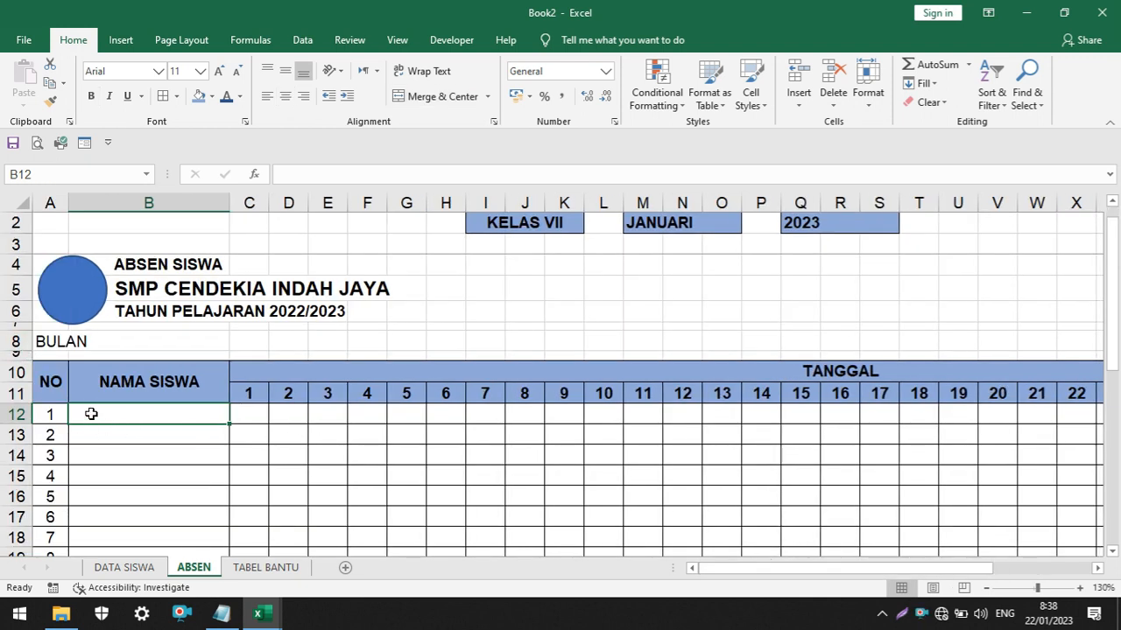
pyautogui.scroll(2, 92, 414)
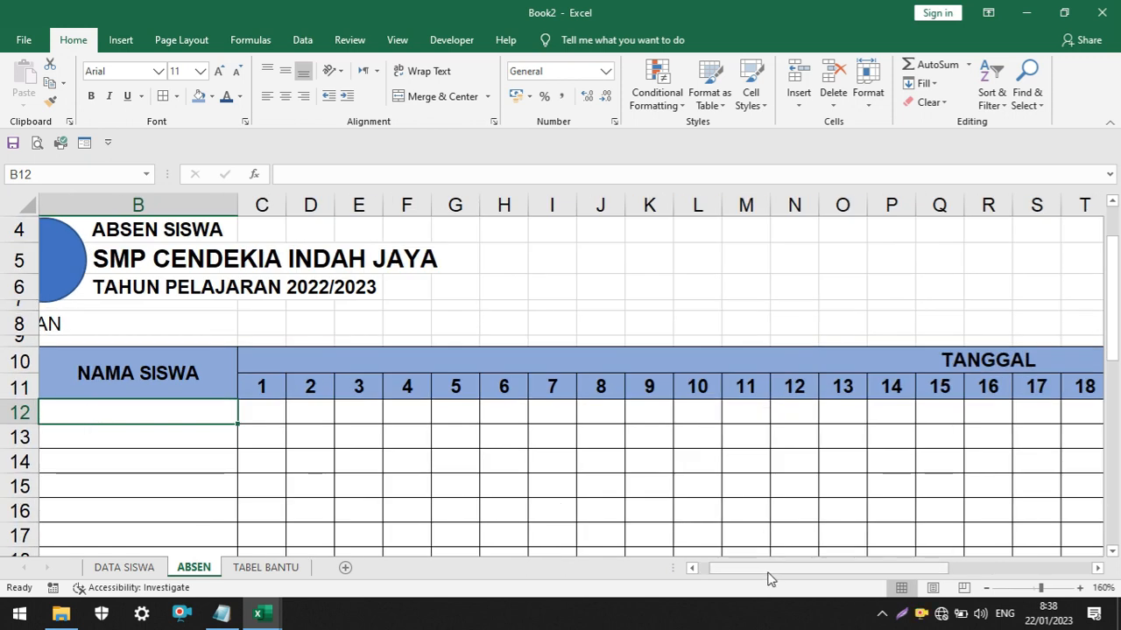
pyautogui.moveTo(770, 576); pyautogui.dragTo(753, 571)
pyautogui.scroll(1, 414, 407)
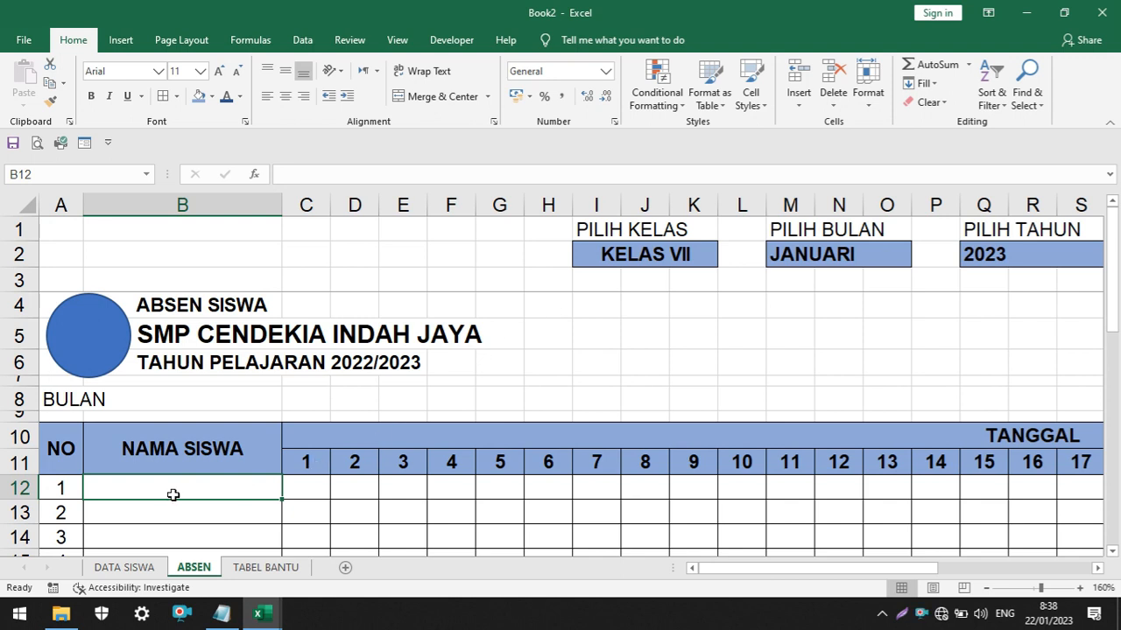
pyautogui.write('=')
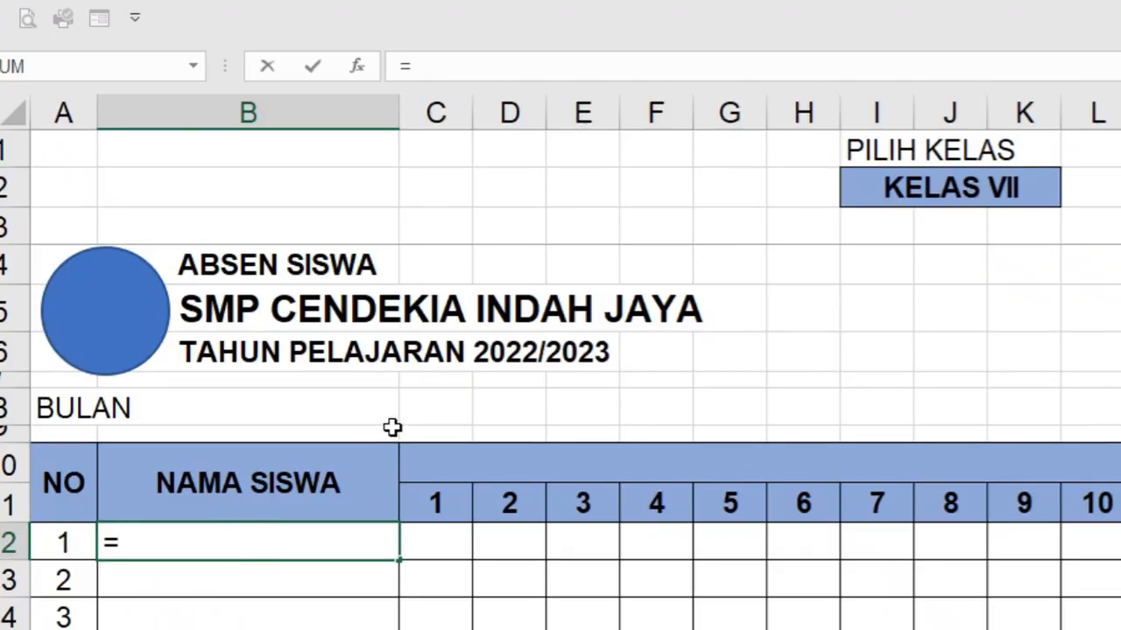
pyautogui.write('IF')
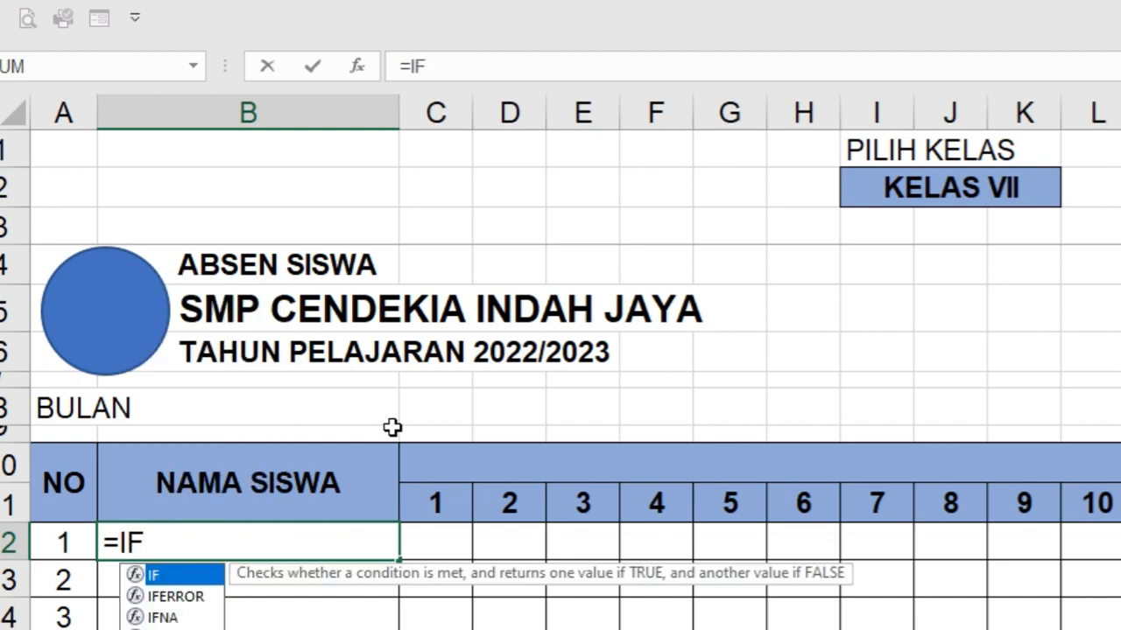
pyautogui.write('(')
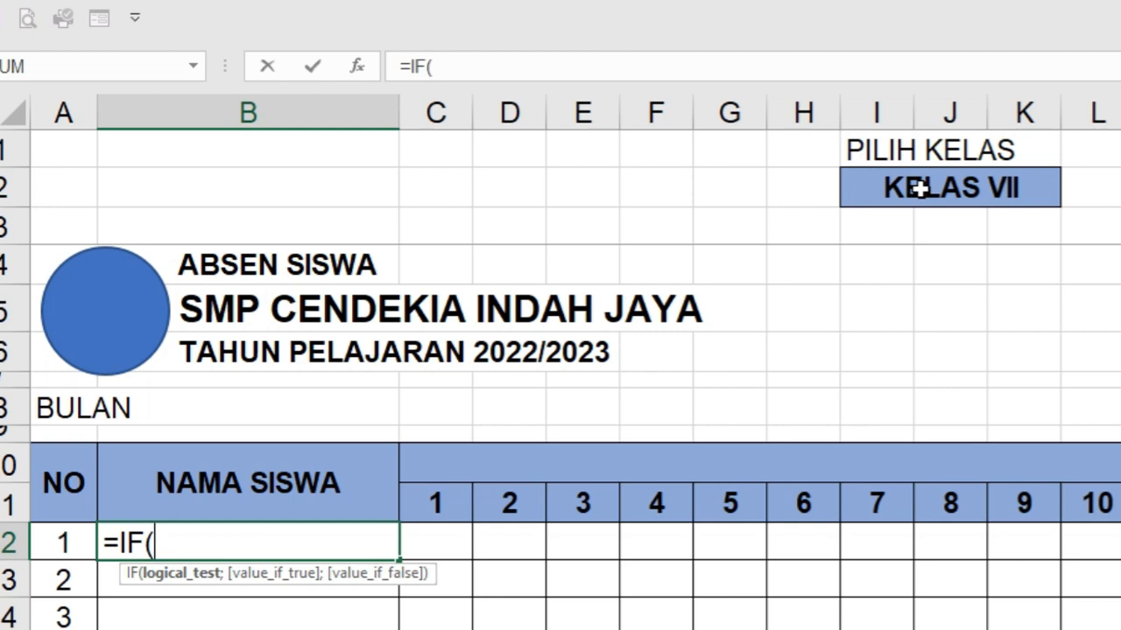
pyautogui.click(920, 188)
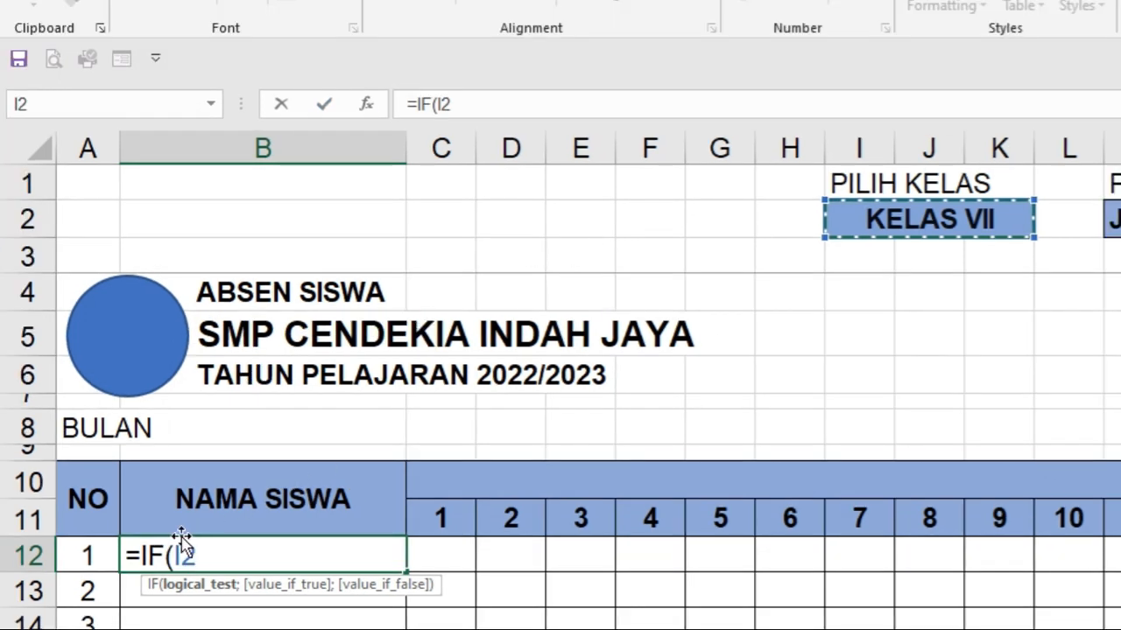
pyautogui.write('=')
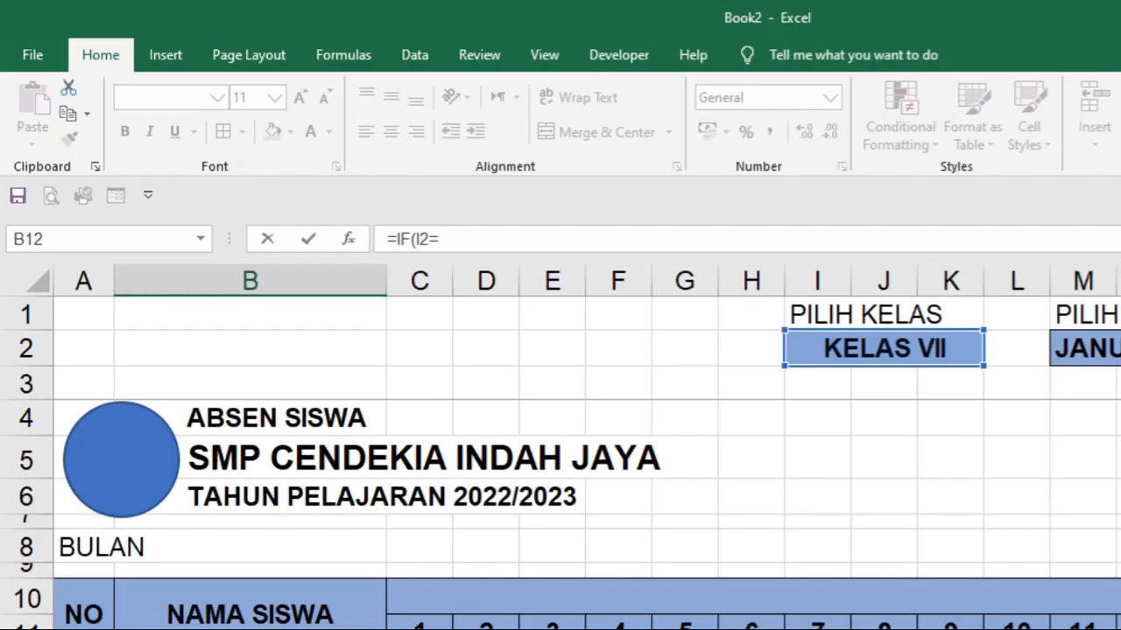
pyautogui.click(171, 629)
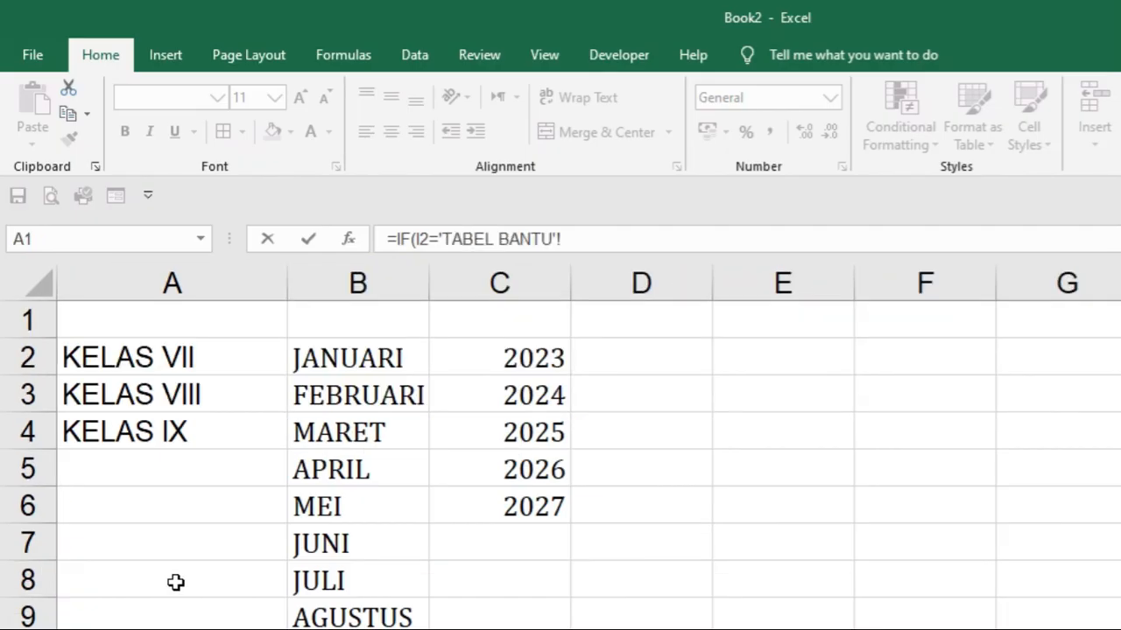
pyautogui.click(158, 366)
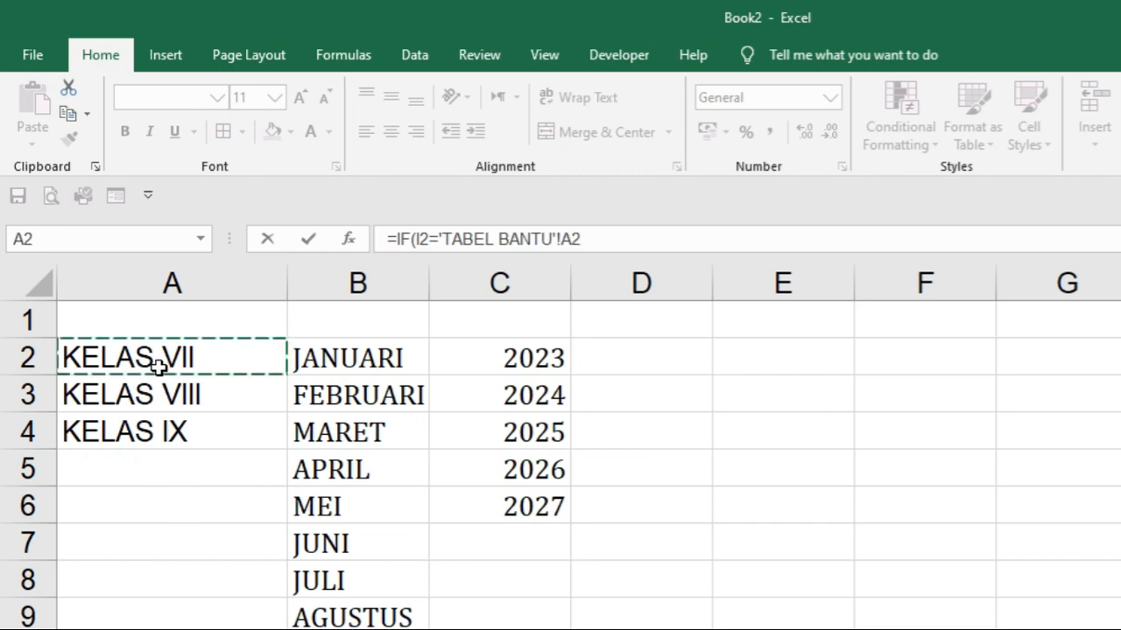
# Complete the B12 formula with 'DATA SISWA'!C3, the first KELAS VII student's name, as the value if true
pyautogui.click(603, 239)
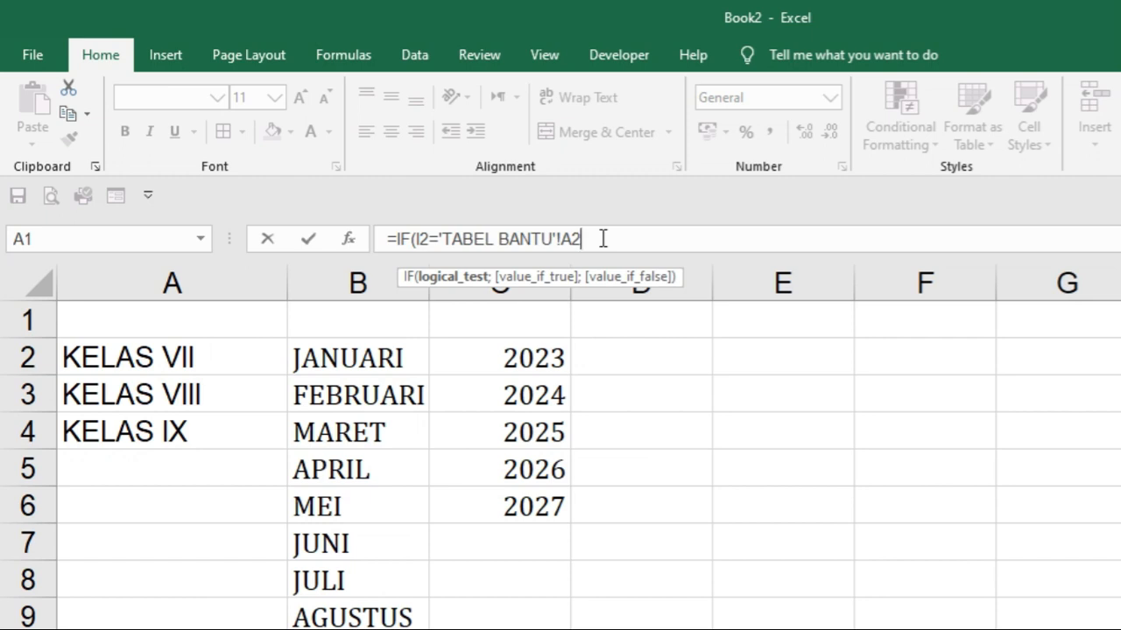
pyautogui.write(';')
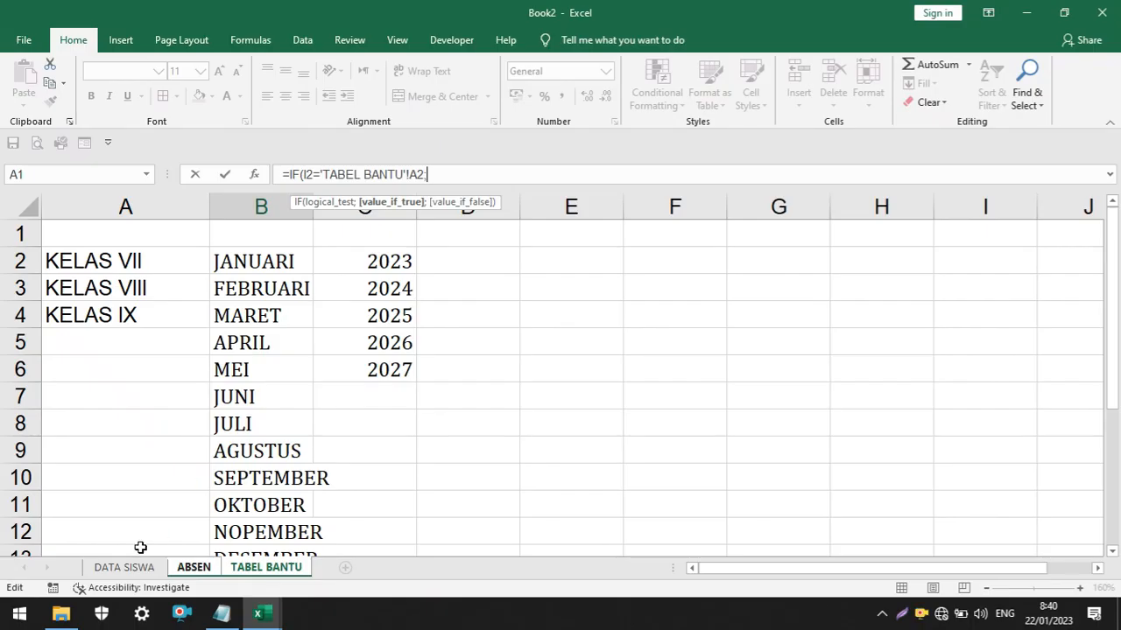
pyautogui.click(119, 570)
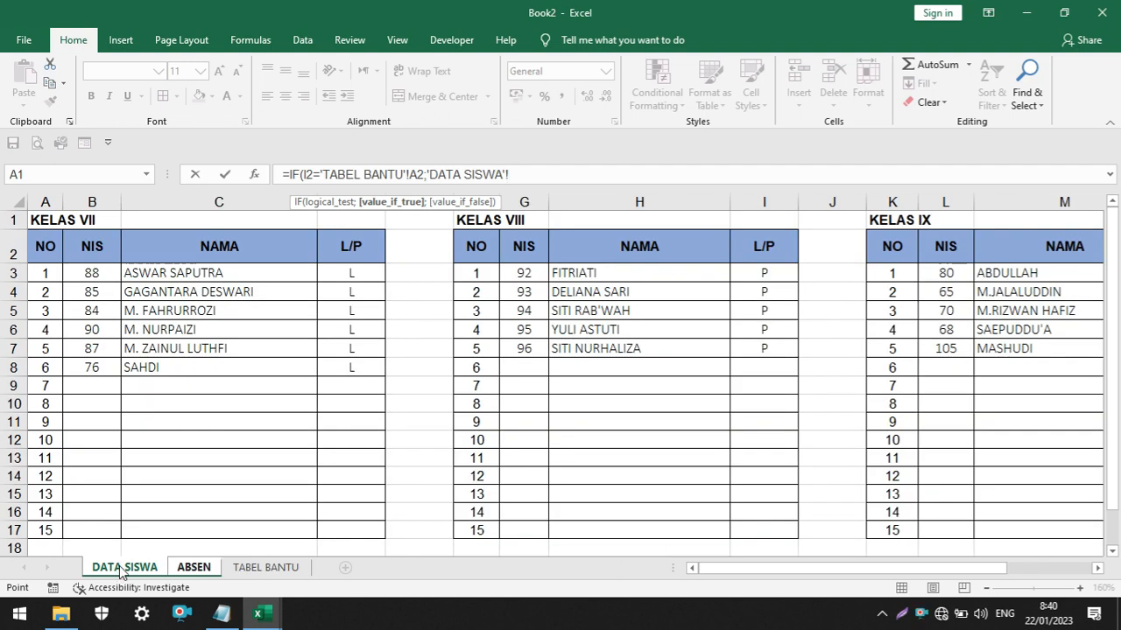
pyautogui.click(192, 275)
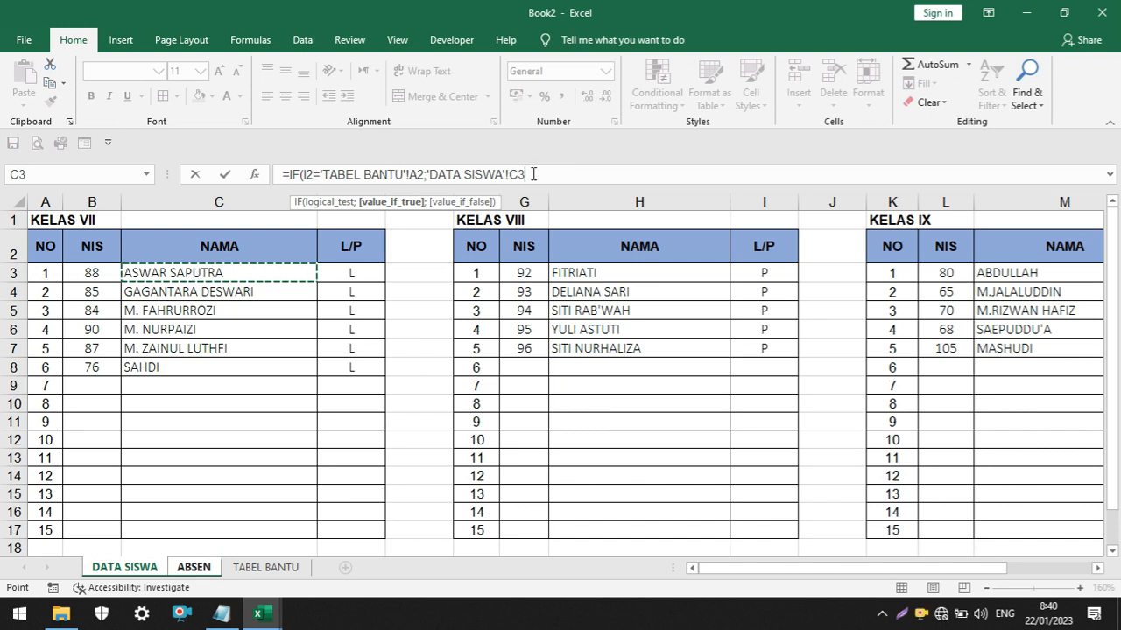
pyautogui.press('Return')
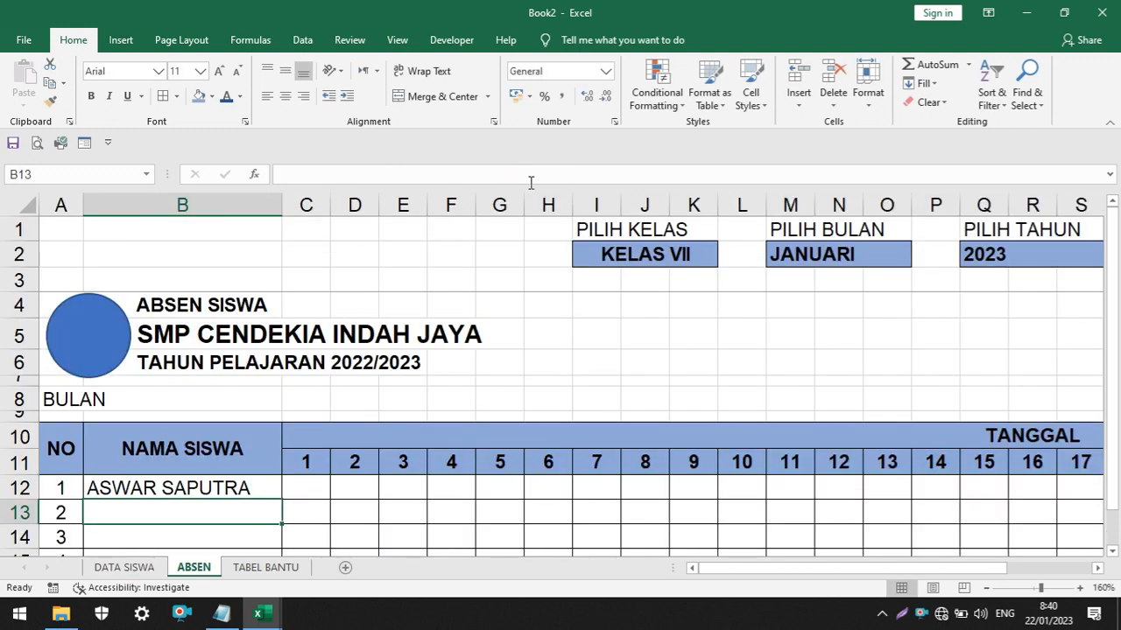
# Examine the B12 formula against the KELAS VII table on DATA SISWA and the class list on TABEL BANTU
pyautogui.click(145, 489)
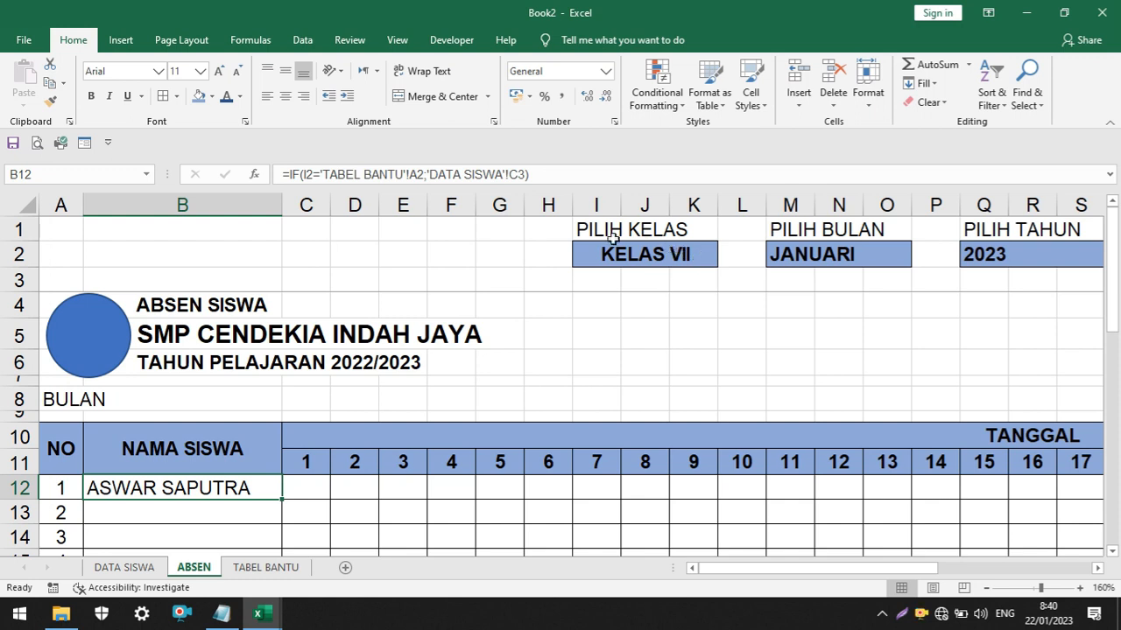
pyautogui.click(121, 569)
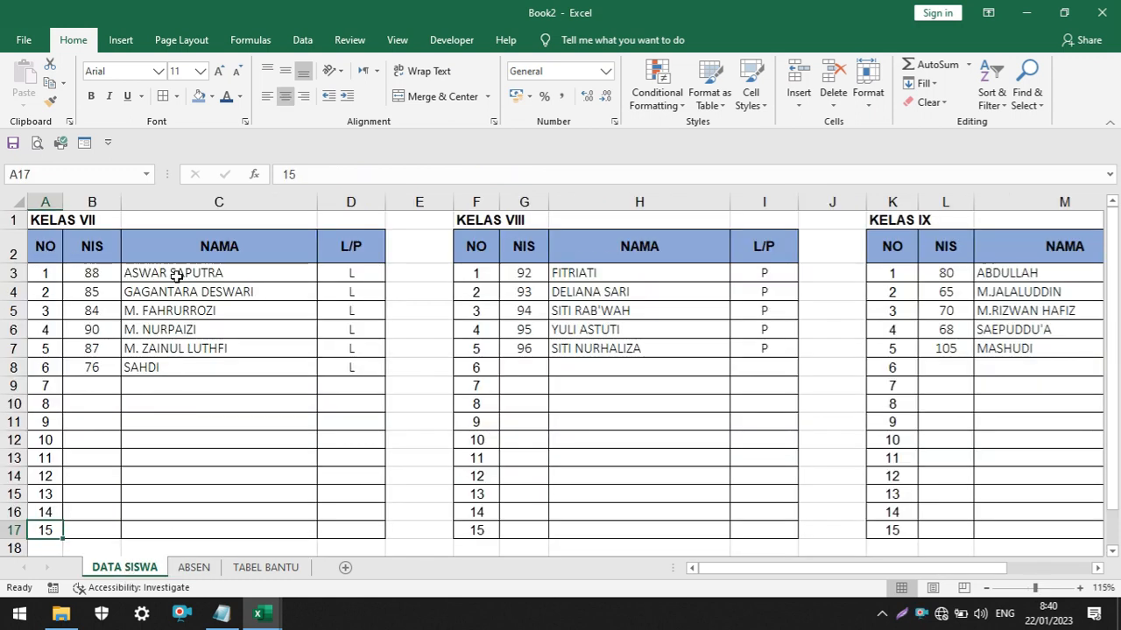
pyautogui.click(44, 221)
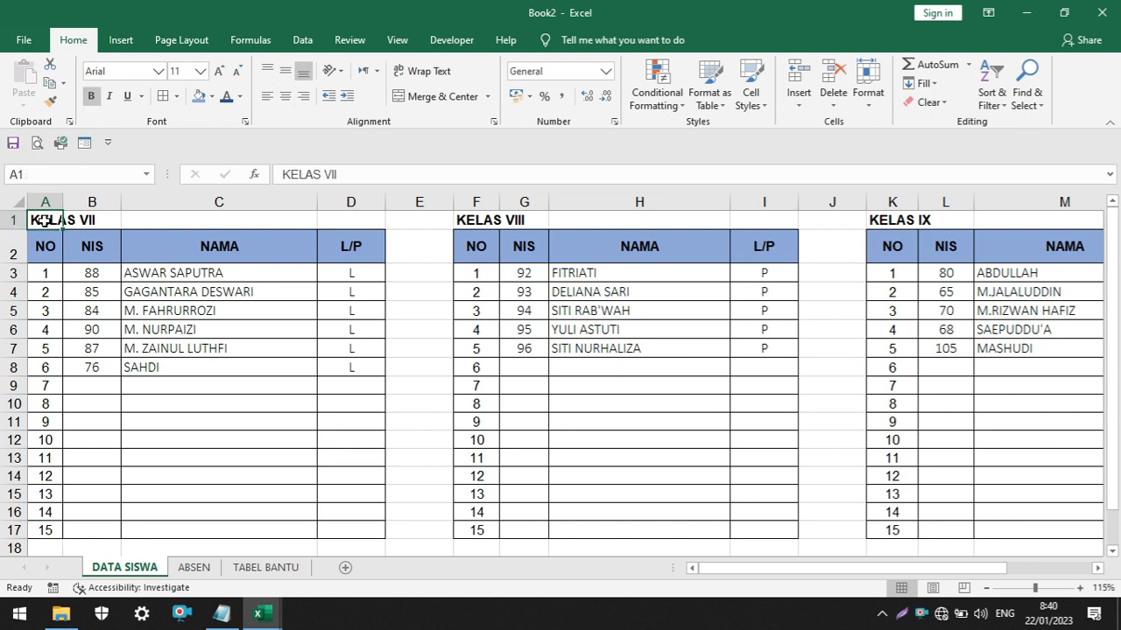
pyautogui.click(194, 568)
pyautogui.click(260, 569)
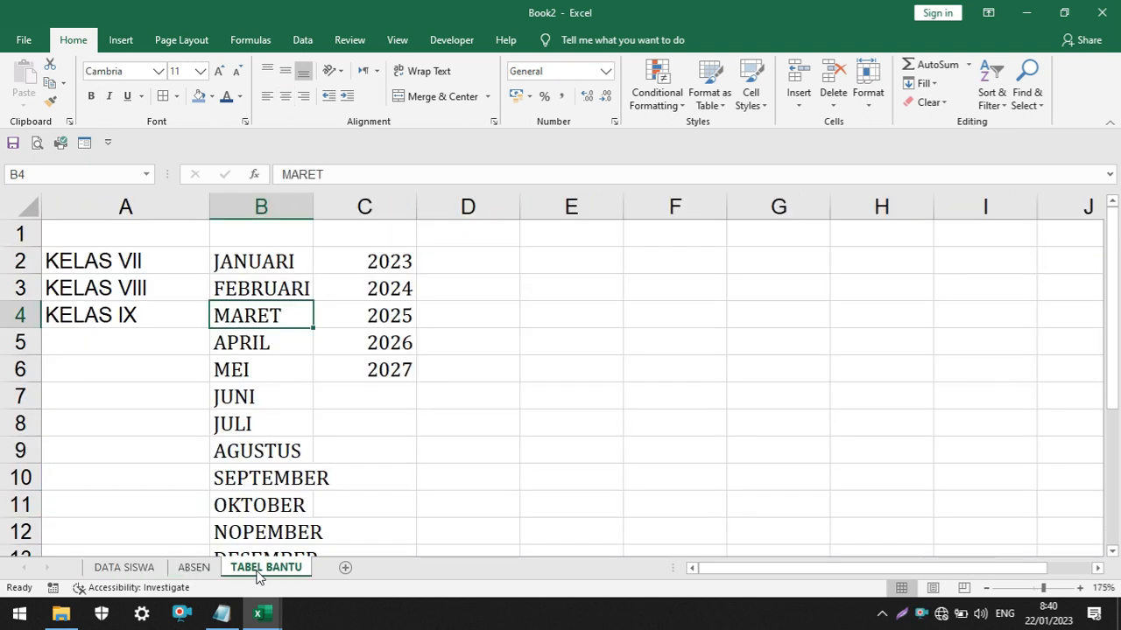
pyautogui.click(192, 568)
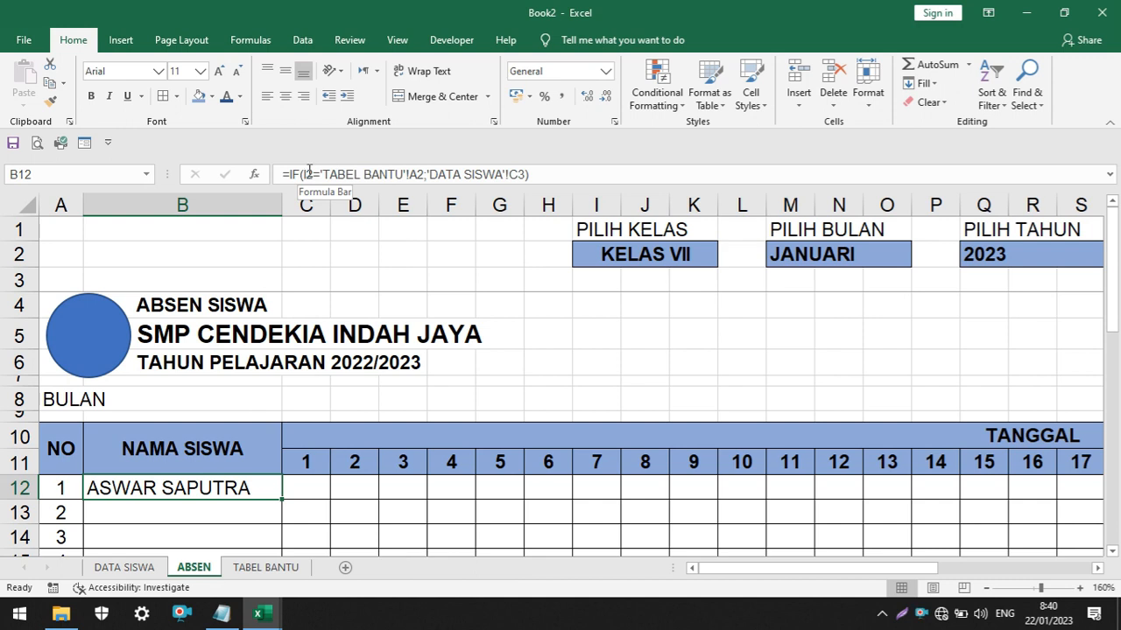
pyautogui.scroll(-1, 285, 412)
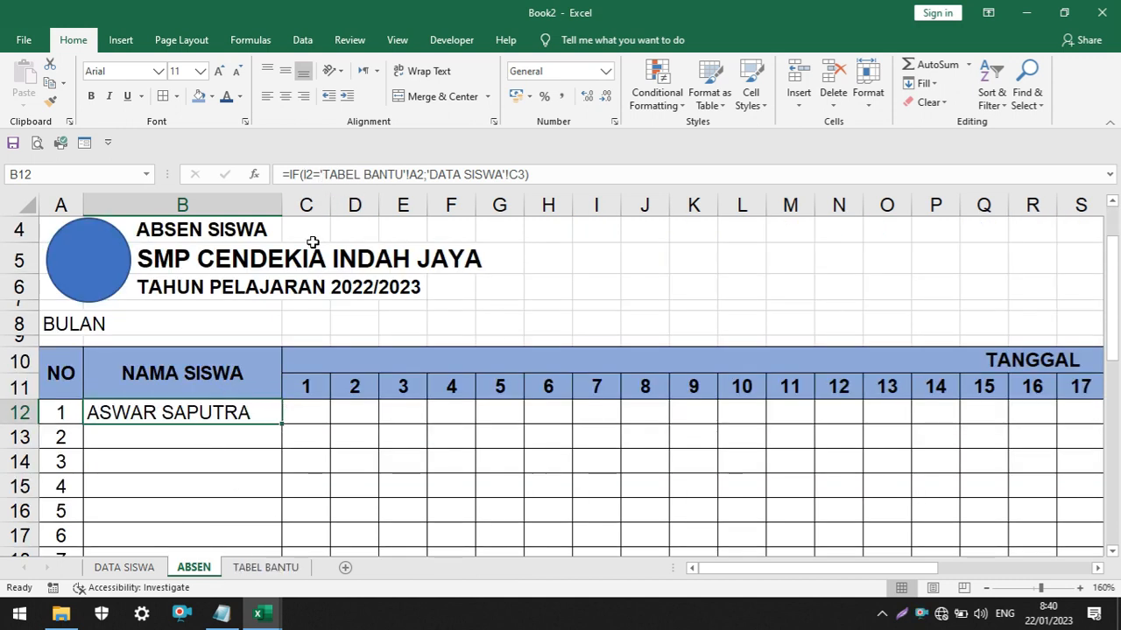
pyautogui.scroll(1, 530, 268)
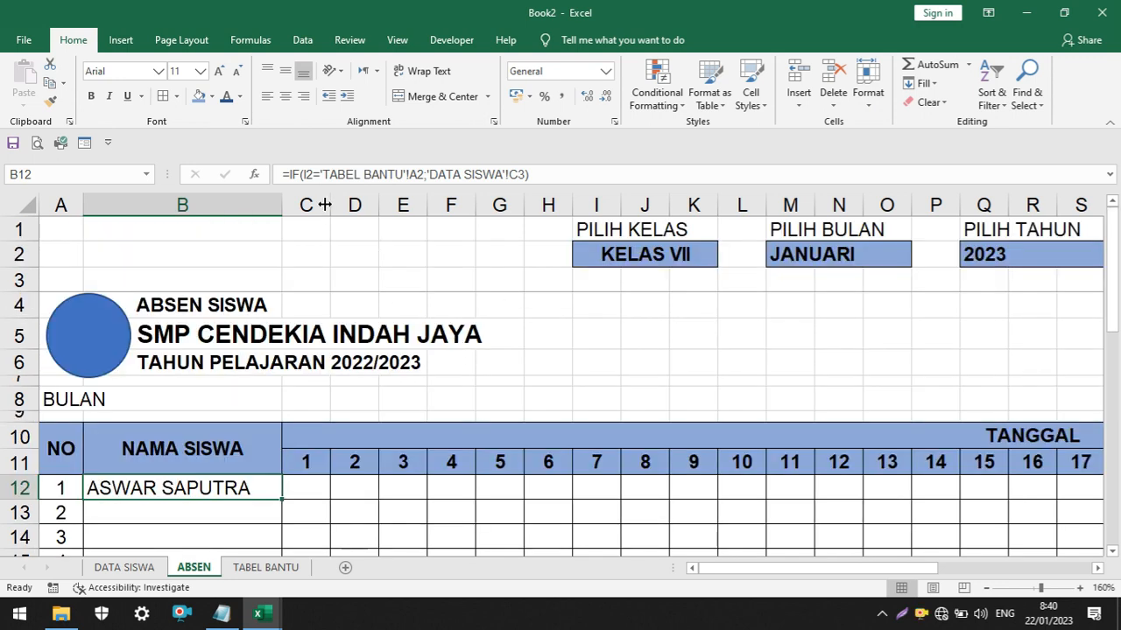
# Make the class references in the B12 formula absolute as $I$2 and 'TABEL BANTU'!$A$2, leaving 'DATA SISWA'!C3 relative
pyautogui.click(306, 176)
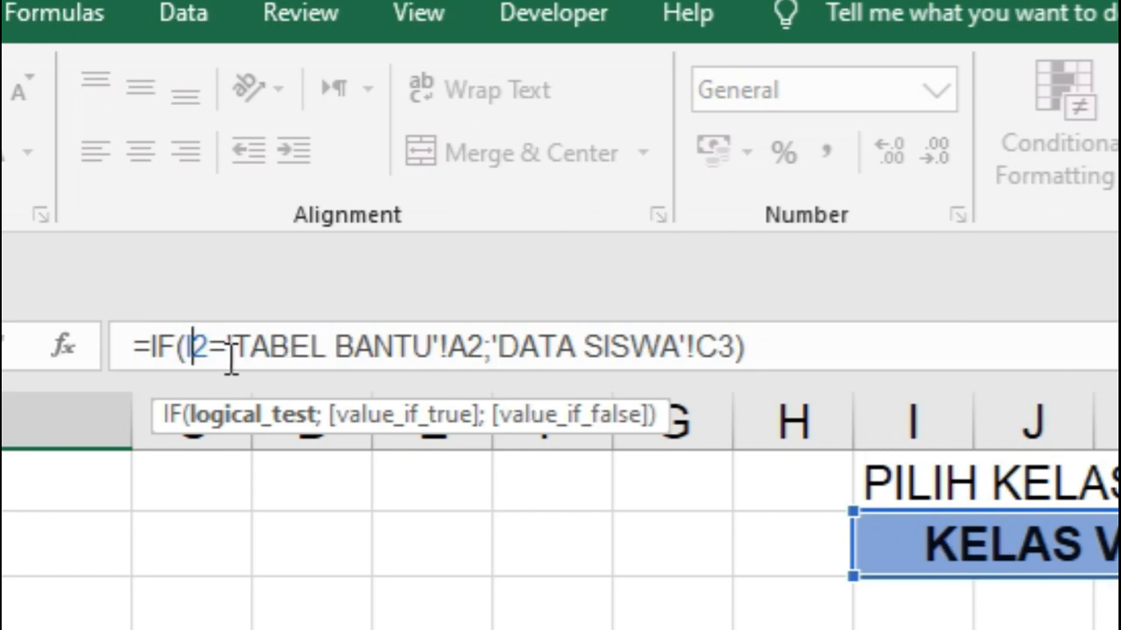
pyautogui.write('$')
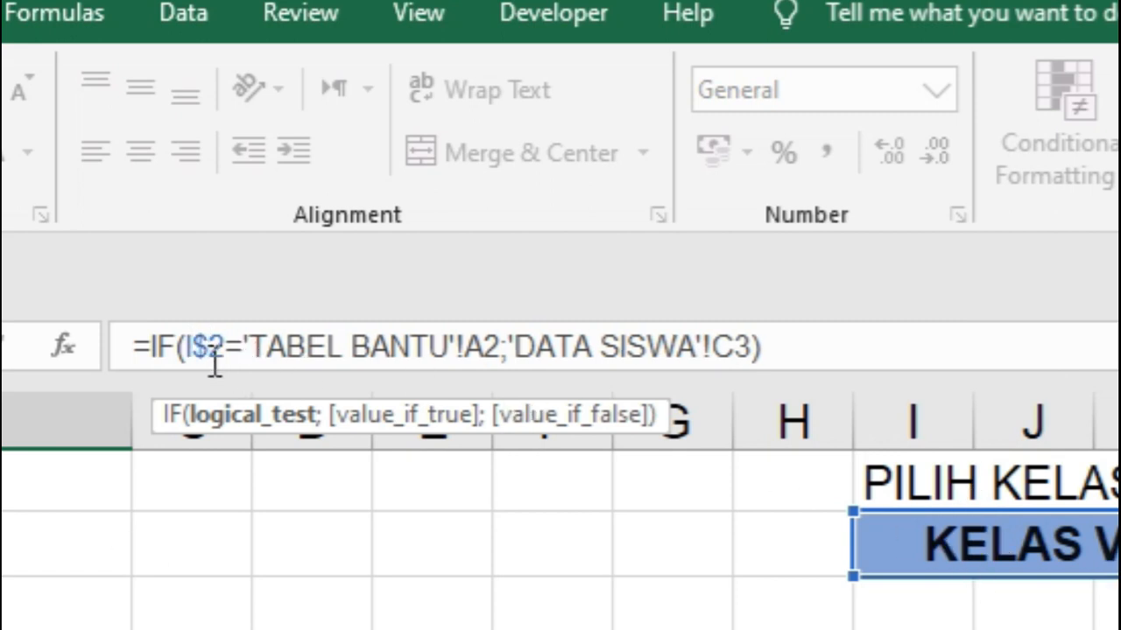
pyautogui.click(189, 350)
pyautogui.write('$')
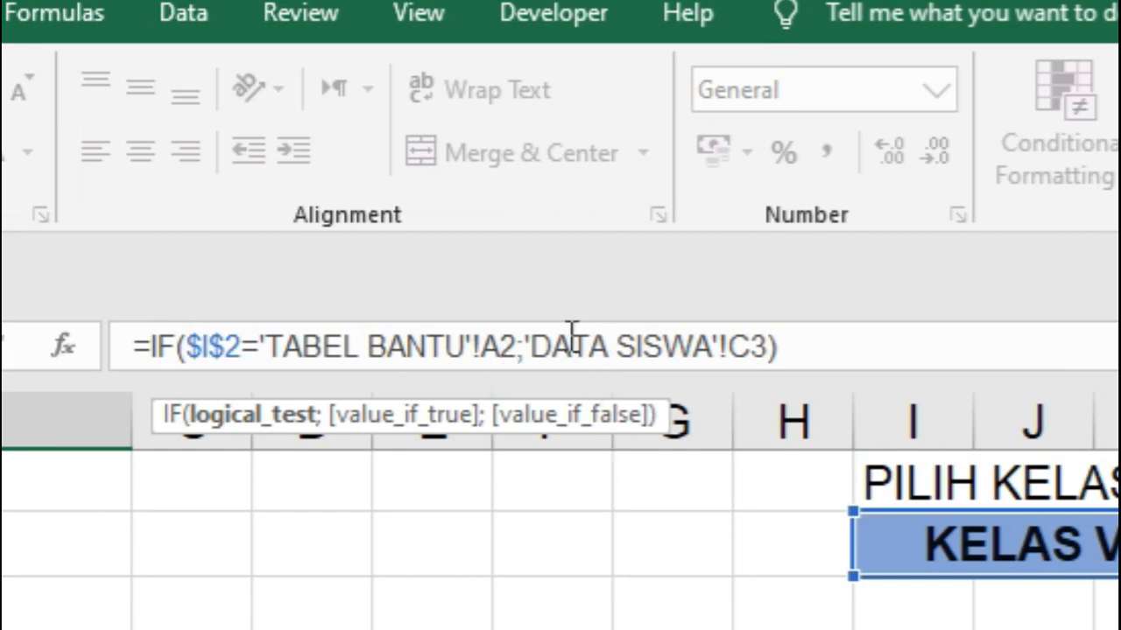
pyautogui.click(504, 332)
pyautogui.write('$')
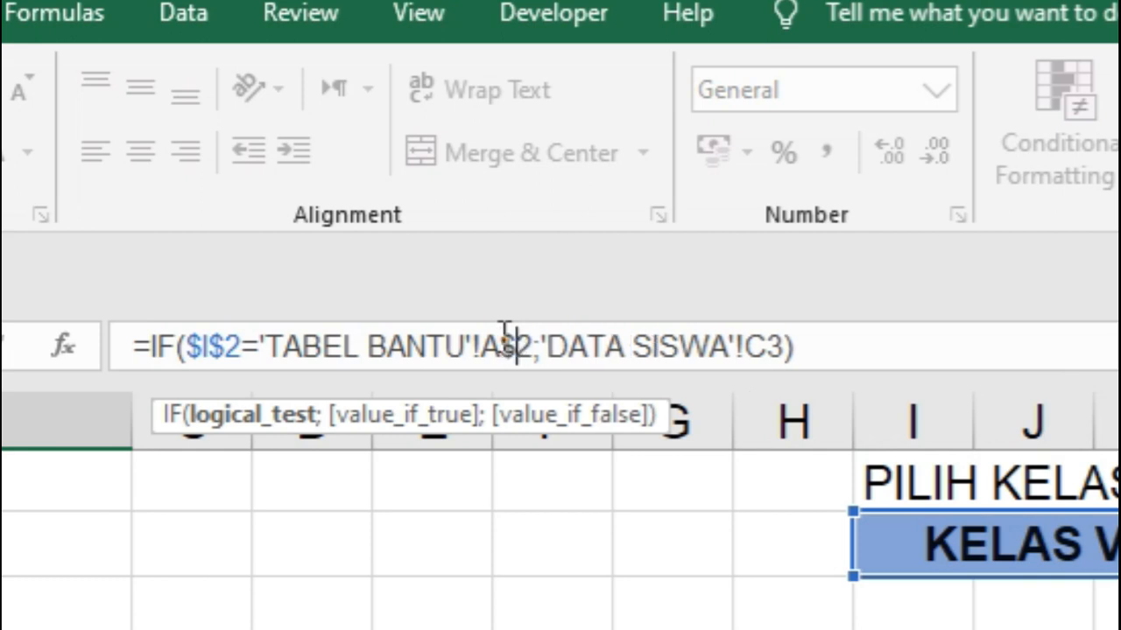
pyautogui.click(481, 347)
pyautogui.write('$')
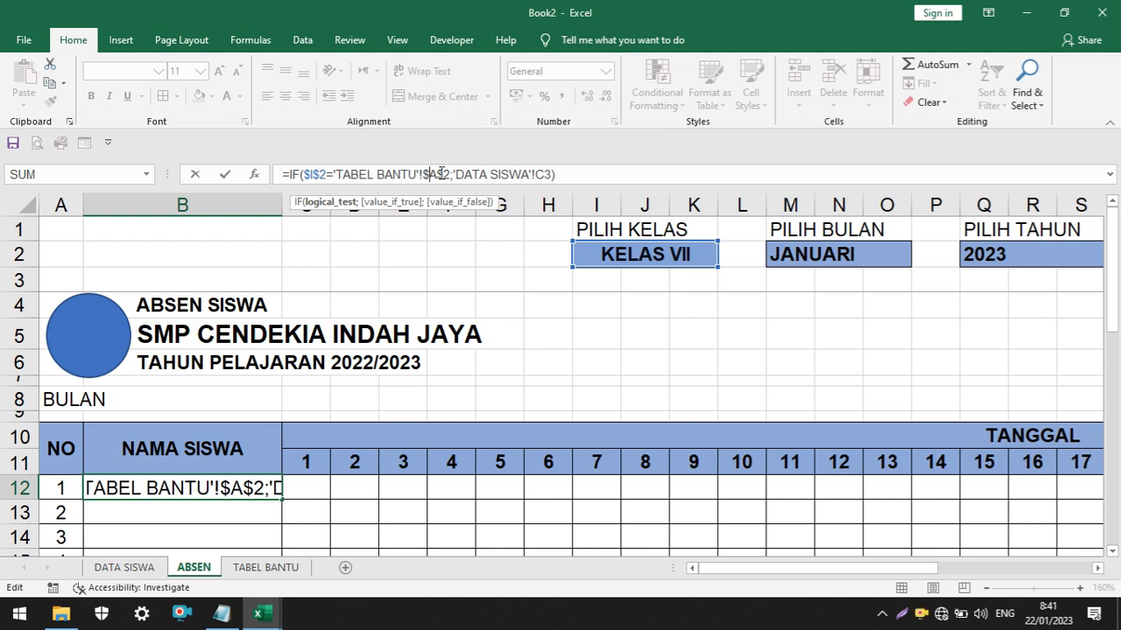
# Nest a second IF as the value if false in the B12 formula, testing whether I2 equals KELAS VIII in 'TABEL BANTU'!A3
pyautogui.moveTo(457, 172); pyautogui.dragTo(553, 174)
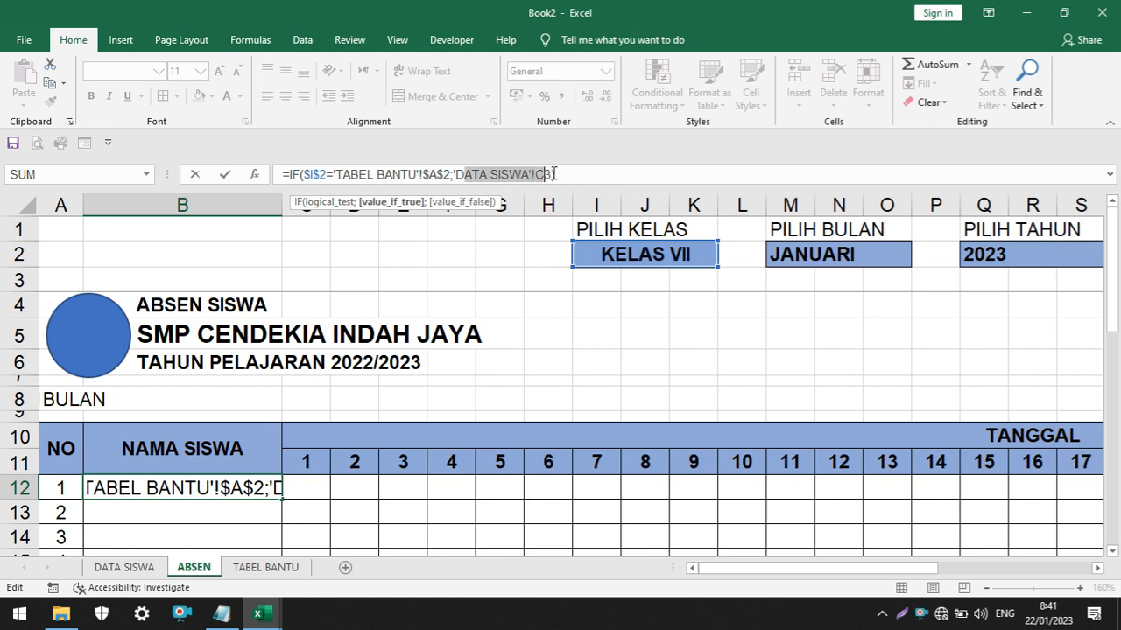
pyautogui.click(550, 174)
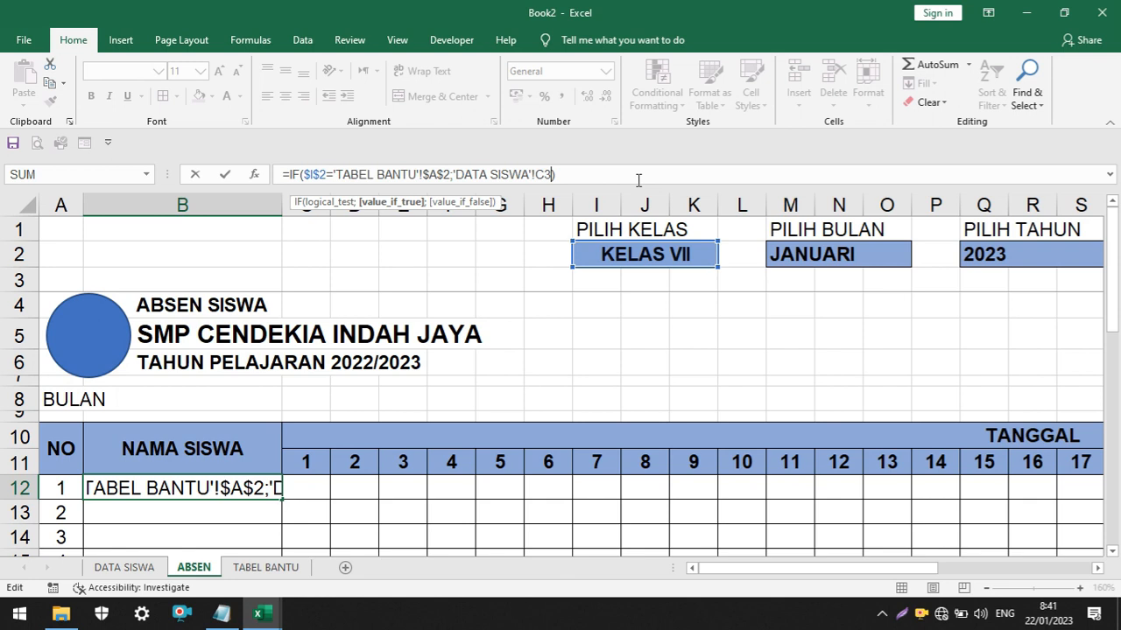
pyautogui.write(';')
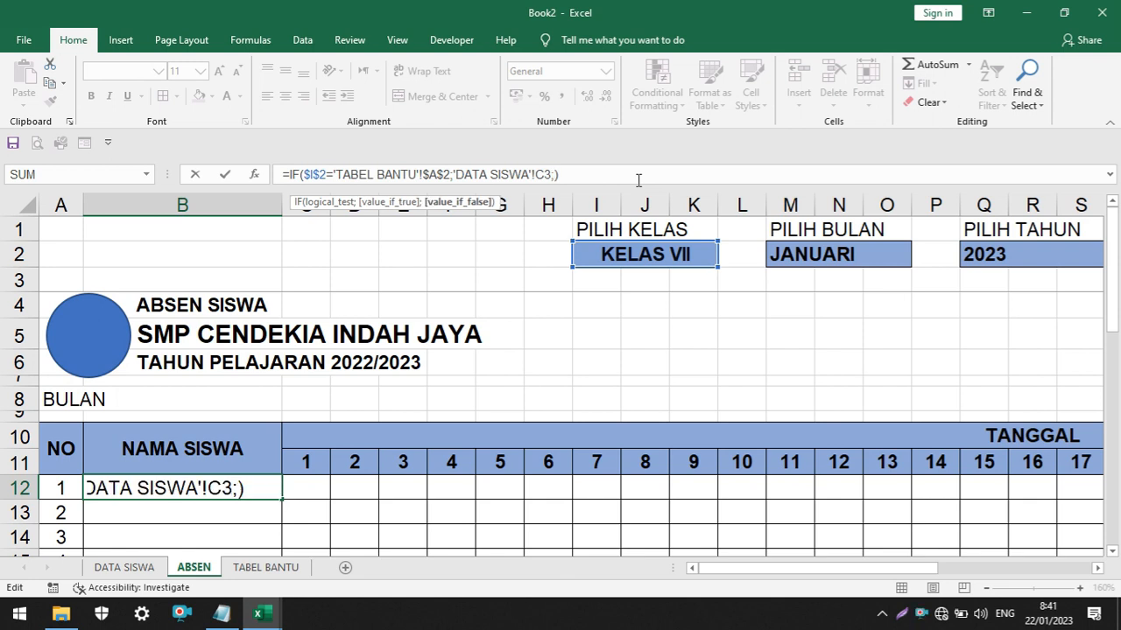
pyautogui.write('IF')
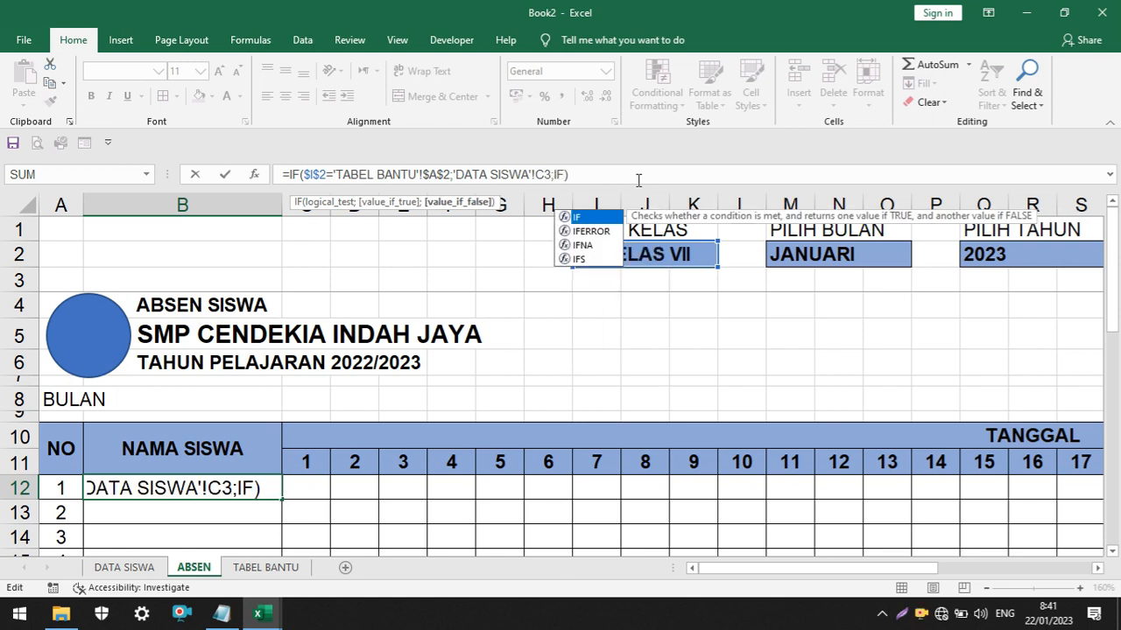
pyautogui.write('(')
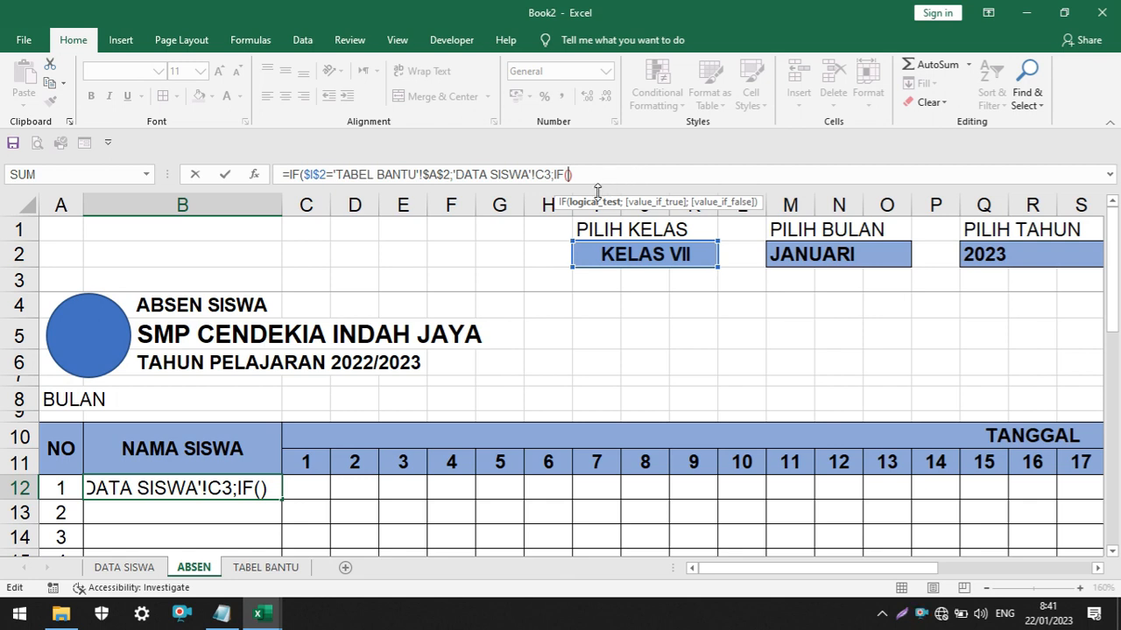
pyautogui.click(617, 255)
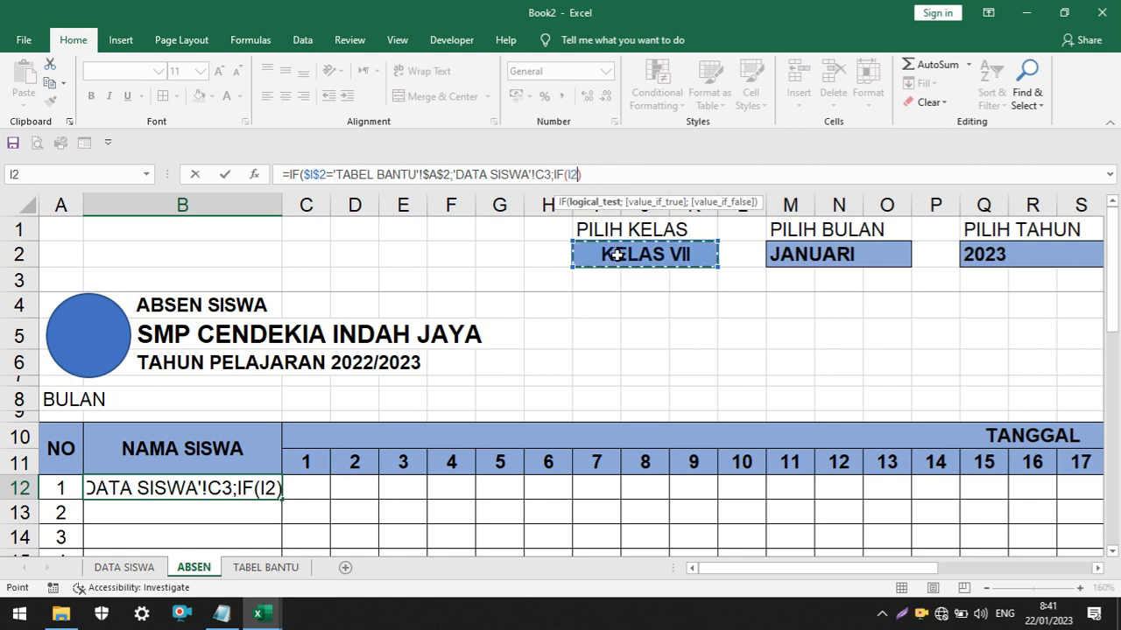
pyautogui.write('=')
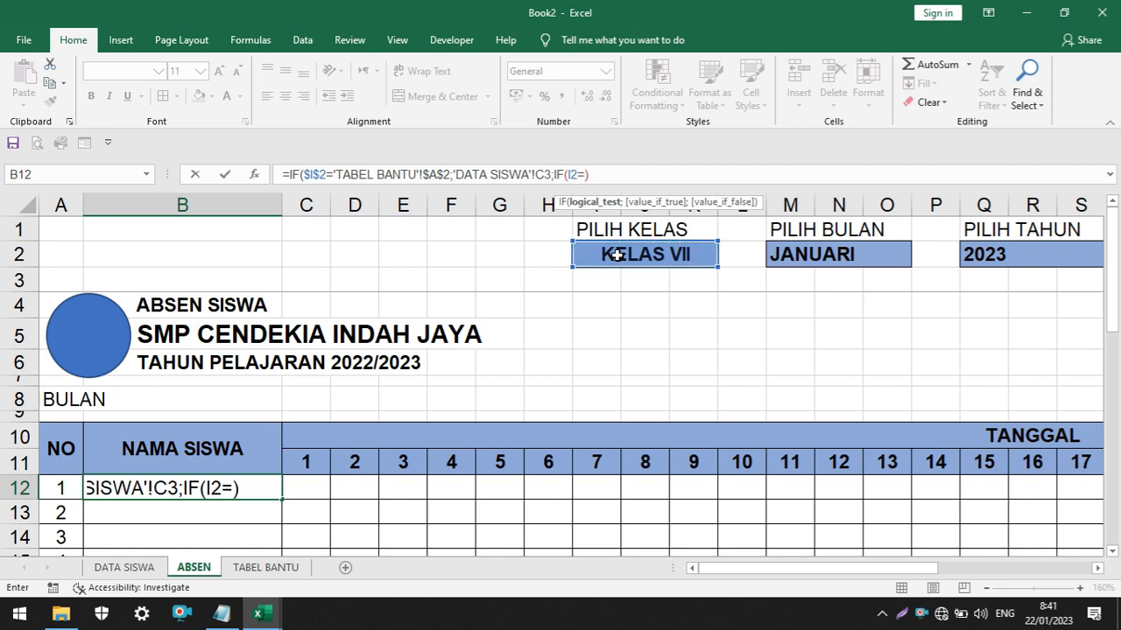
pyautogui.click(260, 573)
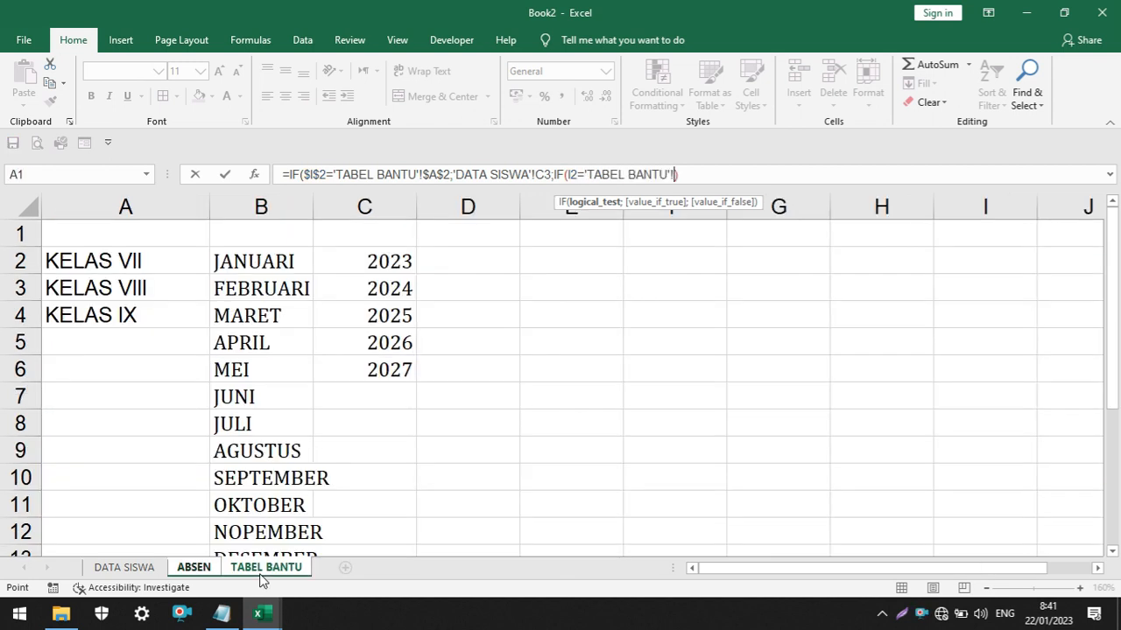
pyautogui.click(134, 289)
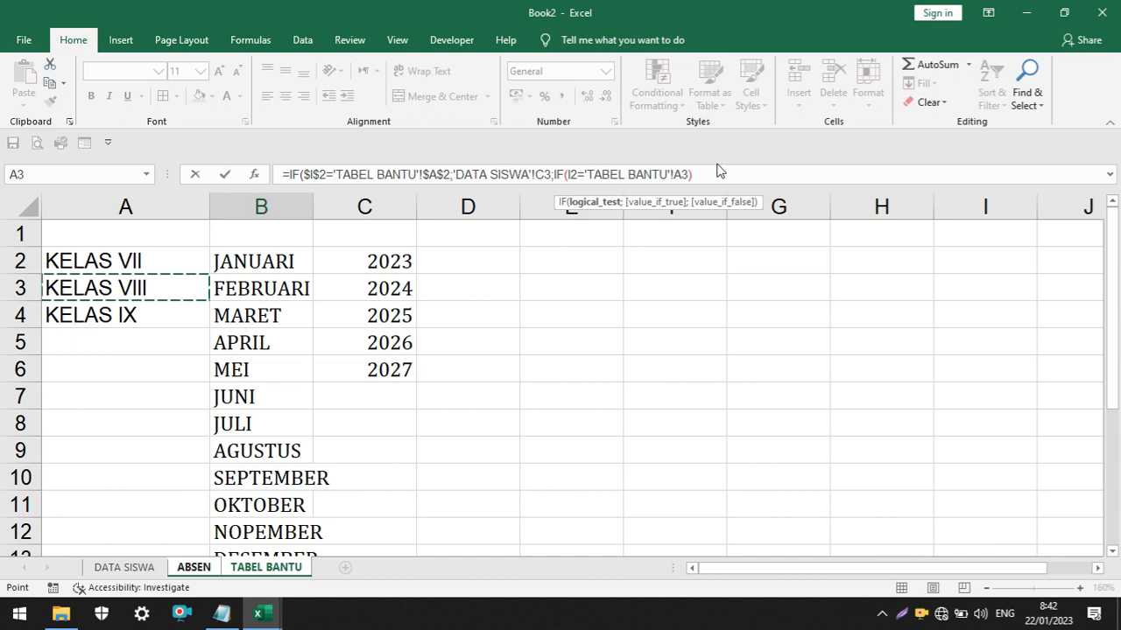
# Add 'DATA SISWA'!H3, the first KELAS VIII student's name, as the nested IF's value if true
pyautogui.write(';')
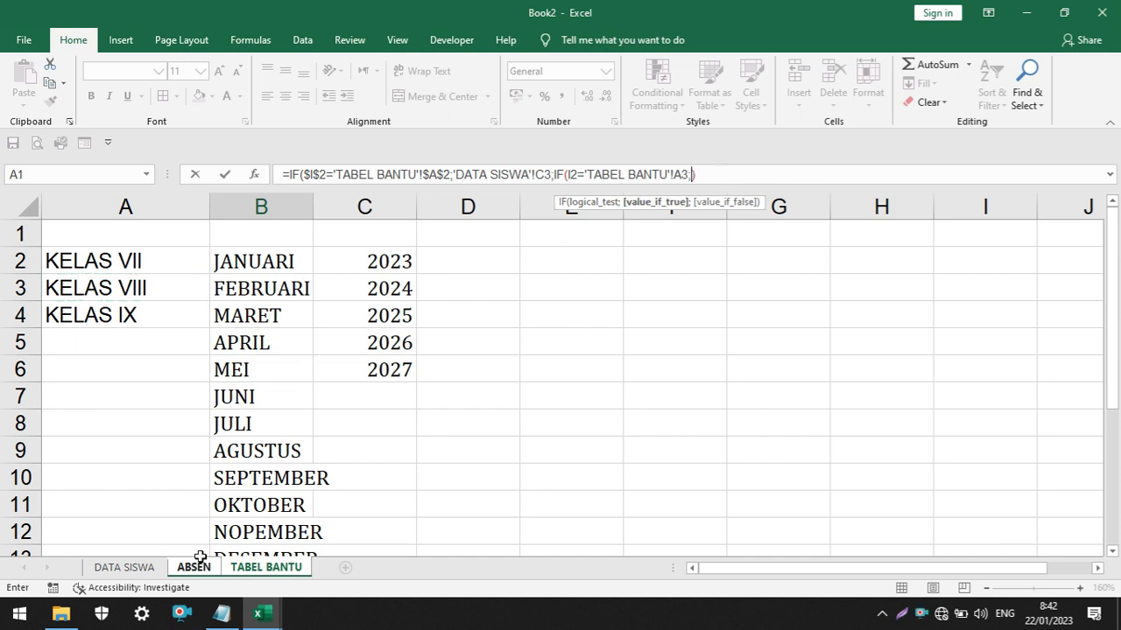
pyautogui.click(126, 568)
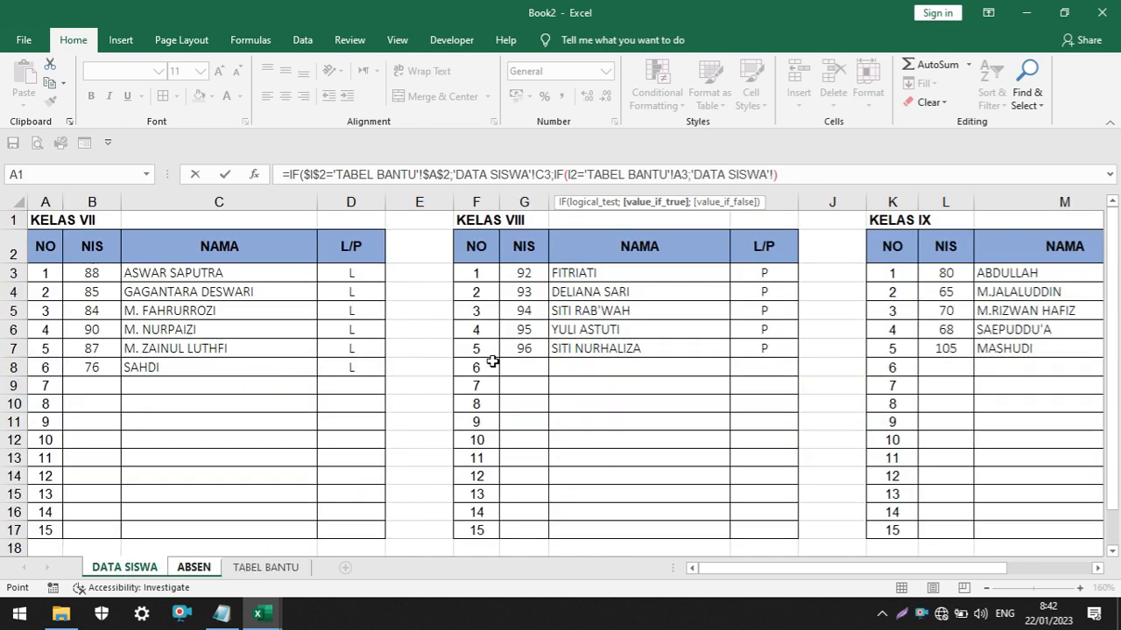
pyautogui.click(584, 273)
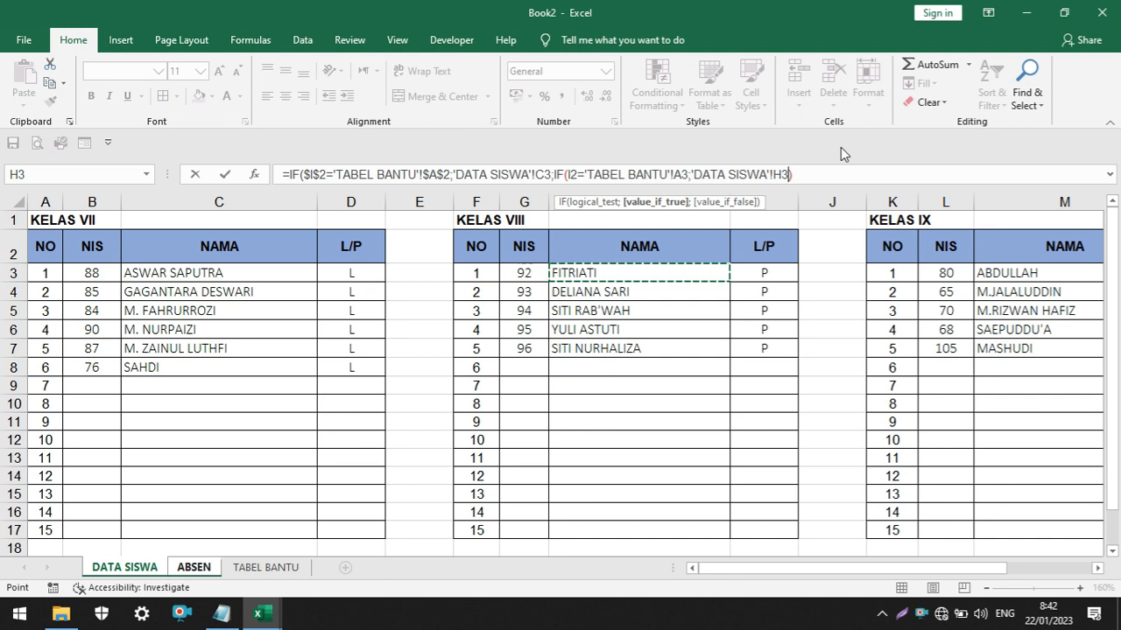
# Make the class references in the B12 formula's second IF absolute as $I$2 and 'TABEL BANTU'!$A$3, leaving 'DATA SISWA'!H3 relative
pyautogui.write(';')
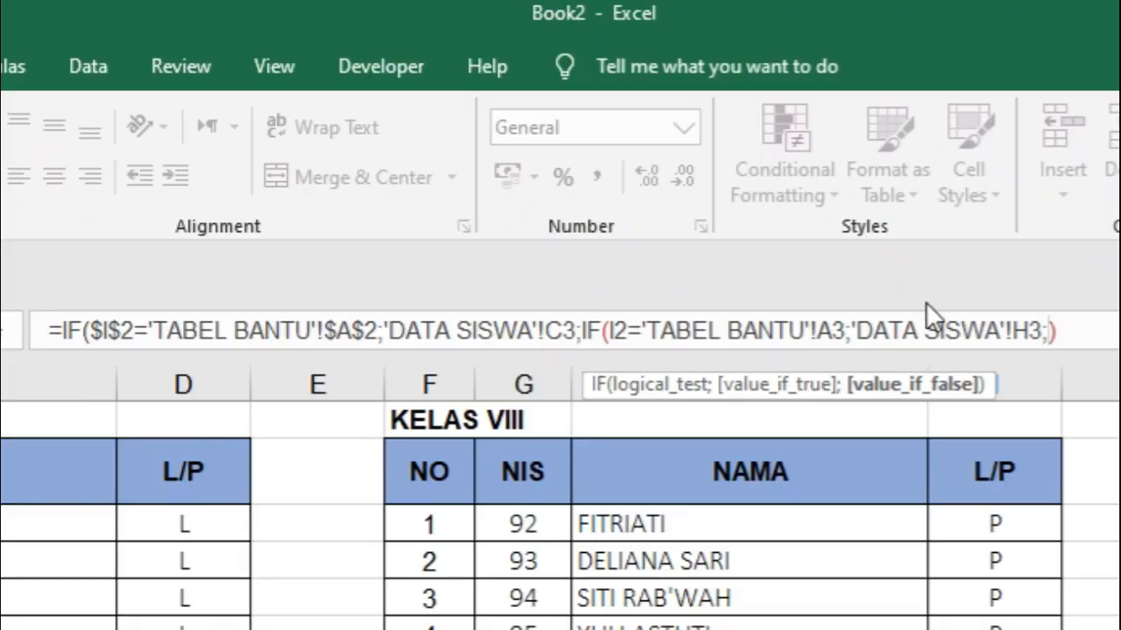
pyautogui.click(610, 325)
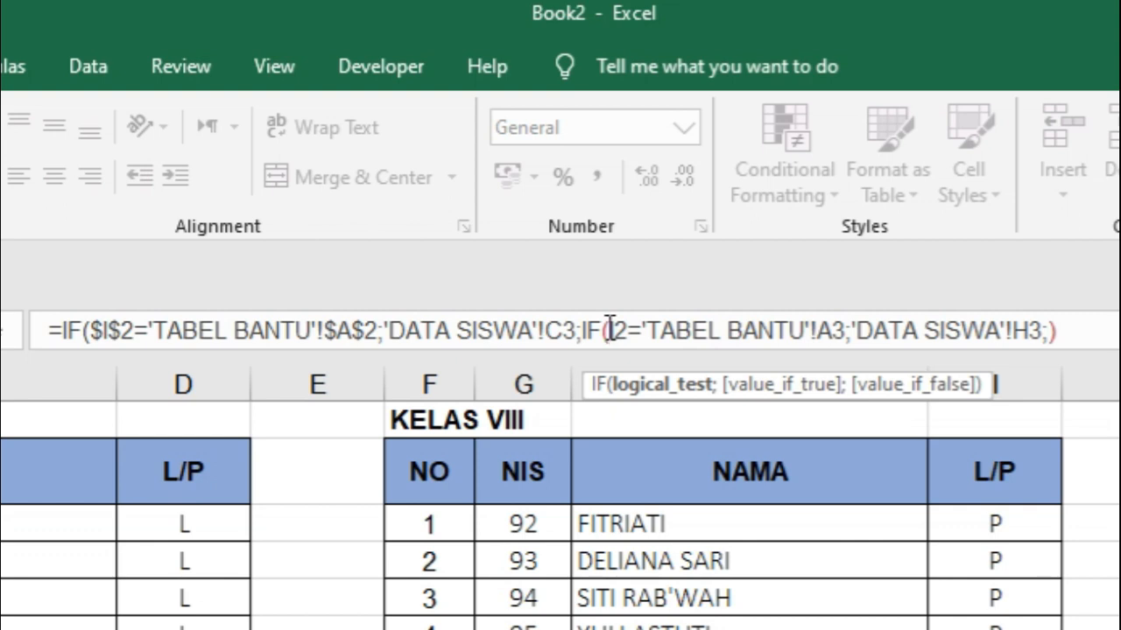
pyautogui.write('$')
pyautogui.click(632, 325)
pyautogui.write('$I$')
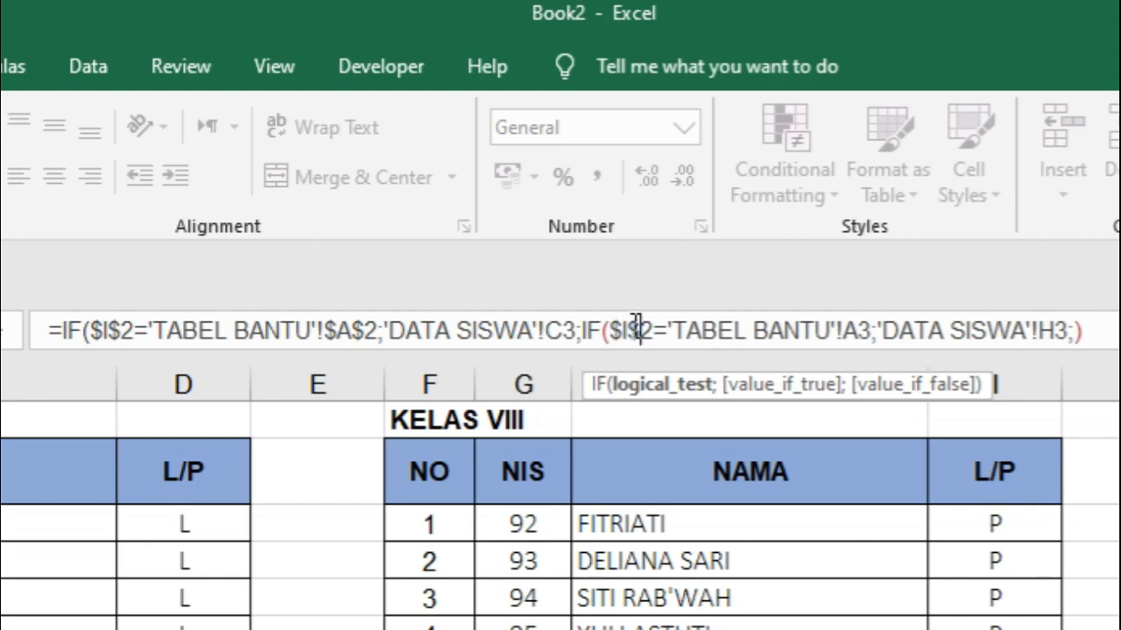
pyautogui.click(846, 331)
pyautogui.write('$')
pyautogui.click(871, 331)
pyautogui.write('$A$')
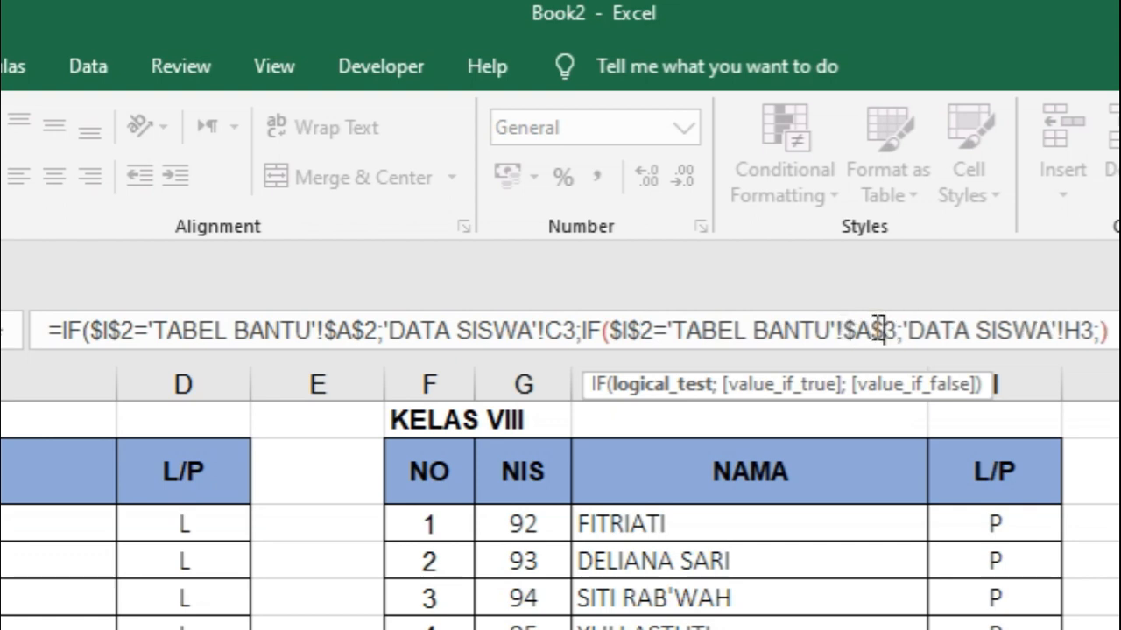
# Nest a third IF as the second IF's value if false, testing whether I2 equals KELAS IX in 'TABEL BANTU'!A4
pyautogui.click(1100, 329)
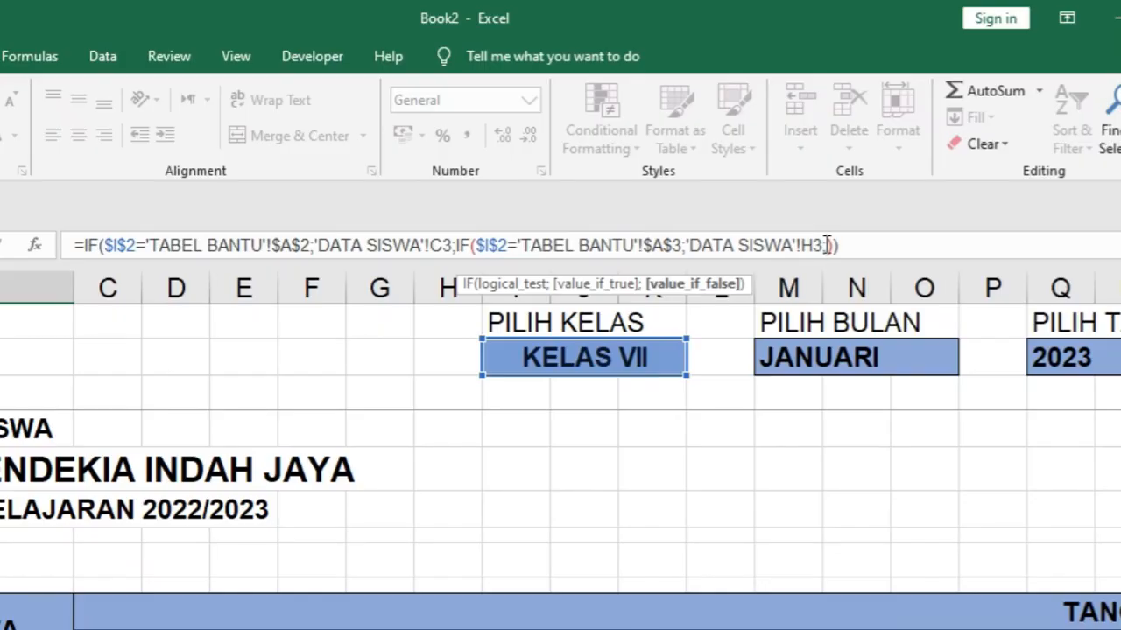
pyautogui.write(';')
pyautogui.write('IF')
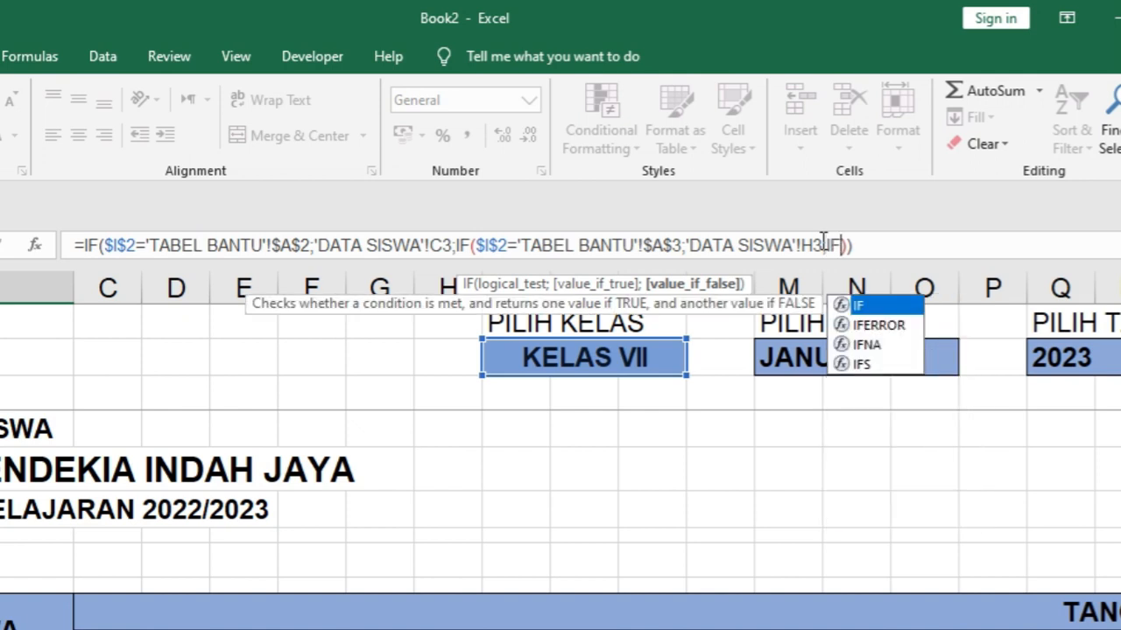
pyautogui.write('(')
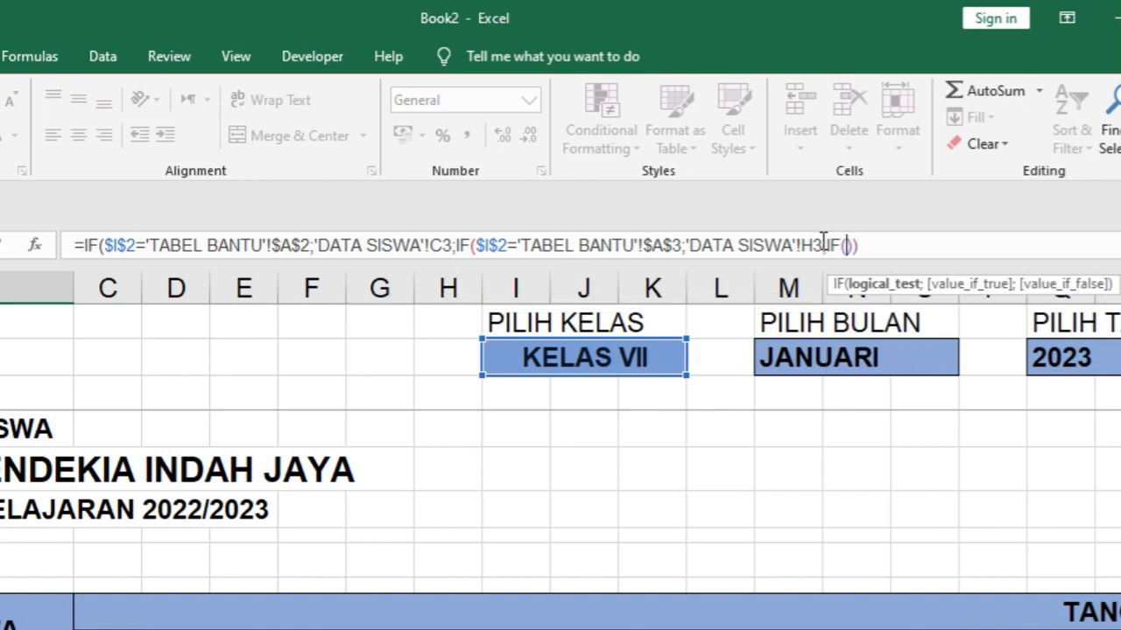
pyautogui.click(560, 359)
pyautogui.write('=')
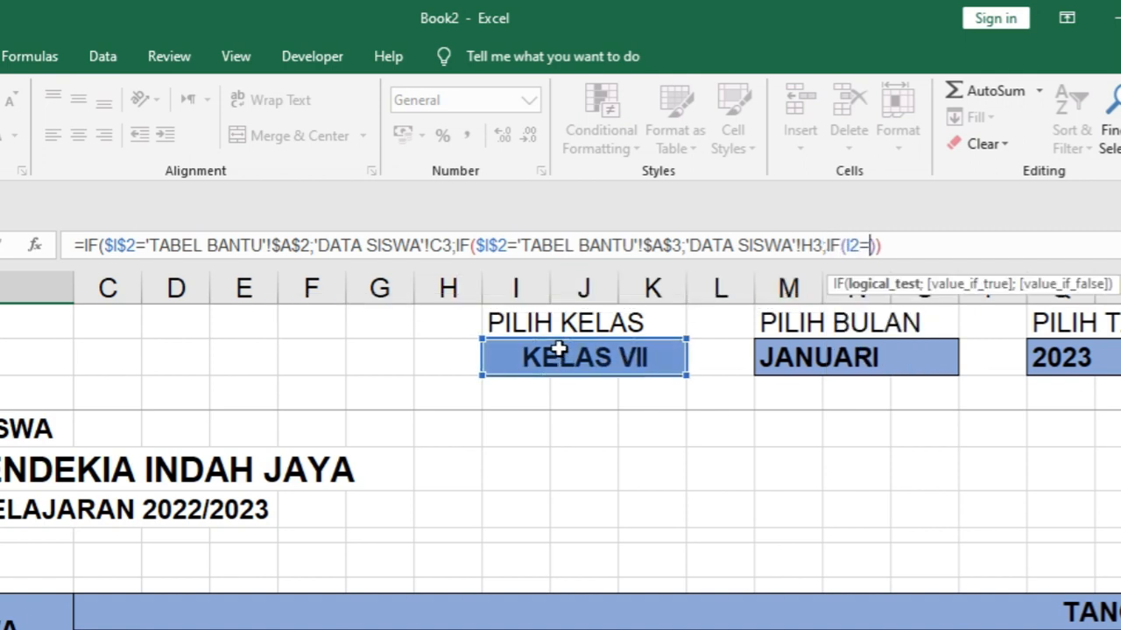
pyautogui.hotkey('ctrl', 'pageup')
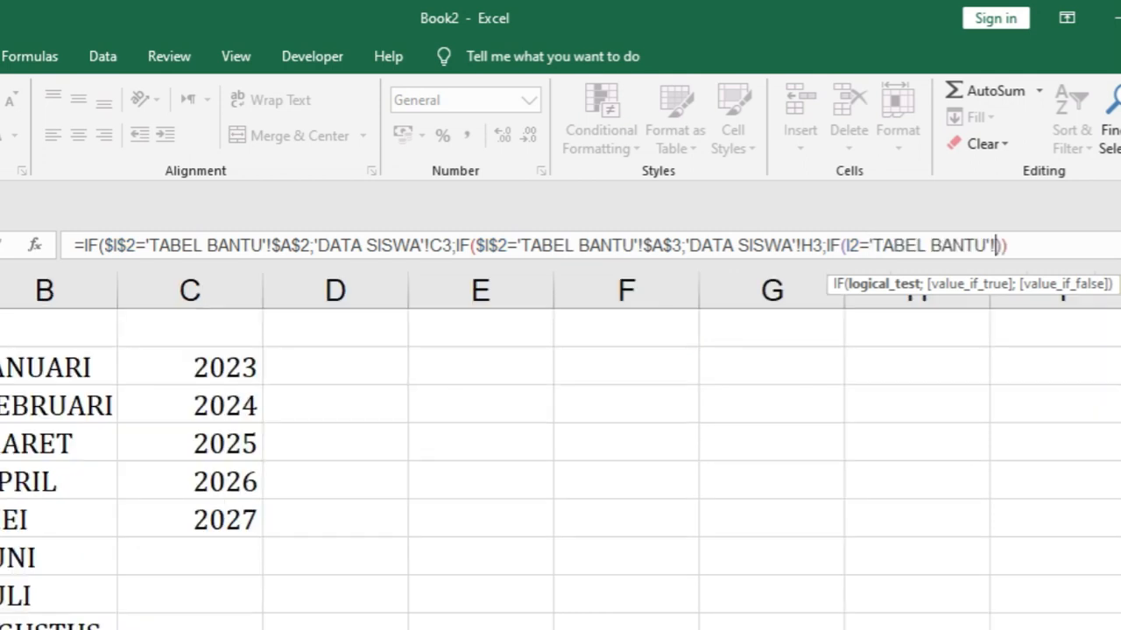
pyautogui.write('A4;')
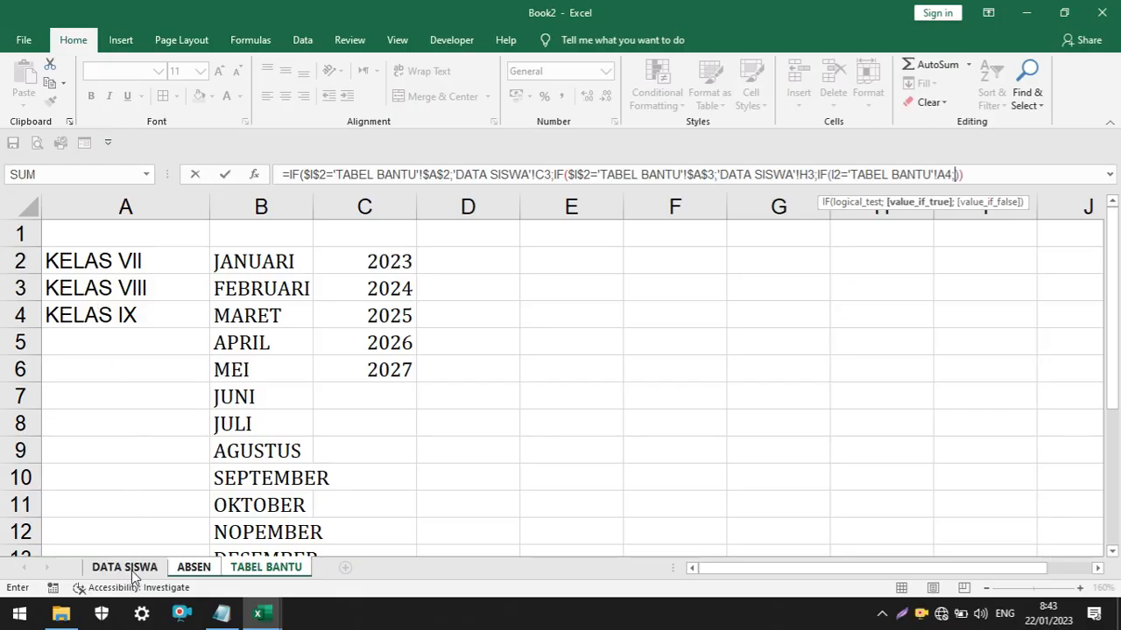
# Add 'DATA SISWA'!M3, the first KELAS IX student's name, as the third IF's value if true
pyautogui.click(123, 567)
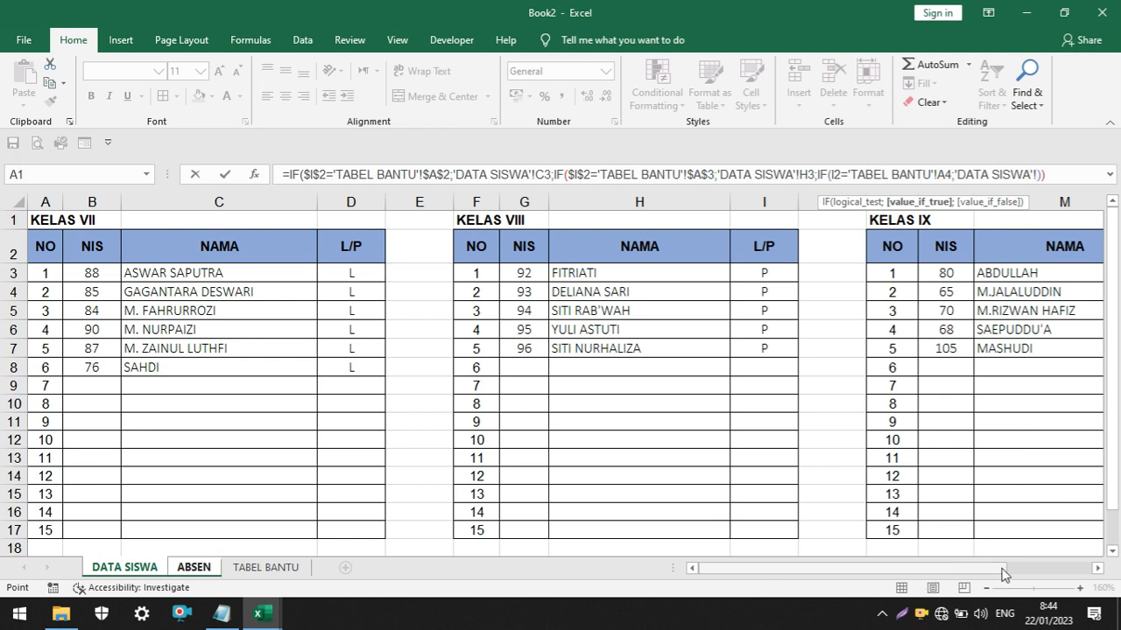
pyautogui.hscroll(3, 876, 438)
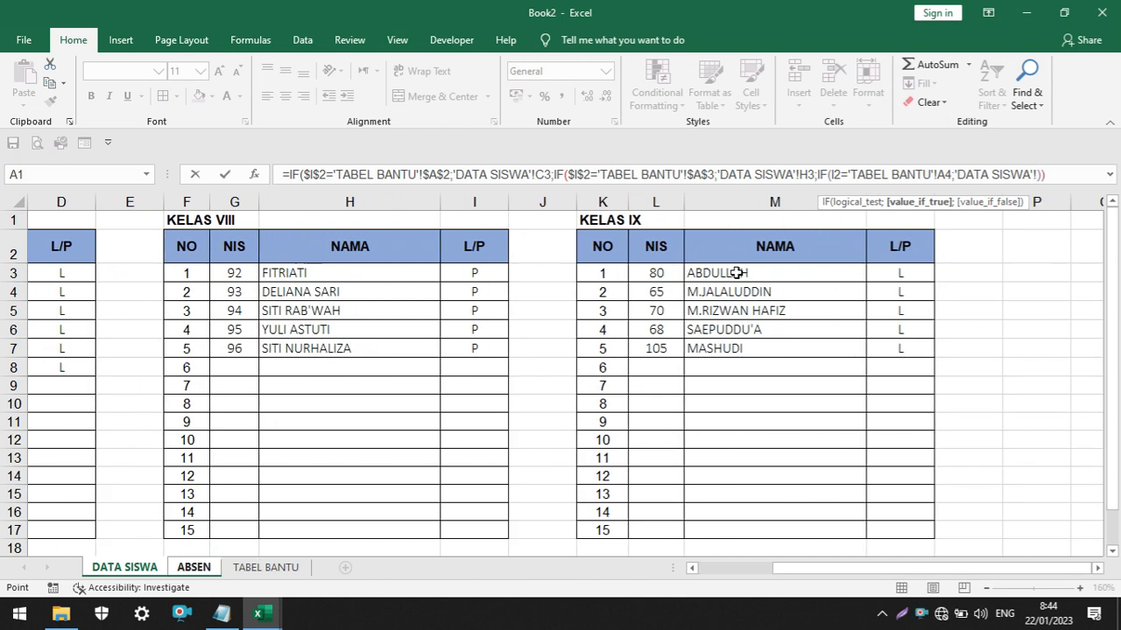
pyautogui.click(737, 273)
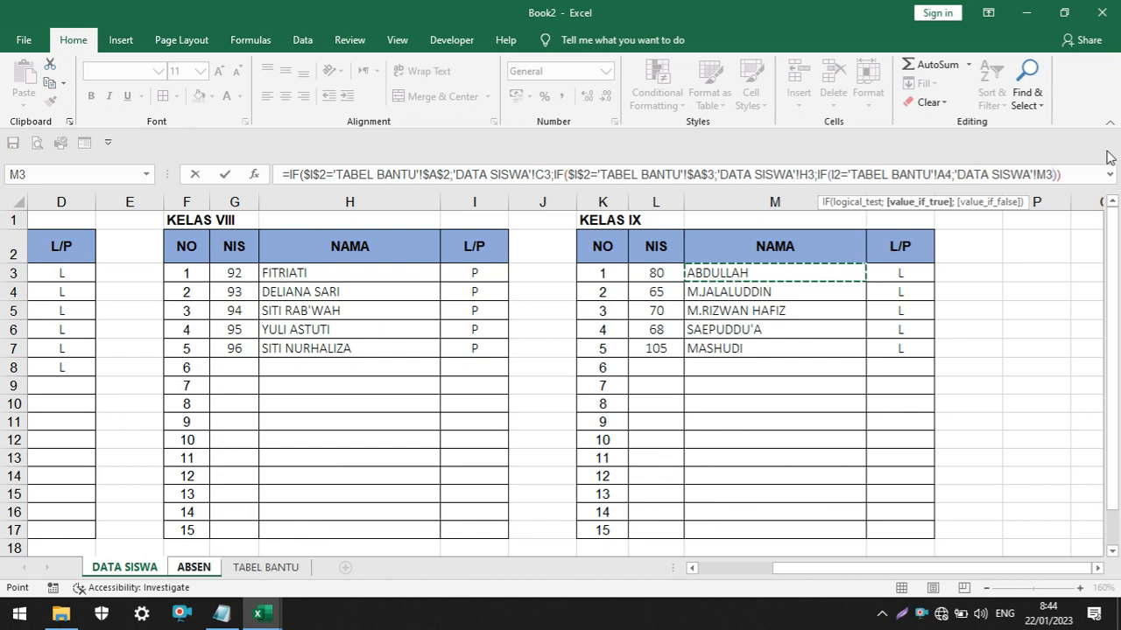
# Make the third IF's class references absolute as $I$2 and 'TABEL BANTU'!$A$4, and enter the formula in B12
pyautogui.click(830, 174)
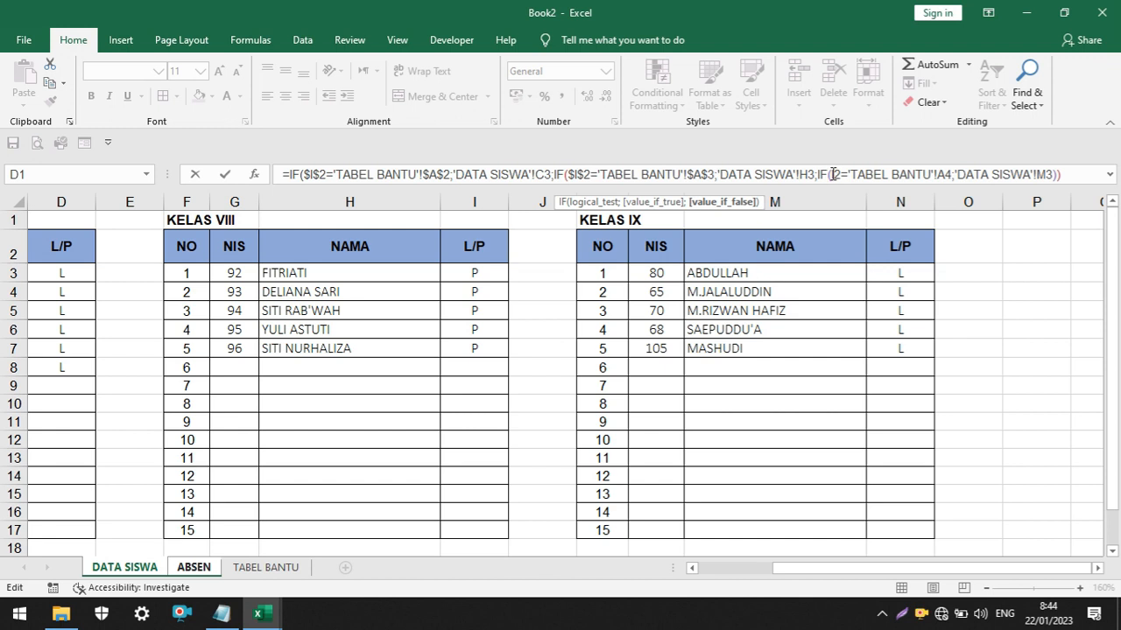
pyautogui.click(833, 175)
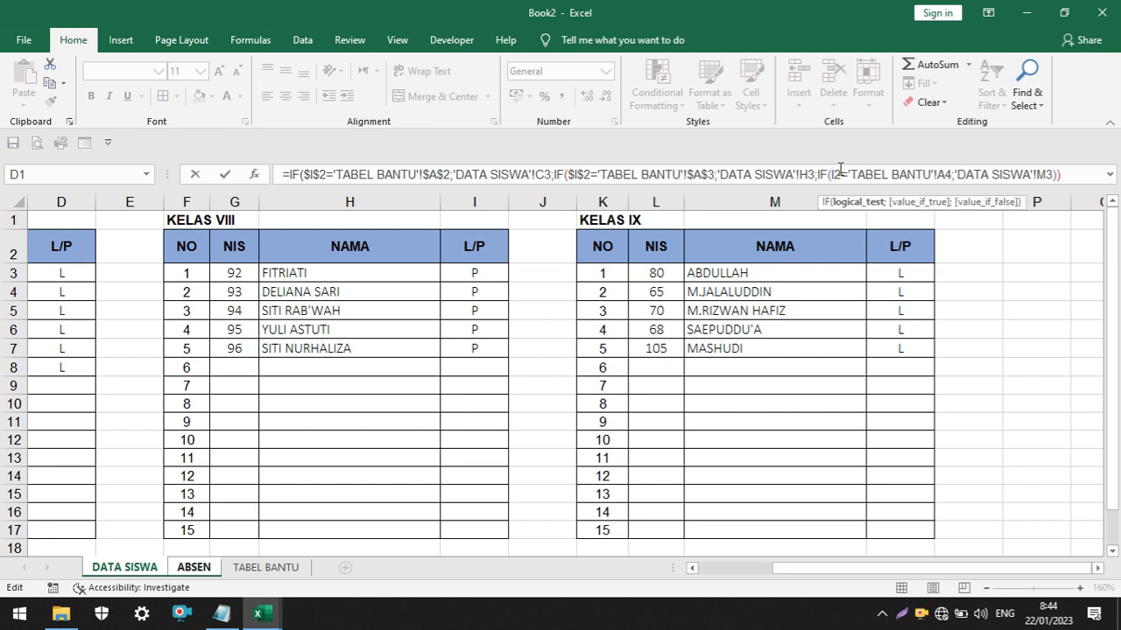
pyautogui.press('F4')
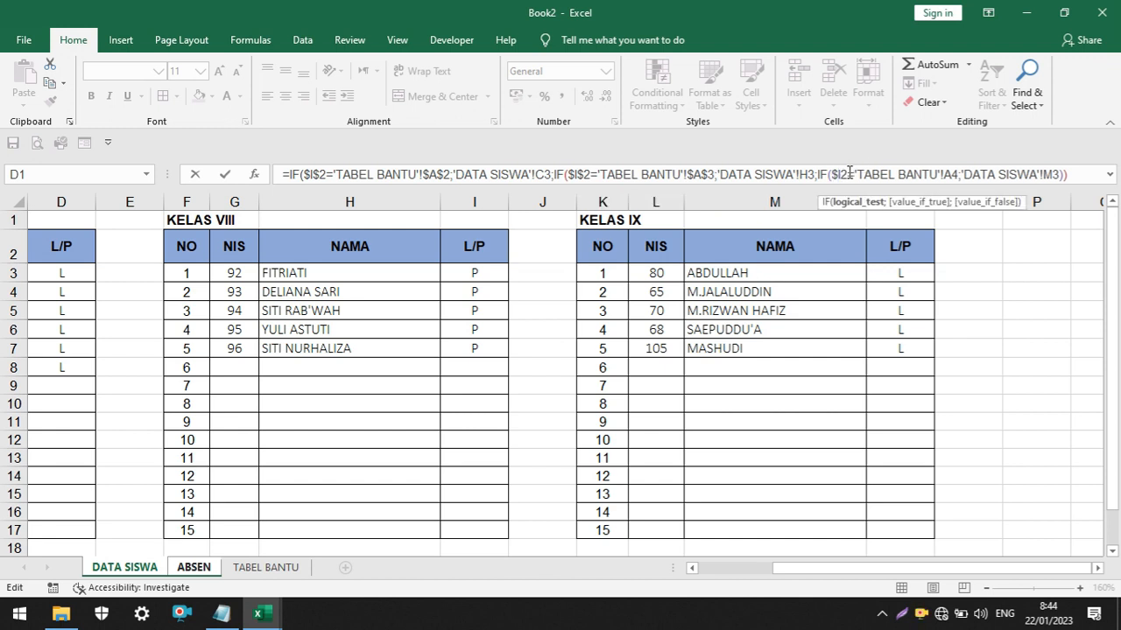
pyautogui.write('$')
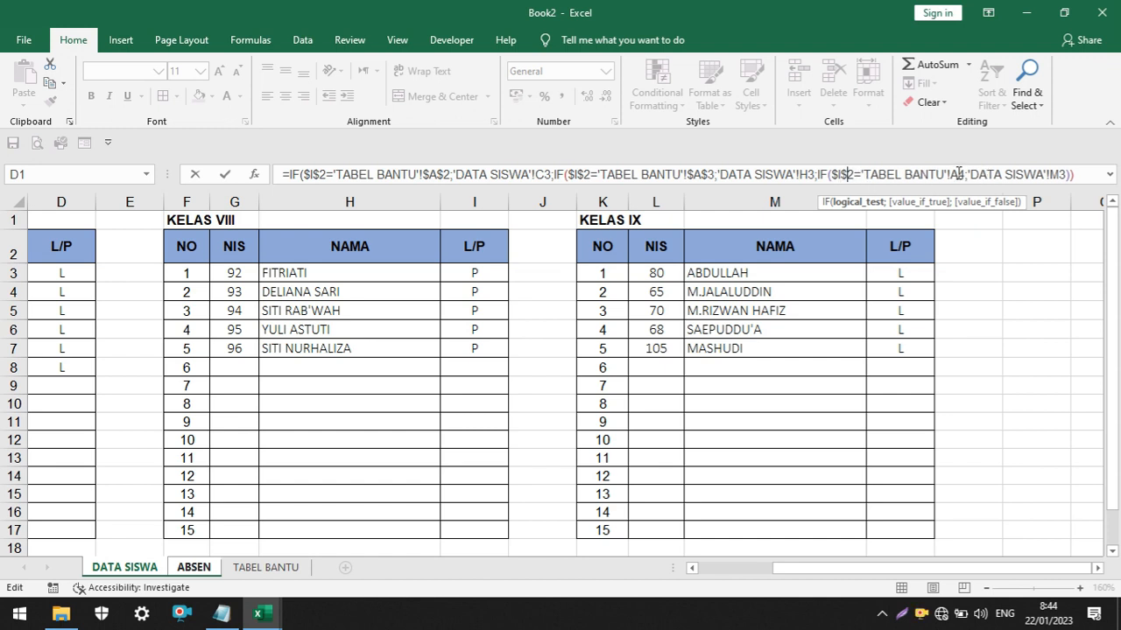
pyautogui.press('F4')
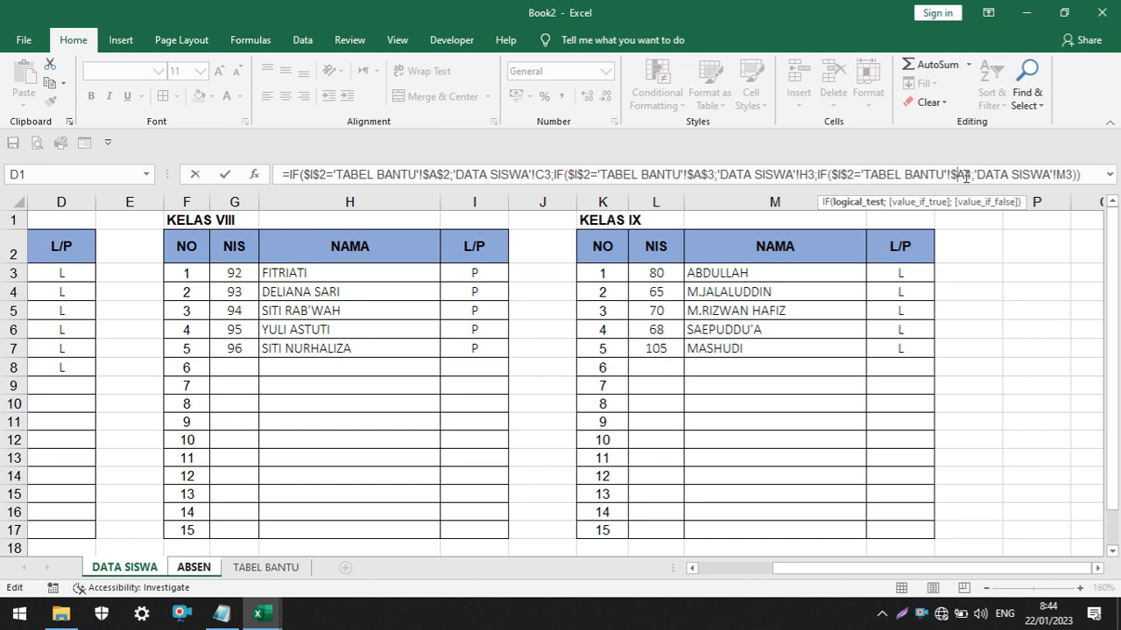
pyautogui.write('$')
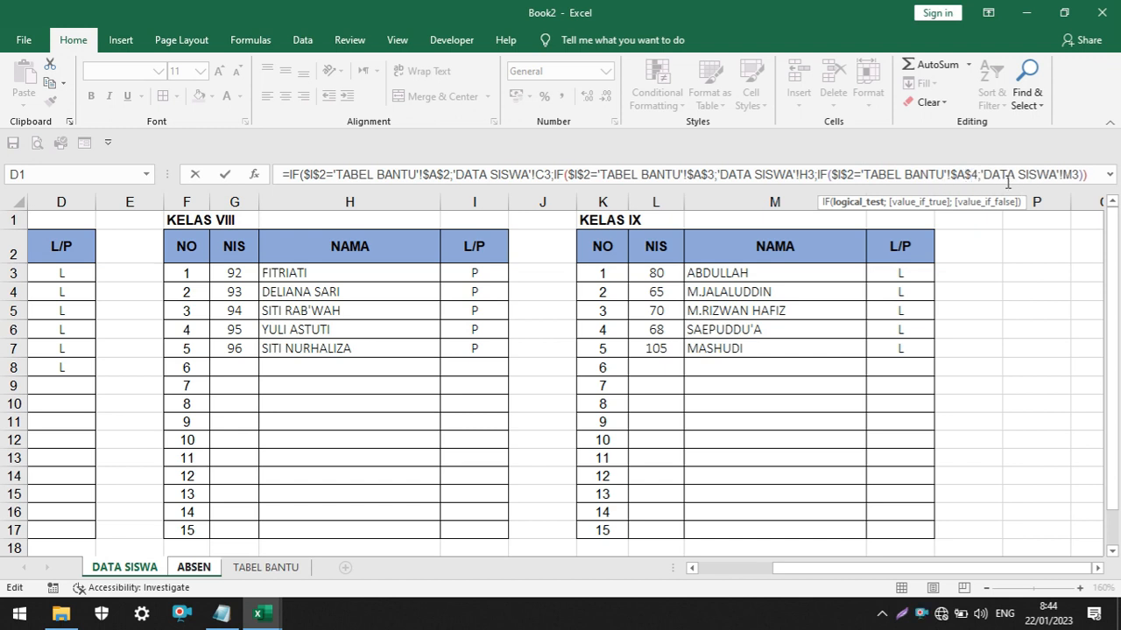
pyautogui.press('Return')
pyautogui.click(535, 370)
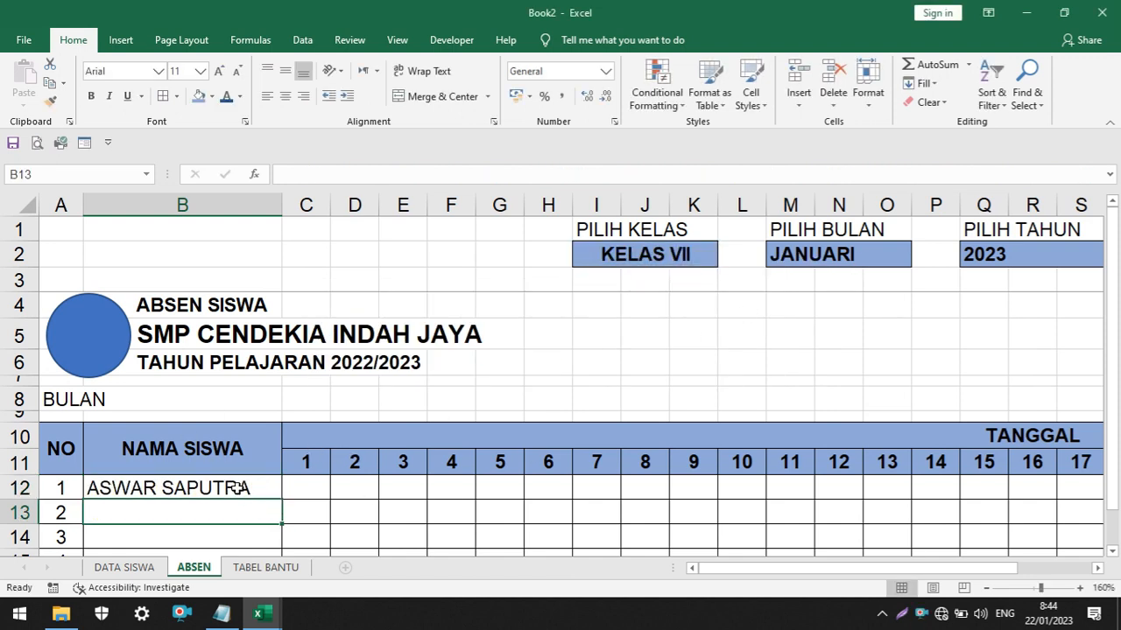
# Add FALSE as the value if false of the innermost IF in the B12 formula and enter it
pyautogui.click(237, 487)
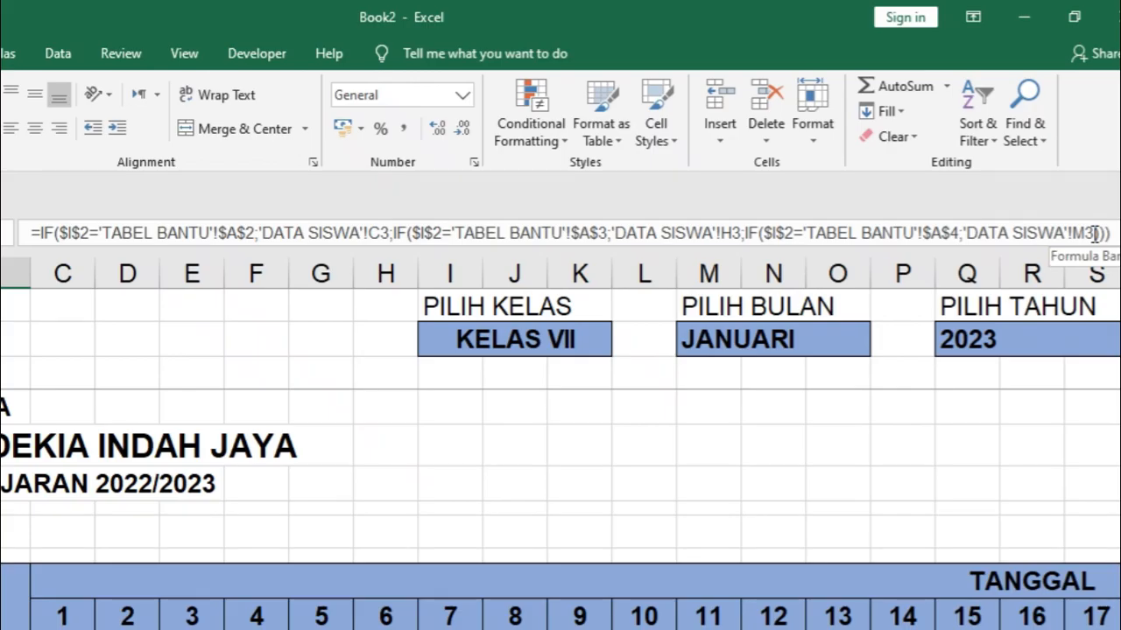
pyautogui.click(1095, 233)
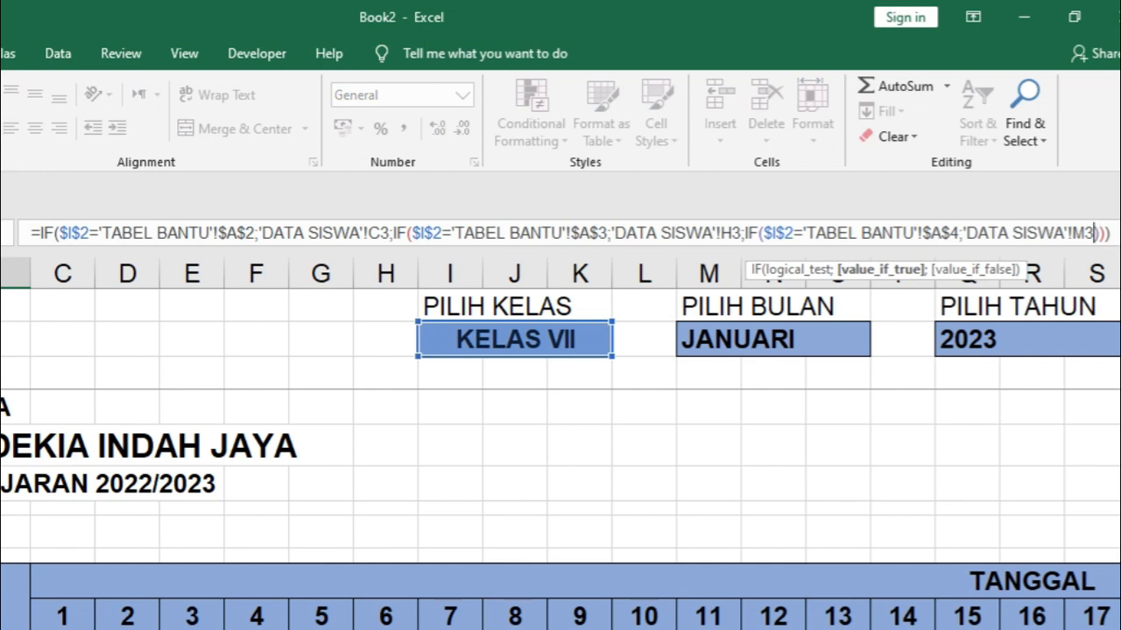
pyautogui.moveTo(1085, 252); pyautogui.dragTo(1084, 276)
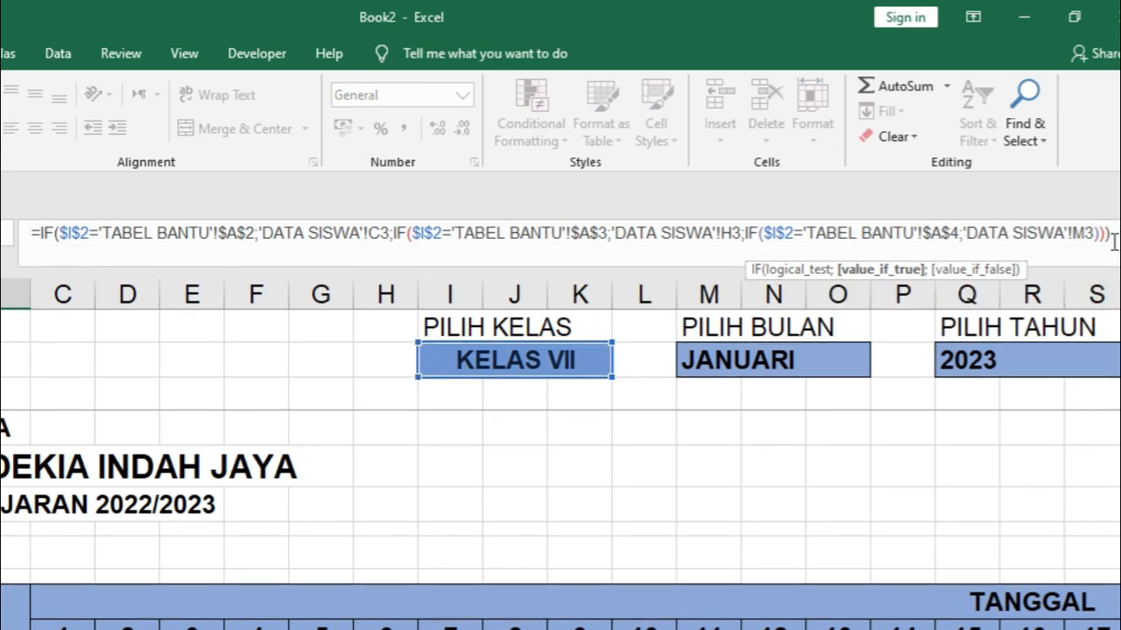
pyautogui.write(';')
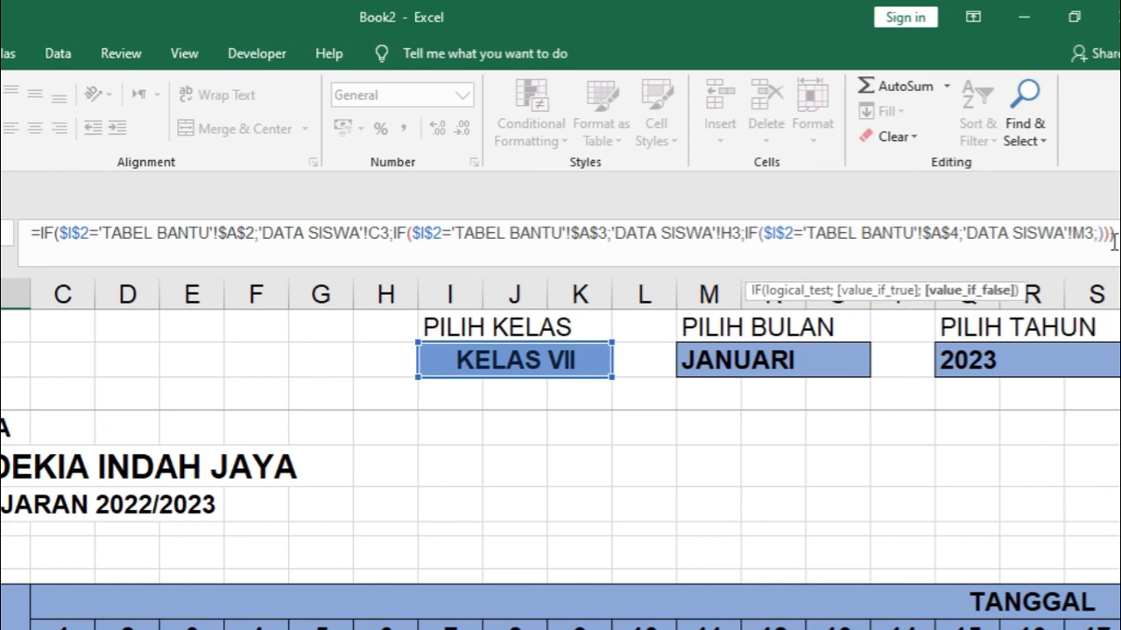
pyautogui.write('FA')
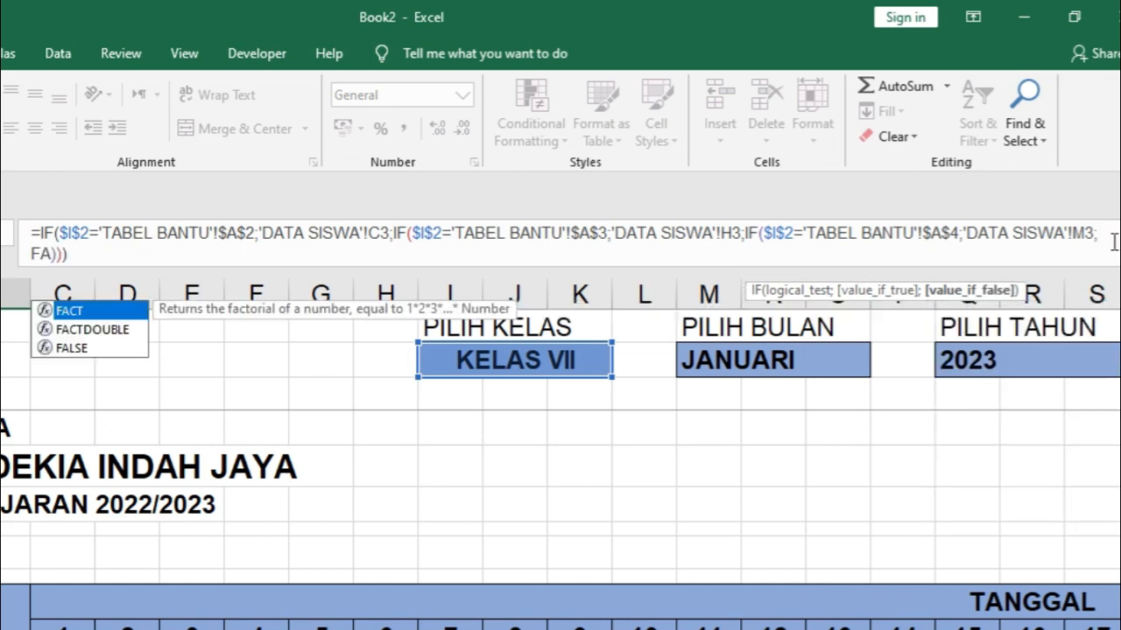
pyautogui.write('L')
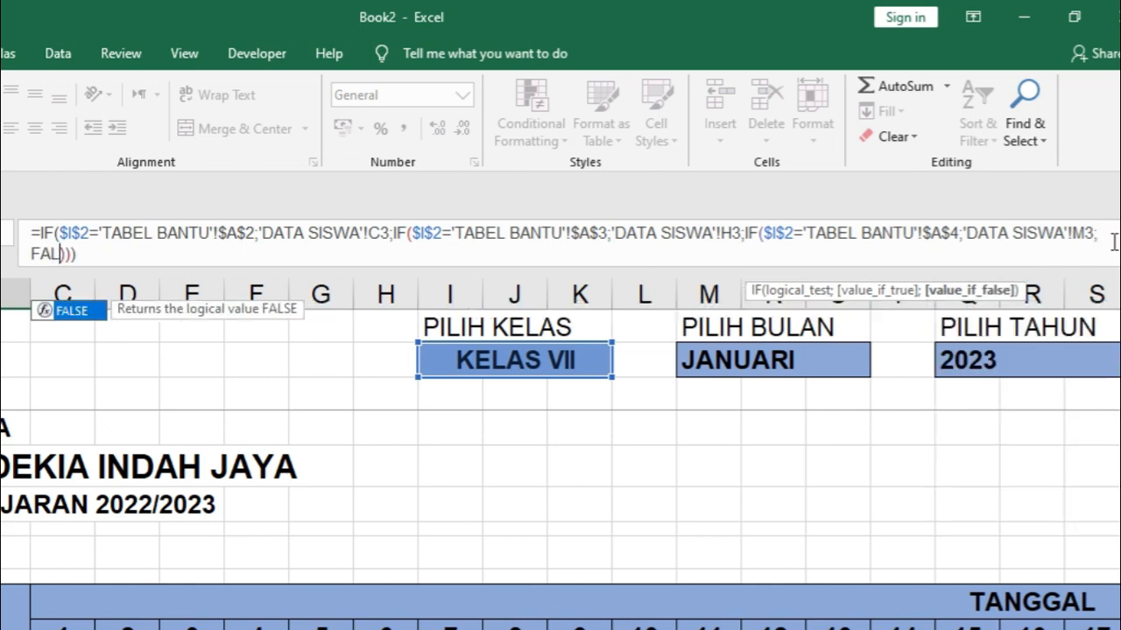
pyautogui.doubleClick(68, 311)
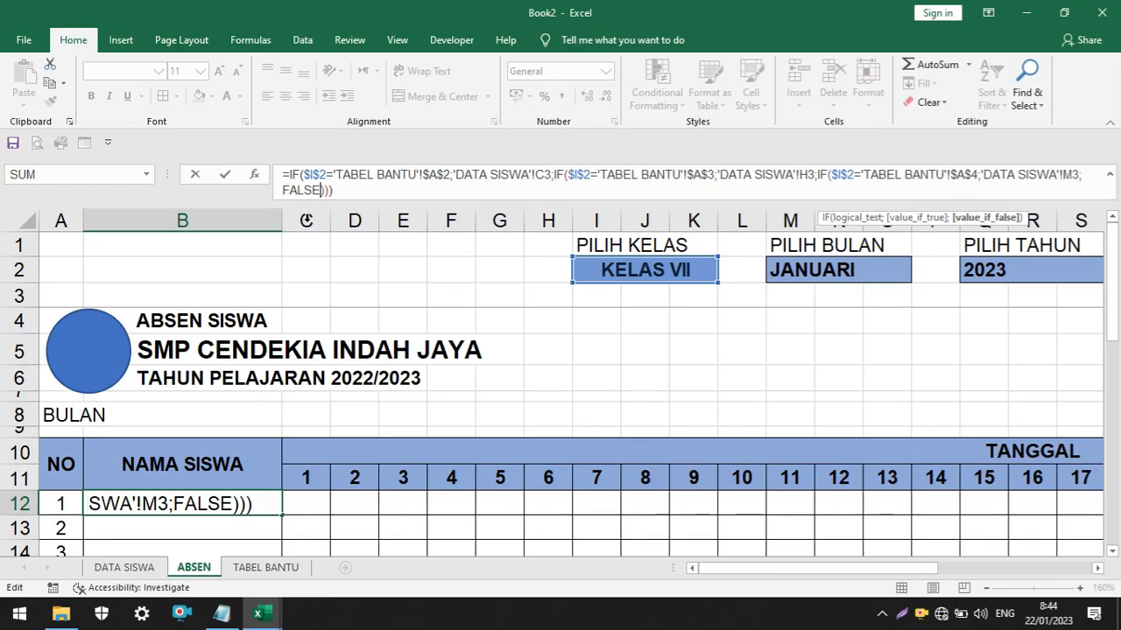
pyautogui.press('Return')
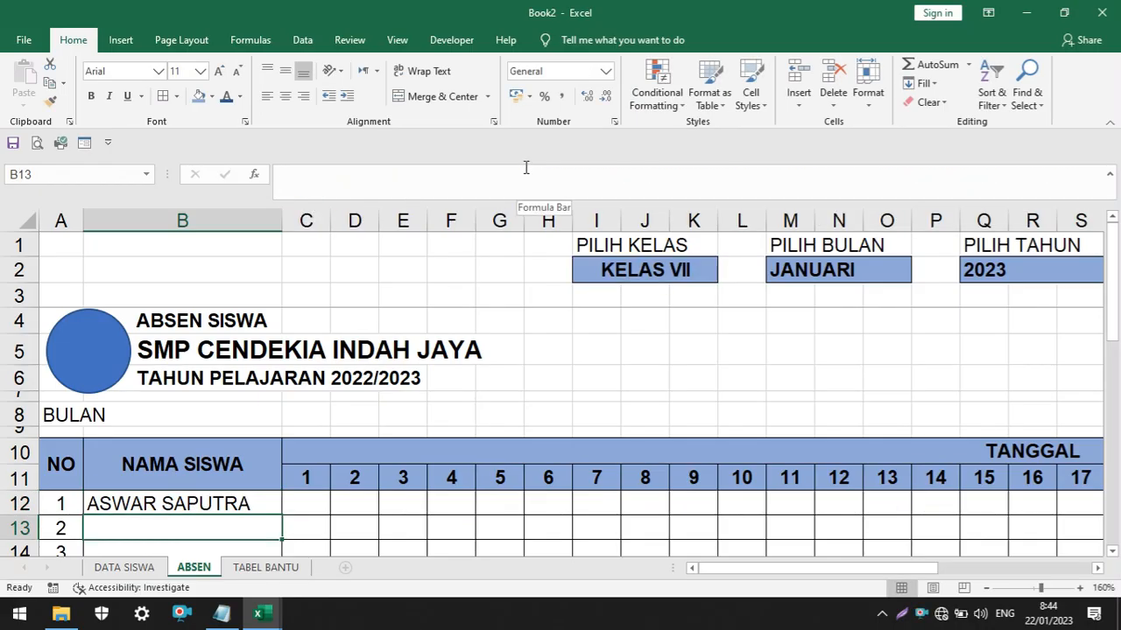
pyautogui.scroll(-1, 641, 389)
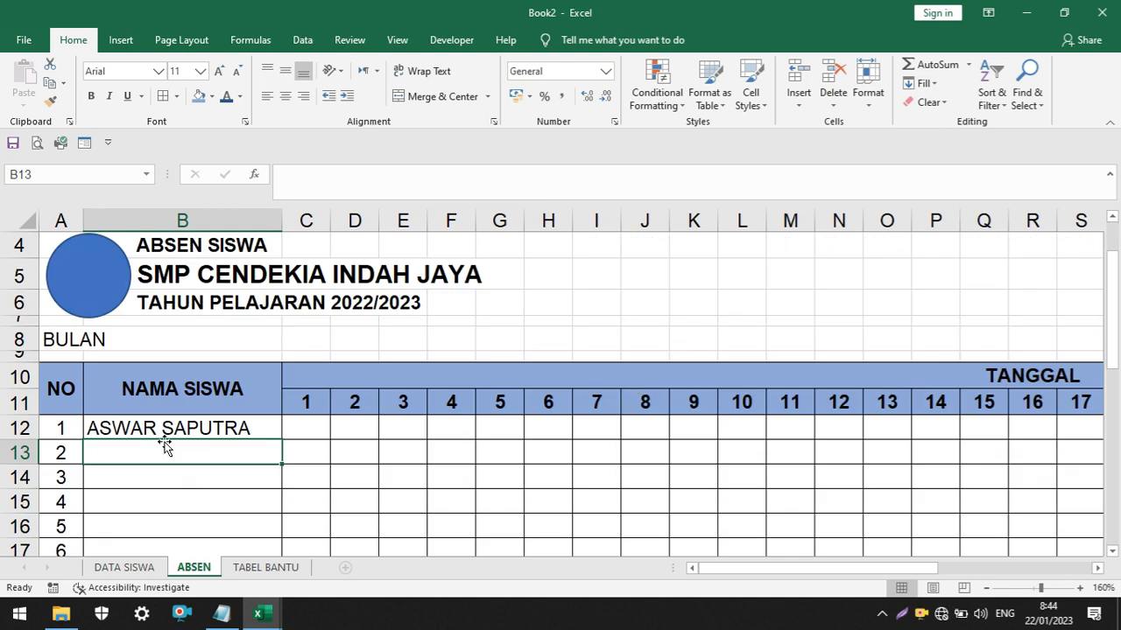
pyautogui.click(185, 429)
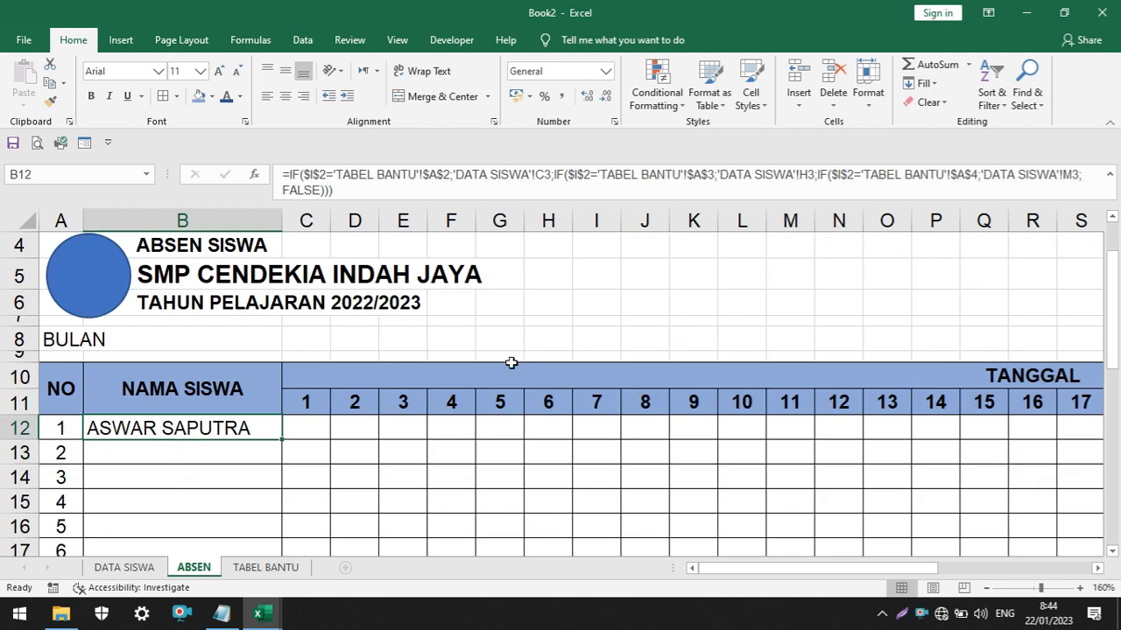
pyautogui.press('Down')
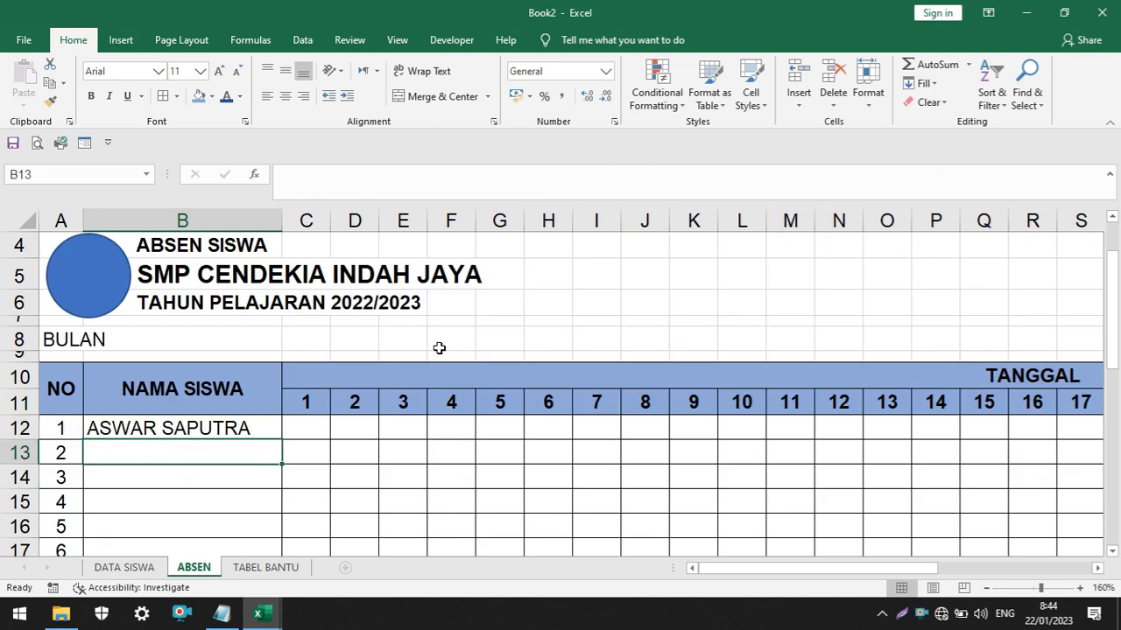
pyautogui.click(250, 428)
pyautogui.scroll(1, 560, 341)
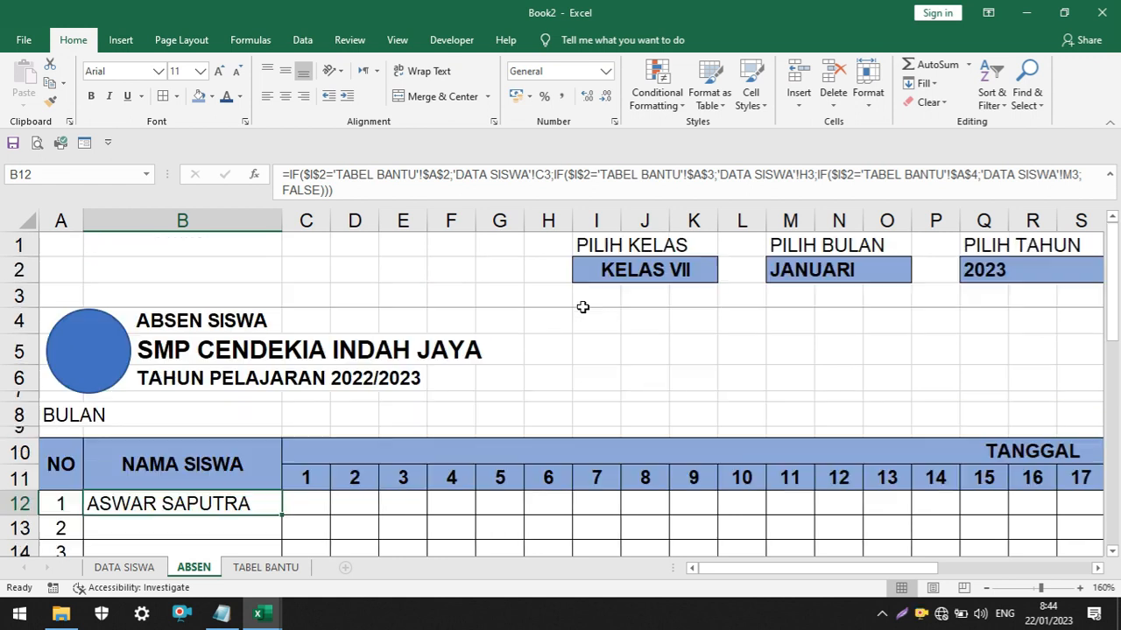
# Choose KELAS VIII in the PILIH KELAS selector on the ABSEN sheet to test the B12 formula
pyautogui.click(682, 276)
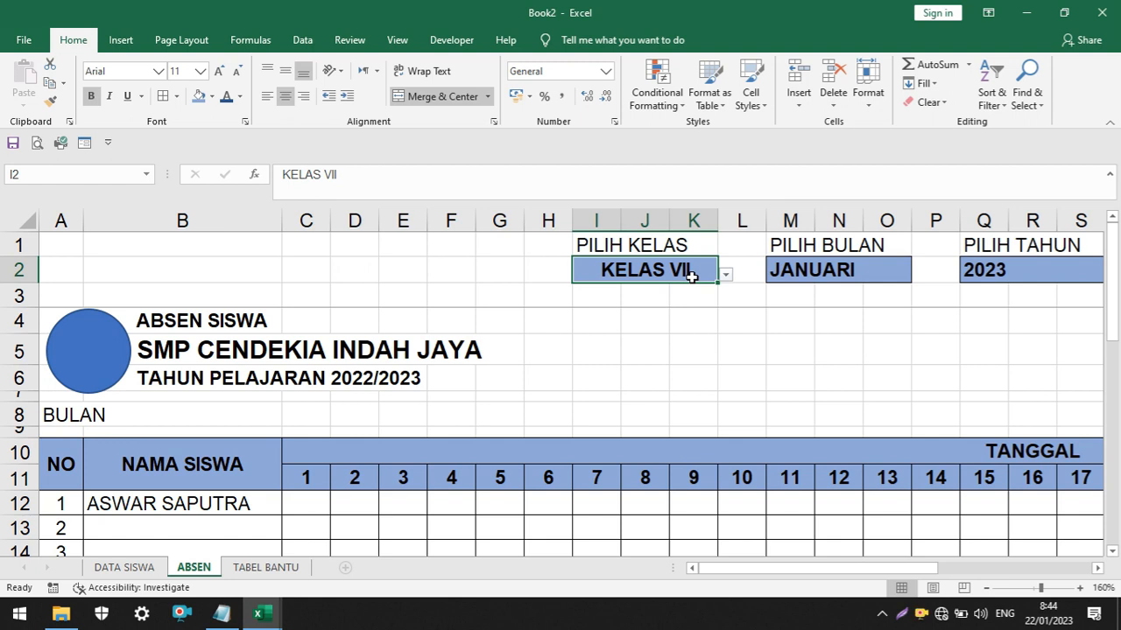
pyautogui.click(725, 275)
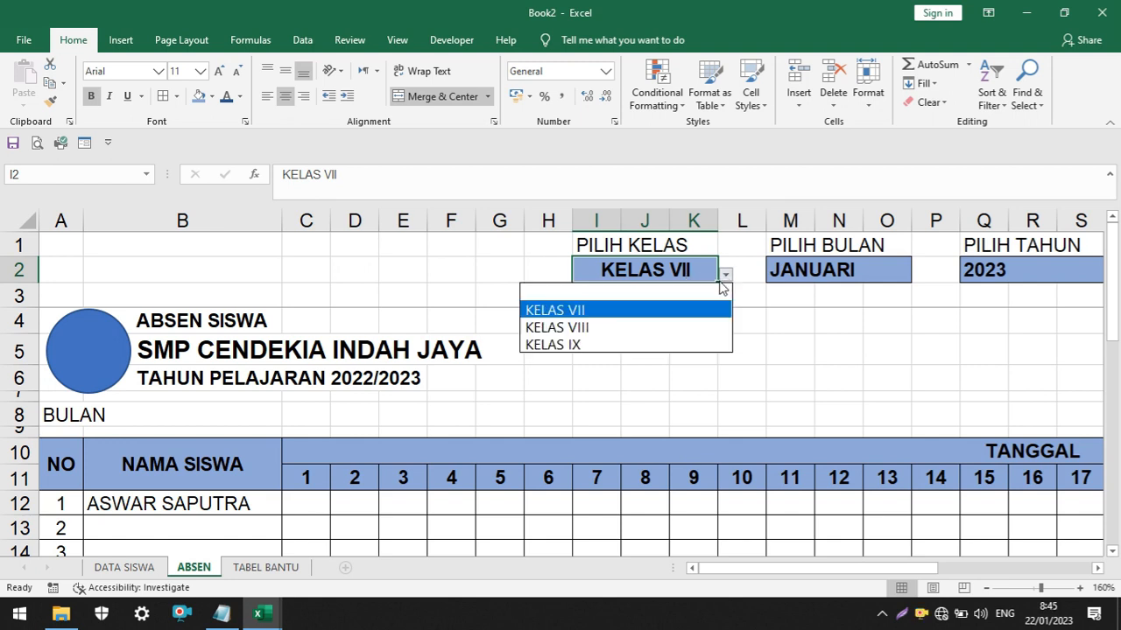
pyautogui.click(652, 331)
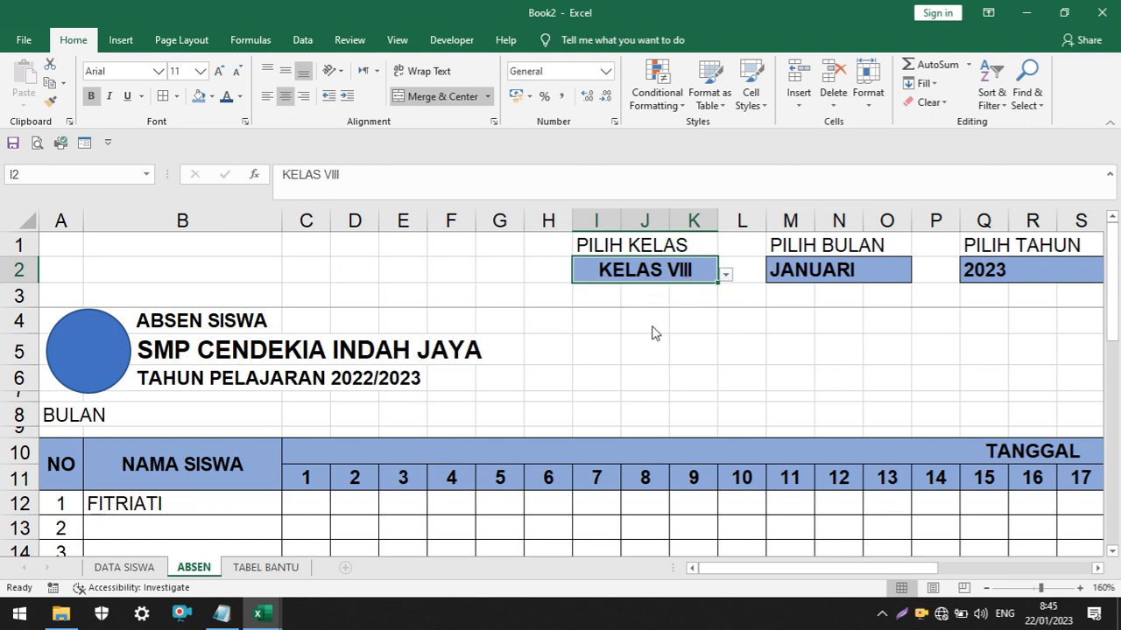
# Choose KELAS IX in the PILIH KELAS selector and compare the name in B12 with the class lists on DATA SISWA
pyautogui.click(124, 567)
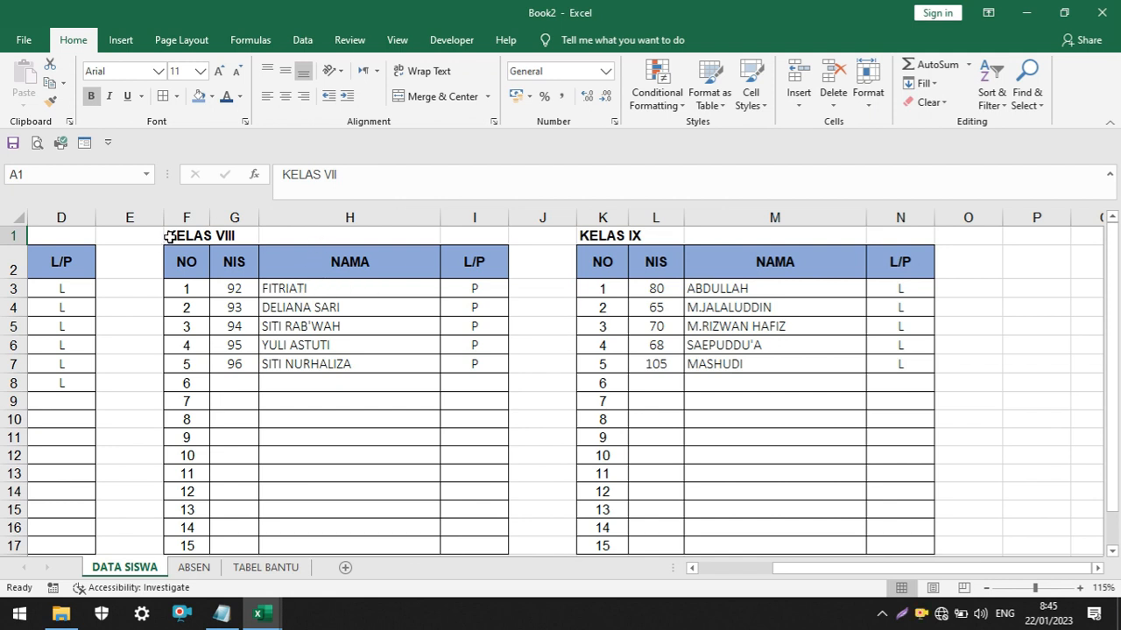
pyautogui.click(195, 567)
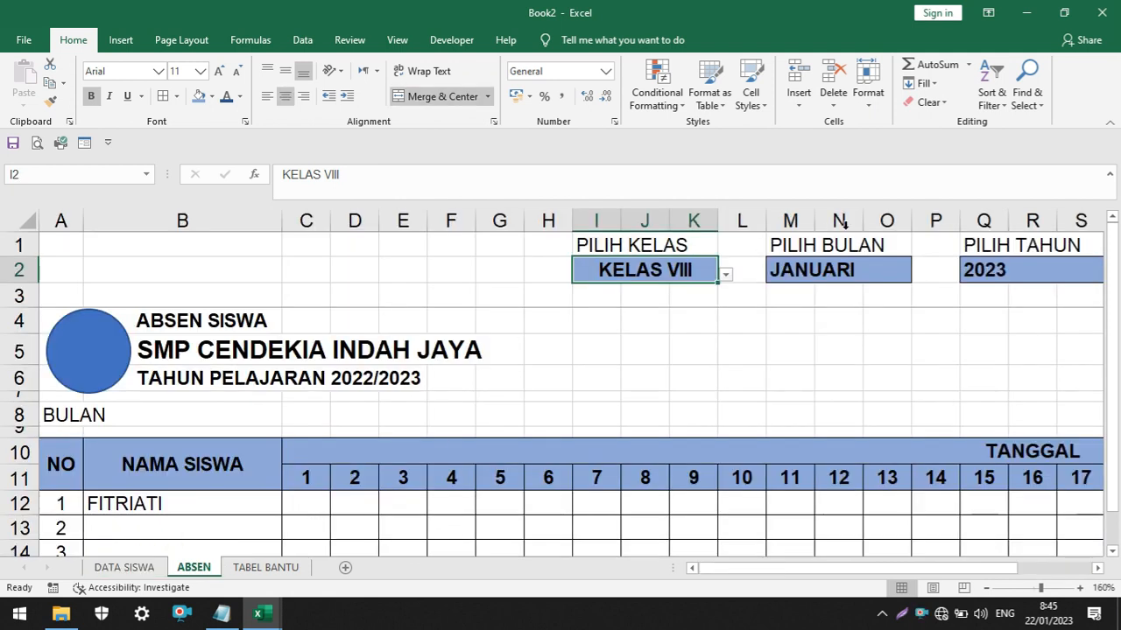
pyautogui.click(726, 276)
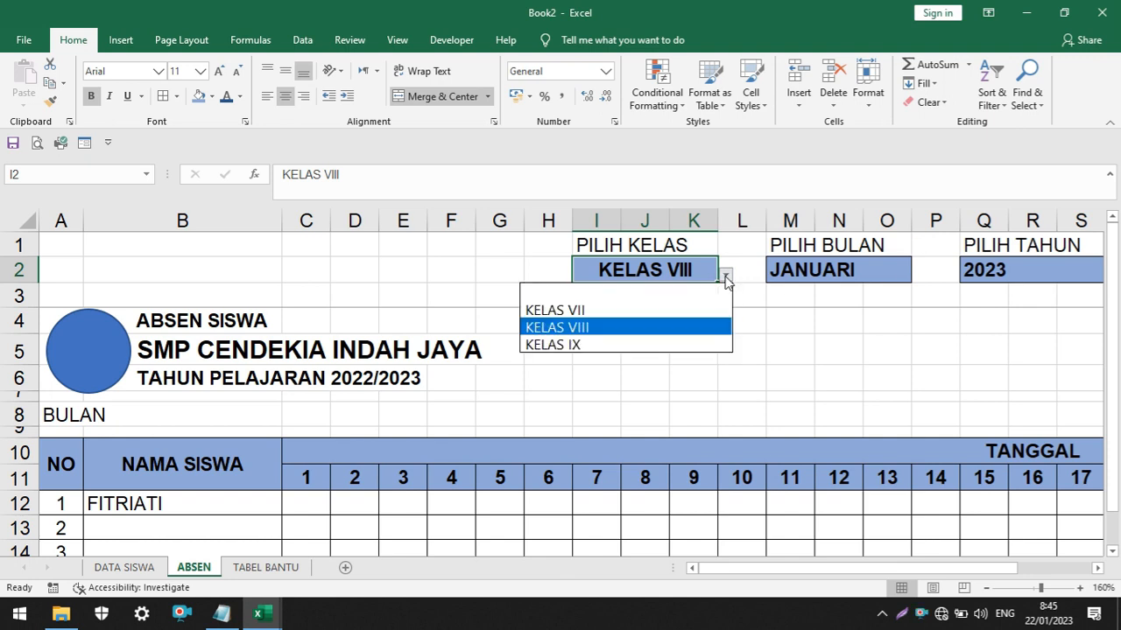
pyautogui.click(593, 345)
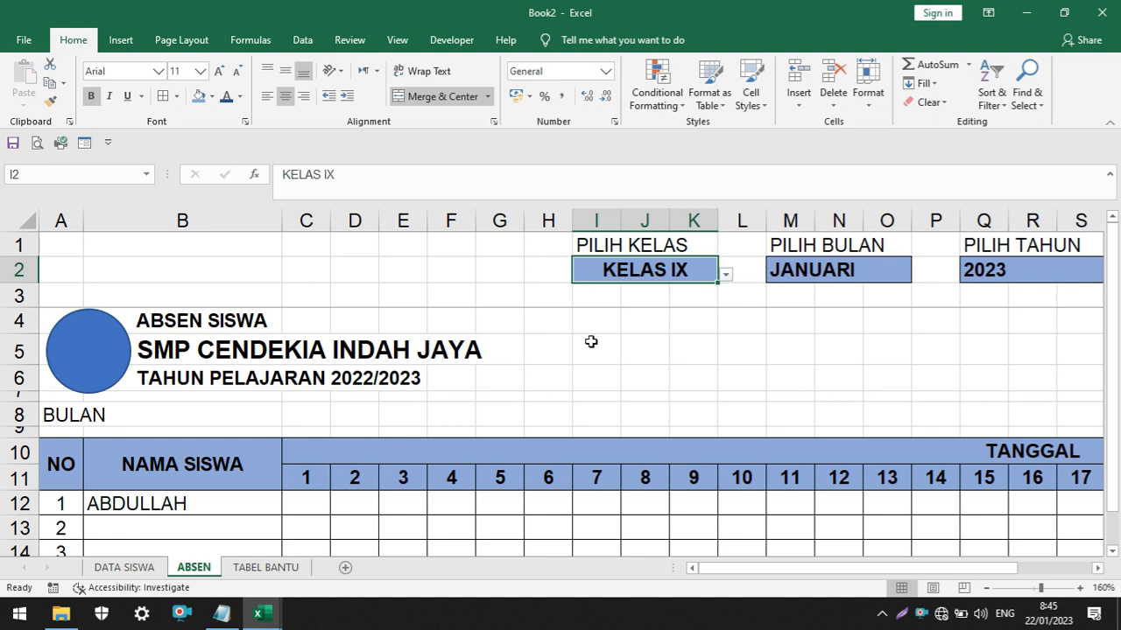
pyautogui.click(124, 567)
pyautogui.click(753, 288)
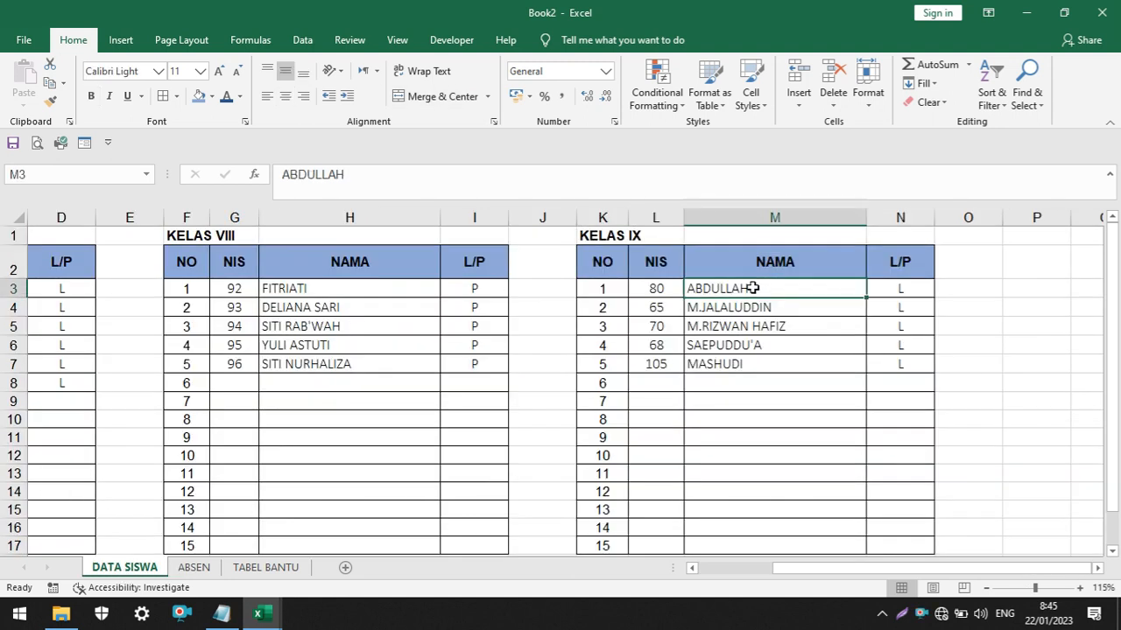
pyautogui.click(193, 567)
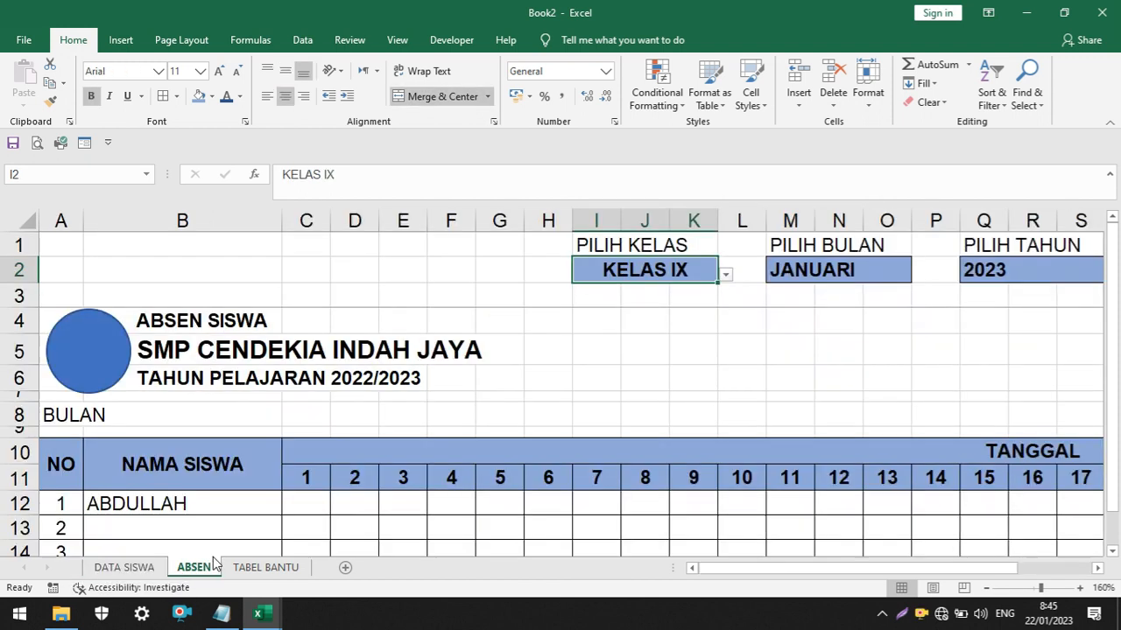
# Switch the PILIH KELAS selector on the ABSEN sheet to KELAS VII
pyautogui.scroll(-1, 689, 321)
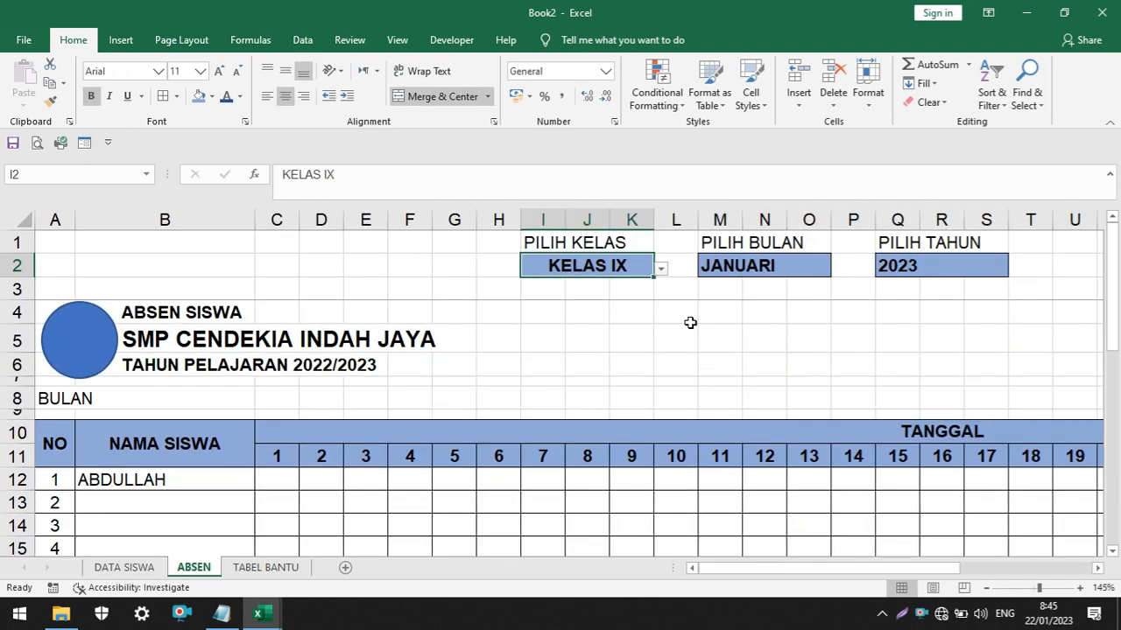
pyautogui.scroll(-2, 295, 387)
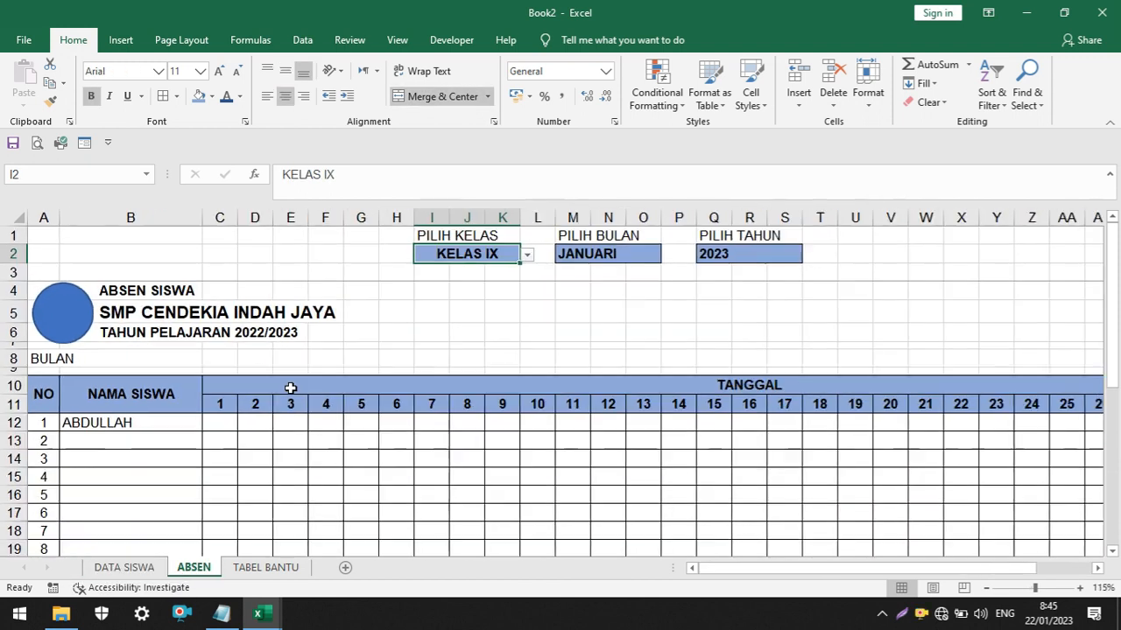
pyautogui.scroll(-2, 144, 411)
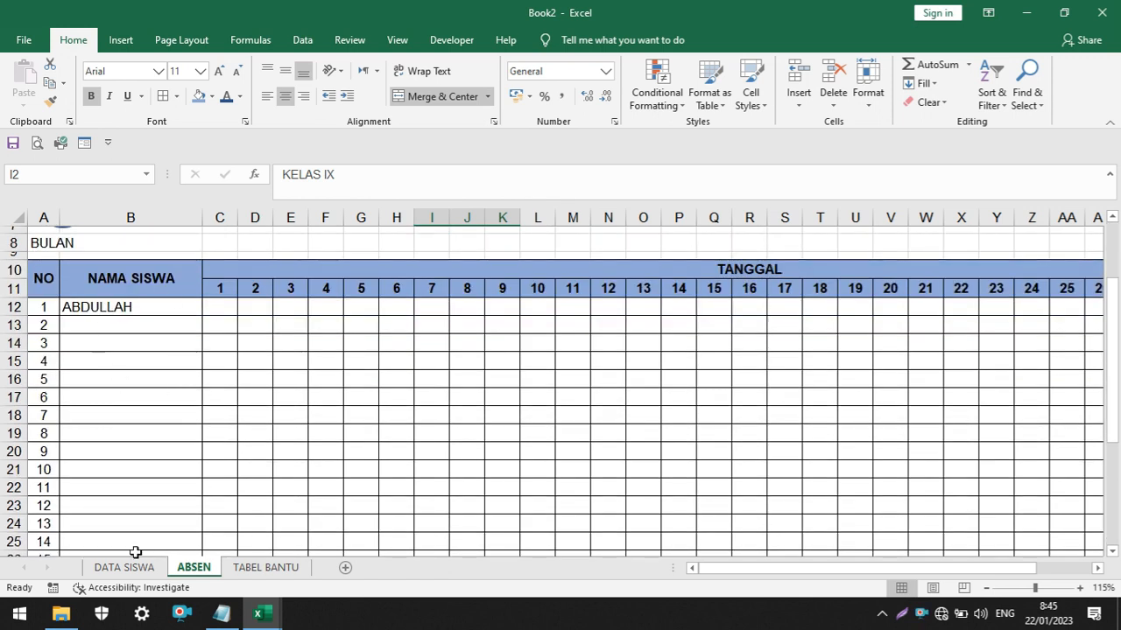
pyautogui.scroll(2, 578, 325)
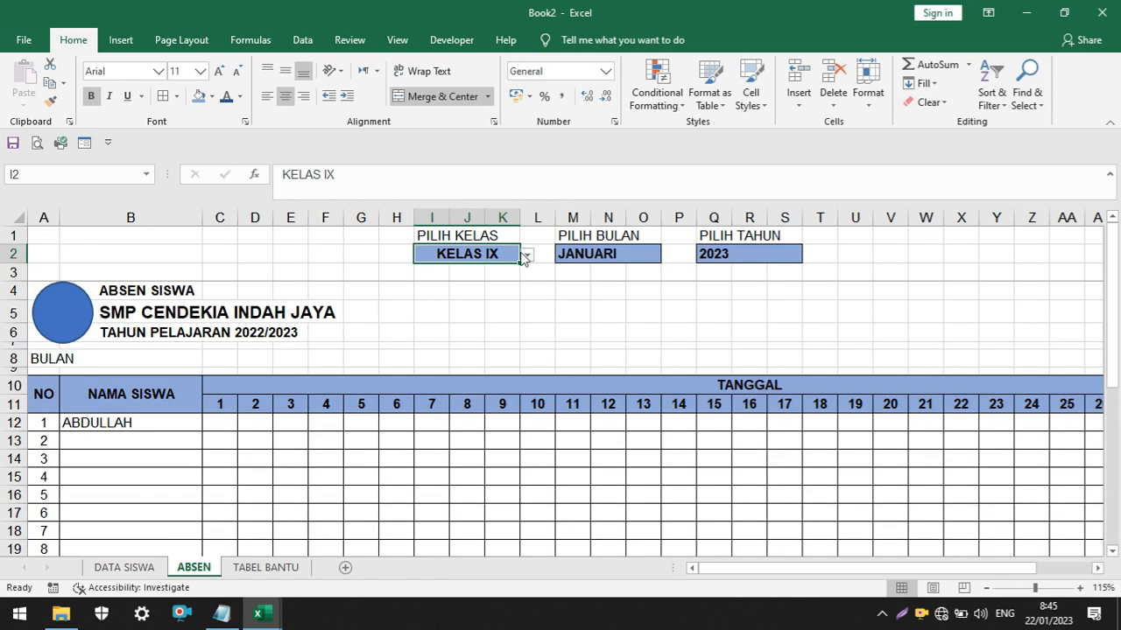
pyautogui.click(528, 255)
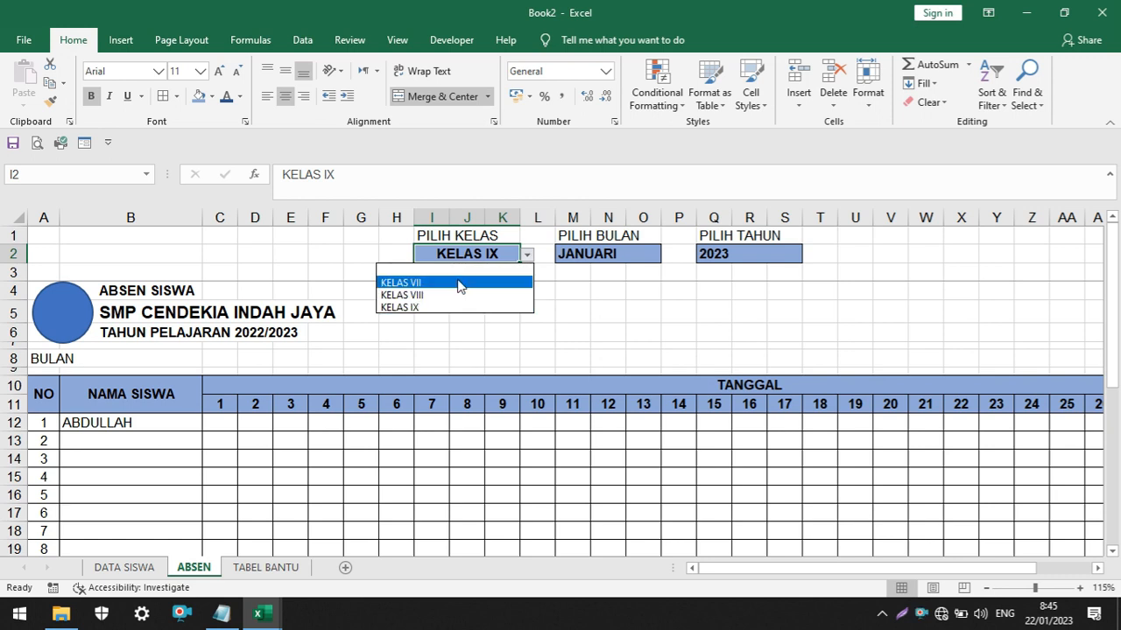
pyautogui.click(458, 280)
# Fill the B12 formula down to B26 and widen column B to fit the longest student name
pyautogui.scroll(-1, 84, 406)
pyautogui.click(175, 368)
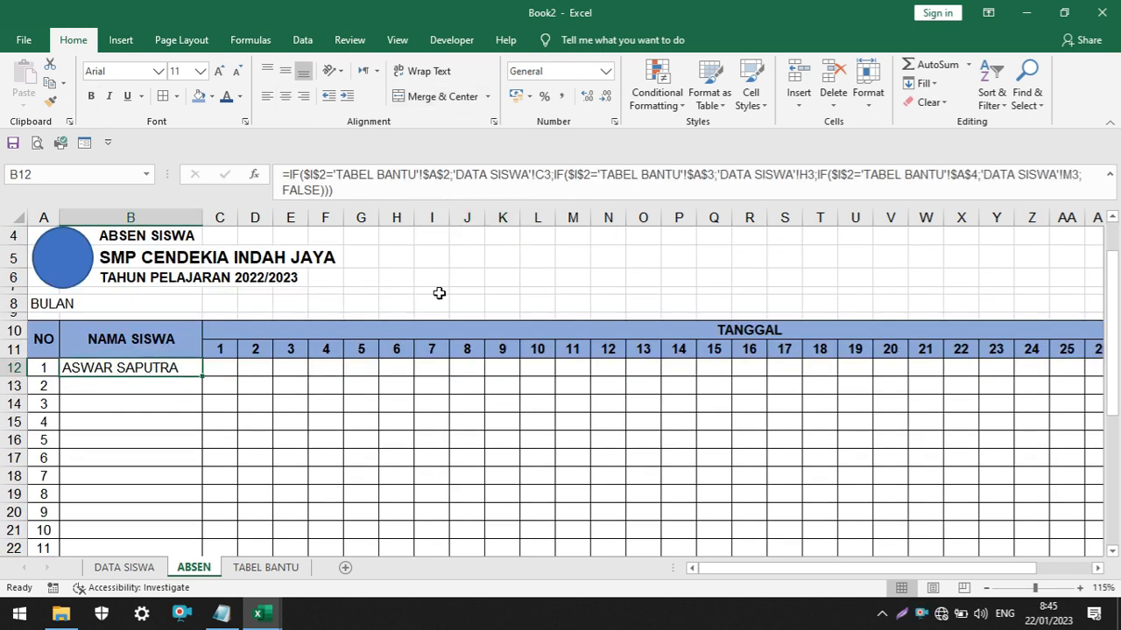
pyautogui.moveTo(384, 200); pyautogui.dragTo(384, 185)
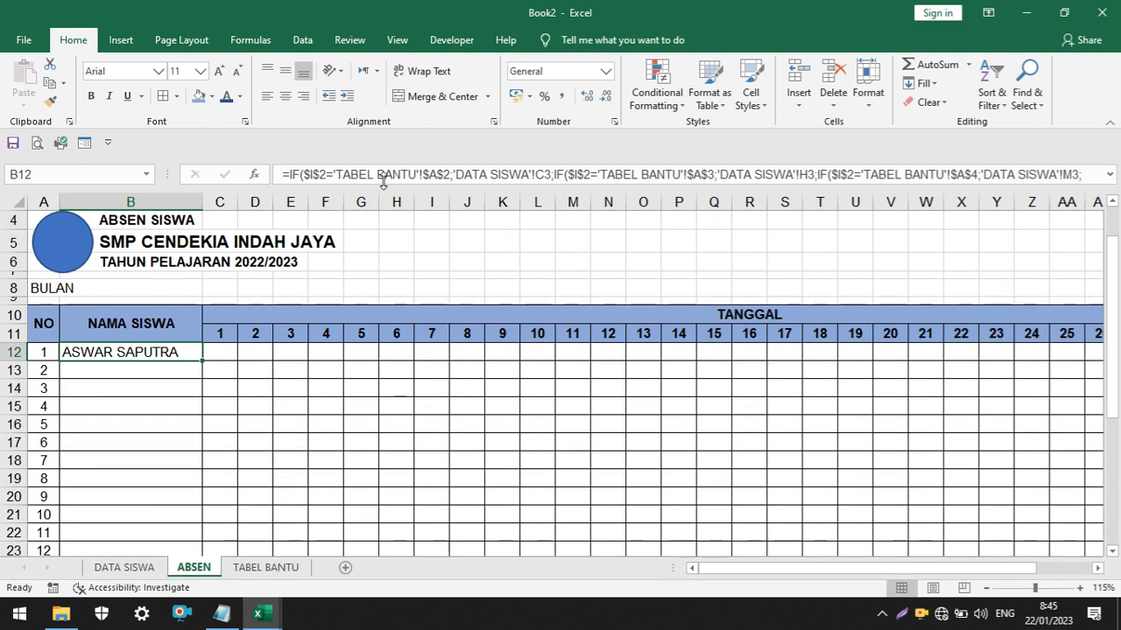
pyautogui.scroll(-1, 229, 366)
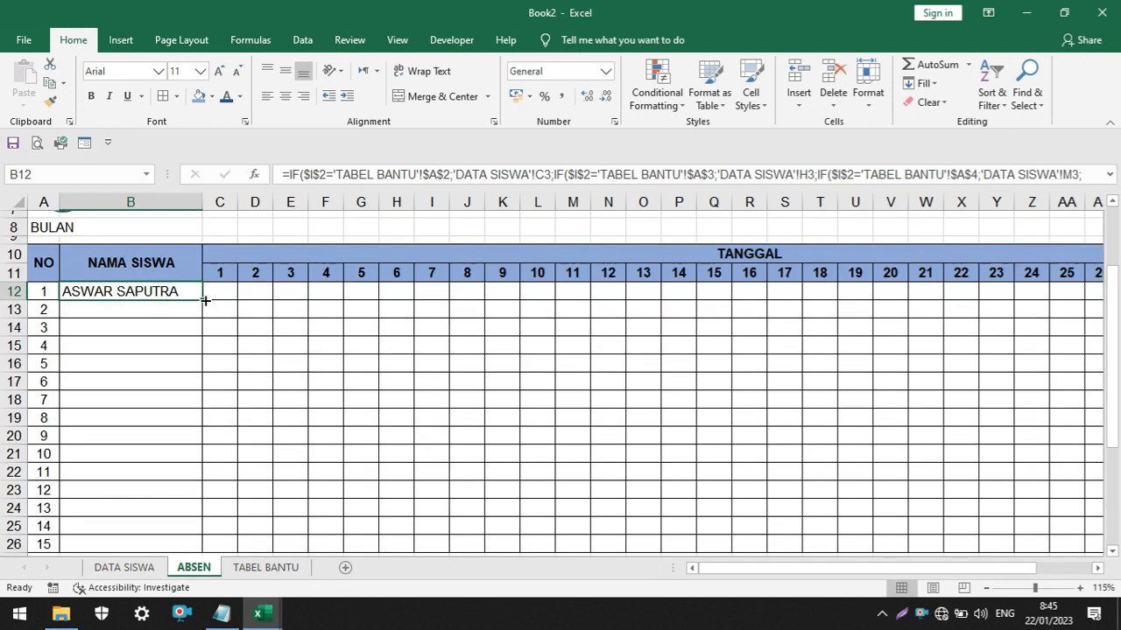
pyautogui.moveTo(205, 300); pyautogui.dragTo(188, 503)
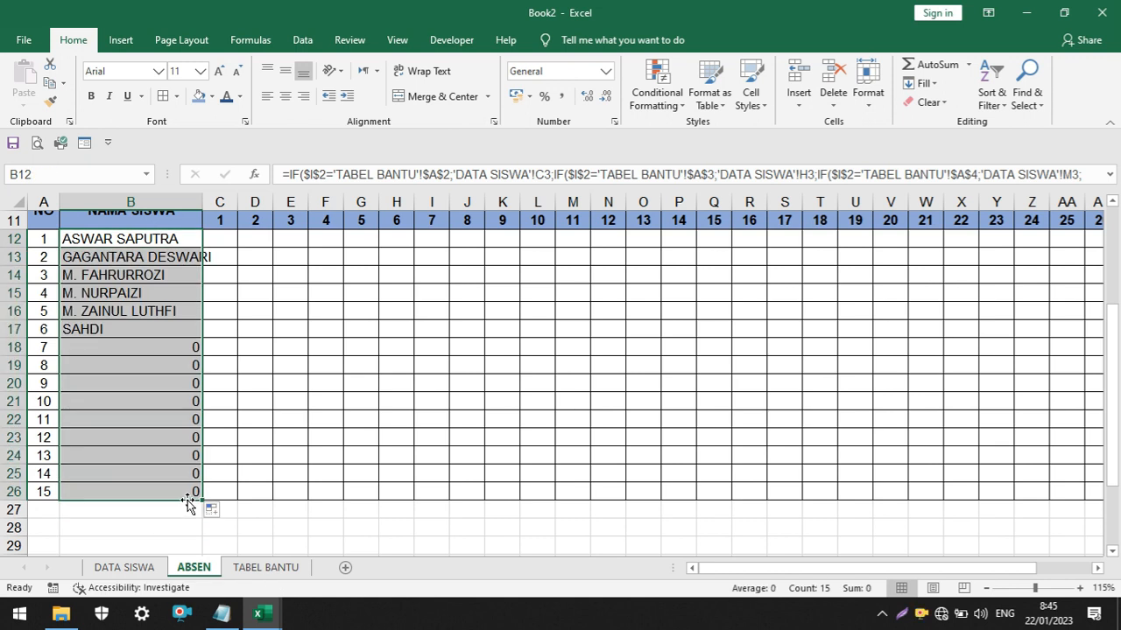
pyautogui.moveTo(201, 202); pyautogui.dragTo(221, 202)
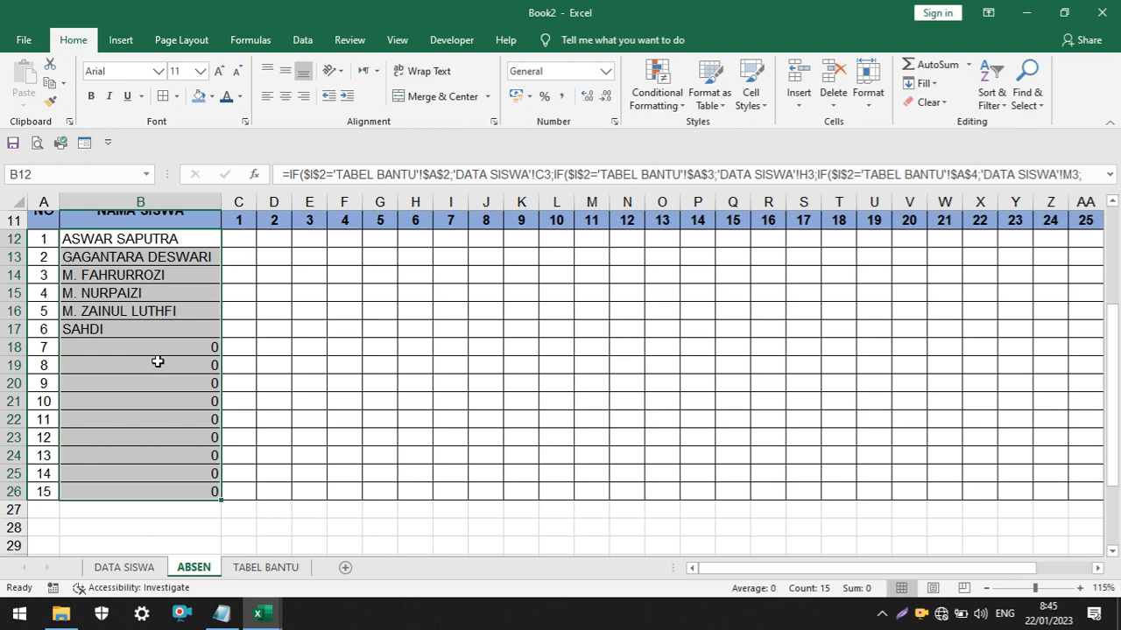
# Compare rows 6 to 15 of the ABSEN name list with the KELAS VII table on DATA SISWA
pyautogui.click(44, 332)
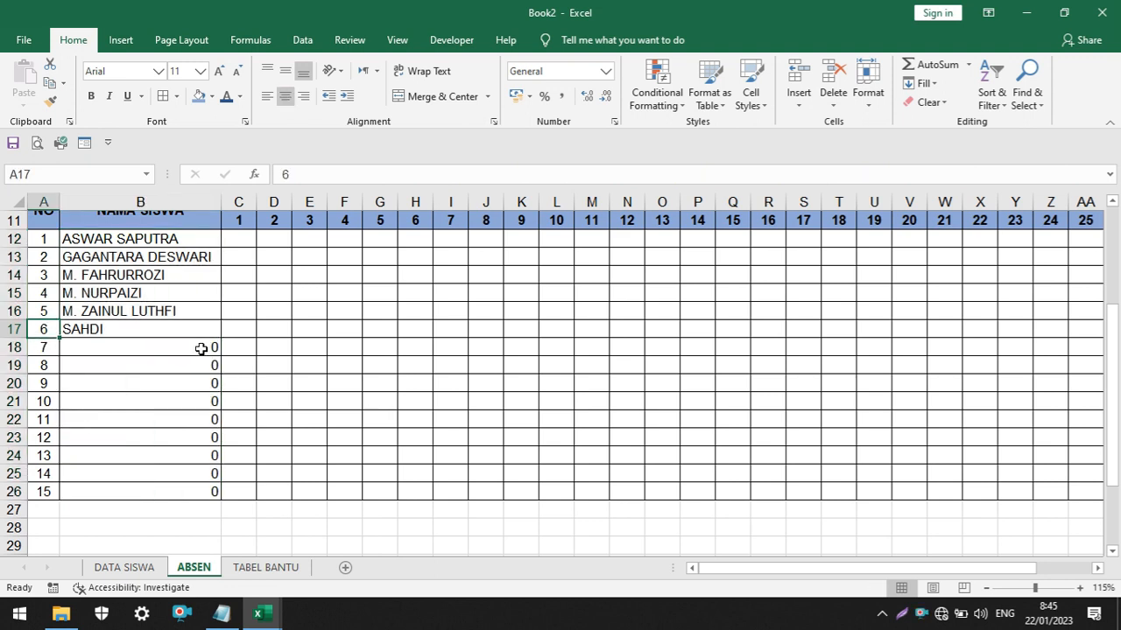
pyautogui.moveTo(200, 349); pyautogui.dragTo(198, 490)
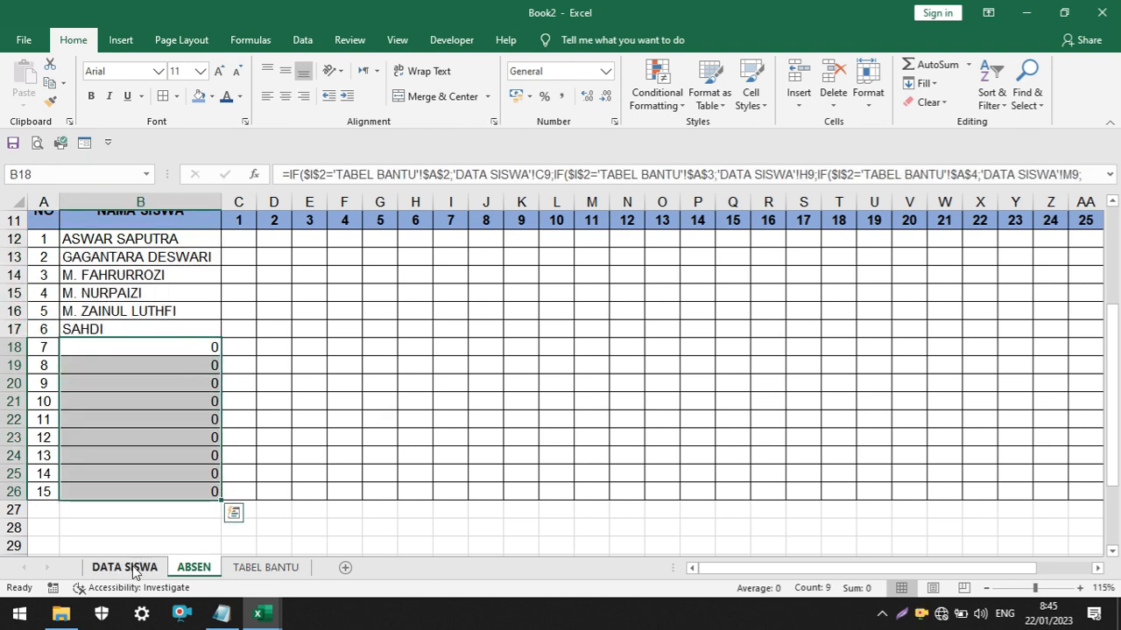
pyautogui.click(131, 569)
pyautogui.moveTo(770, 571); pyautogui.dragTo(639, 578)
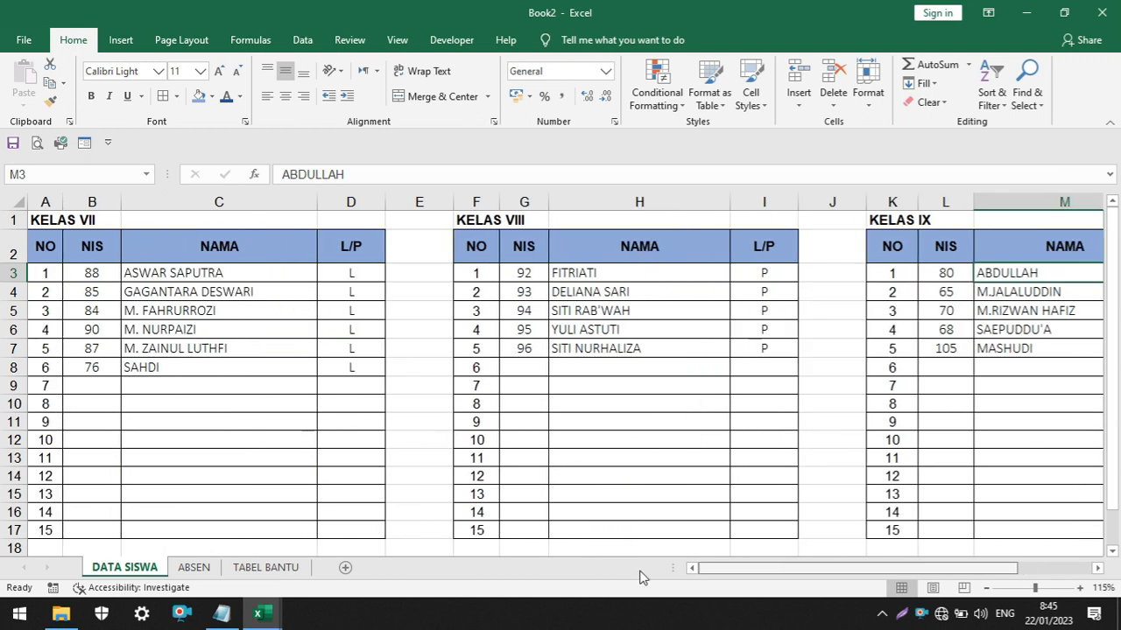
pyautogui.moveTo(44, 369); pyautogui.dragTo(354, 372)
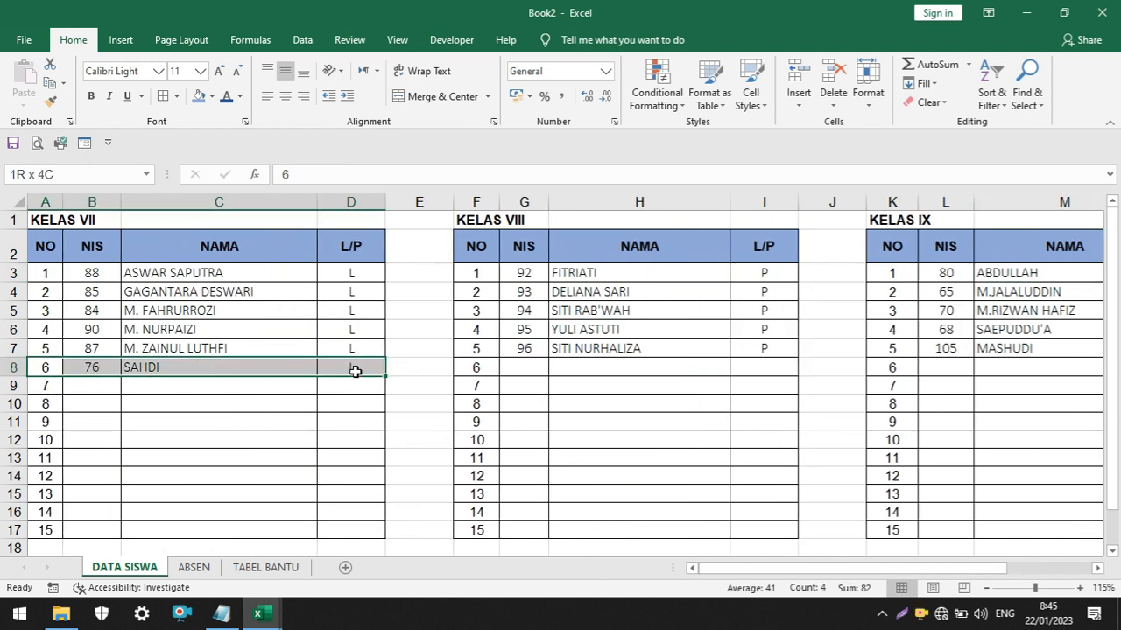
pyautogui.moveTo(251, 389); pyautogui.dragTo(241, 552)
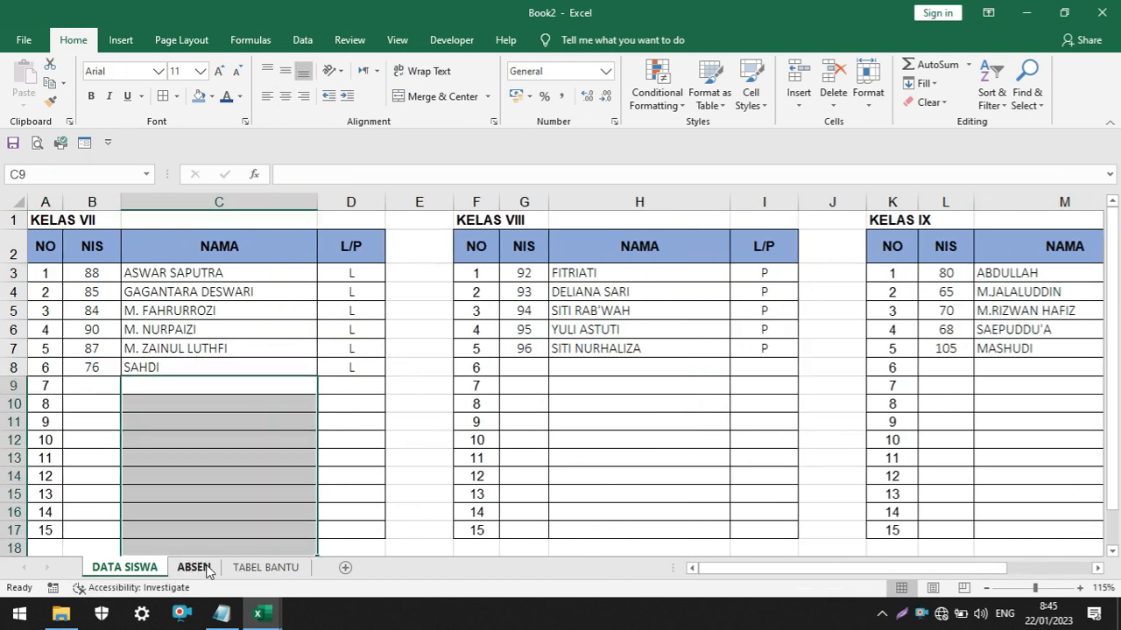
pyautogui.click(194, 567)
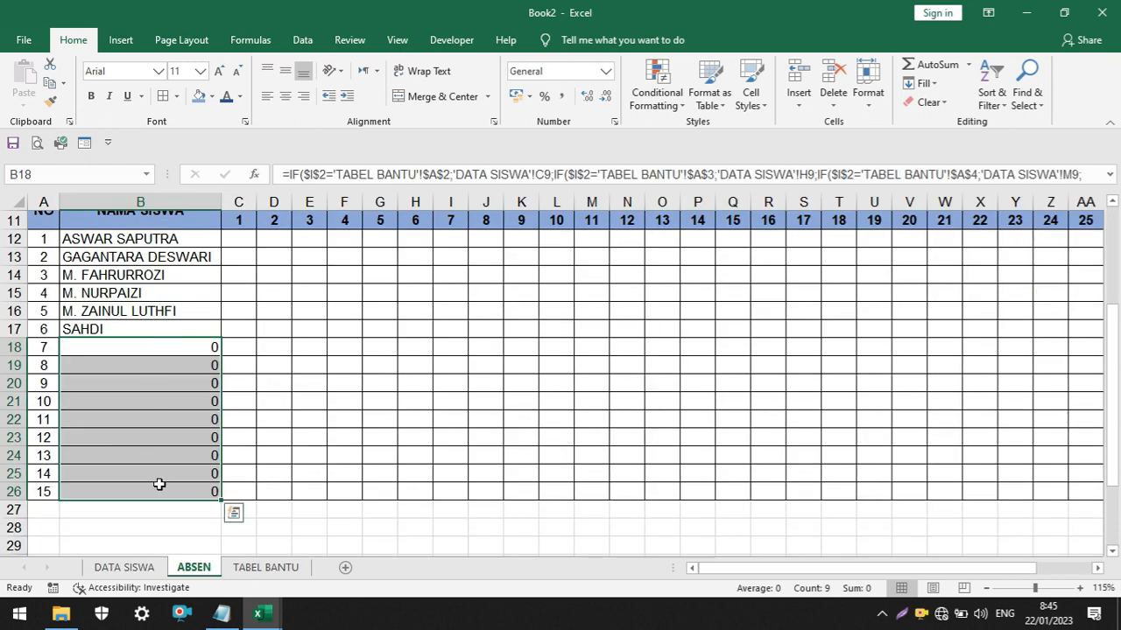
# Choose KELAS VIII in the PILIH KELAS selector and compare the filled names with the KELAS VIII table on DATA SISWA
pyautogui.scroll(1, 398, 350)
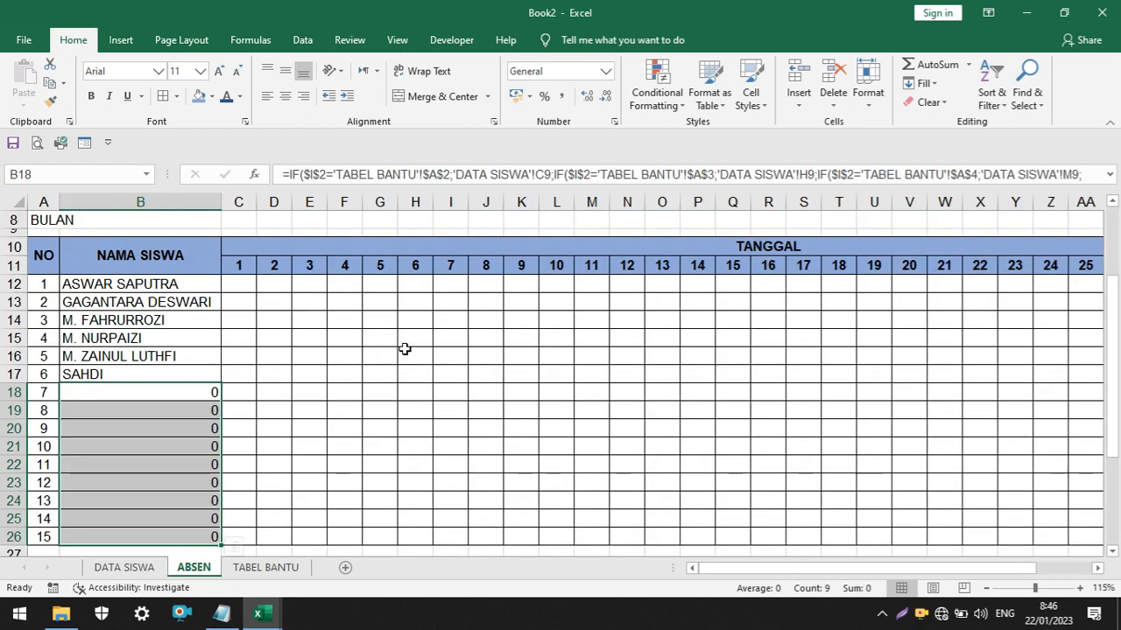
pyautogui.click(451, 356)
pyautogui.scroll(2, 495, 332)
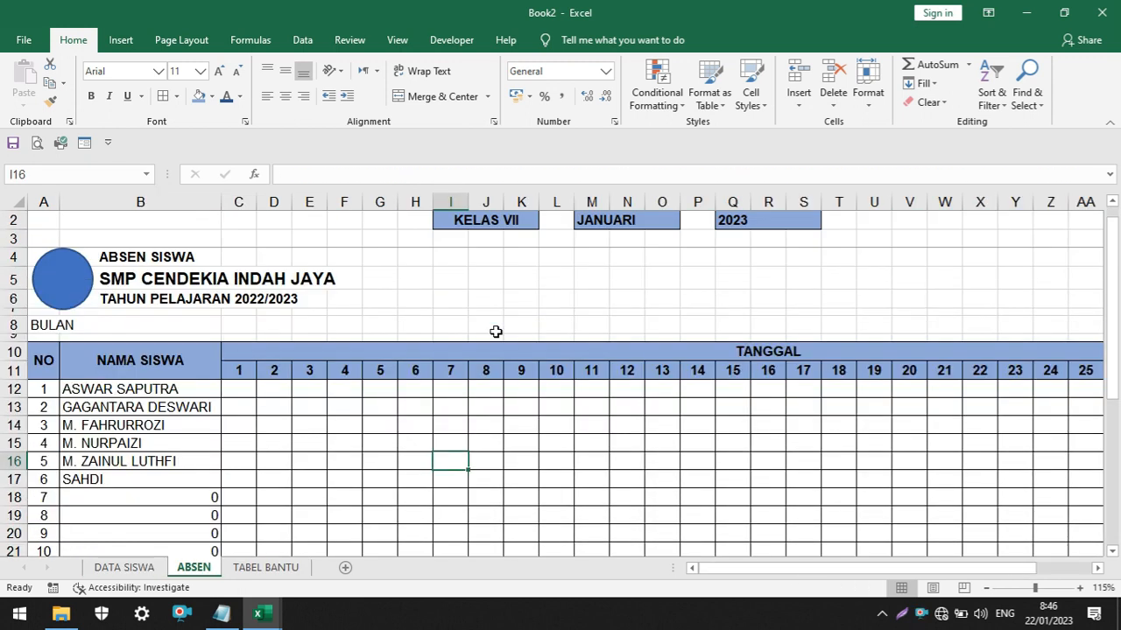
pyautogui.click(523, 224)
pyautogui.click(546, 223)
pyautogui.click(499, 262)
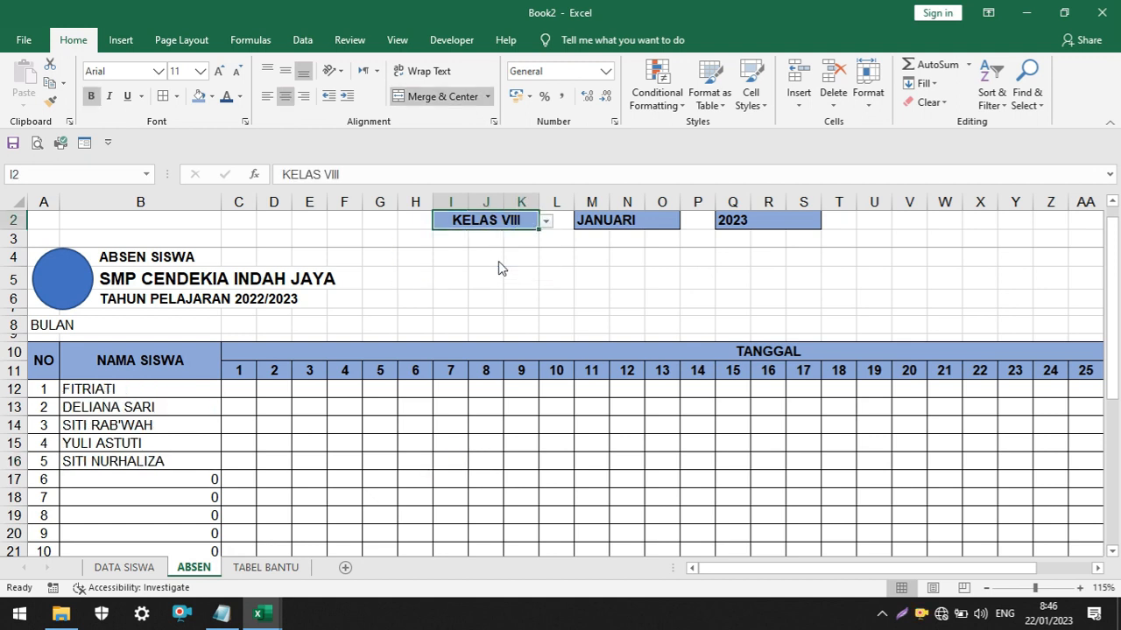
pyautogui.click(140, 569)
pyautogui.moveTo(478, 350); pyautogui.dragTo(612, 349)
pyautogui.click(379, 478)
pyautogui.click(200, 568)
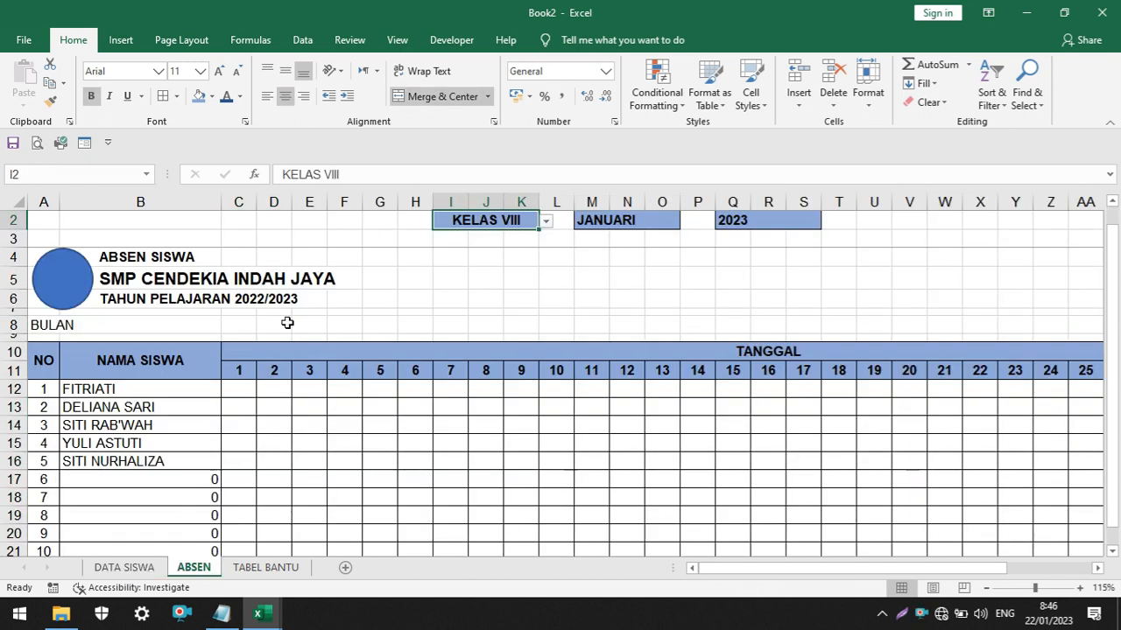
# Choose KELAS IX in the PILIH KELAS selector and check the filled names against the KELAS IX table on DATA SISWA
pyautogui.click(553, 224)
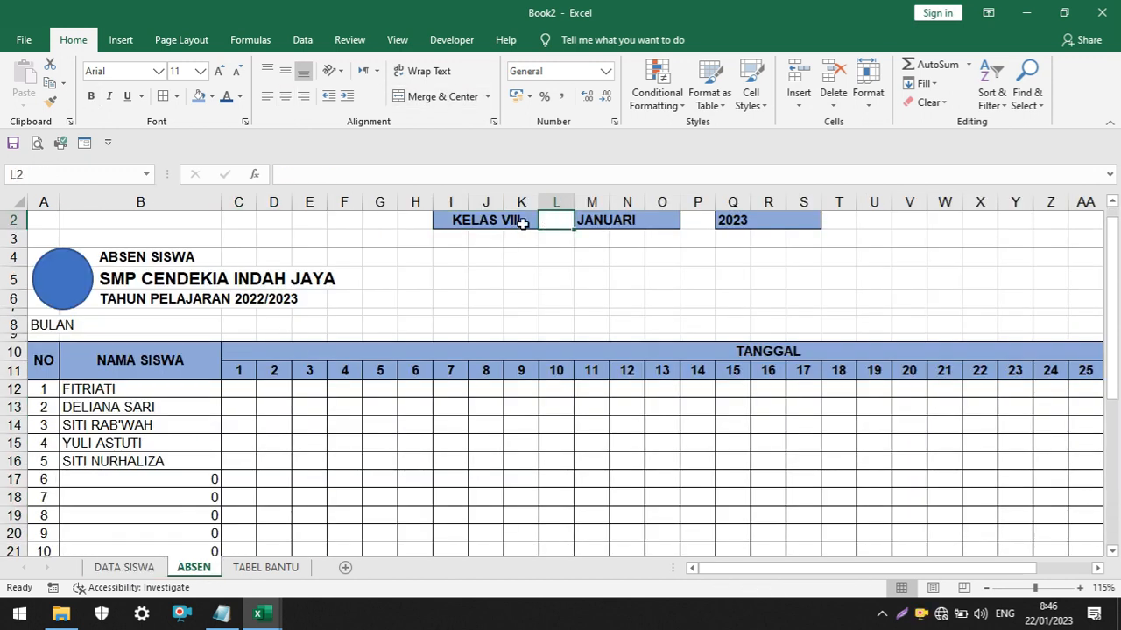
pyautogui.click(524, 225)
pyautogui.click(545, 224)
pyautogui.click(495, 273)
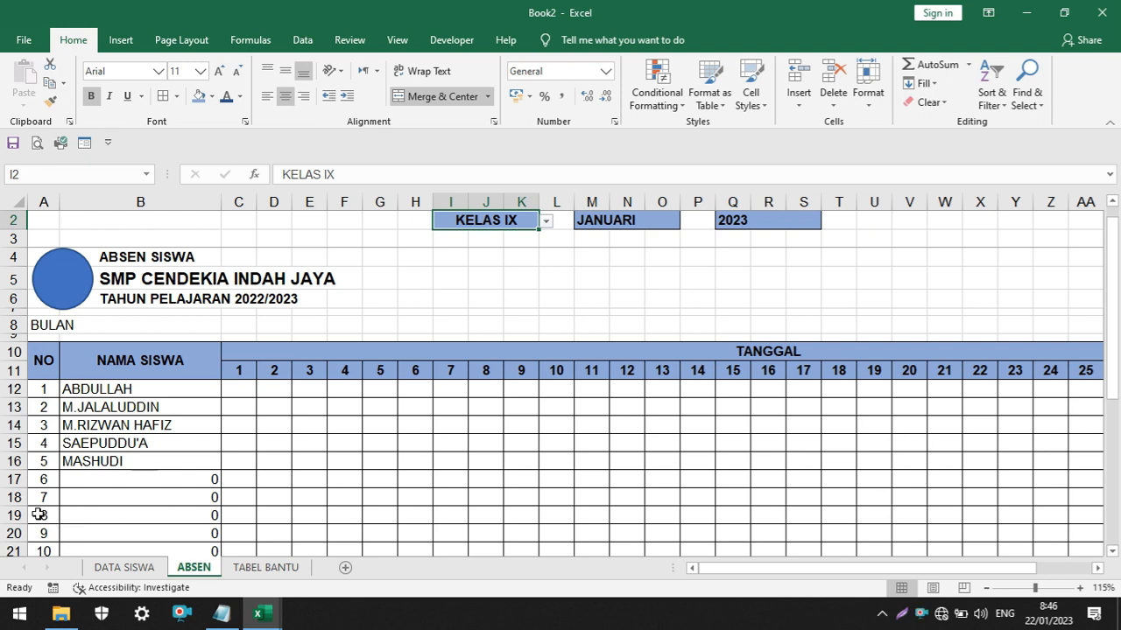
pyautogui.click(105, 568)
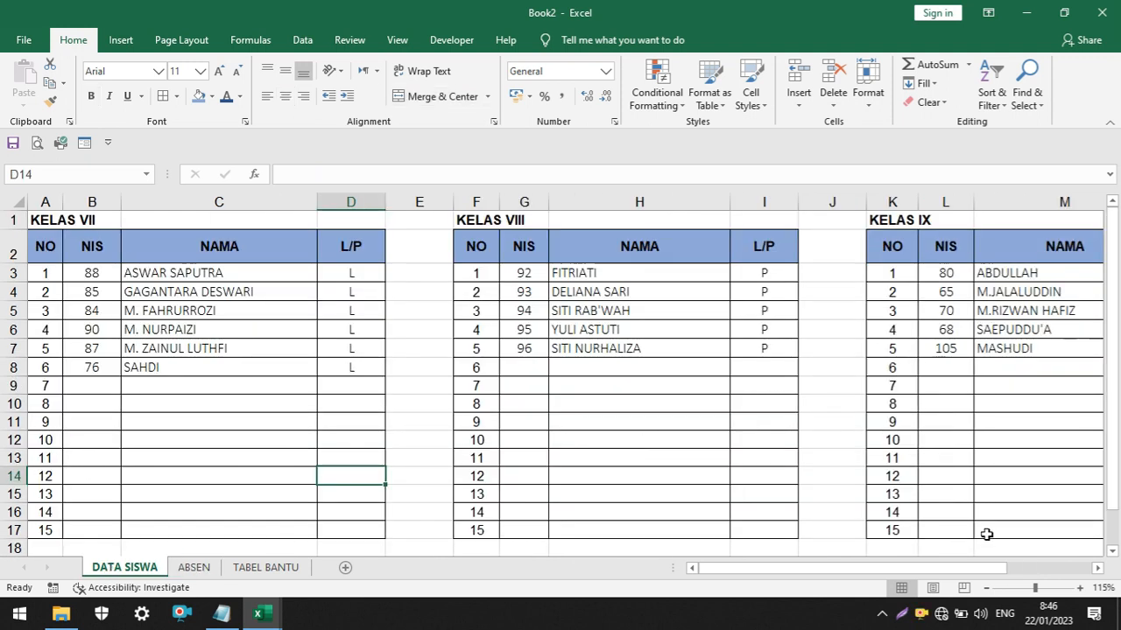
pyautogui.hscroll(2, 987, 531)
pyautogui.click(904, 350)
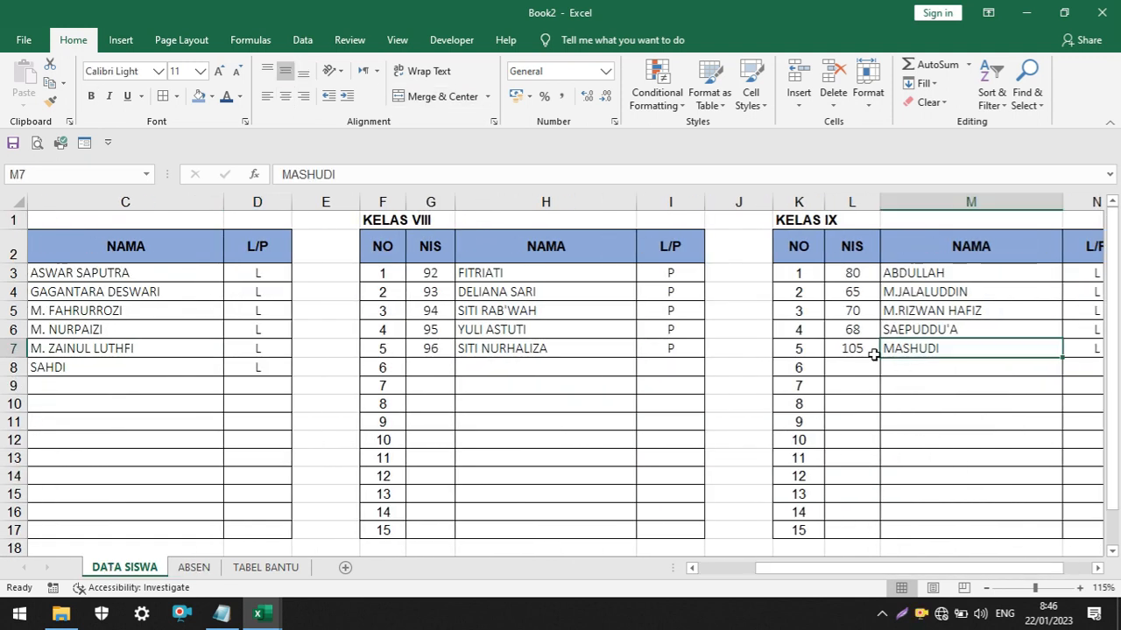
pyautogui.hscroll(1, 1006, 555)
pyautogui.hscroll(-3, 979, 557)
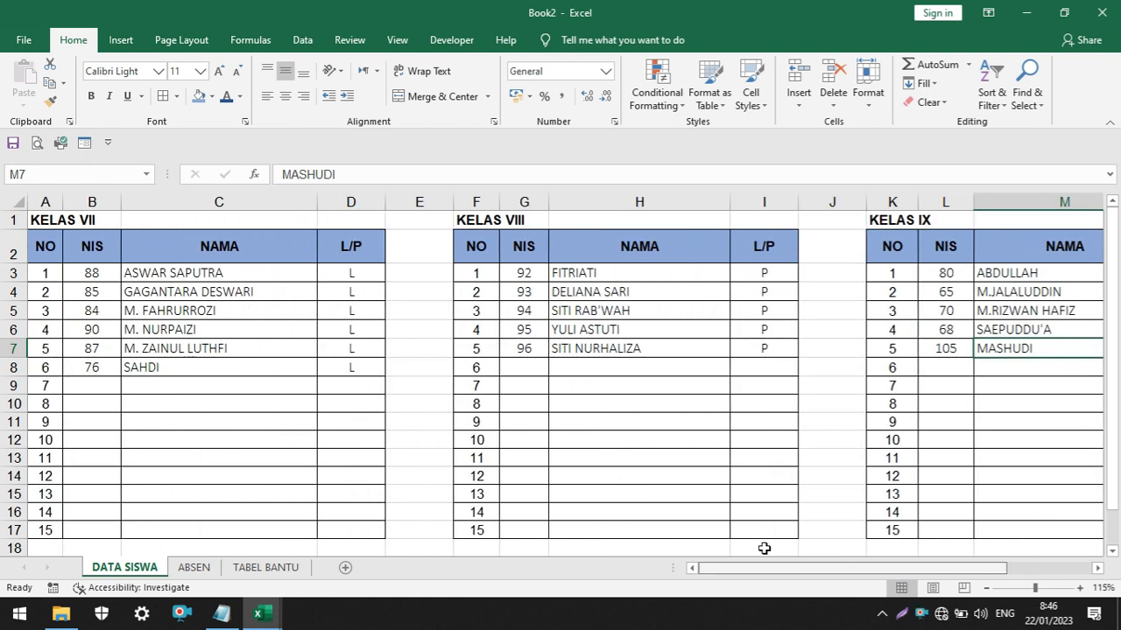
pyautogui.click(193, 567)
# Examine the rows without students in B17:B26 on ABSEN and display the formula in B12
pyautogui.scroll(-1, 180, 373)
pyautogui.scroll(-2, 181, 373)
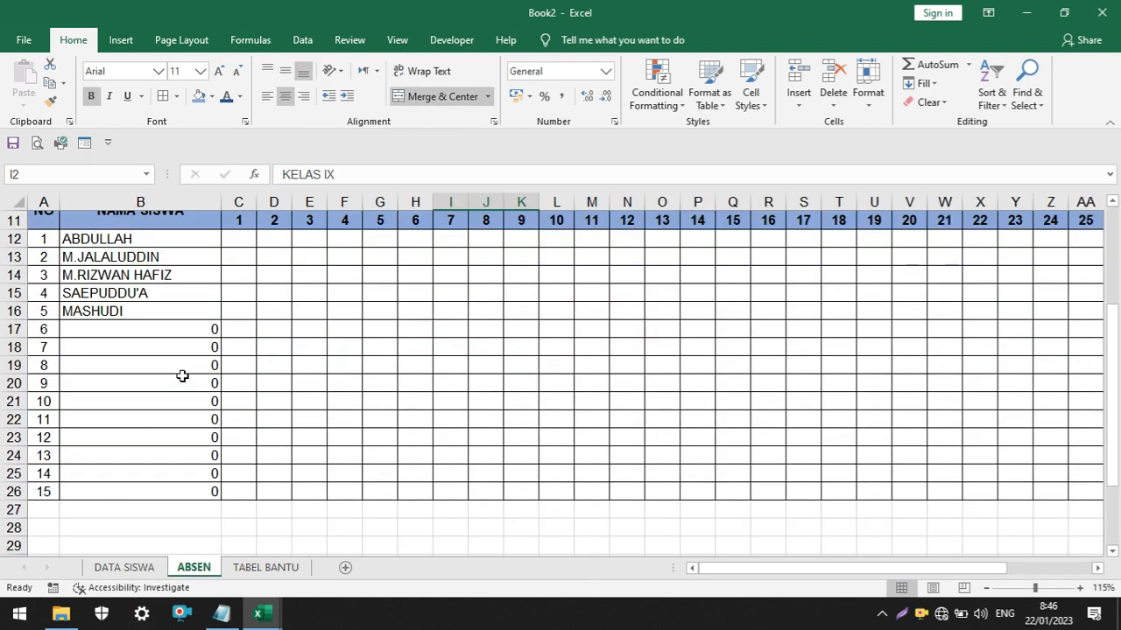
pyautogui.moveTo(195, 330); pyautogui.dragTo(203, 487)
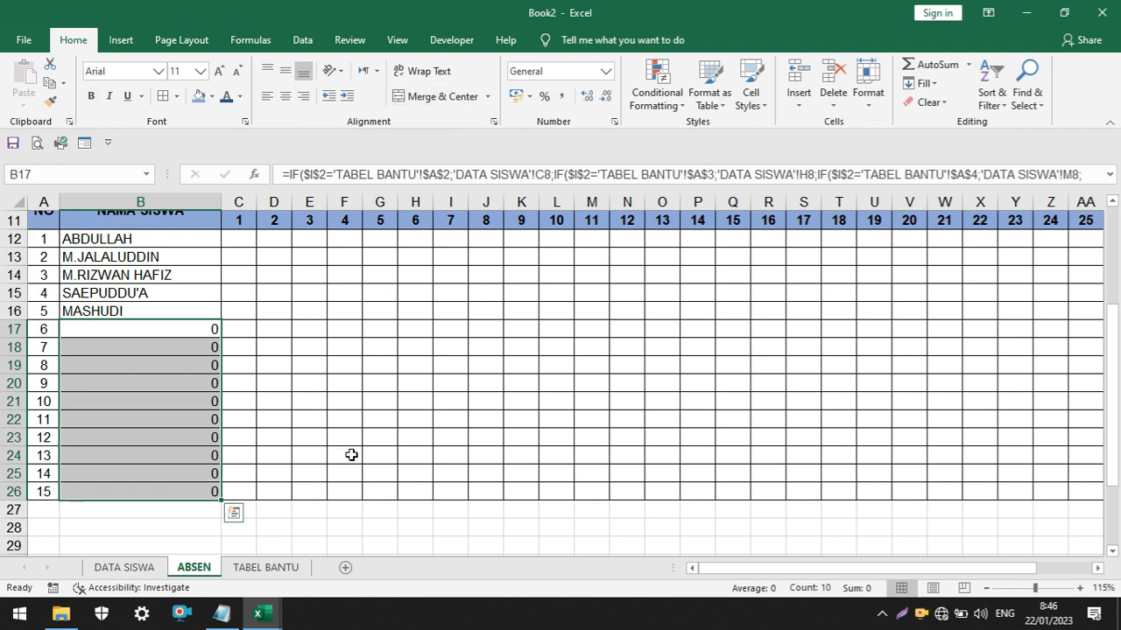
pyautogui.scroll(4, 351, 452)
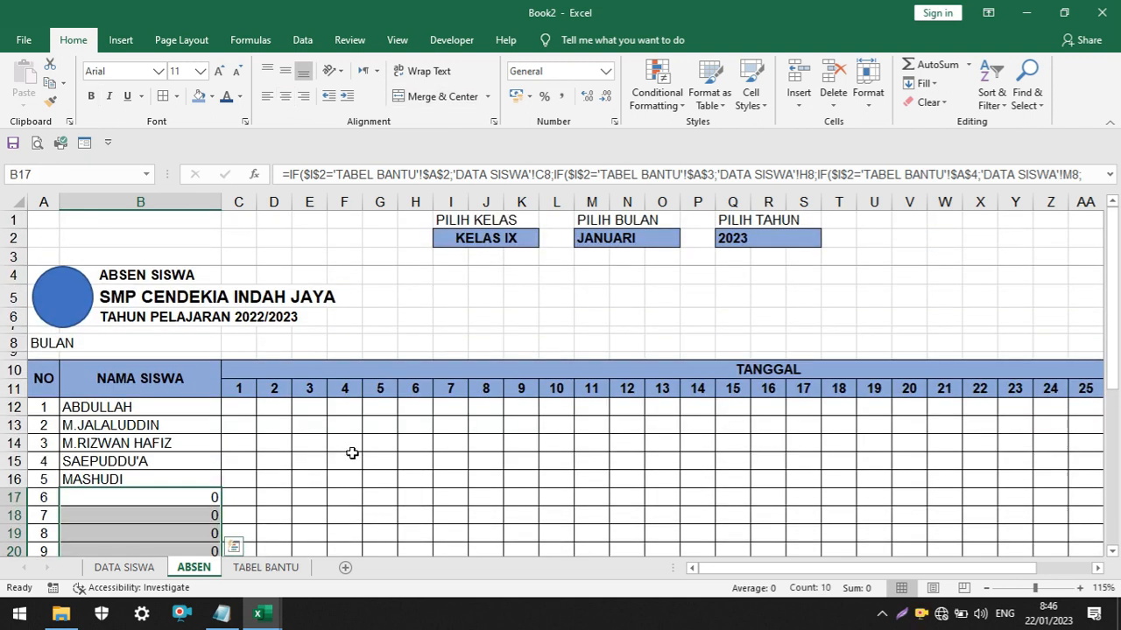
pyautogui.click(154, 407)
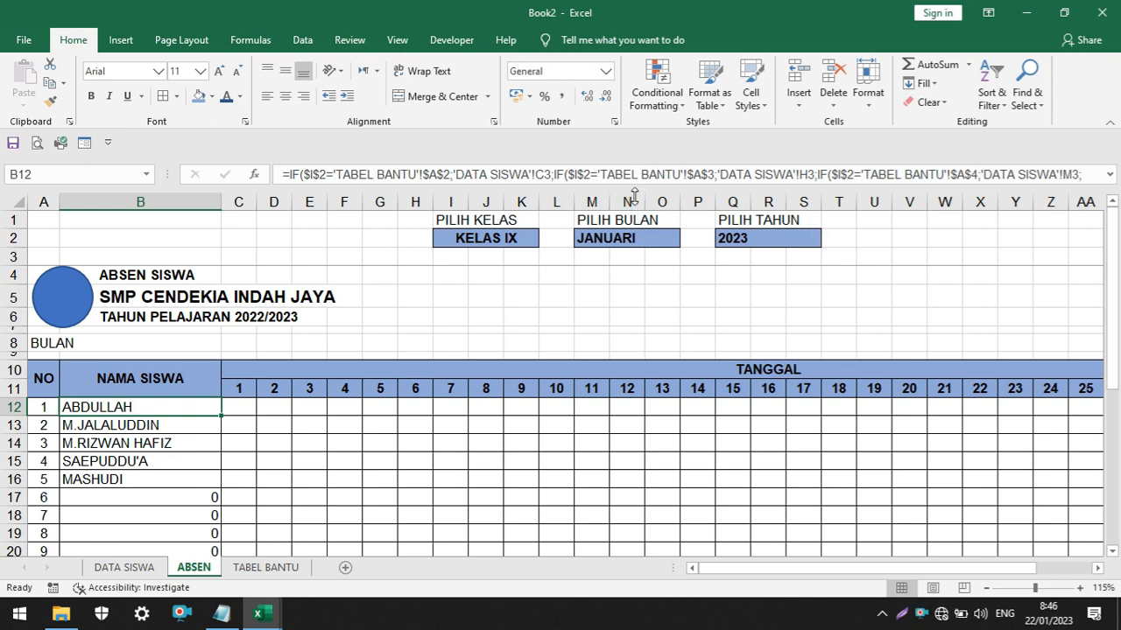
# Append &"" to the end of the nested IF formula in B12 on ABSEN
pyautogui.moveTo(634, 188); pyautogui.dragTo(634, 220)
pyautogui.click(413, 188)
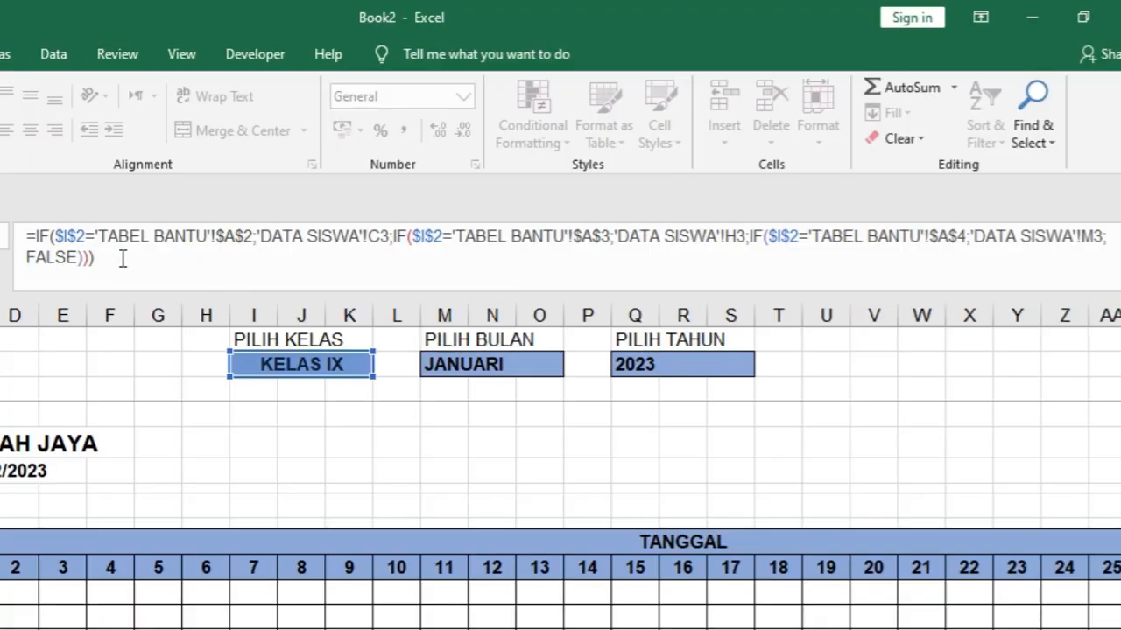
pyautogui.write('&""')
pyautogui.press('Return')
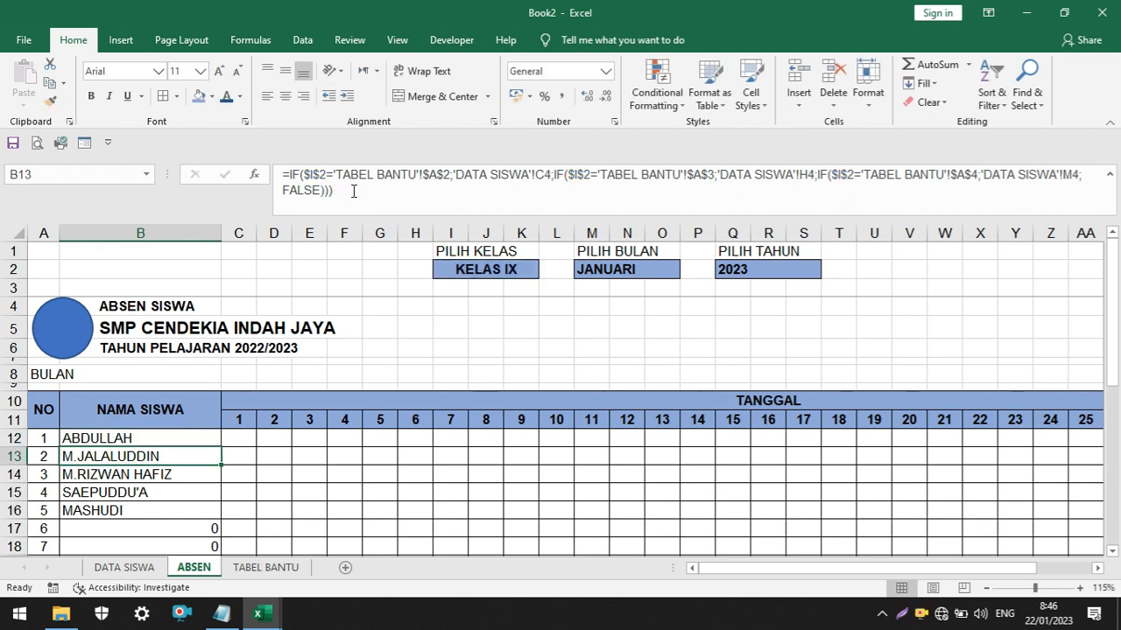
# Copy the updated B12 formula down the NAMA SISWA column to B26
pyautogui.scroll(-1, 182, 404)
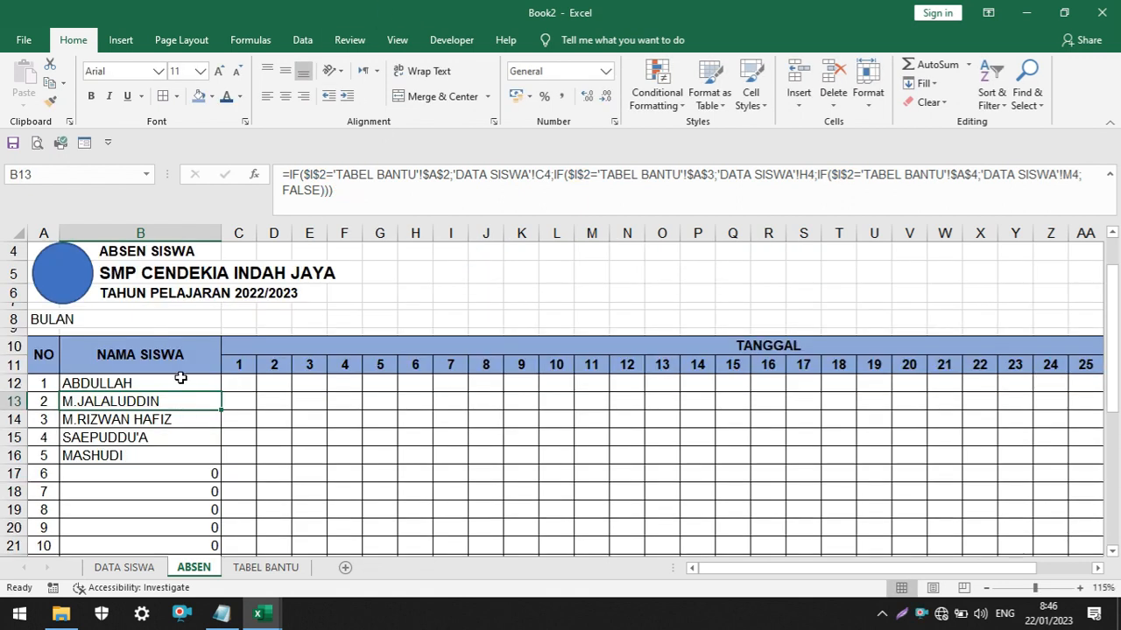
pyautogui.click(180, 377)
pyautogui.scroll(-2, 275, 383)
pyautogui.moveTo(221, 298); pyautogui.dragTo(216, 488)
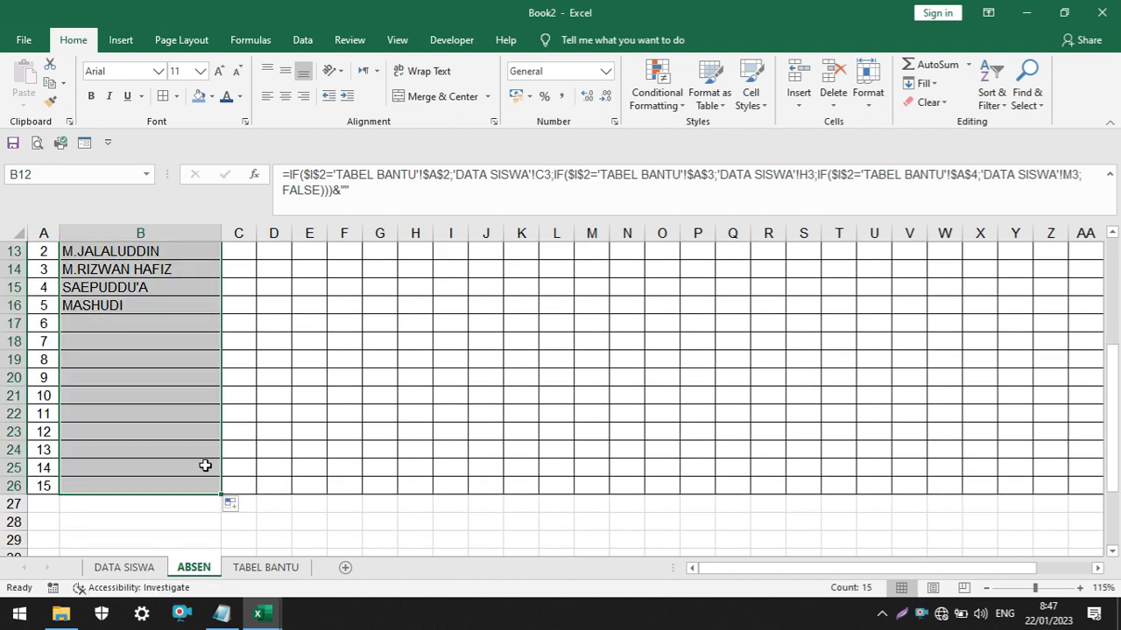
pyautogui.click(140, 402)
# Choose KELAS VII in the PILIH KELAS selector and check the name list down to student number 15
pyautogui.scroll(3, 362, 403)
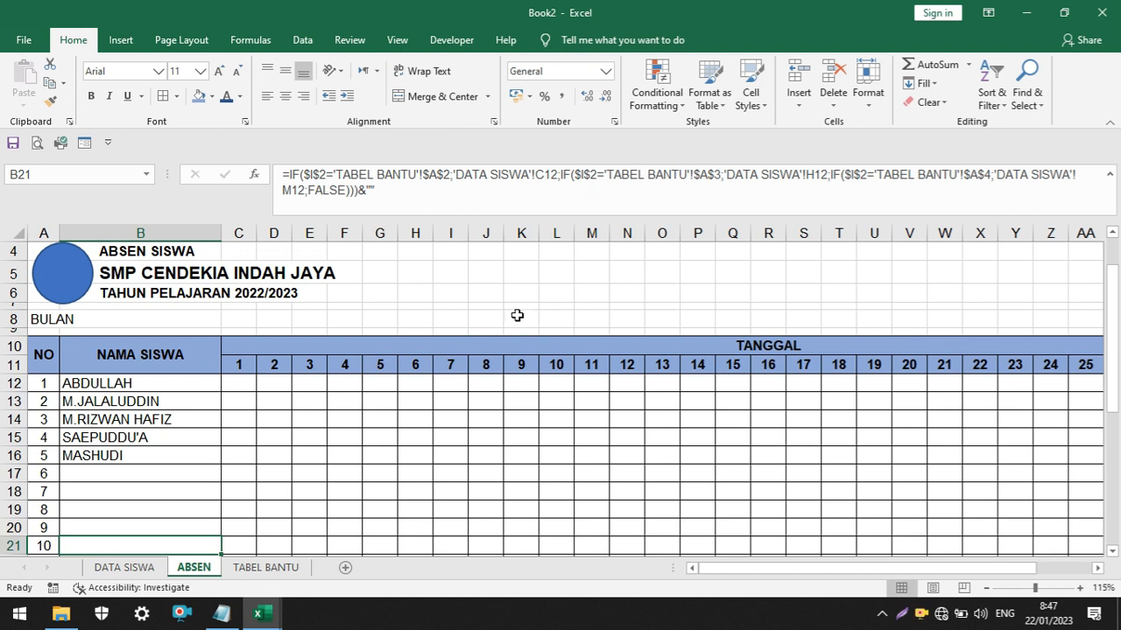
pyautogui.scroll(1, 443, 290)
pyautogui.click(526, 269)
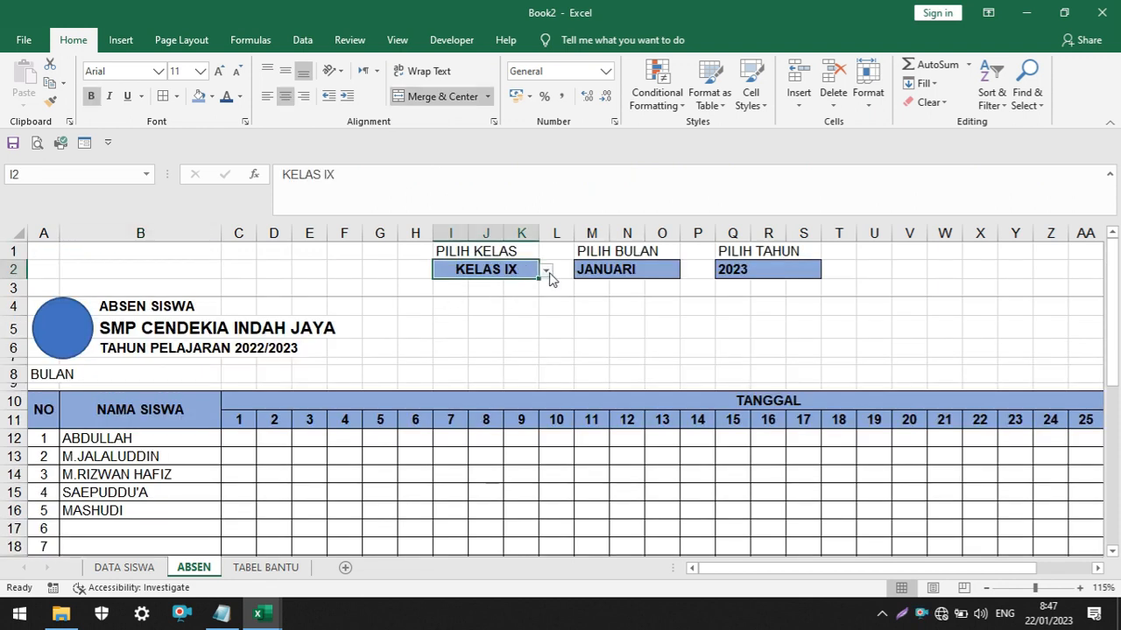
pyautogui.click(545, 271)
pyautogui.click(510, 299)
pyautogui.scroll(-3, 283, 408)
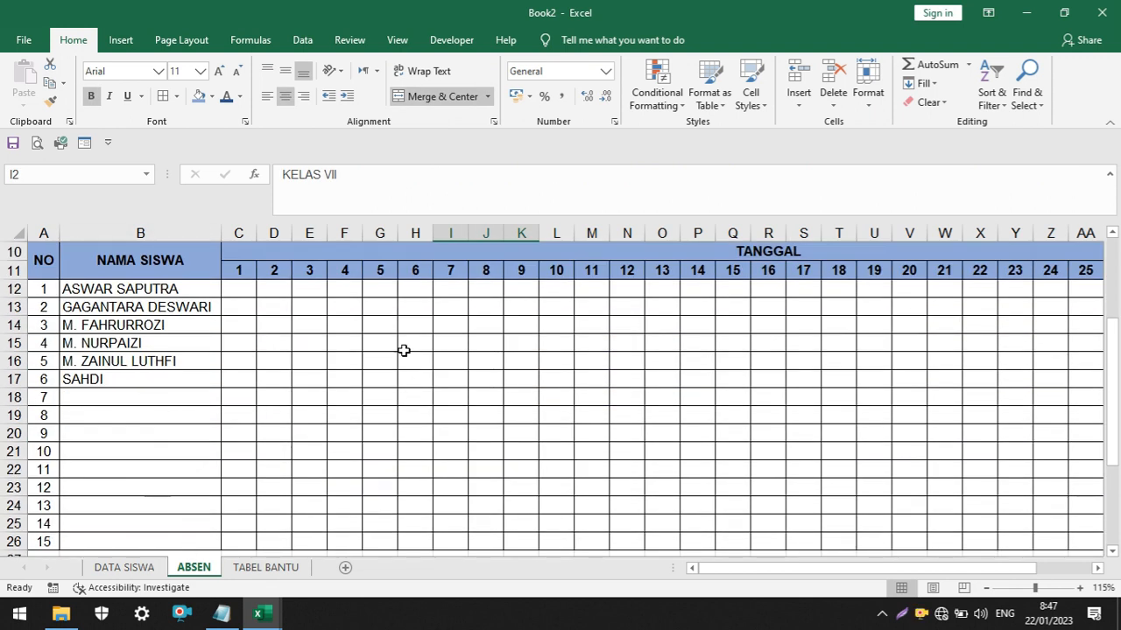
# Choose KELAS VIII in the PILIH KELAS selector and check the filled names and the rows without students
pyautogui.scroll(3, 403, 350)
pyautogui.click(545, 271)
pyautogui.click(504, 310)
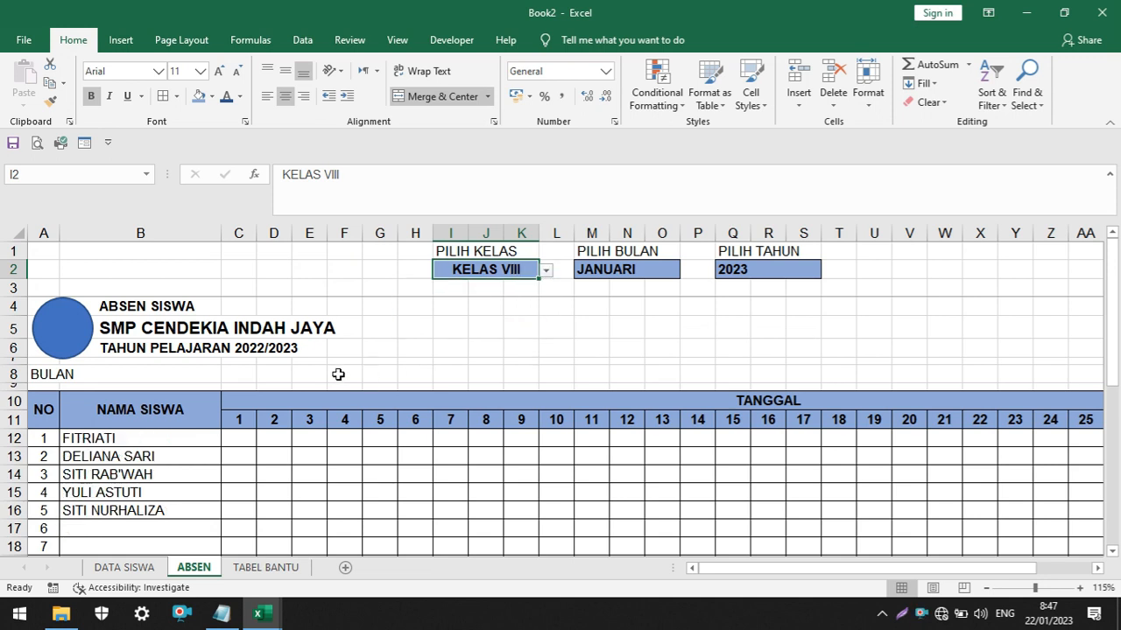
pyautogui.scroll(-3, 231, 417)
pyautogui.scroll(3, 525, 363)
pyautogui.click(345, 546)
pyautogui.scroll(-3, 424, 445)
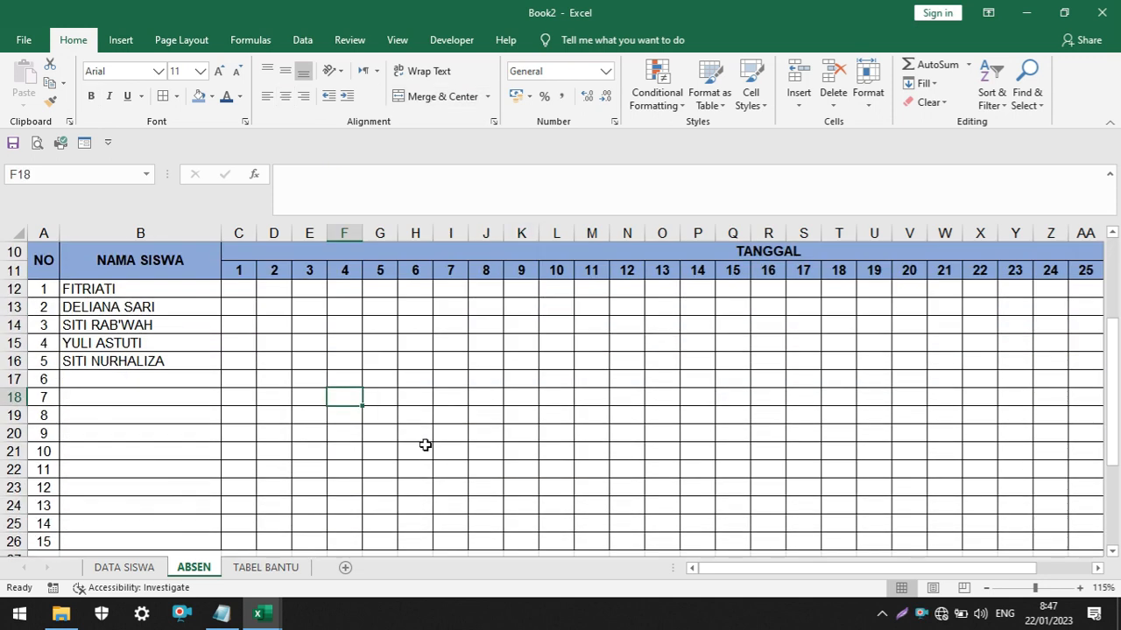
pyautogui.keyDown('ctrl'); pyautogui.scroll(-2, 429, 448); pyautogui.keyUp('ctrl')
pyautogui.scroll(2, 433, 443)
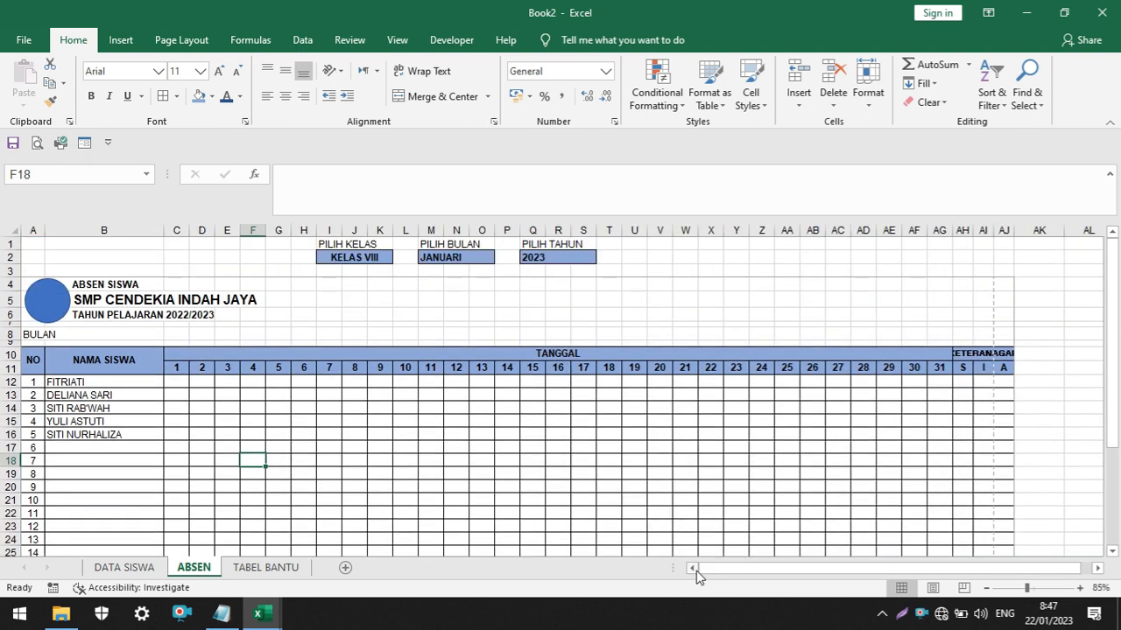
# Choose FEBRUARI in the PILIH BULAN selector on ABSEN
pyautogui.keyDown('ctrl'); pyautogui.scroll(2, 493, 393); pyautogui.keyUp('ctrl')
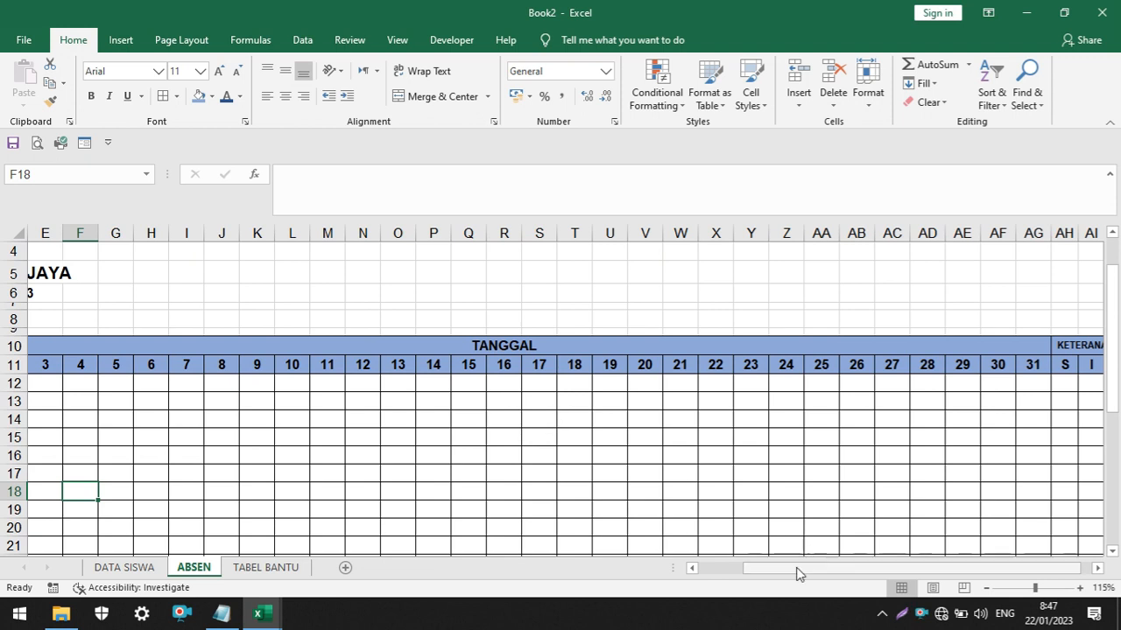
pyautogui.moveTo(798, 570); pyautogui.dragTo(578, 545)
pyautogui.scroll(1, 543, 361)
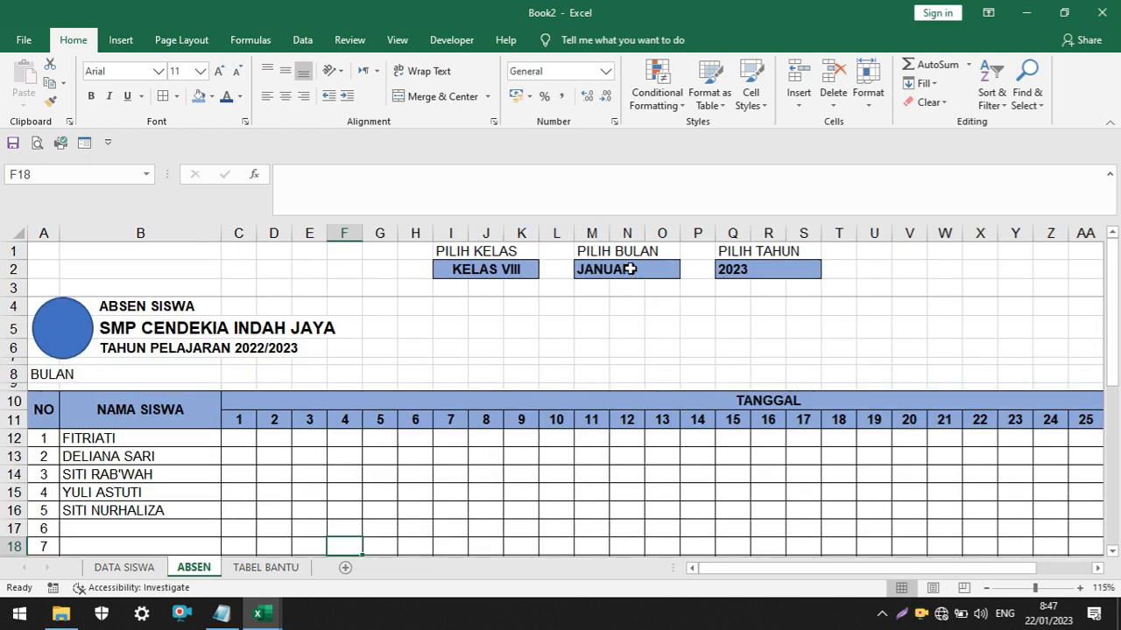
pyautogui.click(33, 375)
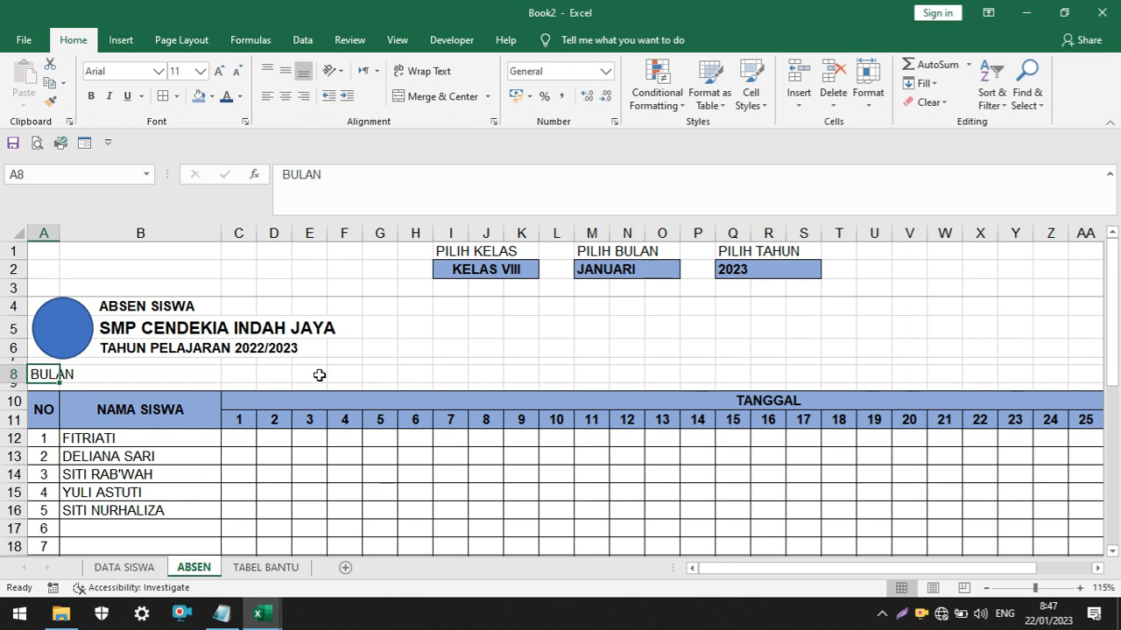
pyautogui.click(659, 269)
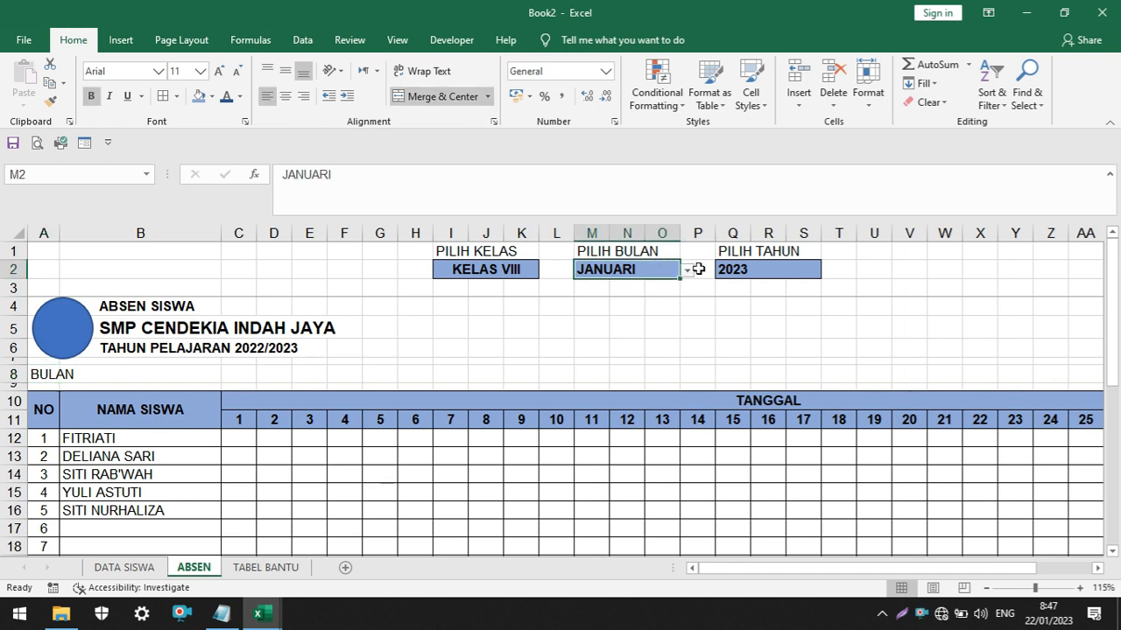
pyautogui.click(687, 272)
pyautogui.click(668, 299)
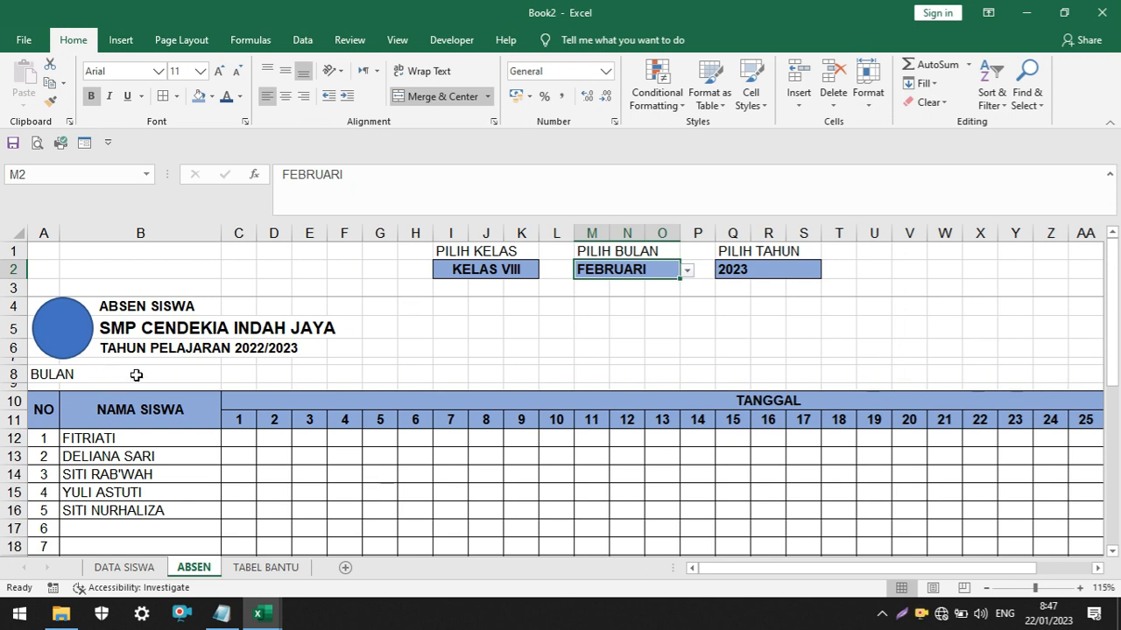
# Turn the BULAN label in A8 into a formula joining the text "BULAN " with the selected month in M2
pyautogui.click(46, 374)
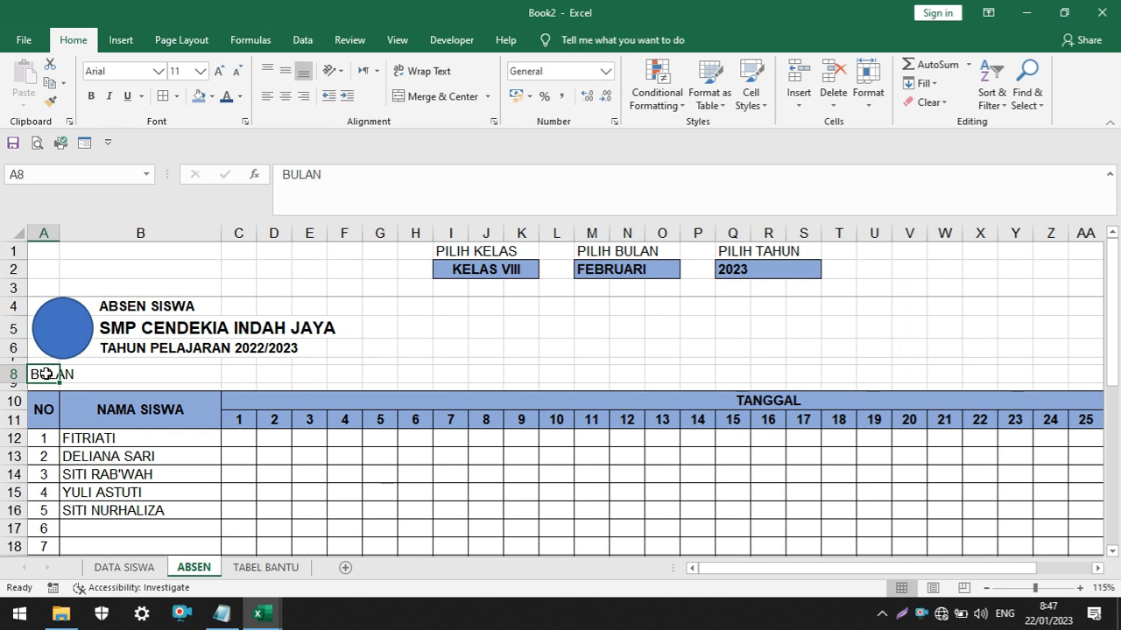
pyautogui.scroll(2, 46, 373)
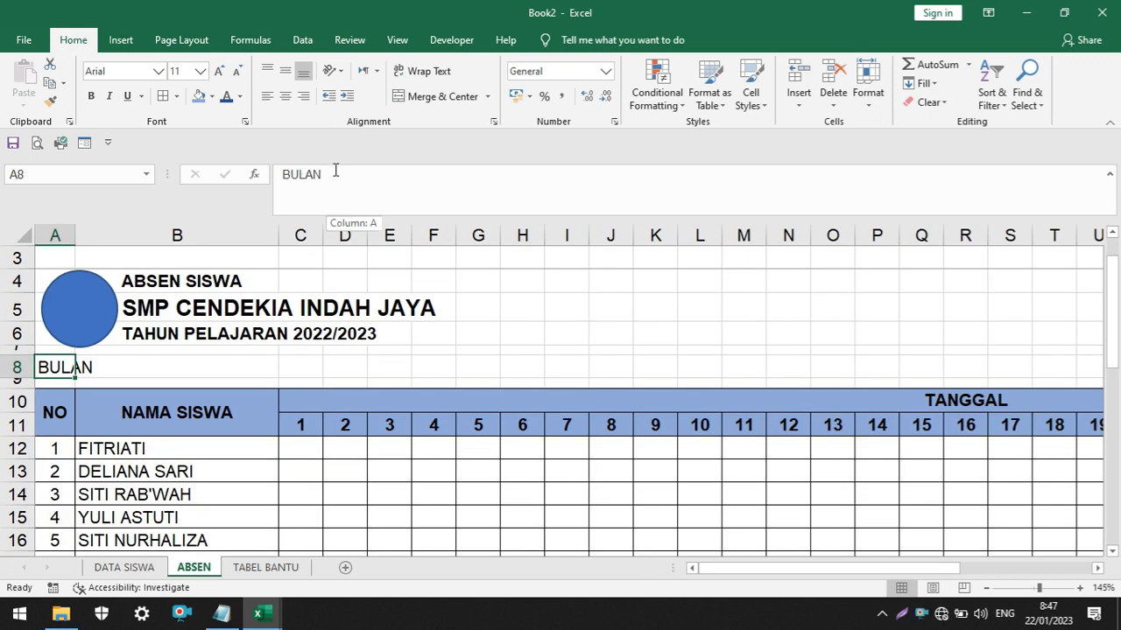
pyautogui.moveTo(325, 174); pyautogui.dragTo(282, 174)
pyautogui.click(394, 175)
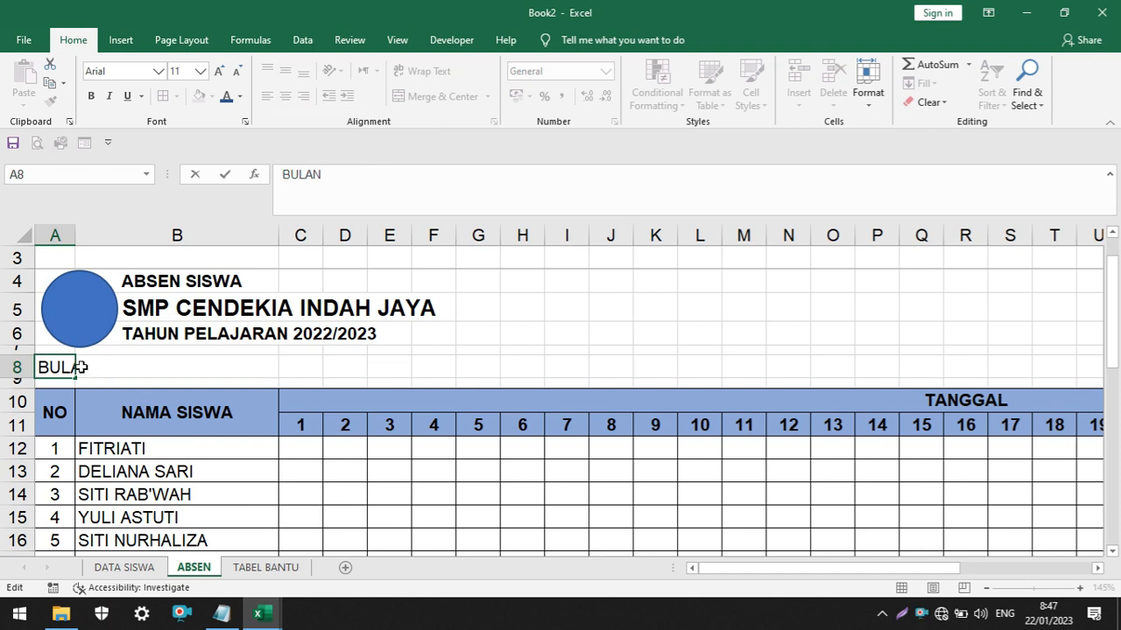
pyautogui.click(284, 175)
pyautogui.write('=')
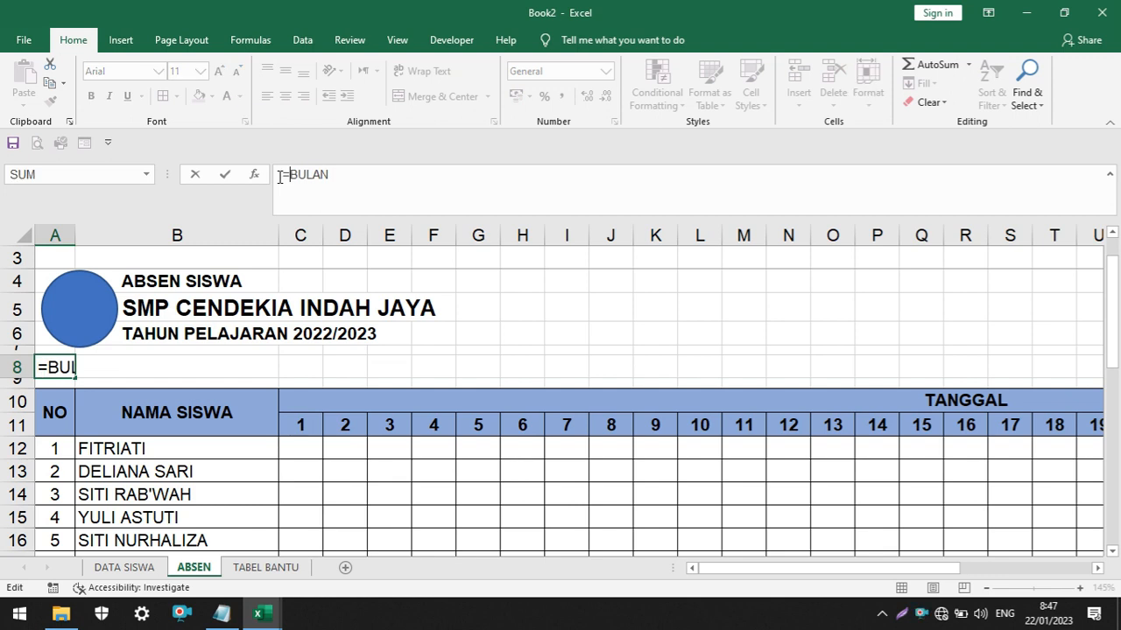
pyautogui.write('"')
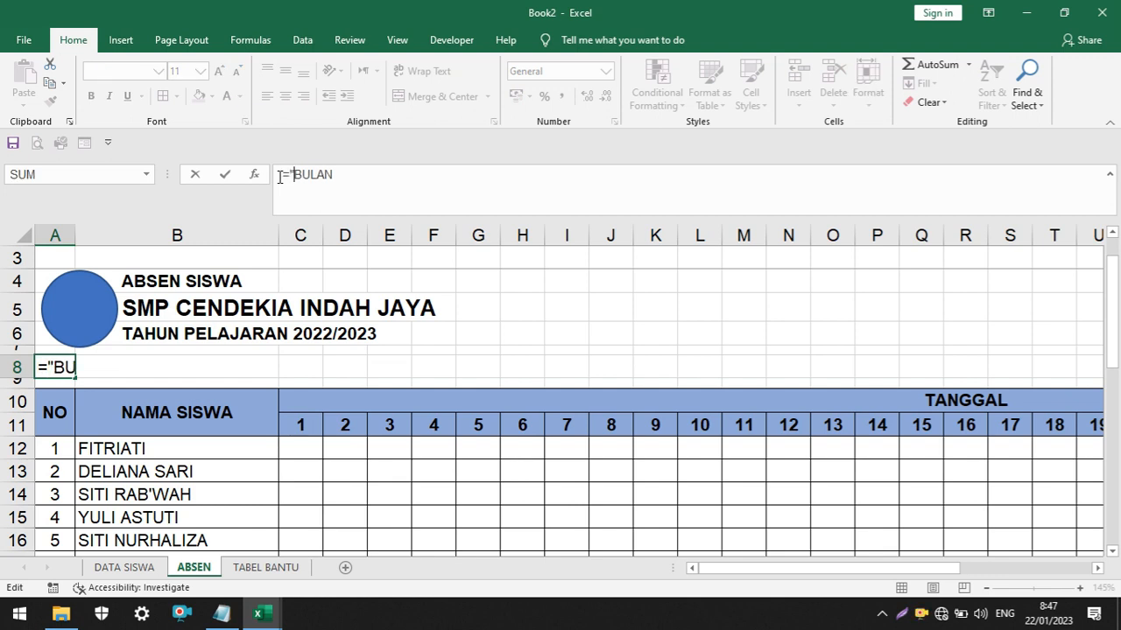
pyautogui.click(346, 174)
pyautogui.write('"&')
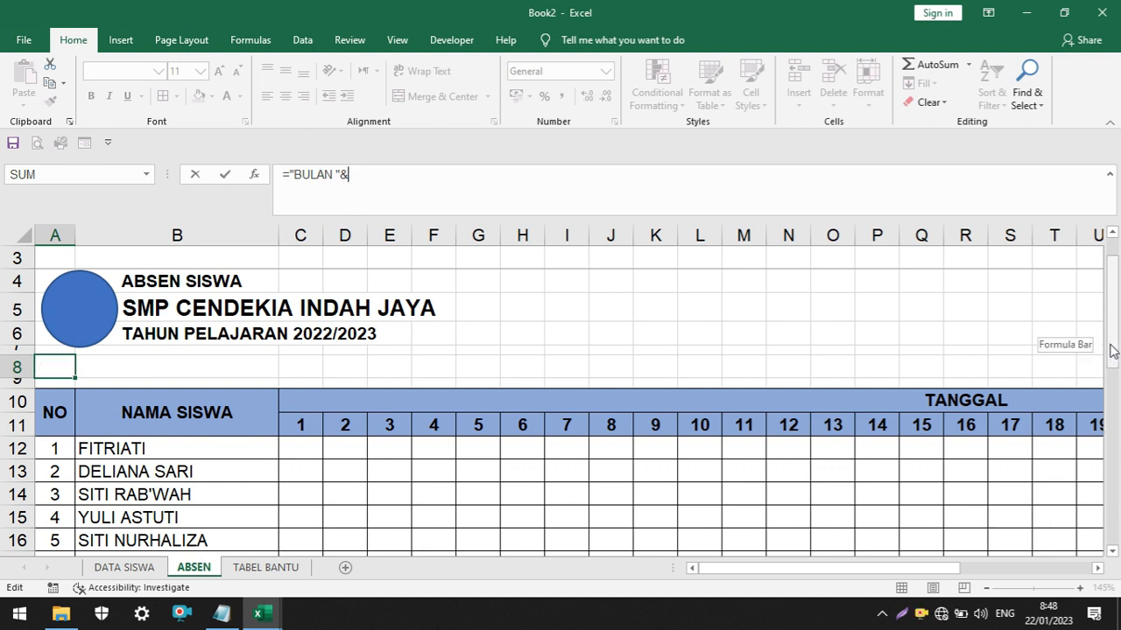
pyautogui.scroll(1, 1112, 350)
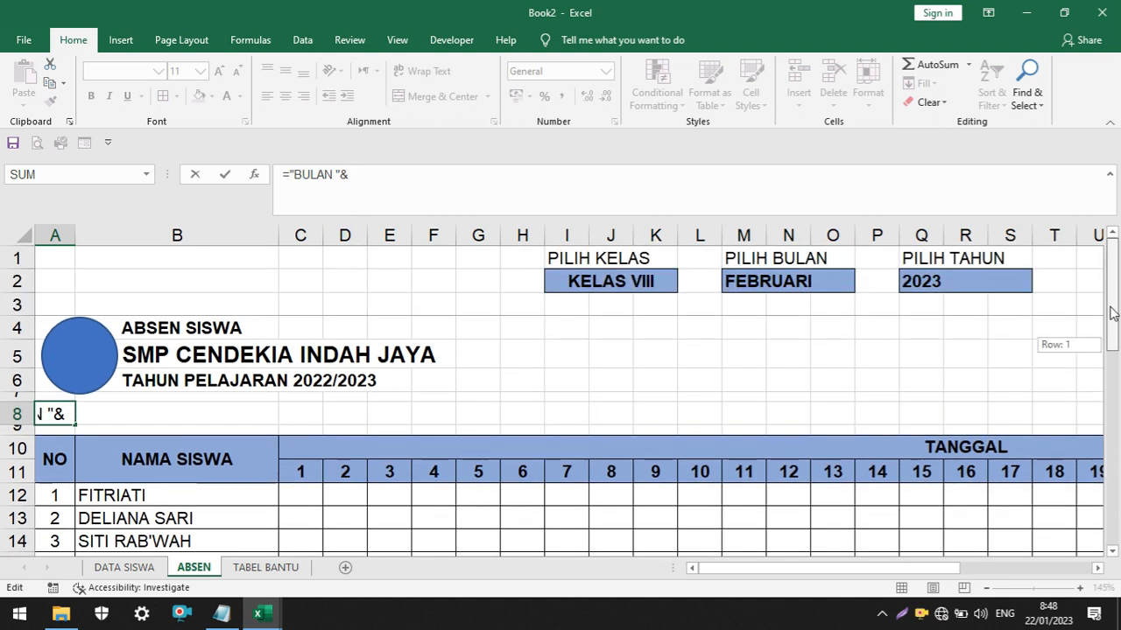
pyautogui.click(764, 285)
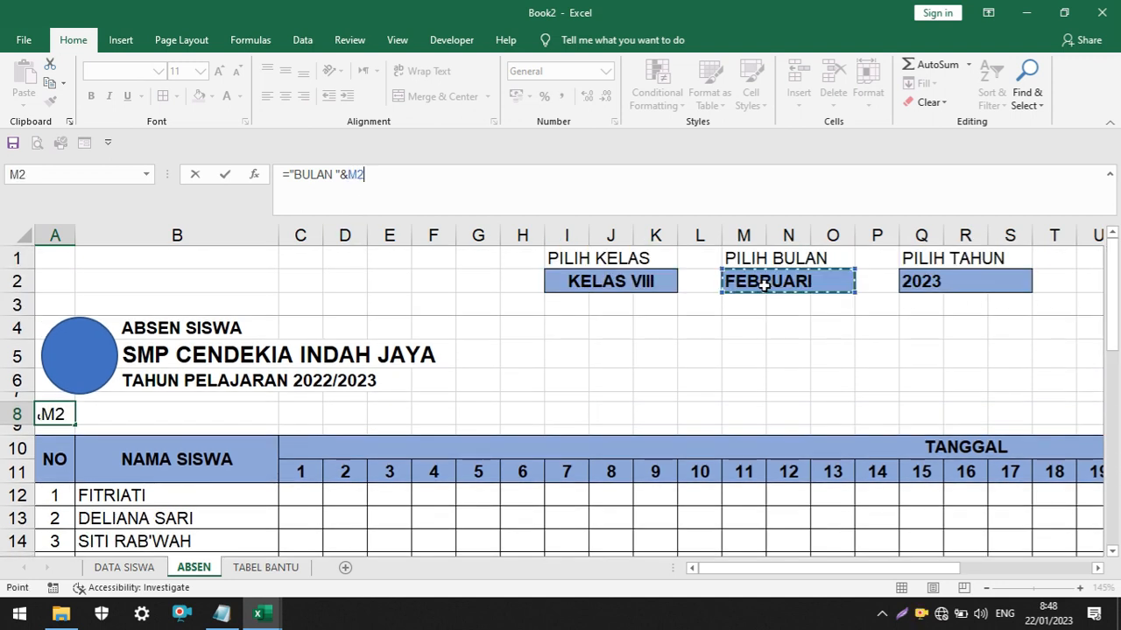
pyautogui.click(366, 175)
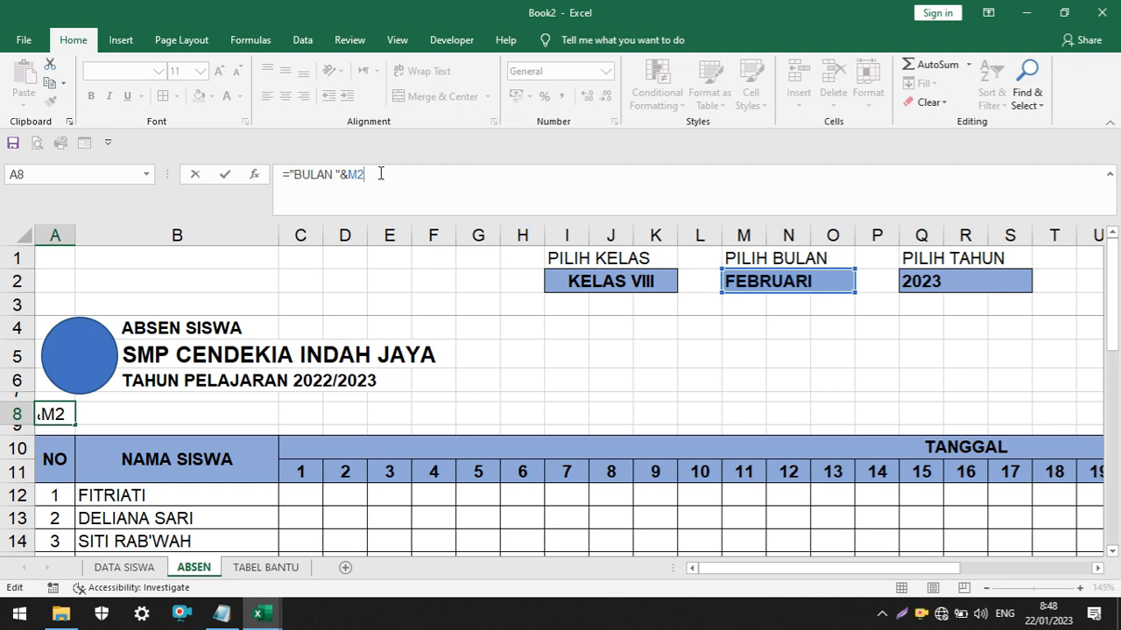
# Extend the A8 formula with a two-space text and the selected year, giving ="BULAN "&M2&" "&Q2
pyautogui.write('&')
pyautogui.write('"')
pyautogui.write('&')
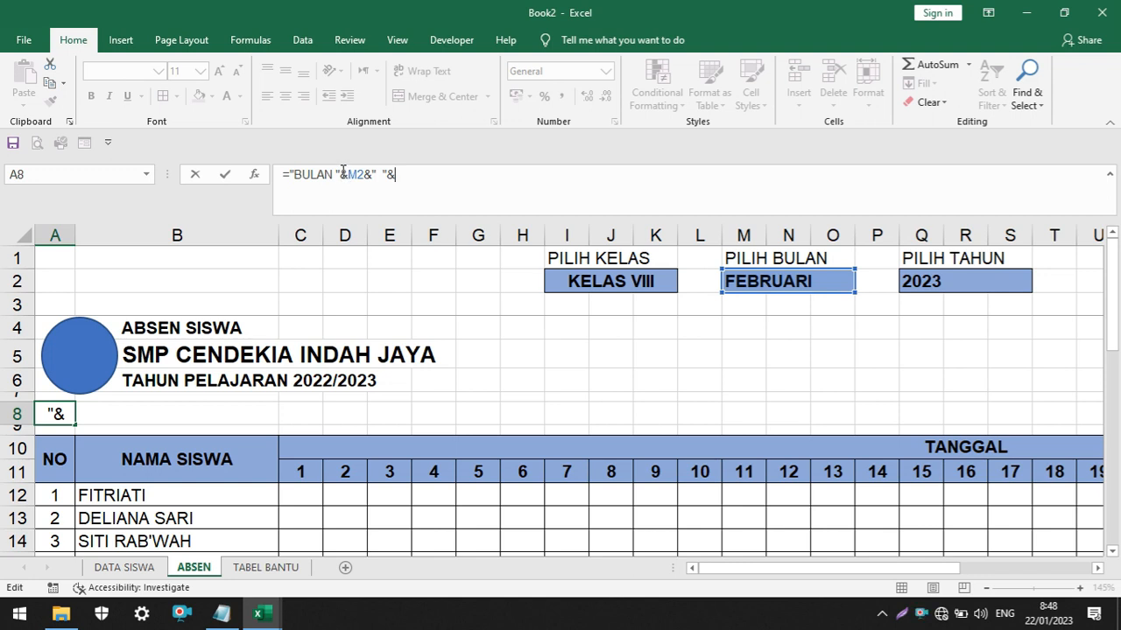
pyautogui.moveTo(342, 172); pyautogui.dragTo(294, 174)
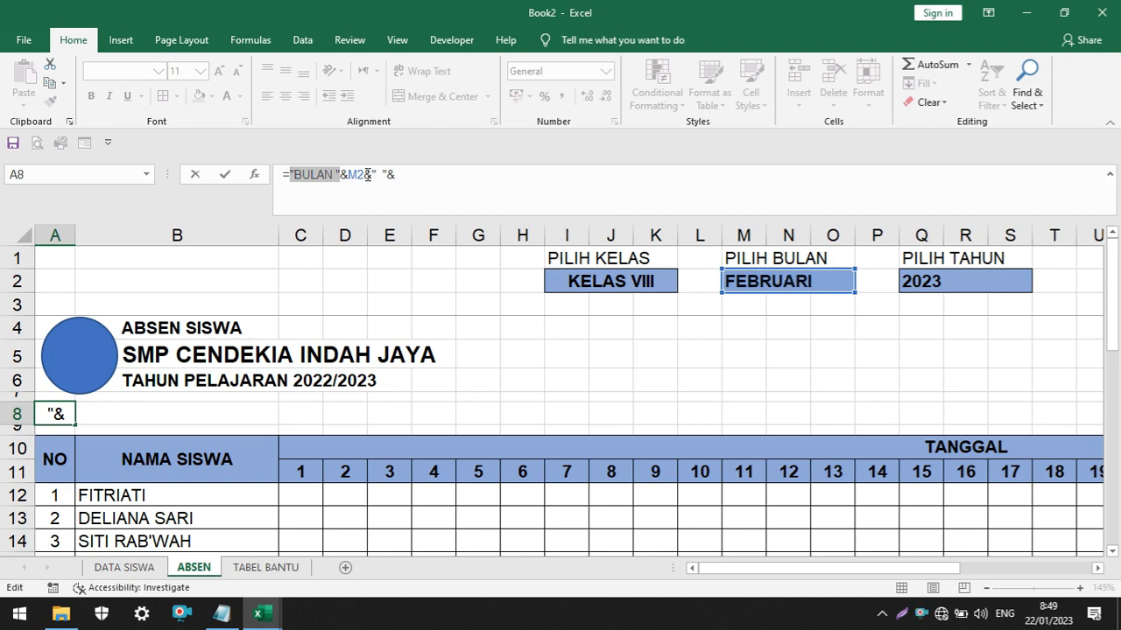
pyautogui.click(401, 173)
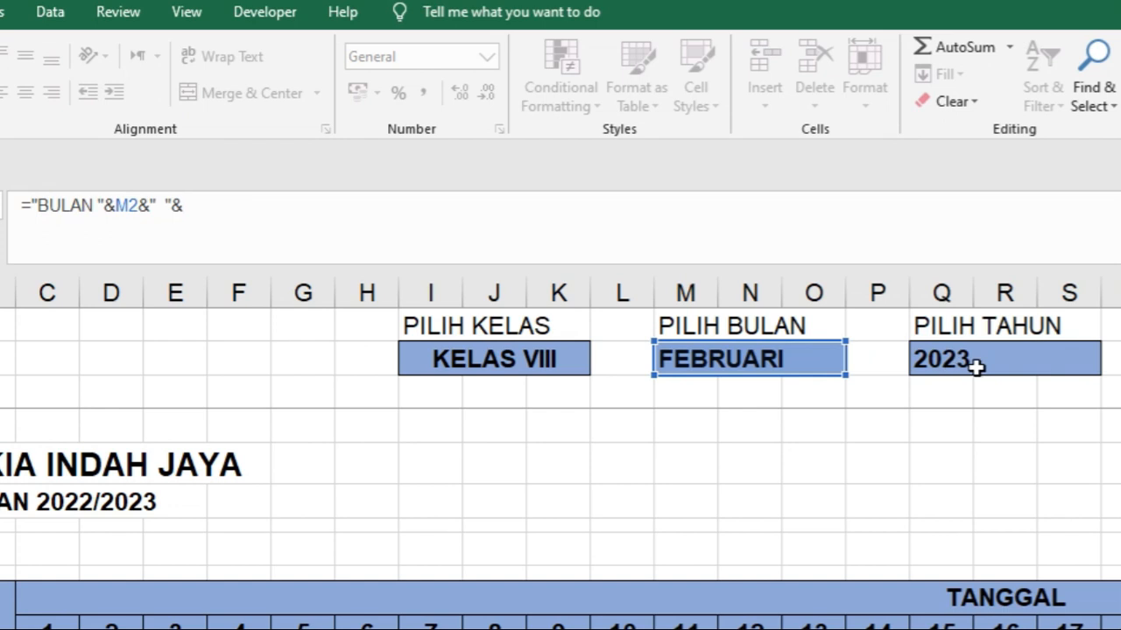
pyautogui.click(976, 368)
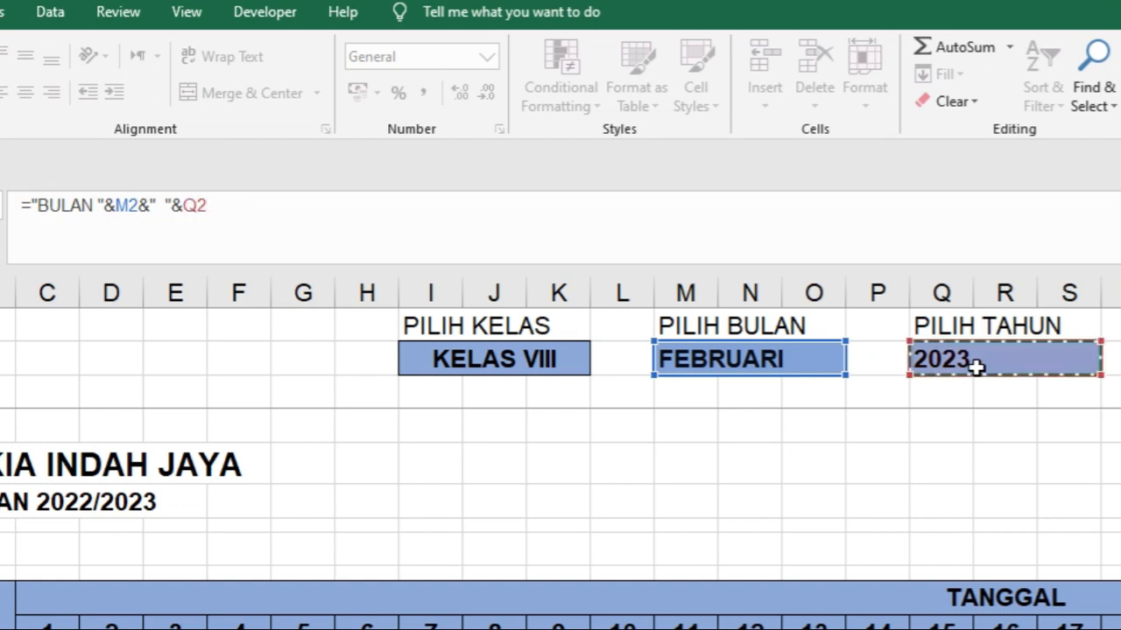
pyautogui.press('Return')
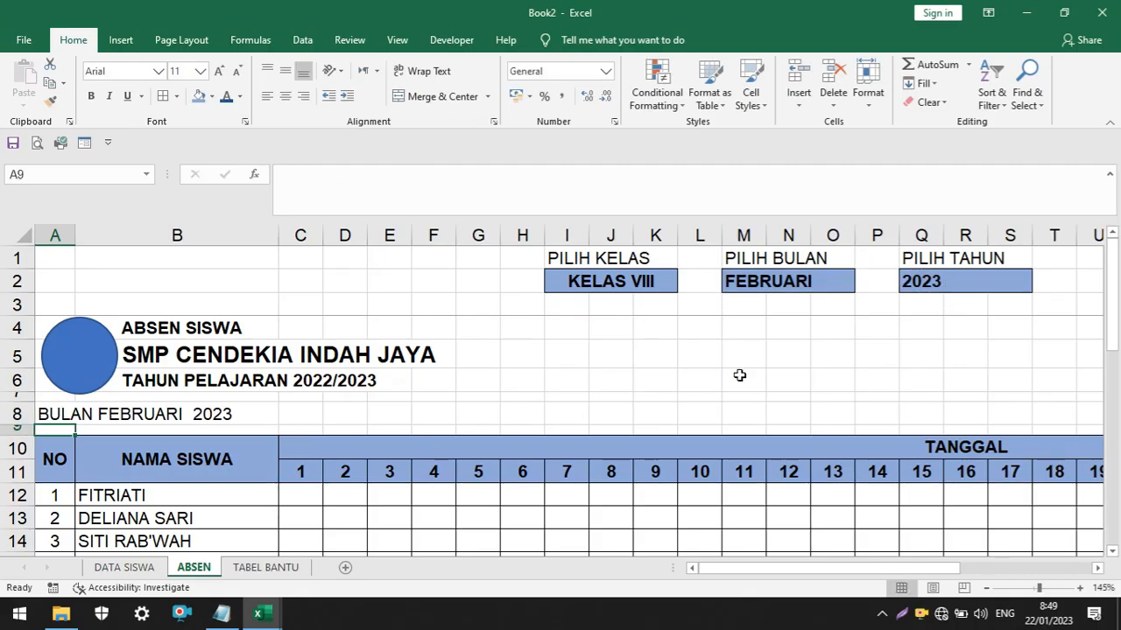
# Make A8 bold and insert a comma after the word BULAN in its formula text
pyautogui.click(53, 416)
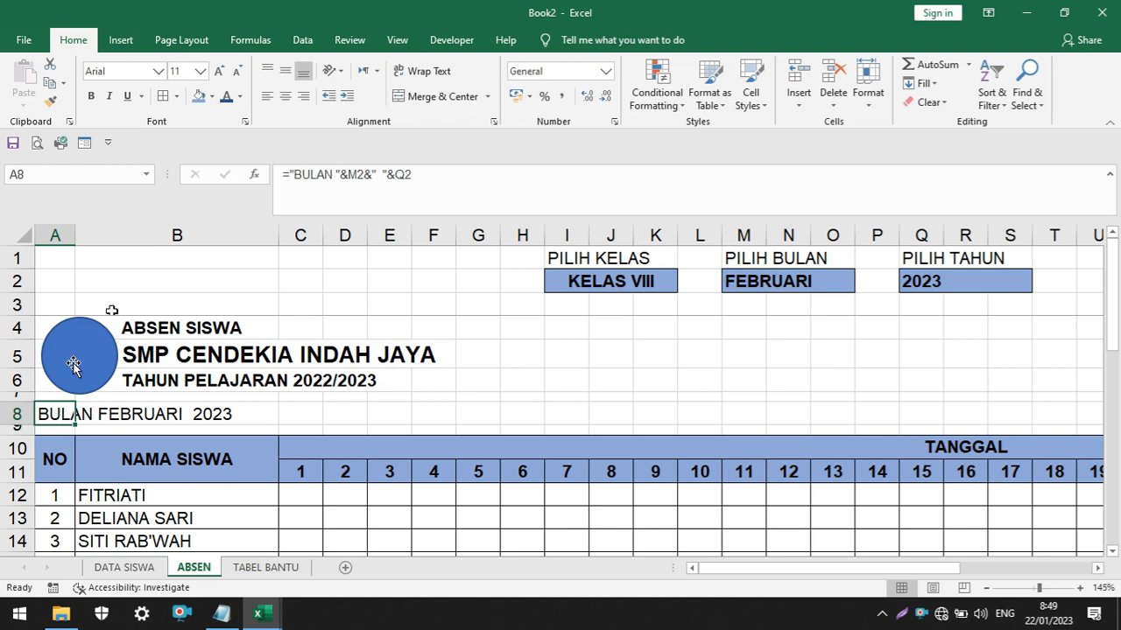
pyautogui.click(91, 96)
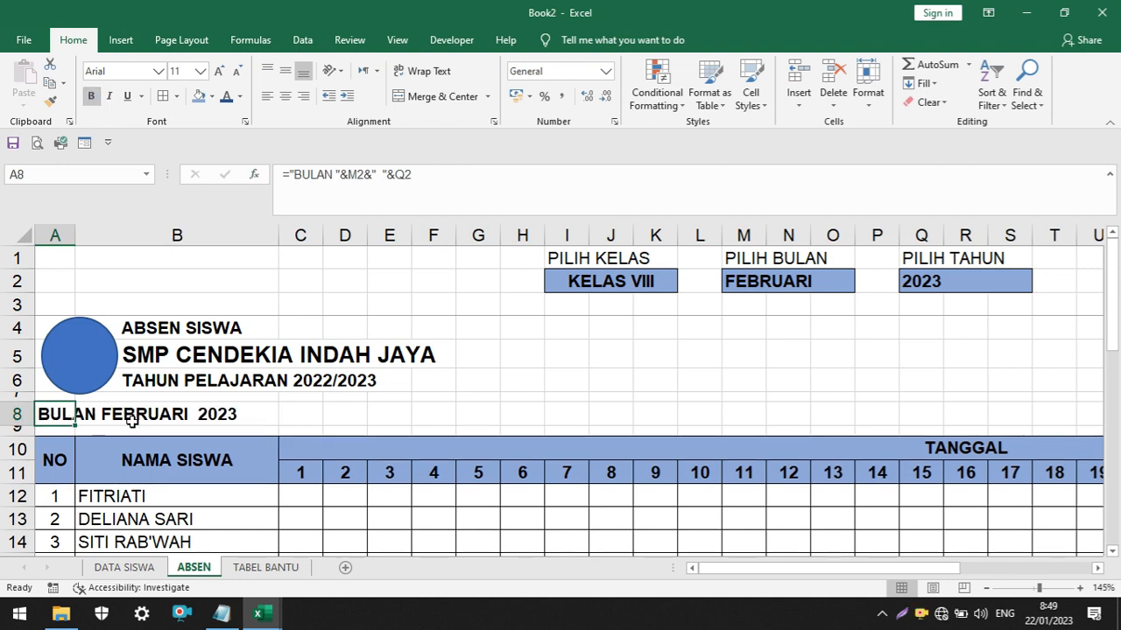
pyautogui.click(130, 420)
pyautogui.click(50, 420)
pyautogui.click(332, 174)
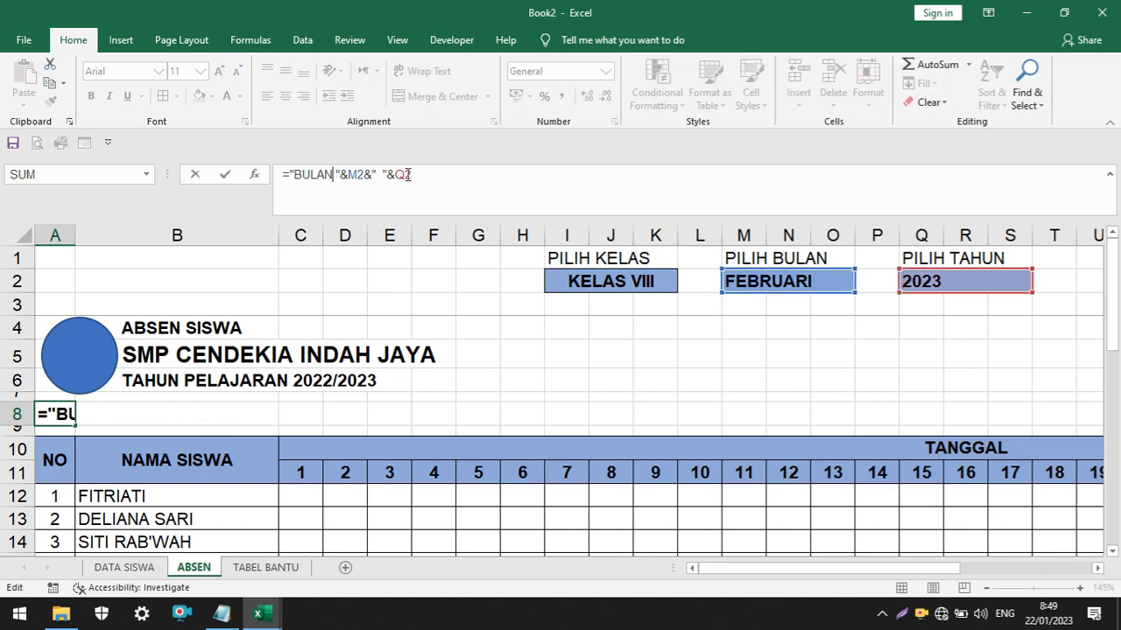
pyautogui.write(',')
pyautogui.press('Return')
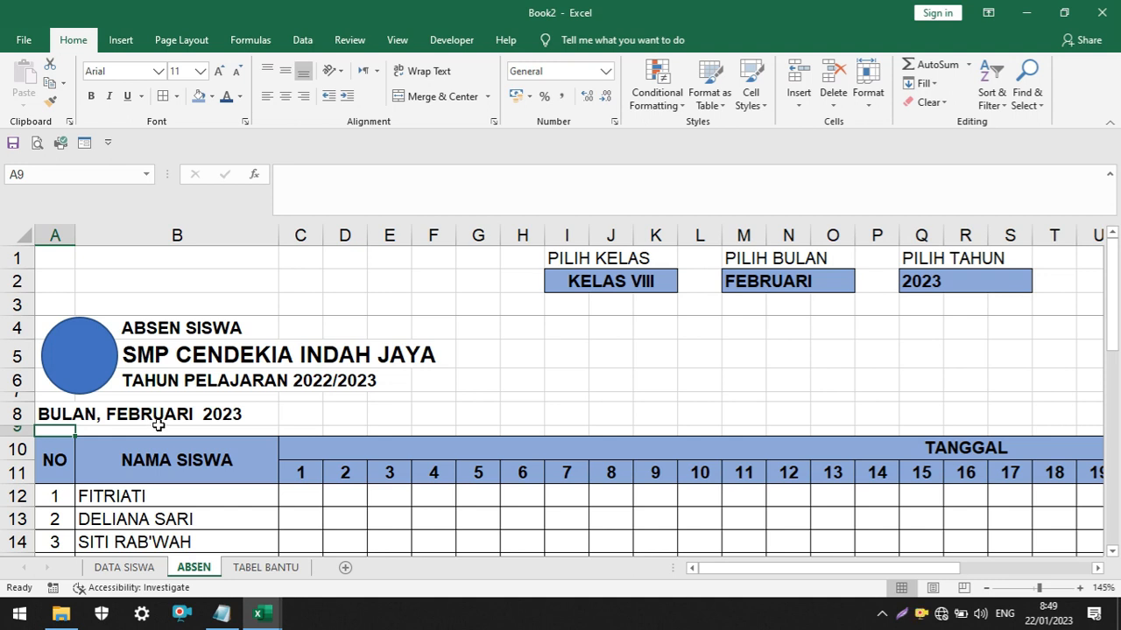
# Choose JANUARI in the PILIH BULAN selector on ABSEN
pyautogui.click(804, 284)
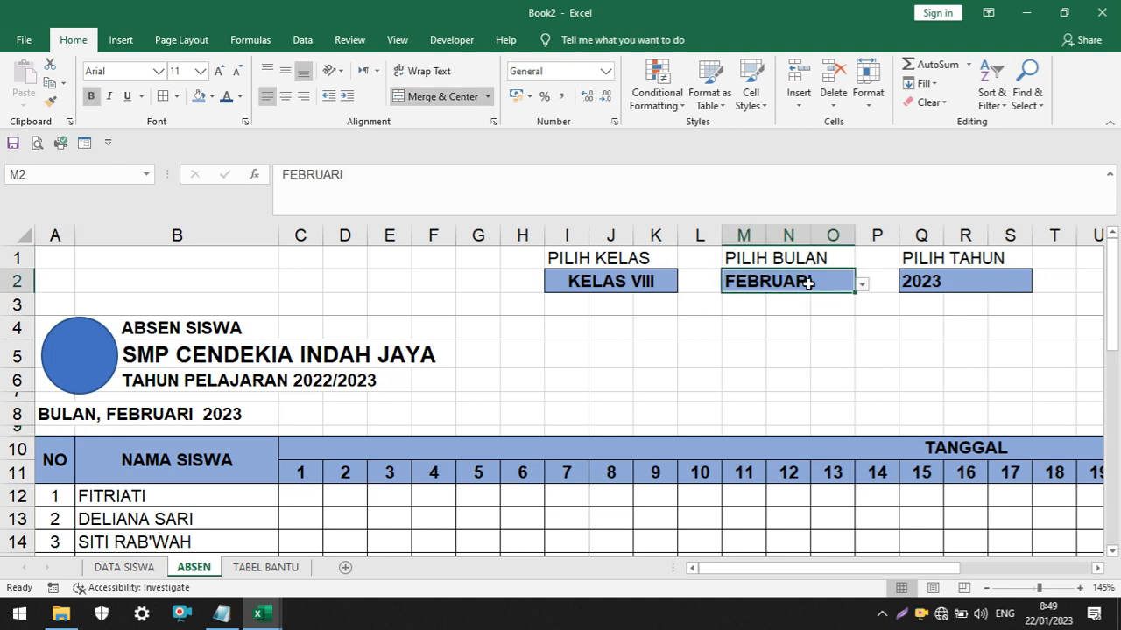
pyautogui.click(862, 285)
pyautogui.scroll(1, 849, 345)
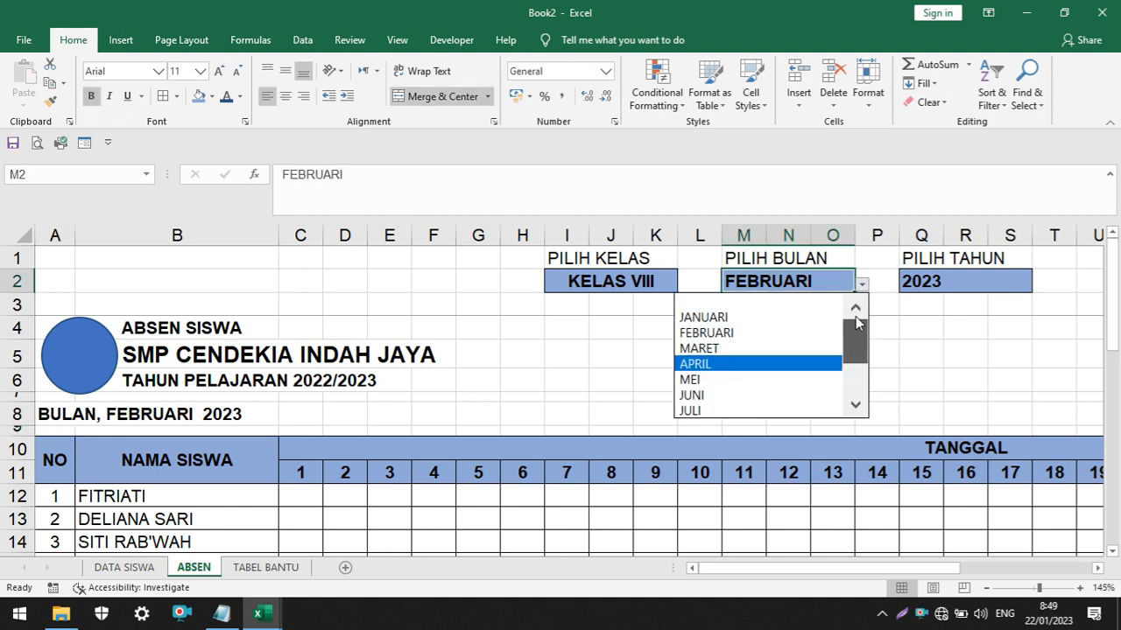
pyautogui.click(758, 310)
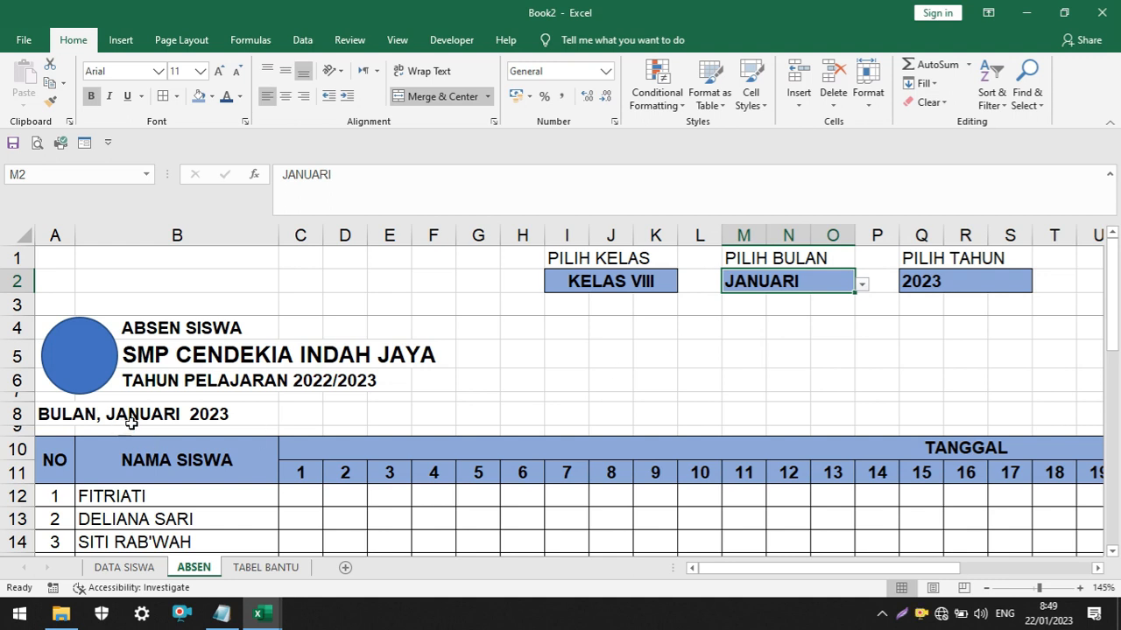
# Choose 2024 in the PILIH TAHUN selector
pyautogui.click(1026, 288)
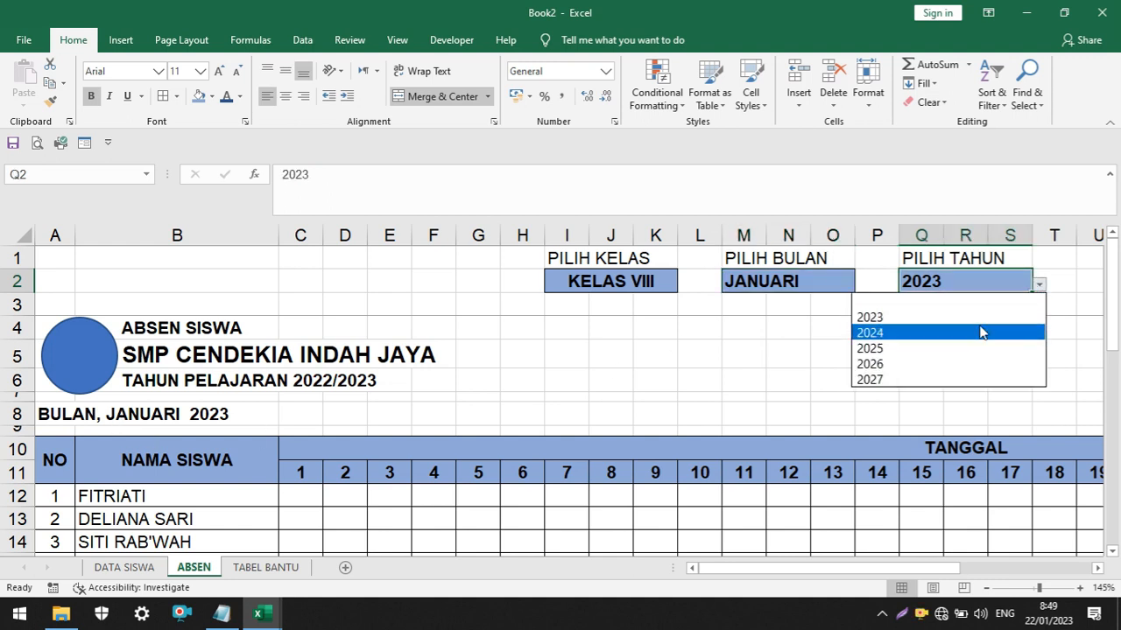
pyautogui.click(981, 333)
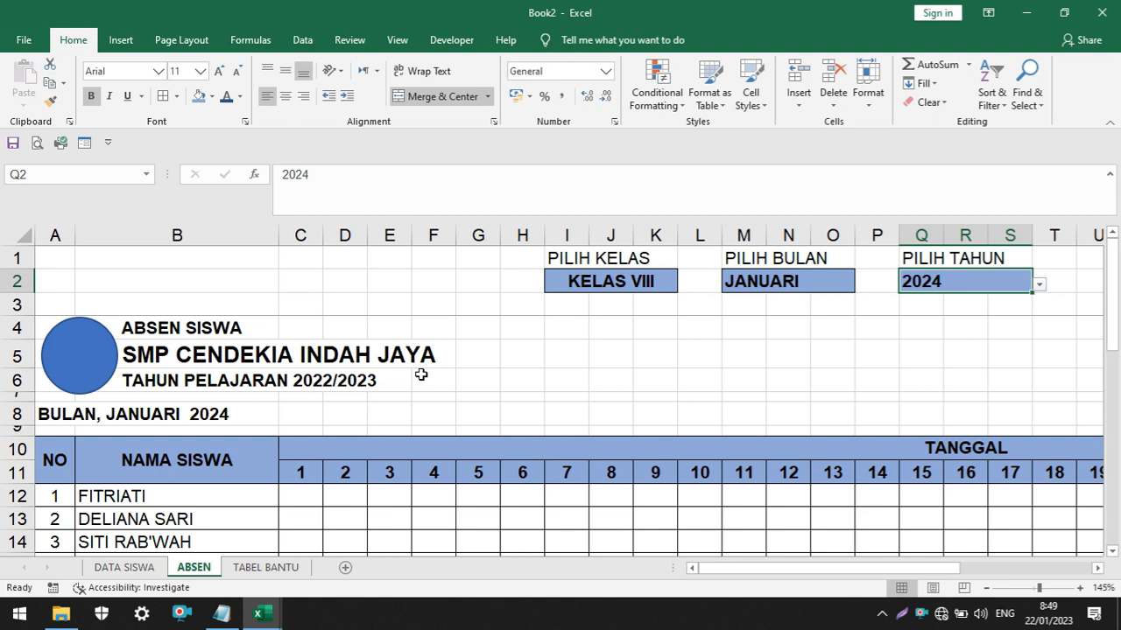
pyautogui.press('Return')
# Turn the INDAH, label in AE28 below the attendance table into the start of a joining formula, ="INDAH,"&
pyautogui.keyDown('ctrl'); pyautogui.scroll(-2, 445, 361); pyautogui.keyUp('ctrl')
pyautogui.scroll(-1, 449, 364)
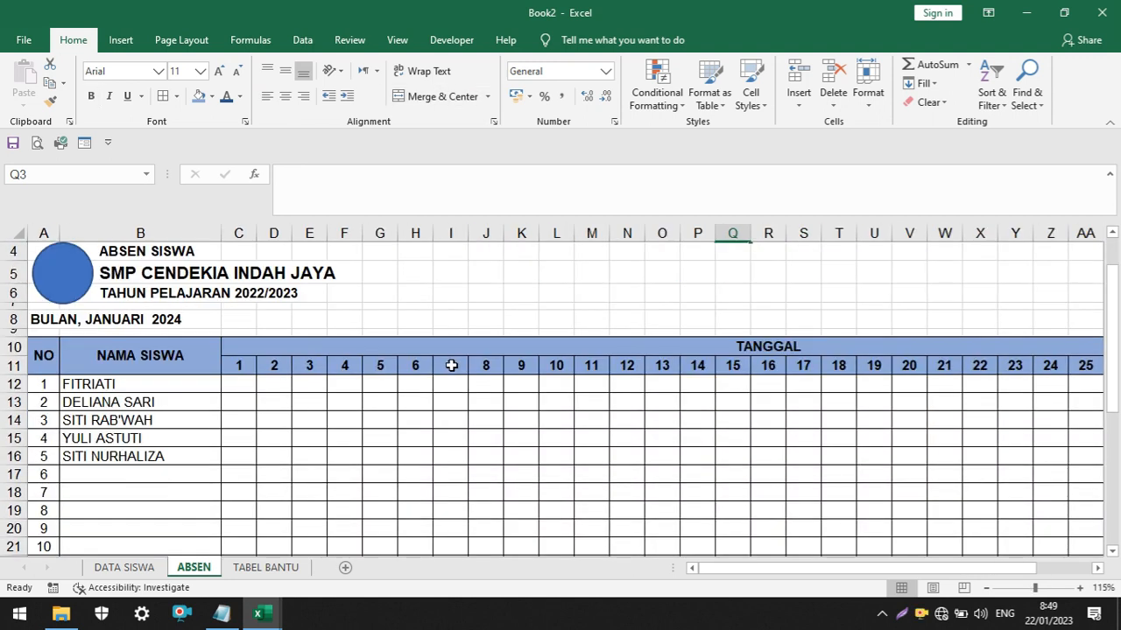
pyautogui.scroll(-3, 451, 366)
pyautogui.scroll(1, 454, 371)
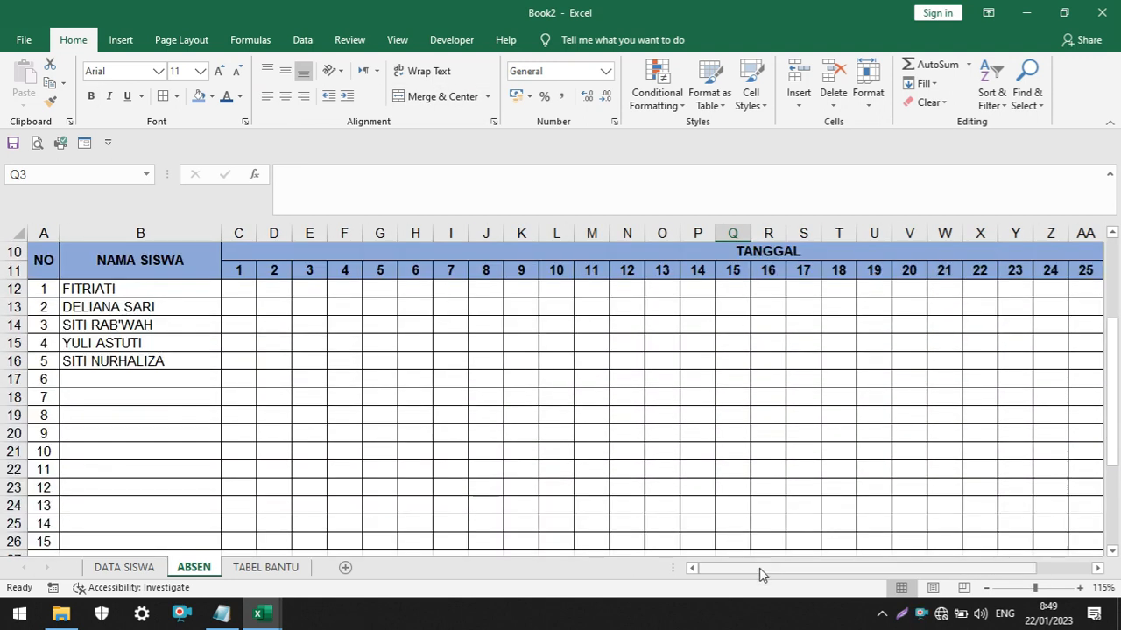
pyautogui.moveTo(759, 569); pyautogui.dragTo(1027, 576)
pyautogui.scroll(-3, 977, 439)
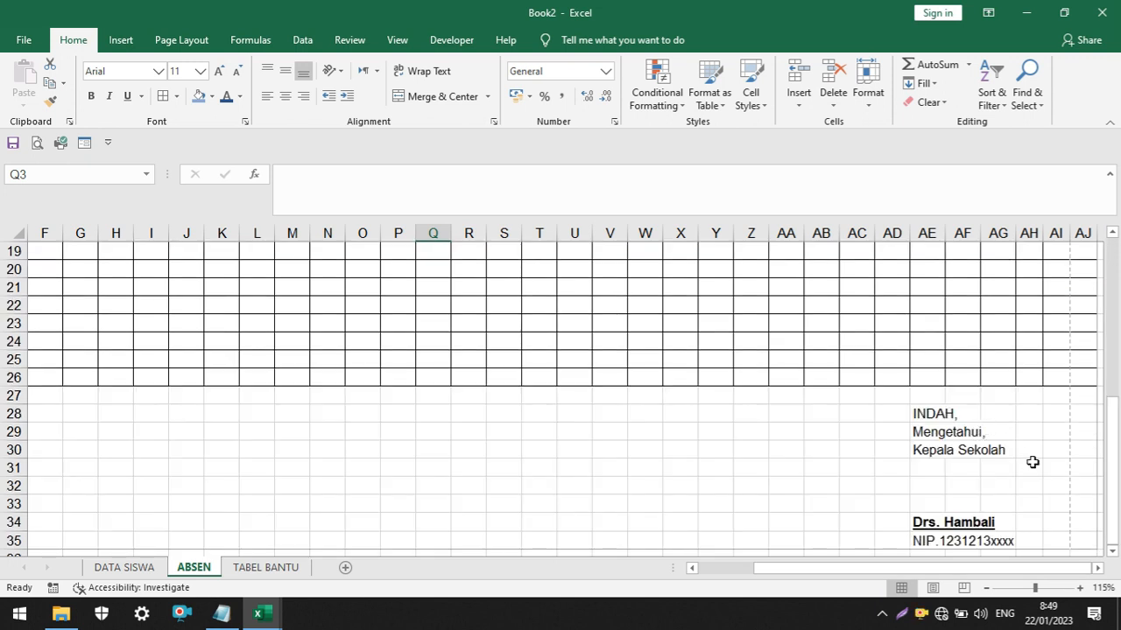
pyautogui.keyDown('ctrl'); pyautogui.scroll(-2, 982, 465); pyautogui.keyUp('ctrl')
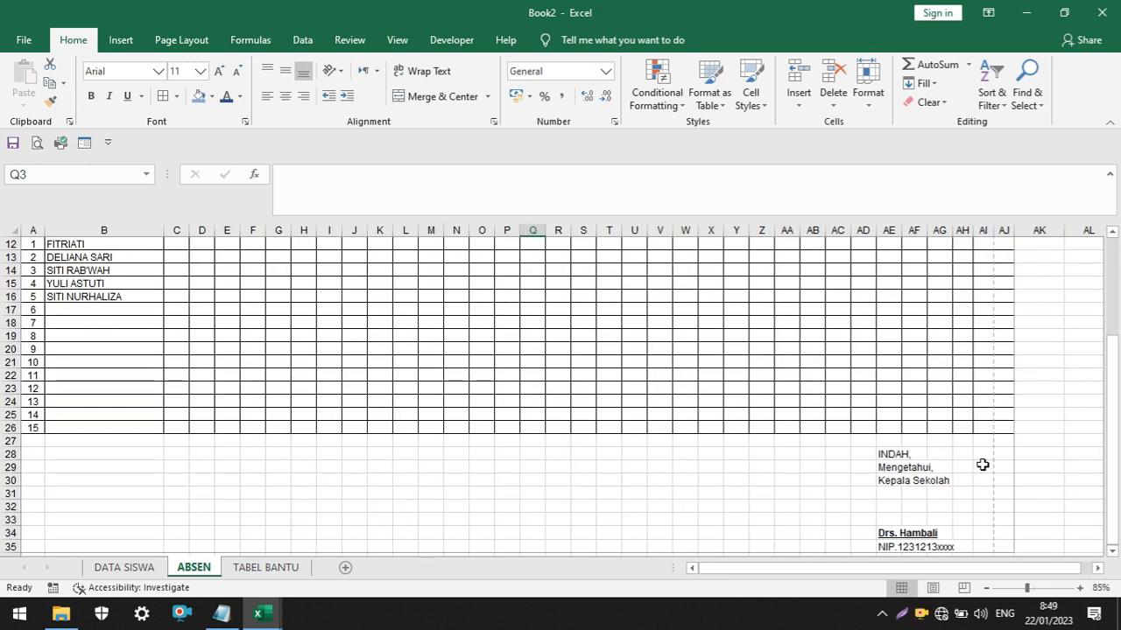
pyautogui.click(892, 456)
pyautogui.keyDown('ctrl'); pyautogui.scroll(3, 832, 435); pyautogui.keyUp('ctrl')
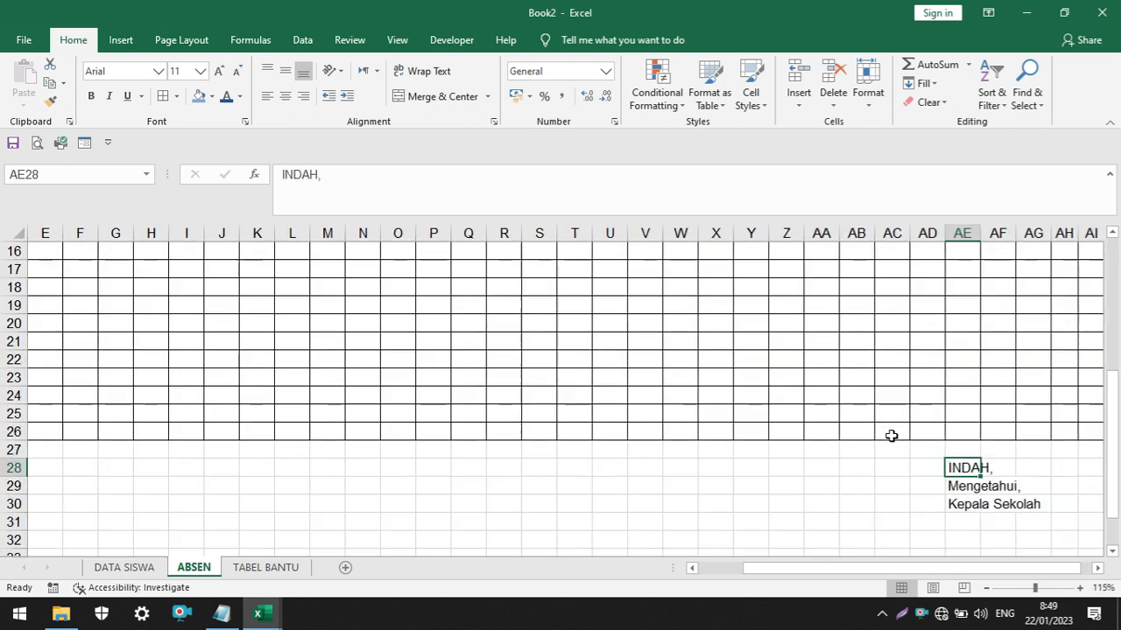
pyautogui.moveTo(959, 569); pyautogui.dragTo(1109, 572)
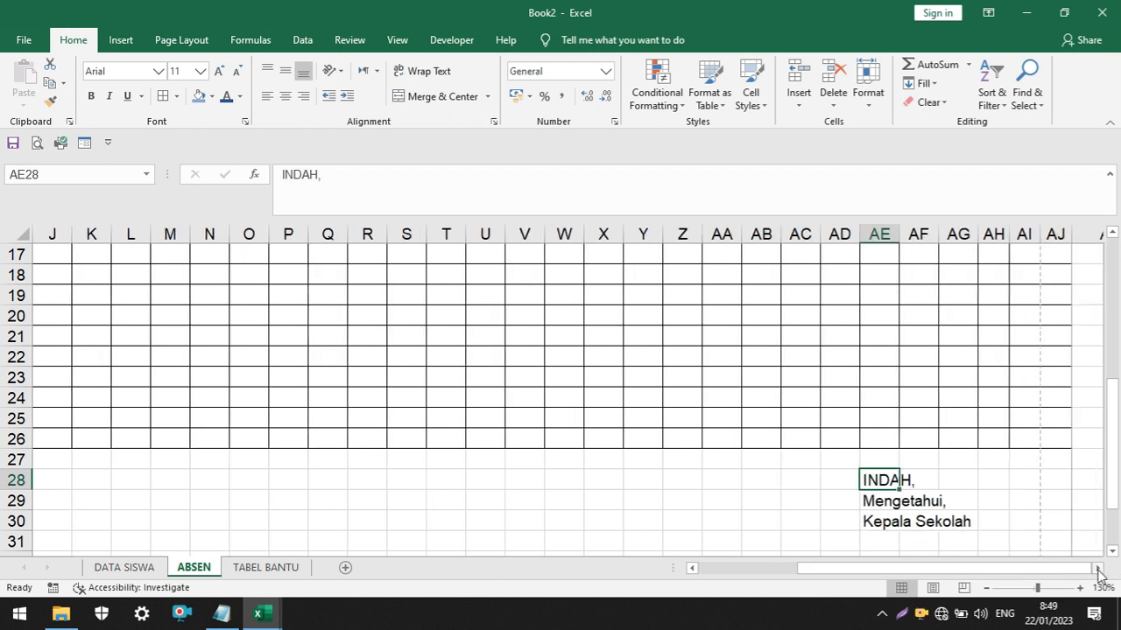
pyautogui.click(1098, 569)
pyautogui.click(1098, 569)
pyautogui.click(1098, 569)
pyautogui.click(1097, 570)
pyautogui.click(1098, 569)
pyautogui.keyDown('ctrl'); pyautogui.scroll(1, 826, 446); pyautogui.keyUp('ctrl')
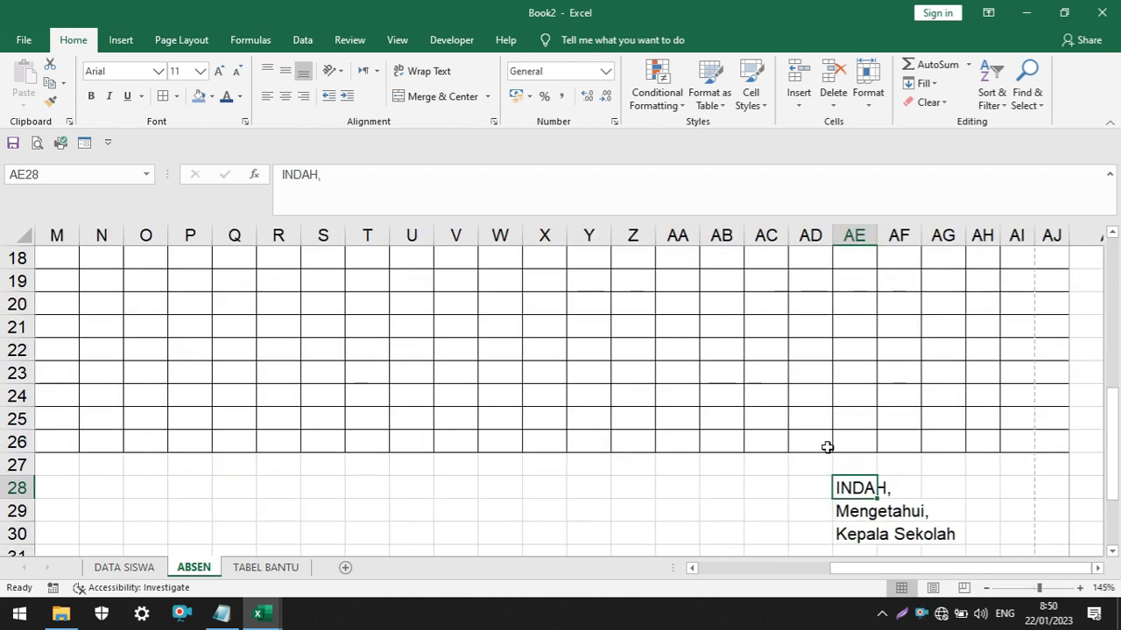
pyautogui.scroll(-1, 940, 478)
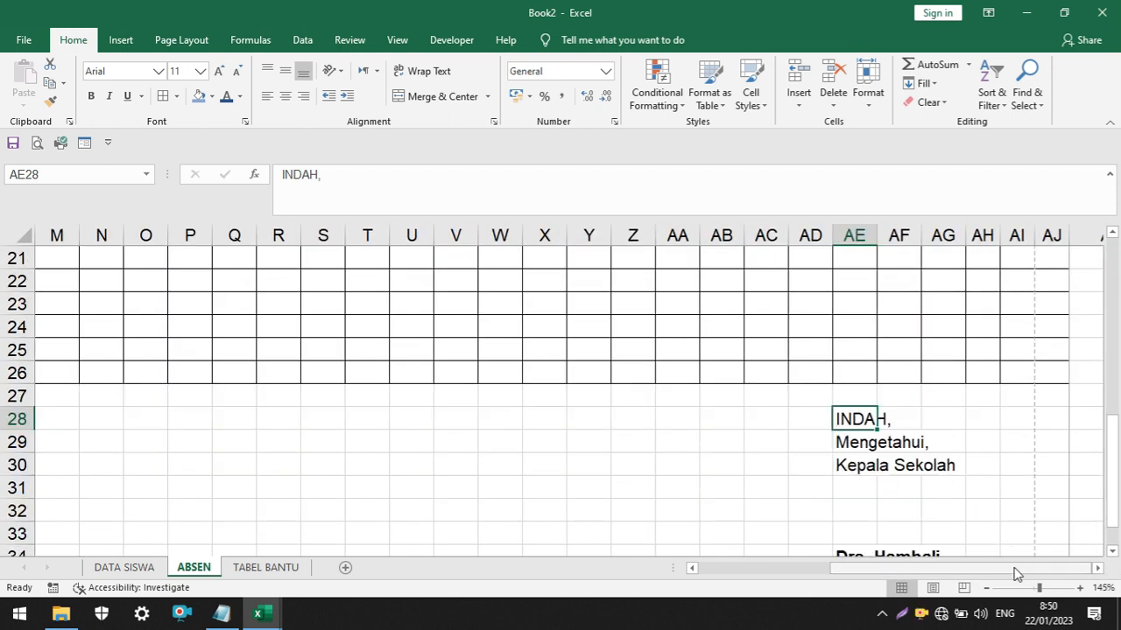
pyautogui.click(1098, 569)
pyautogui.click(1098, 569)
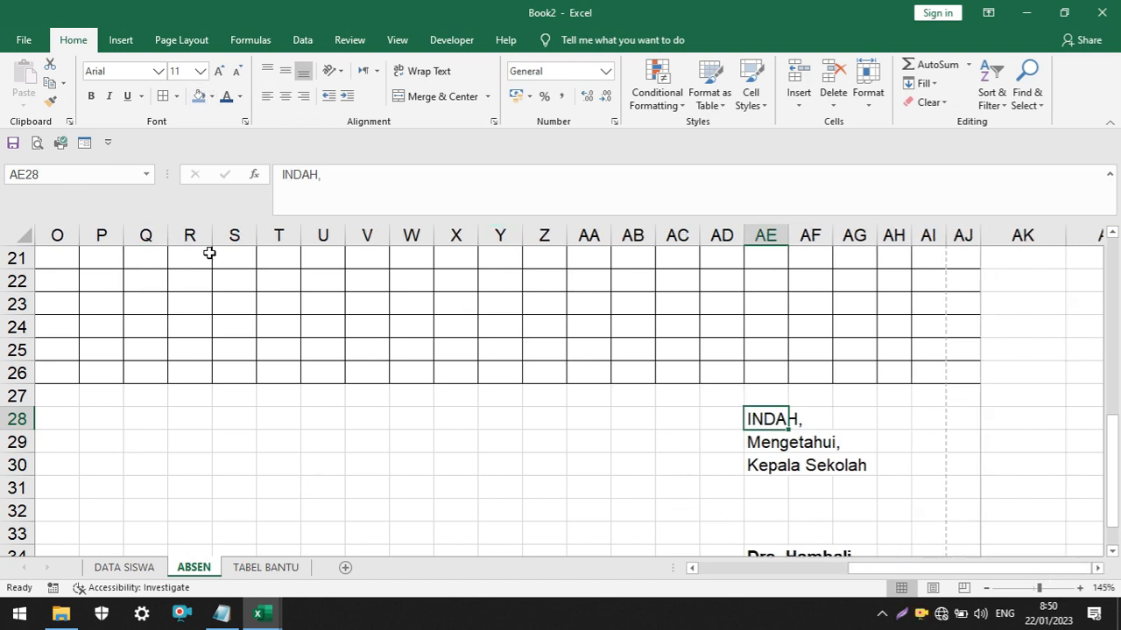
pyautogui.click(281, 175)
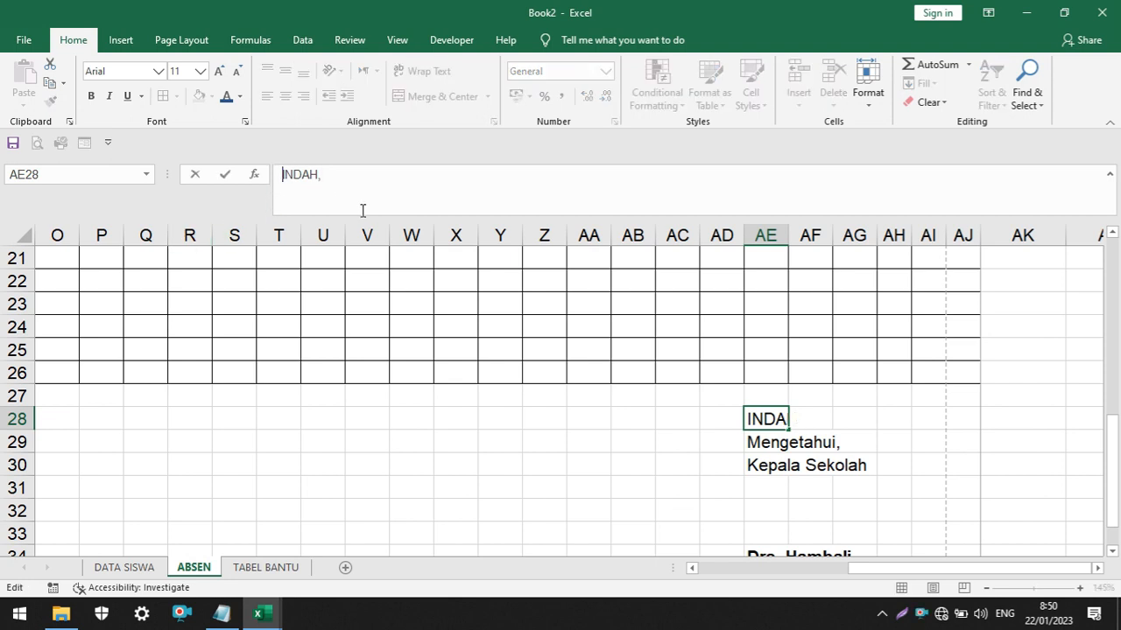
pyautogui.write('+"')
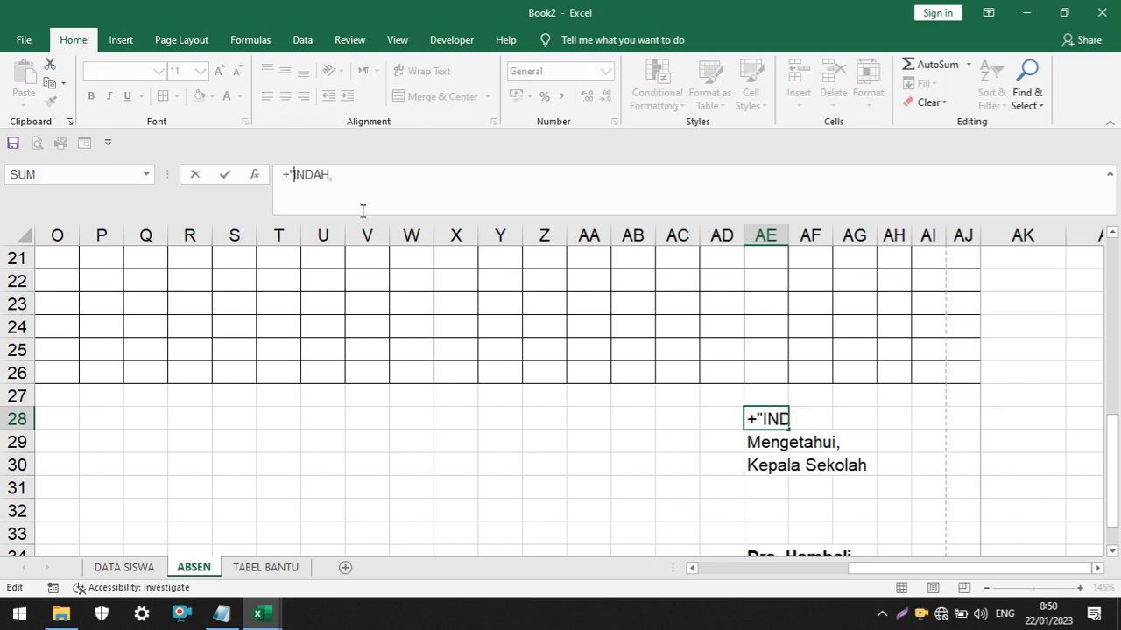
pyautogui.press('BackSpace')
pyautogui.press('BackSpace')
pyautogui.write('=')
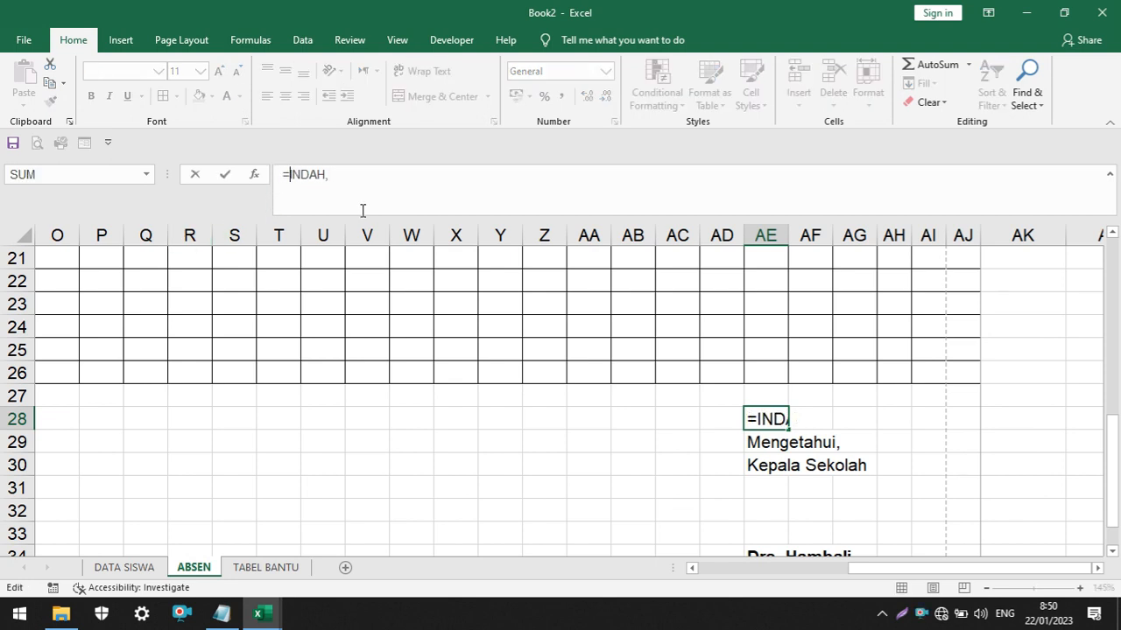
pyautogui.write('"')
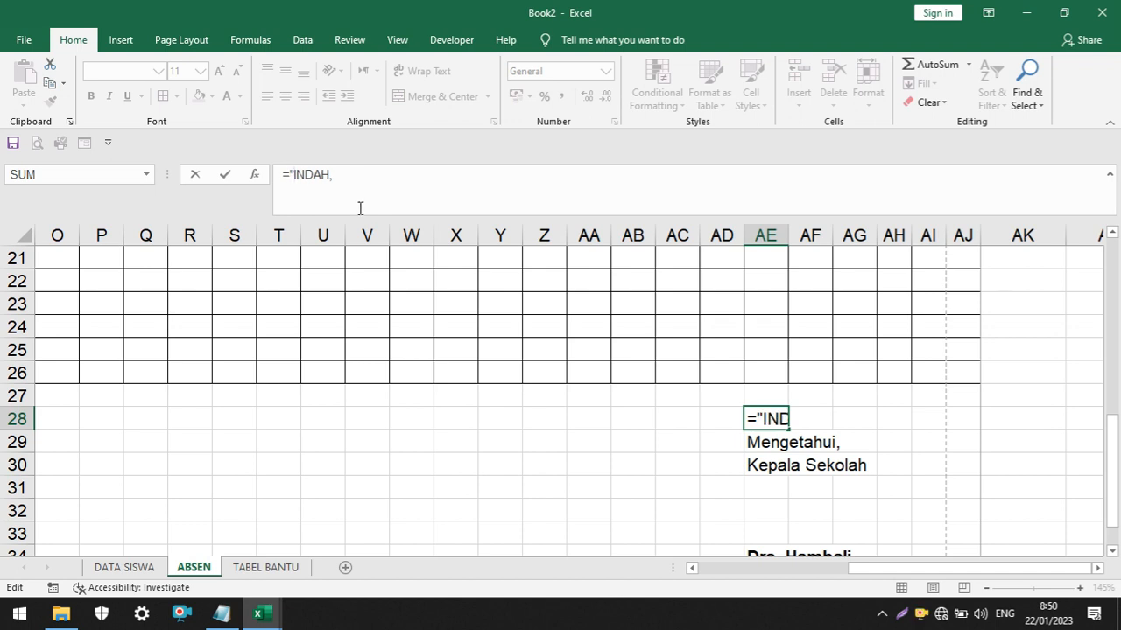
pyautogui.write('"')
pyautogui.write('&')
# Append the selected month in M2 and an empty text to the AE28 formula, giving ="INDAH,"&M2&""
pyautogui.moveTo(1114, 429); pyautogui.dragTo(1101, 262)
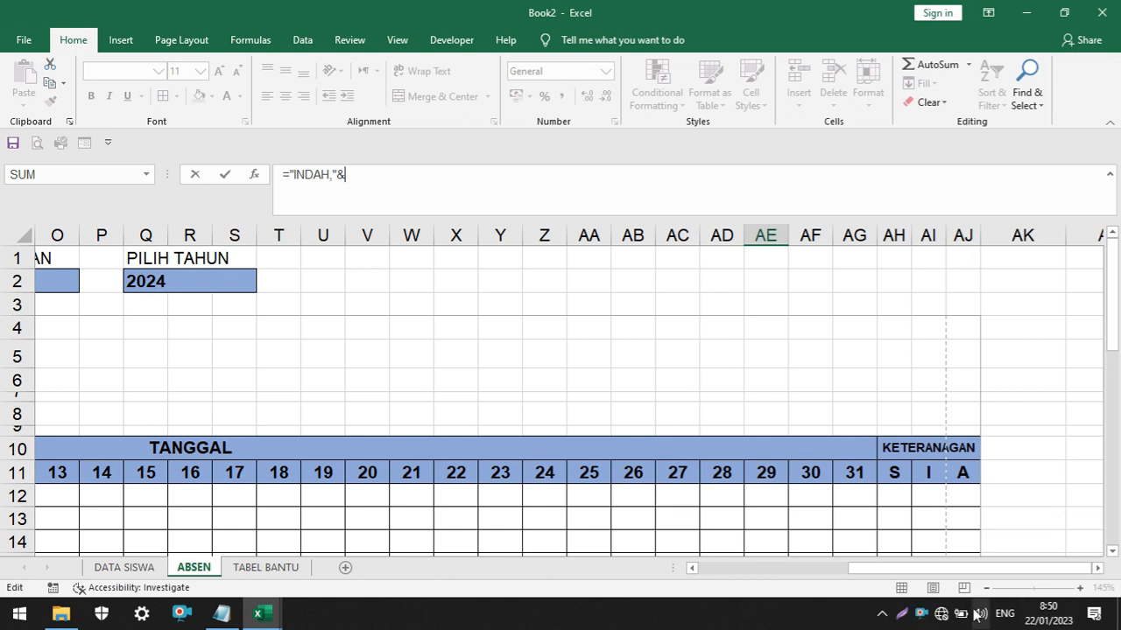
pyautogui.moveTo(944, 569); pyautogui.dragTo(854, 577)
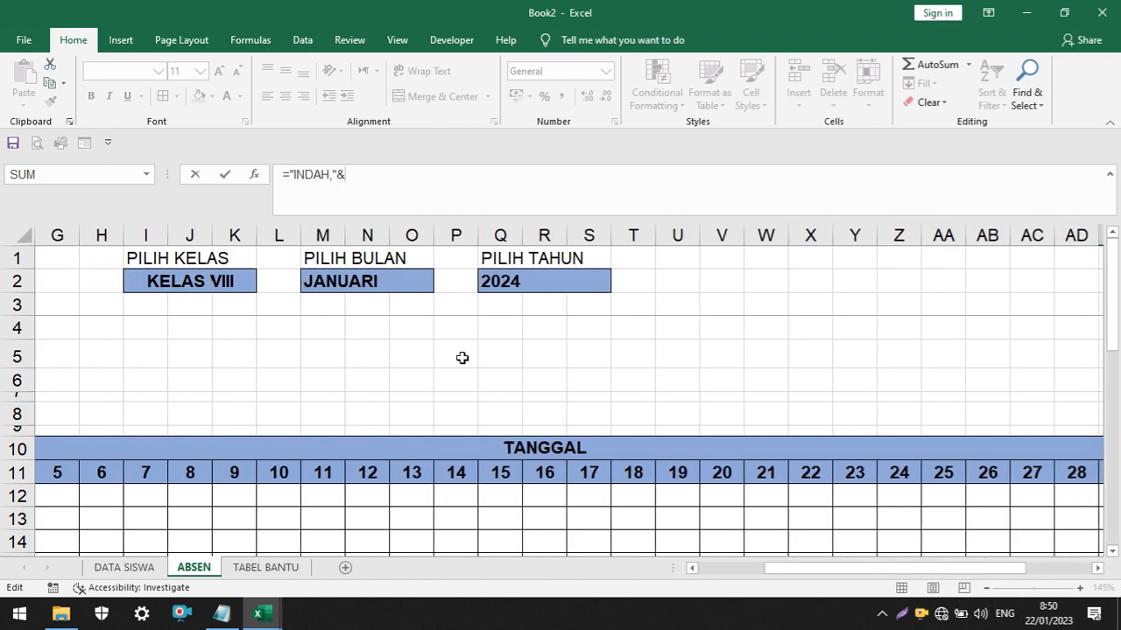
pyautogui.click(357, 280)
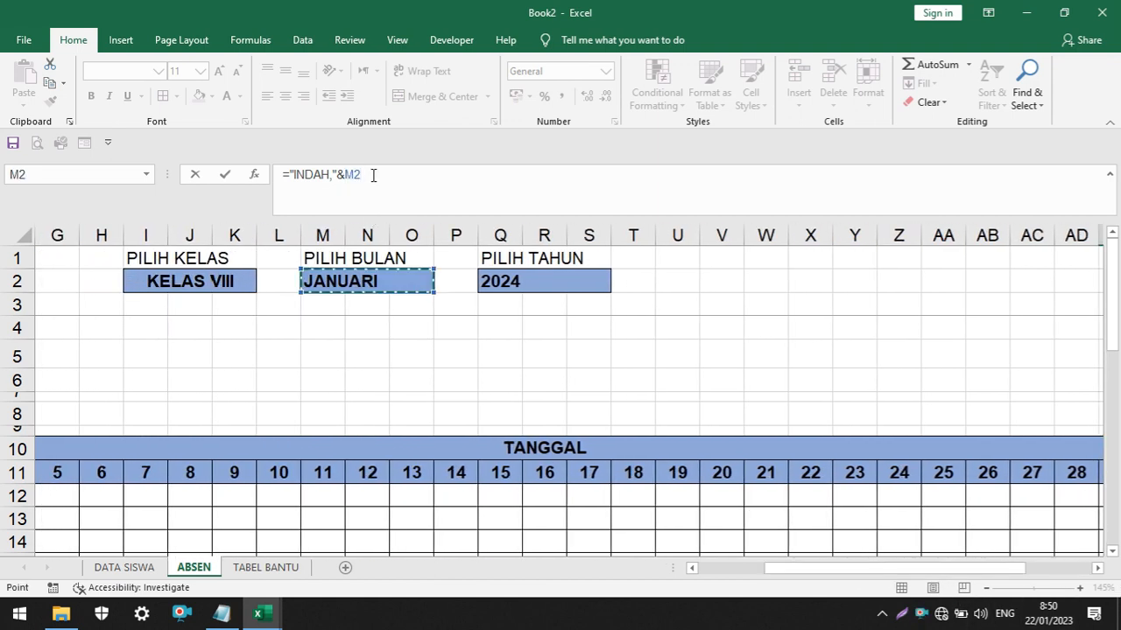
pyautogui.write('&')
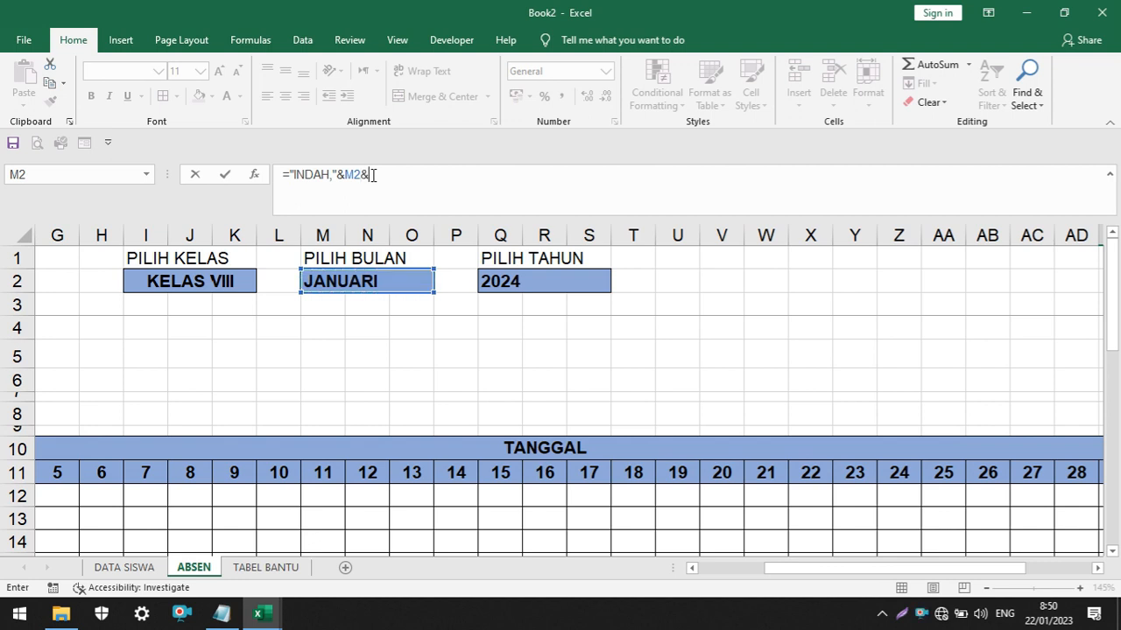
pyautogui.write('""')
pyautogui.press('Left')
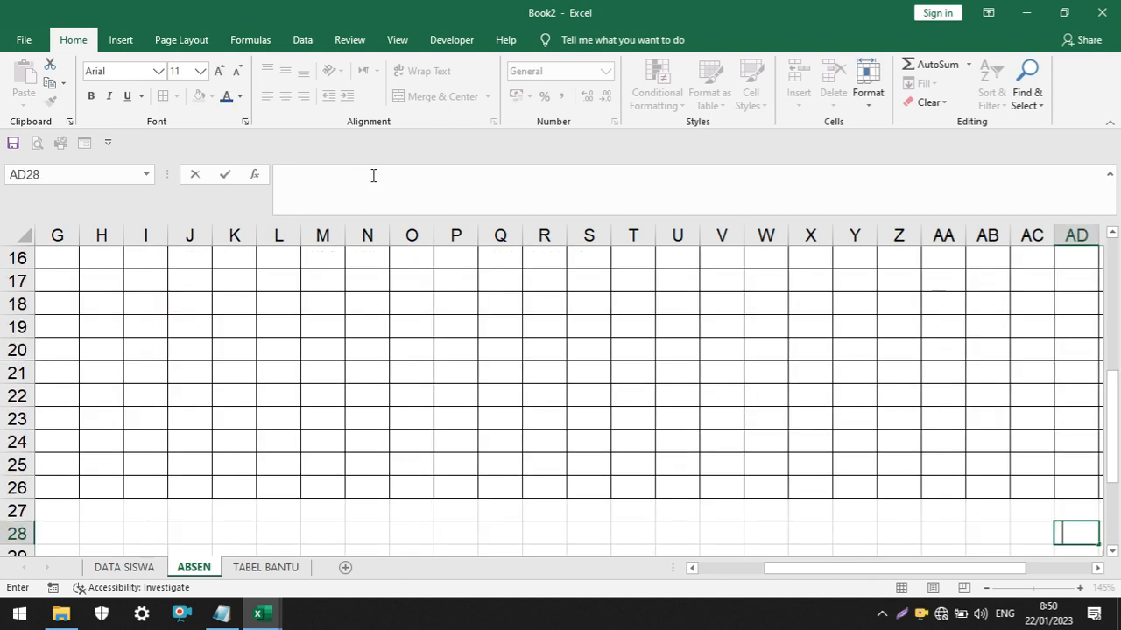
pyautogui.moveTo(981, 568); pyautogui.dragTo(1098, 573)
pyautogui.click(856, 532)
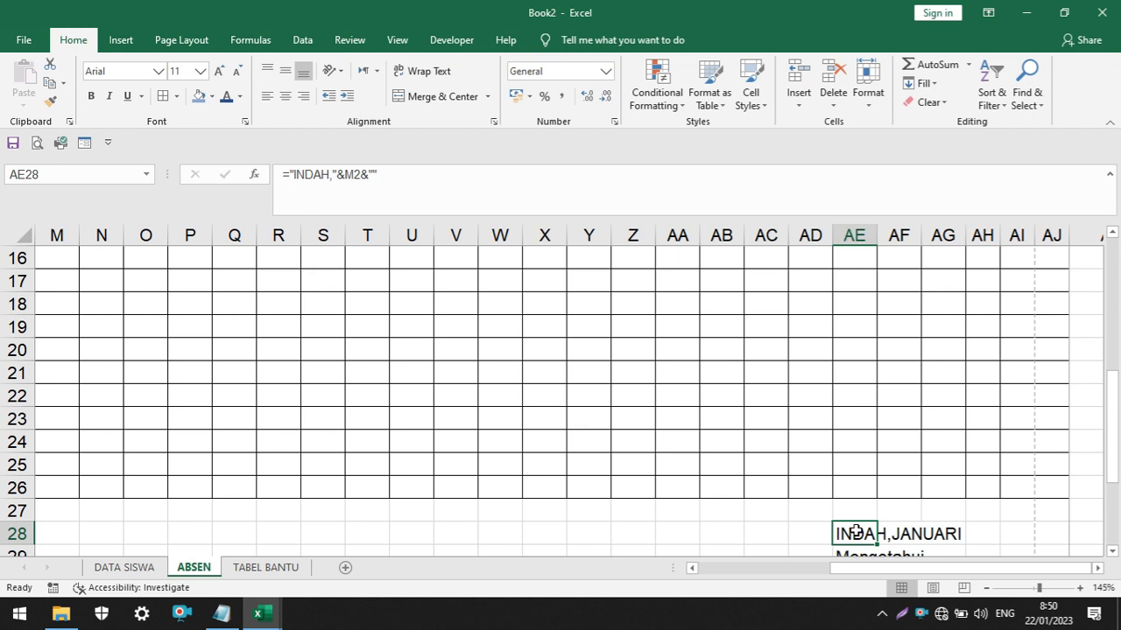
# Put a space inside the empty text of the AE28 formula and append the selected year in Q2
pyautogui.click(373, 174)
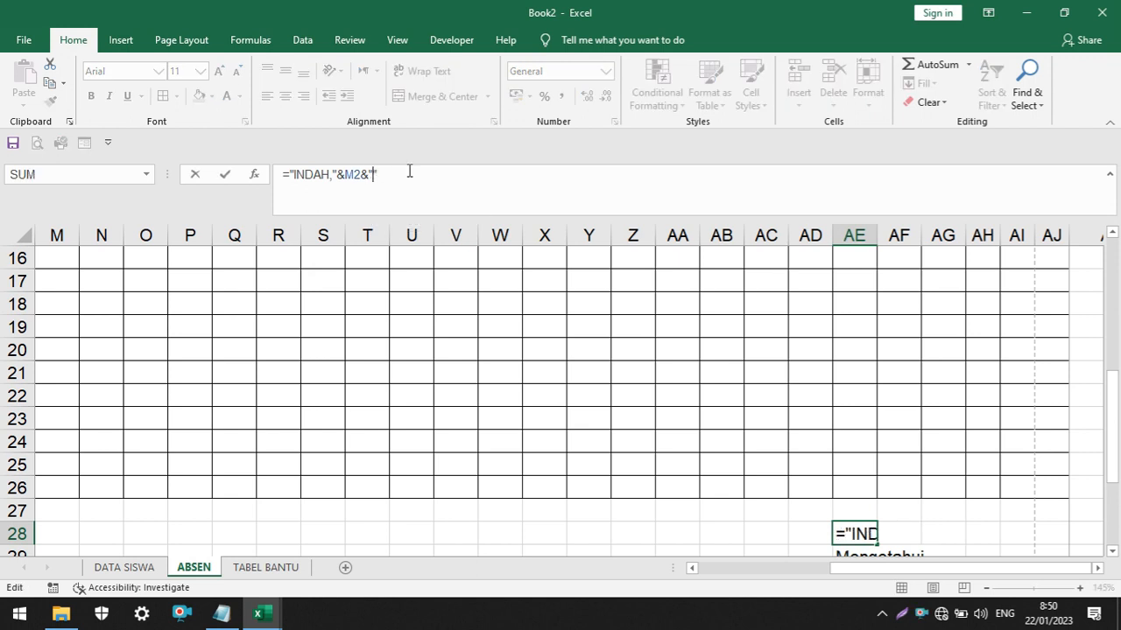
pyautogui.press('BackSpace')
pyautogui.scroll(5, 550, 304)
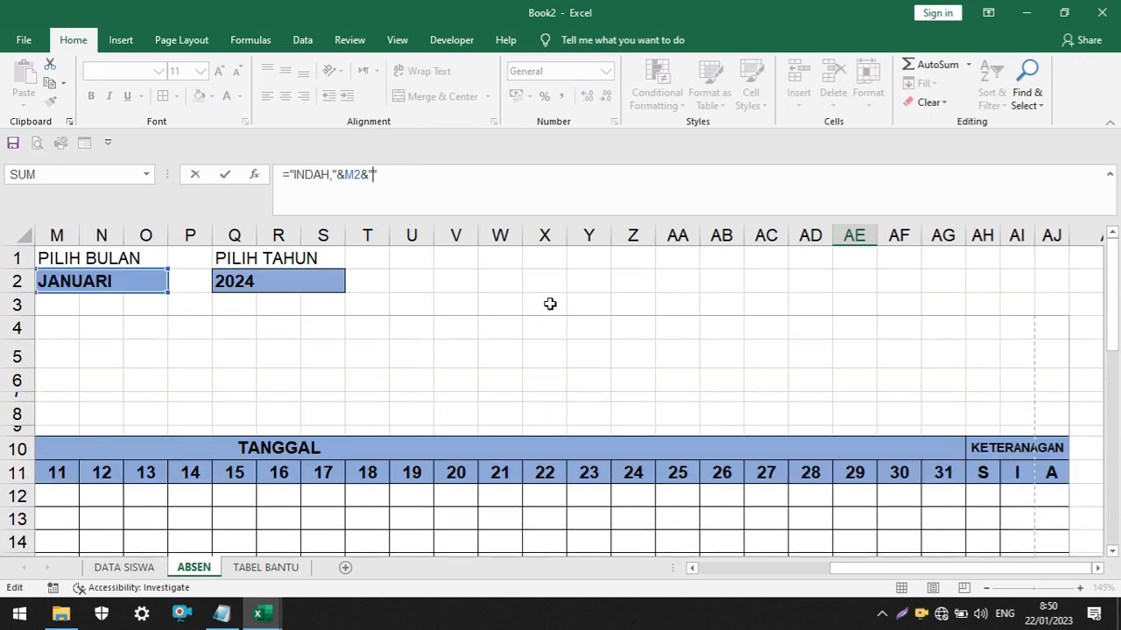
pyautogui.write('"&')
pyautogui.click(279, 280)
pyautogui.press('Return')
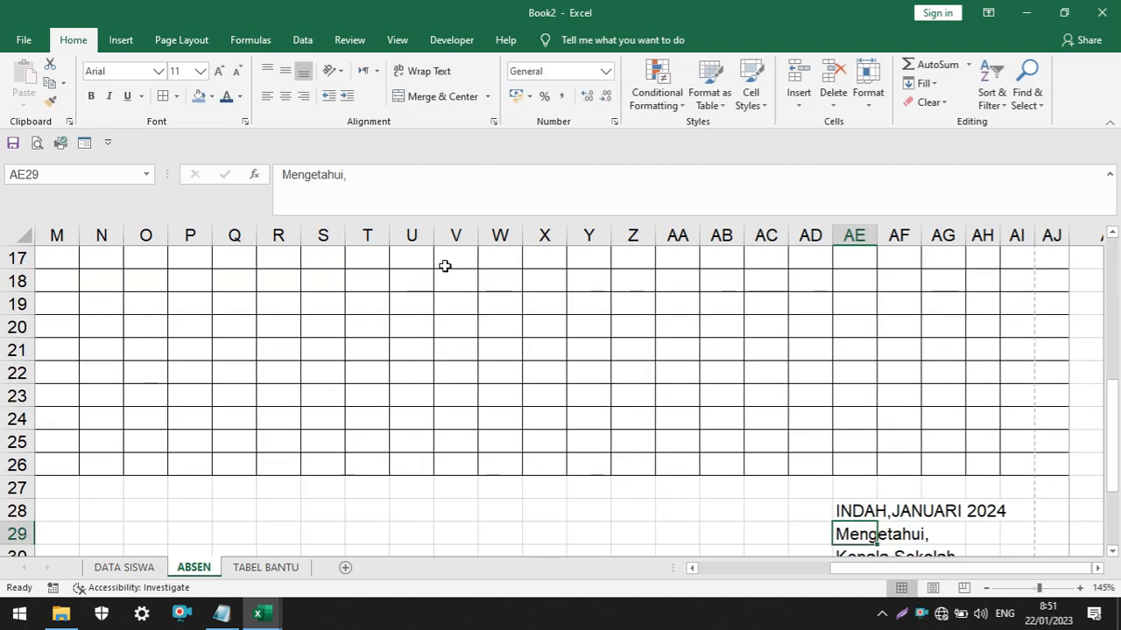
# Choose 2023 in the PILIH TAHUN selector and check the date line of the signature block
pyautogui.scroll(5, 627, 350)
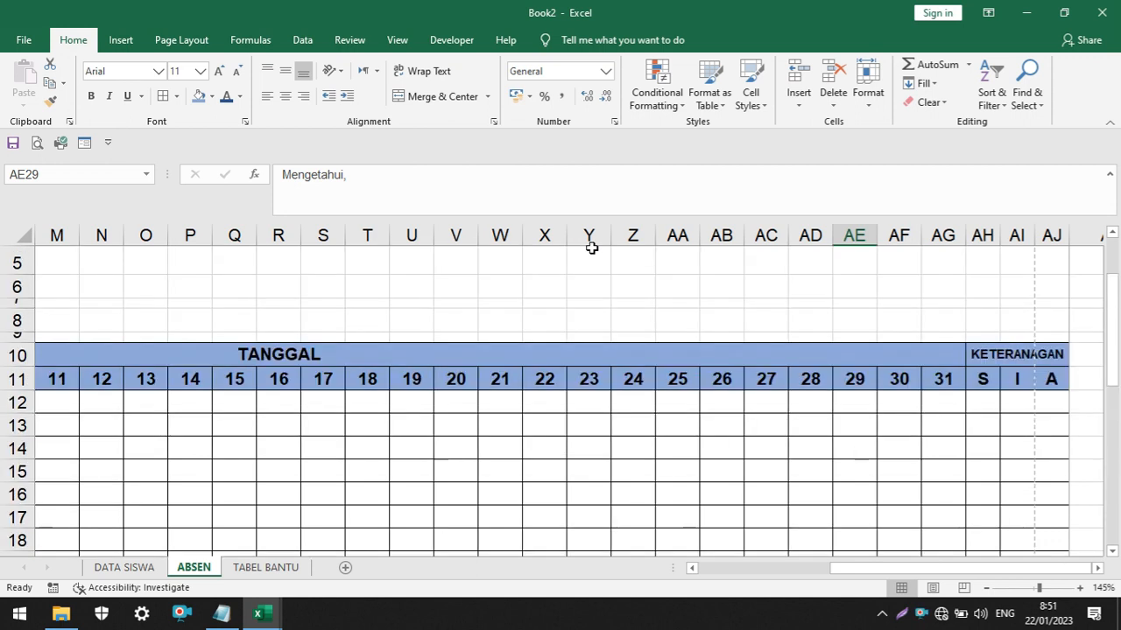
pyautogui.click(341, 284)
pyautogui.click(353, 288)
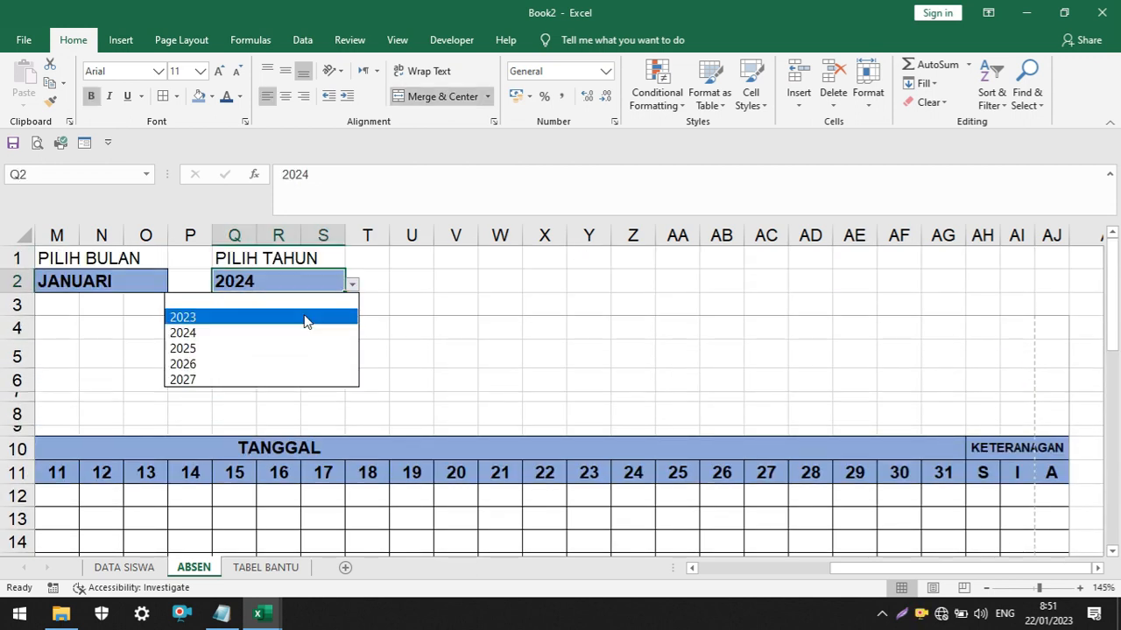
pyautogui.click(305, 316)
pyautogui.scroll(-4, 1107, 490)
pyautogui.scroll(-4, 1108, 491)
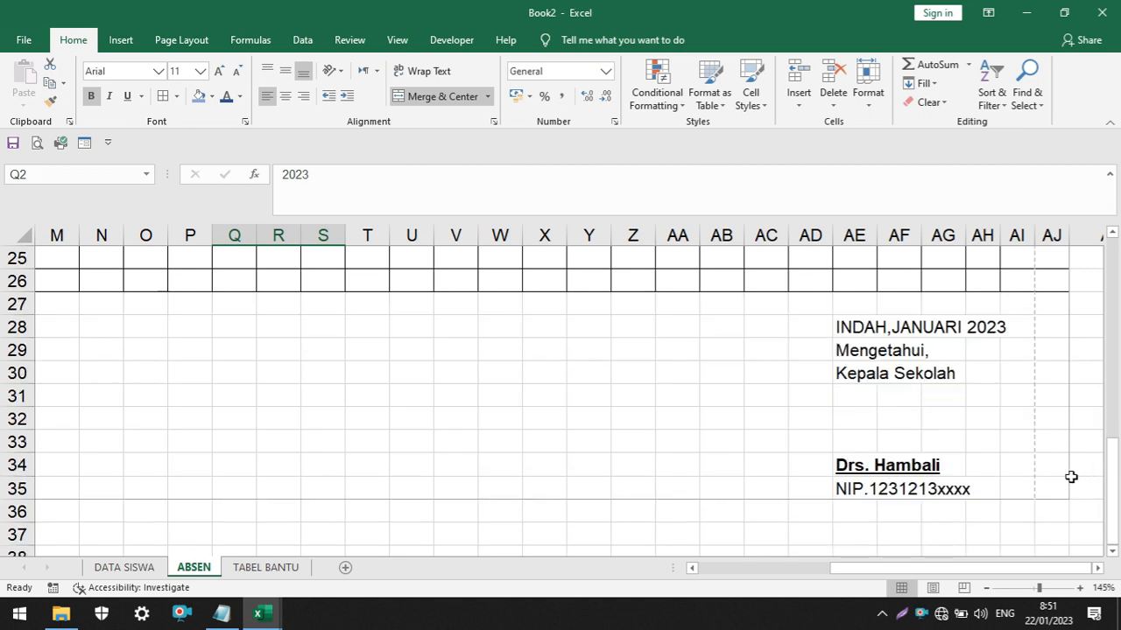
pyautogui.scroll(-1, 1018, 462)
pyautogui.scroll(1, 1018, 462)
pyautogui.hscroll(1, 1018, 461)
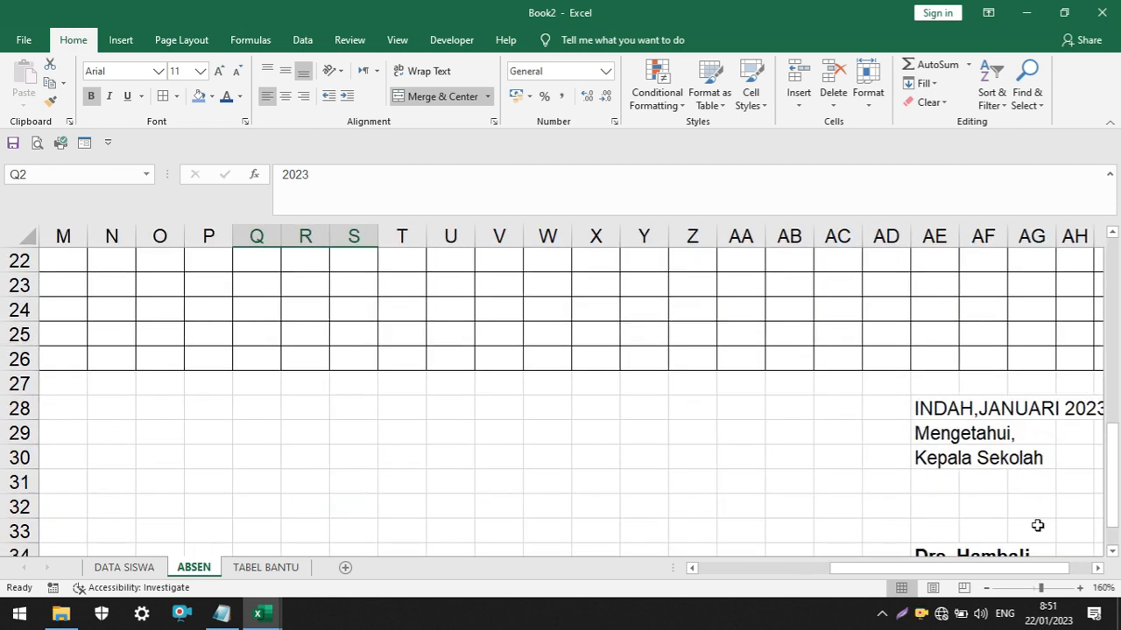
pyautogui.hscroll(1, 989, 570)
pyautogui.scroll(1, 1007, 455)
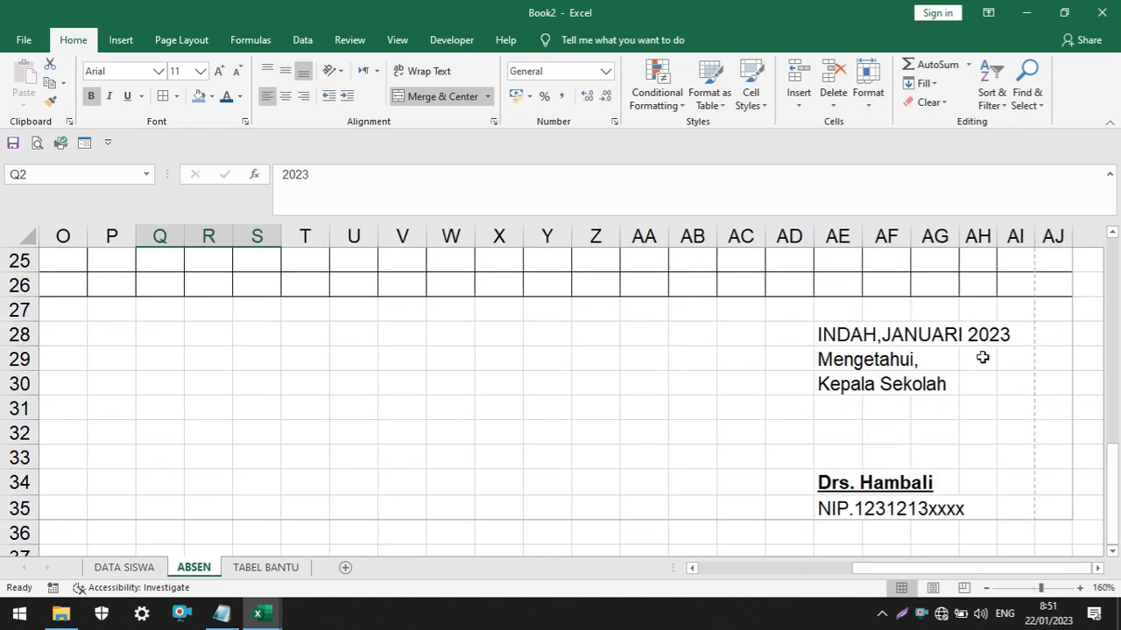
pyautogui.scroll(-3, 864, 404)
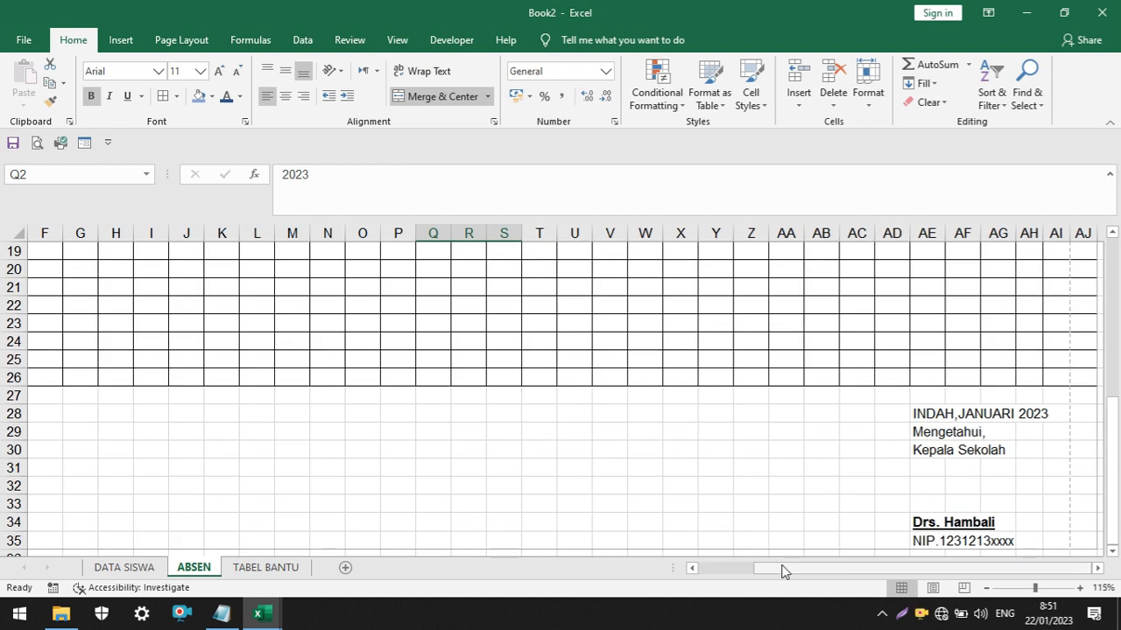
# Narrow the NAMA SISWA column B slightly
pyautogui.hscroll(-2, 560, 445)
pyautogui.scroll(-2, 559, 372)
pyautogui.scroll(5, 559, 371)
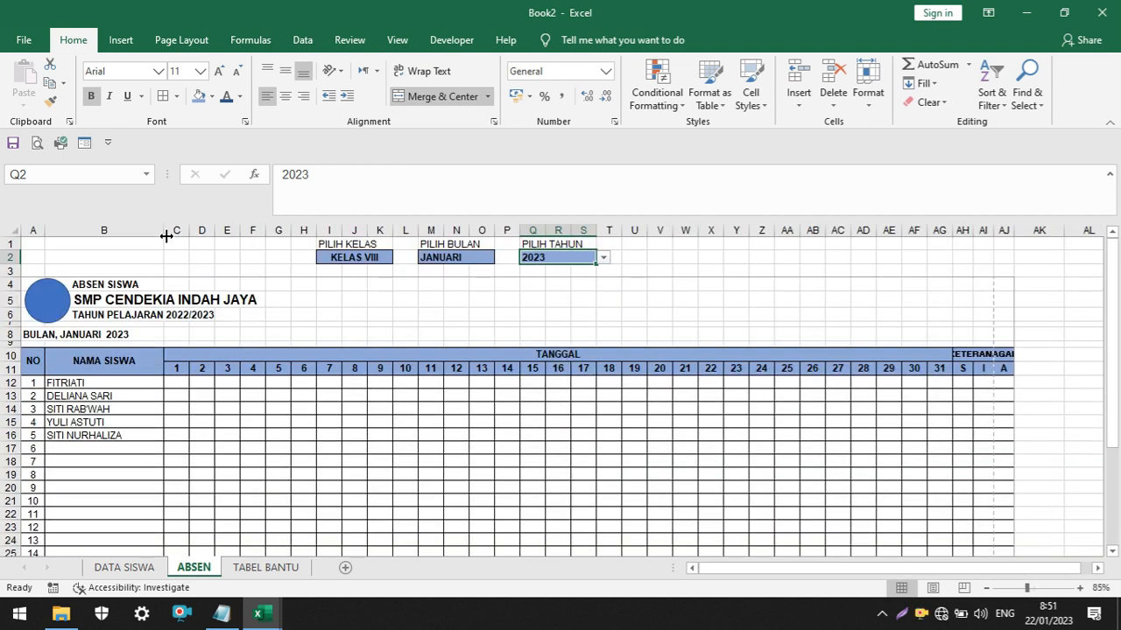
pyautogui.moveTo(166, 236); pyautogui.dragTo(158, 234)
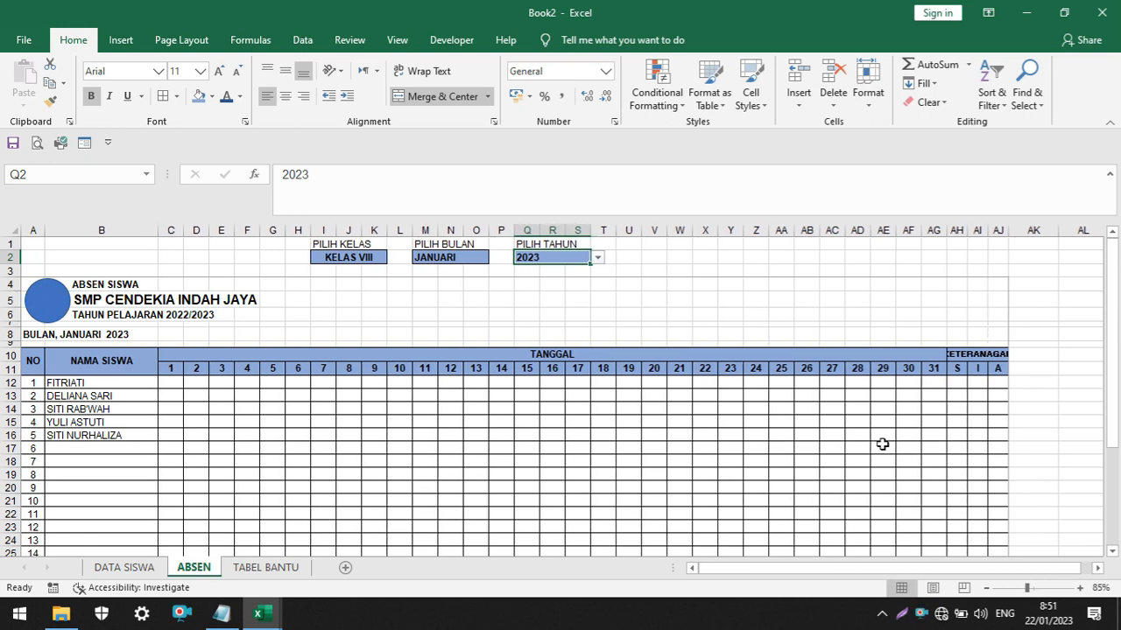
# Reduce the height of blank row 27 between the attendance table and the signature block
pyautogui.scroll(-5, 882, 444)
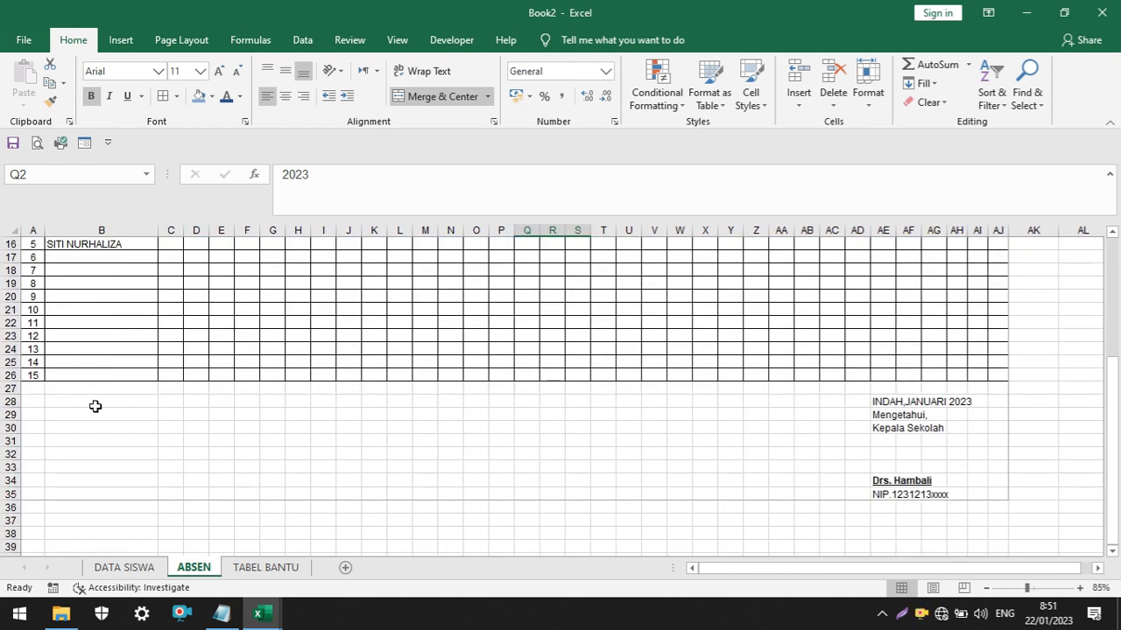
pyautogui.moveTo(13, 395); pyautogui.dragTo(11, 387)
pyautogui.scroll(5, 331, 420)
# Review the PILIH KELAS, PILIH BULAN and PILIH TAHUN selector cells on the ABSEN sheet
pyautogui.click(347, 258)
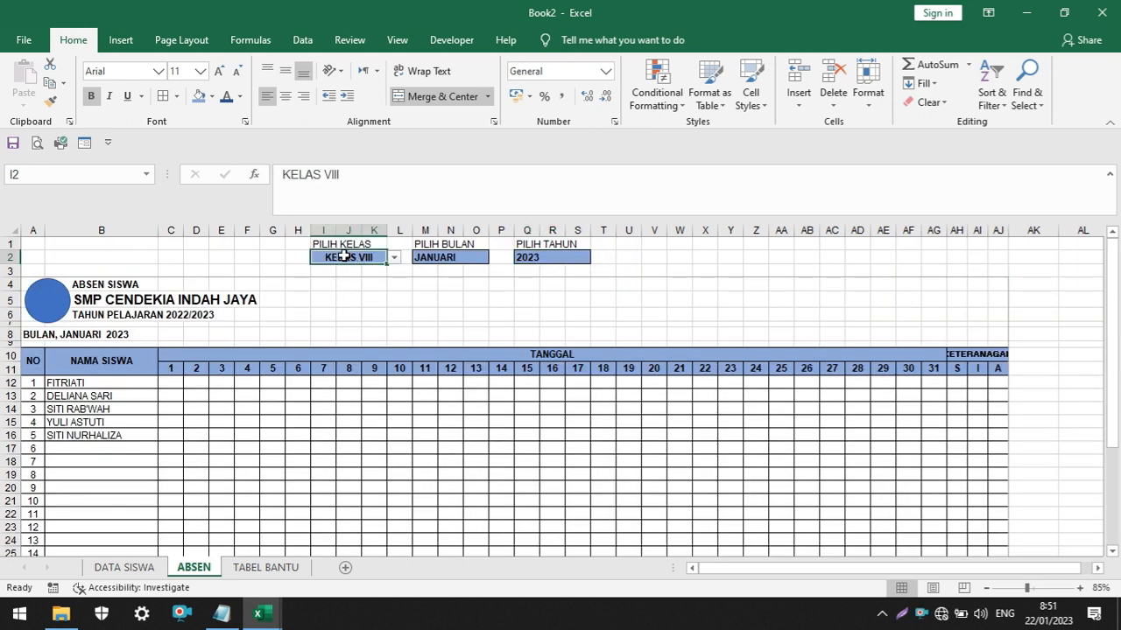
pyautogui.click(464, 259)
pyautogui.click(553, 258)
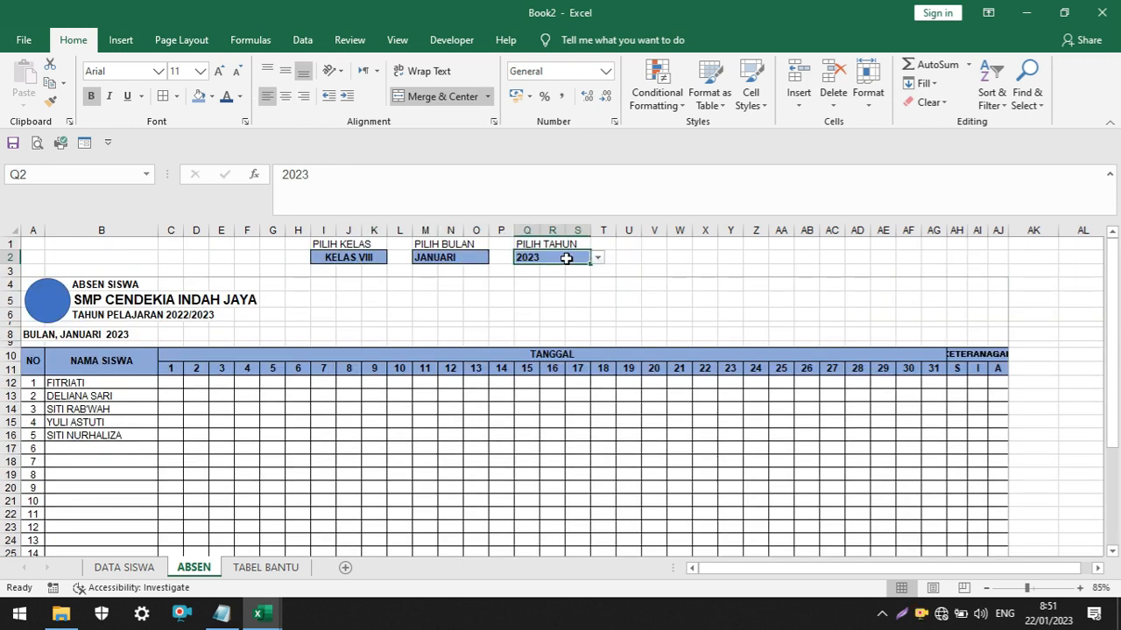
pyautogui.scroll(4, 406, 293)
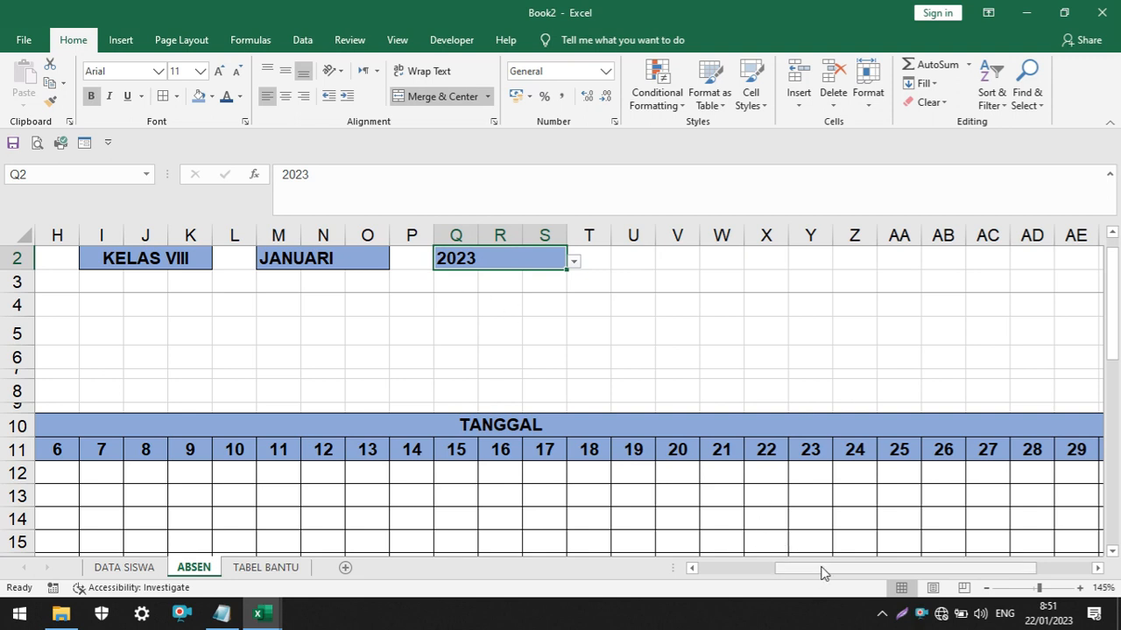
pyautogui.moveTo(823, 571); pyautogui.dragTo(728, 566)
pyautogui.scroll(1, 655, 352)
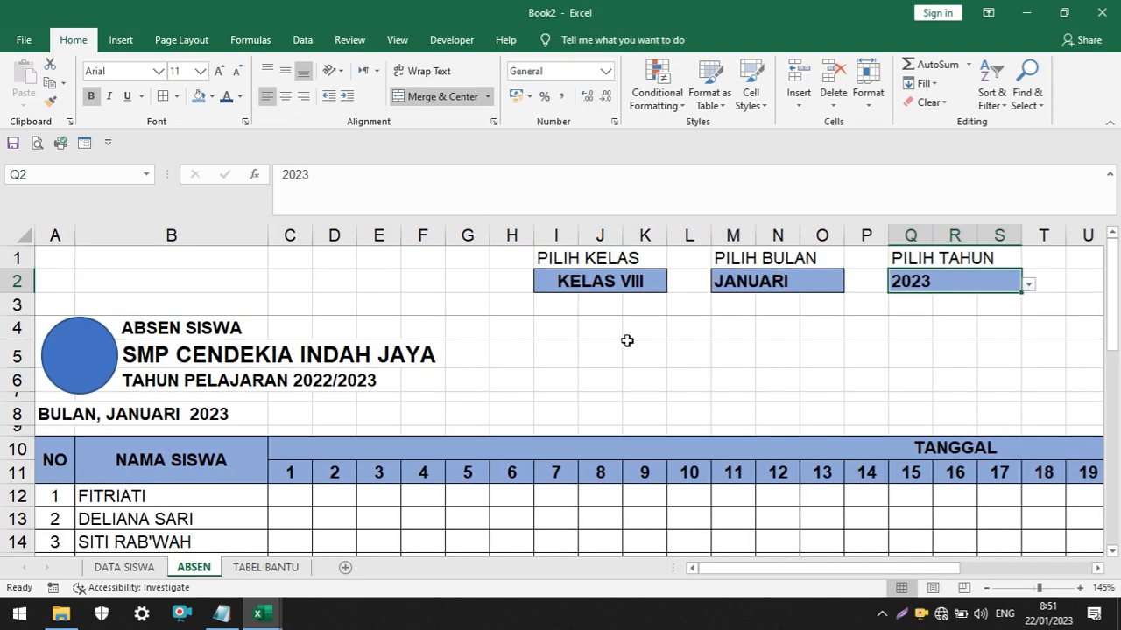
pyautogui.hotkey('ctrl', 's')
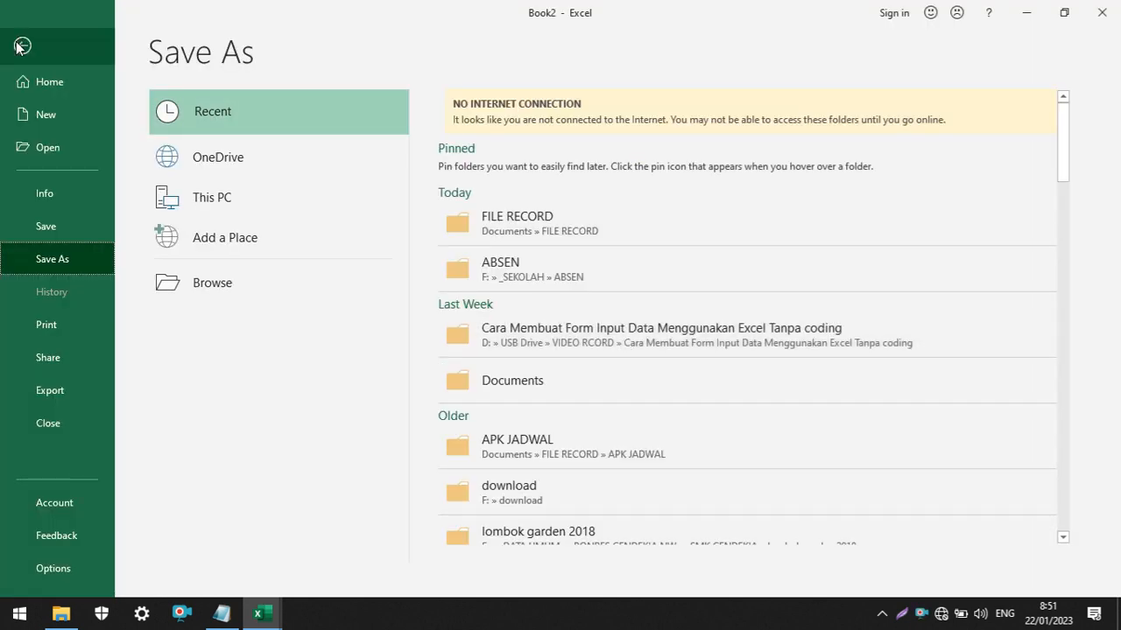
pyautogui.press('Escape')
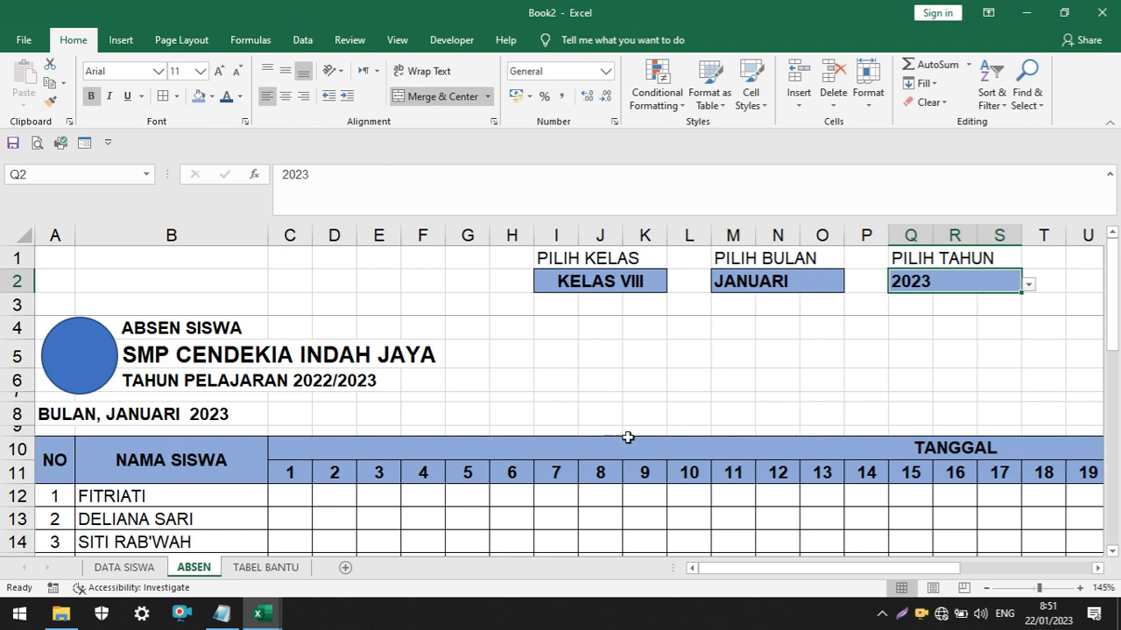
pyautogui.scroll(-2, 678, 438)
pyautogui.scroll(-2, 681, 437)
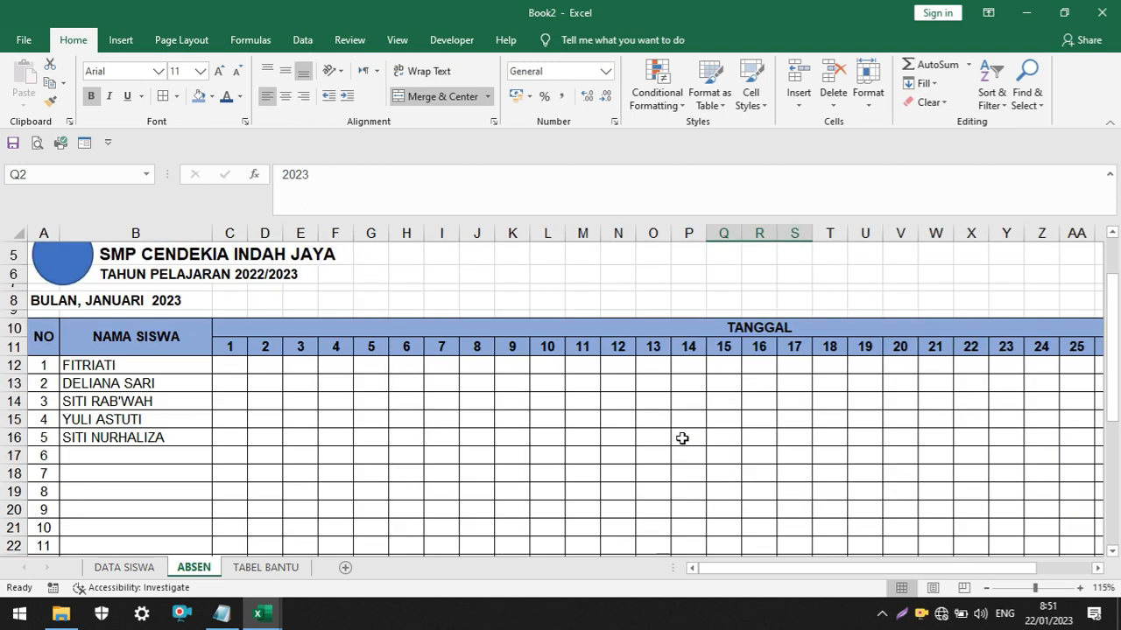
pyautogui.scroll(2, 681, 438)
pyautogui.moveTo(807, 569); pyautogui.dragTo(846, 571)
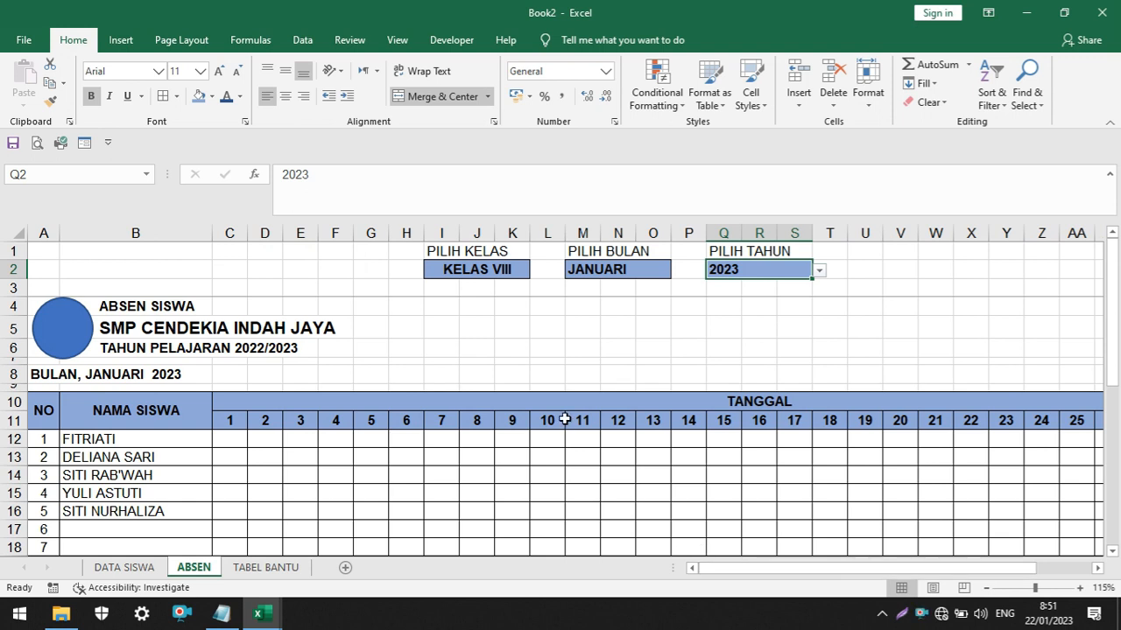
pyautogui.scroll(-1, 565, 420)
pyautogui.scroll(-1, 565, 420)
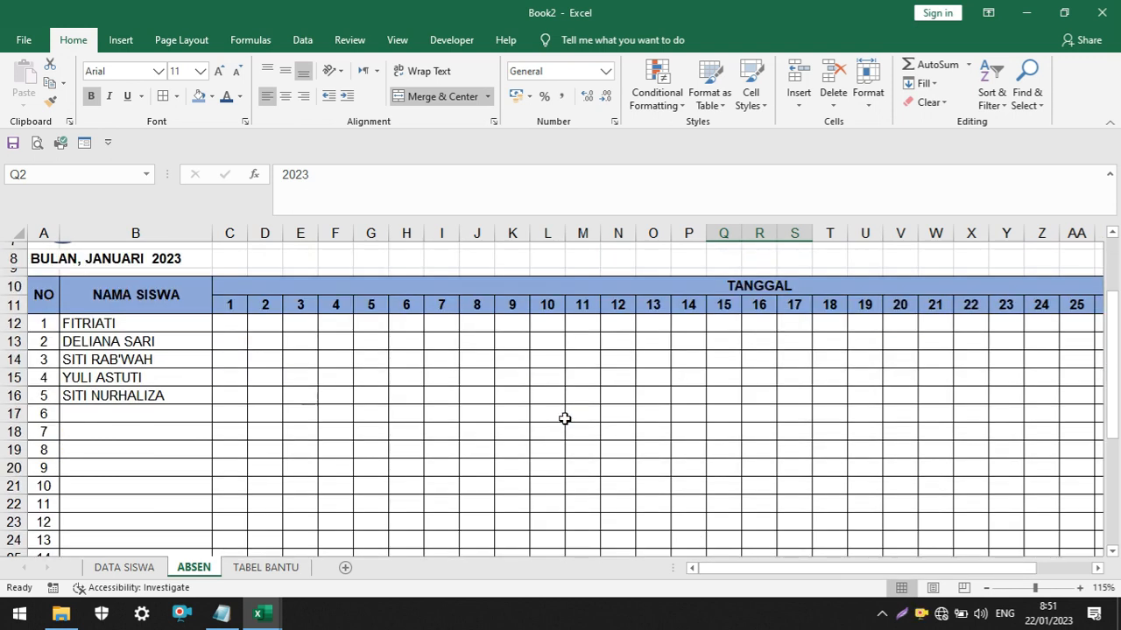
pyautogui.scroll(2, 564, 418)
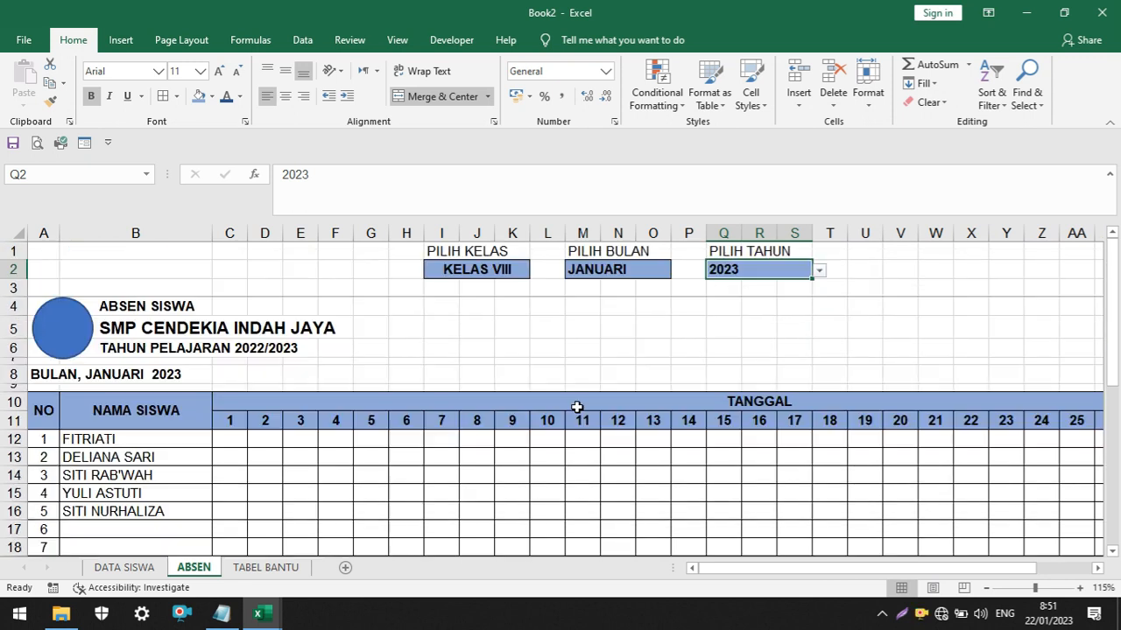
# Choose KELAS VII in the PILIH KELAS selector
pyautogui.click(523, 269)
pyautogui.click(537, 273)
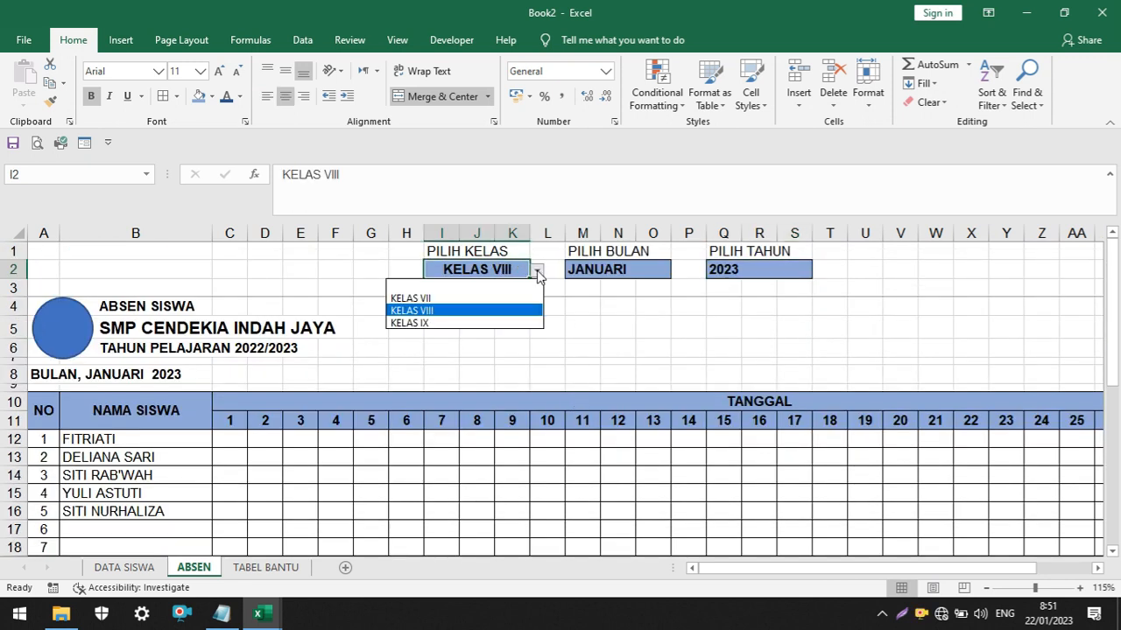
pyautogui.click(516, 298)
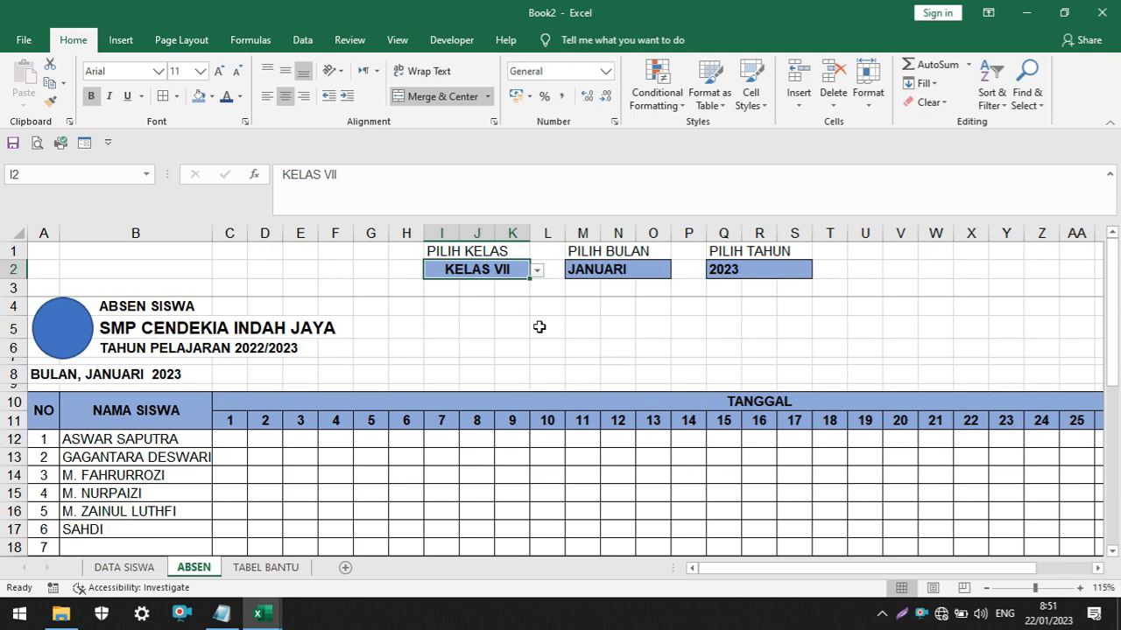
# Widen the NAMA SISWA column B so the longest student name fits inside it
pyautogui.scroll(-1, 377, 384)
pyautogui.moveTo(214, 232); pyautogui.dragTo(254, 232)
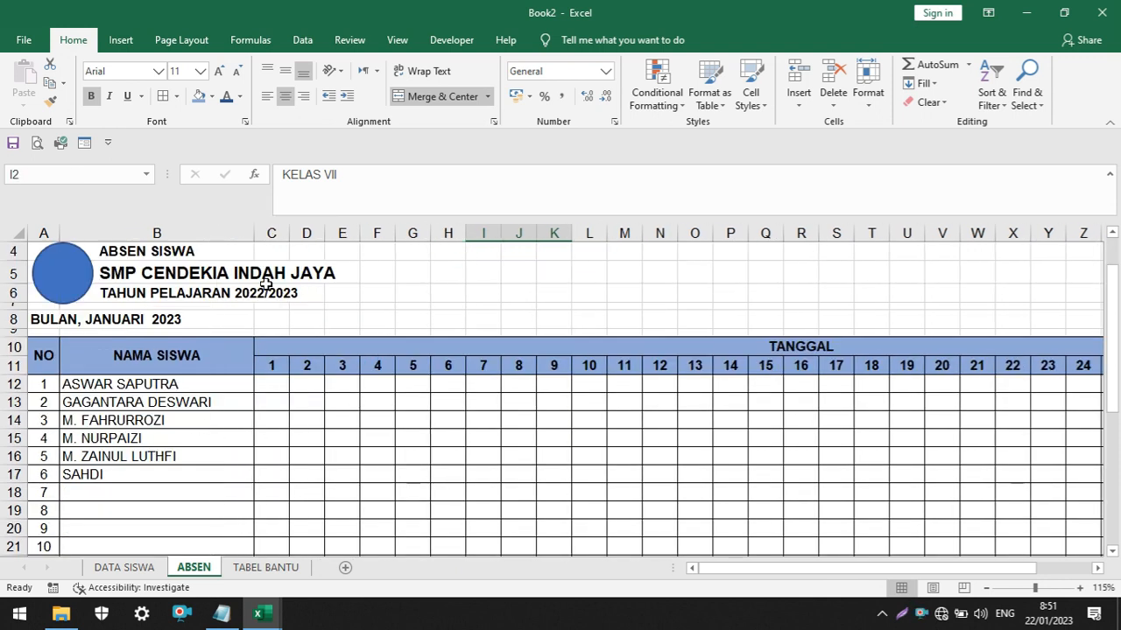
pyautogui.scroll(-1, 741, 390)
pyautogui.scroll(3, 740, 391)
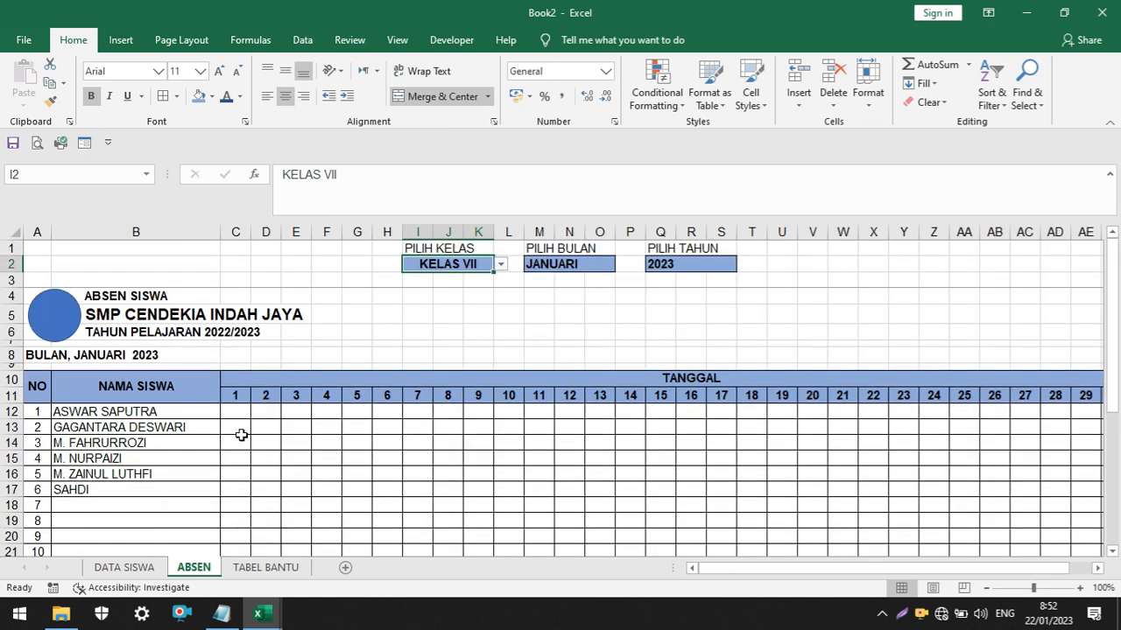
# Look over the DATA SISWA and TABEL BANTU sheets and return to the ABSEN sheet
pyautogui.click(141, 567)
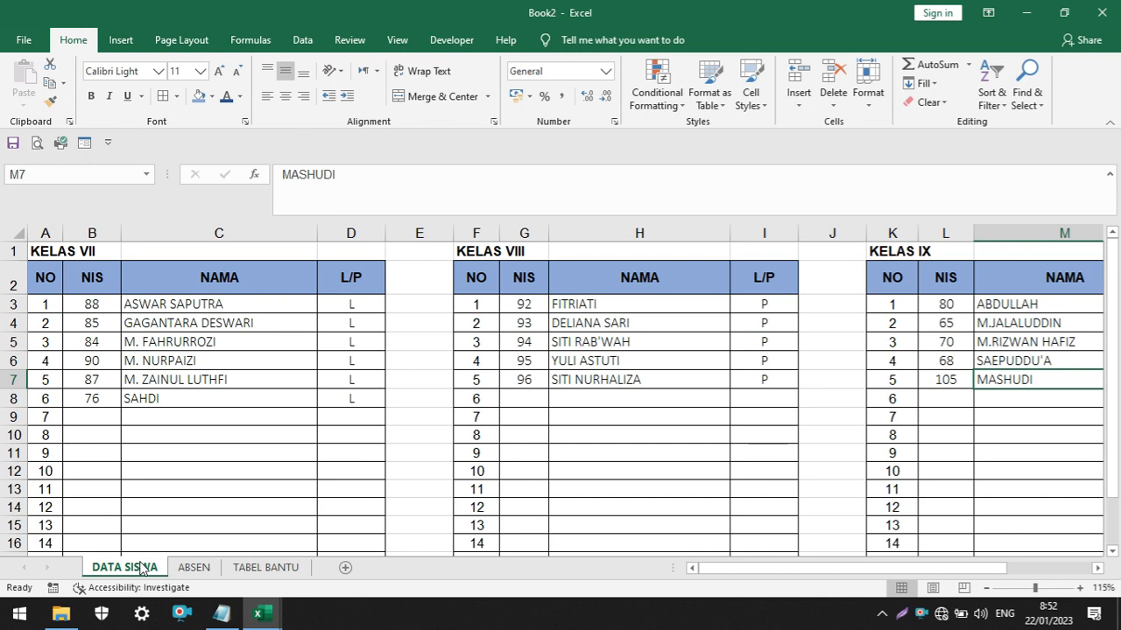
pyautogui.click(194, 573)
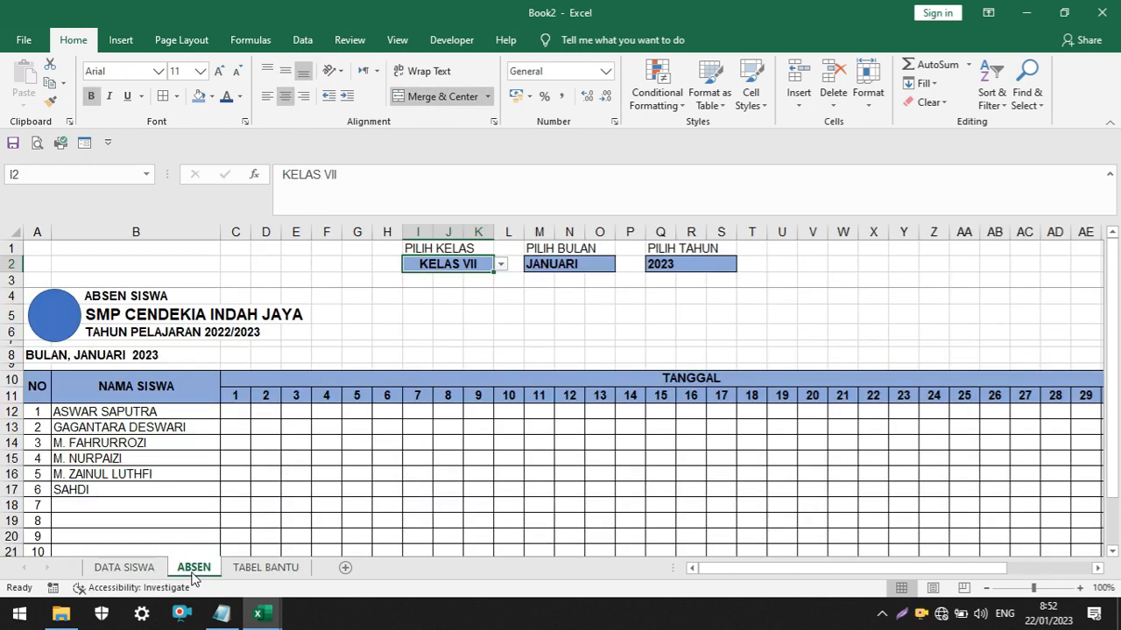
pyautogui.click(263, 571)
pyautogui.click(196, 570)
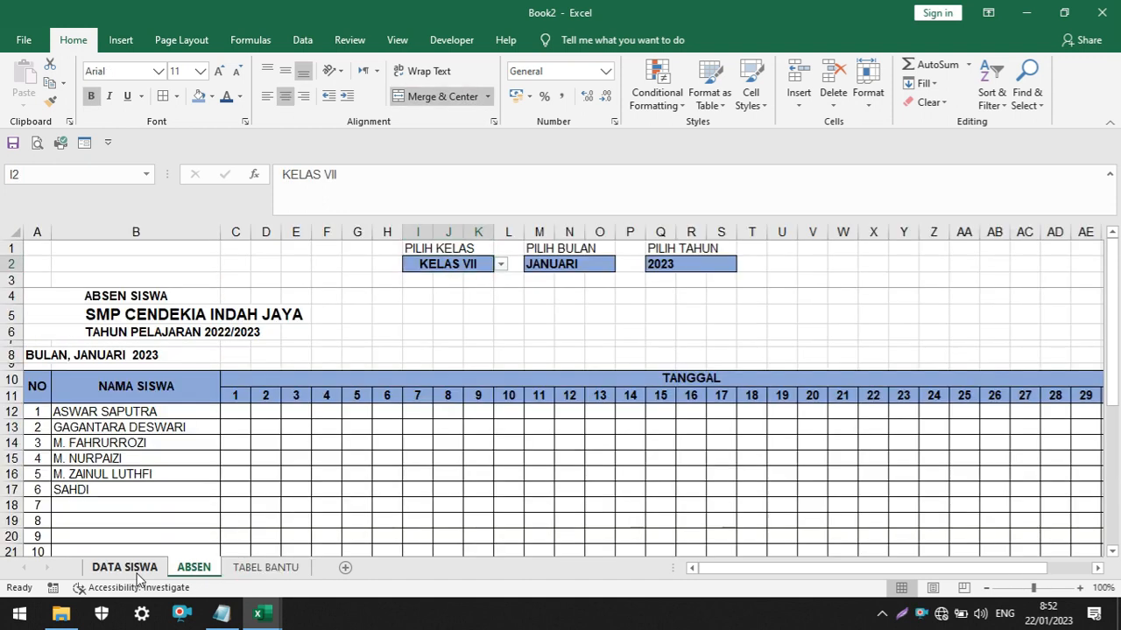
pyautogui.click(137, 573)
pyautogui.click(195, 569)
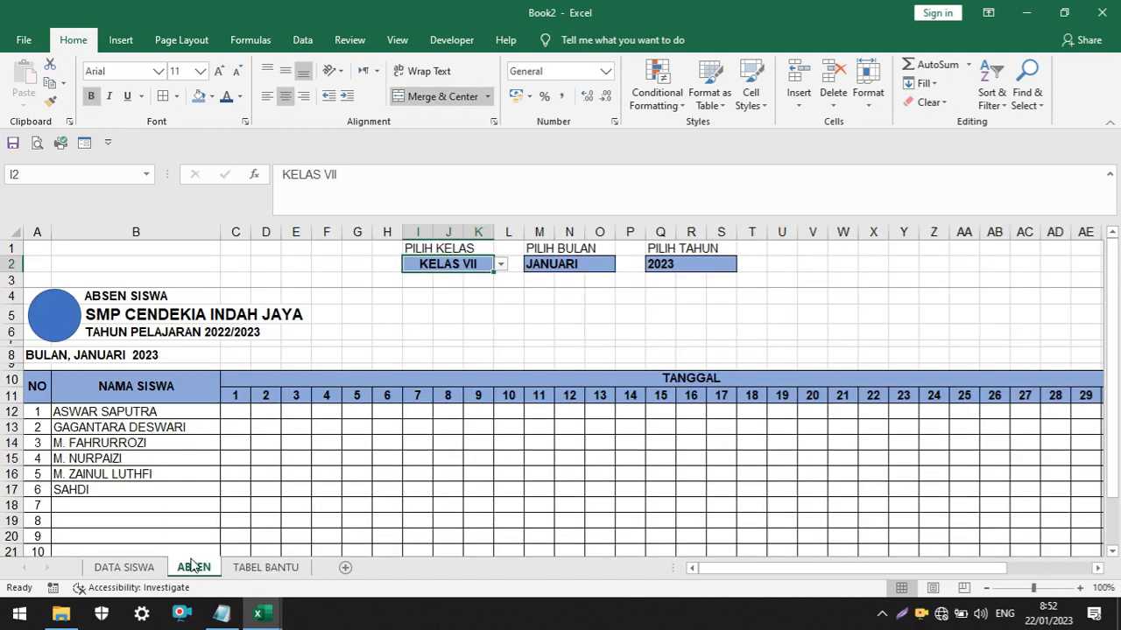
# Examine the ABSEN sheet from its heading to the signature block and across to the S, I and A columns
pyautogui.scroll(-2, 648, 368)
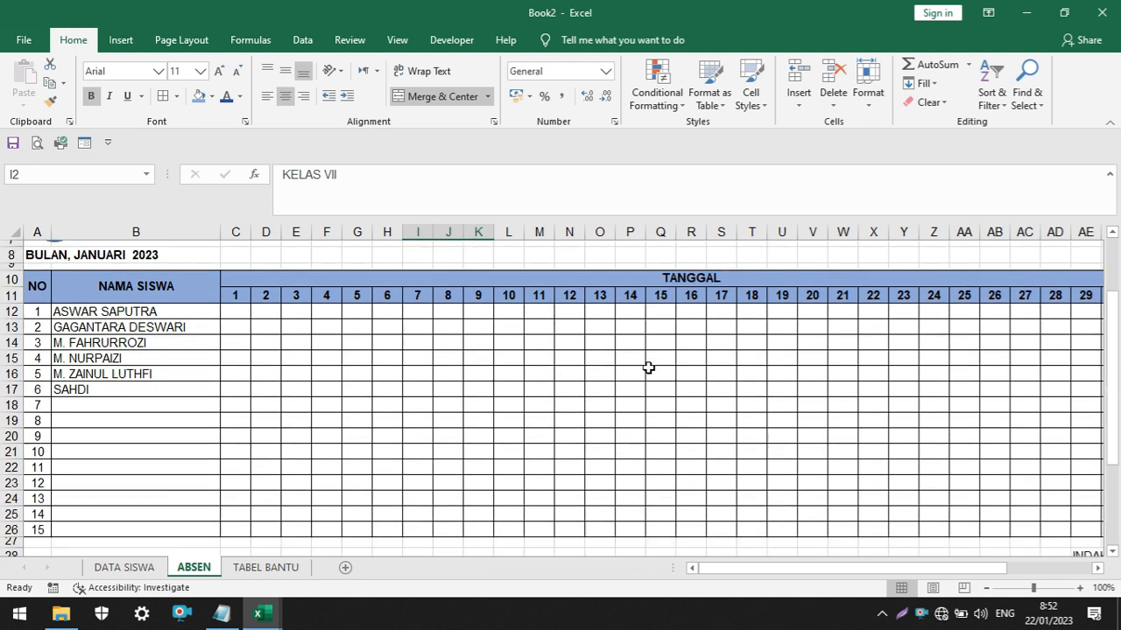
pyautogui.scroll(2, 648, 367)
pyautogui.click(624, 317)
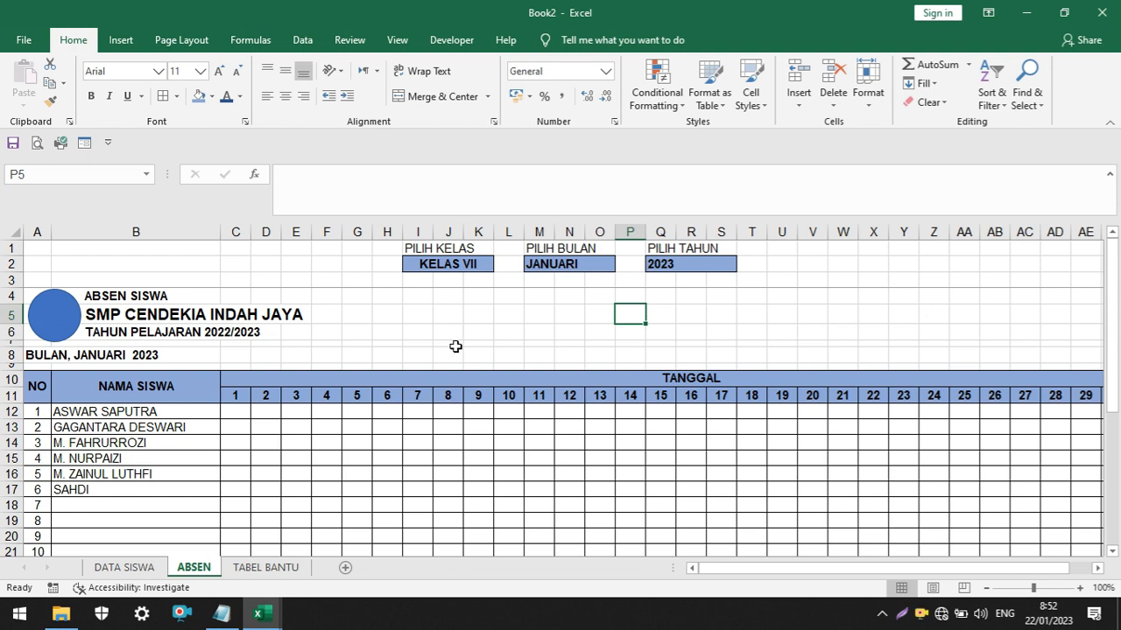
pyautogui.scroll(-4, 455, 347)
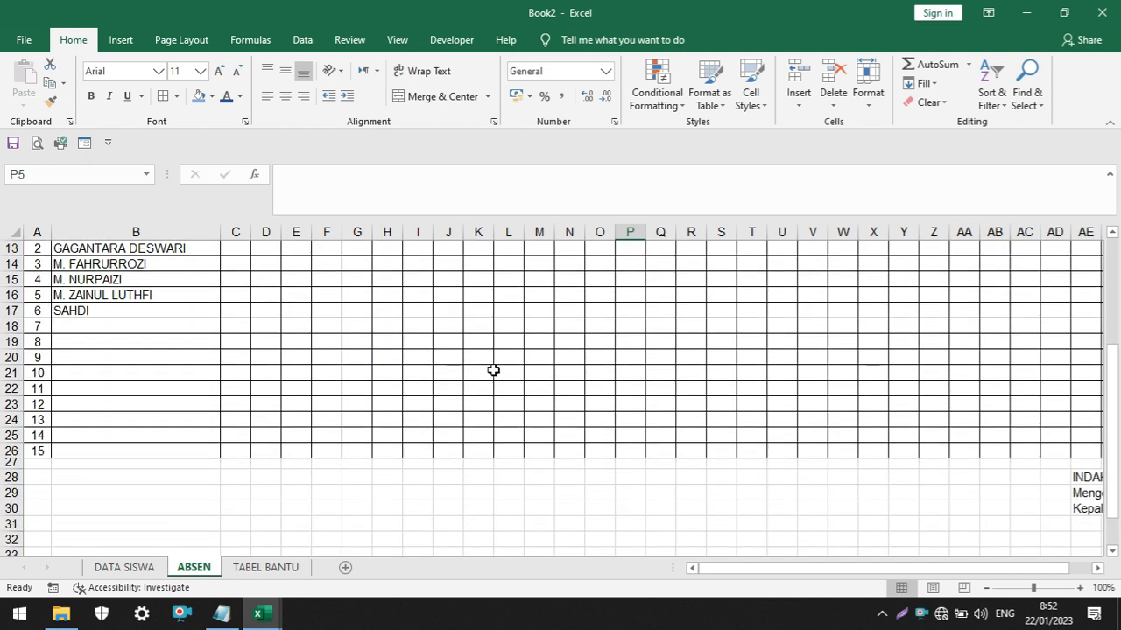
pyautogui.scroll(4, 704, 541)
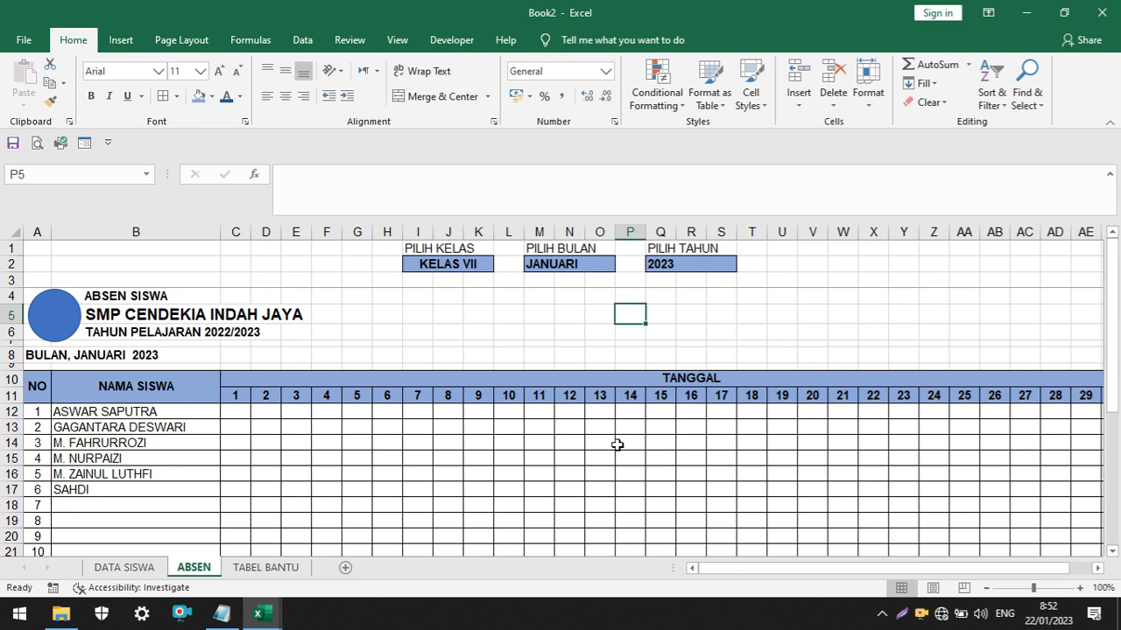
pyautogui.tripleClick(1098, 569)
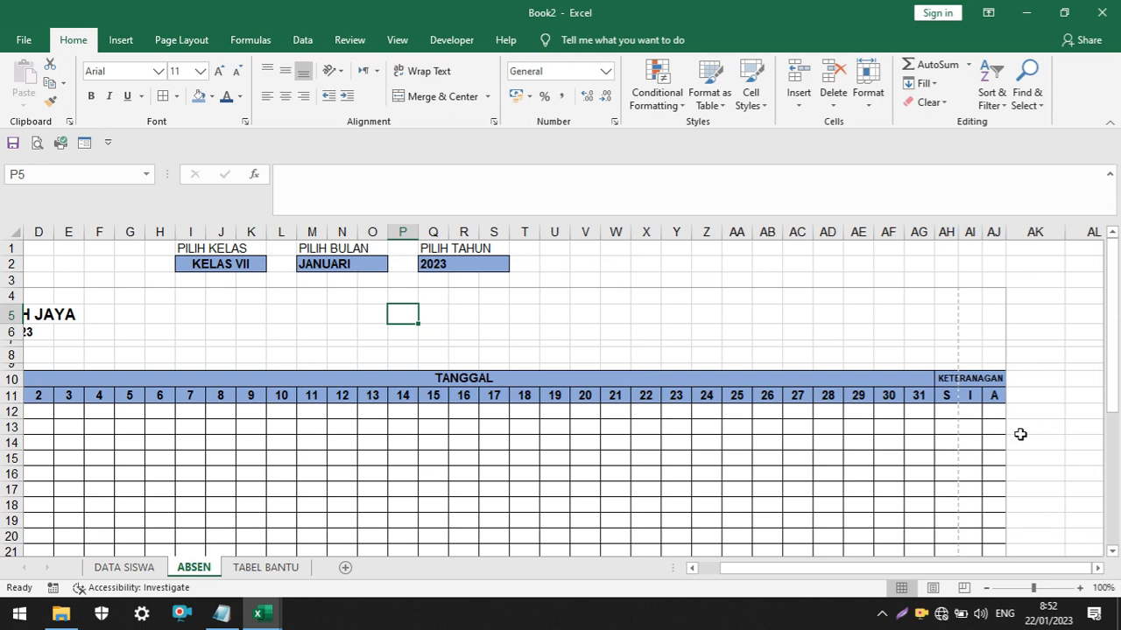
pyautogui.moveTo(916, 567); pyautogui.dragTo(835, 576)
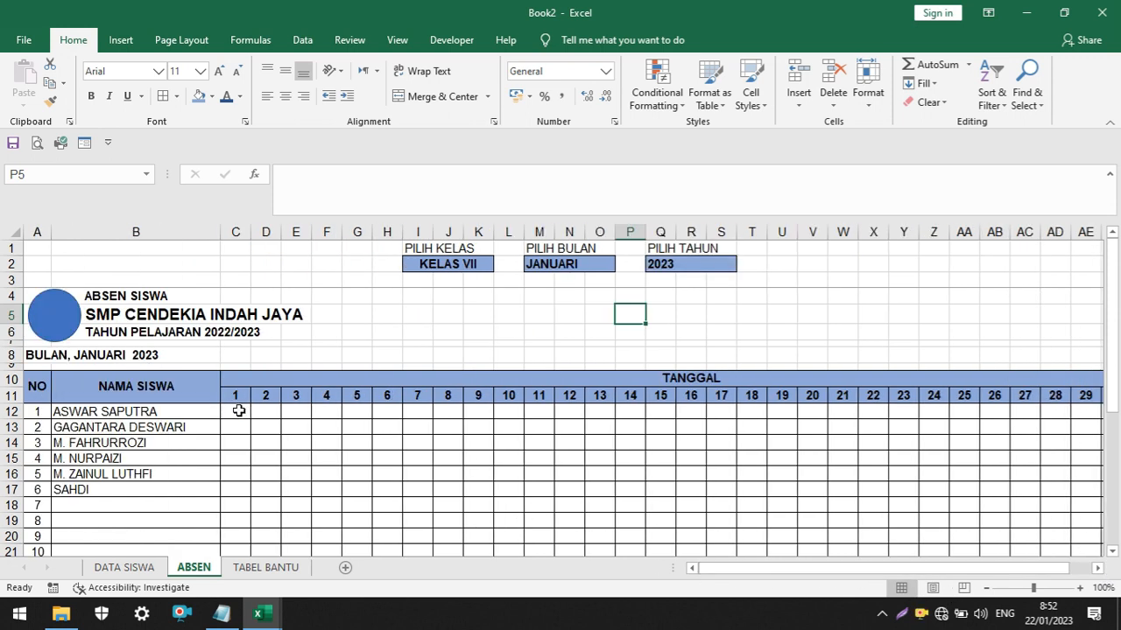
# Select the first student's date cells C12:AG12 and narrow column AF, which holds date 30, slightly
pyautogui.moveTo(239, 411); pyautogui.dragTo(958, 407)
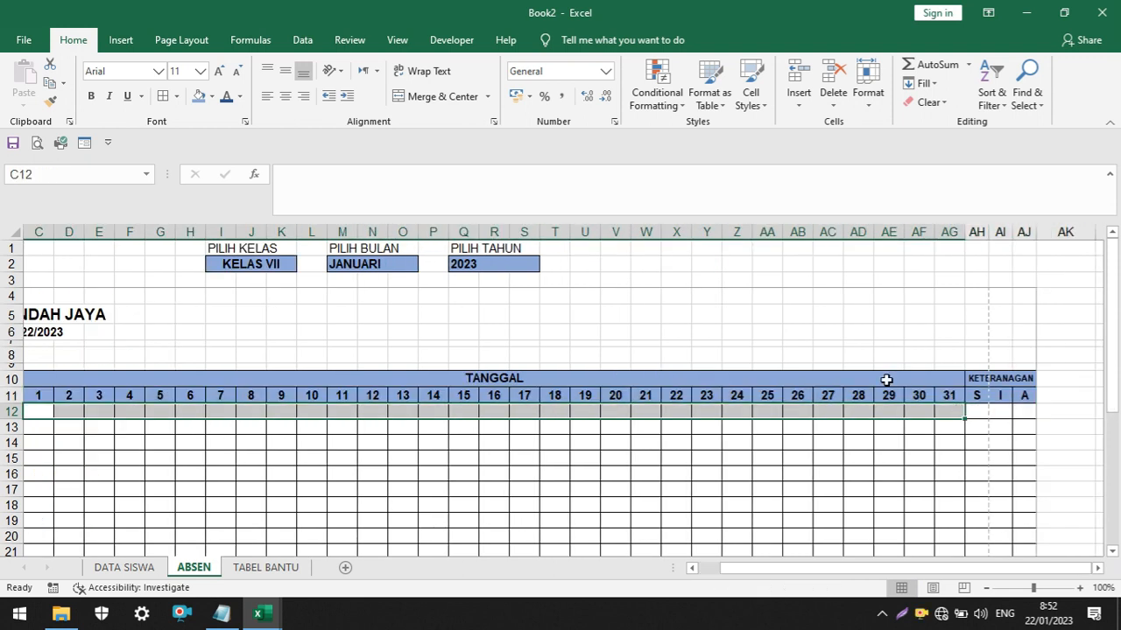
pyautogui.moveTo(935, 234); pyautogui.dragTo(929, 231)
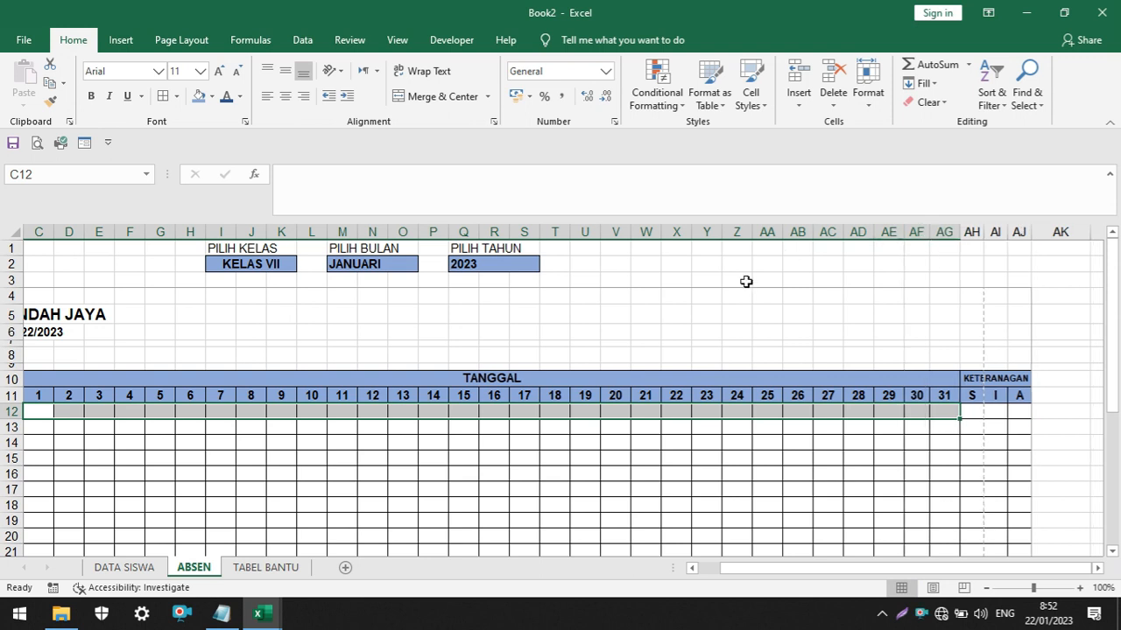
pyautogui.moveTo(735, 569); pyautogui.dragTo(630, 568)
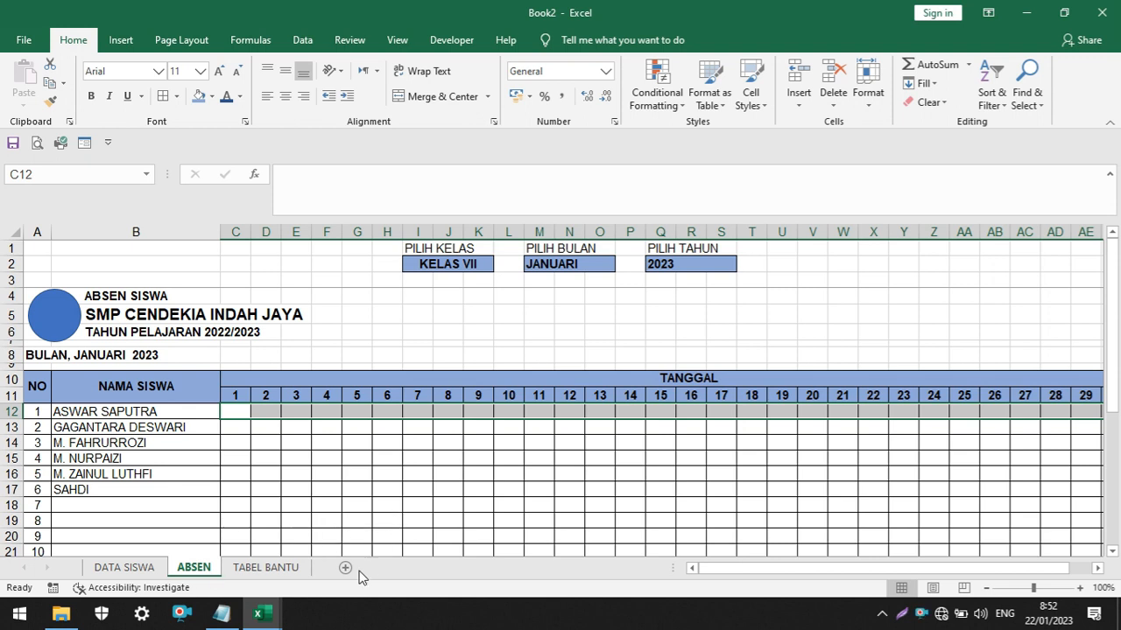
pyautogui.scroll(-2, 357, 441)
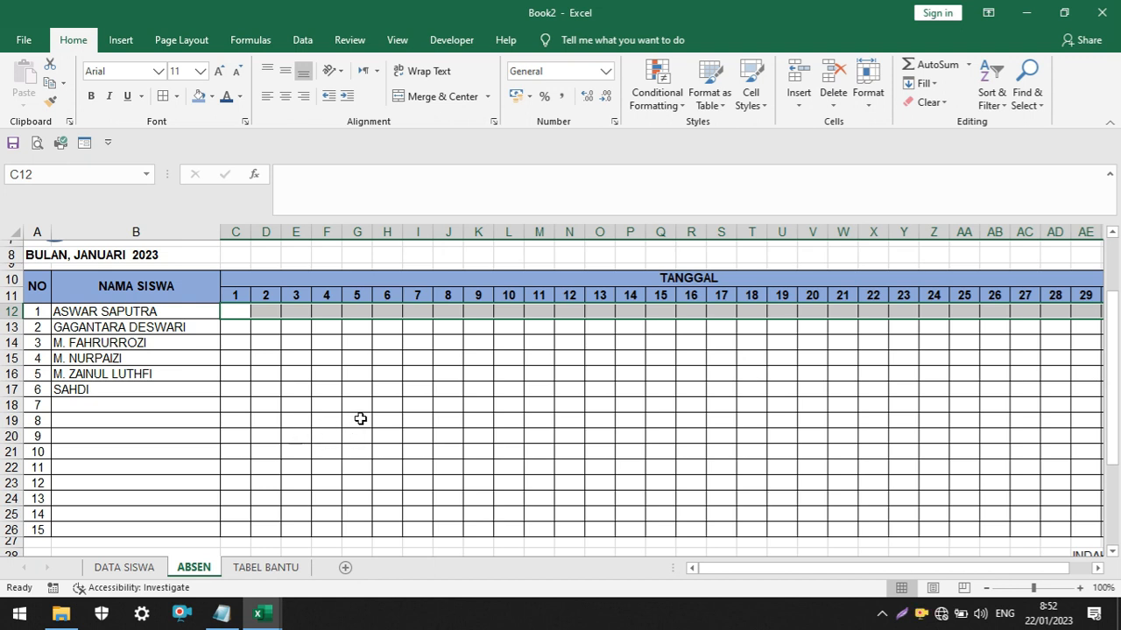
pyautogui.scroll(2, 360, 420)
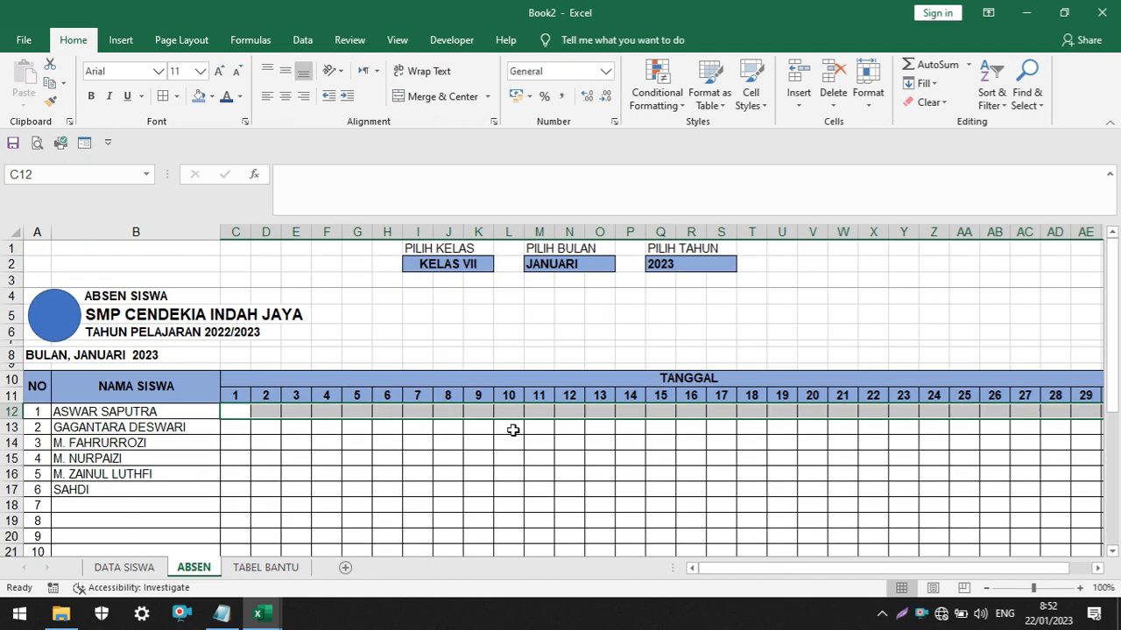
pyautogui.click(694, 434)
pyautogui.keyDown('ctrl'); pyautogui.scroll(-1, 696, 434); pyautogui.keyUp('ctrl')
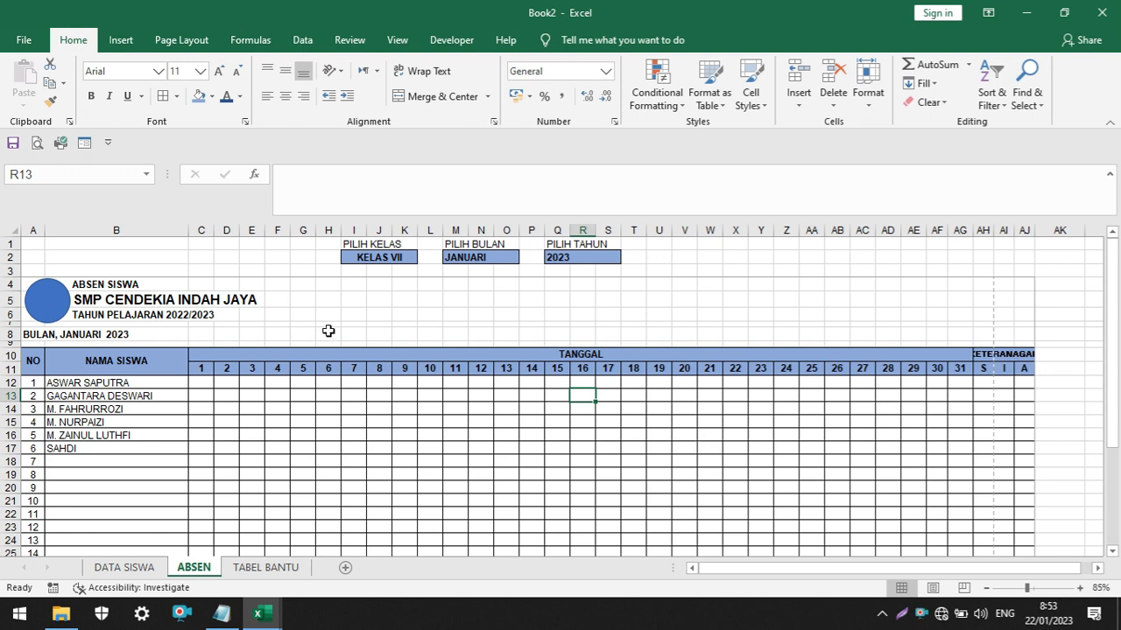
pyautogui.keyDown('ctrl'); pyautogui.scroll(3, 418, 368); pyautogui.keyUp('ctrl')
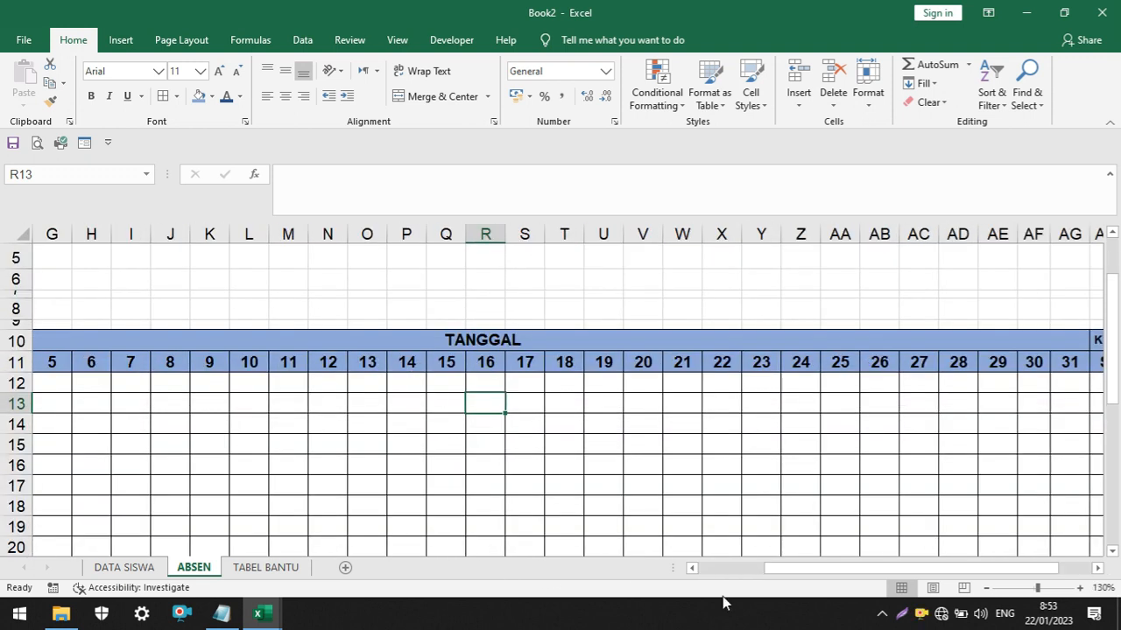
pyautogui.moveTo(822, 573); pyautogui.dragTo(609, 555)
pyautogui.scroll(2, 422, 357)
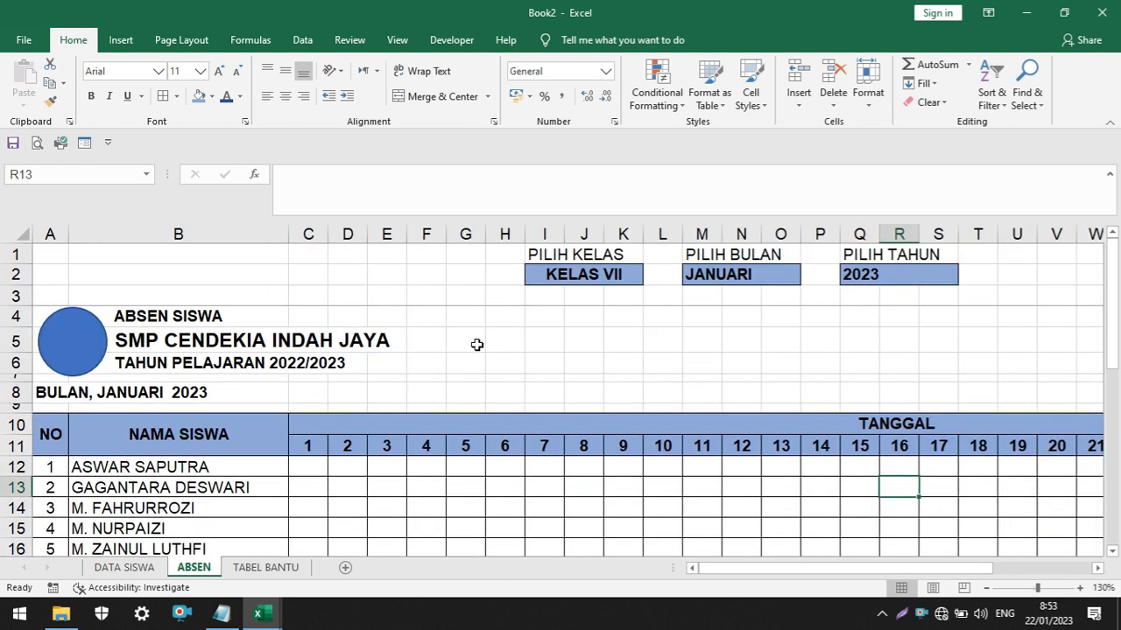
# Collapse the formula bar to a single line and choose KELAS VIII in the PILIH KELAS selector
pyautogui.click(619, 277)
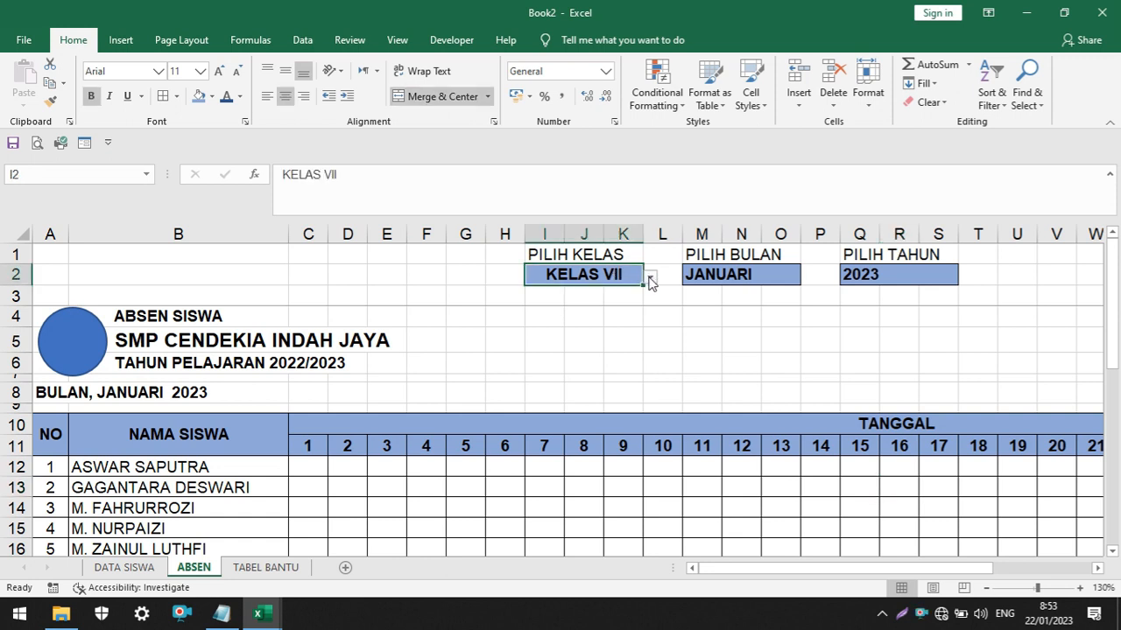
pyautogui.moveTo(552, 215); pyautogui.dragTo(546, 188)
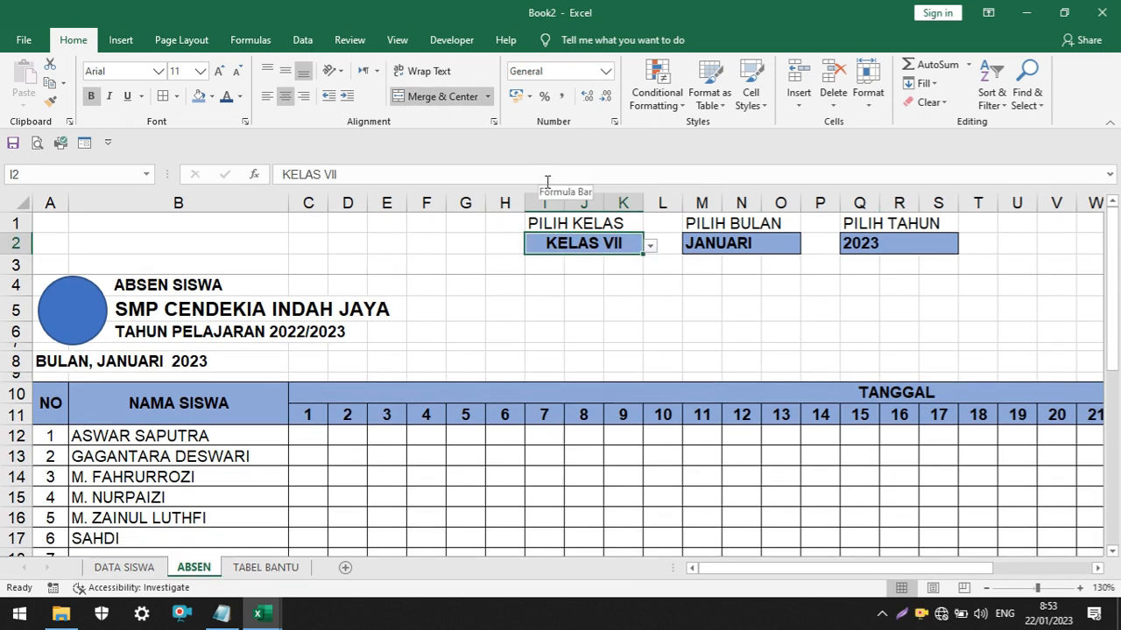
pyautogui.click(651, 248)
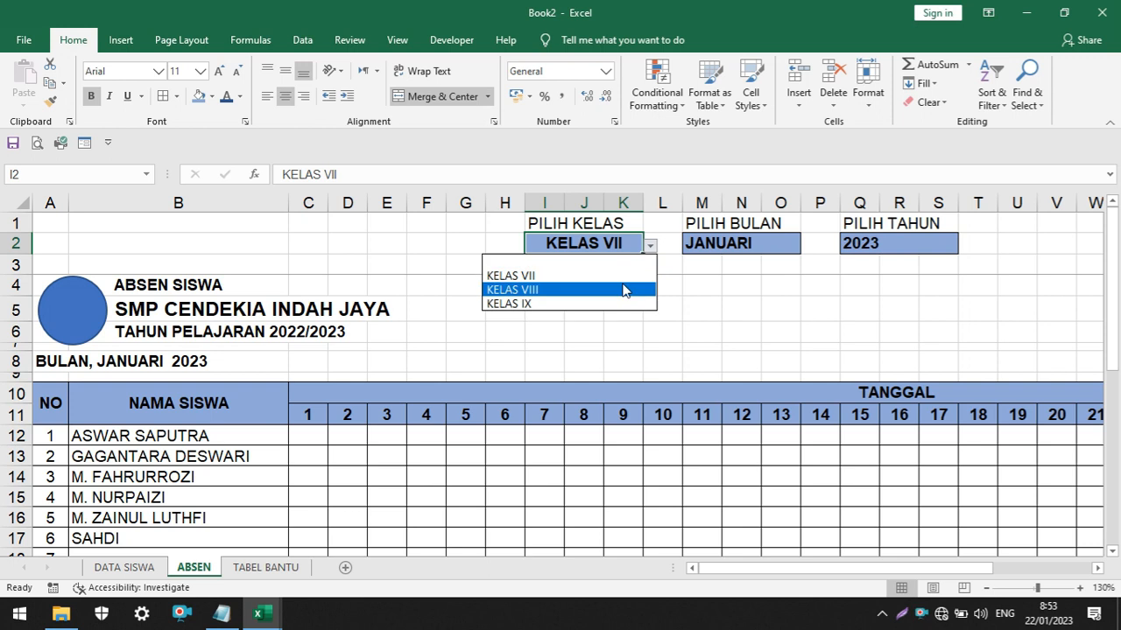
pyautogui.click(620, 290)
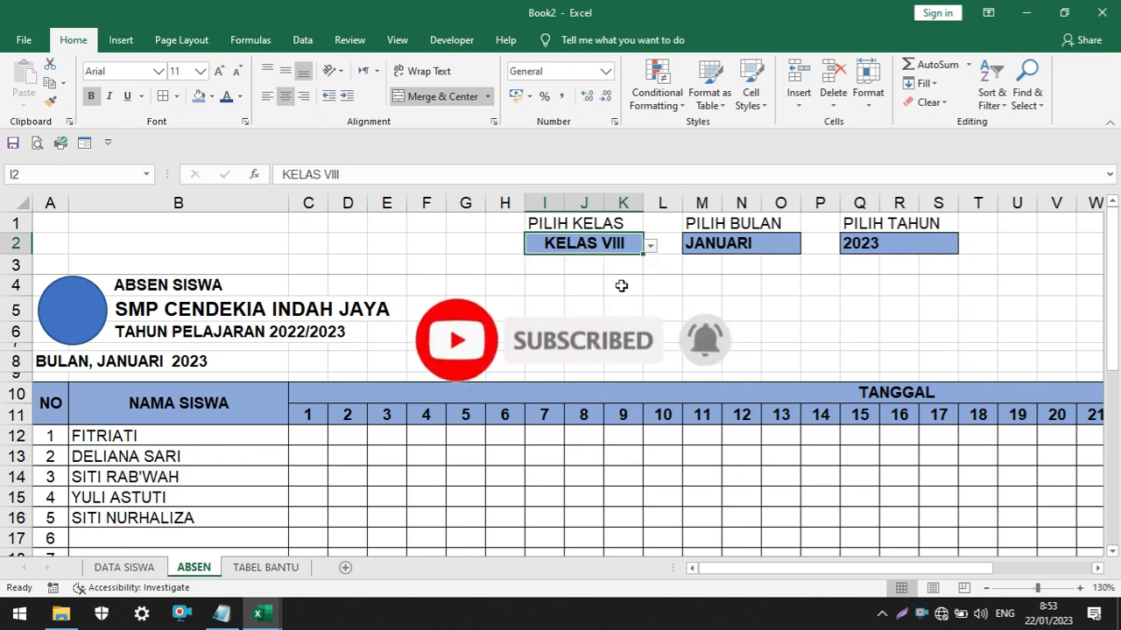
pyautogui.scroll(-1, 674, 367)
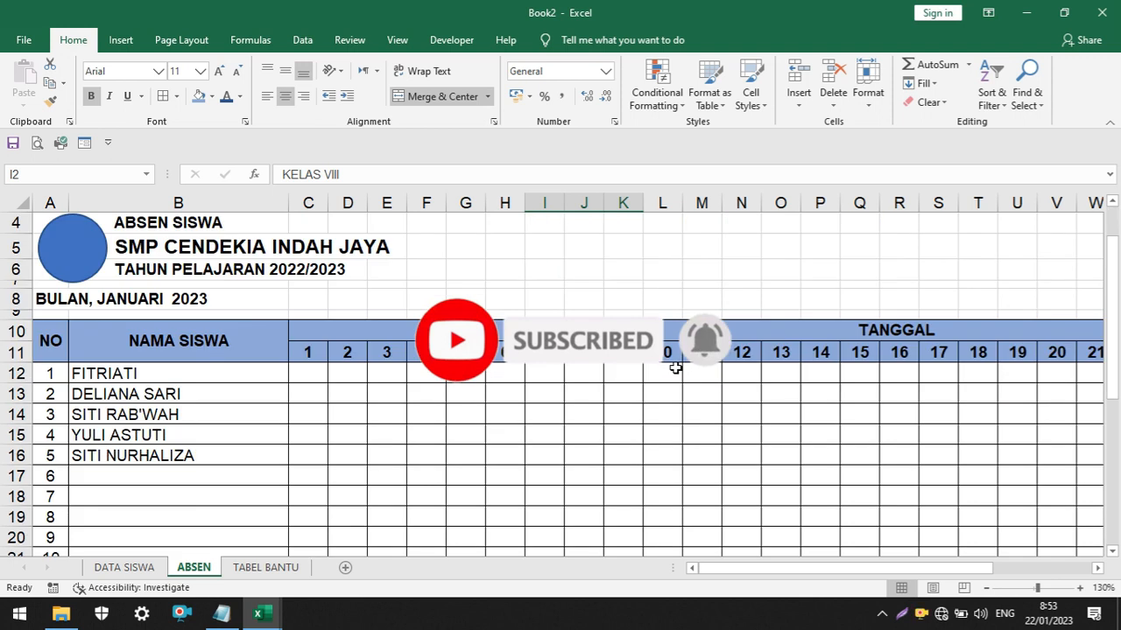
pyautogui.scroll(1, 675, 368)
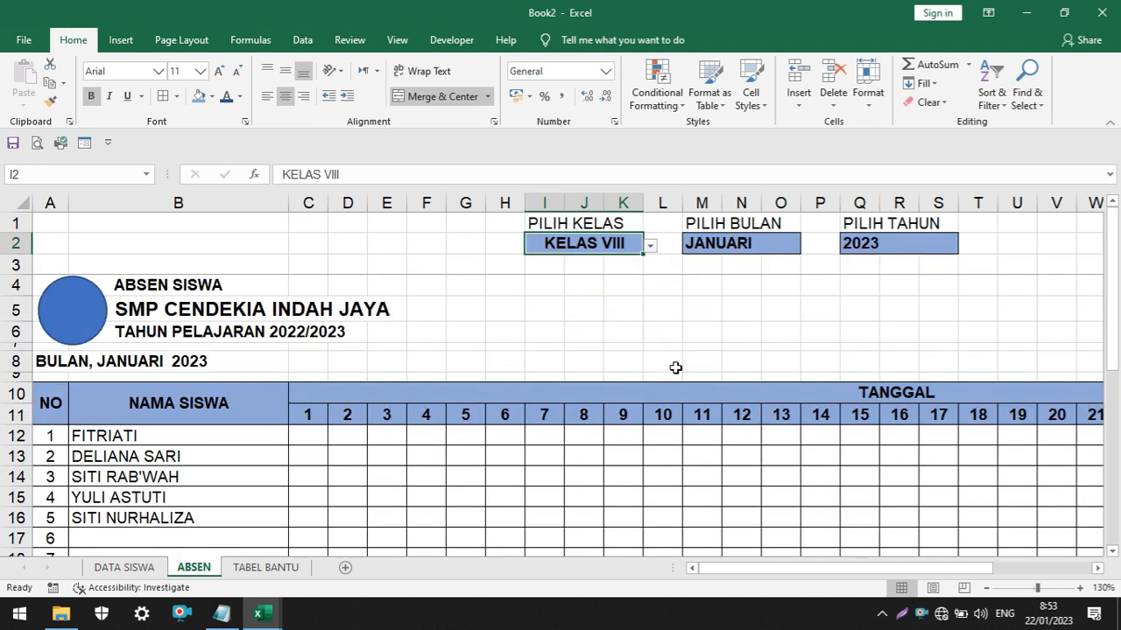